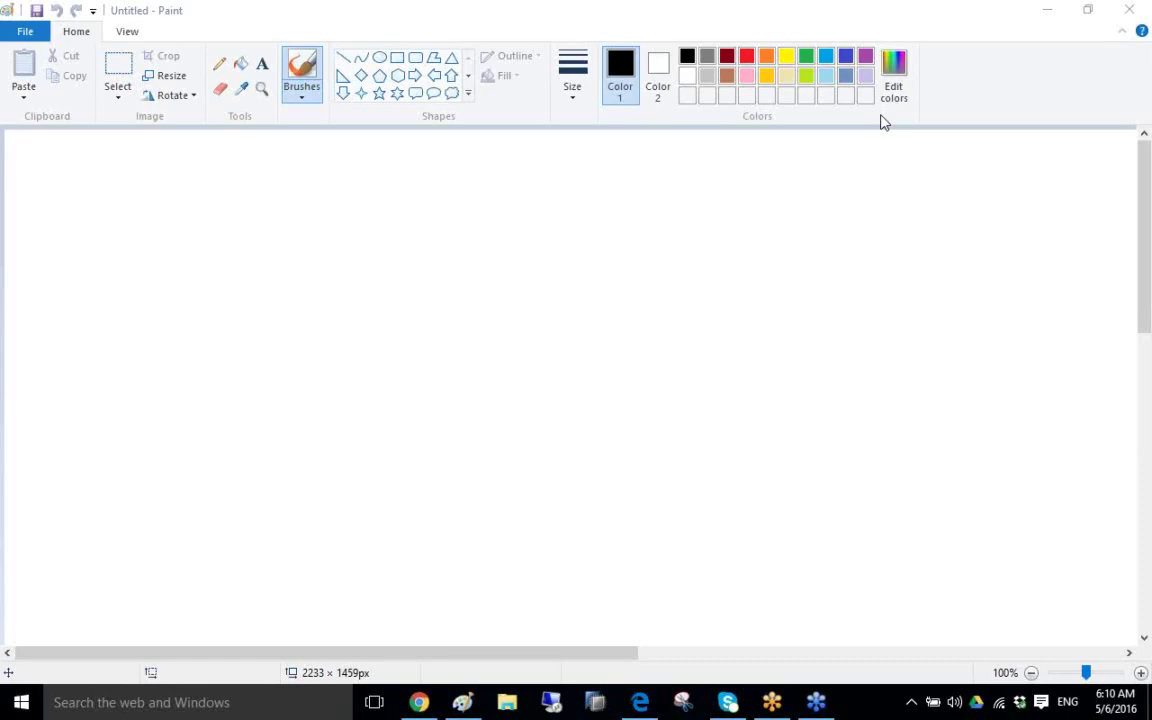
- Switch to the full-screen remote desktop session and refresh its desktop
key("alt+Tab")
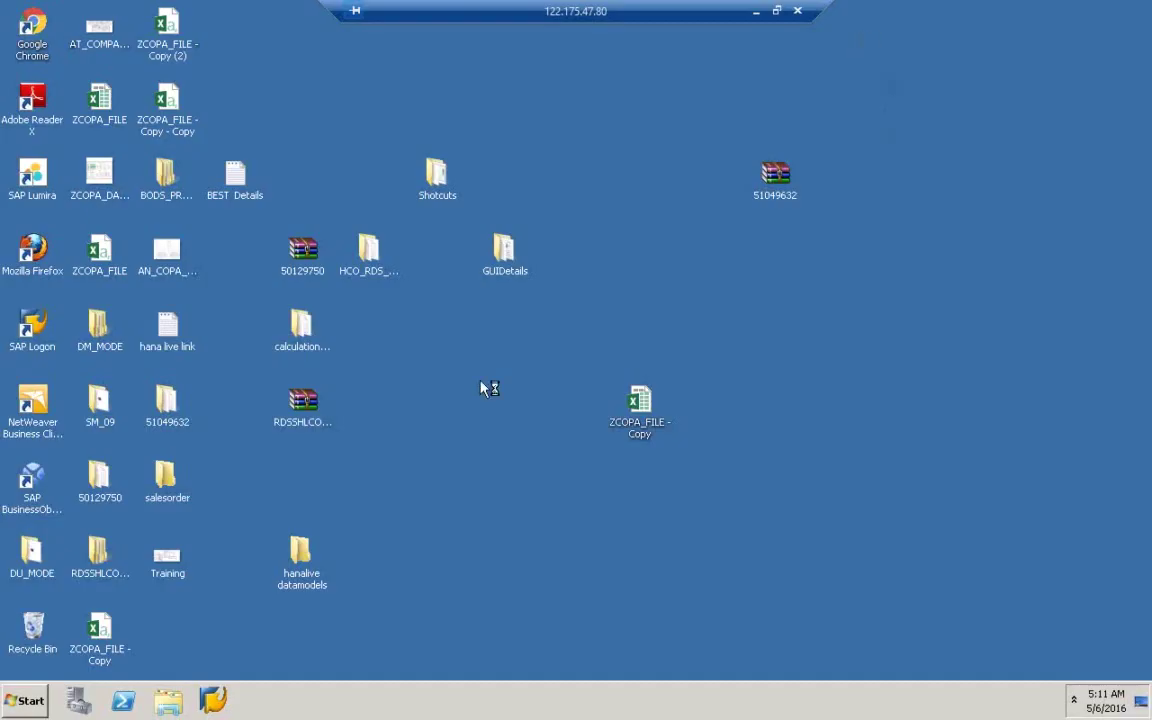
right_click(475, 401)
left_click(546, 442)
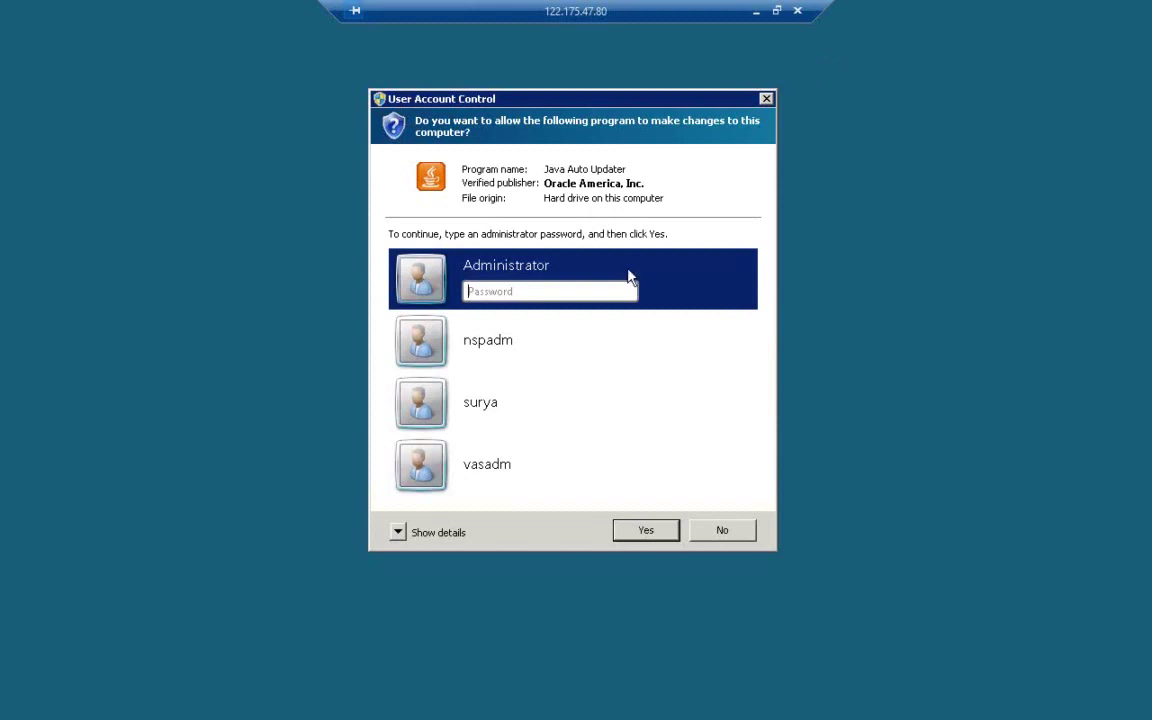
- Decline the Java Auto Updater User Account Control prompt with No
left_click(722, 530)
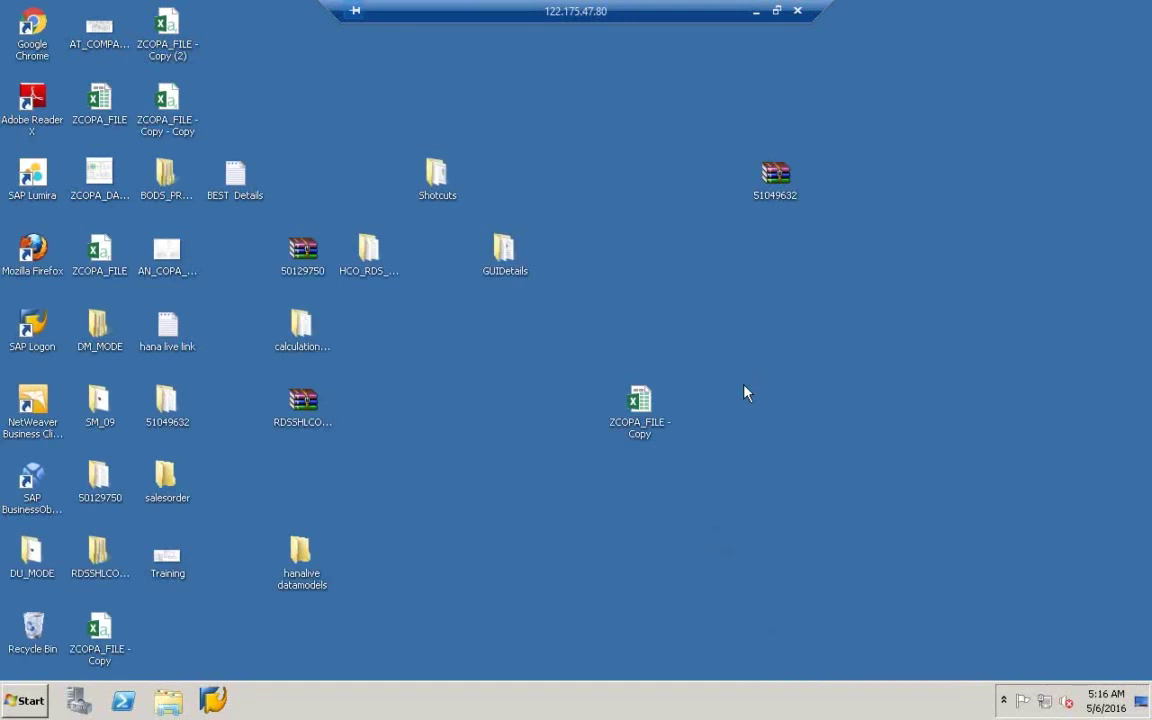
- Search the Start menu for MSPAINT and launch Paint on the remote server
left_click(35, 700)
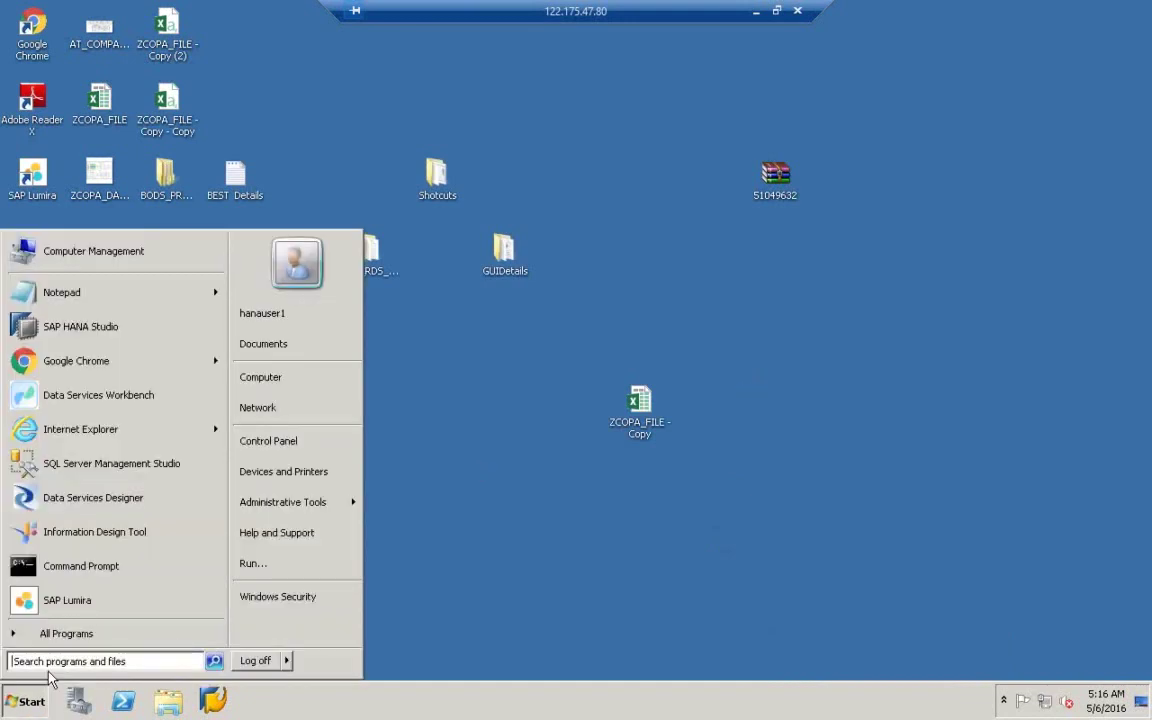
left_click(78, 663)
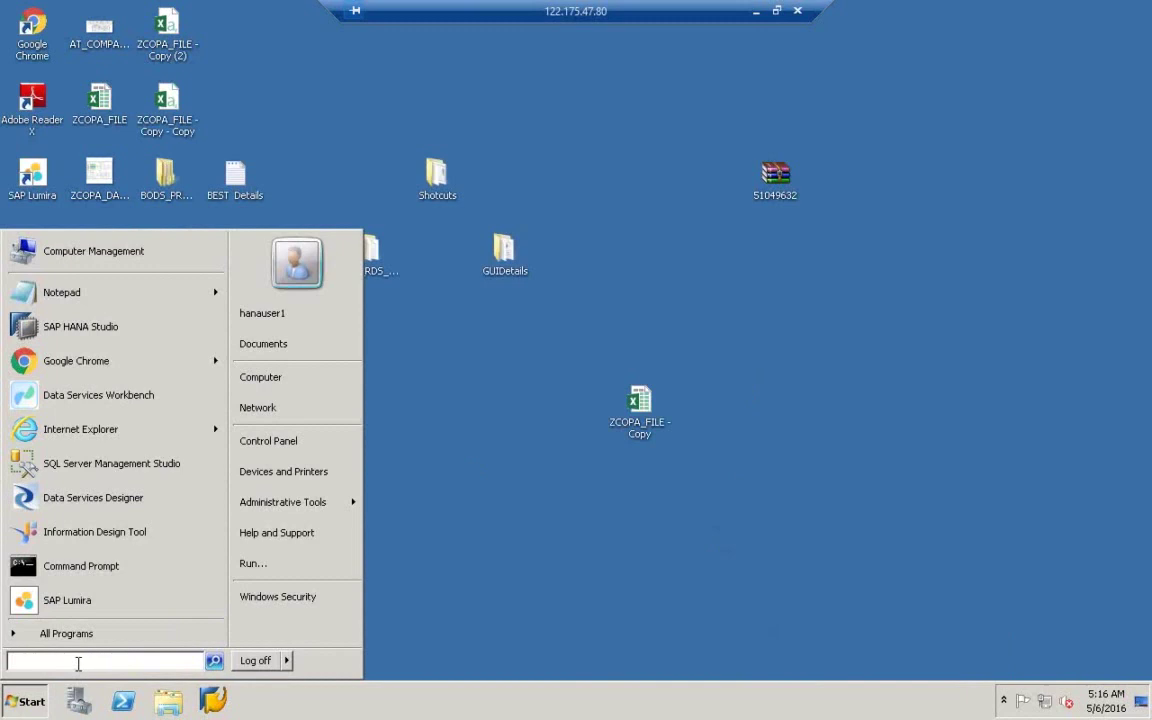
type("xlsx")
key("BackSpace")
key("BackSpace")
key("BackSpace")
key("BackSpace")
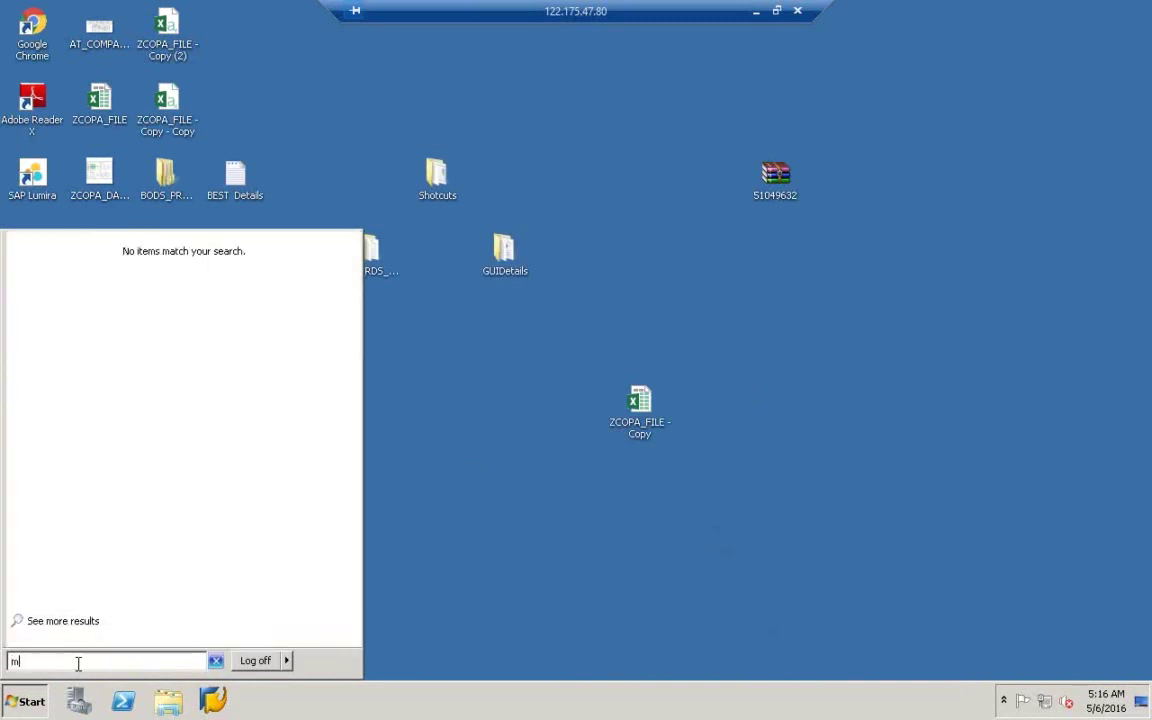
type("MSPAINT")
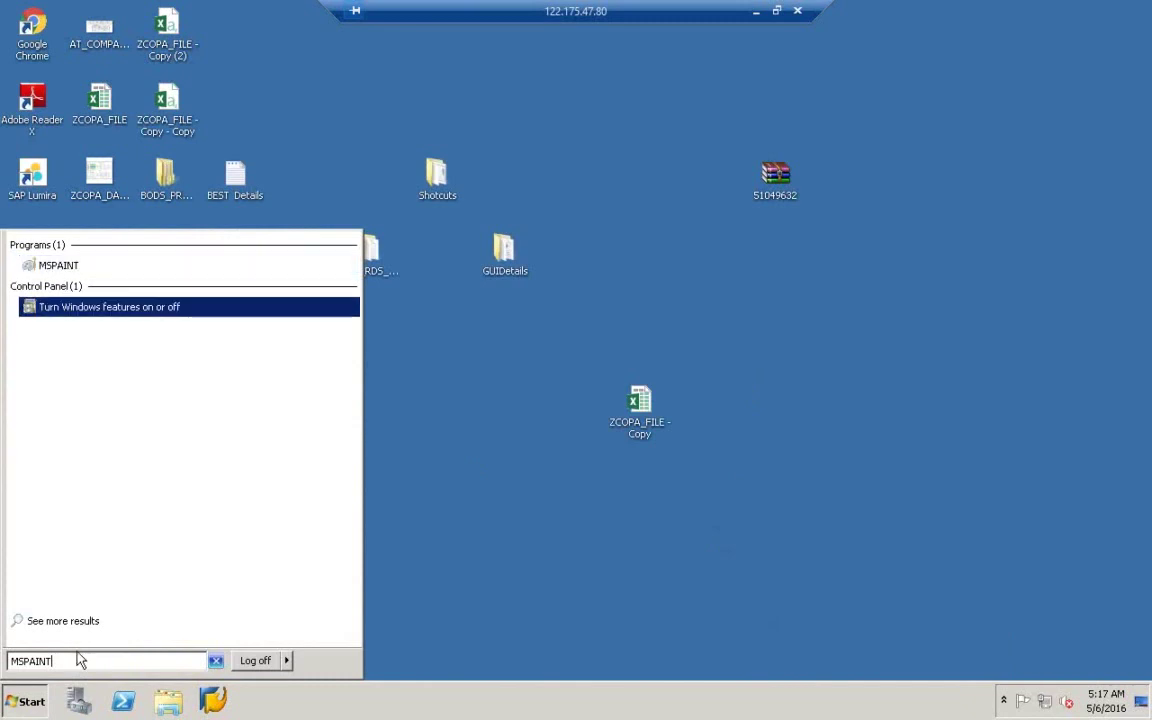
left_click(35, 265)
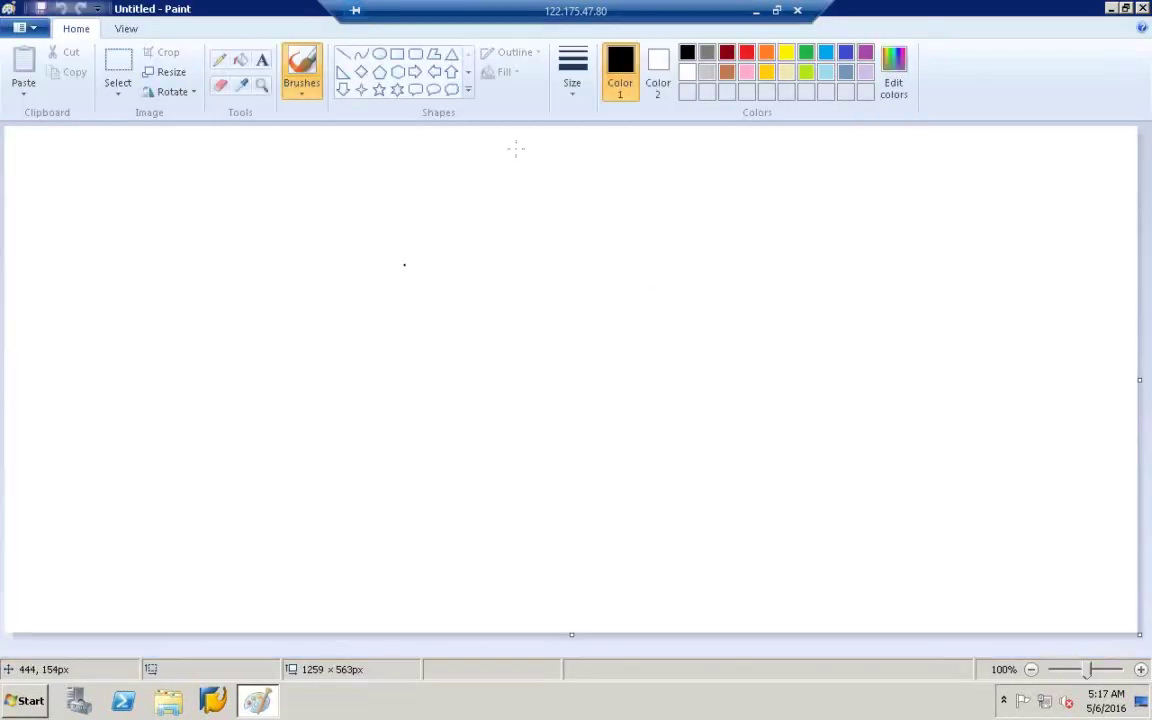
- Draw a wide rectangle near the top centre of the canvas labelled TP
left_click(397, 55)
left_click_drag(380, 141, 701, 189)
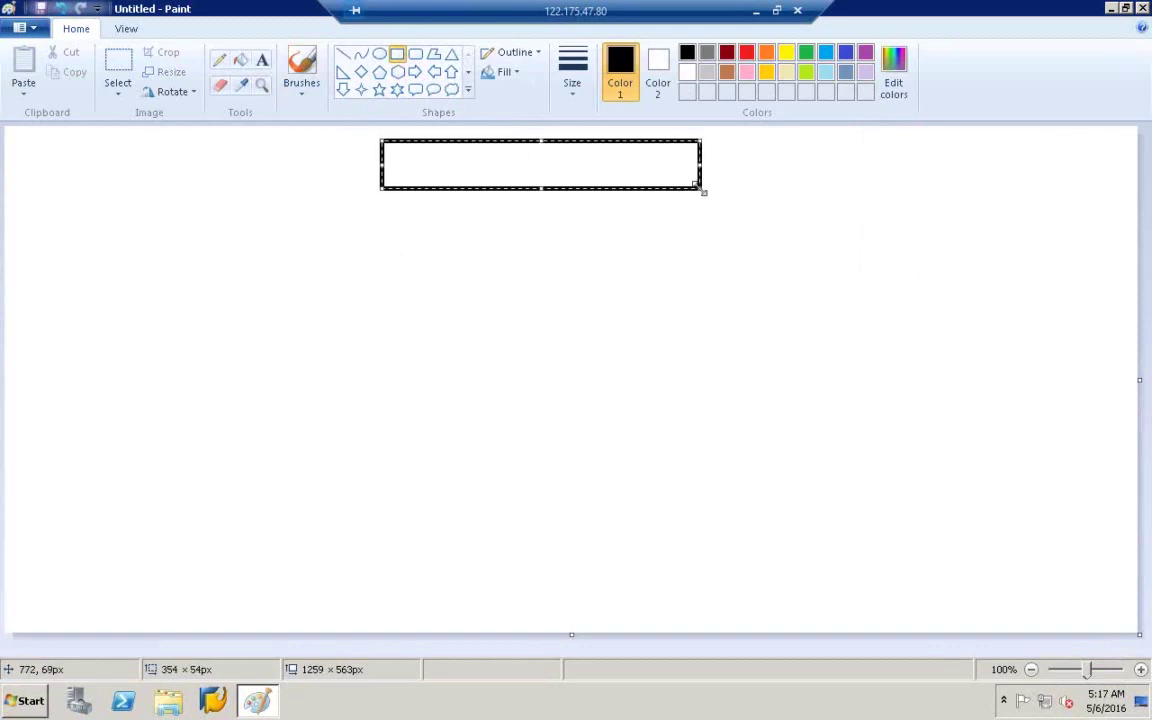
left_click(262, 60)
left_click(492, 163)
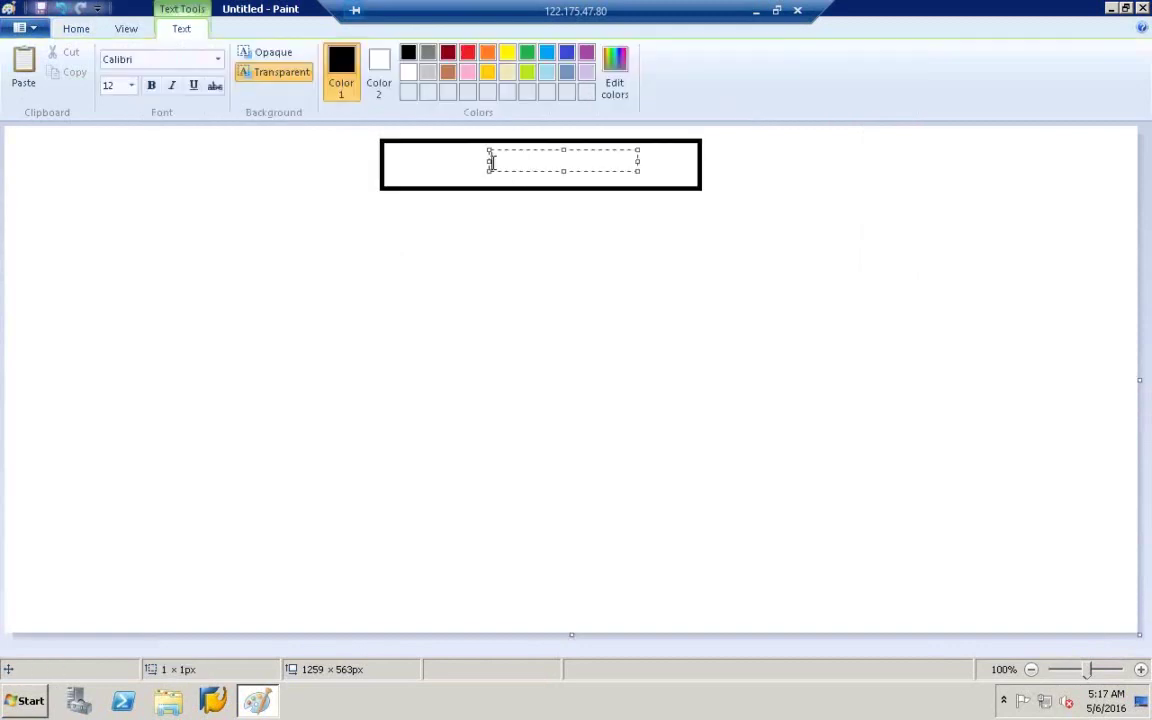
type("TP")
left_click(438, 266)
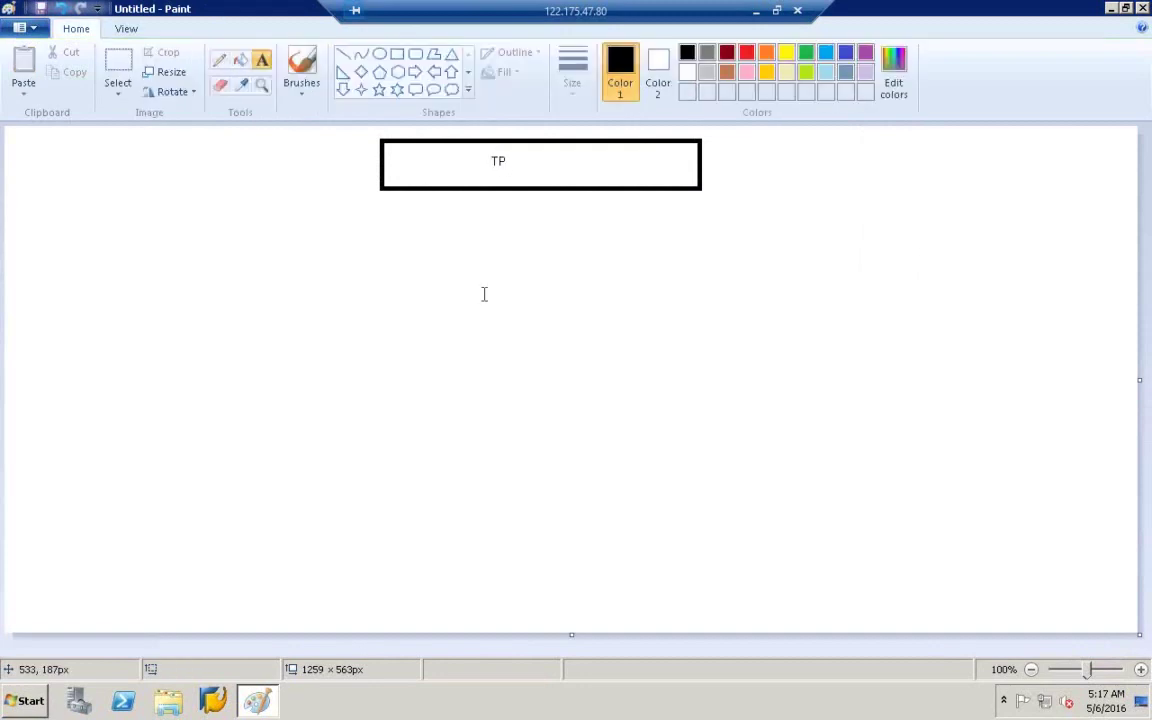
left_click(397, 57)
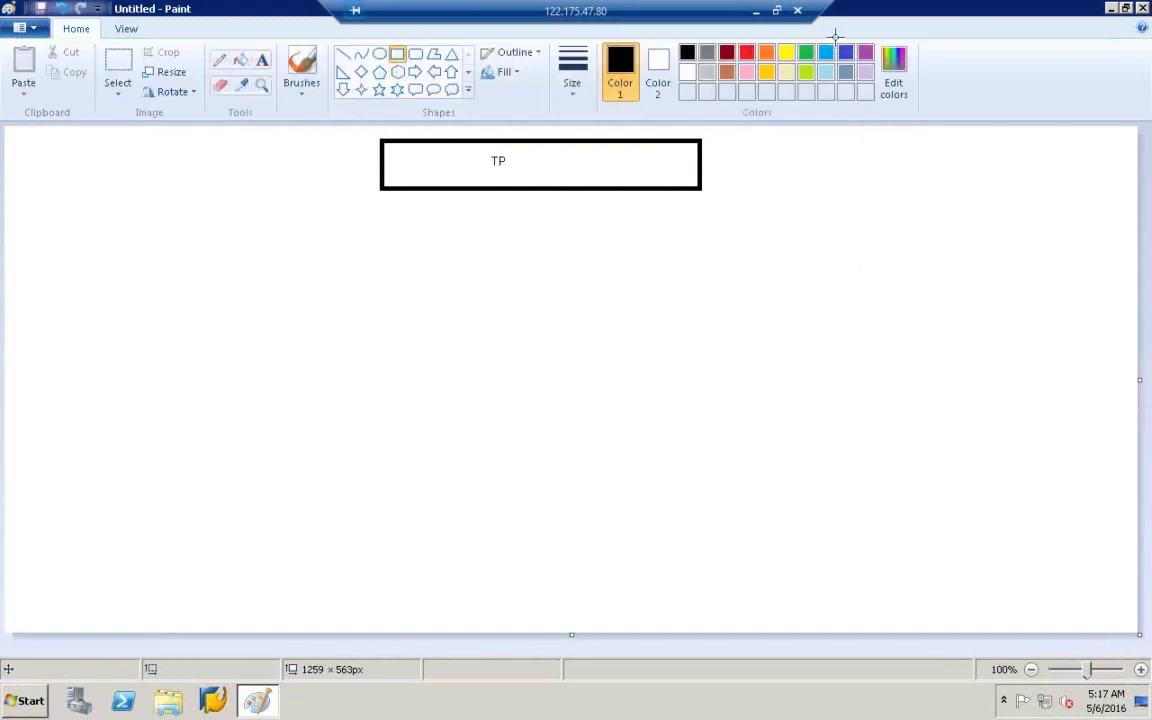
- Draw a wide box near the bottom of the canvas and label it HANA
mouse_move(340, 452)
left_mouse_down()
mouse_move(738, 530)
mouse_move(834, 561)
left_mouse_up()
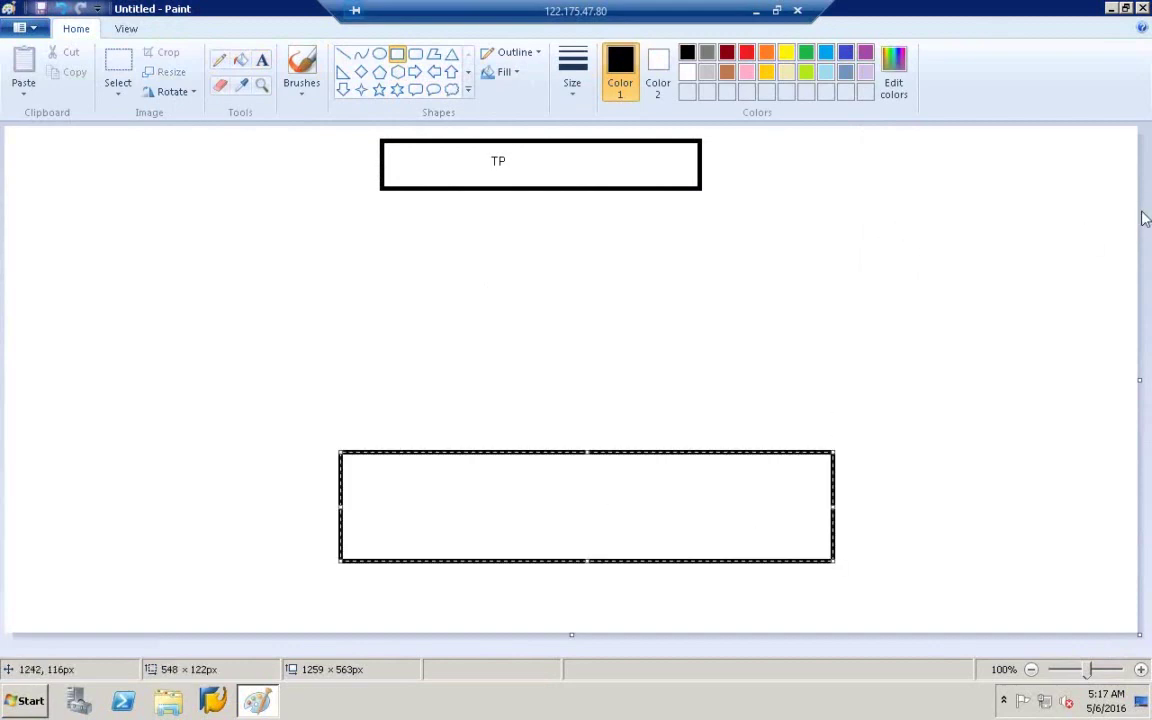
left_click(902, 218)
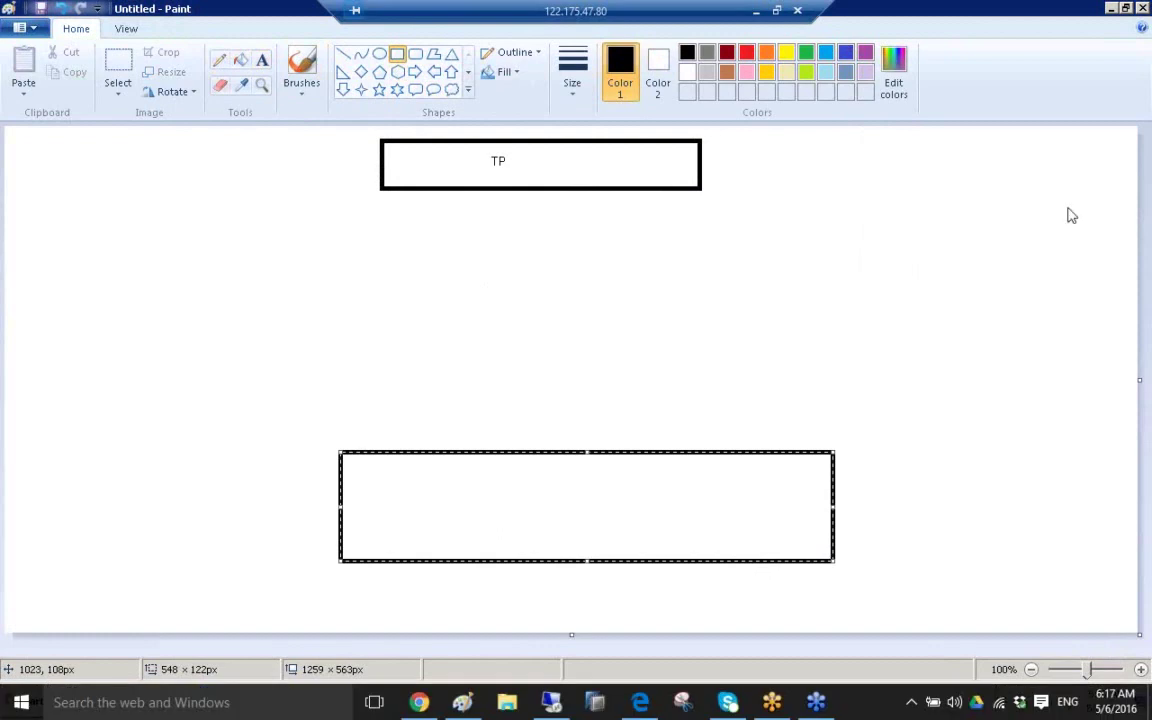
left_click(684, 374)
left_click(262, 61)
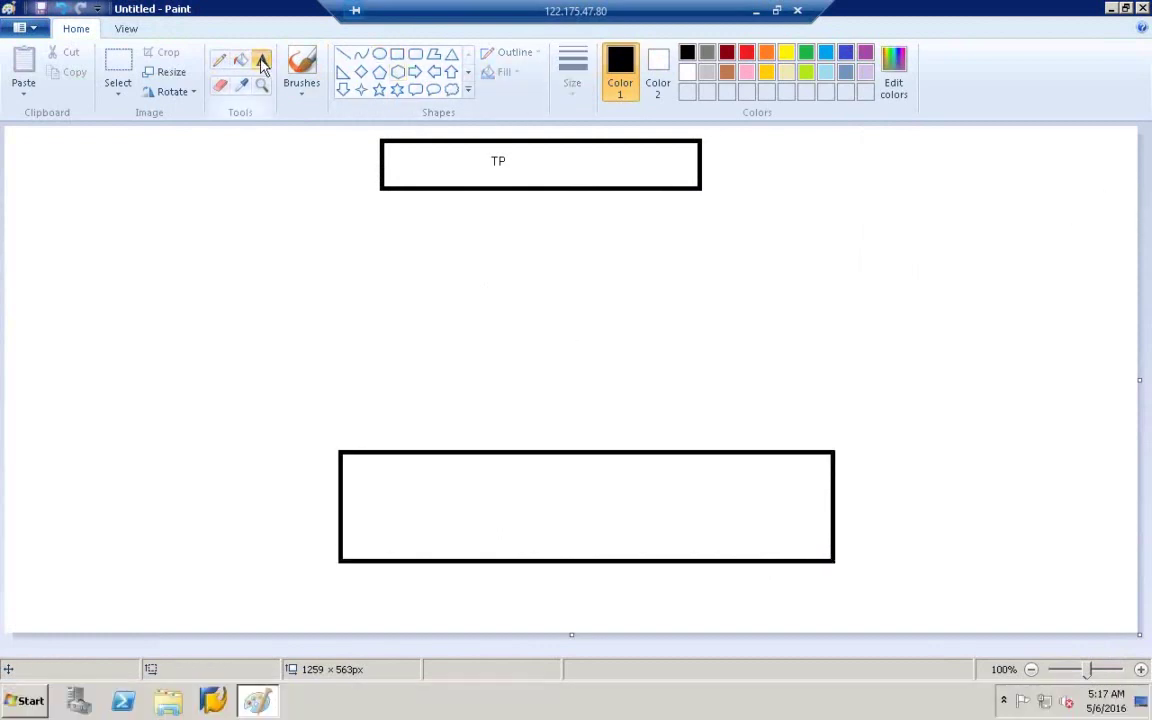
left_click(486, 519)
left_click(488, 522)
left_click(483, 491)
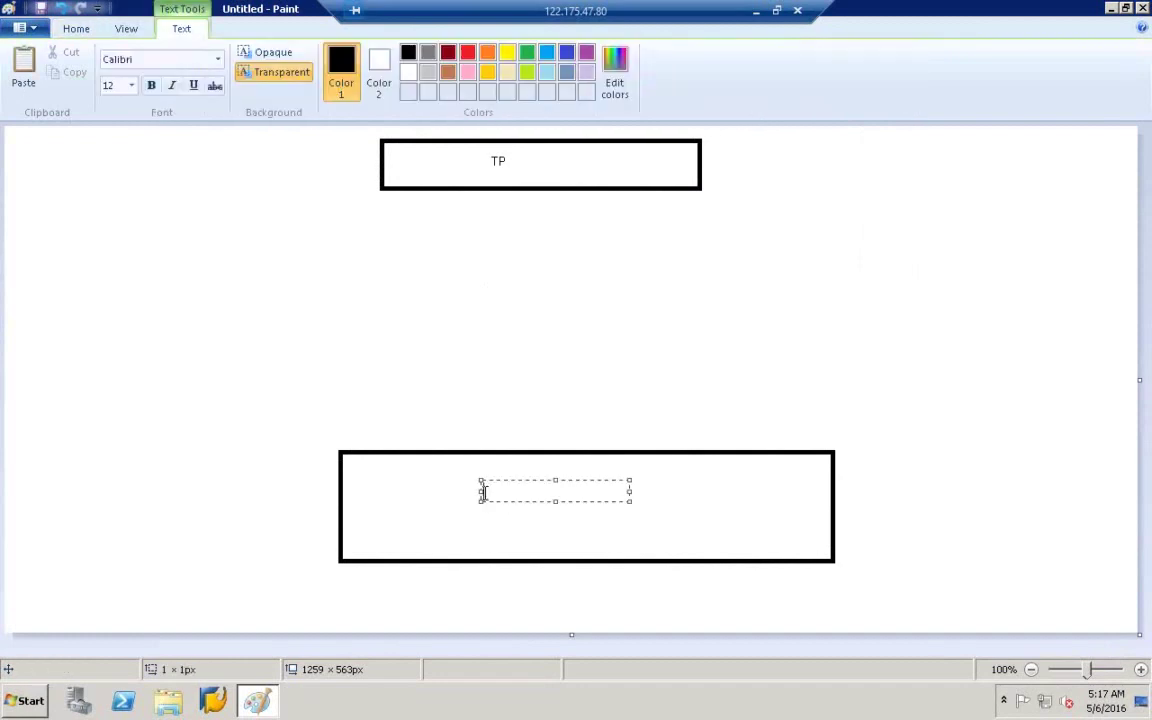
type("HANA")
left_click(535, 303)
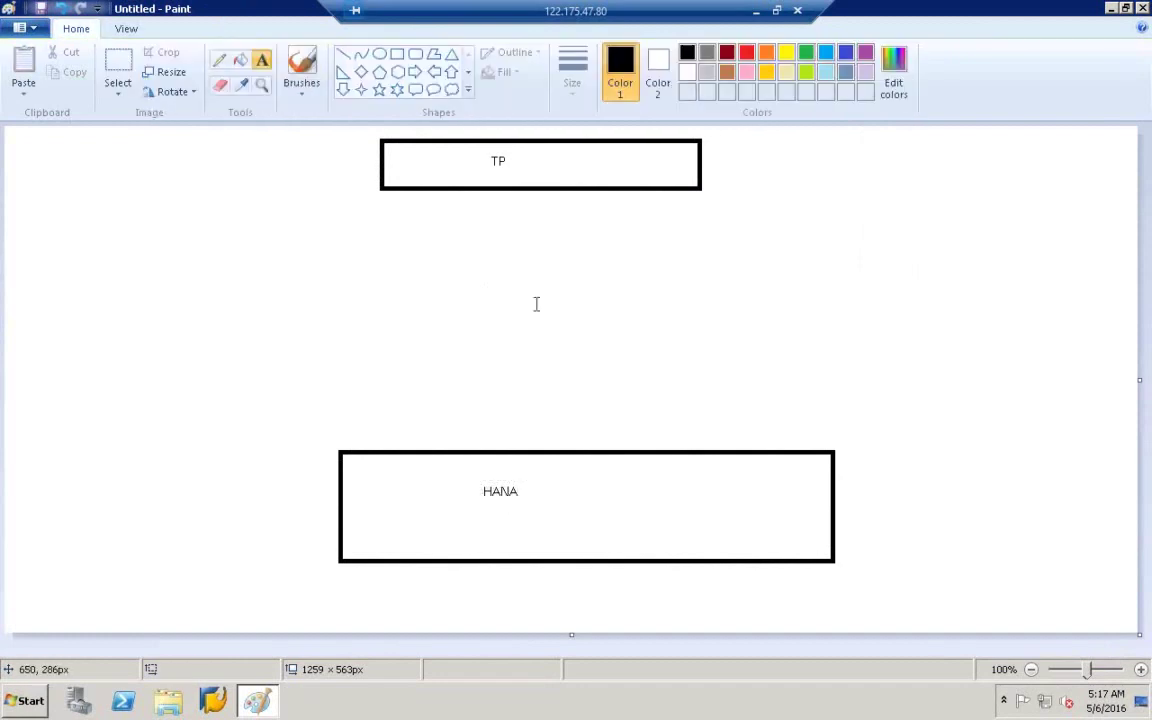
- Draw a box seated directly on top of the HANA box and label it BW
left_click(399, 55)
mouse_move(355, 313)
left_mouse_down()
mouse_move(787, 376)
mouse_move(823, 404)
mouse_move(800, 420)
mouse_move(801, 456)
left_mouse_up()
left_click_drag(801, 458, 805, 453)
left_click(836, 419)
left_click(262, 60)
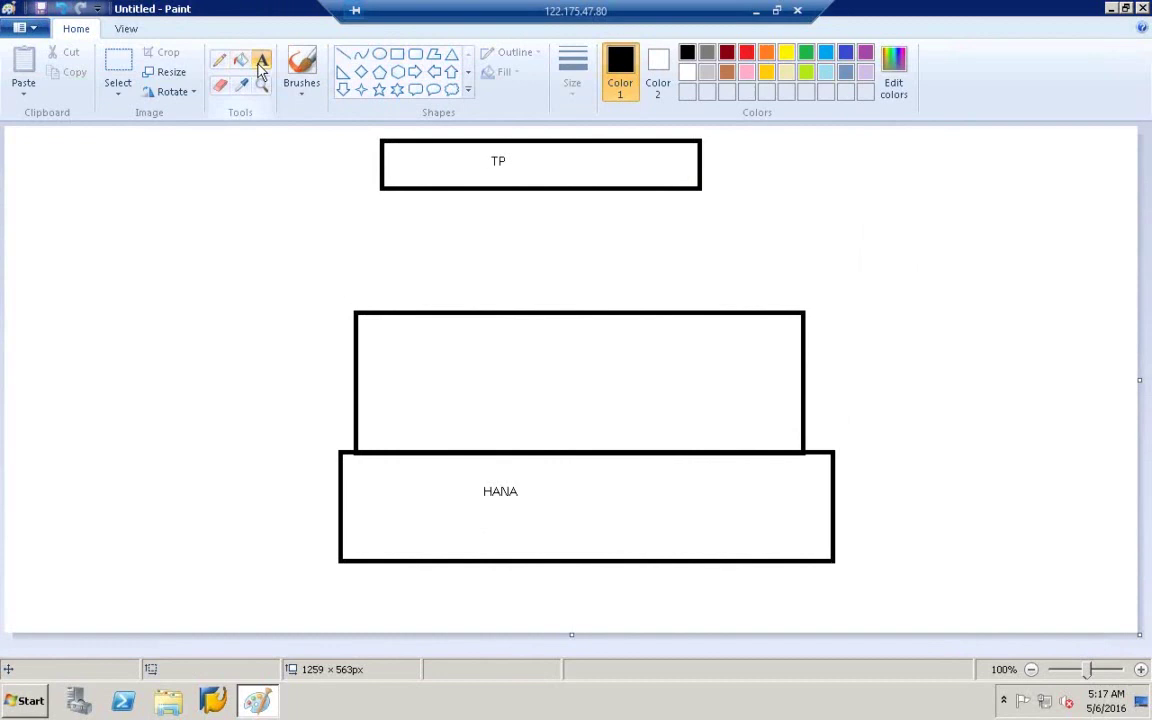
left_click(582, 397)
type("BW")
left_click(635, 321)
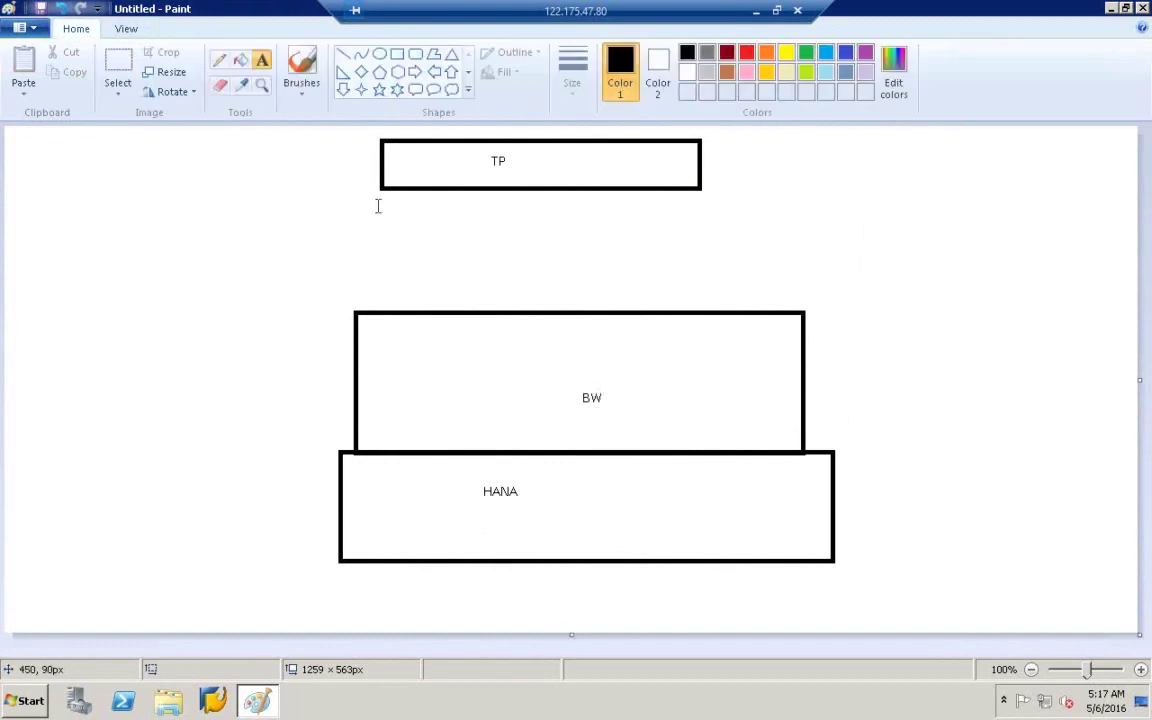
left_click(397, 53)
- Add a small IV box inside HANA with a freehand line up into BW
mouse_move(357, 513)
left_mouse_down()
mouse_move(476, 527)
mouse_move(484, 538)
left_mouse_up()
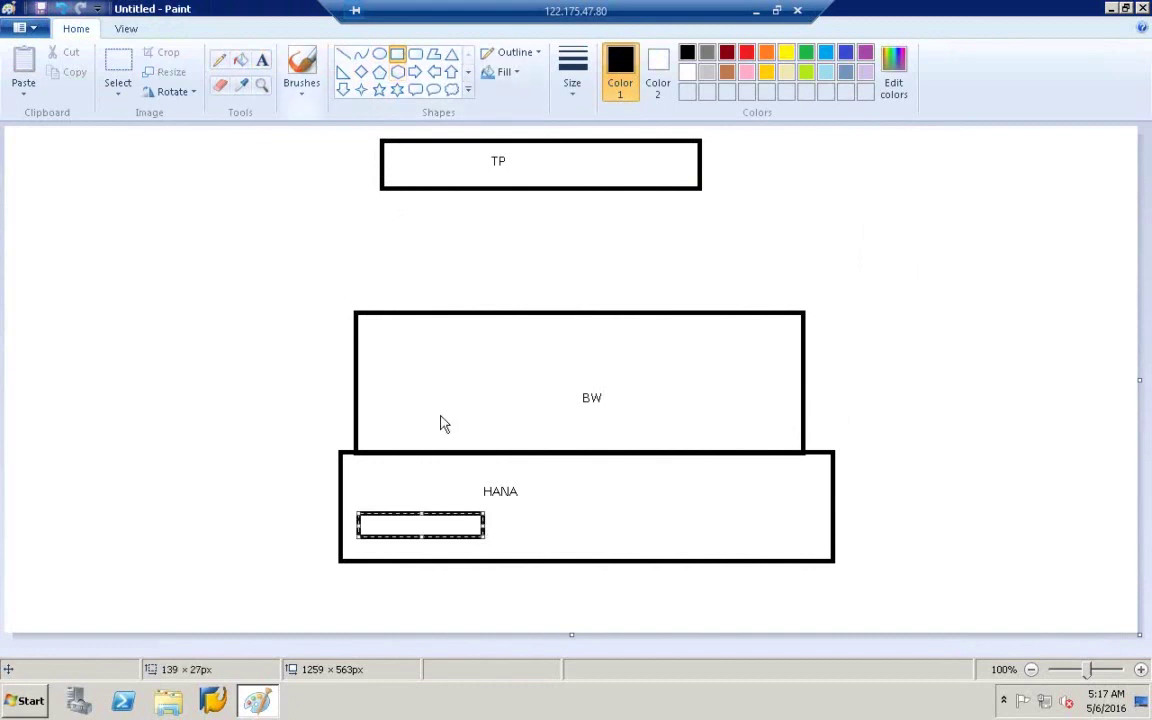
left_click(262, 60)
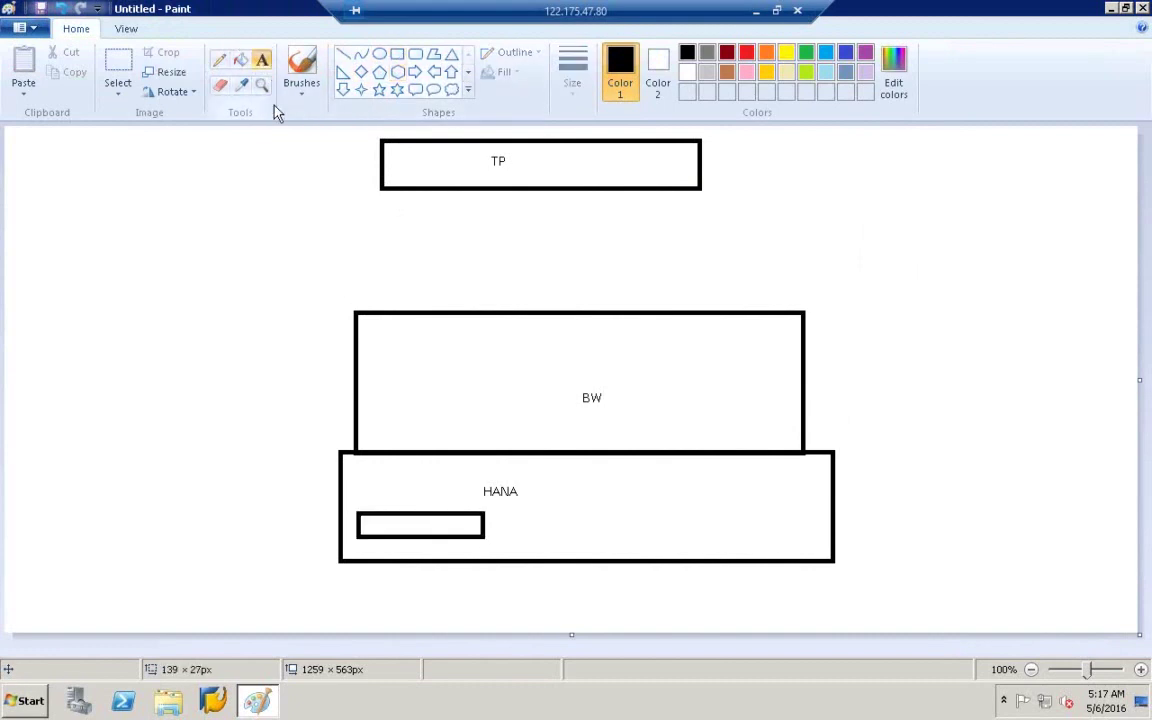
left_click(385, 517)
type("V")
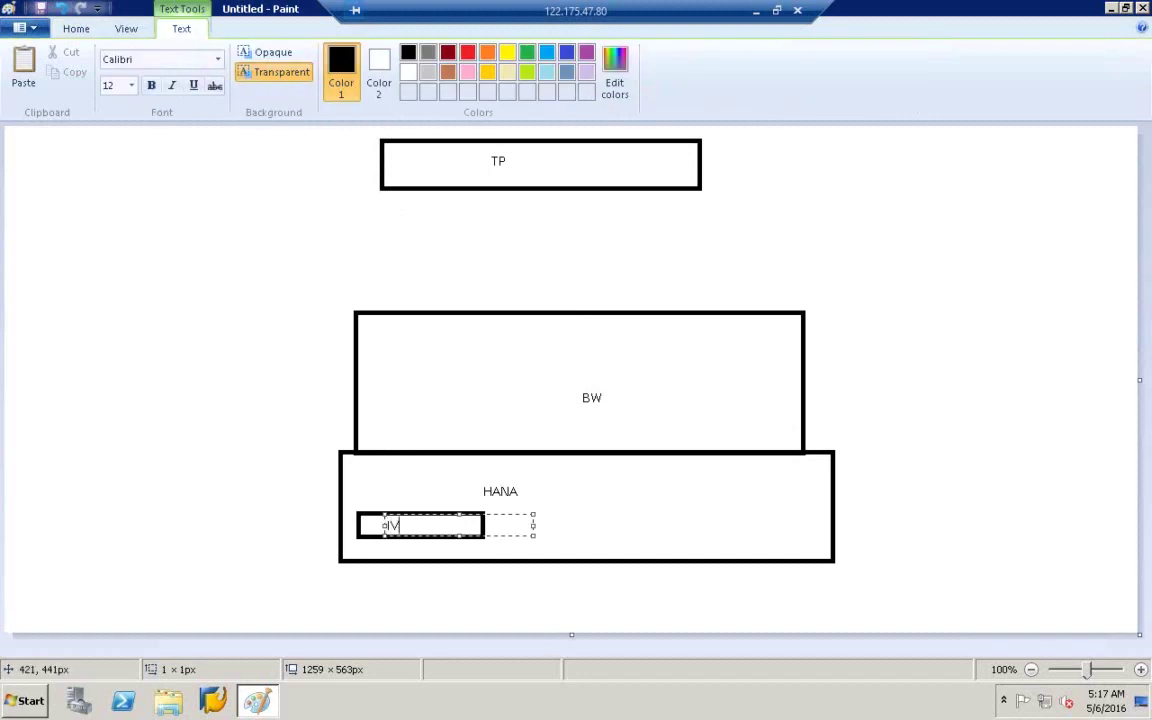
left_click(317, 436)
left_click(221, 60)
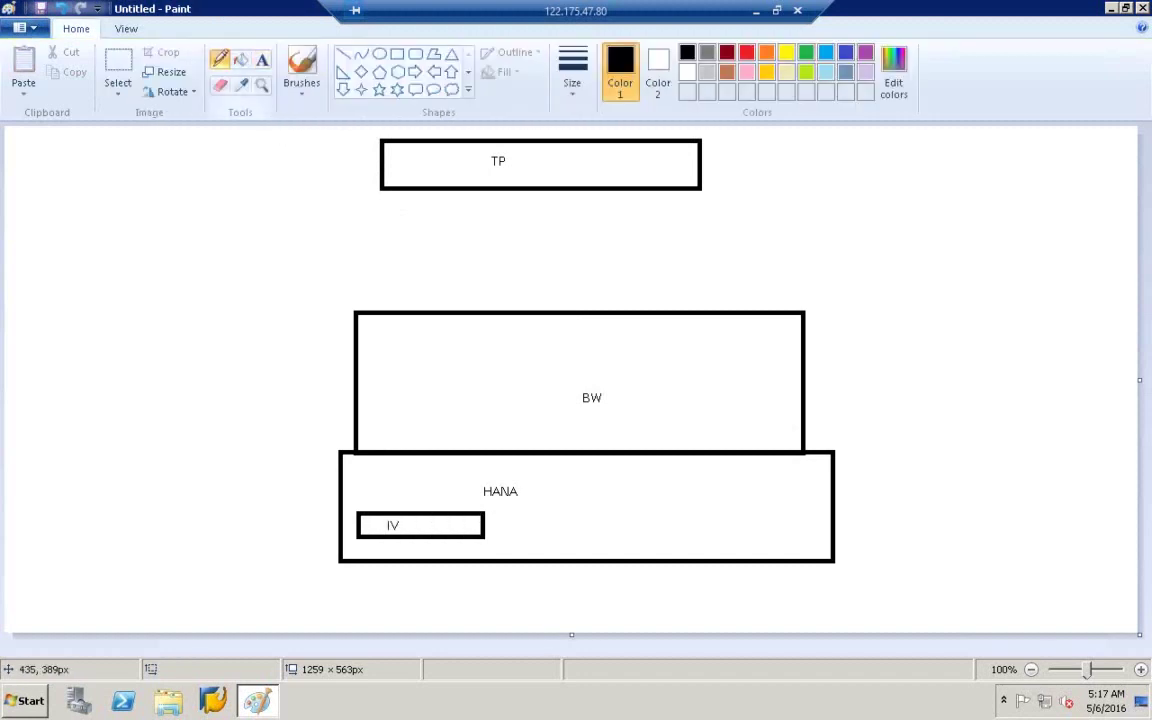
left_click_drag(399, 511, 466, 405)
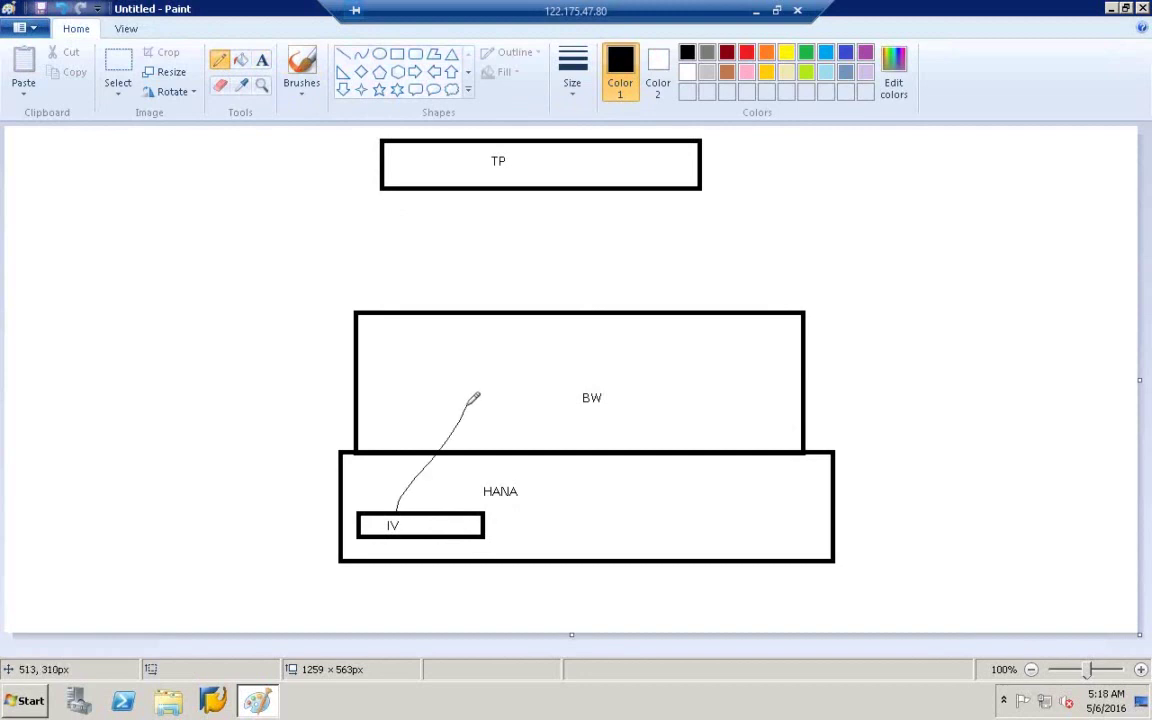
- Add a small TP box inside BW, labelled RSDD_HM_PUBLISH above it
left_click(397, 53)
left_click_drag(401, 369, 549, 401)
left_click(262, 61)
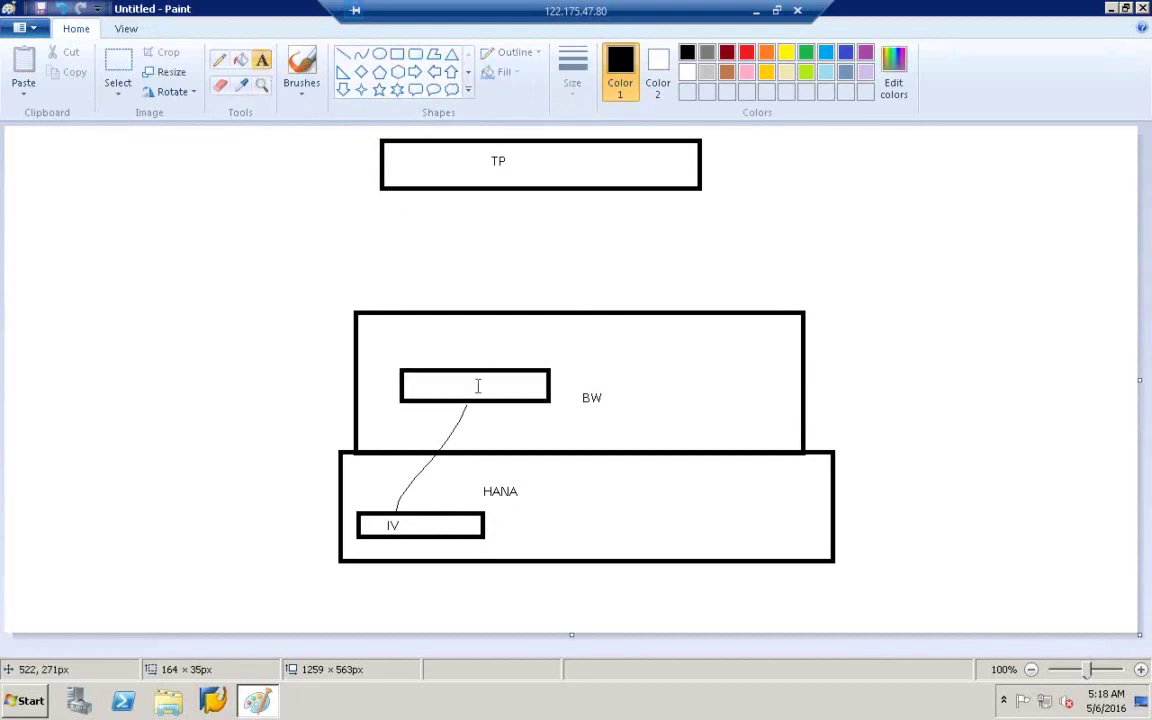
left_click(433, 378)
type("TP")
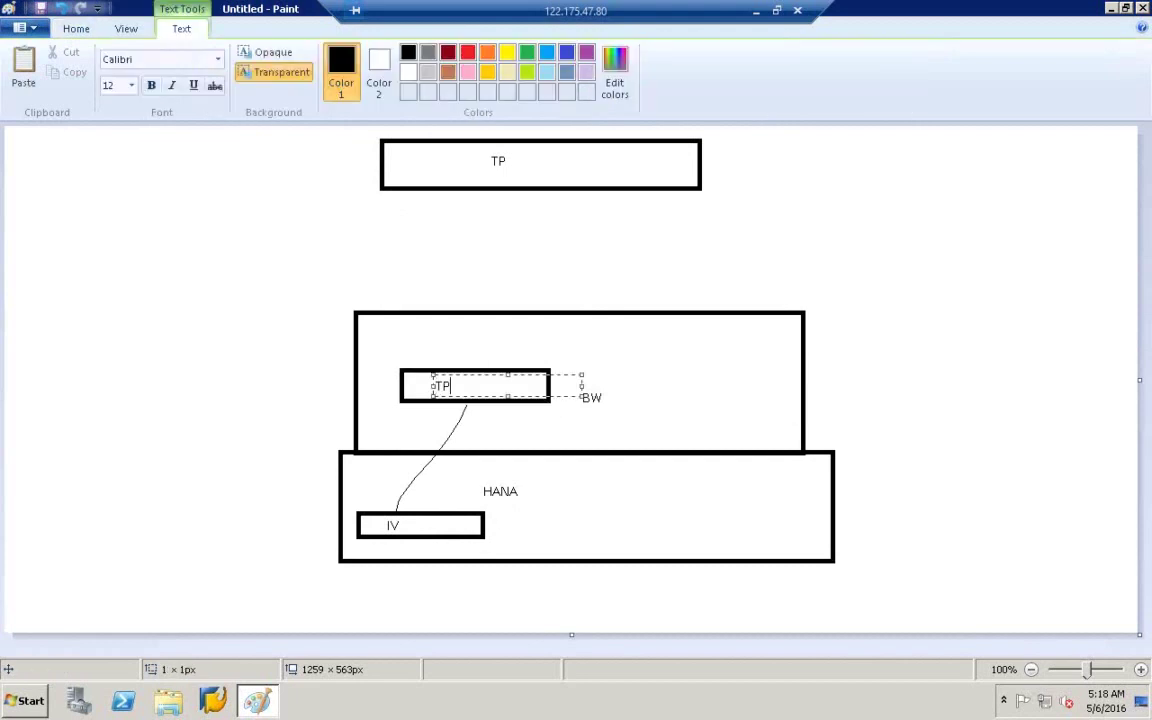
left_click(470, 355)
left_click(412, 340)
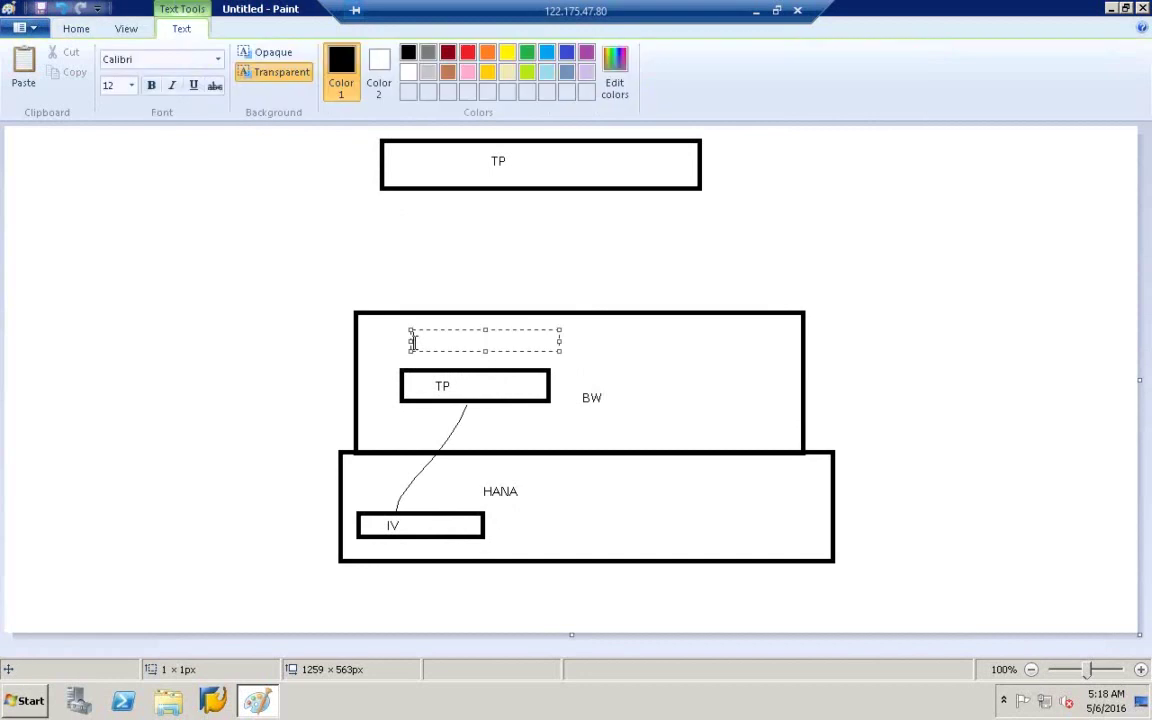
type("RSDD_HM_PUBLISH")
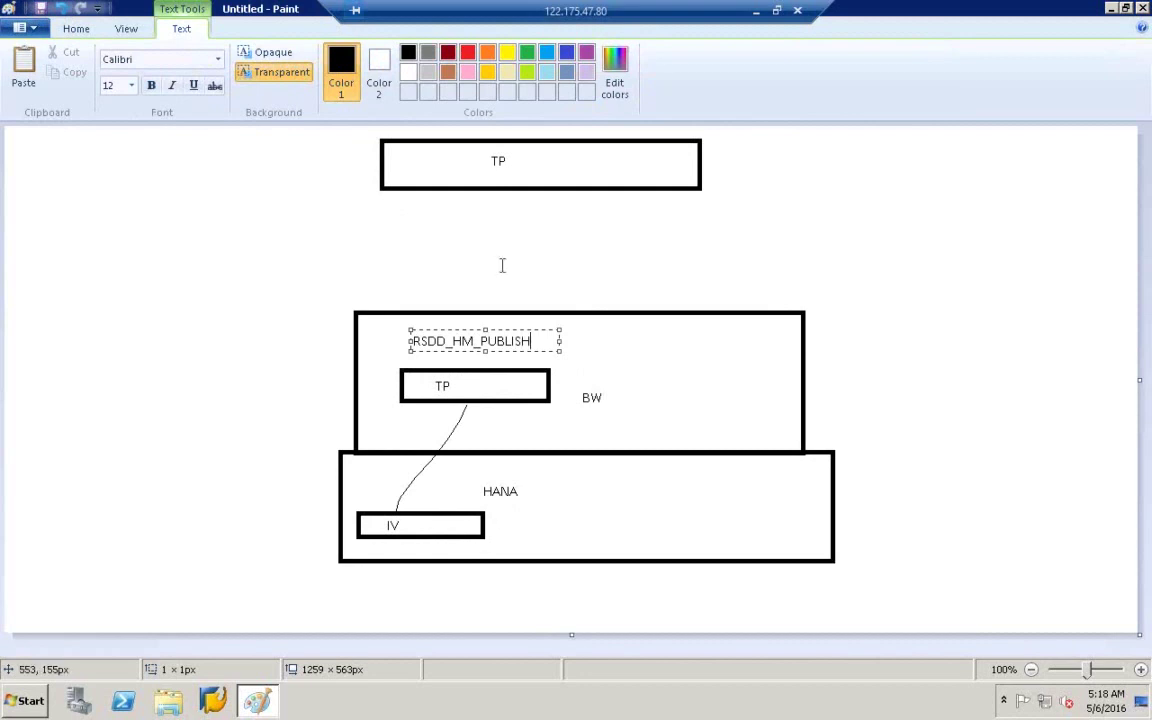
left_click(501, 265)
- Draw a line from the TP box up to a new box labelled REPORTING
left_click(222, 61)
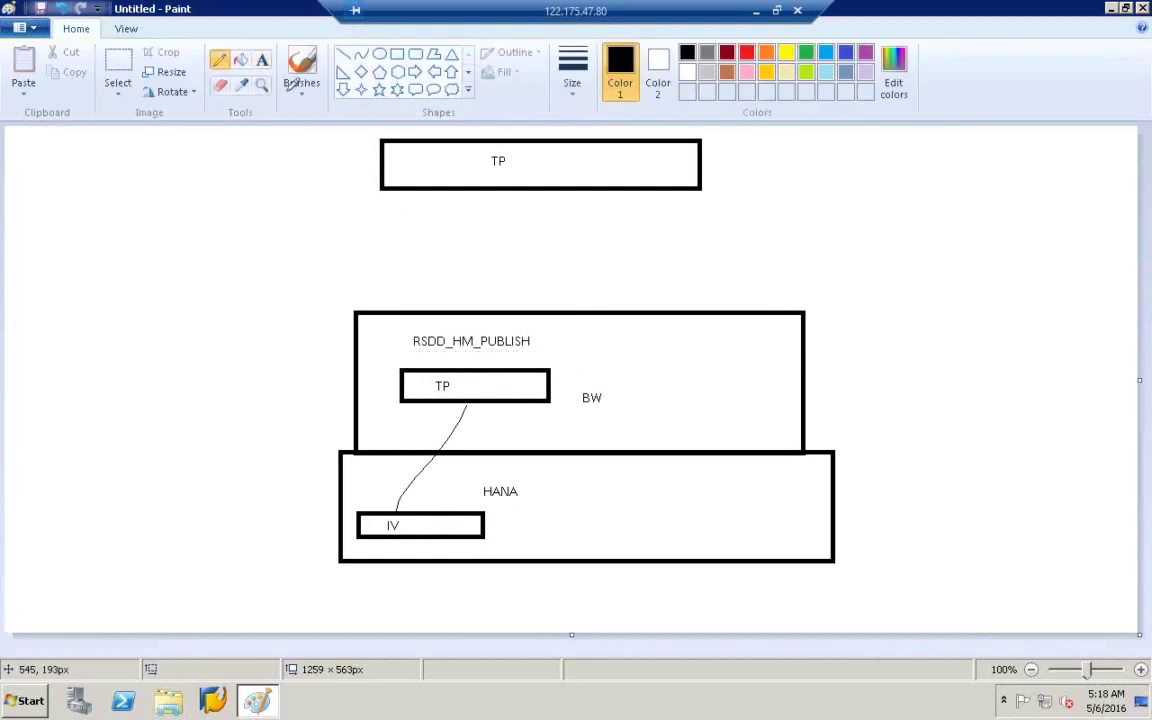
left_click_drag(523, 368, 584, 274)
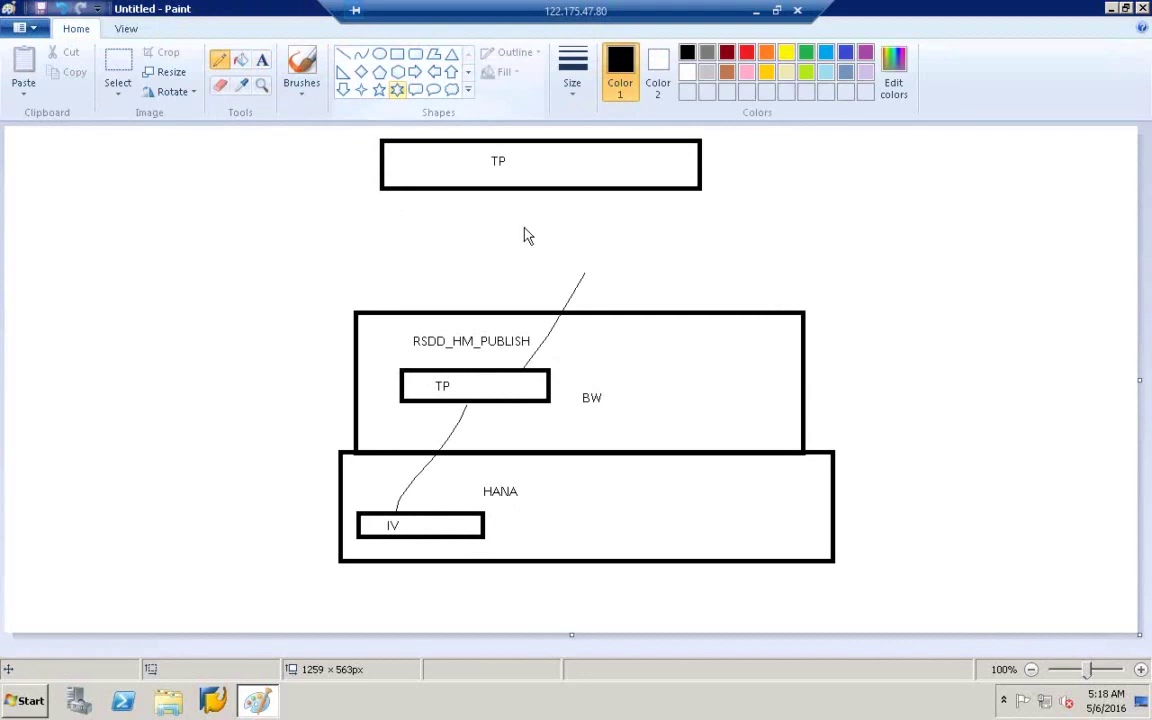
left_click(396, 56)
mouse_move(532, 240)
left_mouse_down()
mouse_move(674, 260)
mouse_move(677, 272)
left_mouse_up()
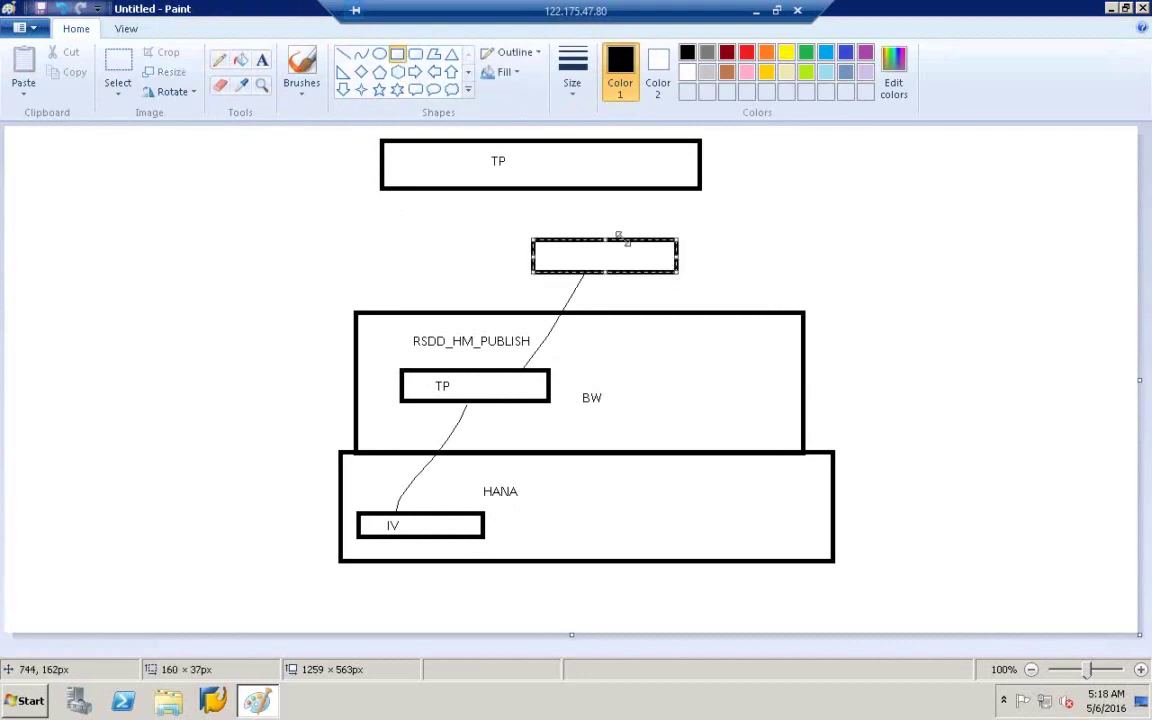
left_click(262, 60)
left_click(546, 252)
type("REPORTING")
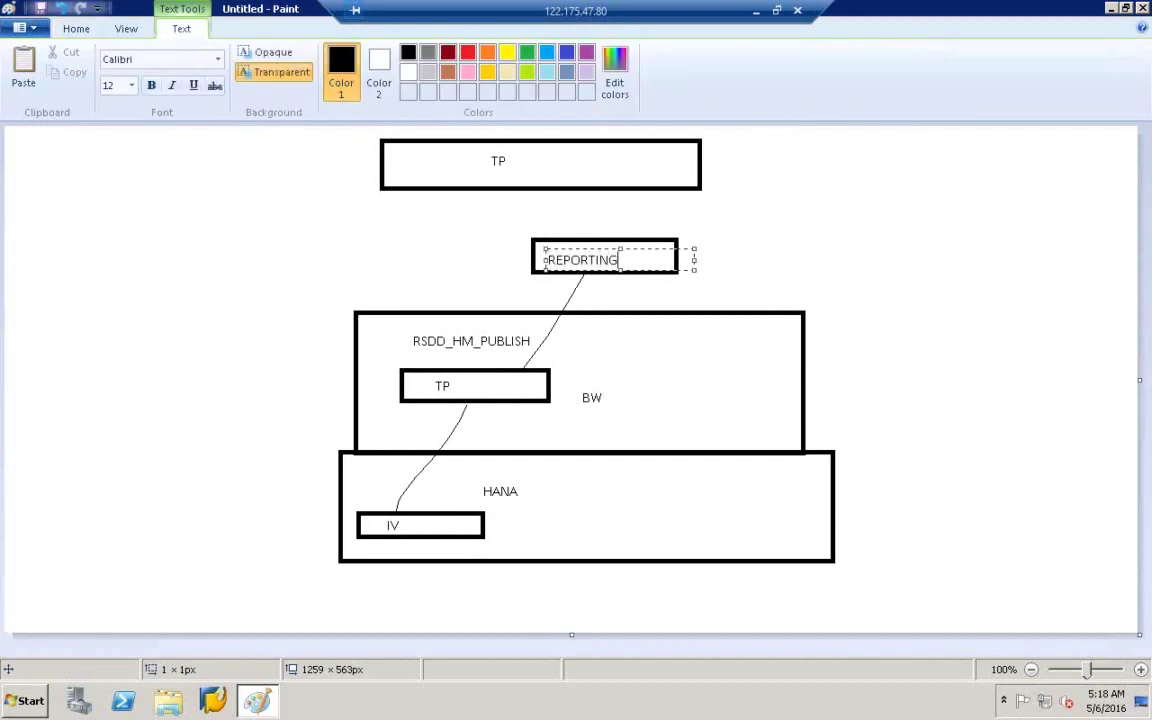
left_click(442, 247)
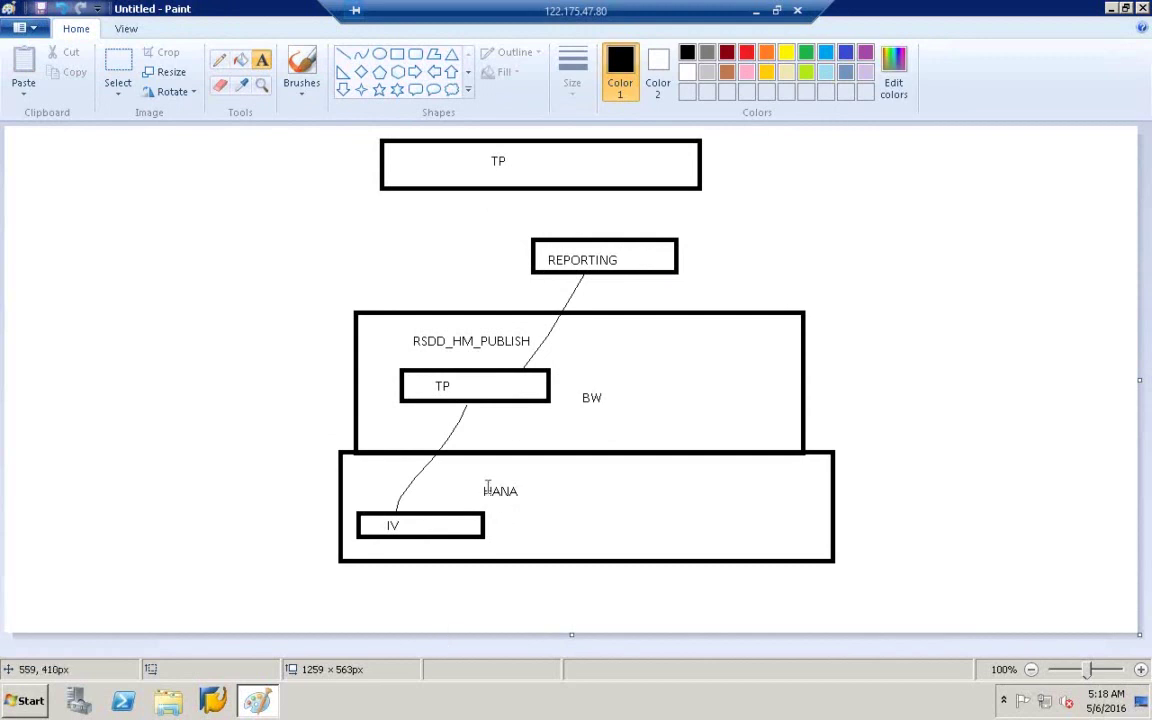
- Launch SAP HANA Studio from the Start menu
left_click(30, 700)
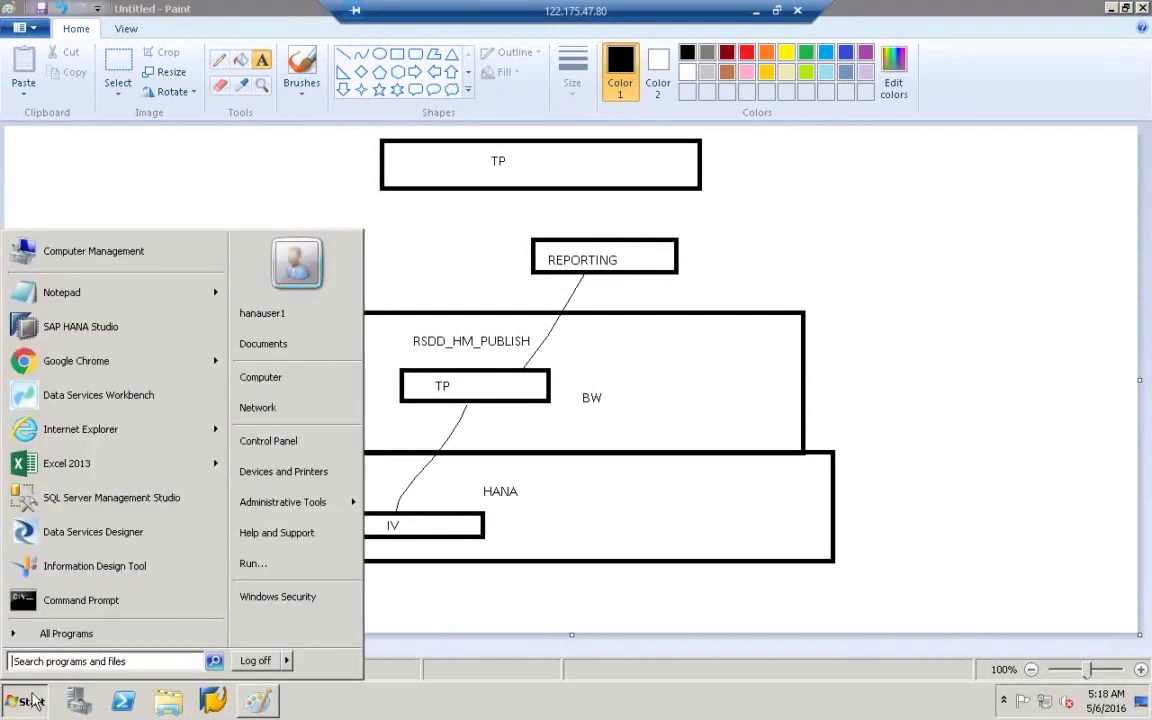
left_click(100, 337)
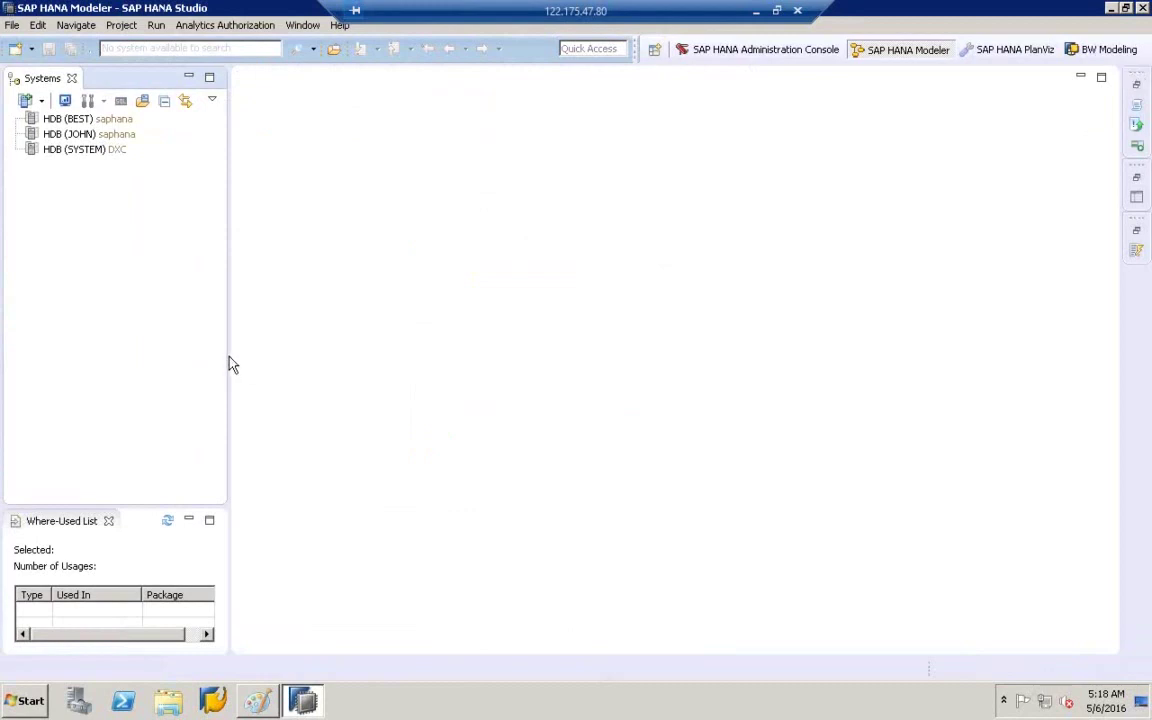
- Widen the Systems view and log on to HDB (BEST) with the account password
left_click_drag(228, 358, 357, 350)
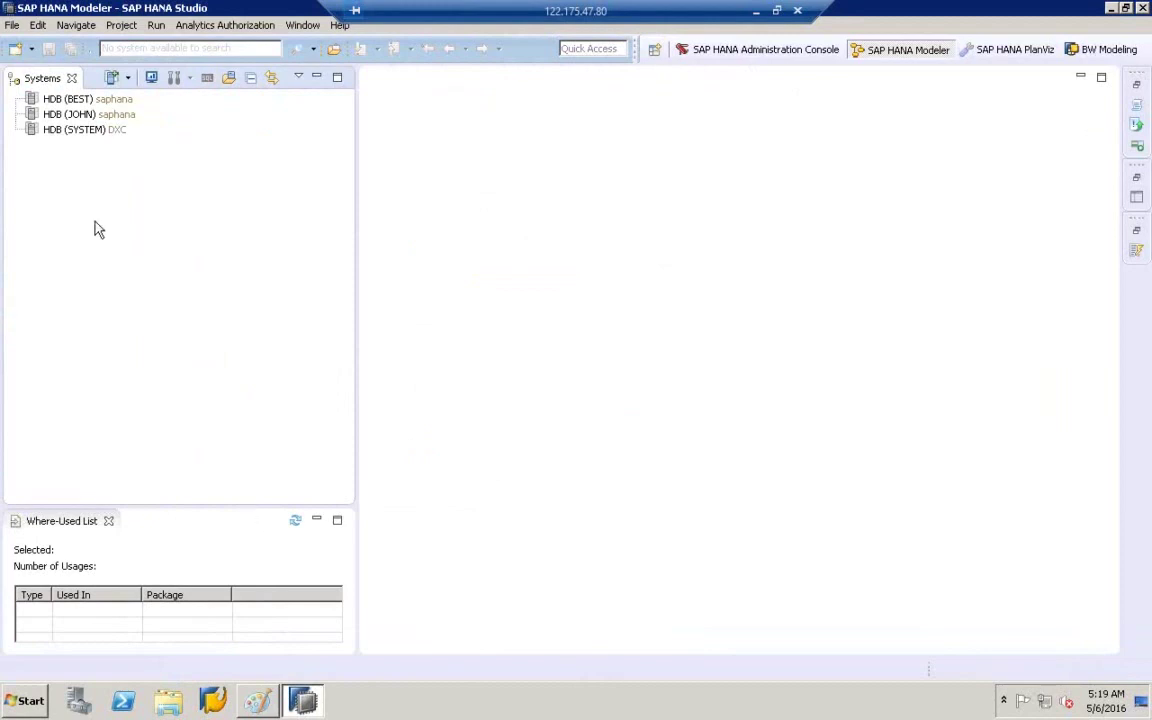
left_click(72, 102)
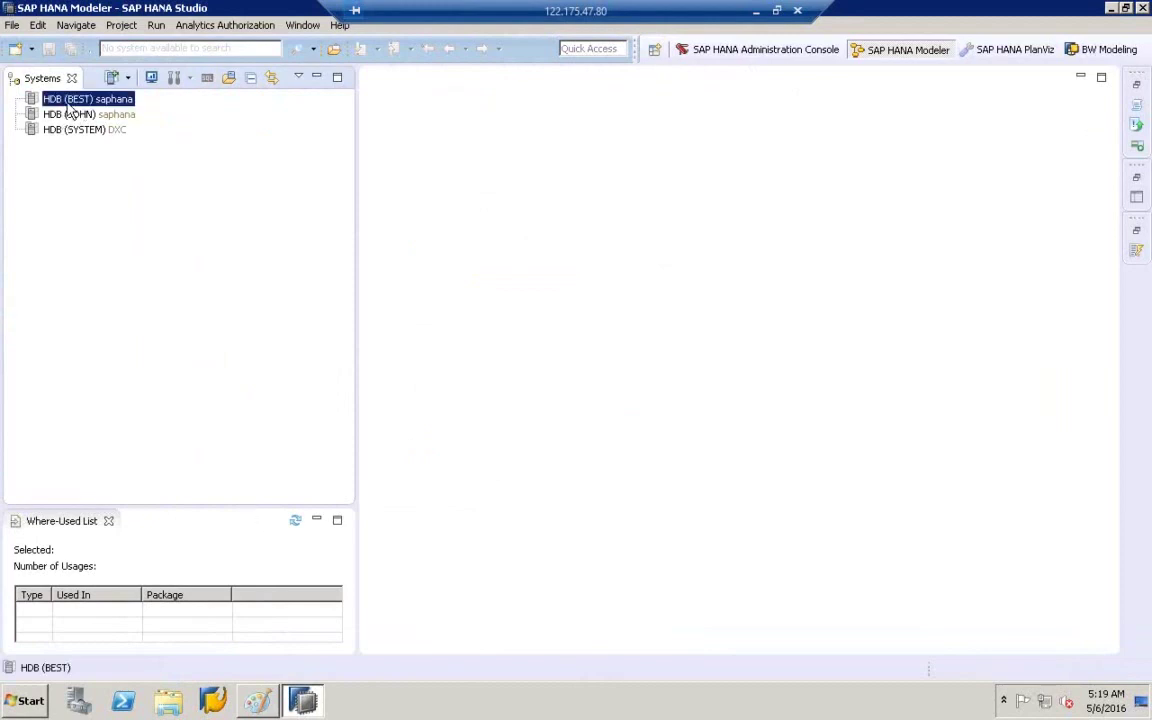
double_click(70, 103)
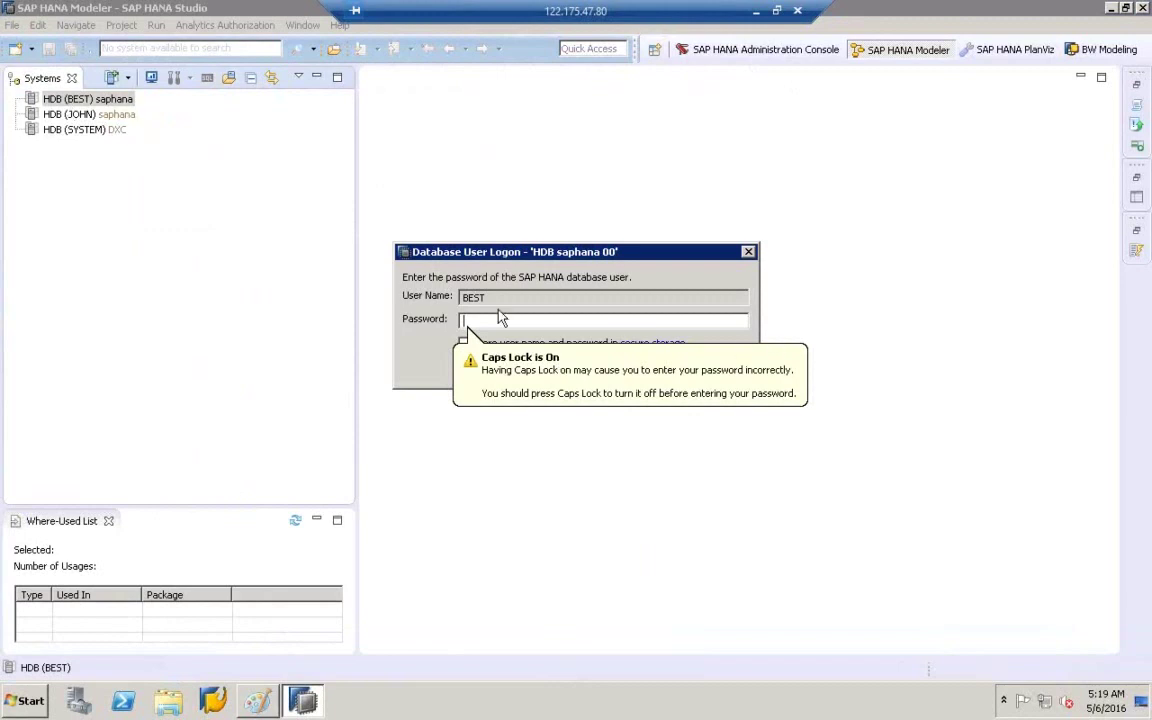
key("Caps_Lock")
type("••••••••••")
key("Return")
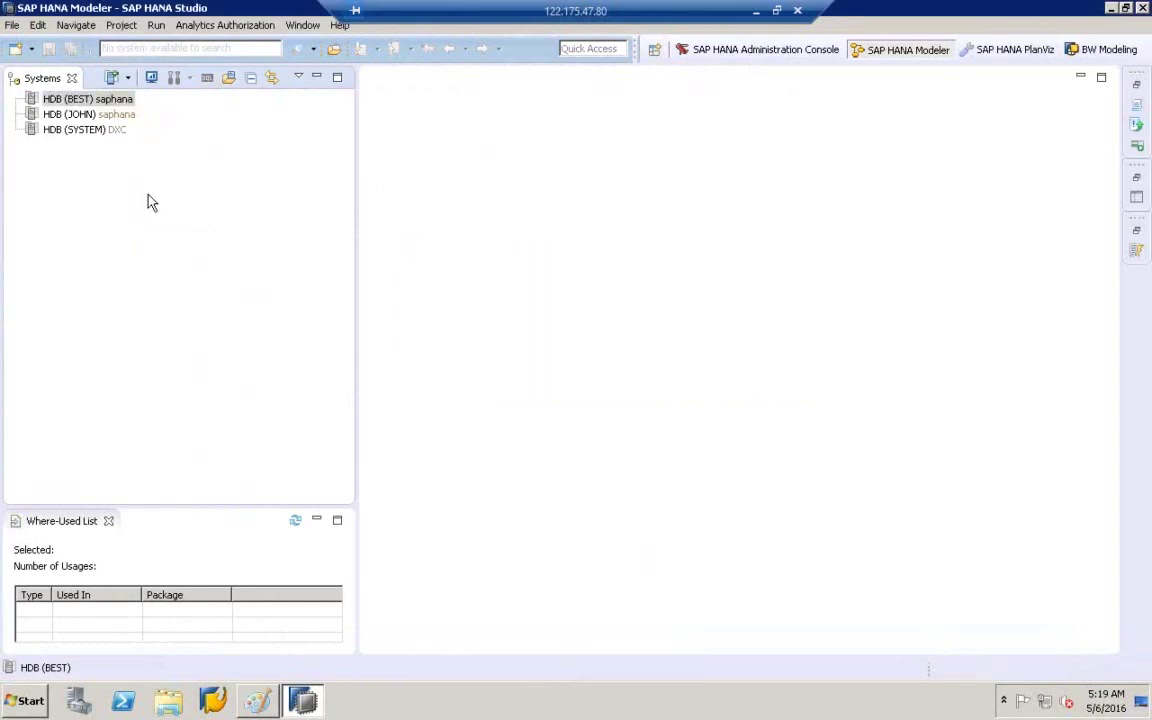
left_click(61, 101)
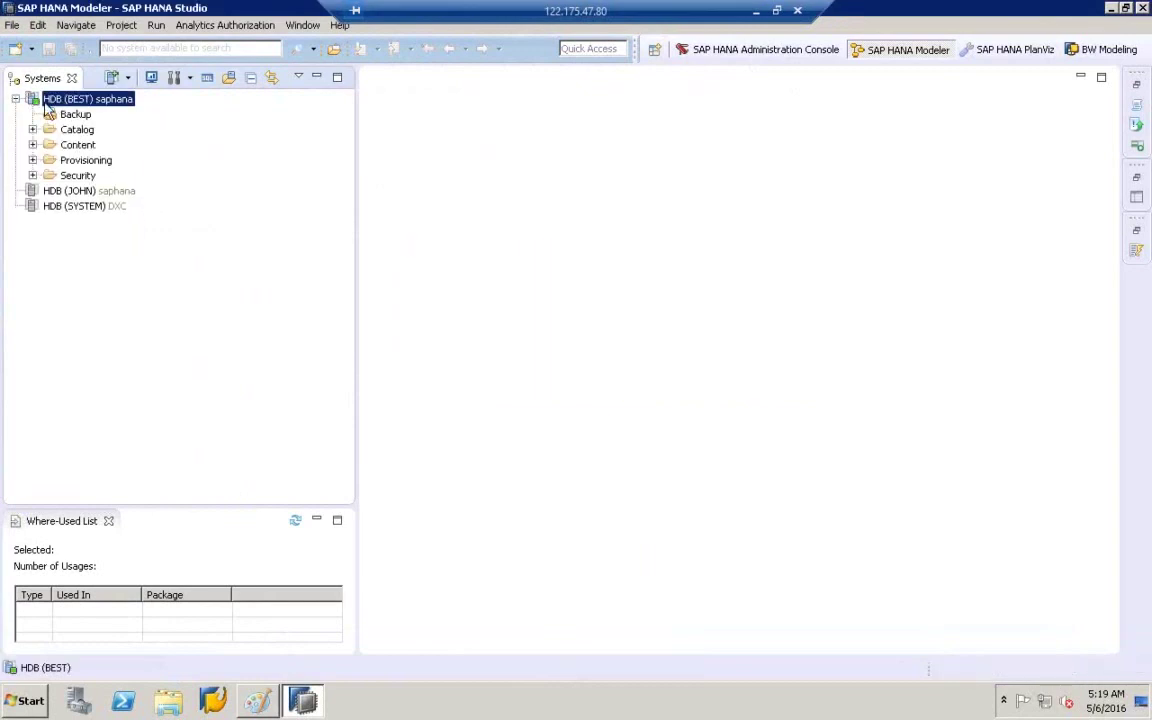
- Expand Catalog and the BEST schema, then create a New Table under BEST's Tables
left_click(72, 130)
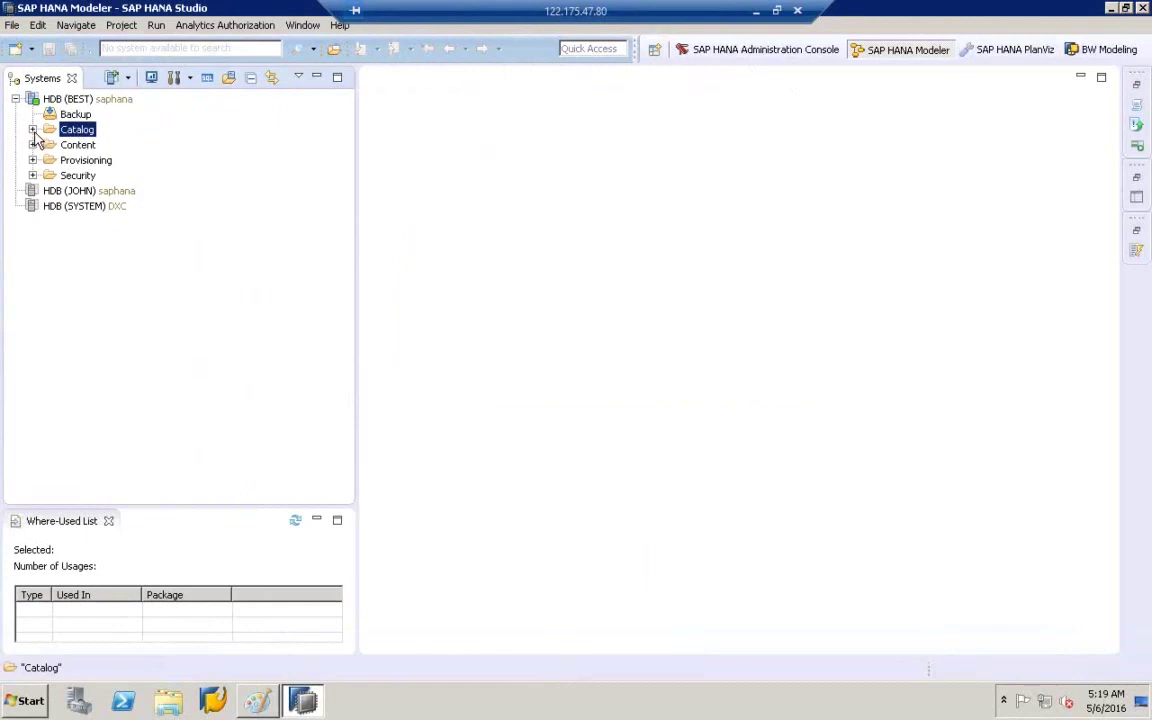
left_click(33, 130)
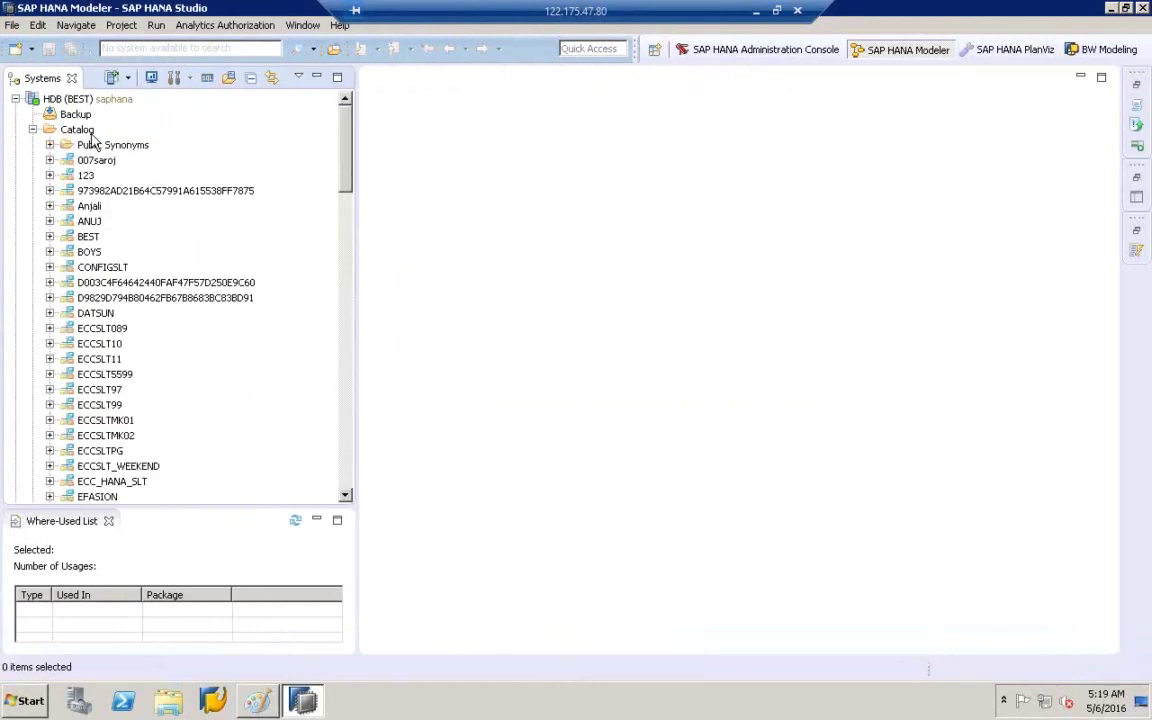
left_click(84, 126)
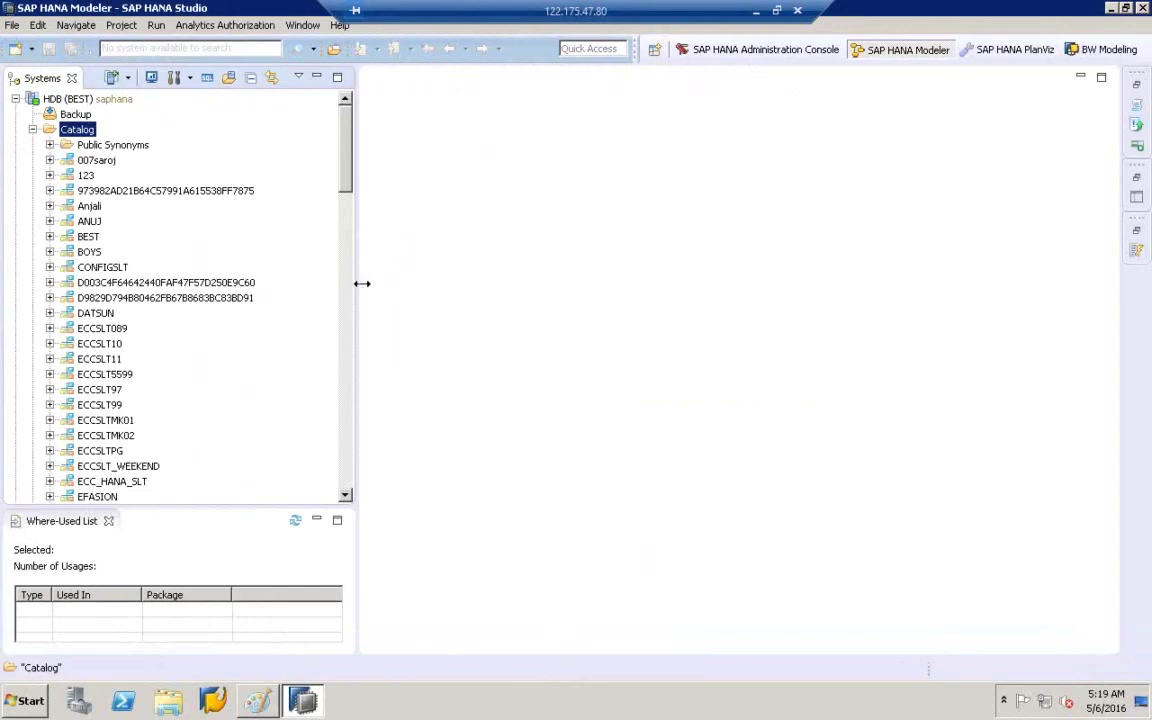
left_click_drag(362, 284, 447, 339)
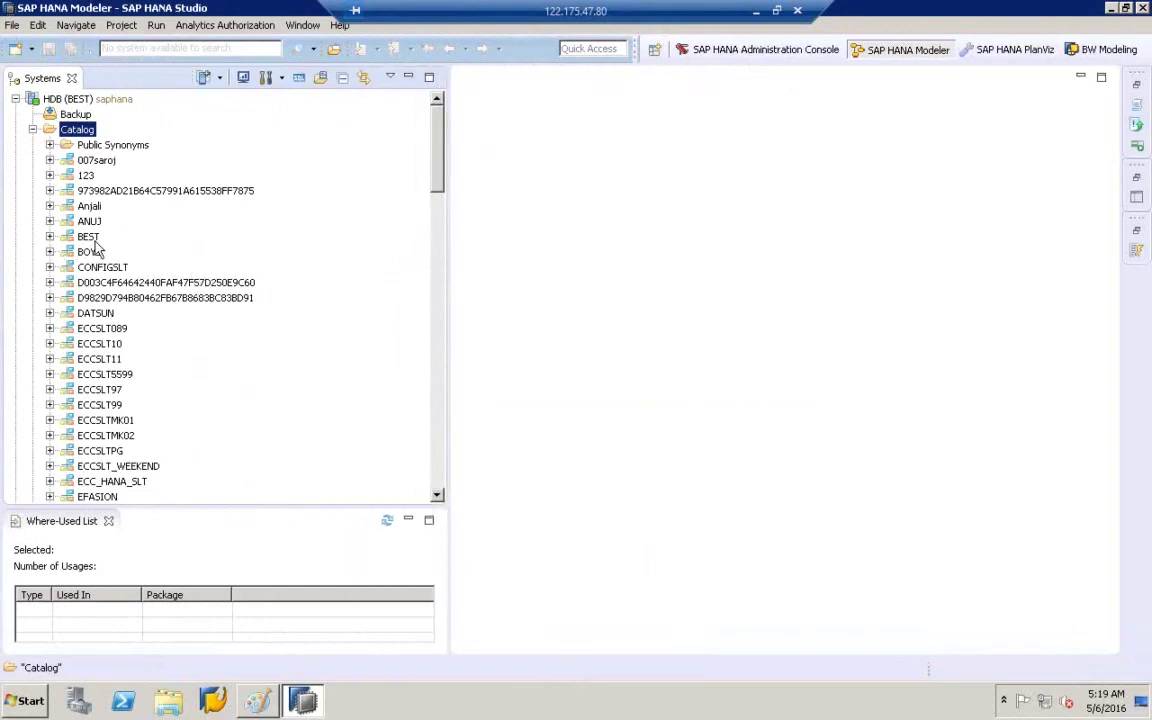
left_click(89, 238)
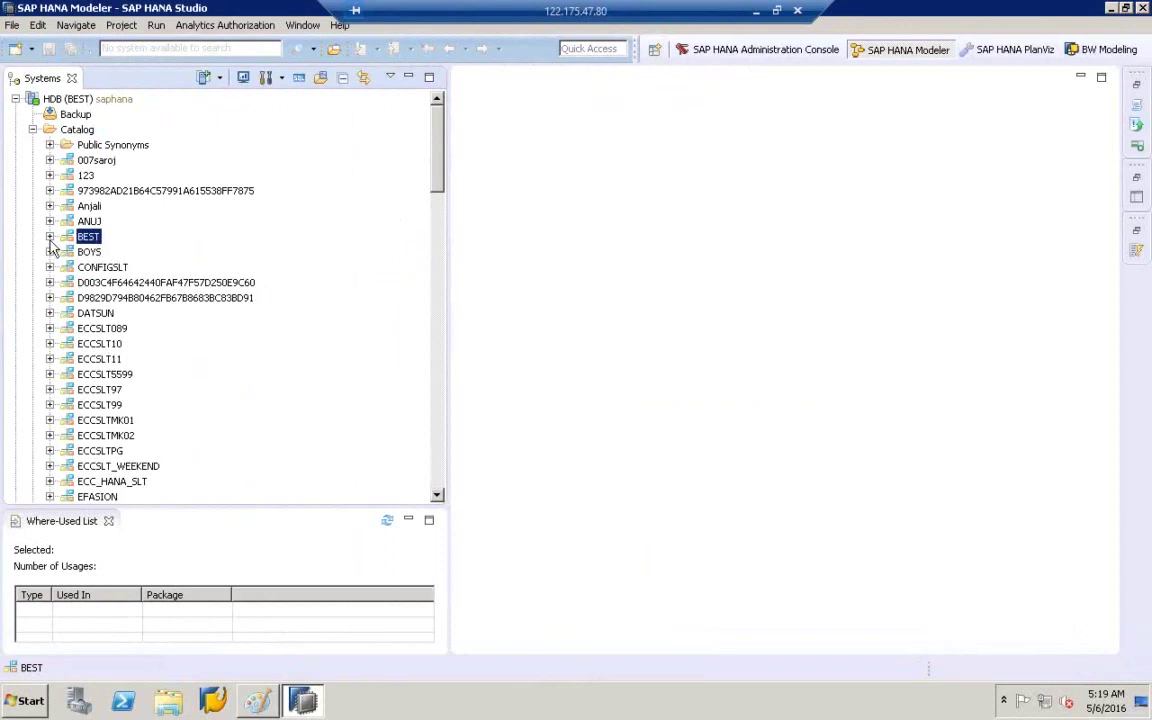
left_click(50, 237)
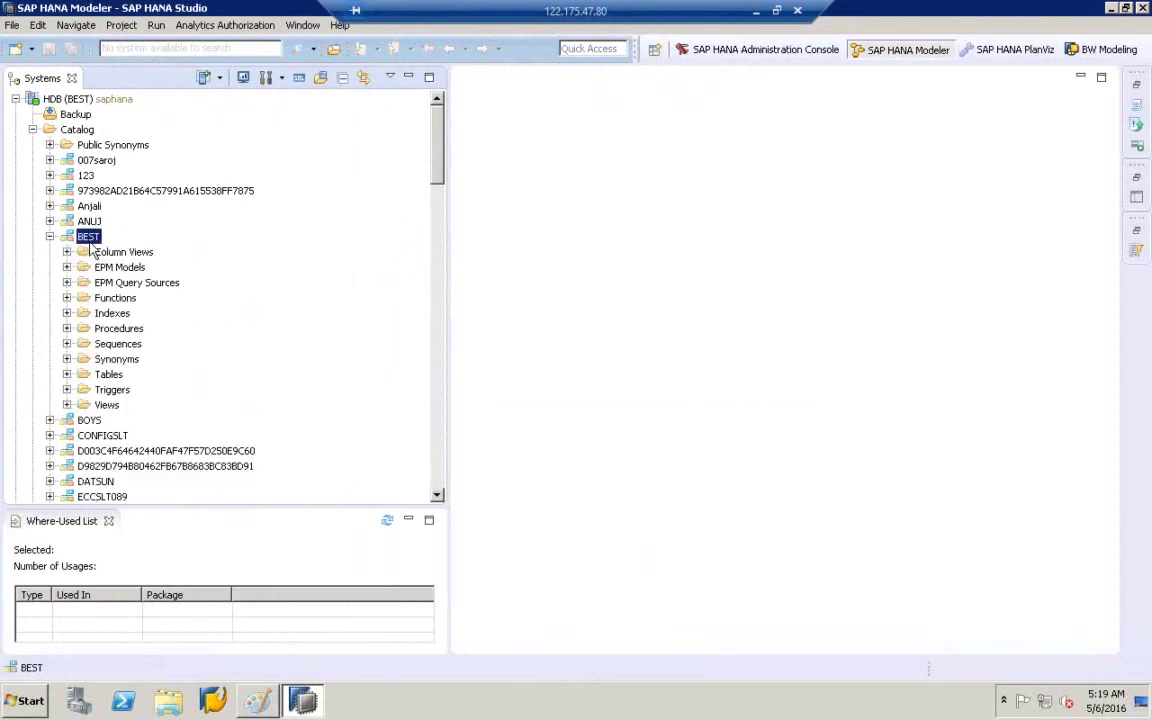
left_click(112, 376)
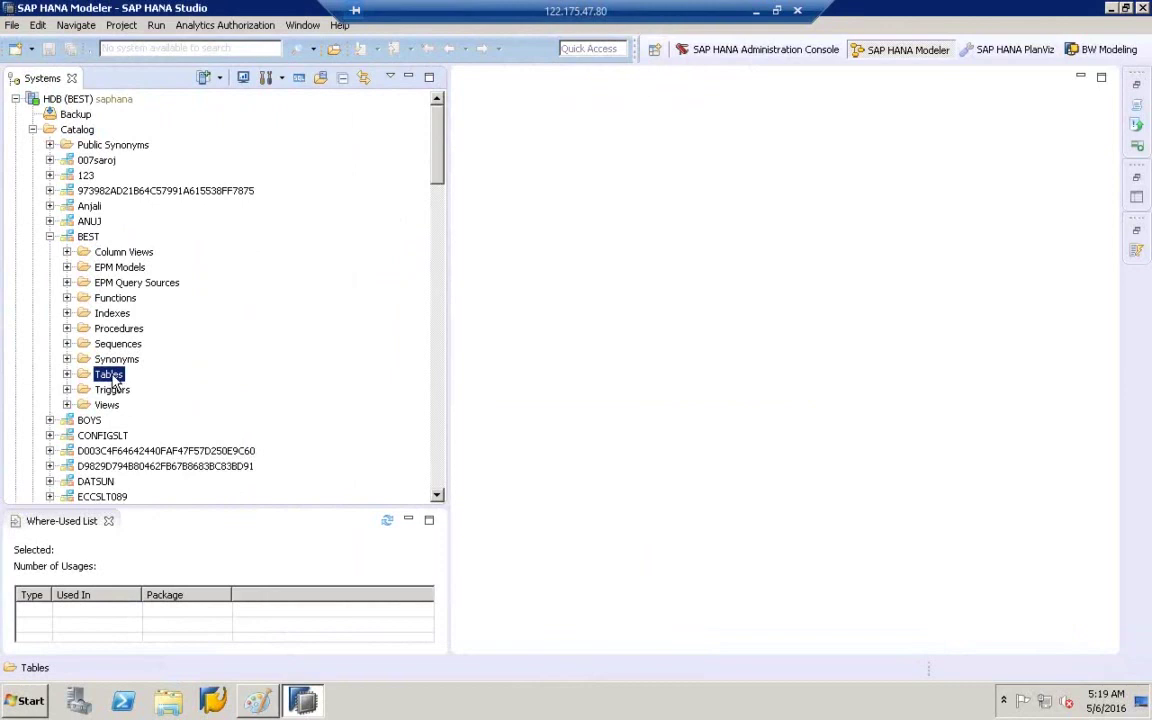
right_click(114, 380)
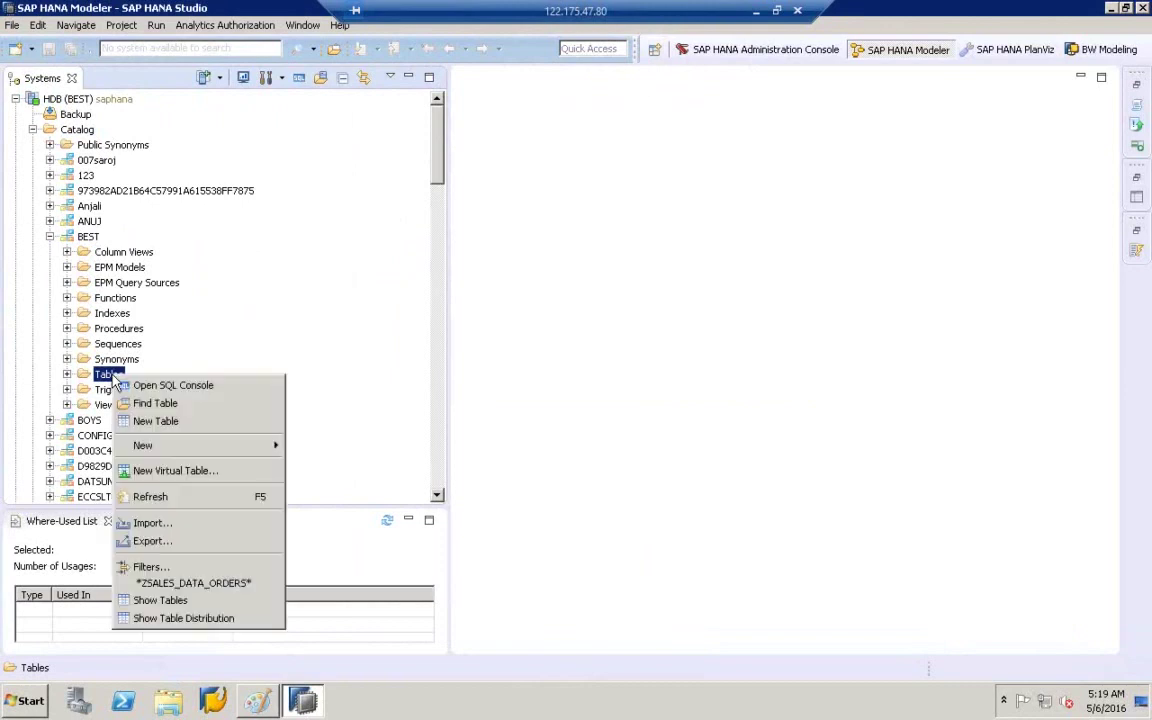
left_click(182, 424)
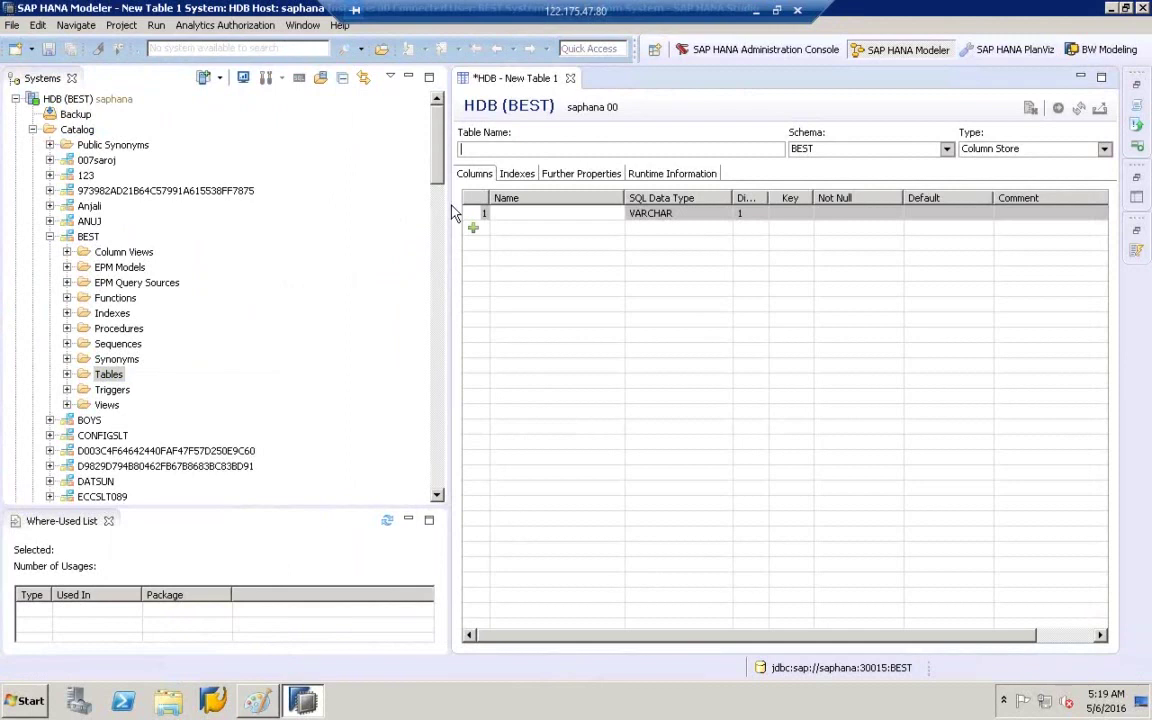
- Name the table ZCOPATABLE with columns BUKRS, VKORG, VV010, VV070, giving BUKRS length 10
left_click_drag(450, 213, 328, 200)
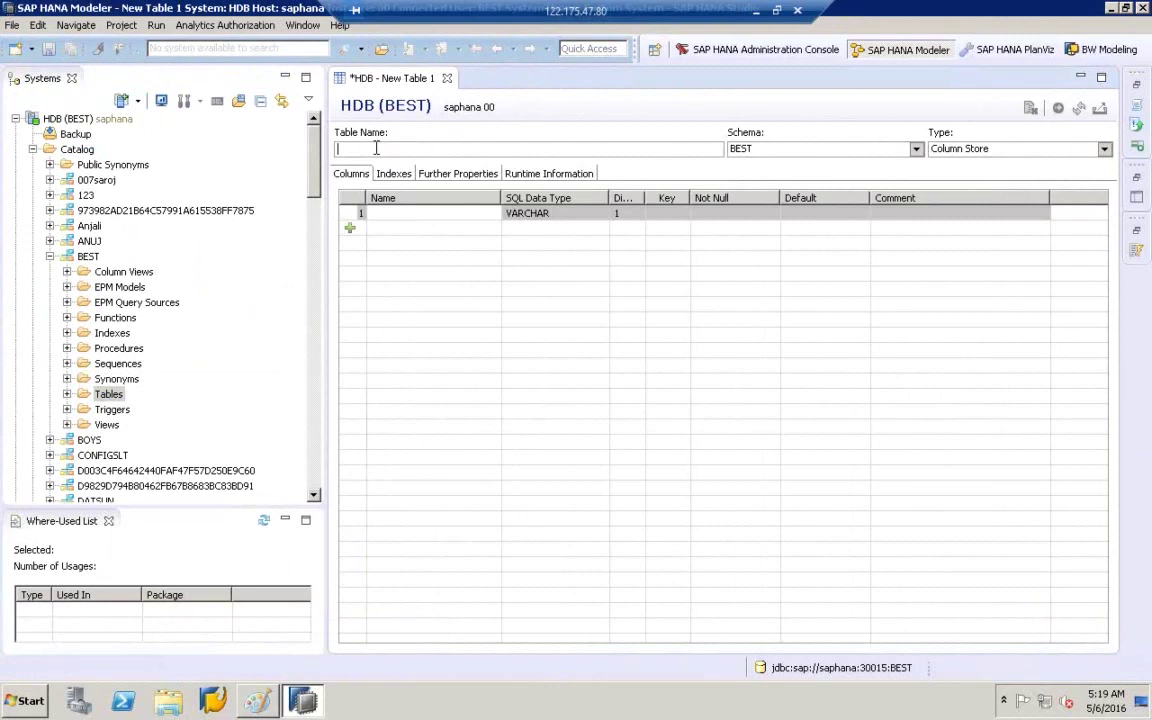
type("ZCOPATABLE")
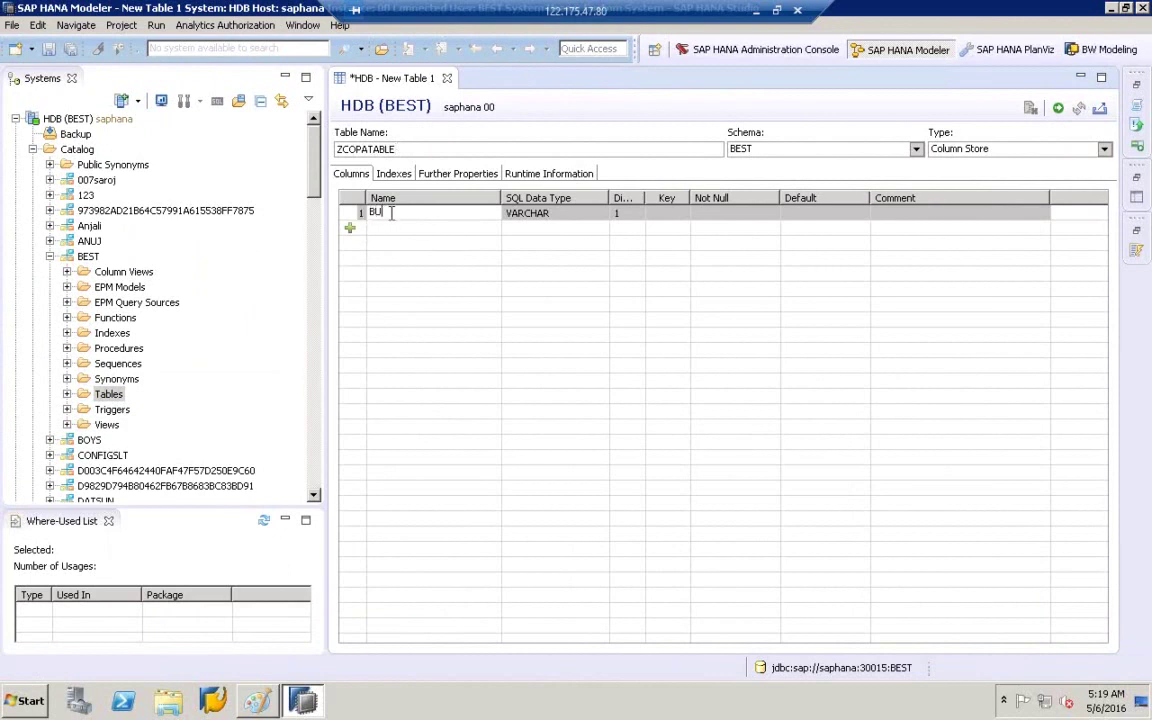
left_click(349, 228)
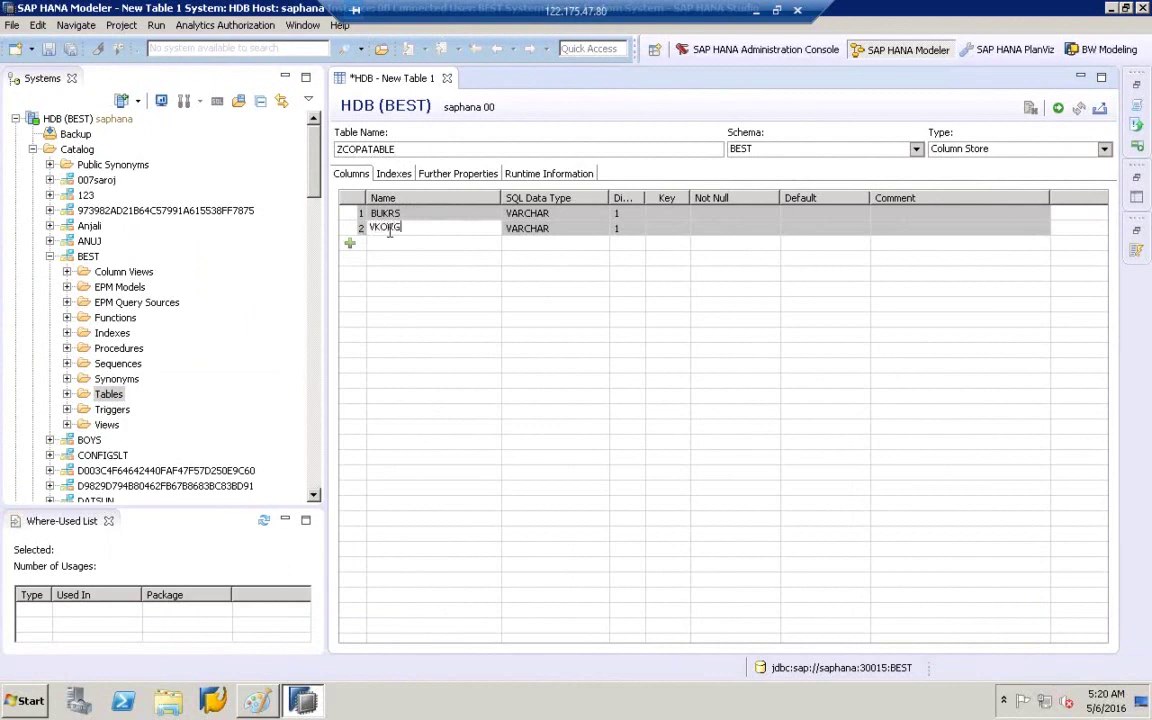
left_click(350, 245)
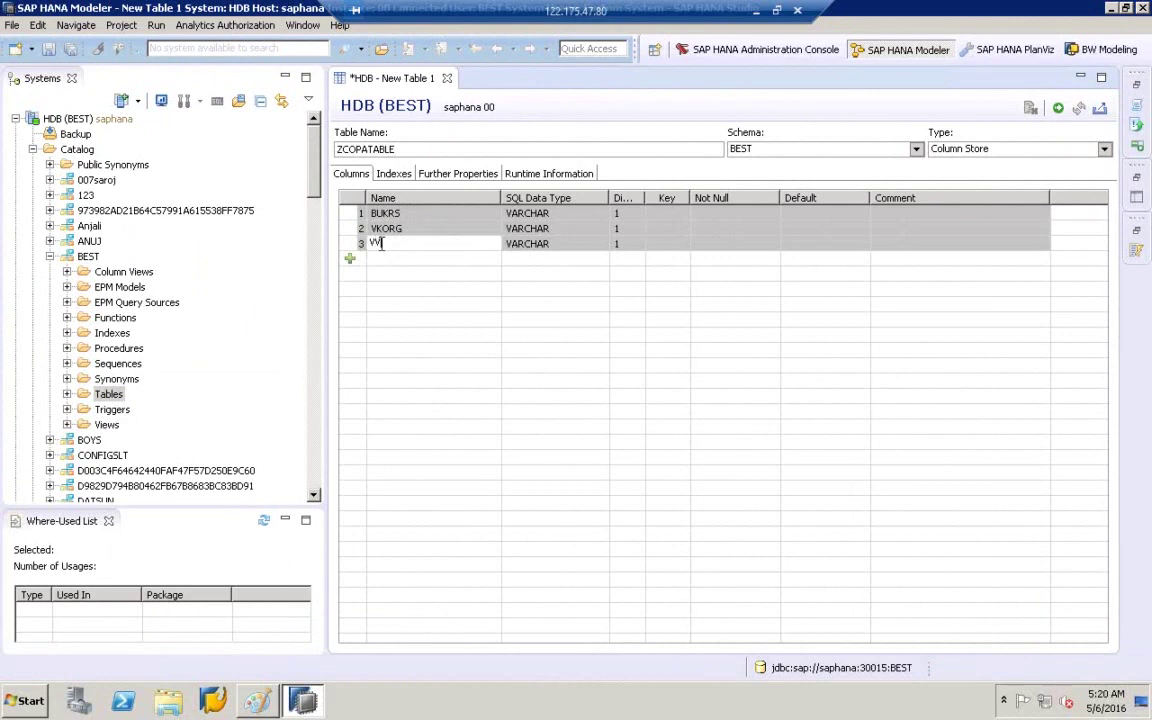
type("VV010")
left_click(349, 258)
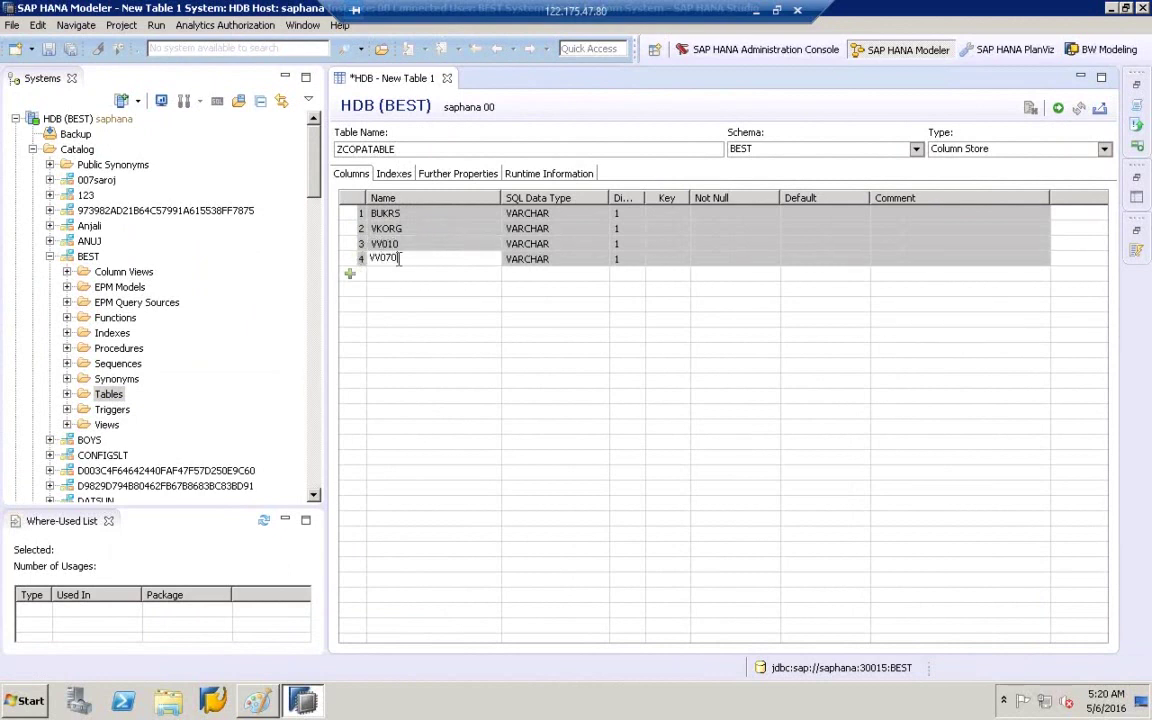
left_click(627, 213)
type("10")
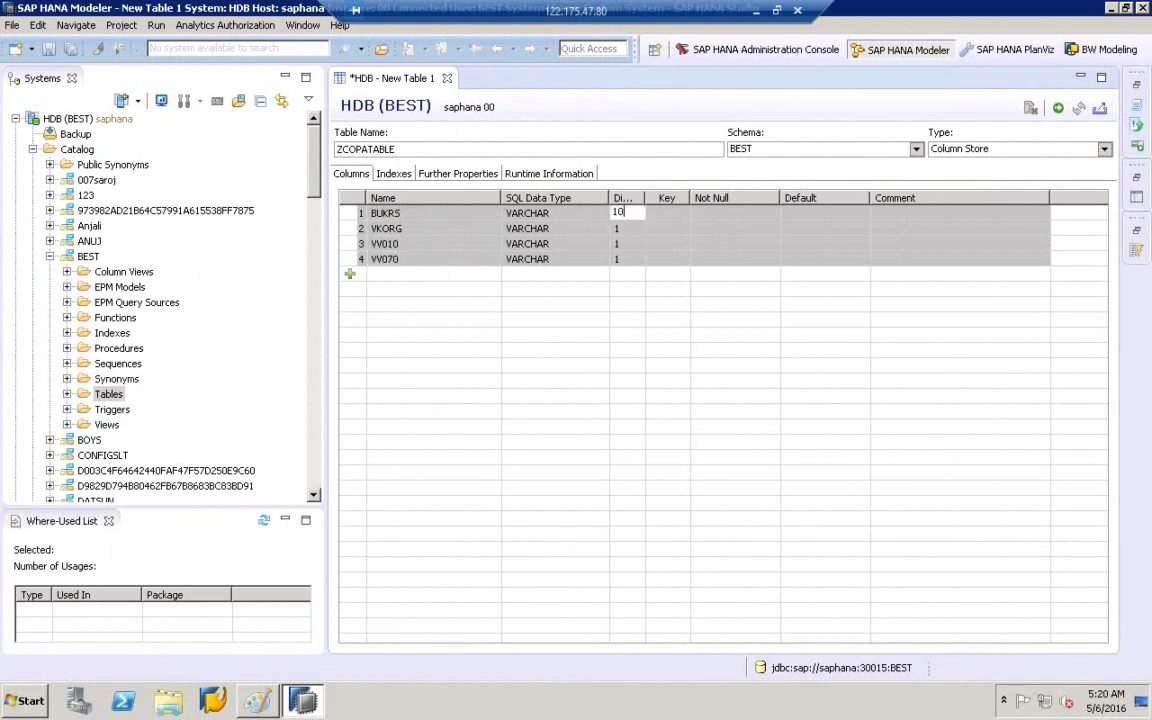
type("10")
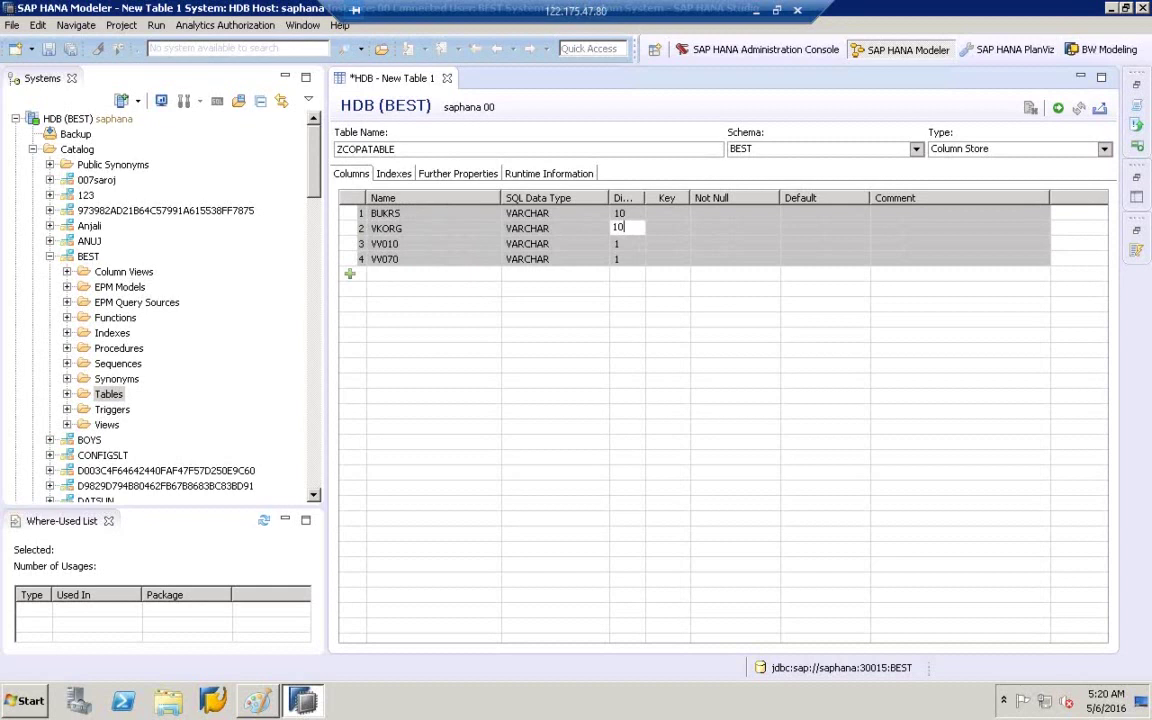
- Make VV010 and VV070 DECIMAL columns with length and scale 15,3
left_click(566, 244)
left_click(600, 243)
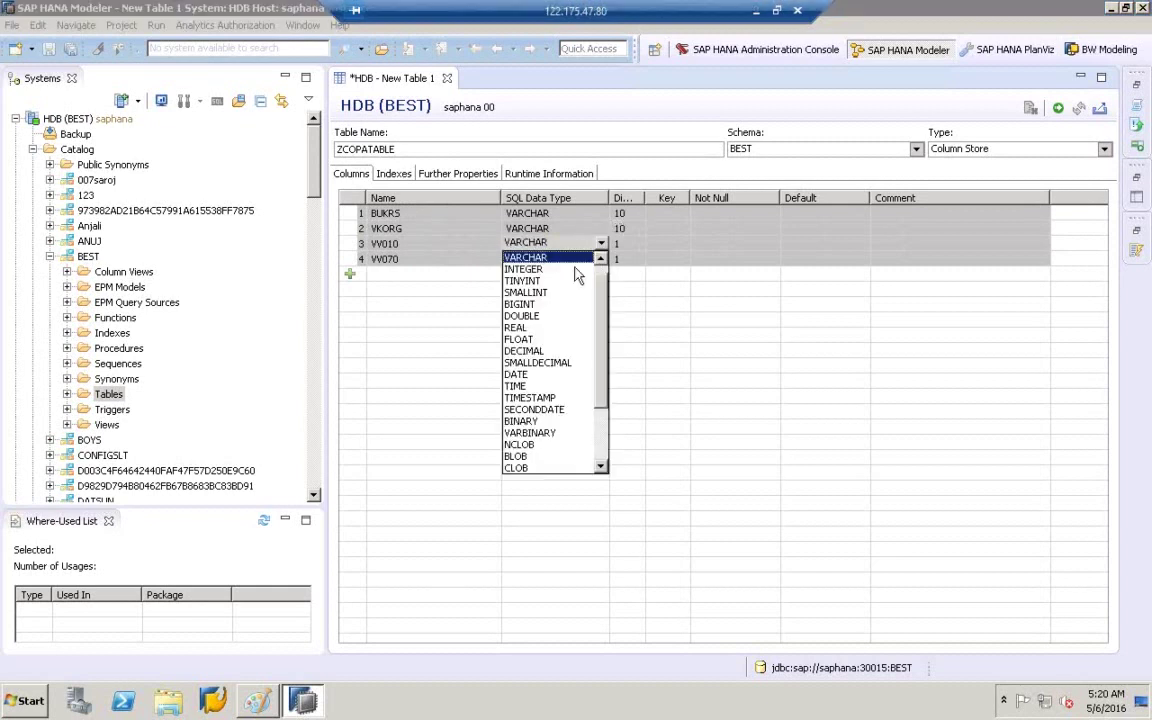
left_click(540, 351)
left_click(571, 258)
left_click(600, 258)
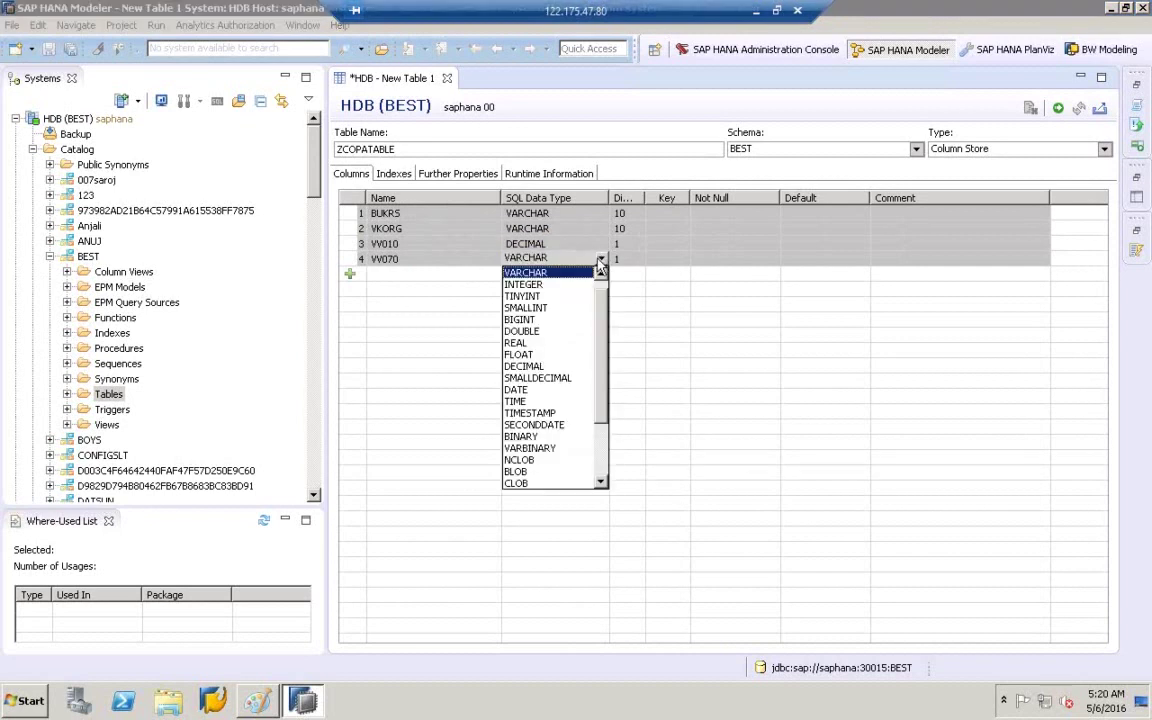
left_click(538, 367)
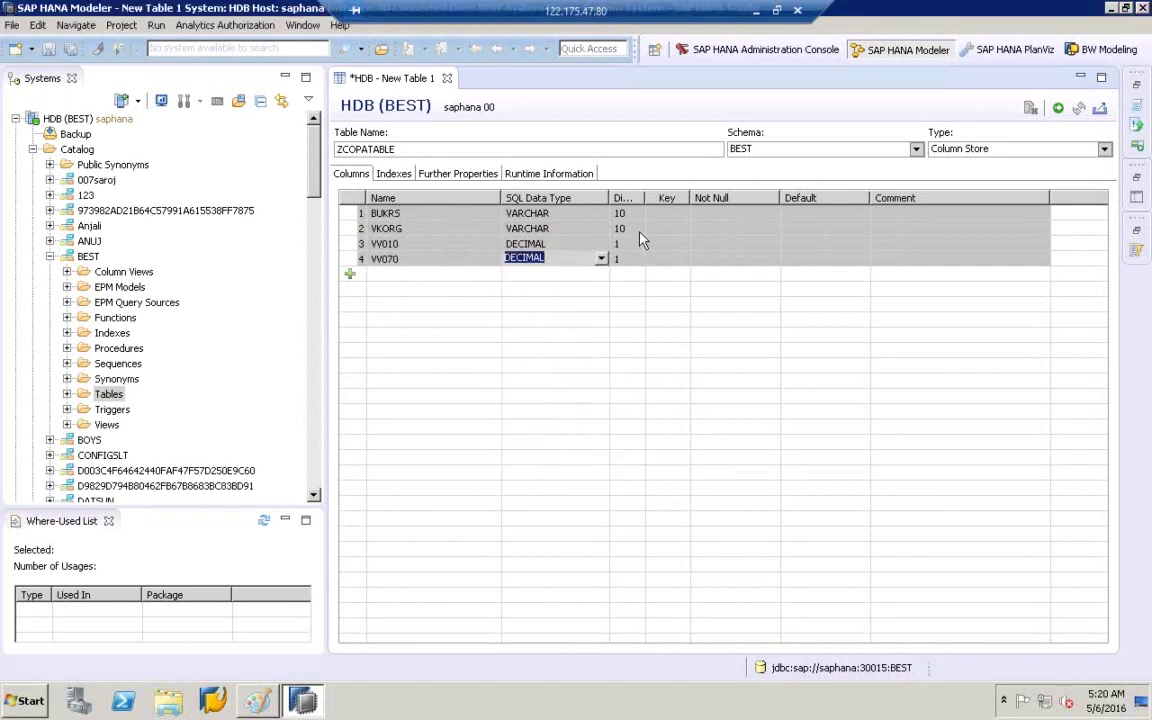
left_click(622, 244)
type("1")
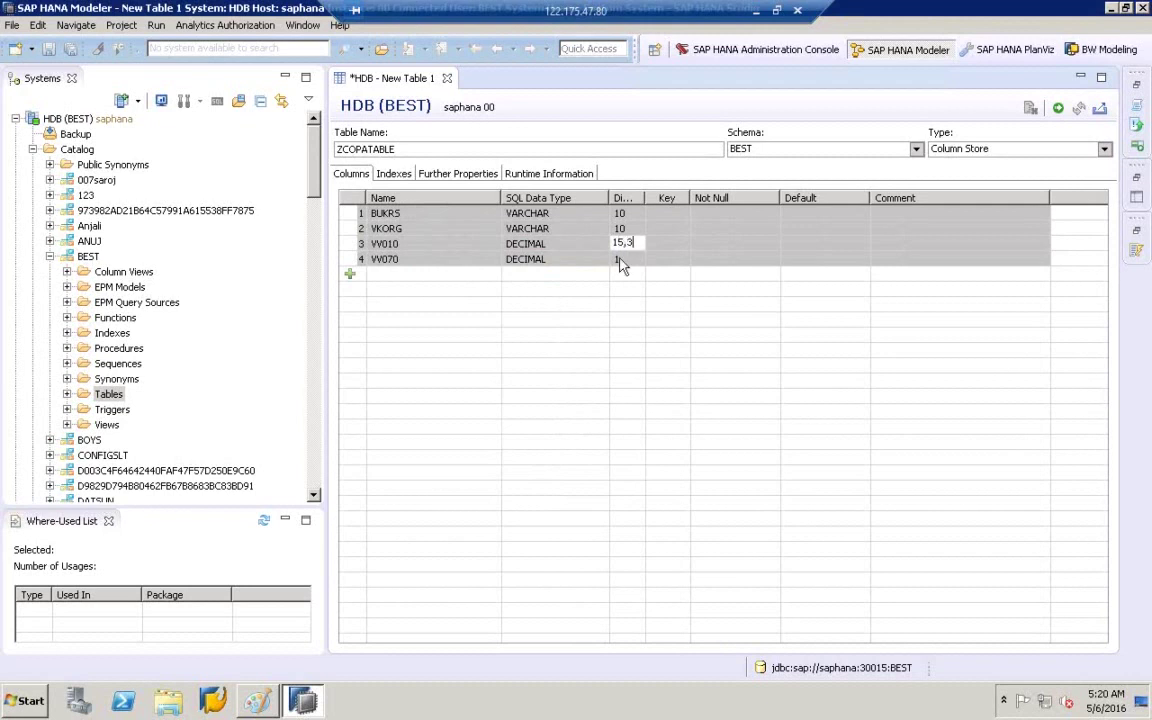
left_click(622, 259)
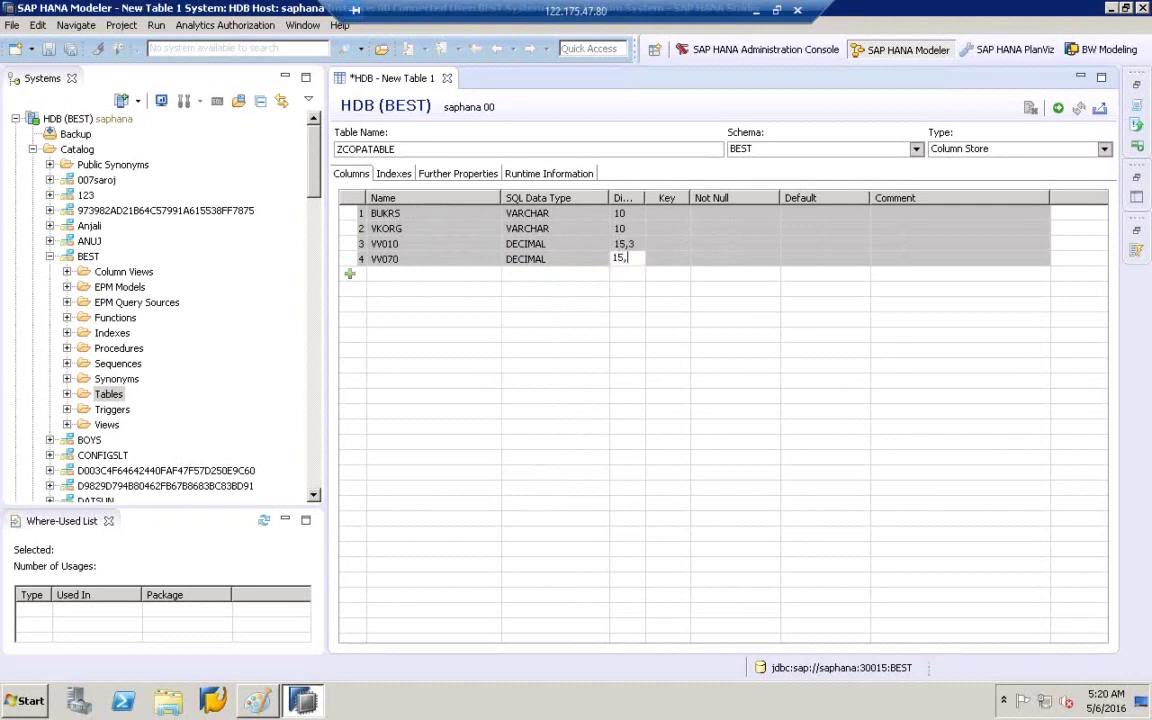
type("5,3")
key("Return")
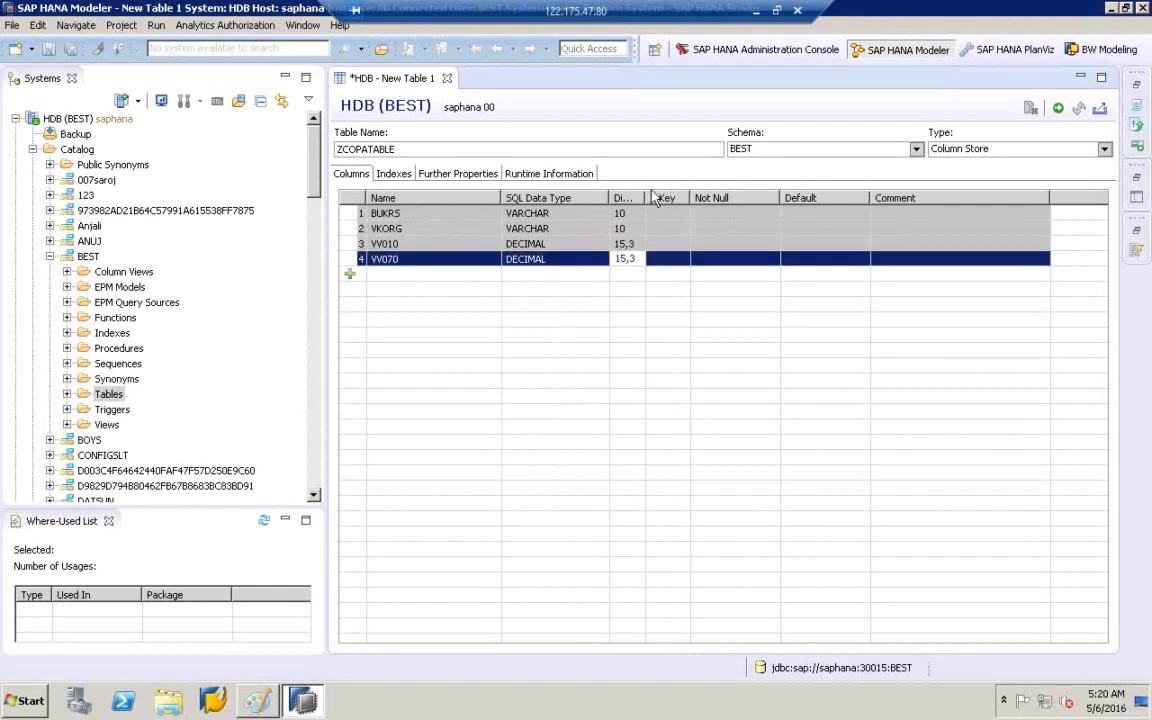
- Reveal the narrow C column and keep the table type as Column Store
left_click_drag(645, 197, 719, 197)
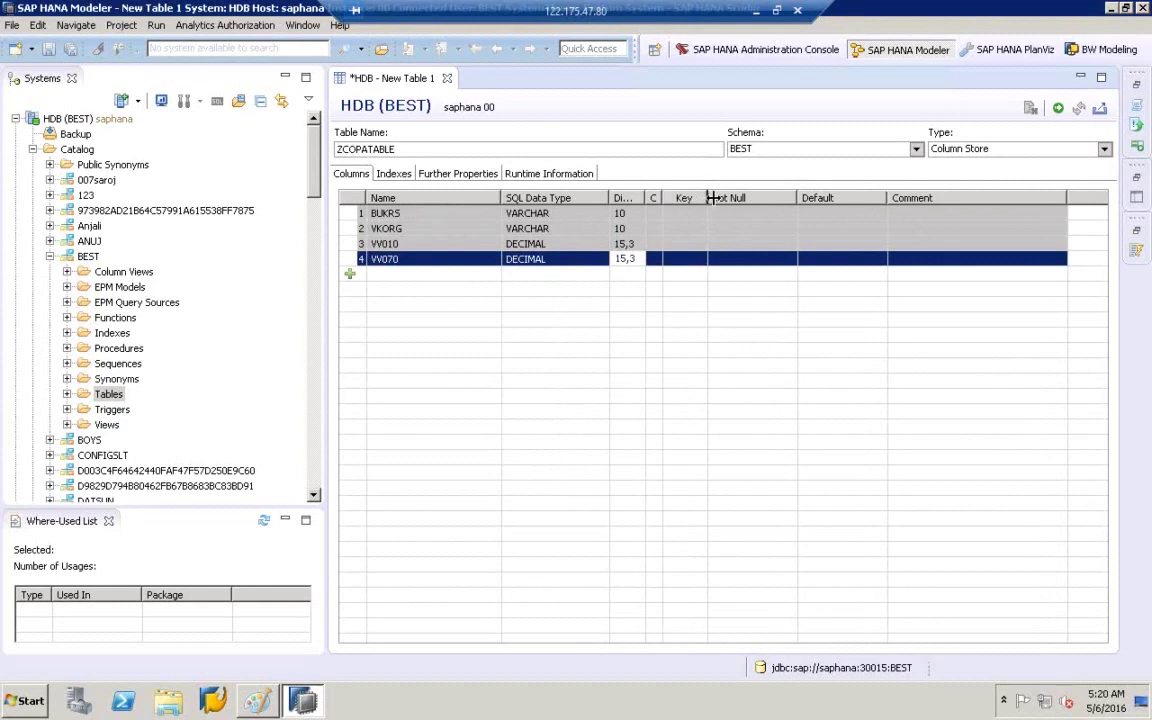
left_click(432, 214)
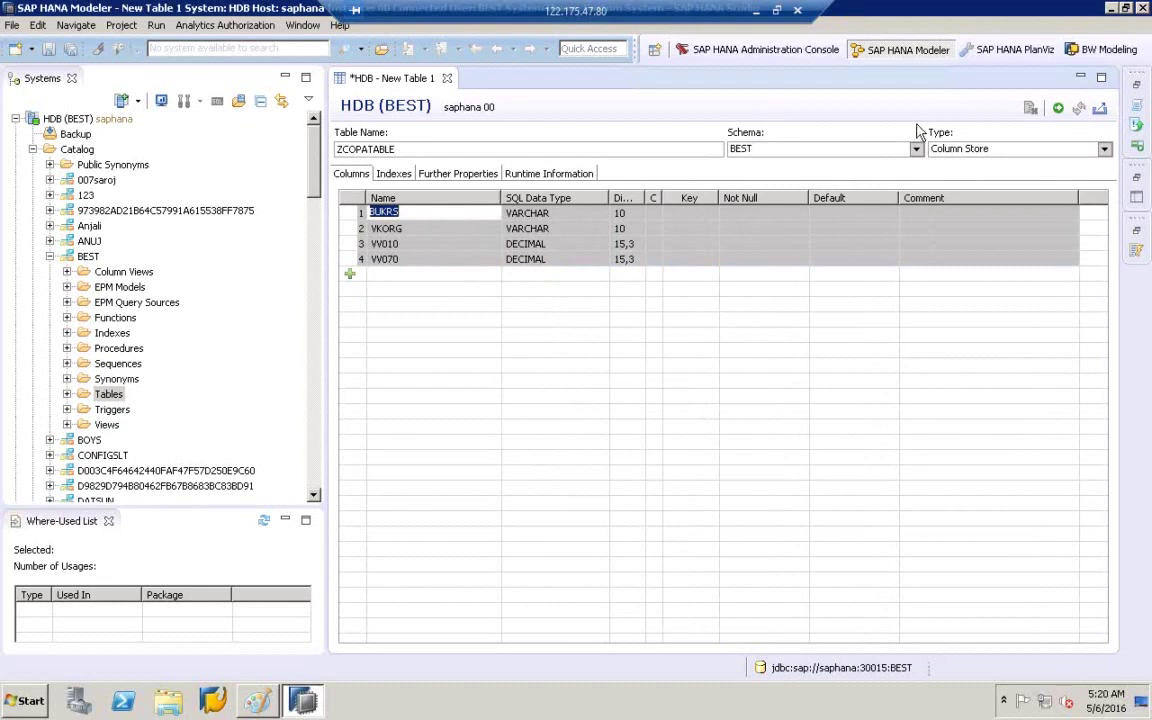
left_click(957, 150)
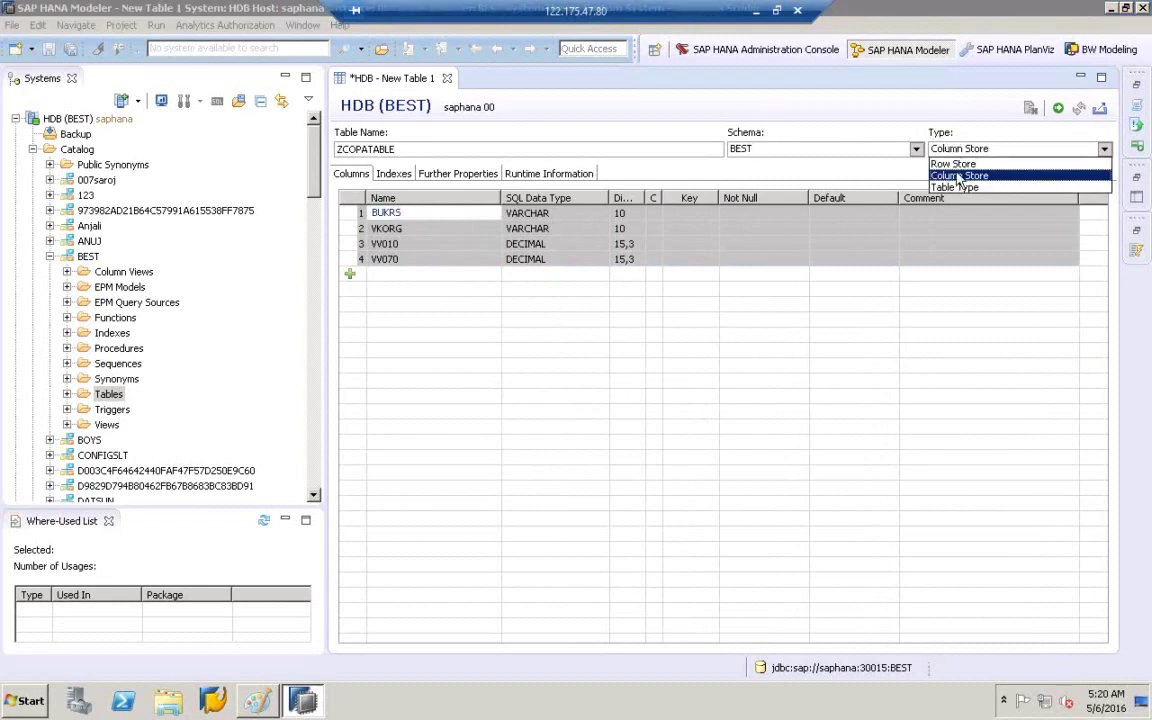
left_click(958, 175)
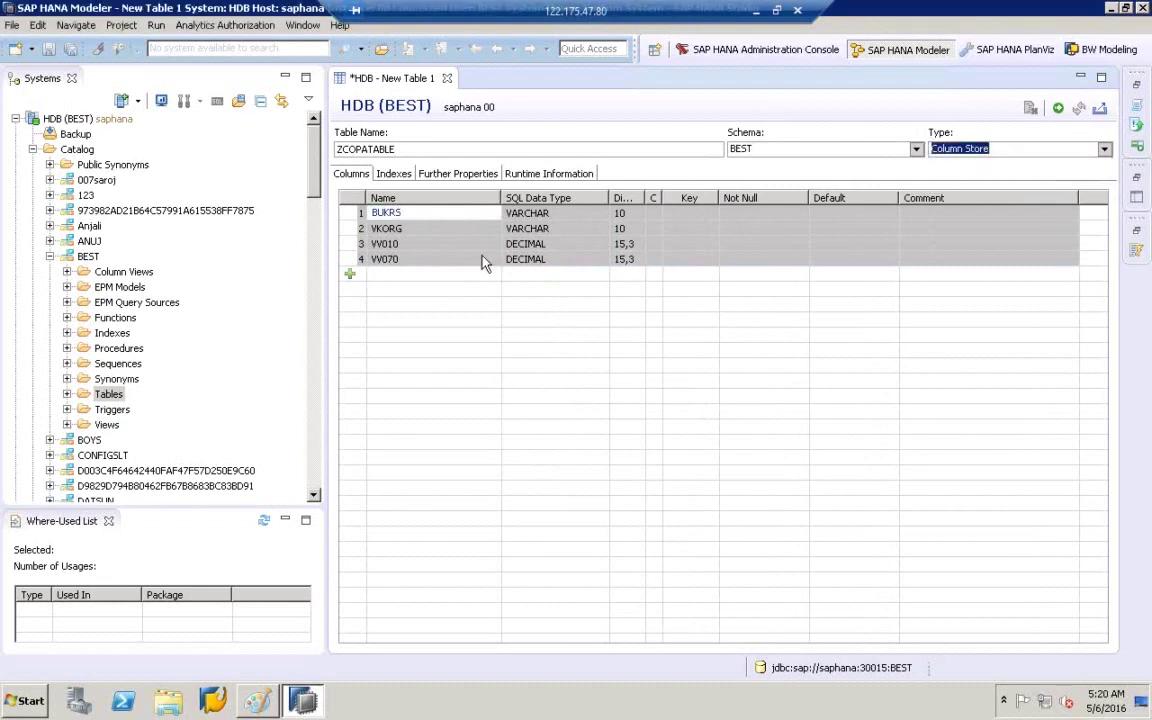
left_click(677, 287)
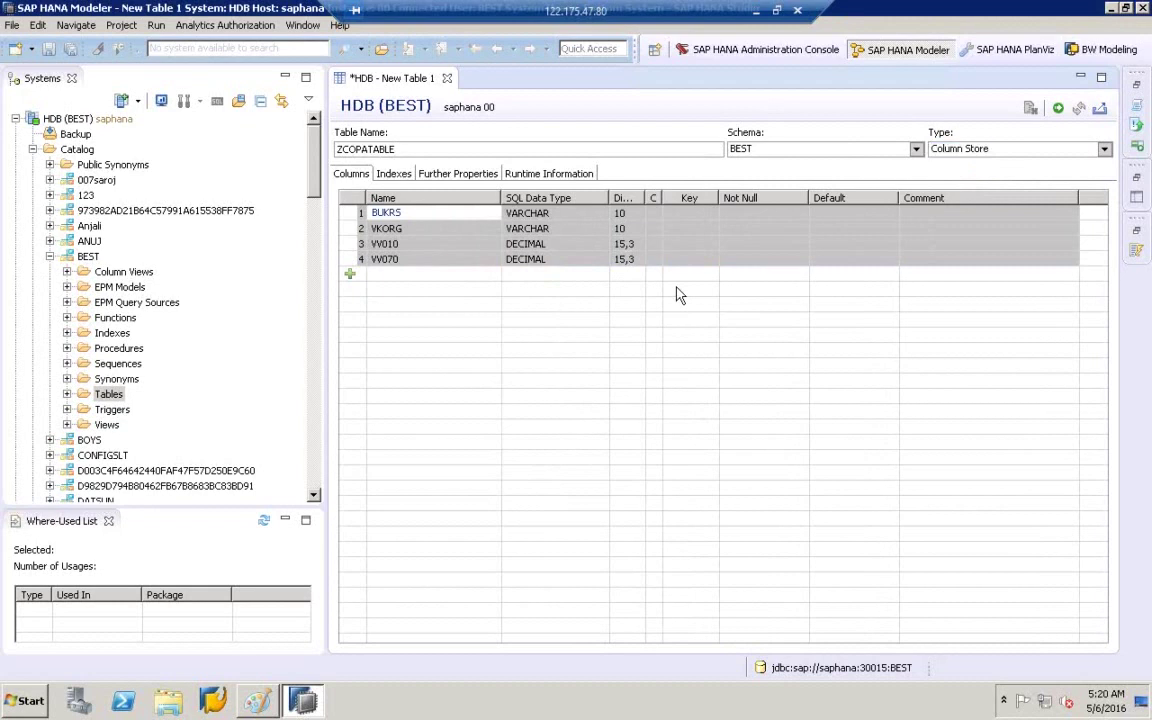
- Rename the table to ZCOPATABLE9 after the duplicate-name error, create it, and copy its name
left_click(1060, 110)
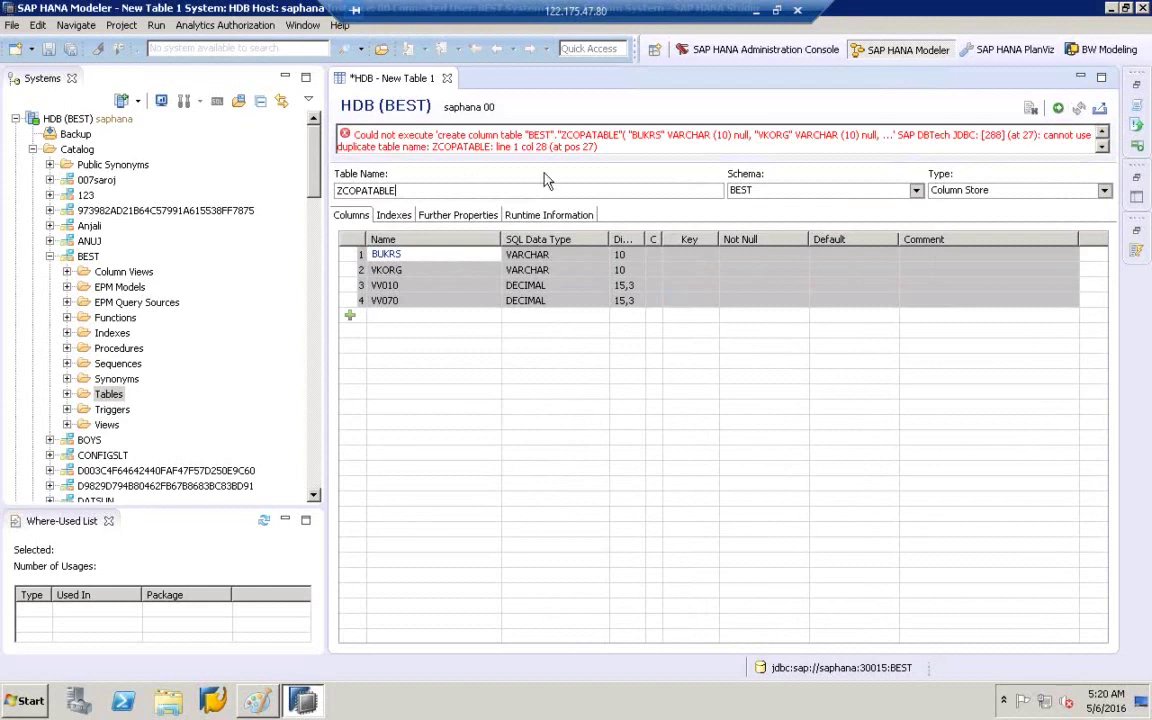
left_click_drag(435, 147, 451, 148)
left_click_drag(485, 150, 490, 149)
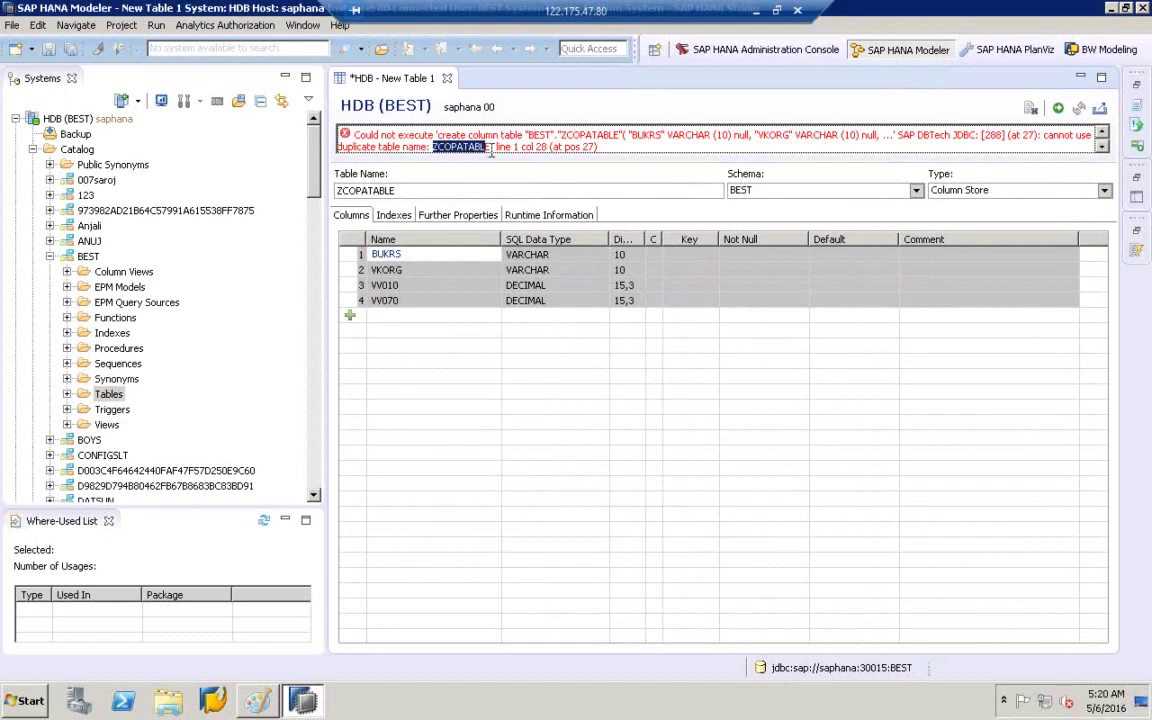
left_click(406, 190)
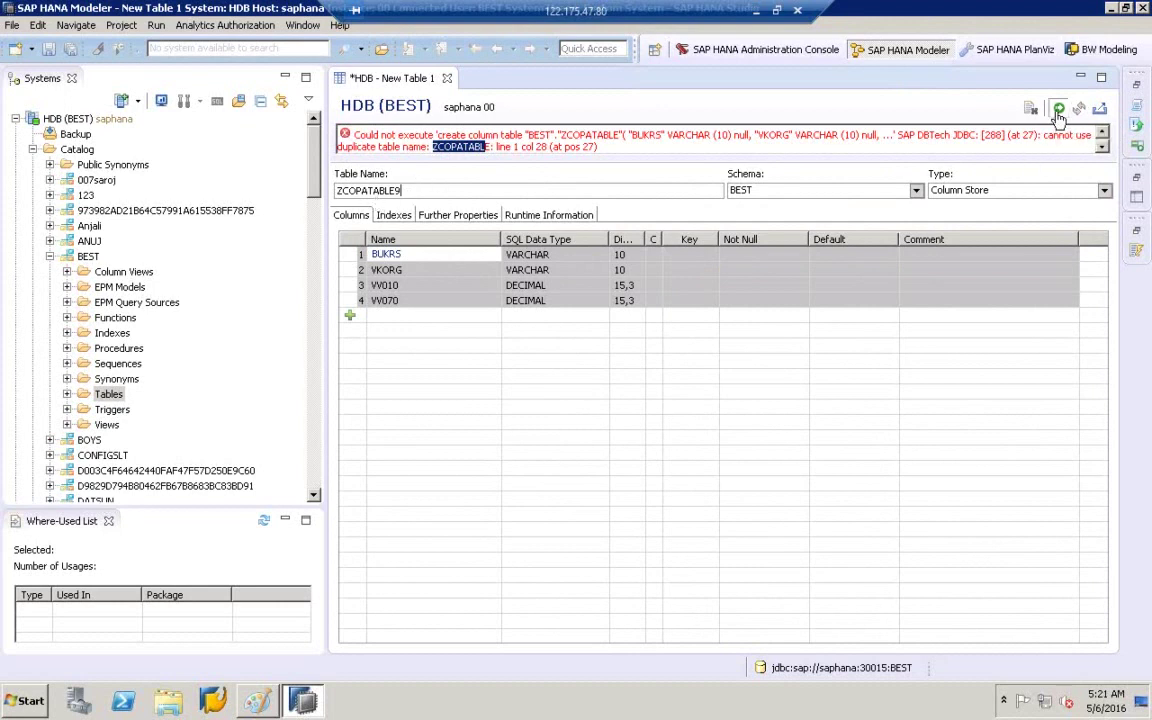
left_click(1058, 110)
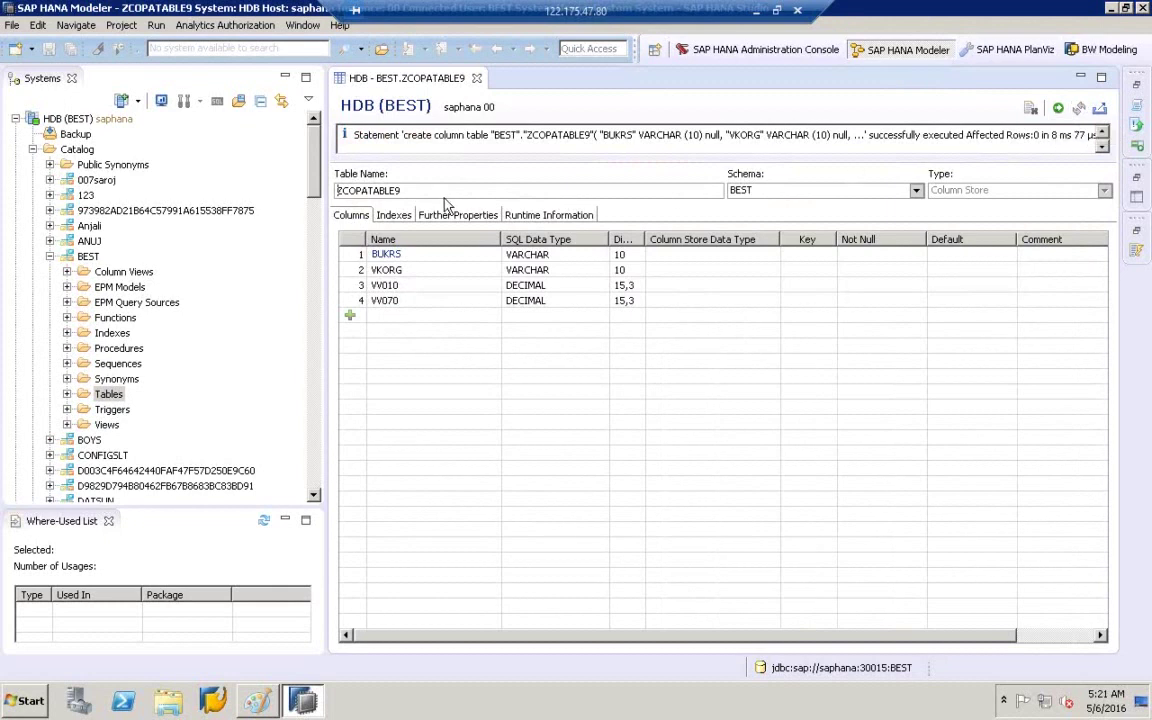
left_click_drag(405, 190, 292, 200)
key("ctrl+c")
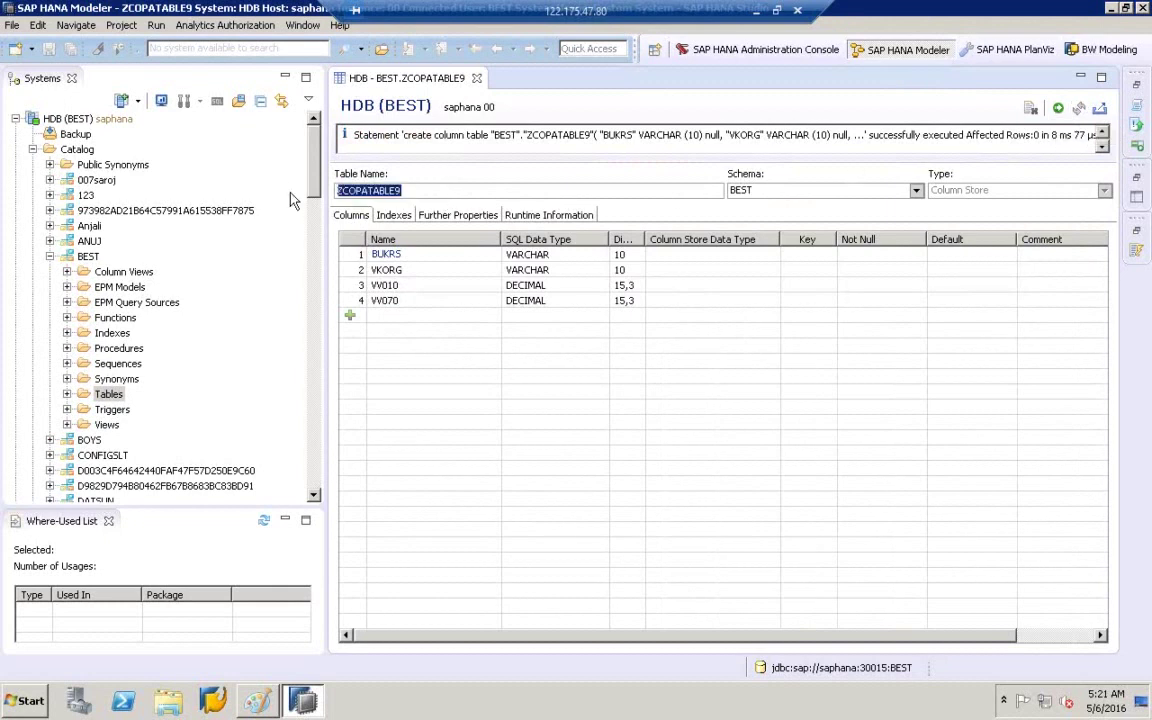
left_click(96, 398)
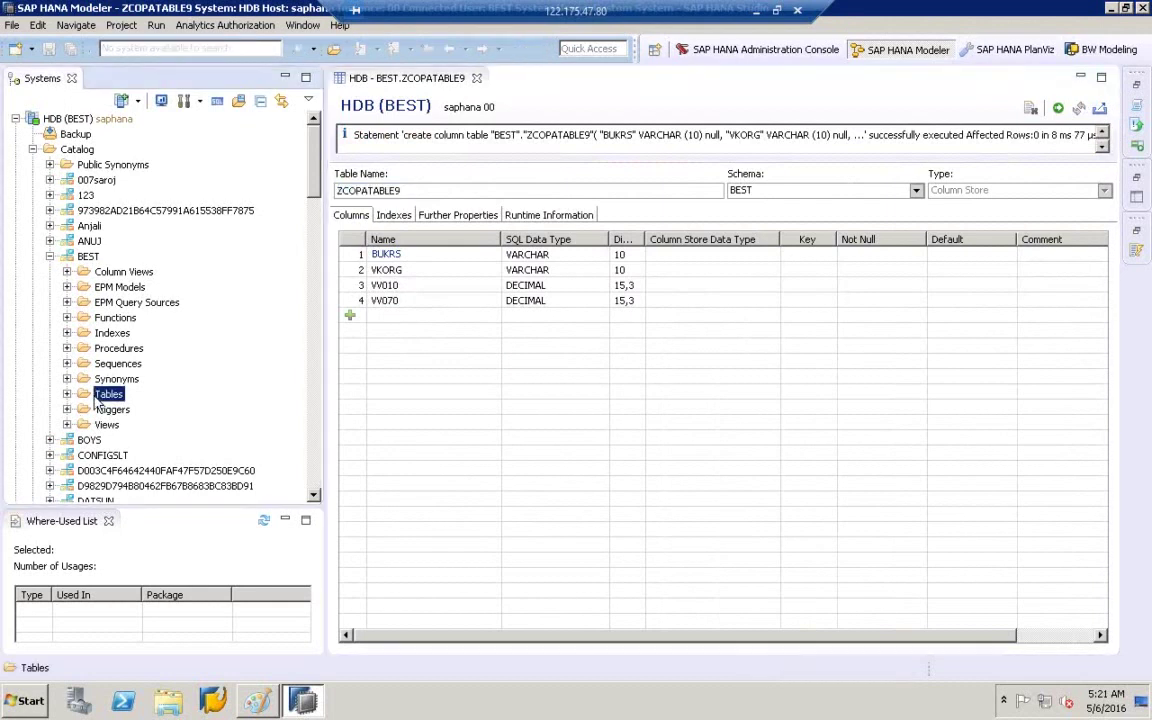
- Filter the Tables folder on the whole word ZCOPATABLE9 and select that table
right_click(97, 398)
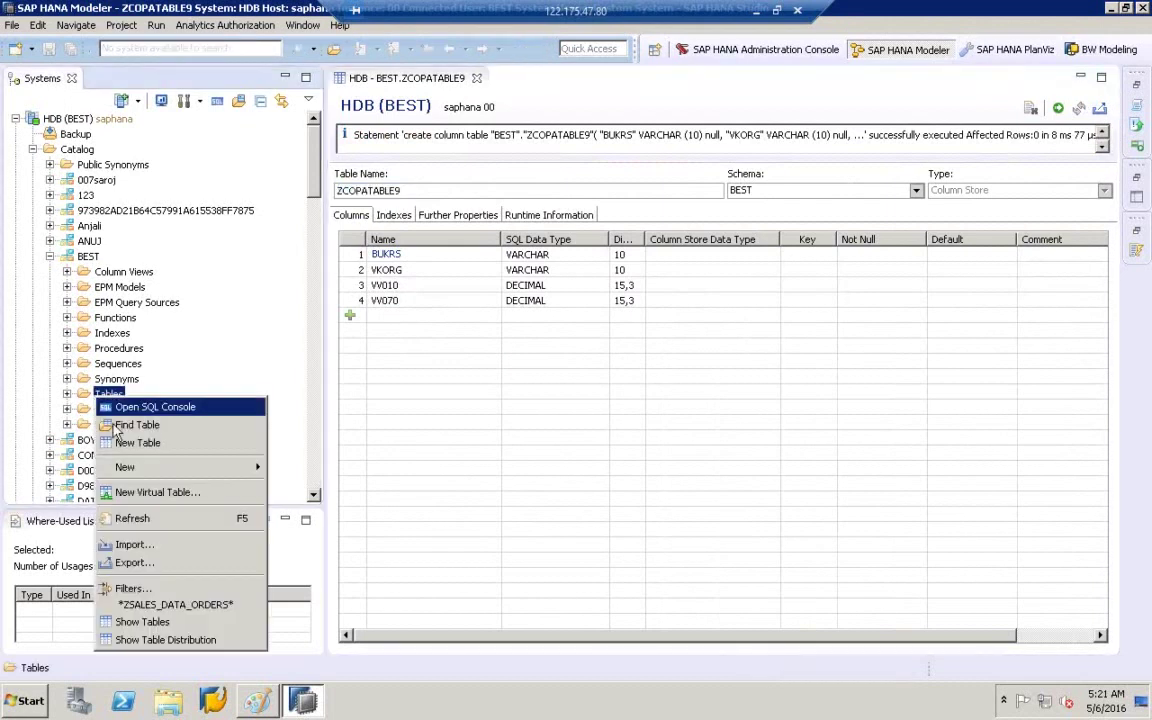
left_click(150, 592)
key("ctrl+v")
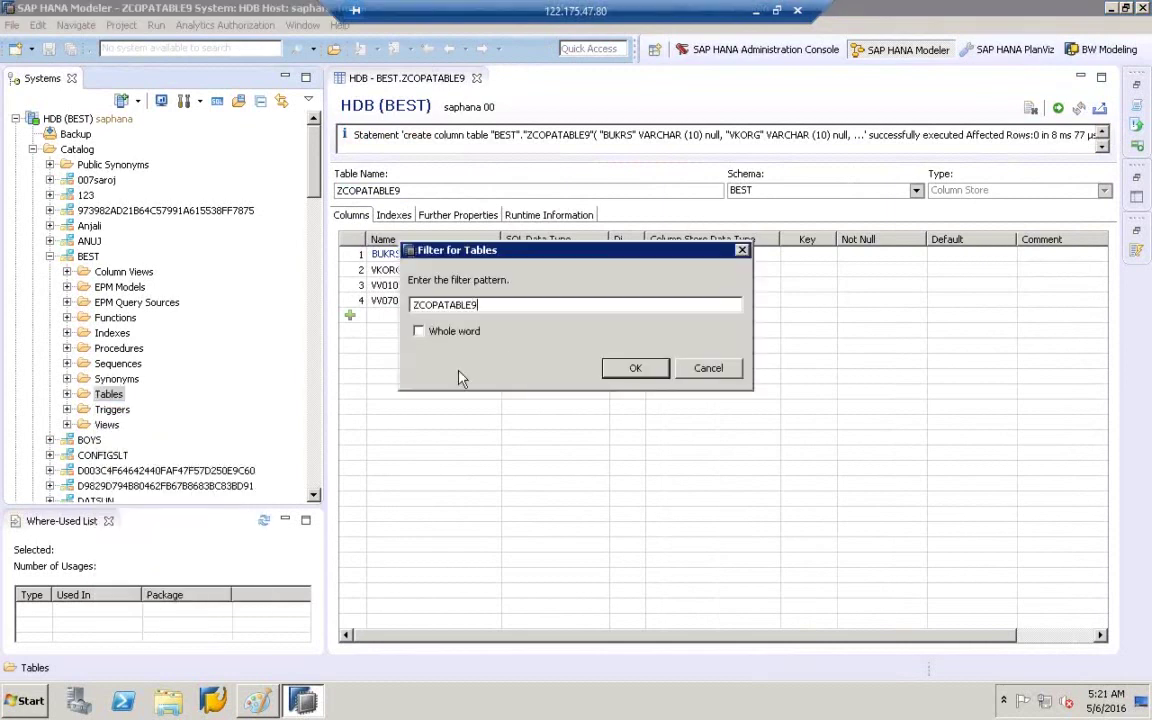
left_click(419, 336)
left_click(635, 369)
left_click(67, 394)
left_click(144, 412)
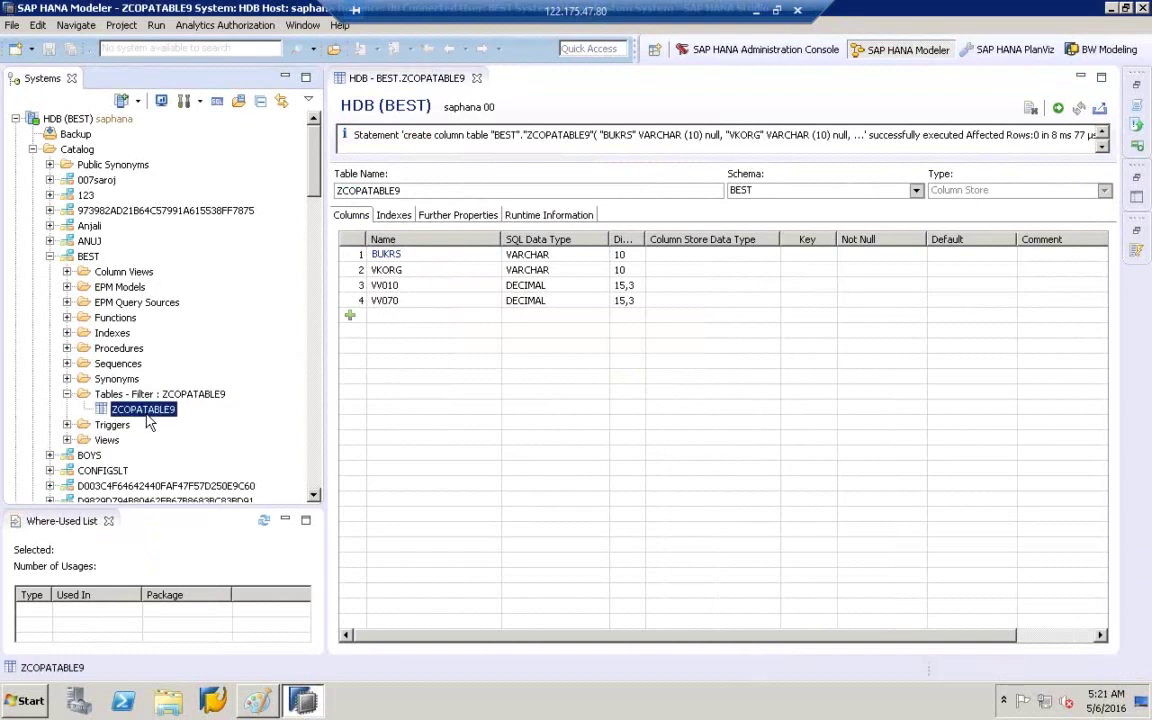
- Preview ZCOPATABLE9's data to confirm it has no rows, and bring up its Generate actions
right_click(148, 423)
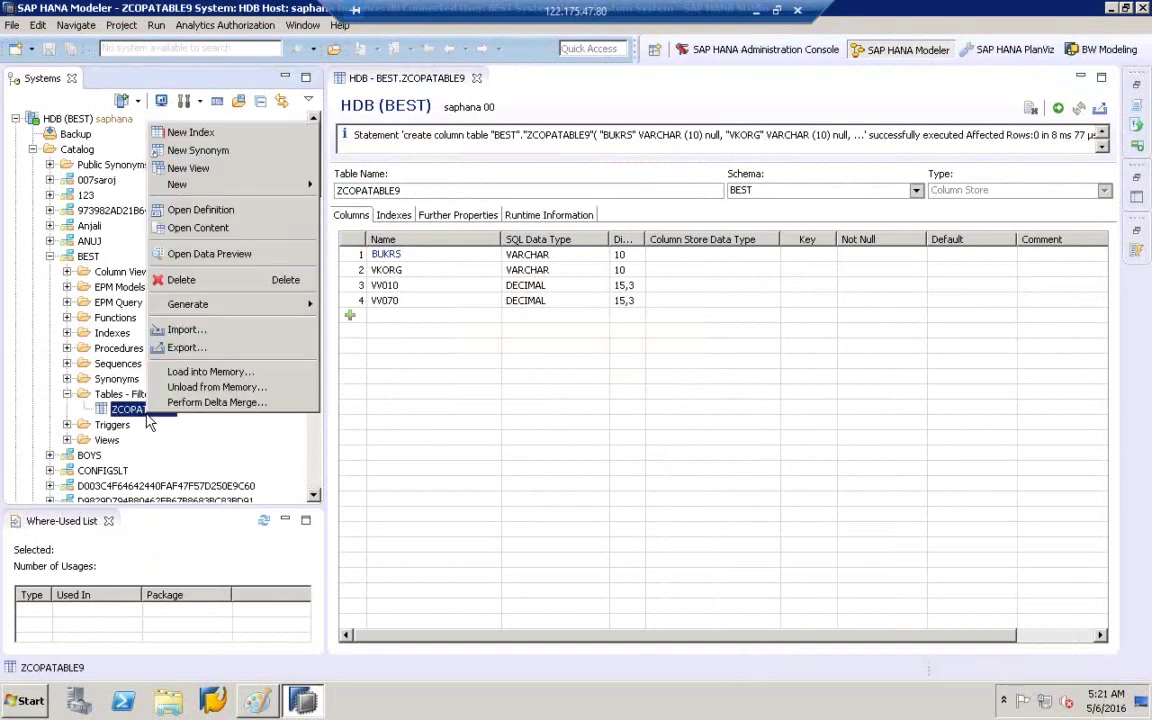
left_click(226, 253)
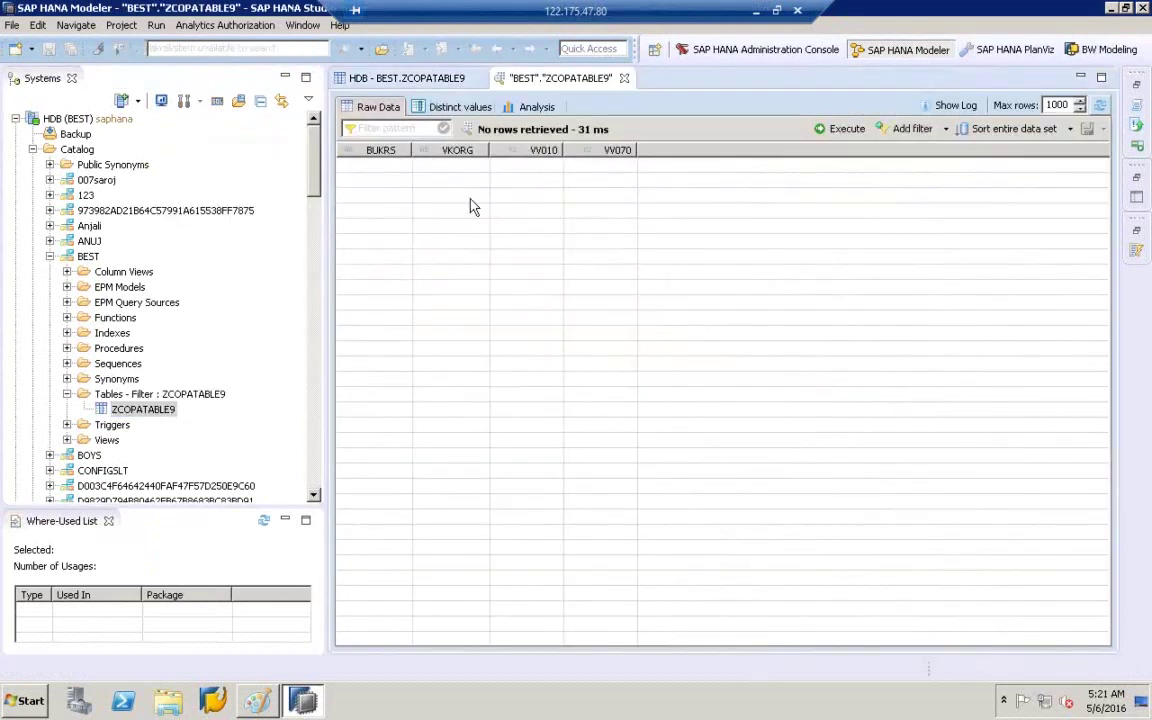
left_click(141, 412)
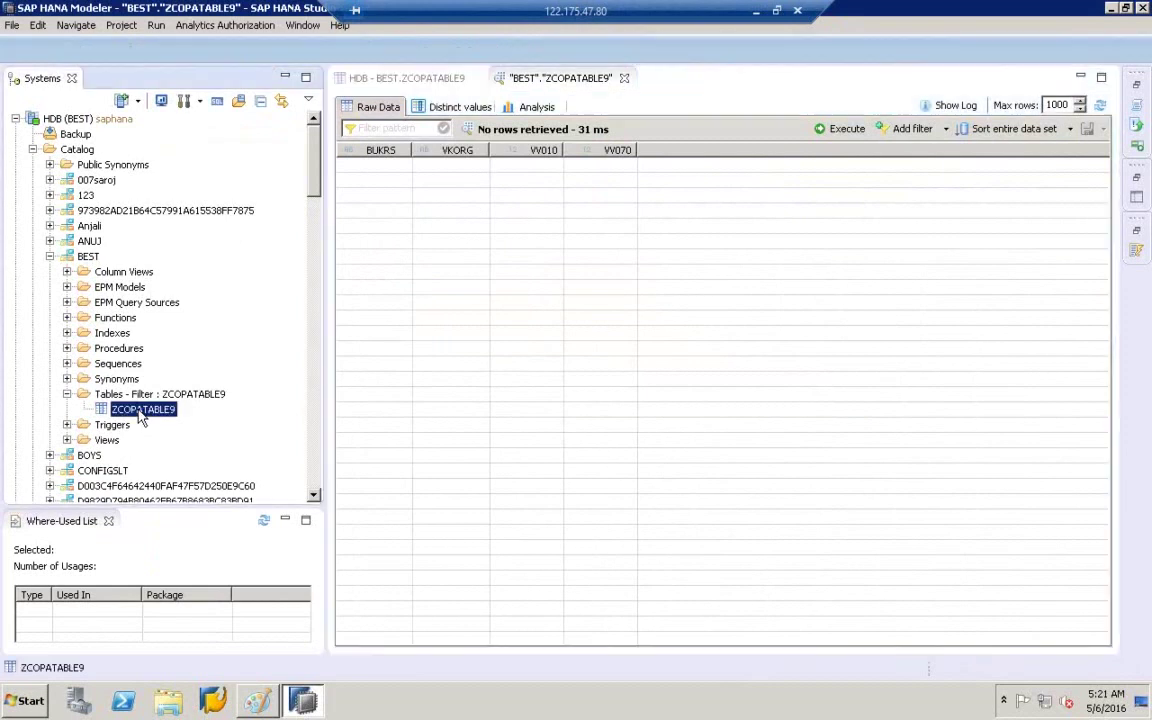
right_click(141, 412)
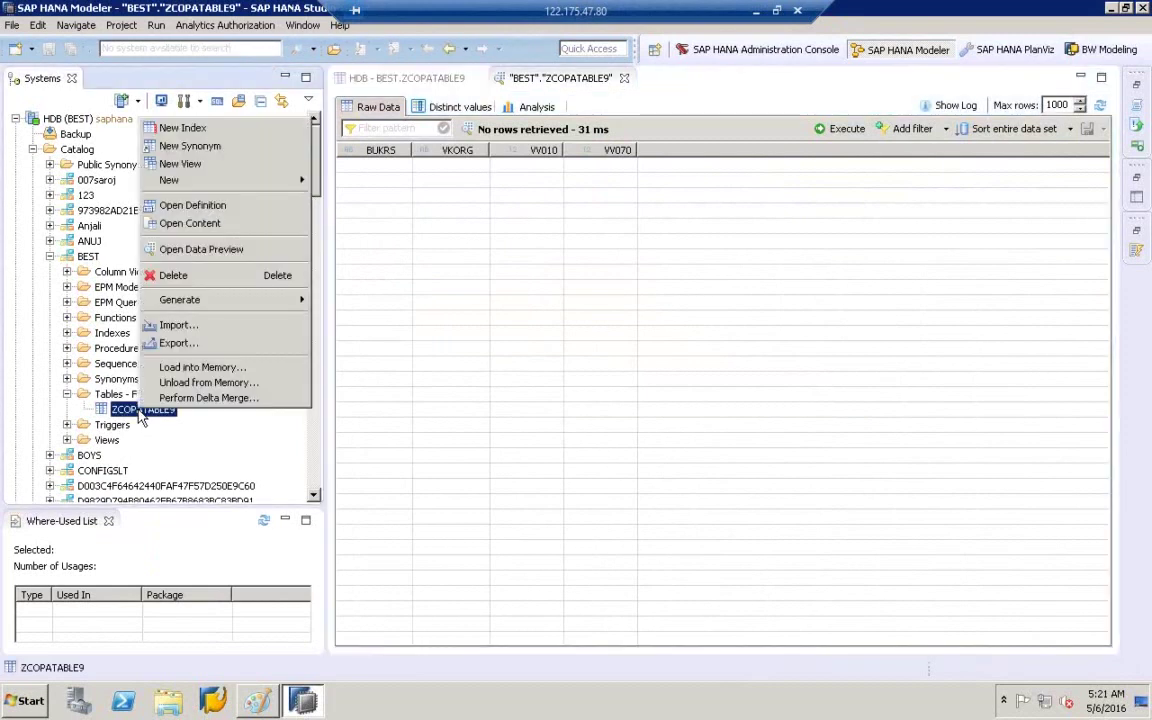
mouse_move(290, 301)
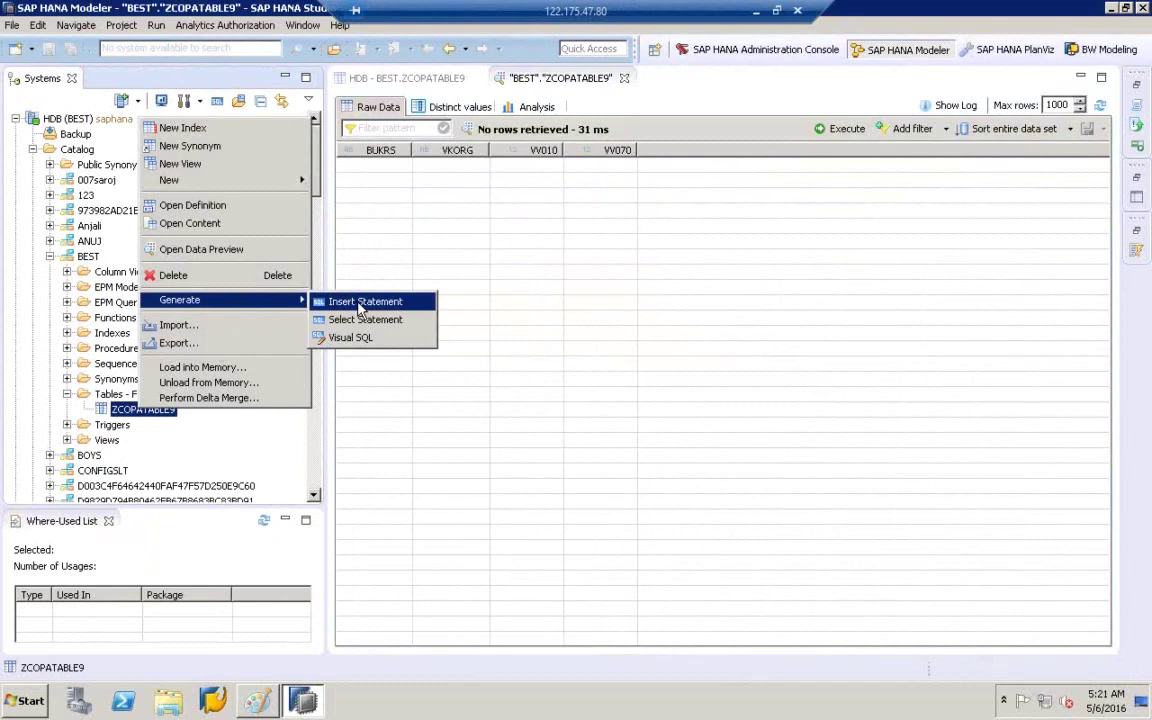
- Generate an insert statement and run it with values '1000', '200', 10, 20
left_click(360, 305)
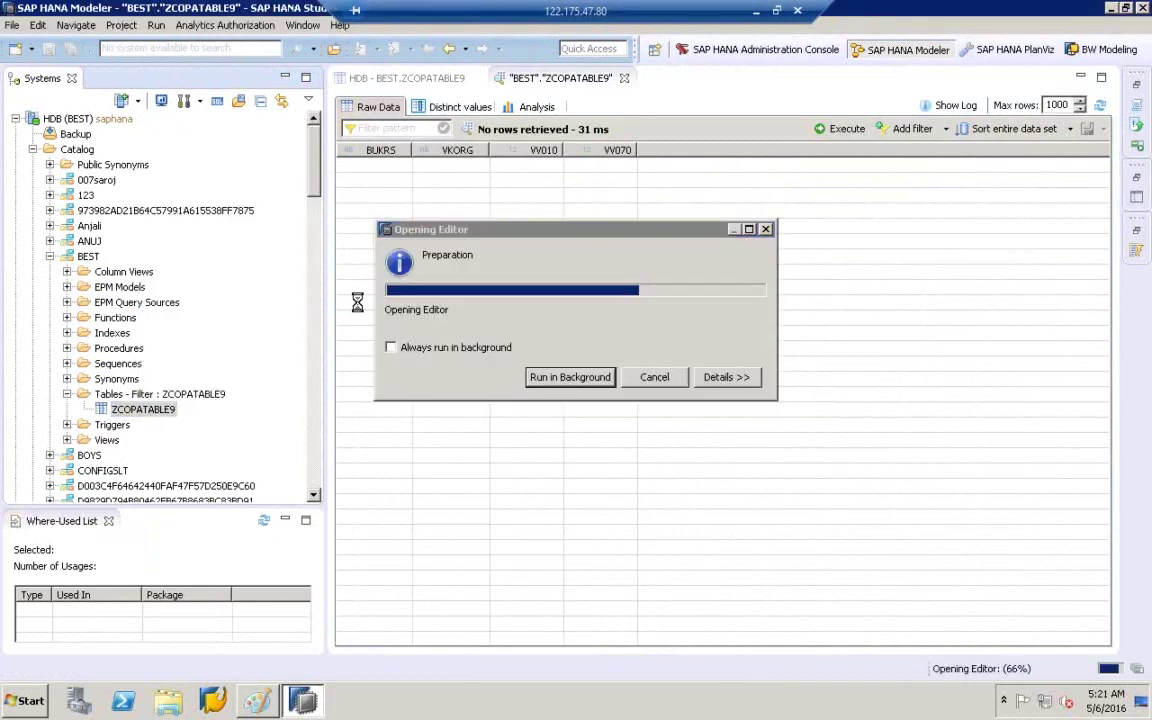
left_click(652, 148)
type("1000','',,)")
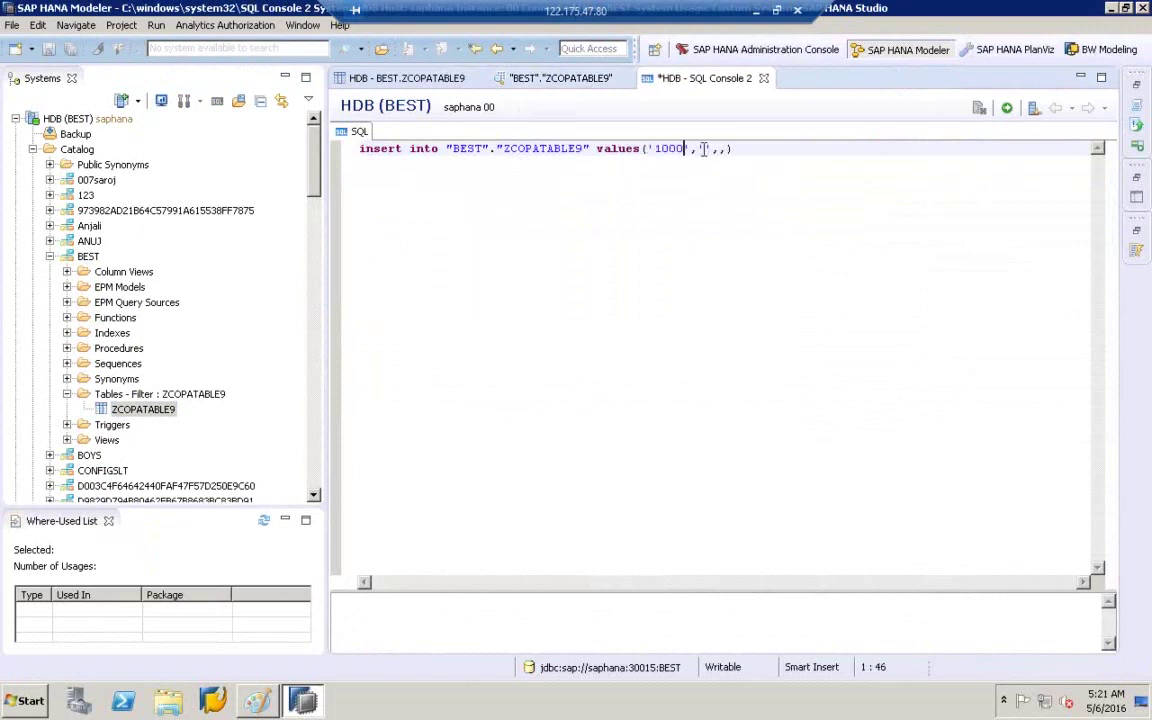
left_click(703, 148)
type("200")
left_click(740, 148)
type("10,20")
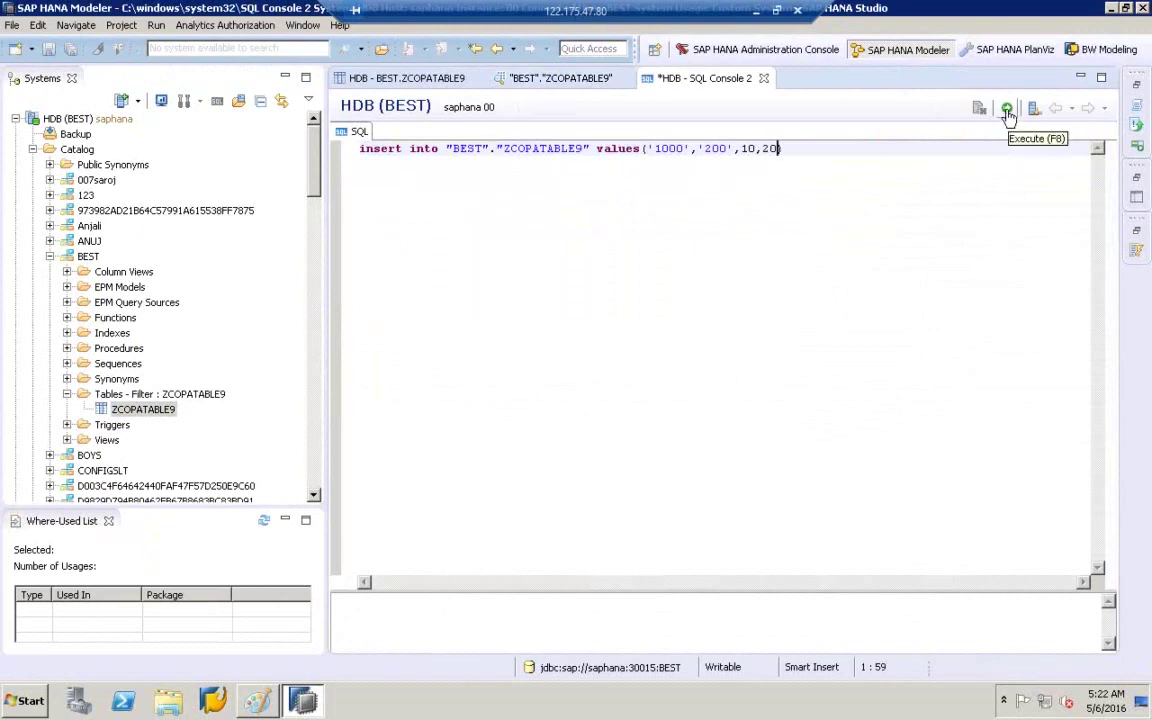
left_click(1007, 110)
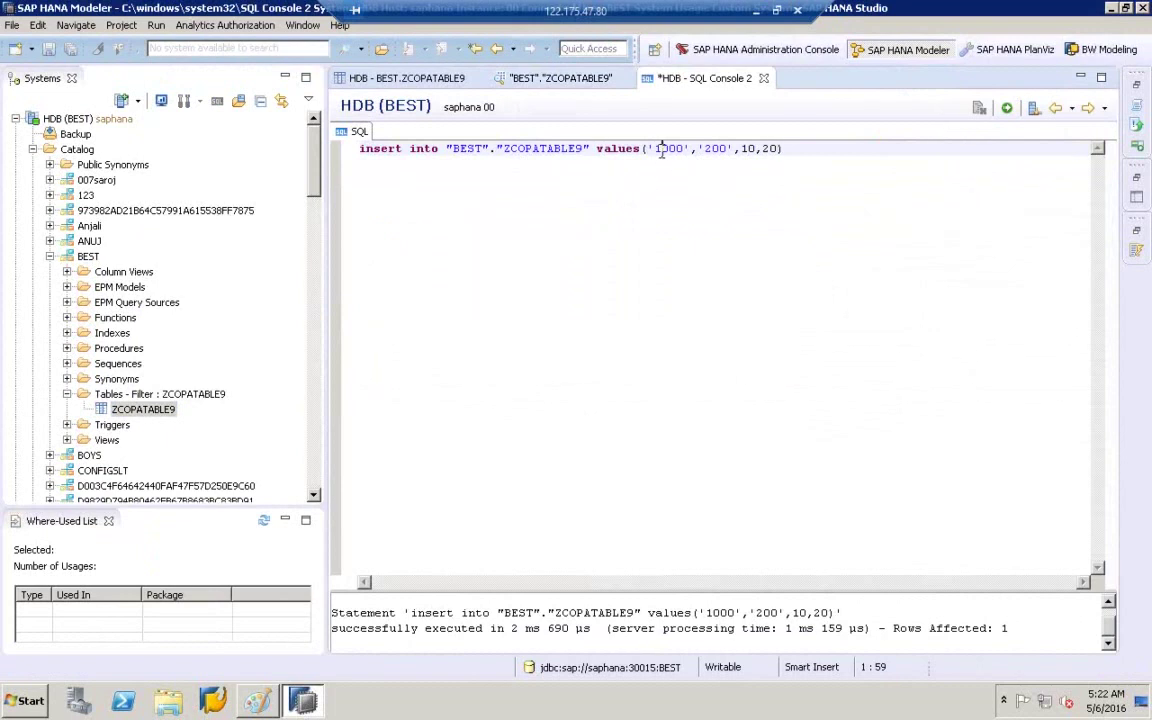
- Edit the insert to '2000', '300', 60, 70 and run it with F8
key("BackSpace")
type("2")
key("BackSpace")
type("3")
key("BackSpace")
type("6")
key("BackSpace")
type("7")
key("F8")
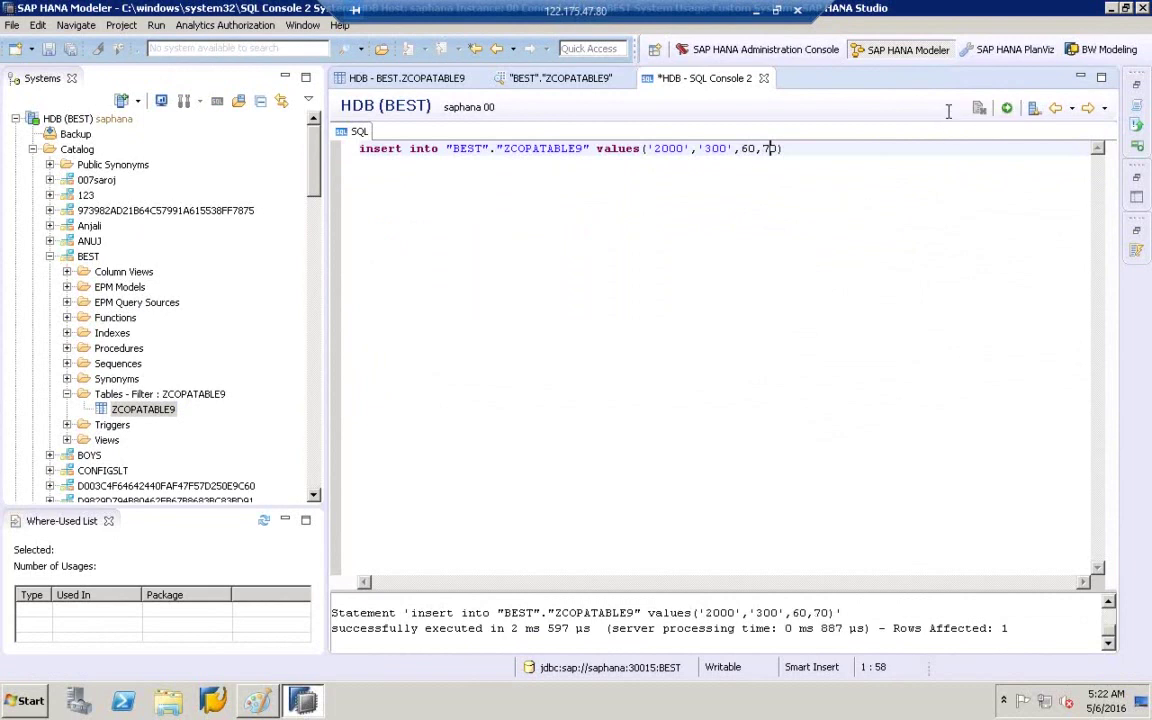
- Preview ZCOPATABLE9 showing rows 1000/200/10/20 and 2000/300/60/70
left_click(145, 412)
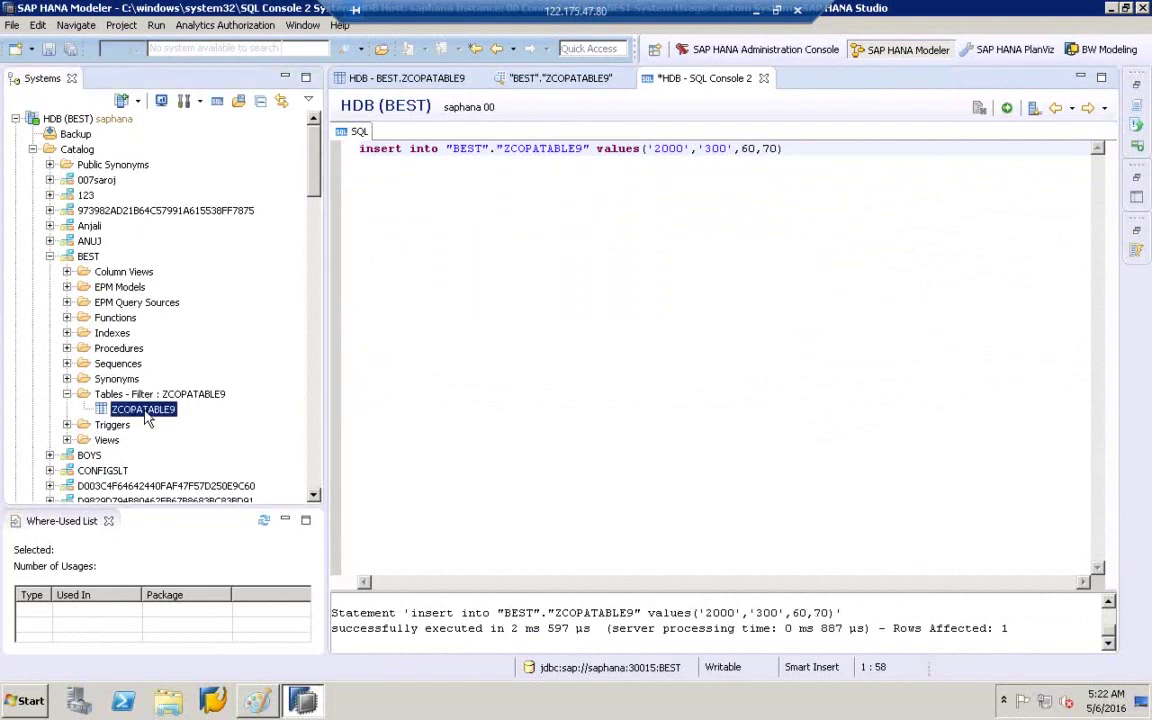
right_click(145, 413)
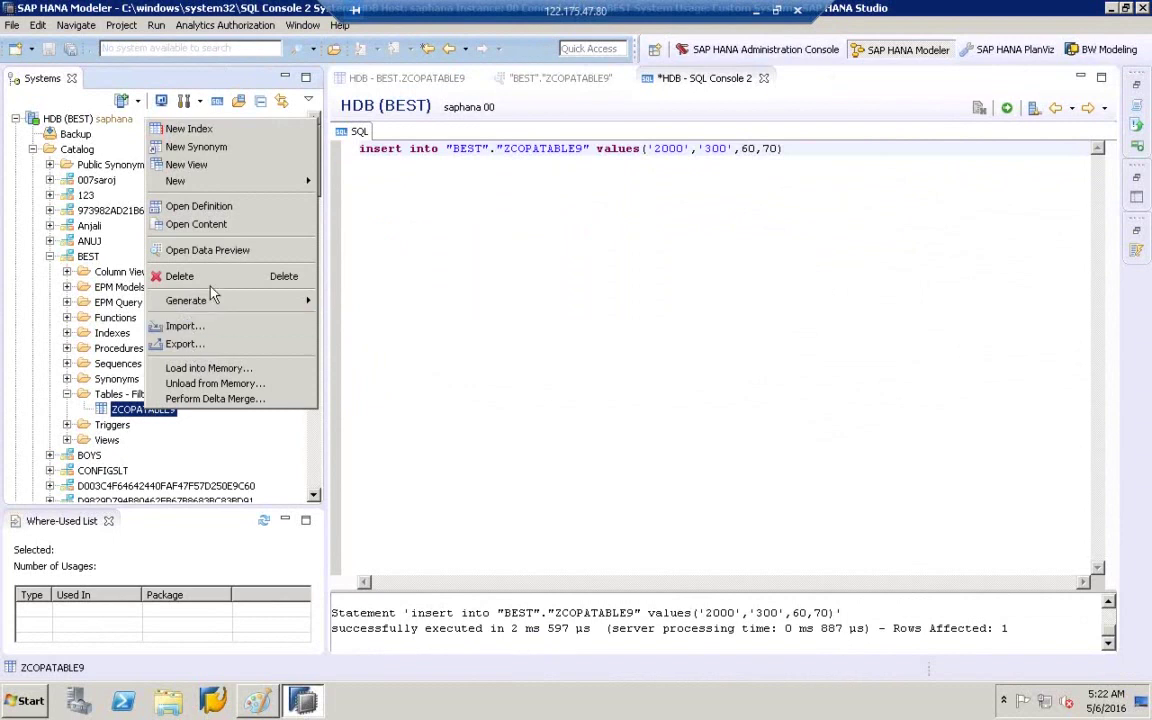
left_click(216, 252)
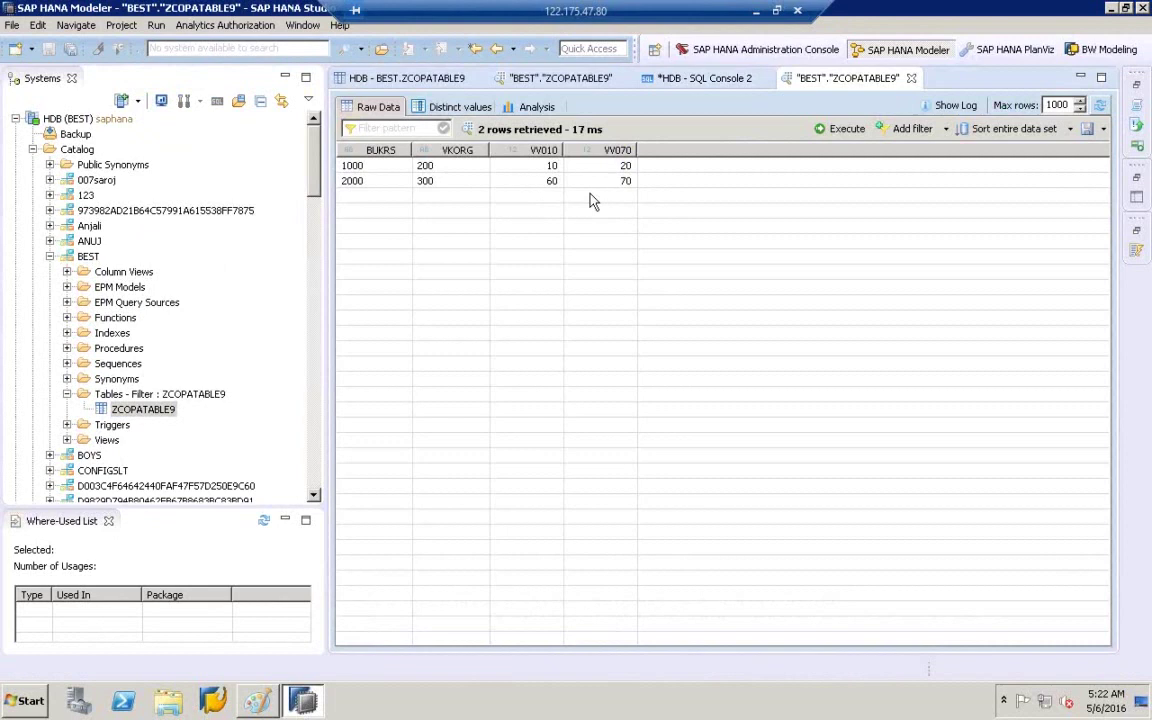
left_click(122, 411)
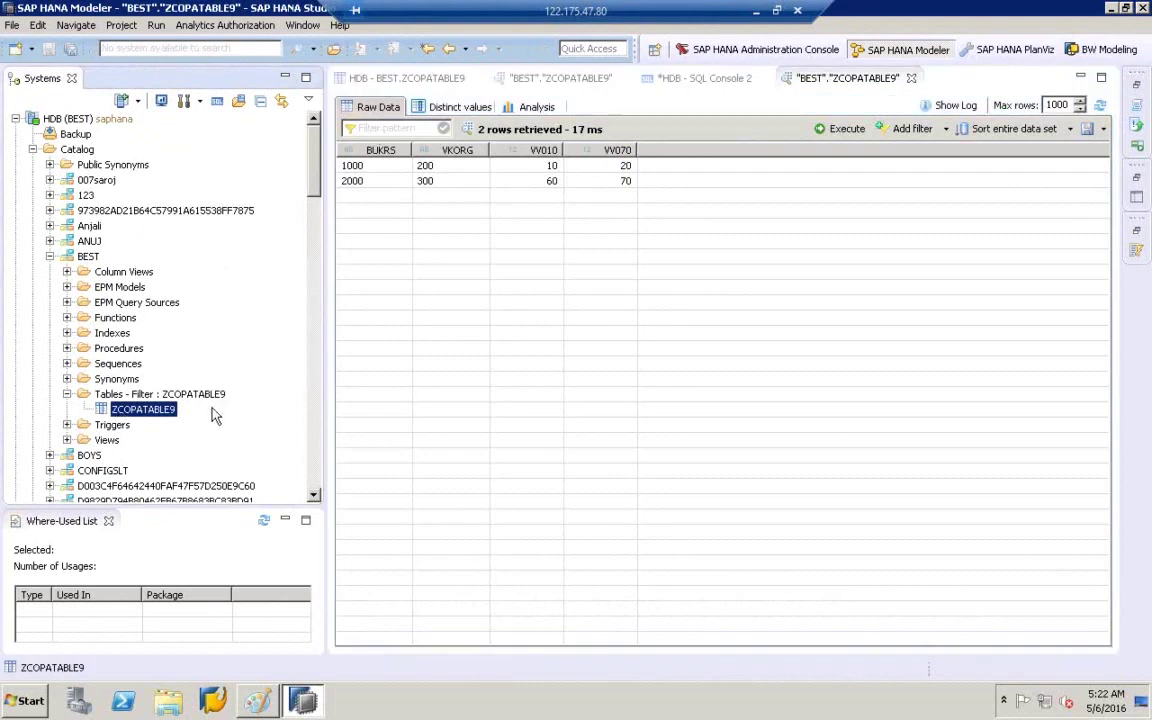
- Open the ZCOPATABLE9 table definition and collapse the BEST schema and Catalog nodes
double_click(168, 409)
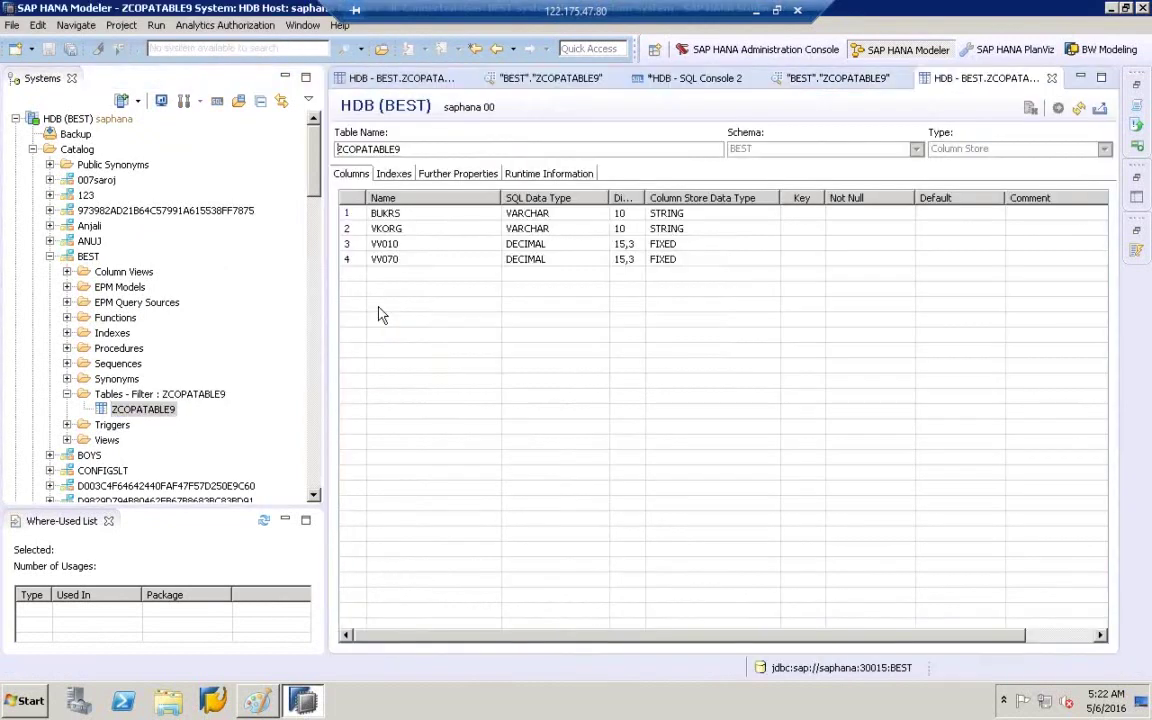
left_click_drag(417, 148, 307, 150)
left_click(50, 256)
left_click(33, 149)
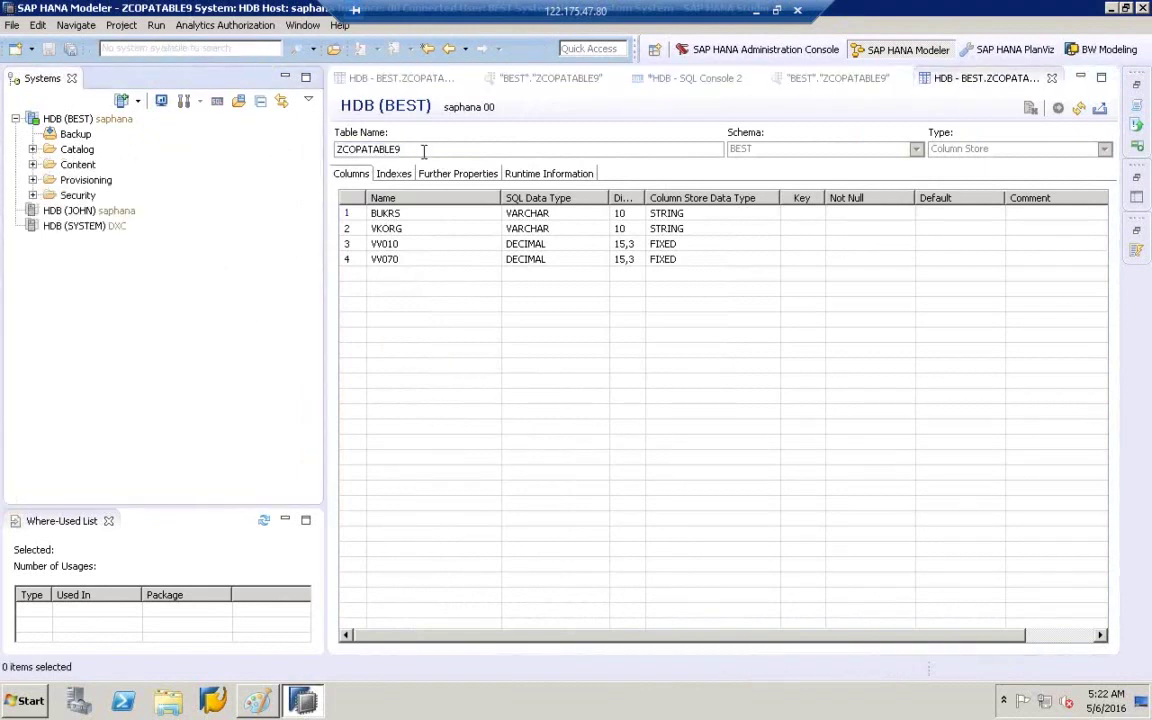
left_click(404, 148)
- Expand Content, widen the Systems panel, and start a new package under Content
left_click(72, 164)
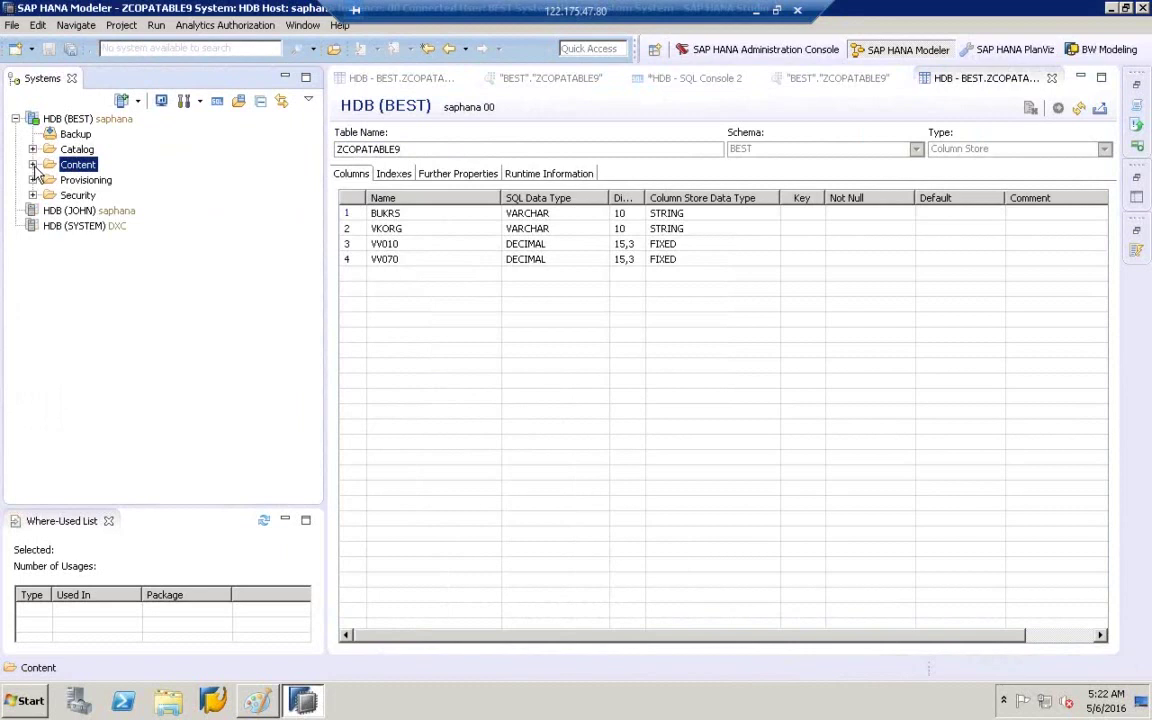
left_click(33, 165)
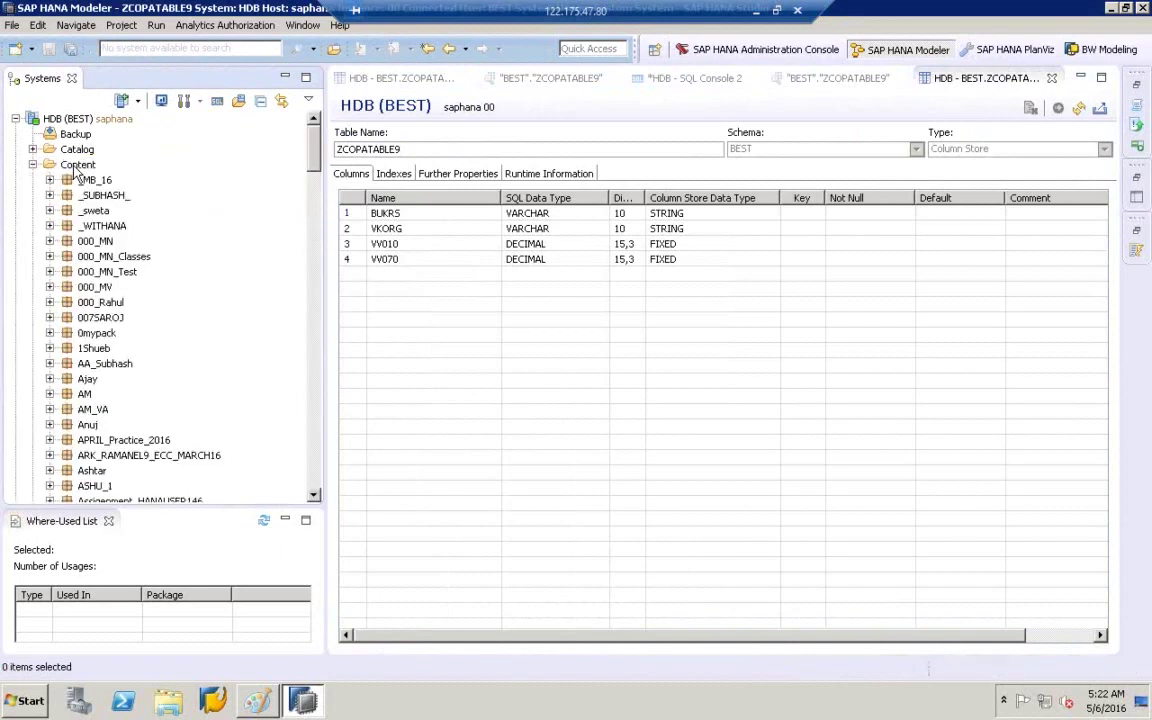
left_click(74, 165)
left_click_drag(328, 284, 407, 284)
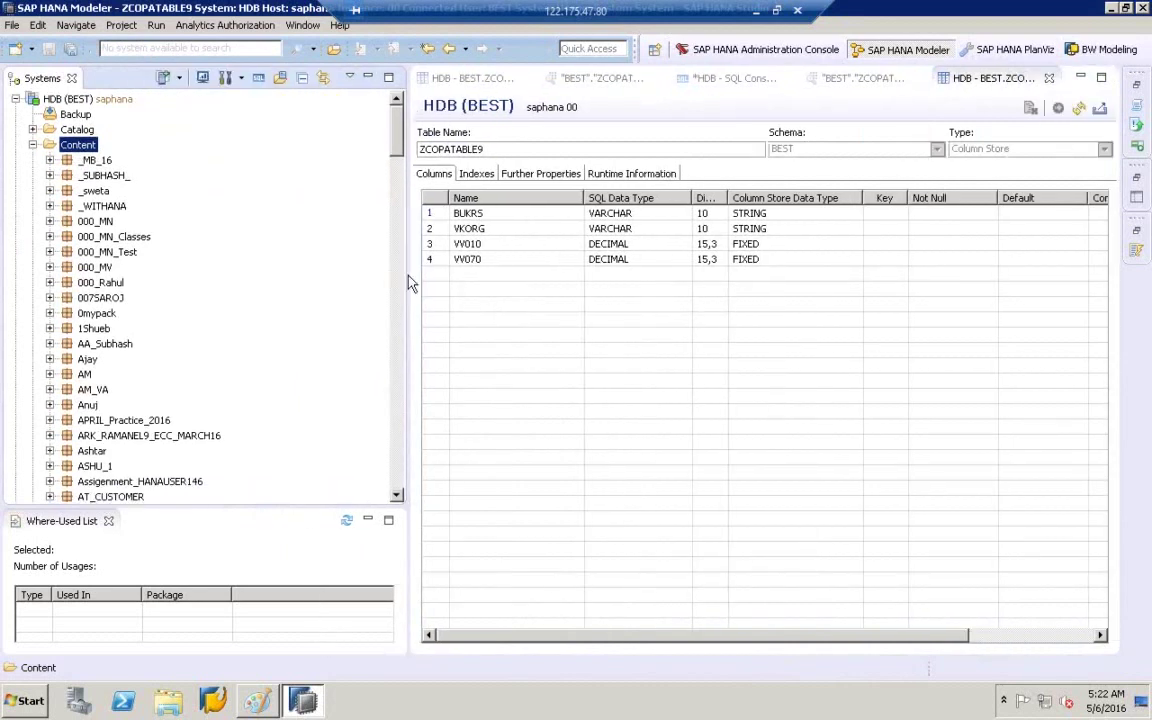
right_click(72, 152)
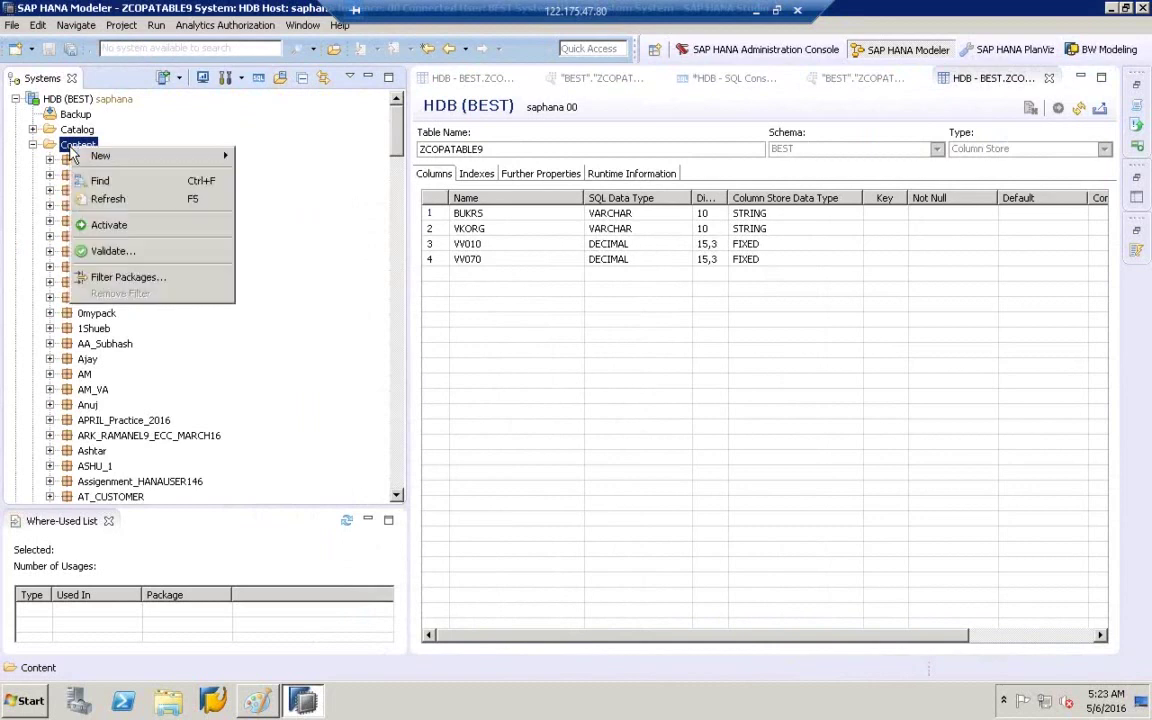
mouse_move(110, 157)
left_click(275, 165)
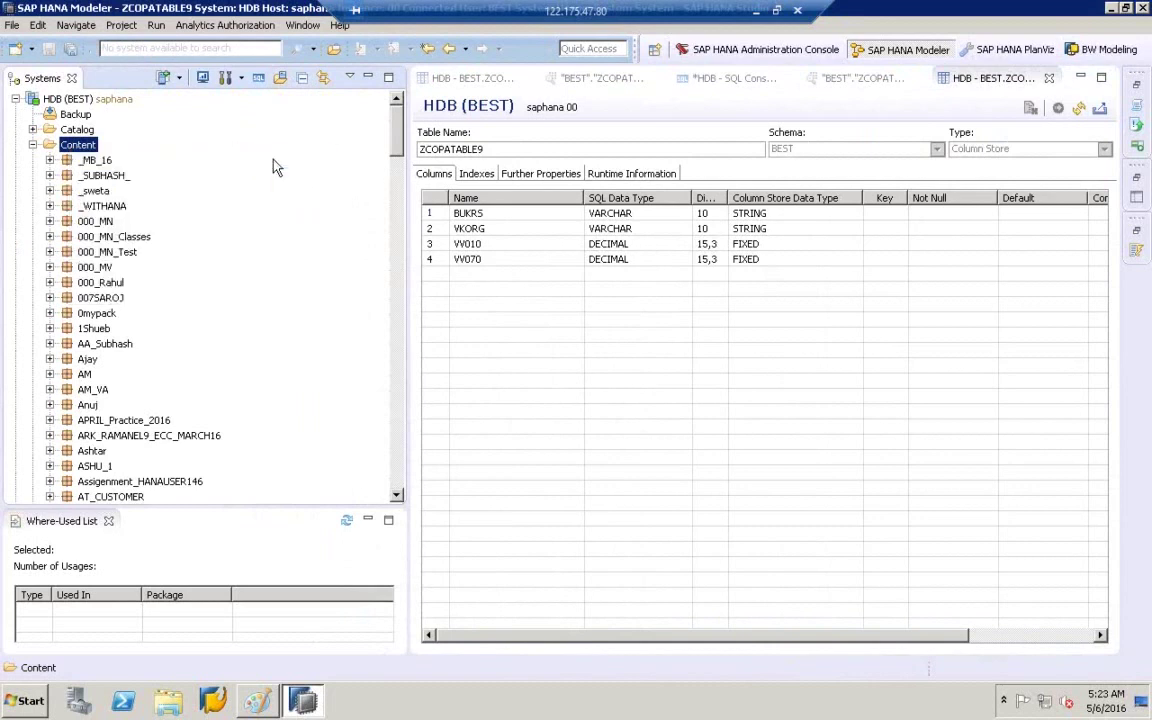
- Name the new package bwonhana9 and create it
type("bwonhana9")
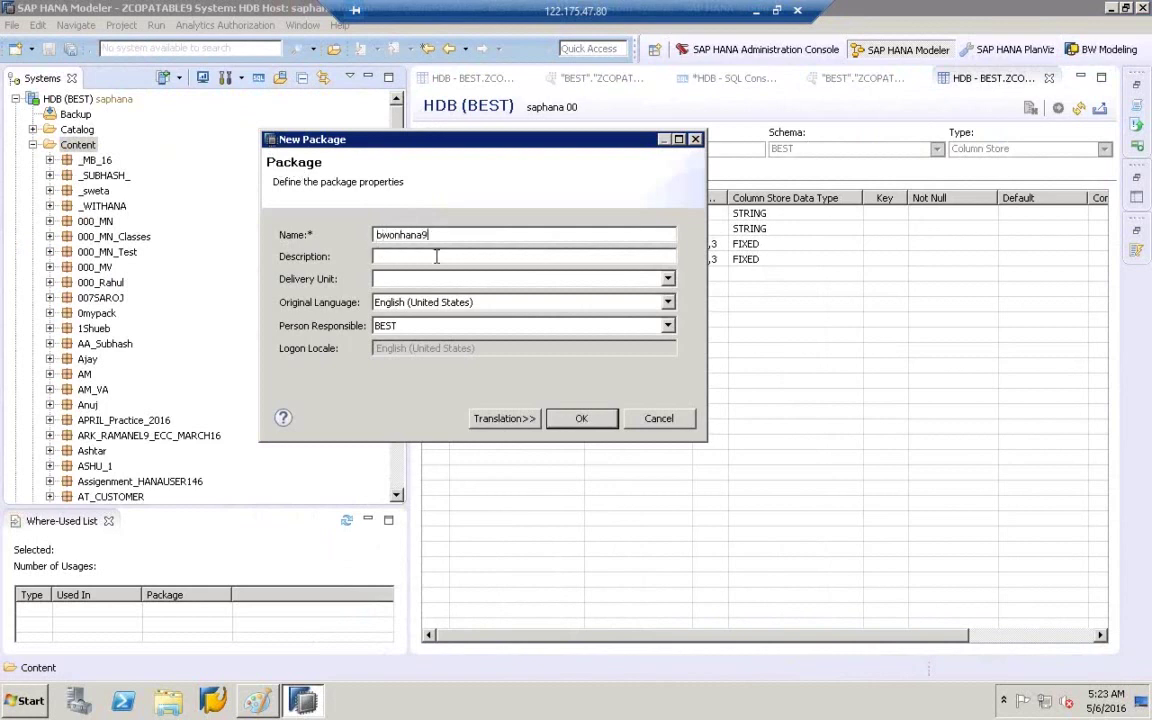
left_click(436, 257)
left_click(433, 260)
left_click(582, 420)
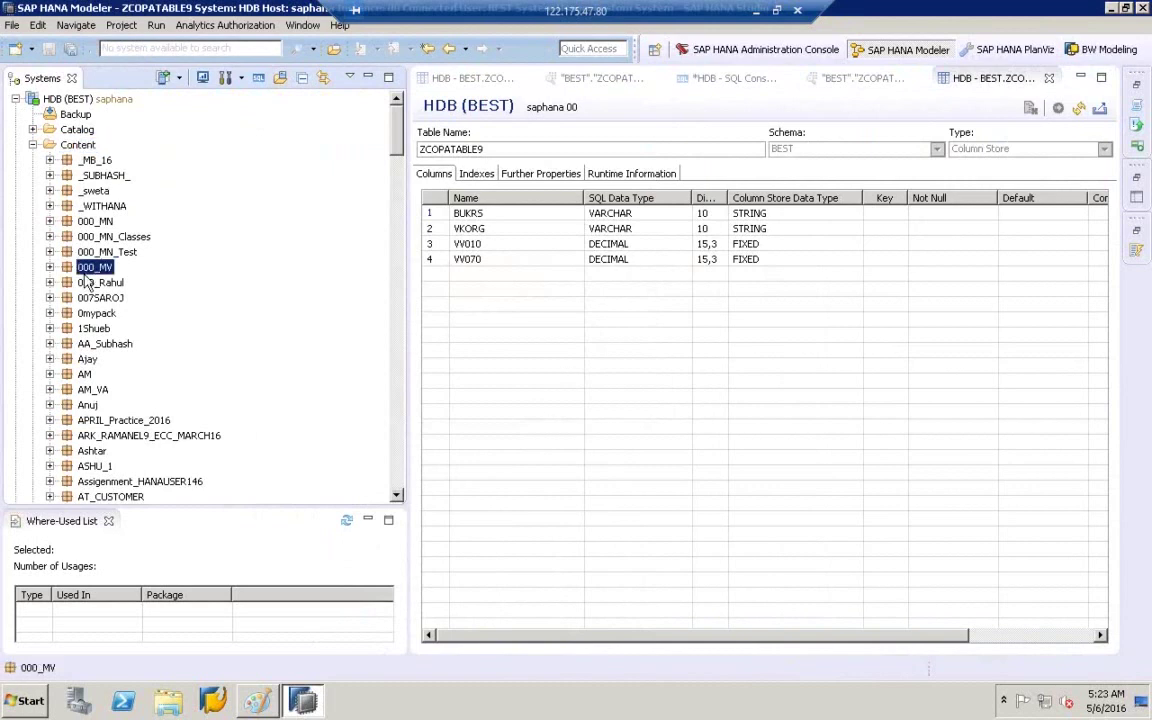
- Select the bwonhana9 package in the Systems tree, confirming it is empty
key("Down")
key("Down")
key("Down")
key("Down")
key("Down")
key("Down")
key("Down")
key("Down")
key("Down")
key("Down")
key("Down")
key("Down")
key("Down")
key("Down")
key("Down")
key("Down")
key("Down")
key("Down")
key("Down")
key("Down")
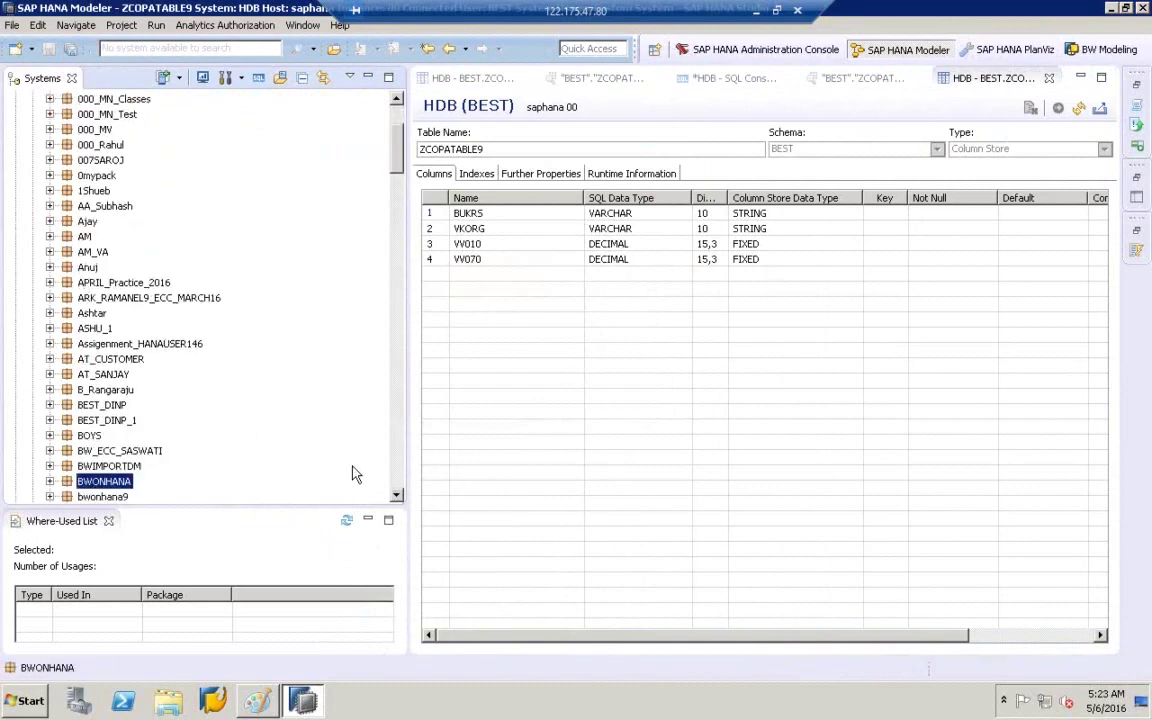
left_click(395, 496)
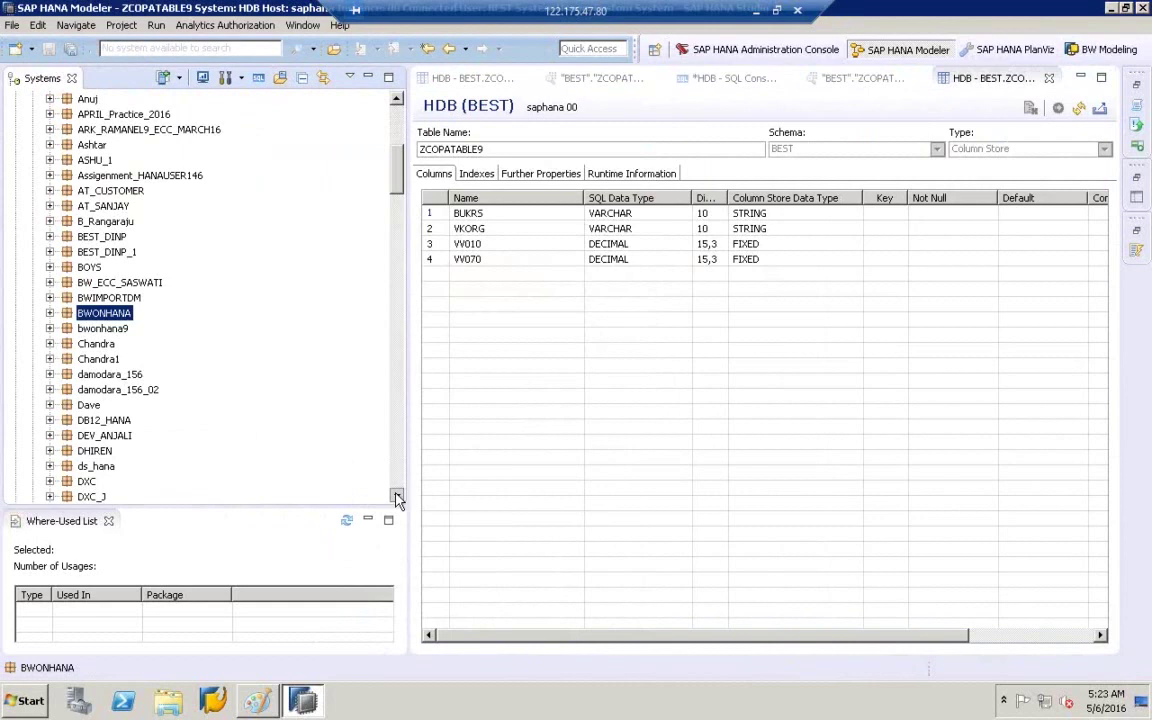
key("Down")
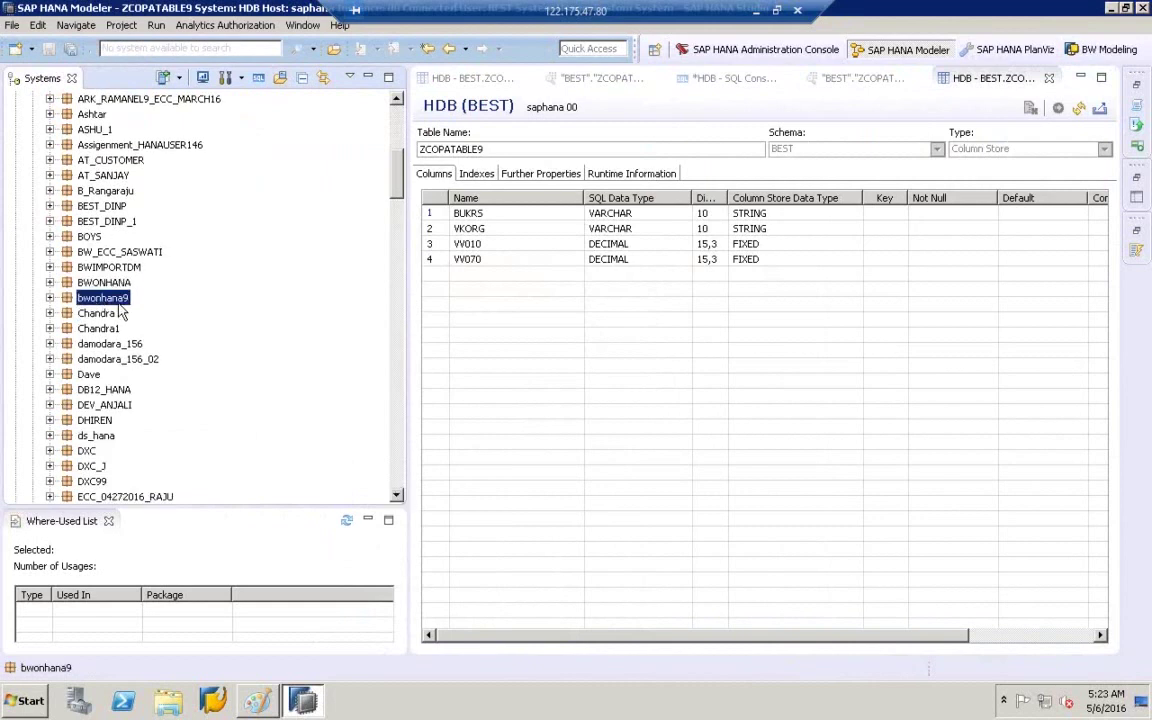
left_click(50, 299)
left_click(88, 299)
- Create an analytic view named and labelled ZCOPATABLE9 in package bwonhana9
right_click(102, 302)
mouse_move(149, 330)
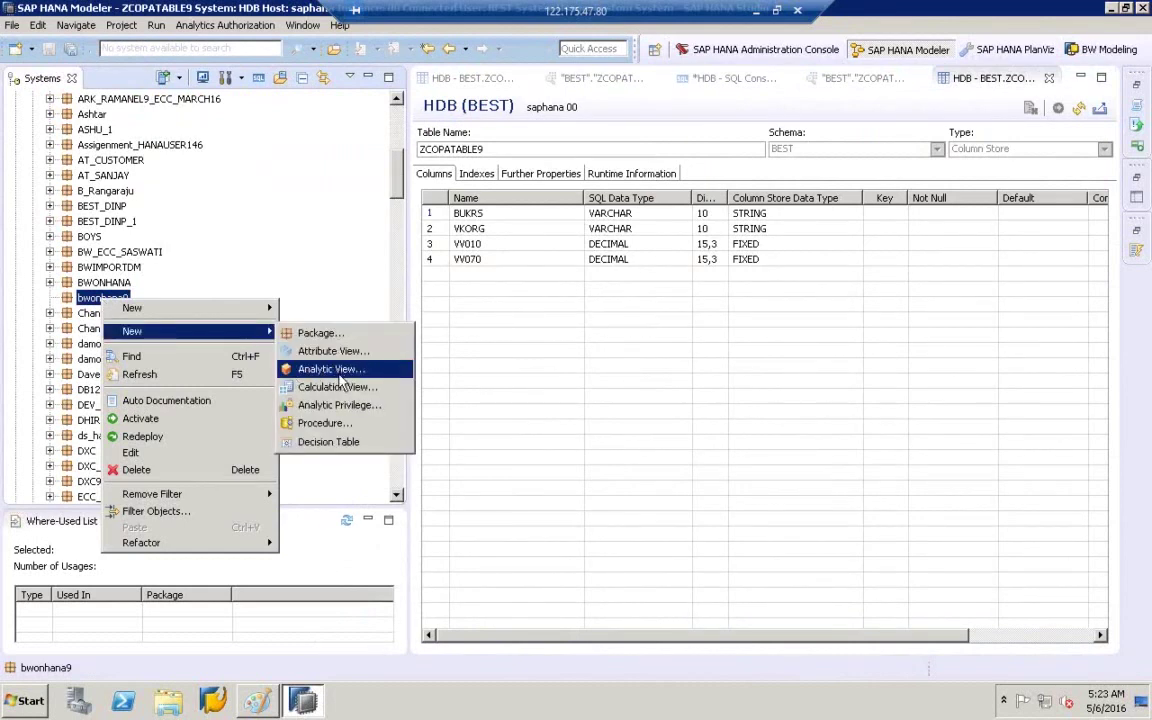
left_click(335, 370)
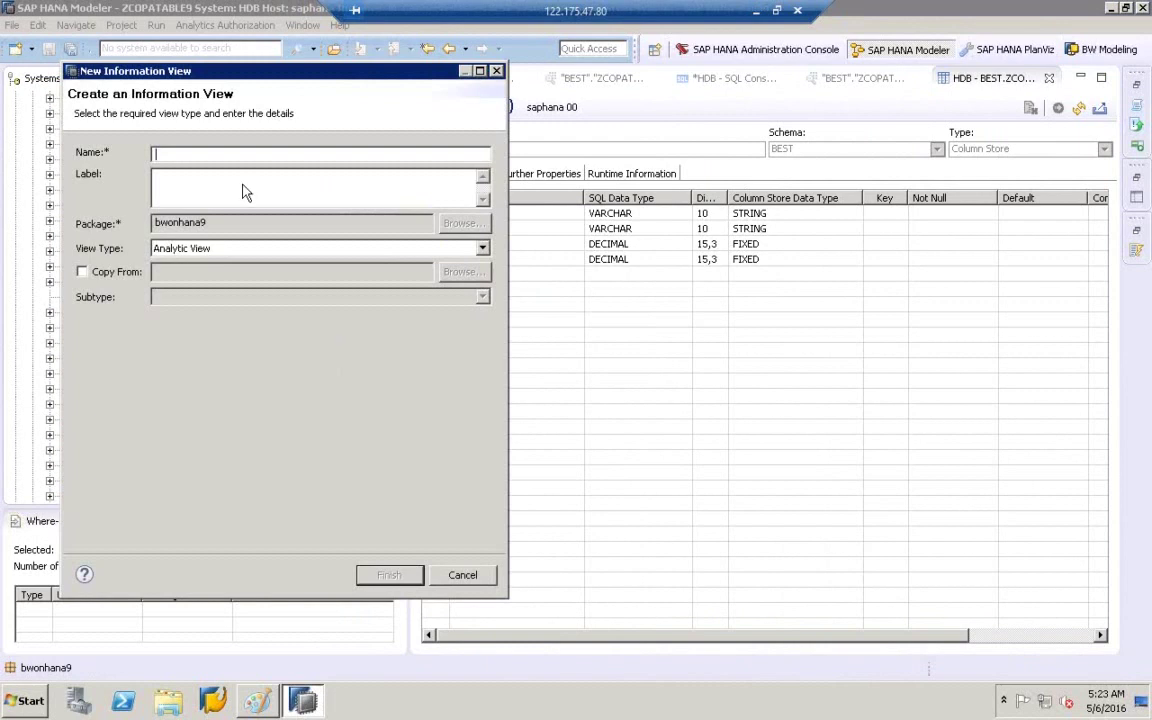
type("ZCOPATABLE9")
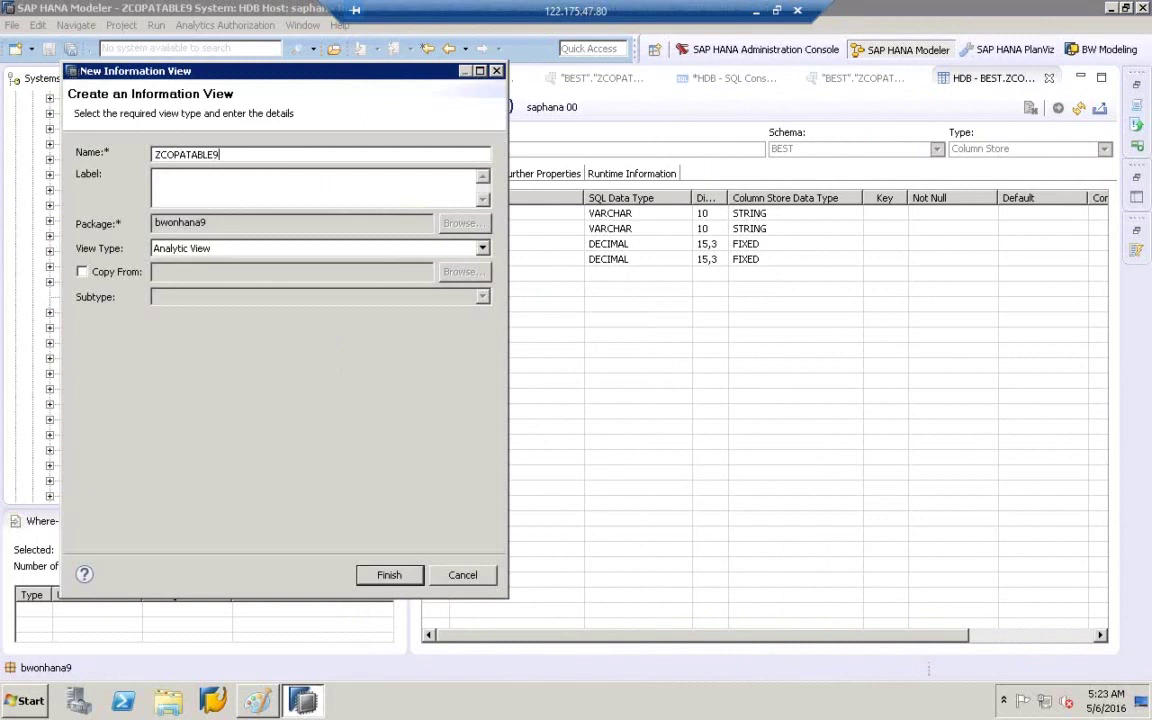
left_click(195, 176)
left_click(265, 180)
left_click(390, 576)
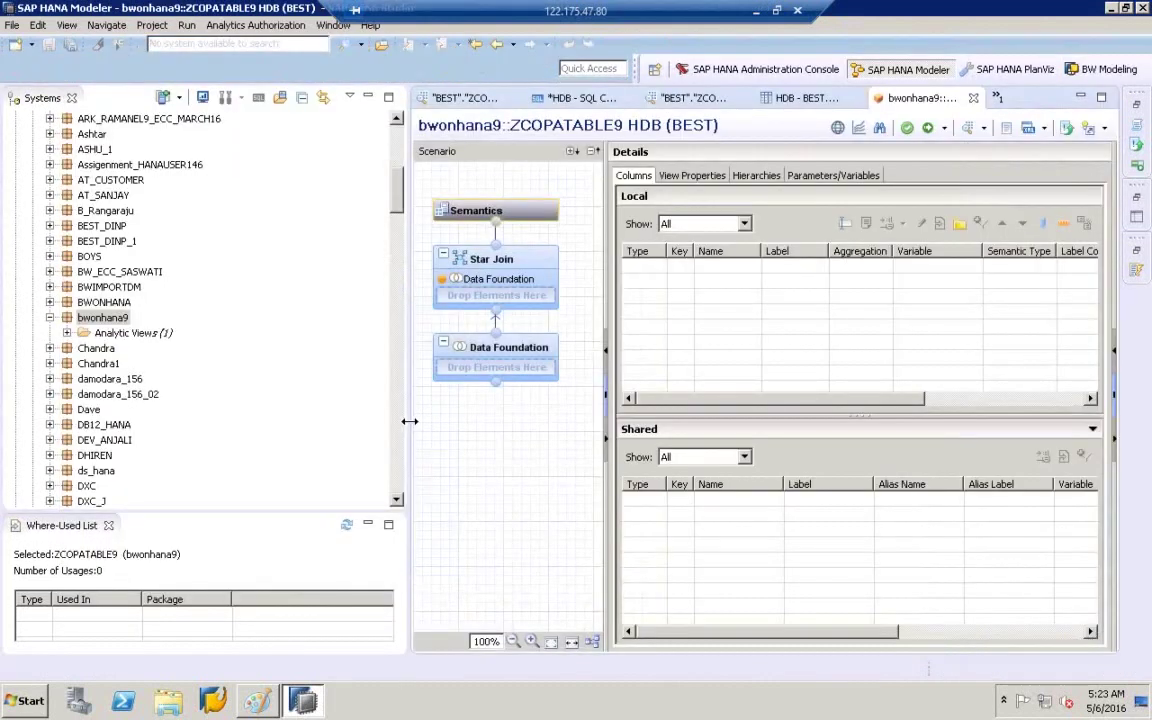
- Search zcopatable9 and add the BEST table ZCOPATABLE9 to the Data Foundation
left_click_drag(410, 430, 312, 284)
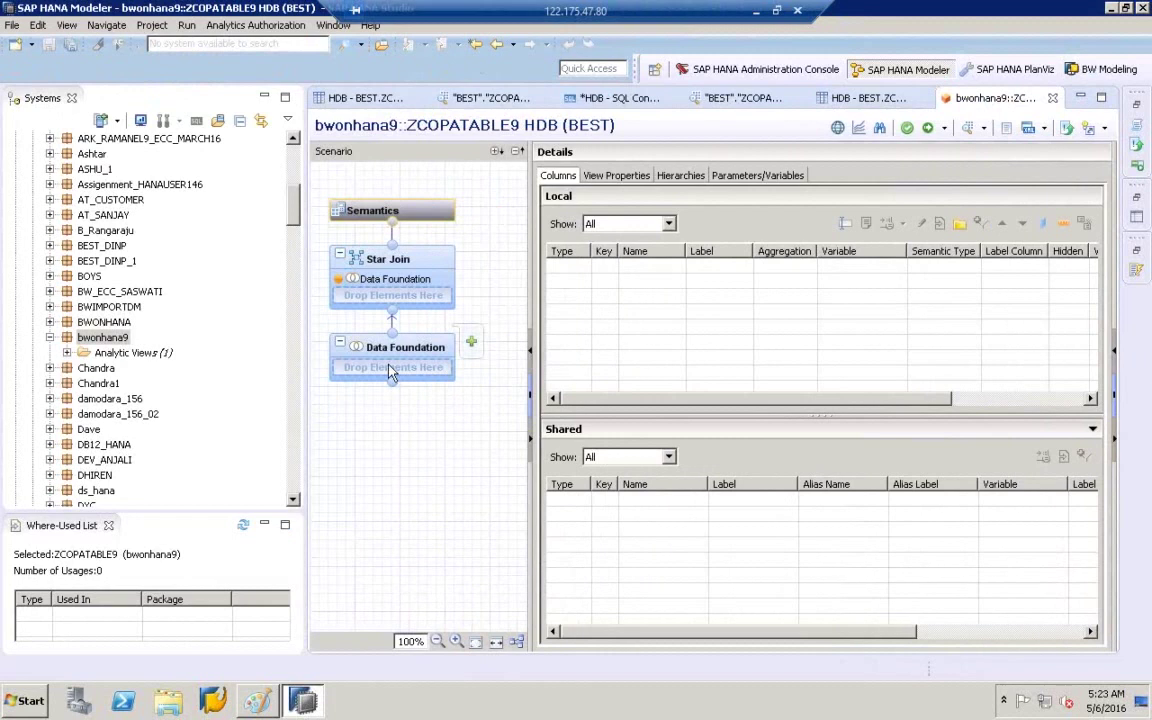
left_click(472, 345)
type("z")
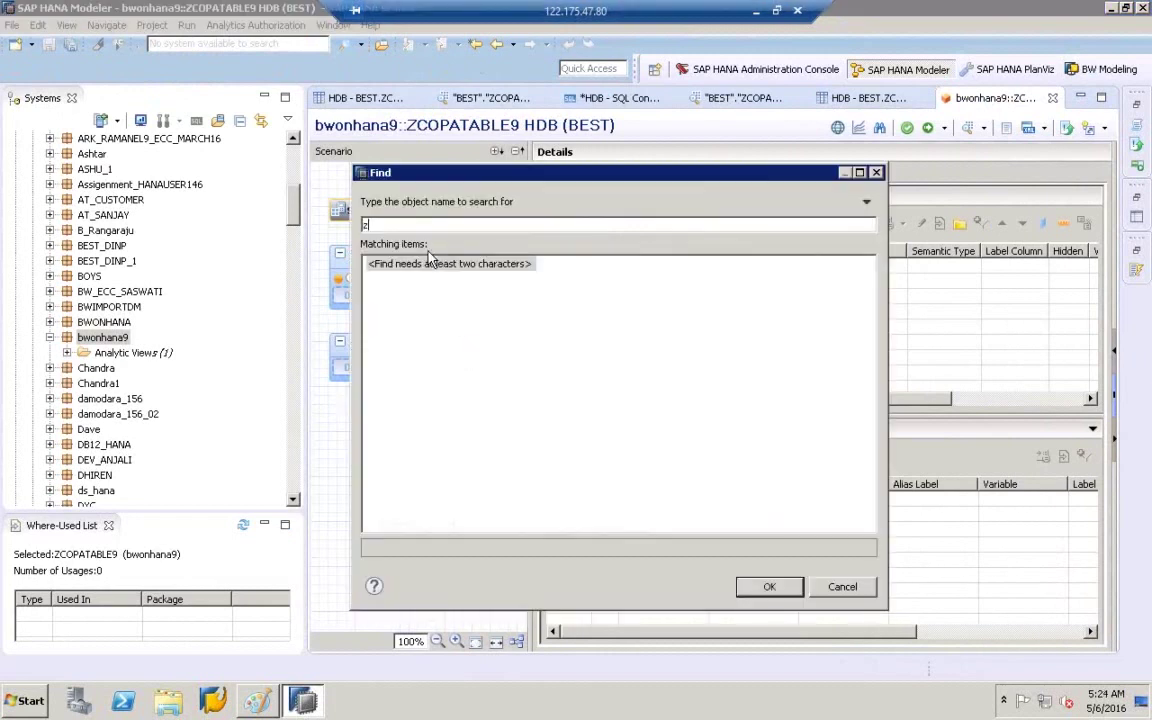
type("copatabl")
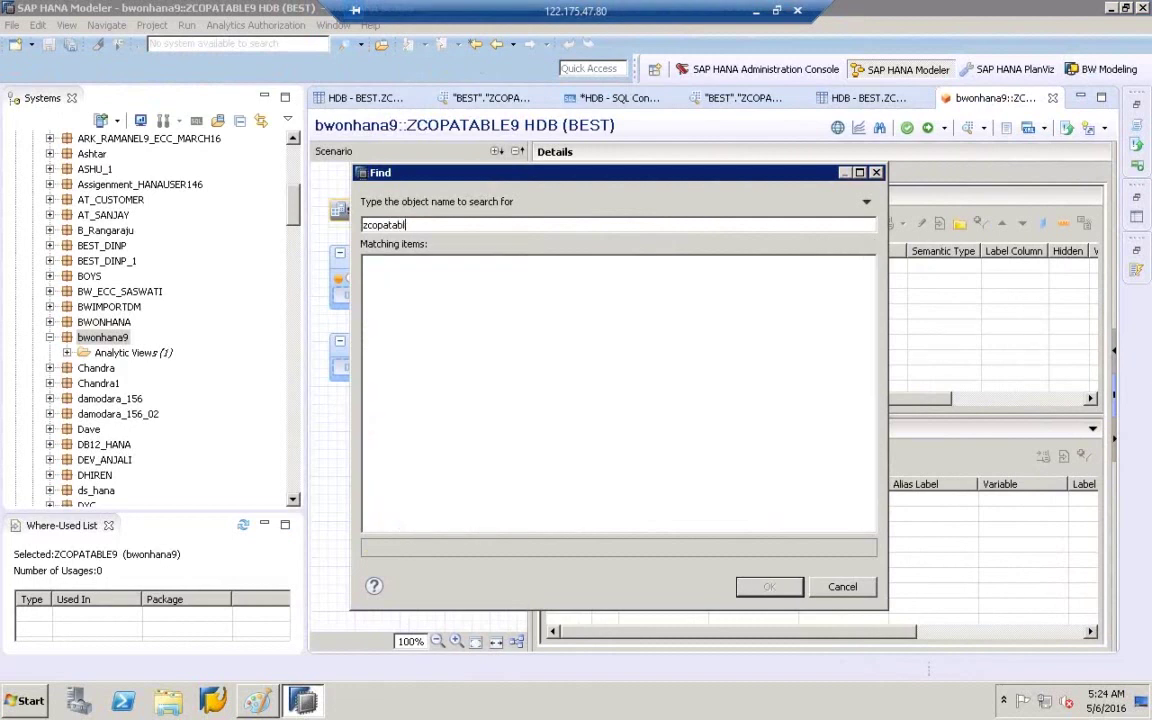
type("e9")
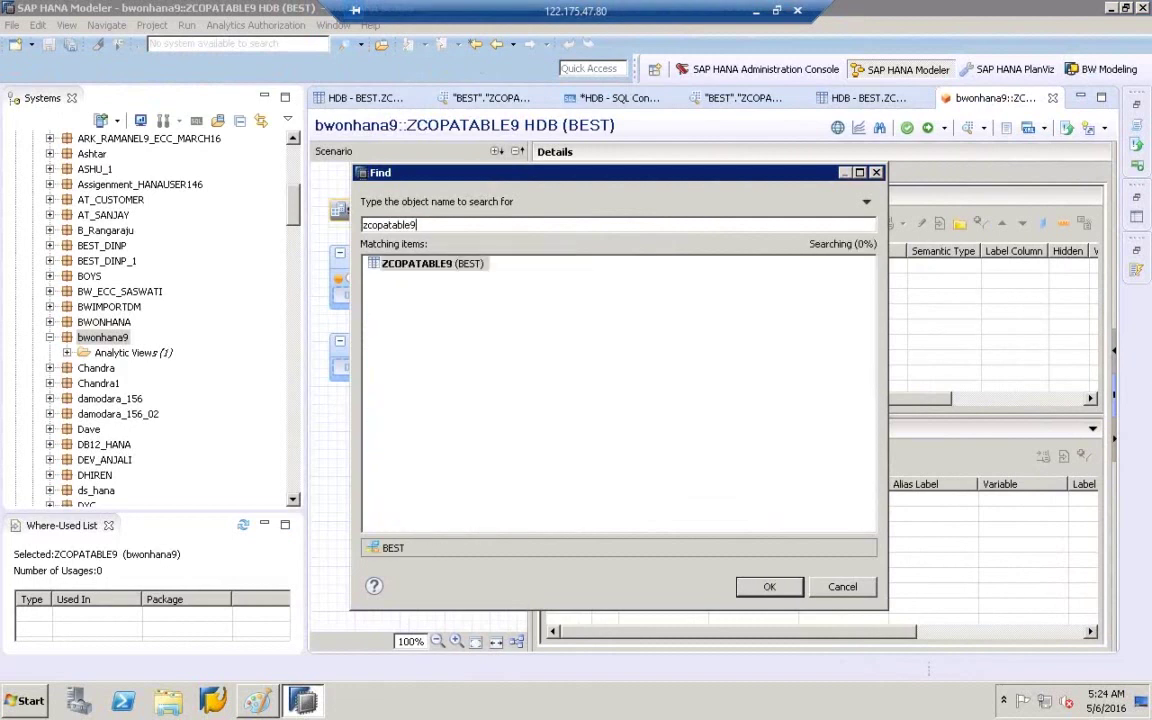
left_click(466, 268)
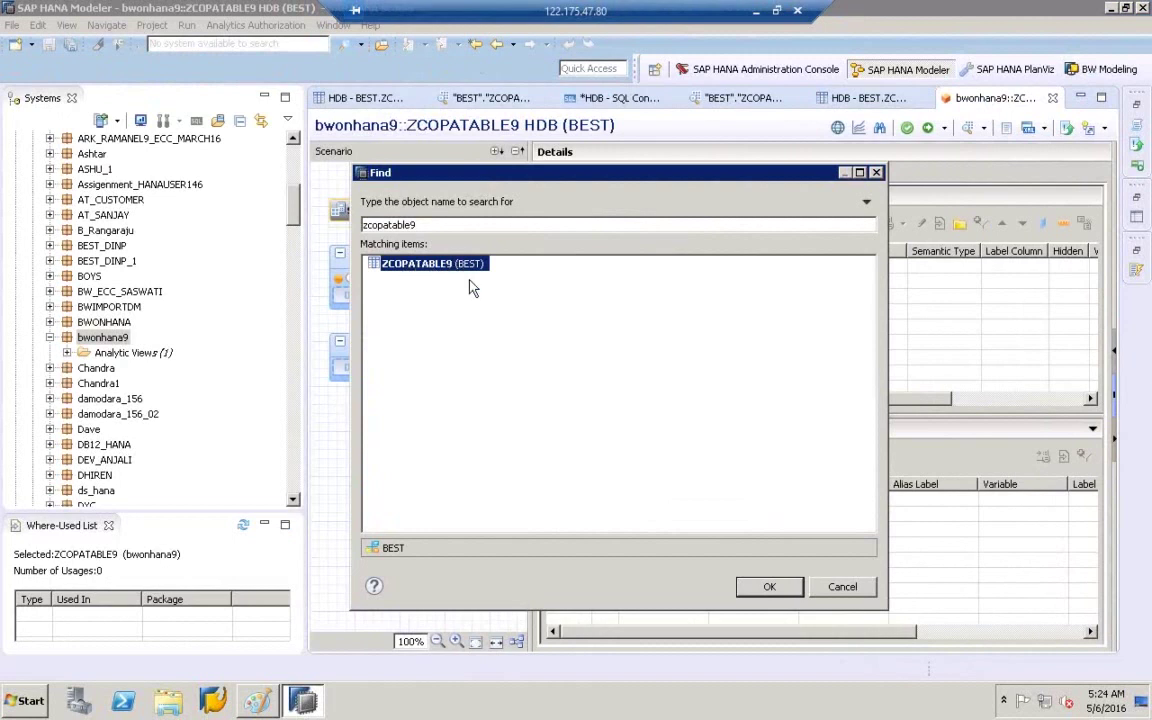
left_click(770, 588)
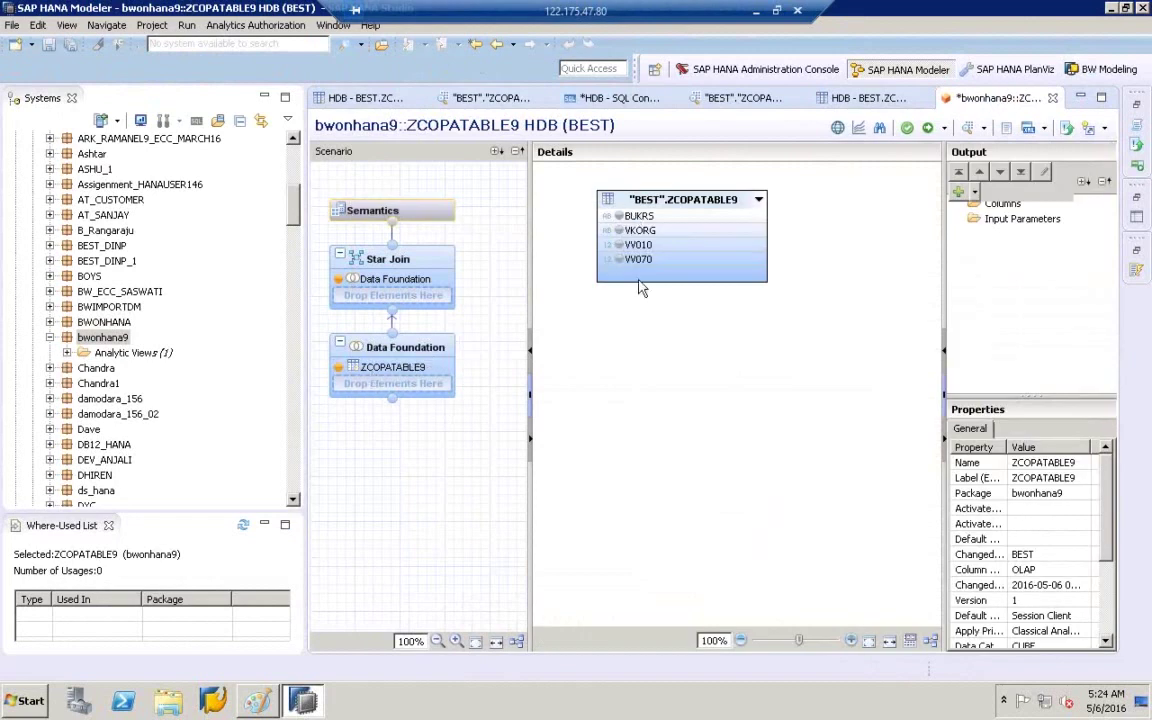
- Add BUKRS, VV010 and VV070 to the output, then review them in Star Join and Semantics
left_click(619, 216)
left_click(621, 245)
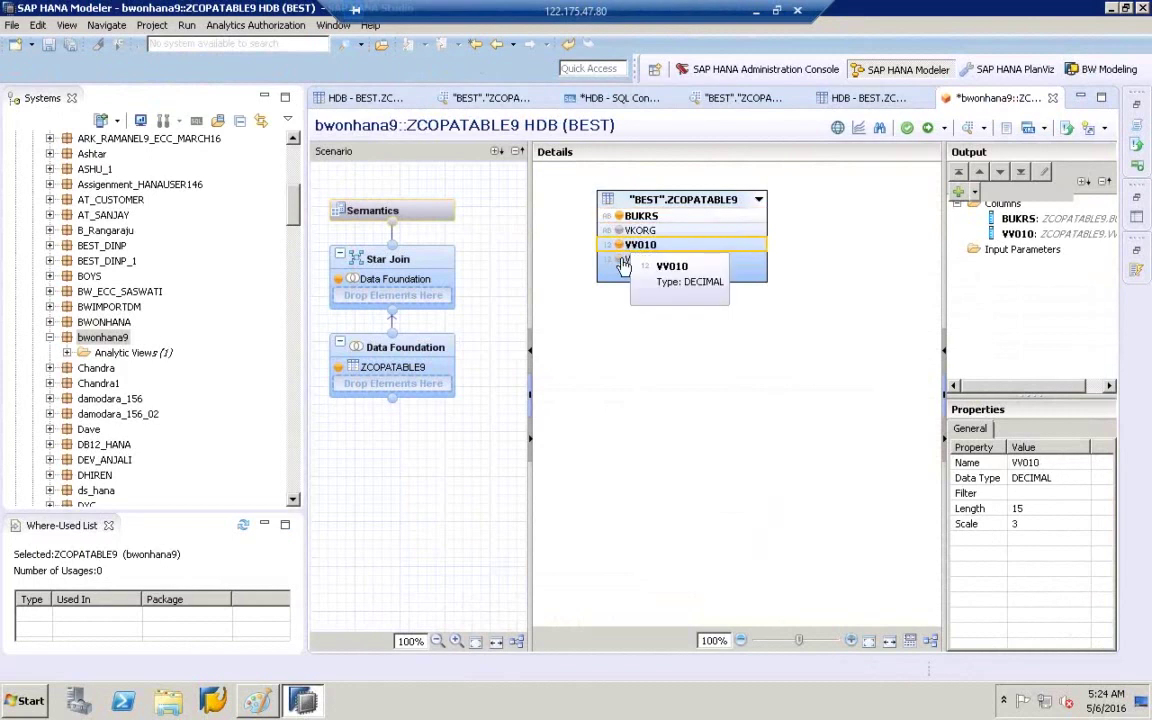
left_click(620, 259)
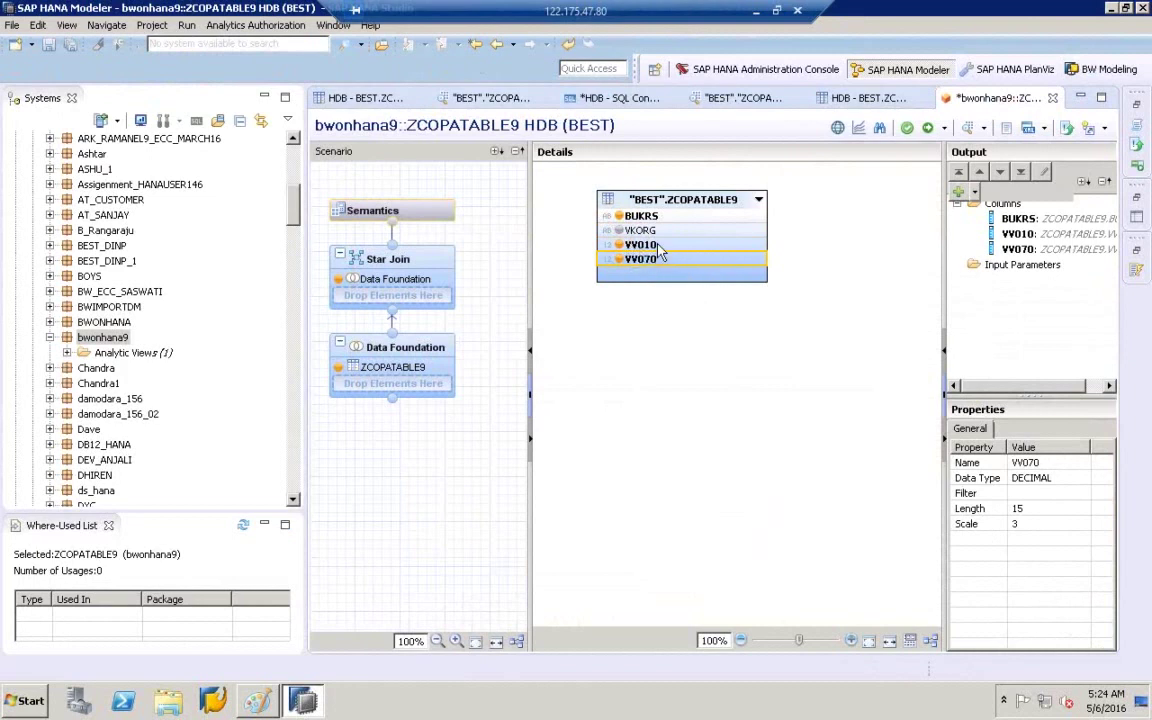
mouse_move(368, 262)
left_click(409, 263)
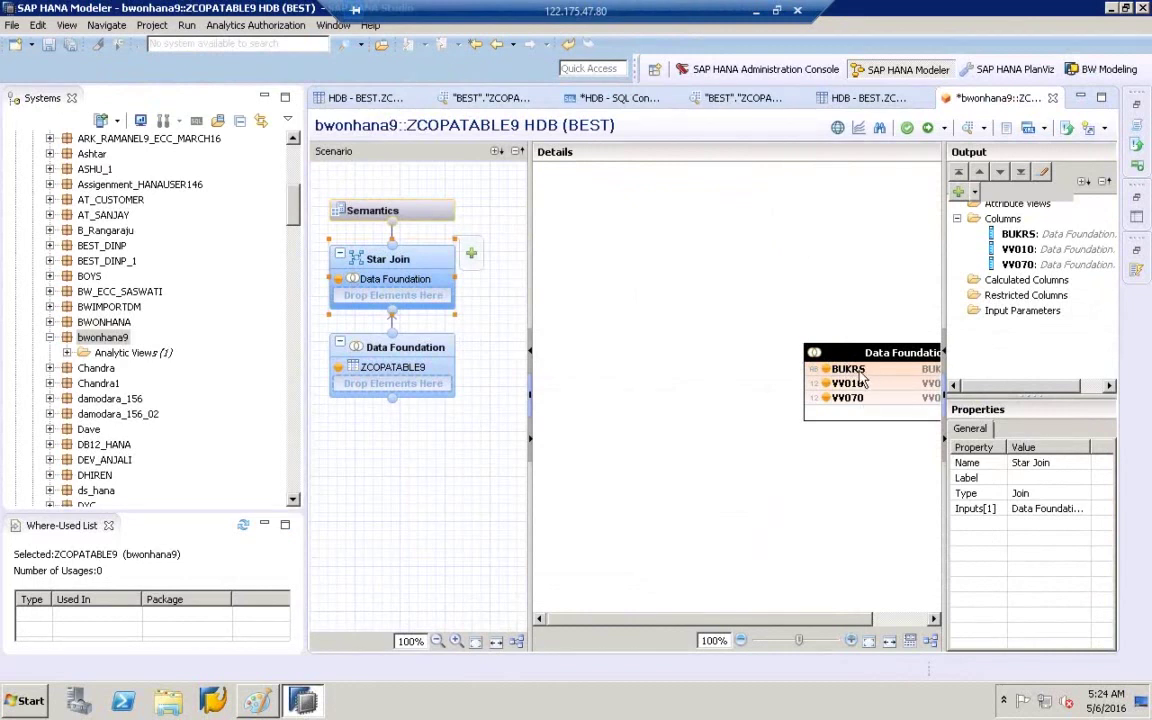
mouse_move(390, 222)
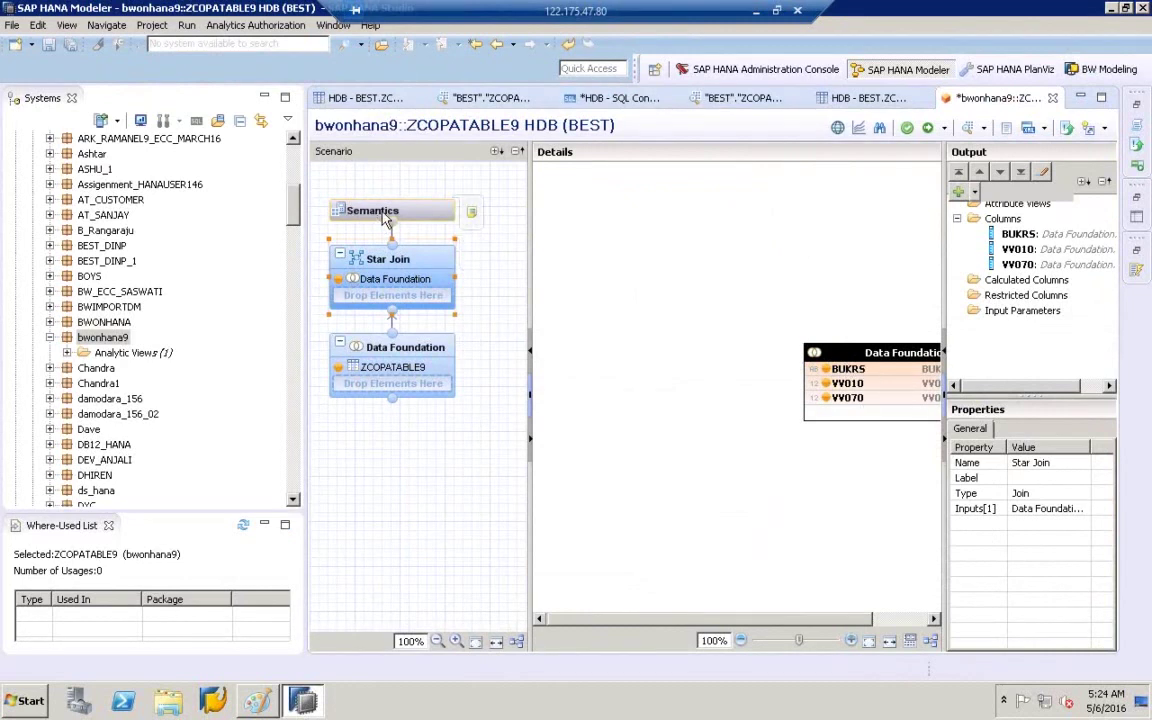
left_click(388, 220)
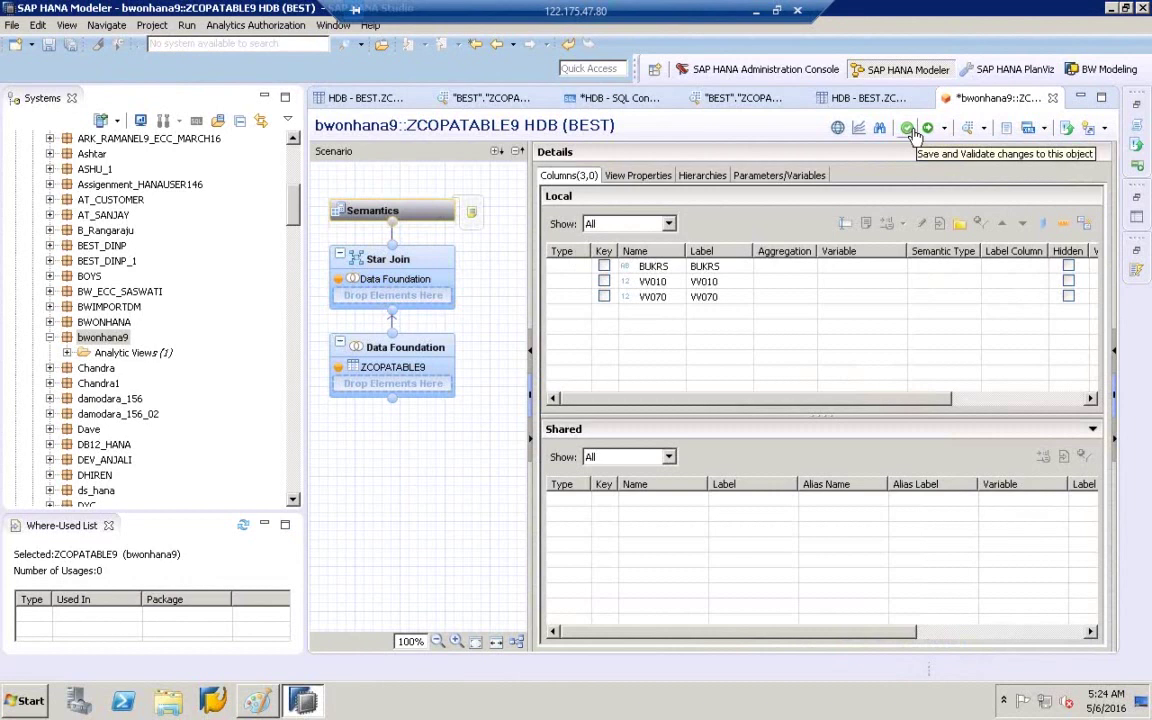
- Validate and activate ZCOPATABLE9 under the first open change, then select it under Analytic Views
left_click(912, 130)
left_click(930, 134)
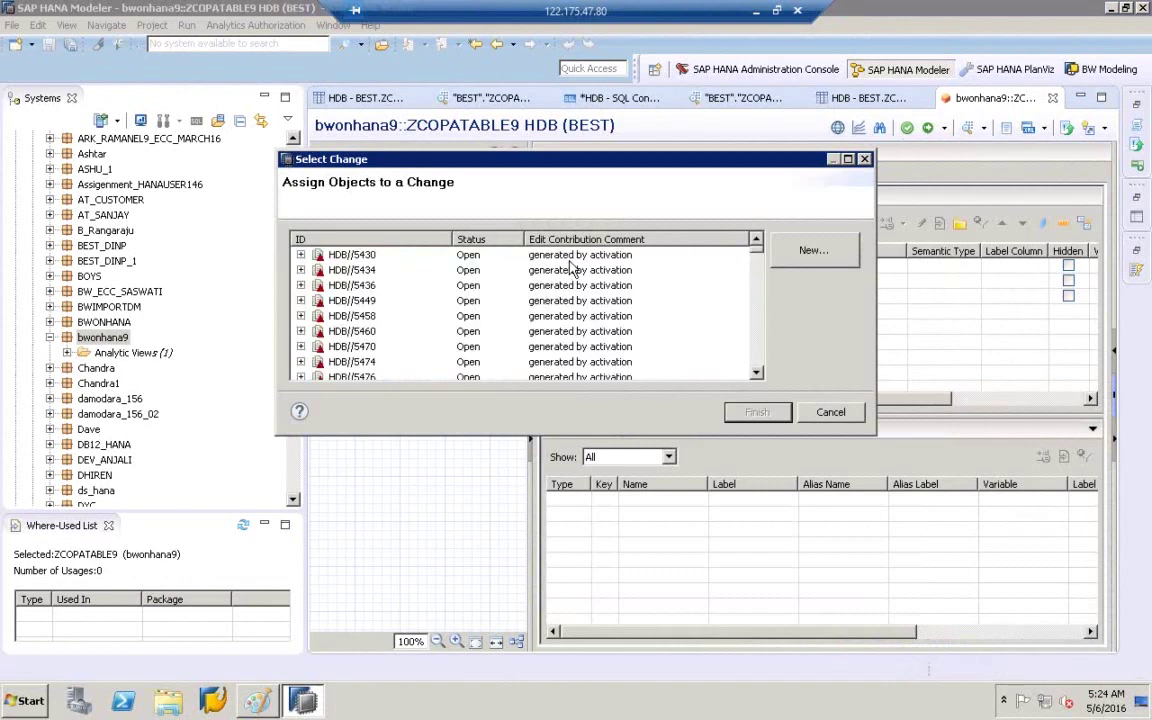
left_click(518, 254)
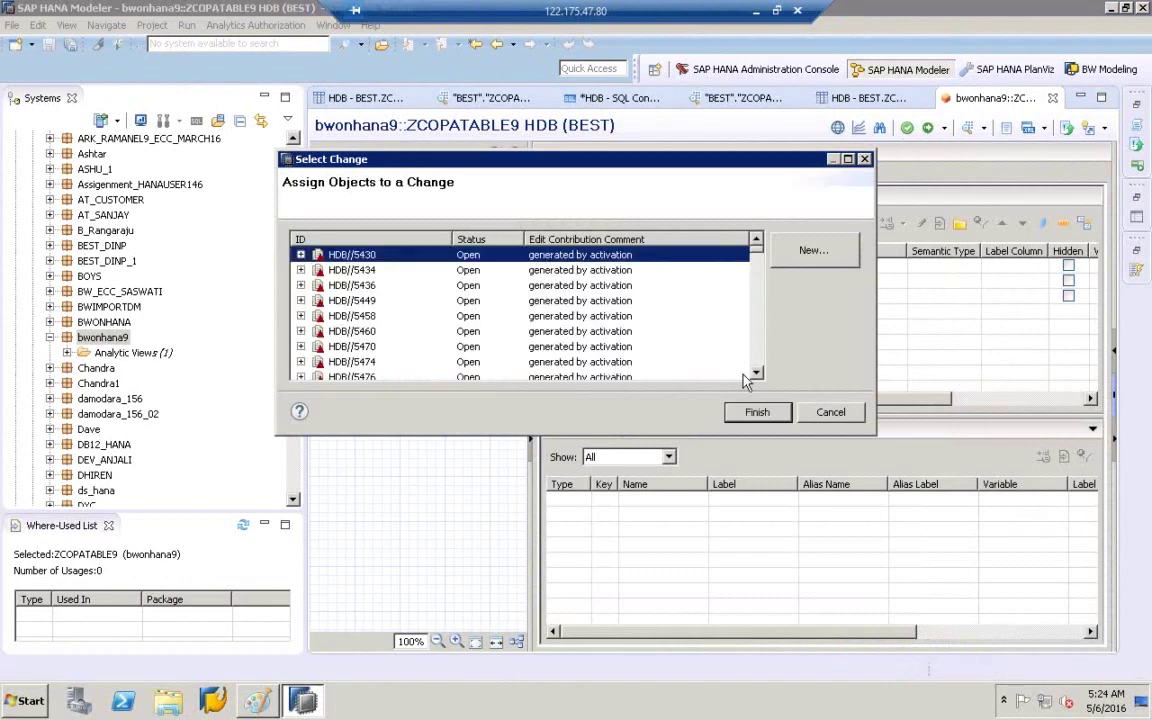
left_click(757, 413)
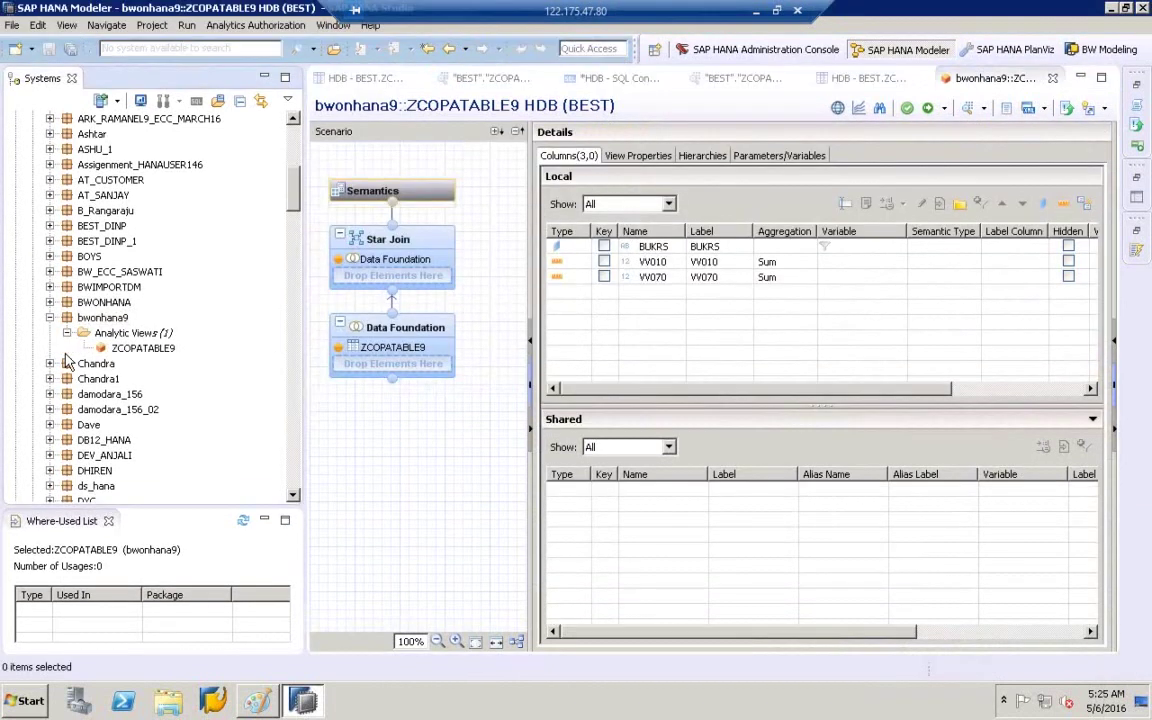
left_click(152, 348)
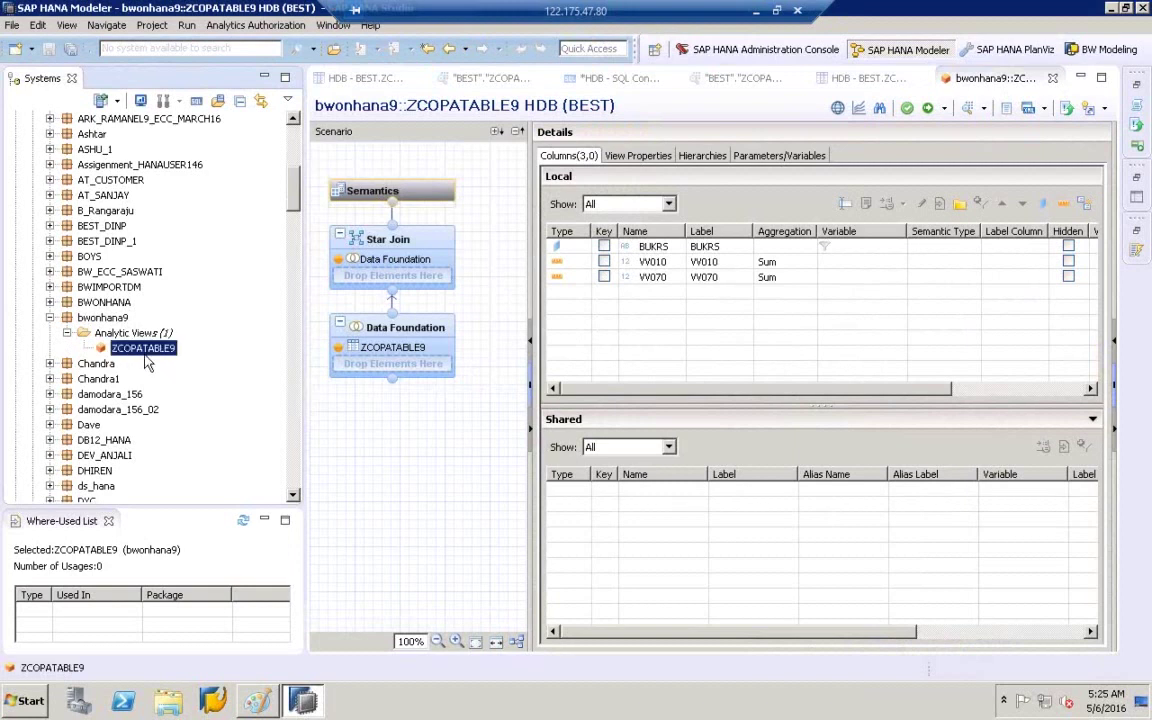
- Preview ZCOPATABLE9's raw data (rows 1000/10/20 and 2000/60/70), then return to the Paint diagram
right_click(153, 352)
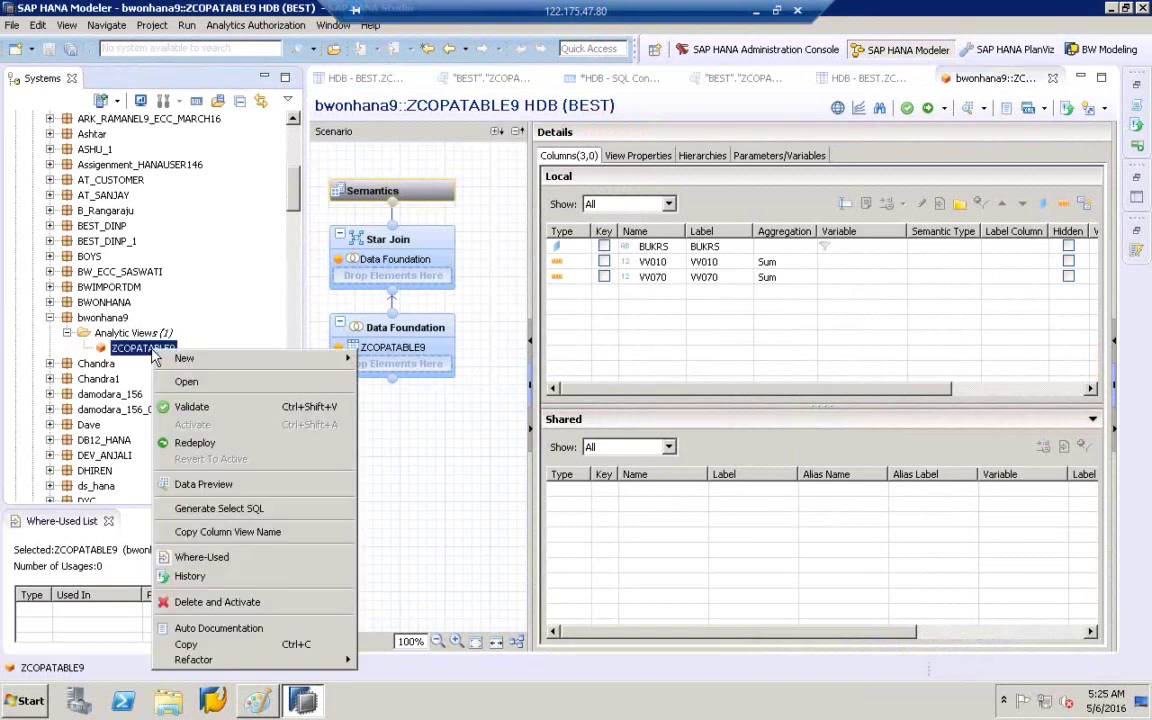
left_click(222, 486)
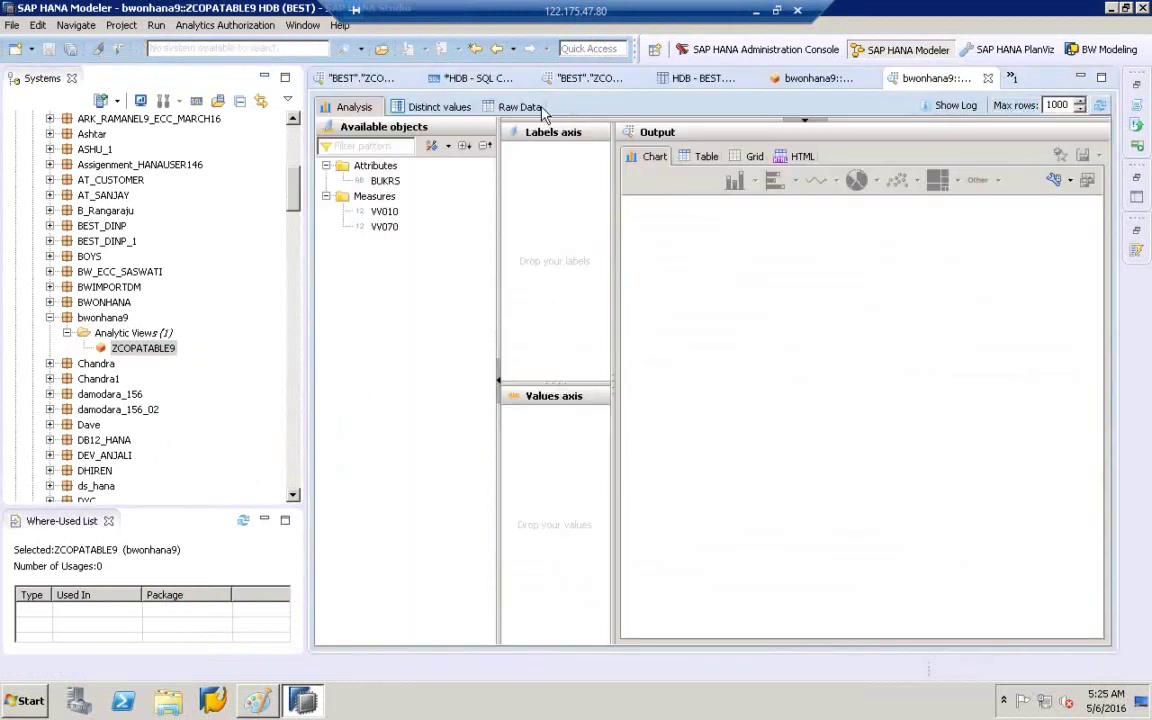
left_click(540, 108)
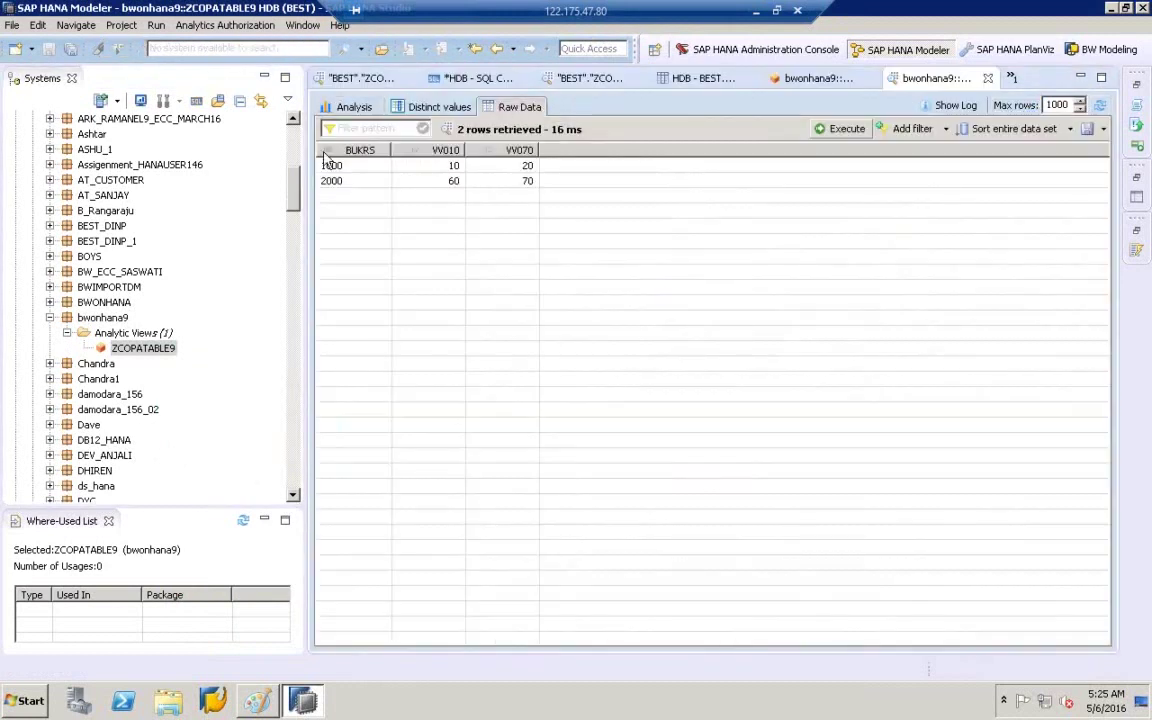
left_click(144, 349)
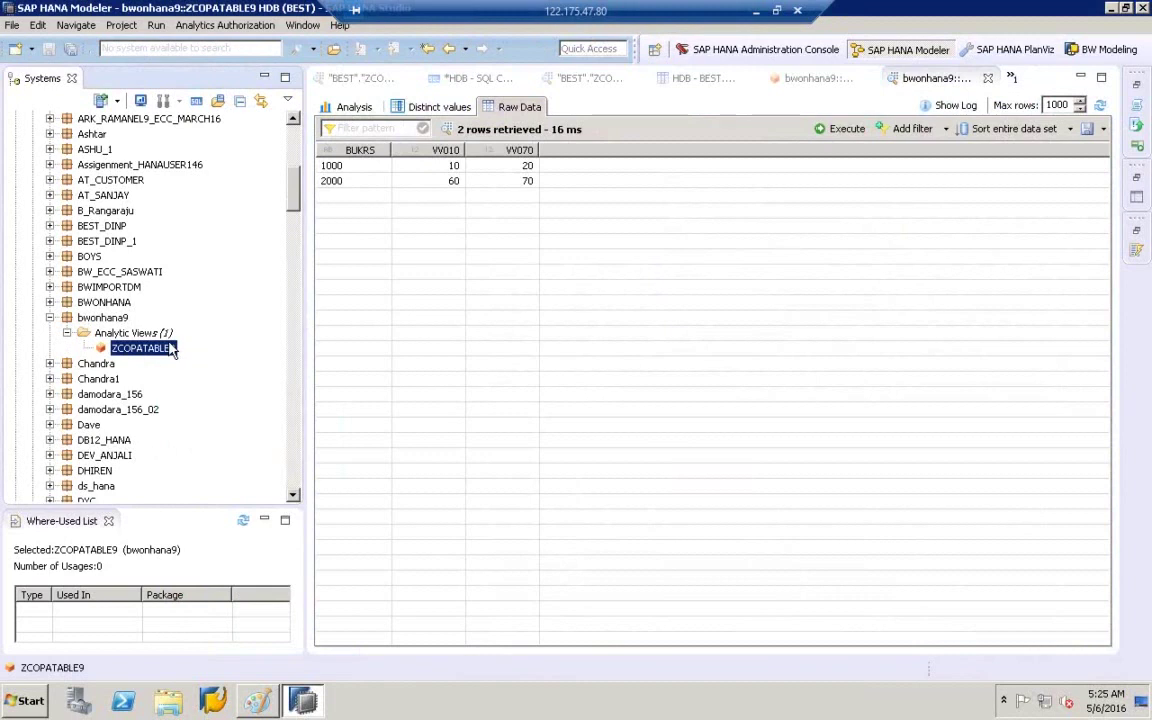
left_click(257, 702)
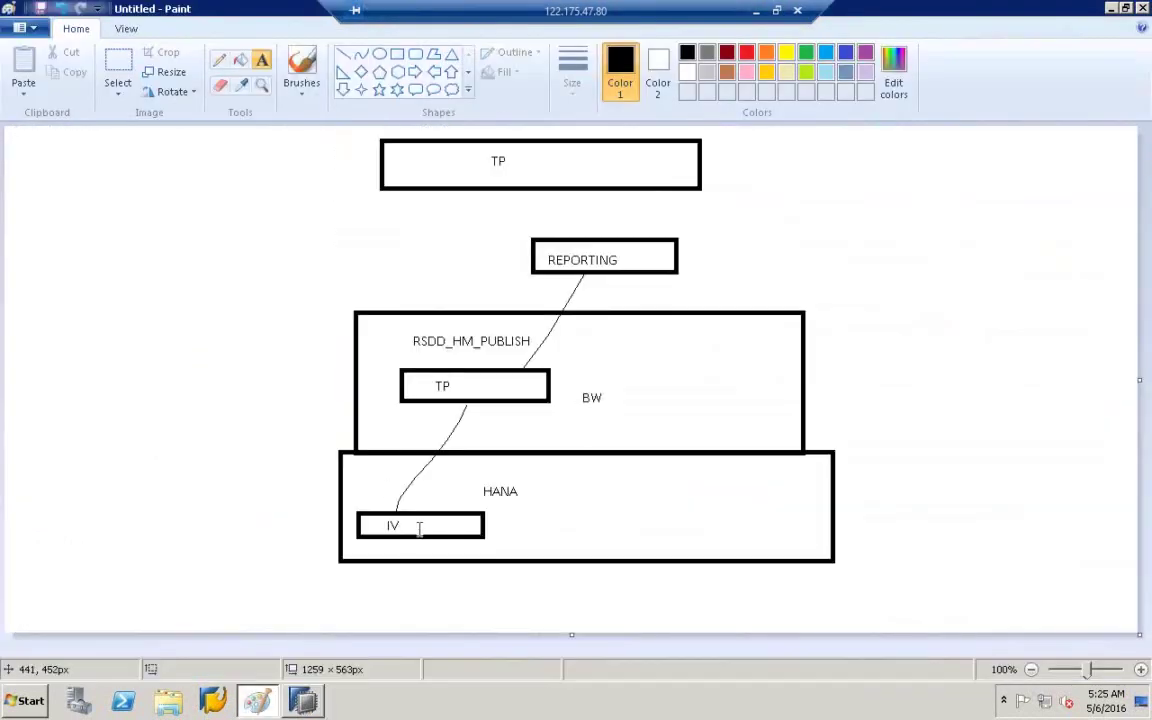
- Add the text label 'anv' beside the IV box in the diagram
left_click(506, 520)
type("anv")
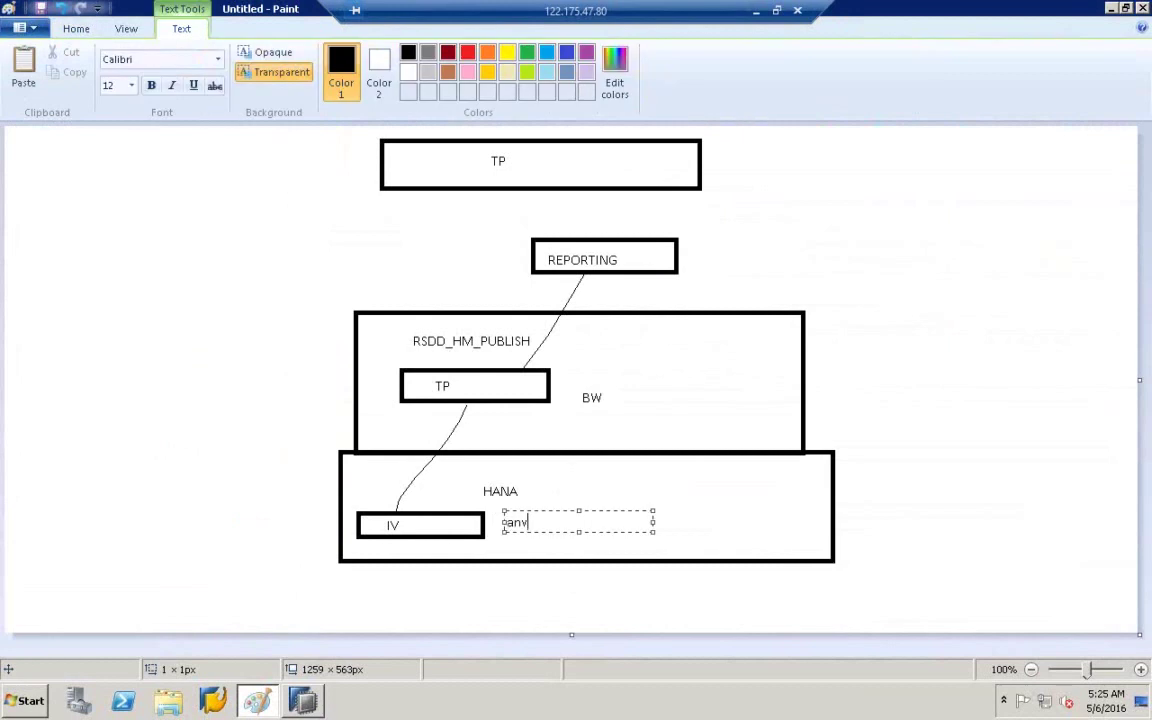
left_click(496, 506)
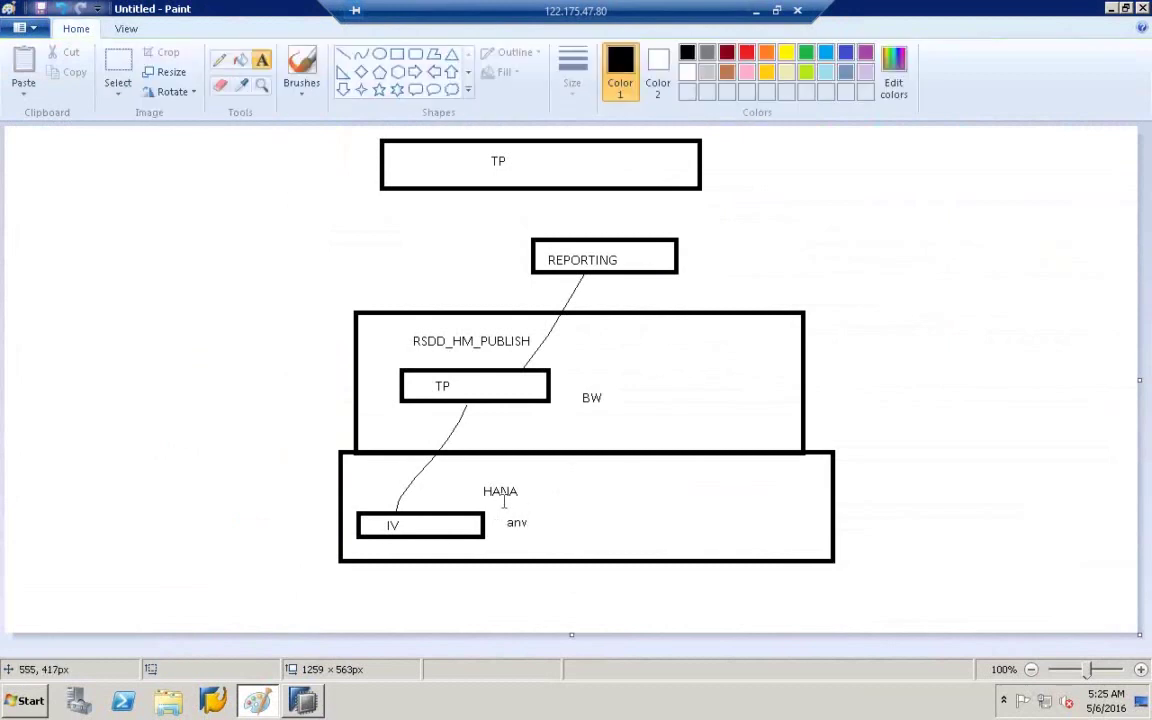
left_click(220, 60)
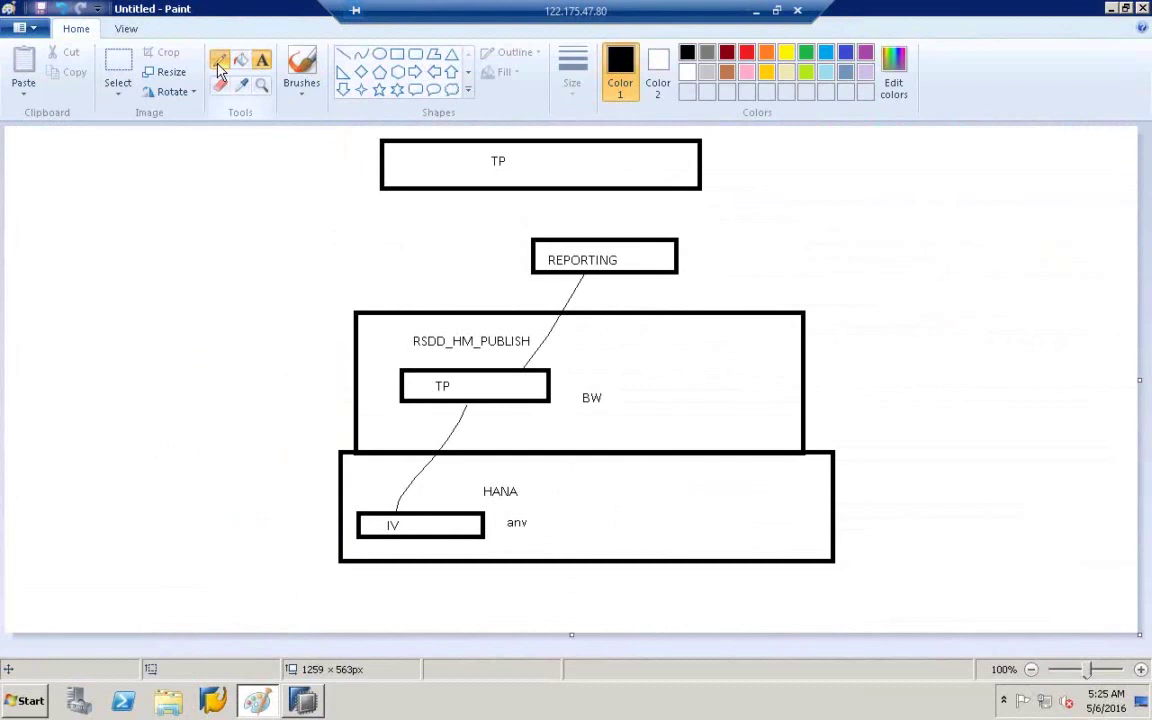
left_click(262, 60)
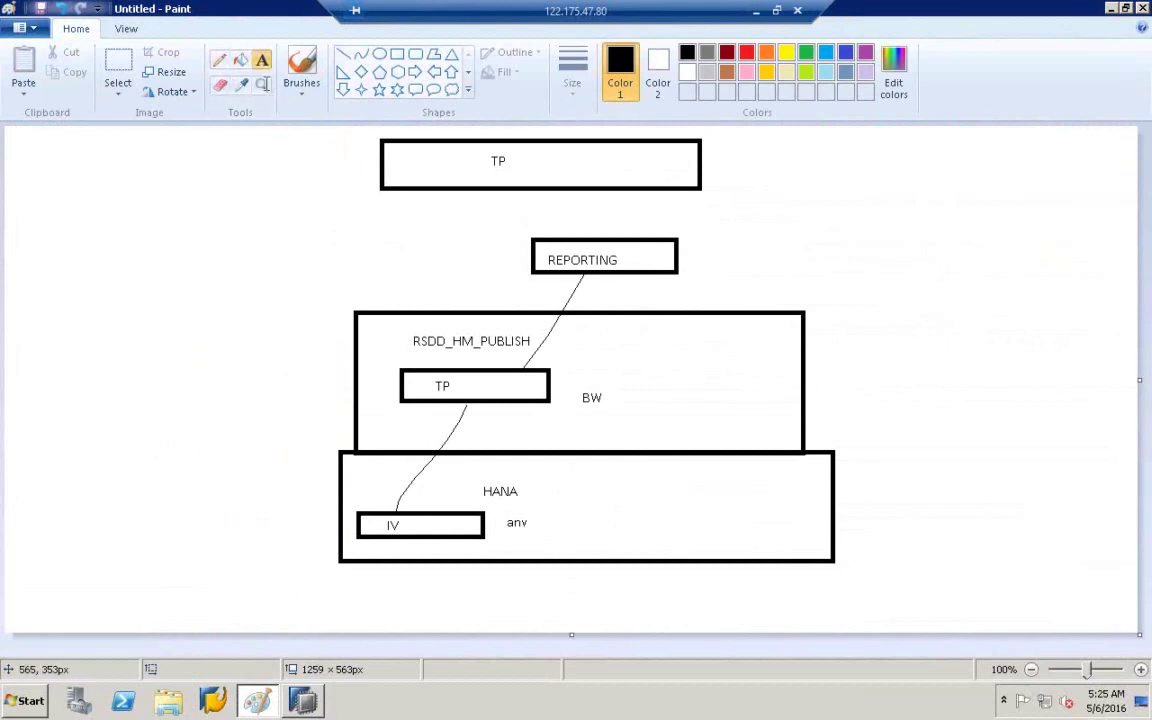
- Add step labels '1' next to anv and '2' near RSDD_HM_PUBLISH, then launch SAP Logon
left_click(541, 525)
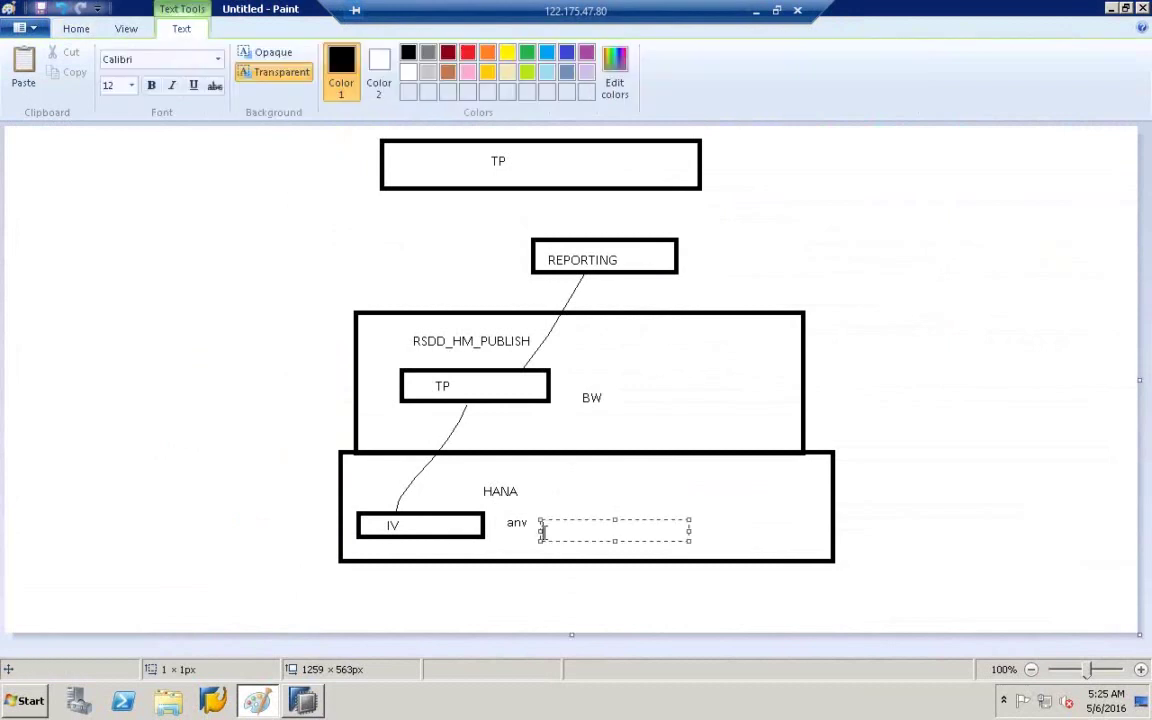
type("1")
left_click(864, 356)
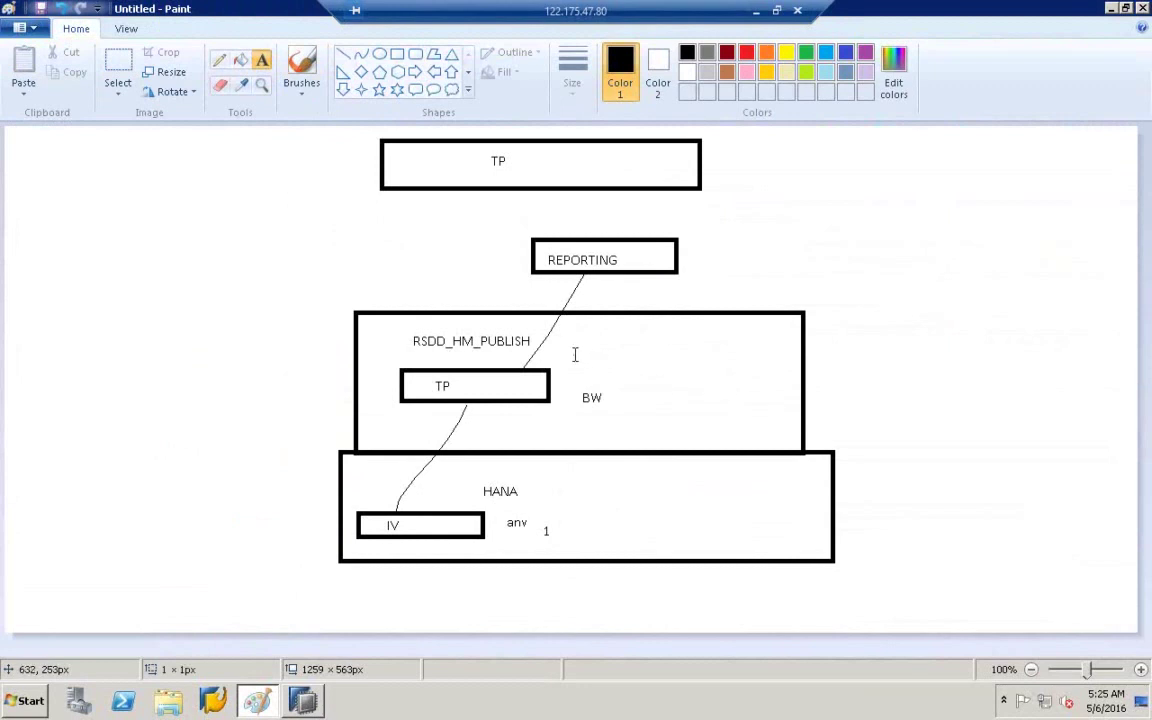
left_click(572, 348)
type("2")
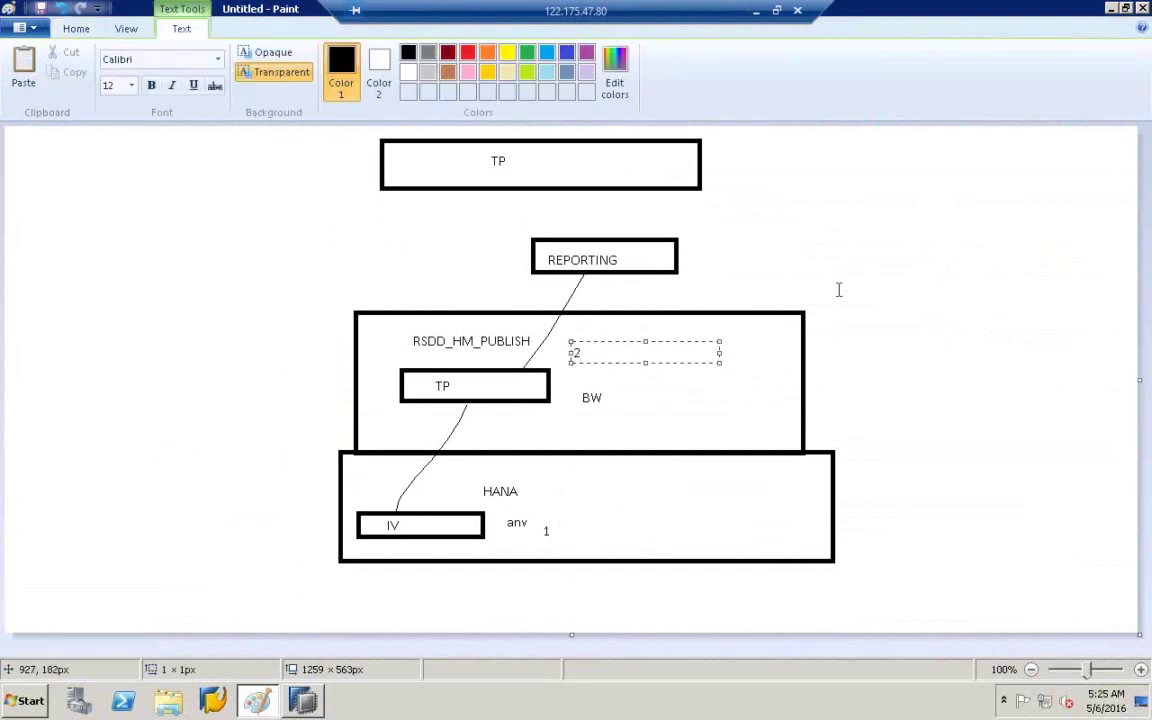
left_click(839, 290)
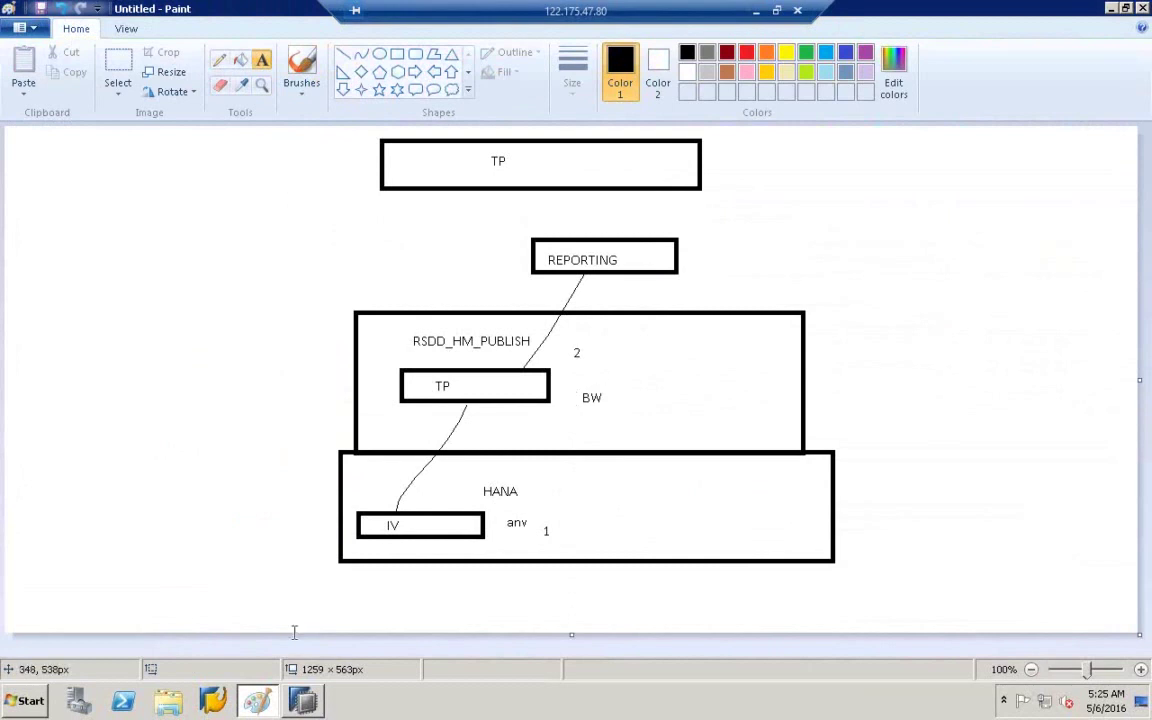
left_click(226, 702)
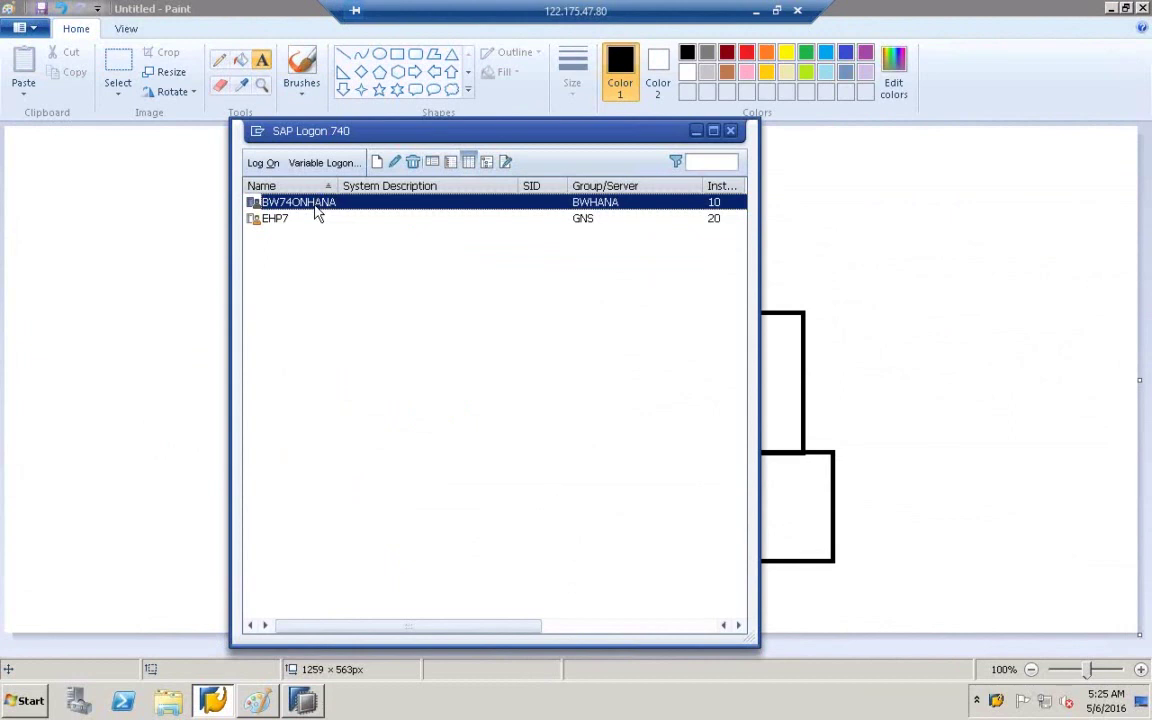
- Log on to the BW74ONHANA system with the user name and account password
double_click(315, 208)
type("best")
key("Tab")
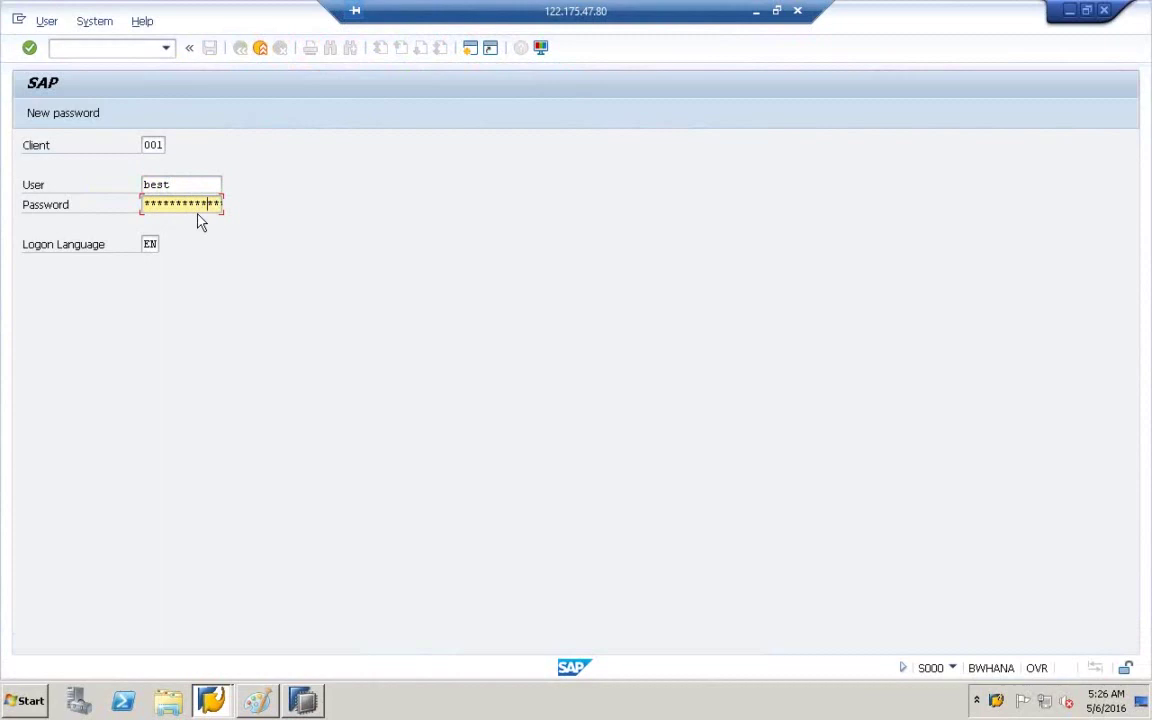
key("Return")
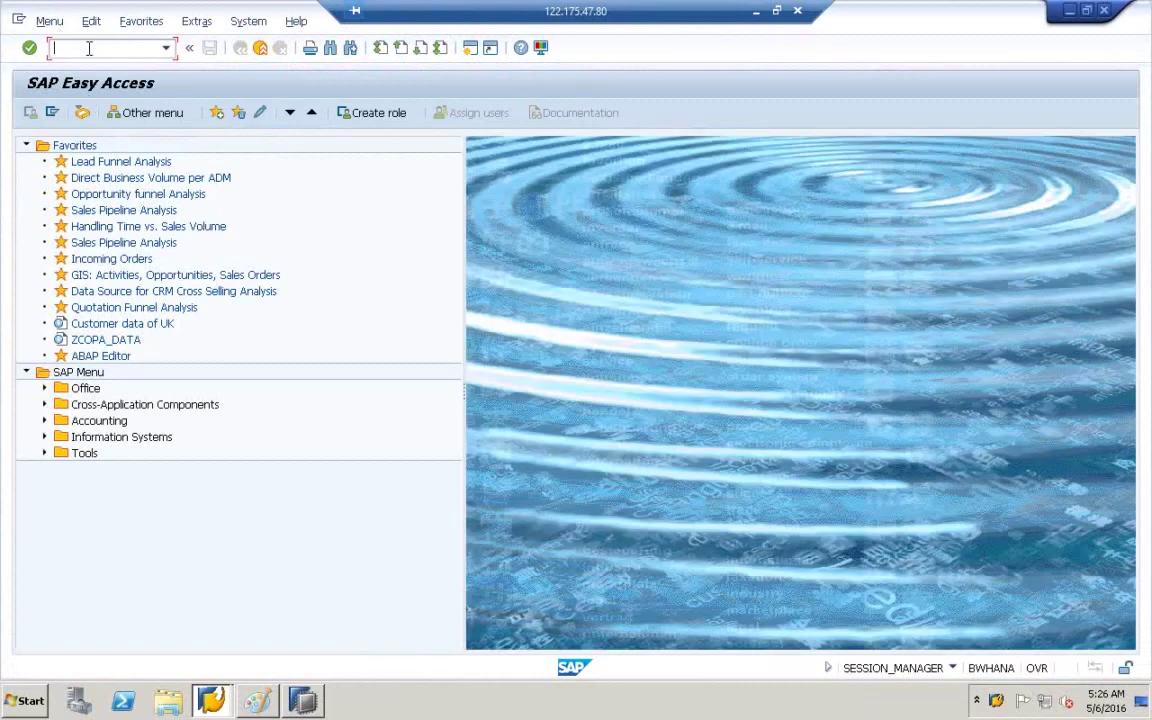
- Run transaction rsdd_hm_publish from the command field, correcting a typo first
type("rsdd_hm_pu")
key("BackSpace")
key("BackSpace")
key("BackSpace")
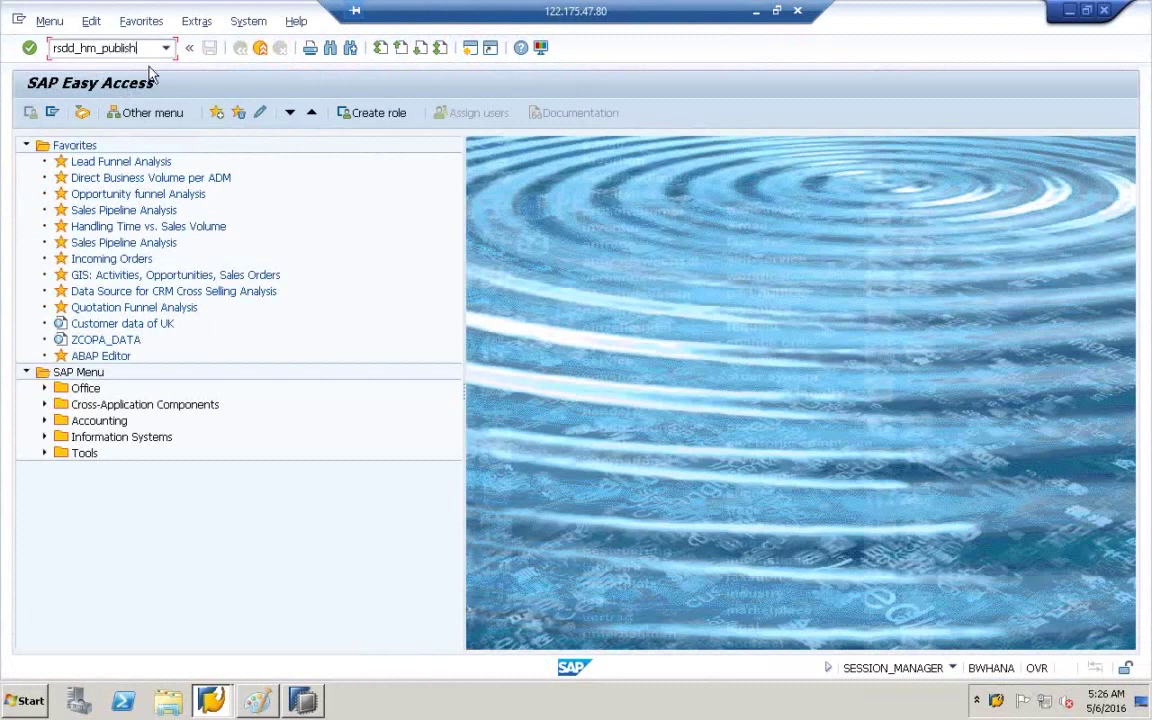
key("Return")
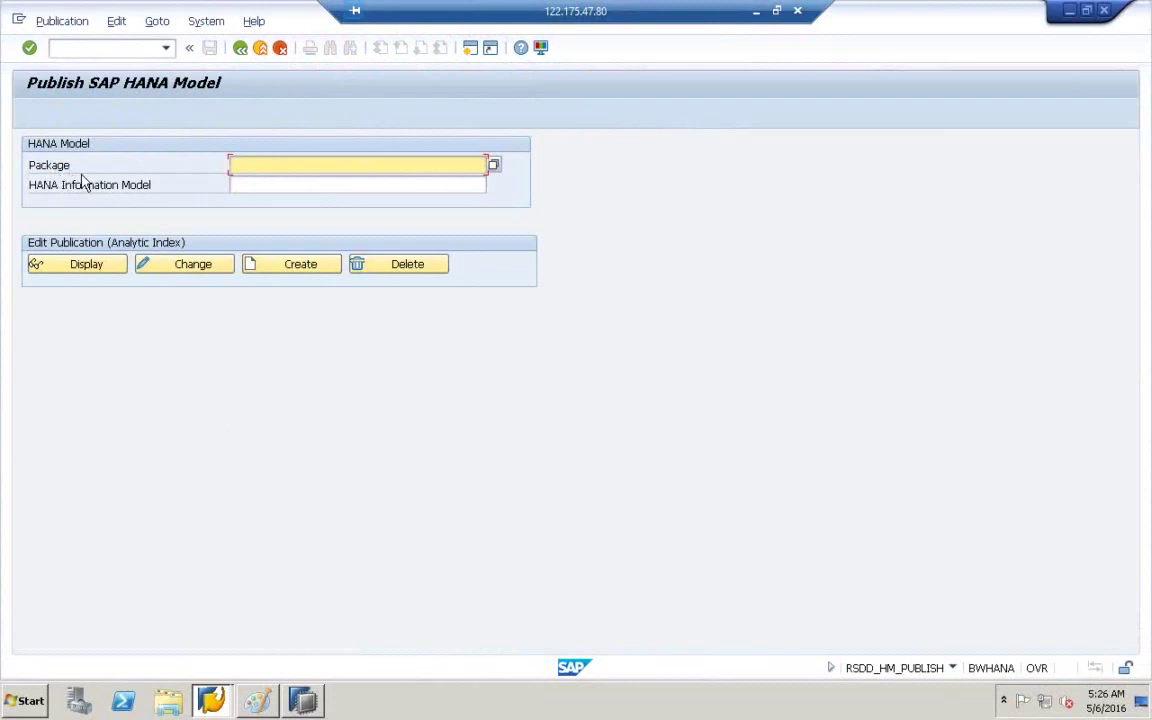
left_click(494, 166)
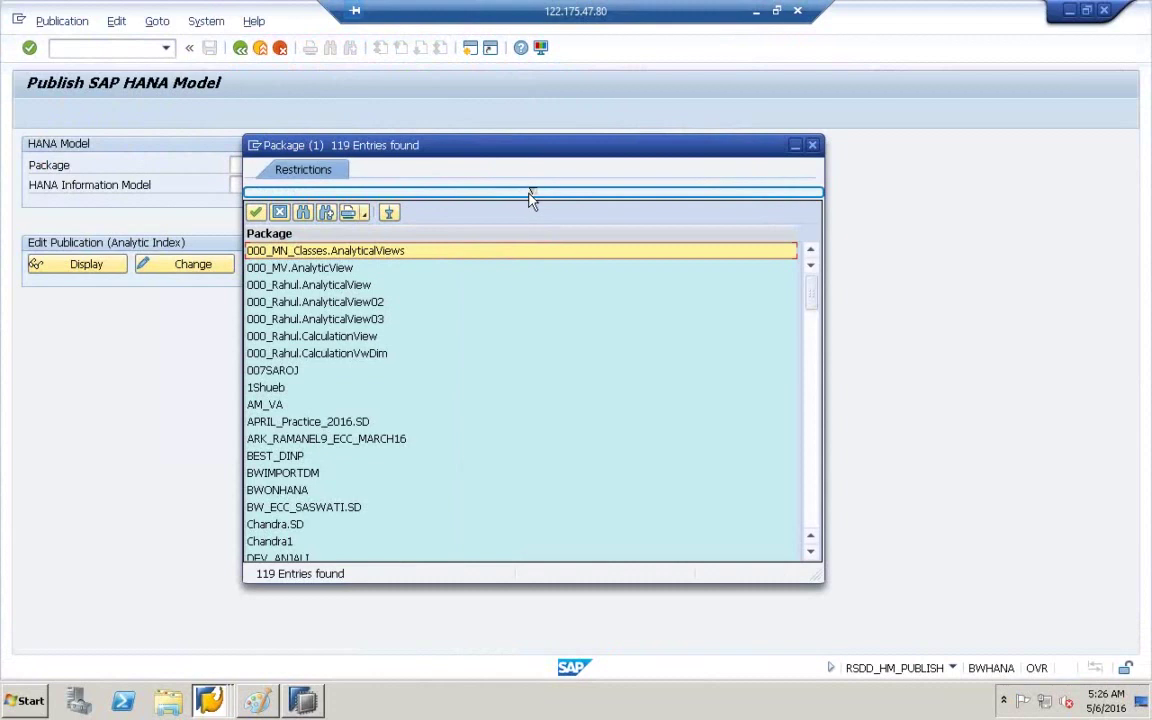
left_click(304, 215)
type("bwonhana9")
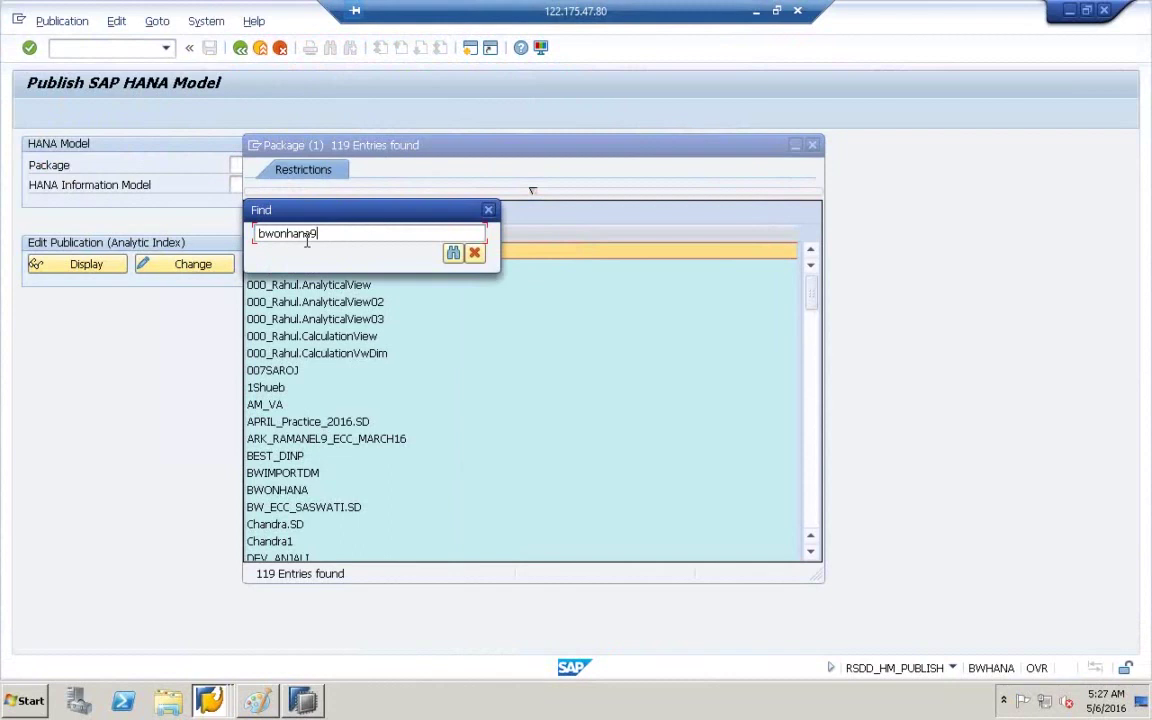
left_click(453, 253)
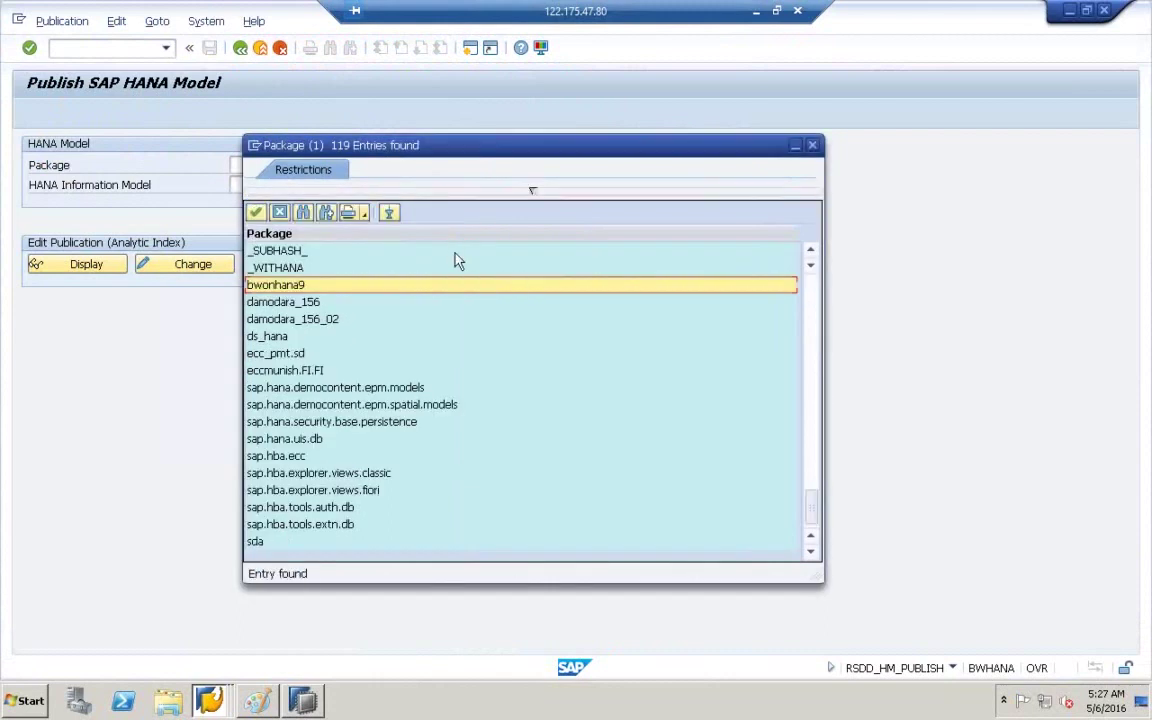
double_click(280, 289)
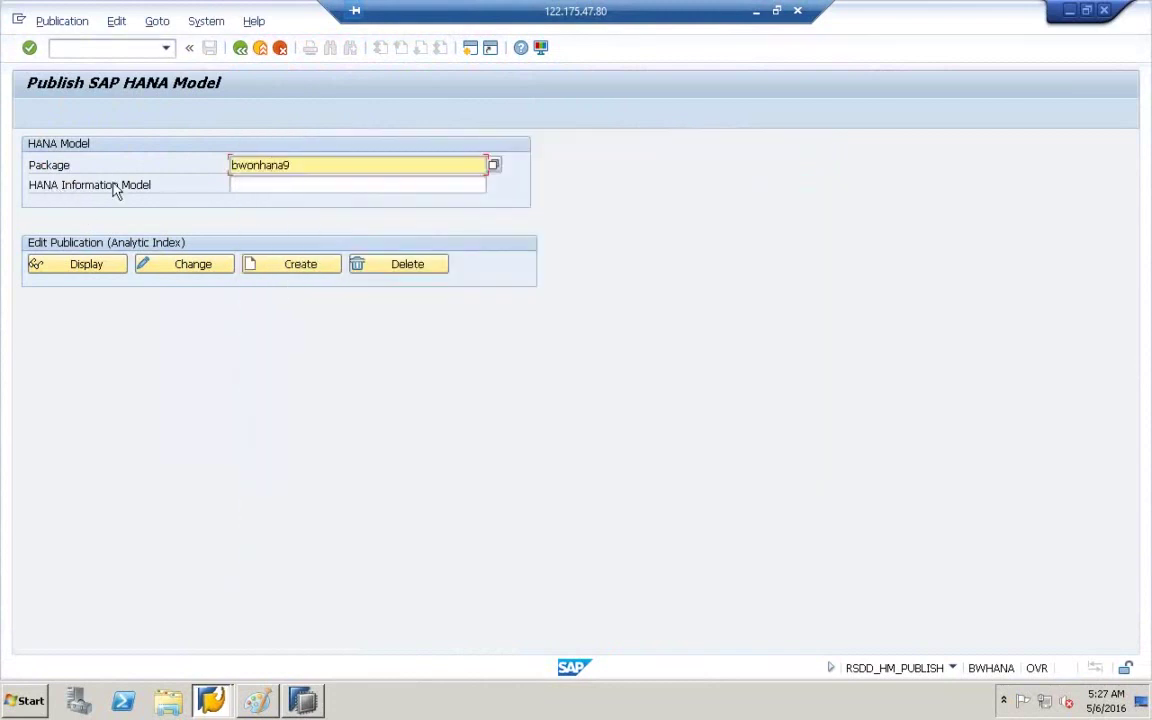
- Choose ZCOPATABLE9 from bwonhana9's models as the HANA Information Model
left_click(283, 184)
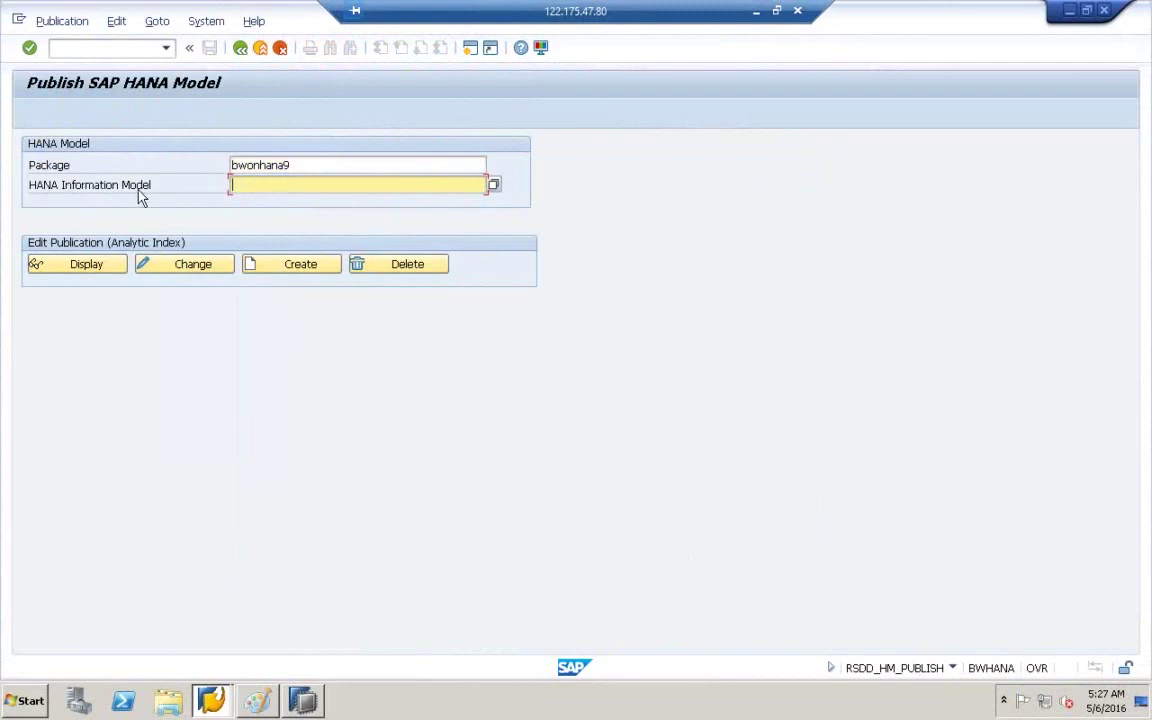
left_click(493, 187)
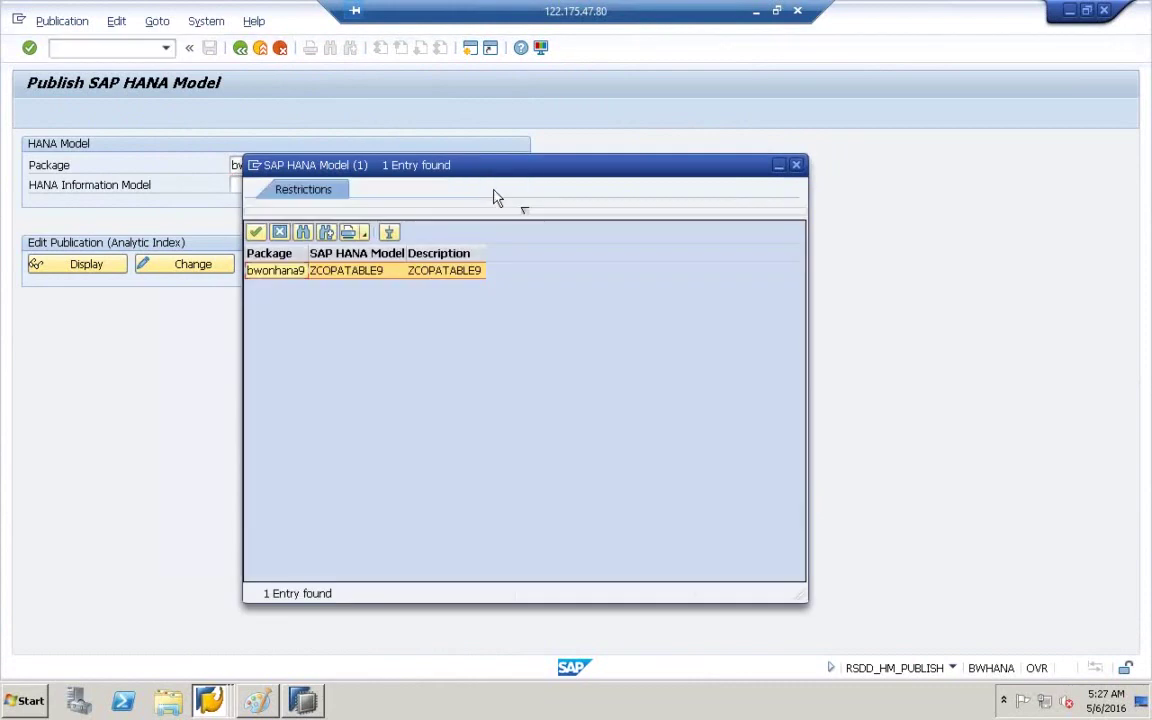
double_click(320, 279)
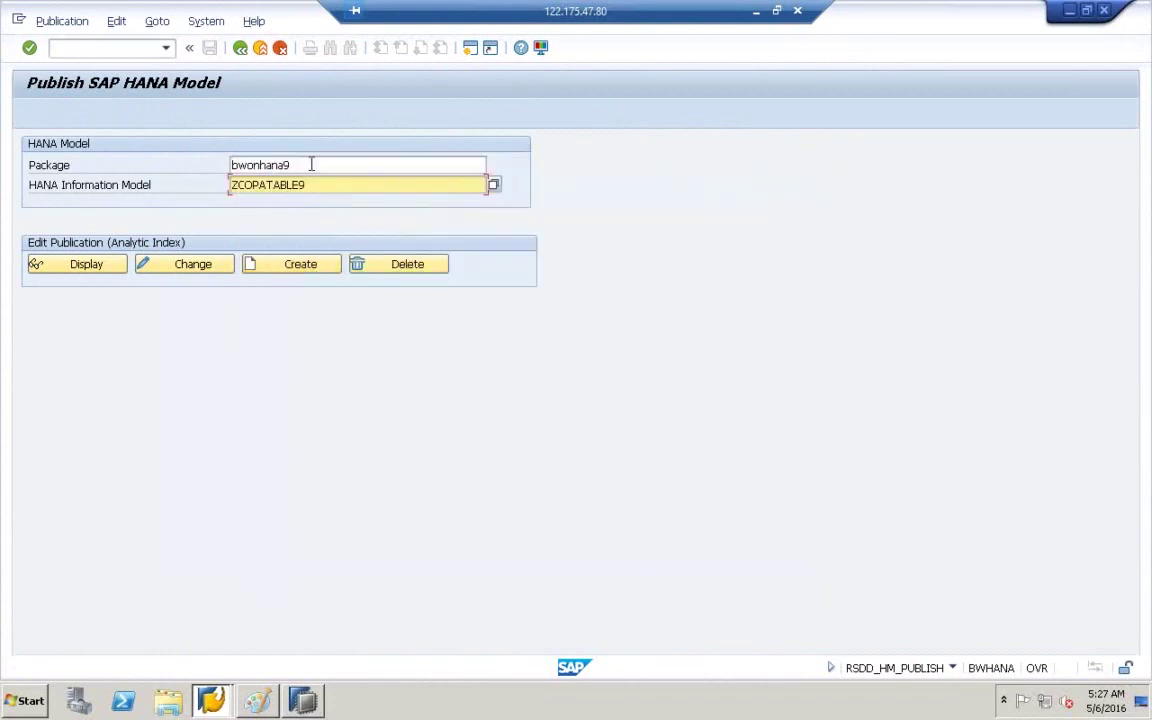
left_click(311, 164)
left_click(312, 185)
left_click(288, 272)
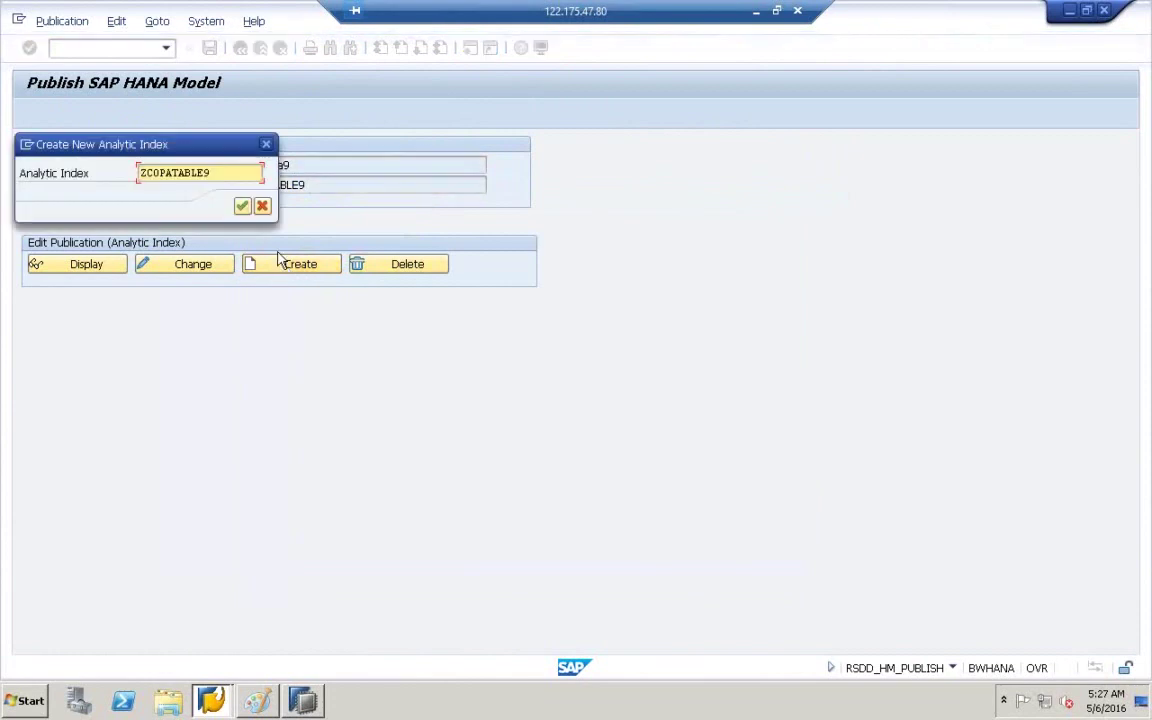
left_click(243, 207)
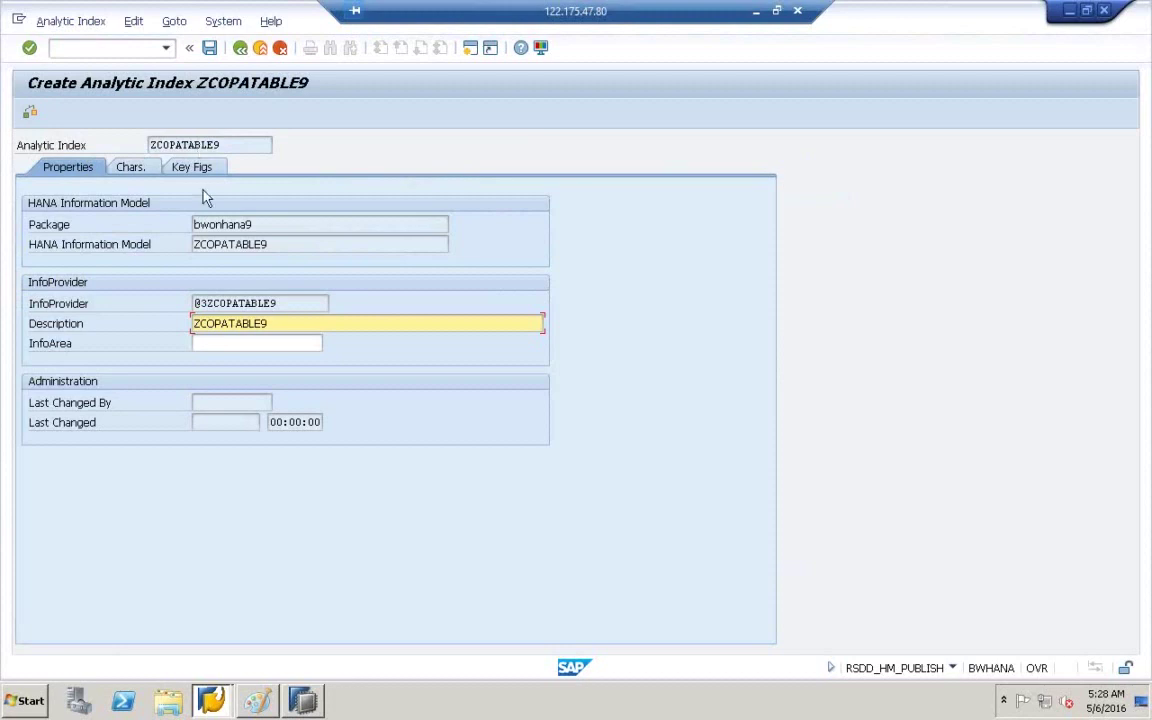
left_click(261, 704)
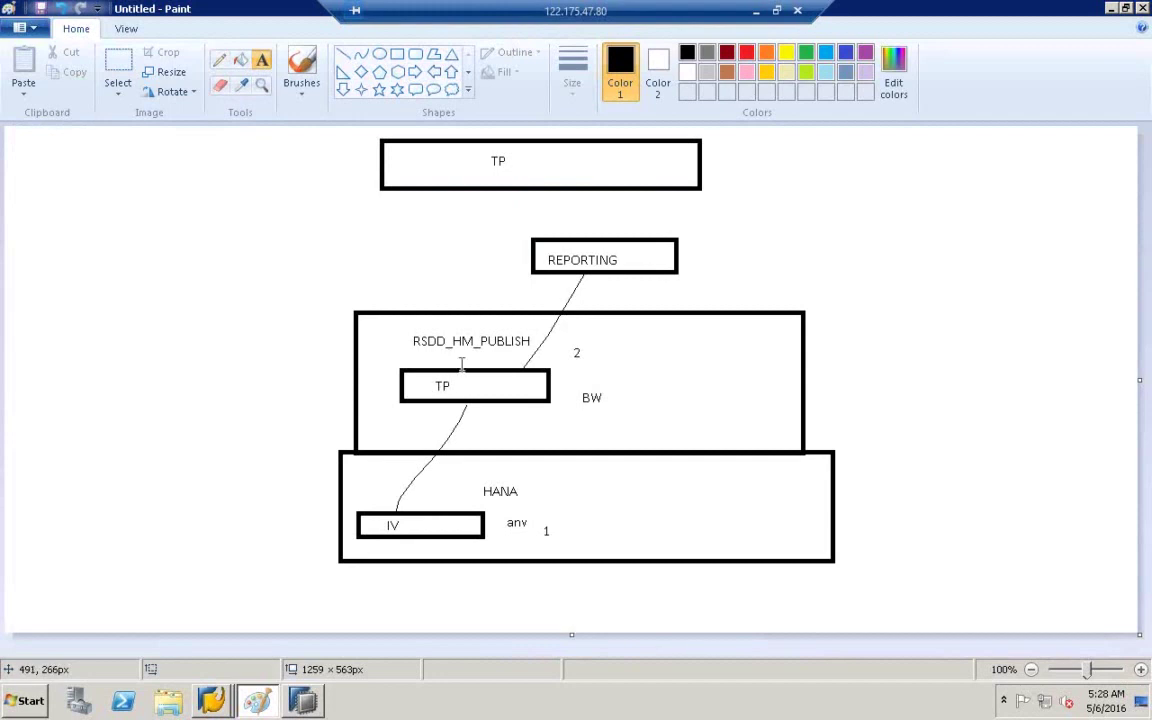
- Add the label 'se11' to the left of the TP box in BW
left_click(248, 384)
type("se11")
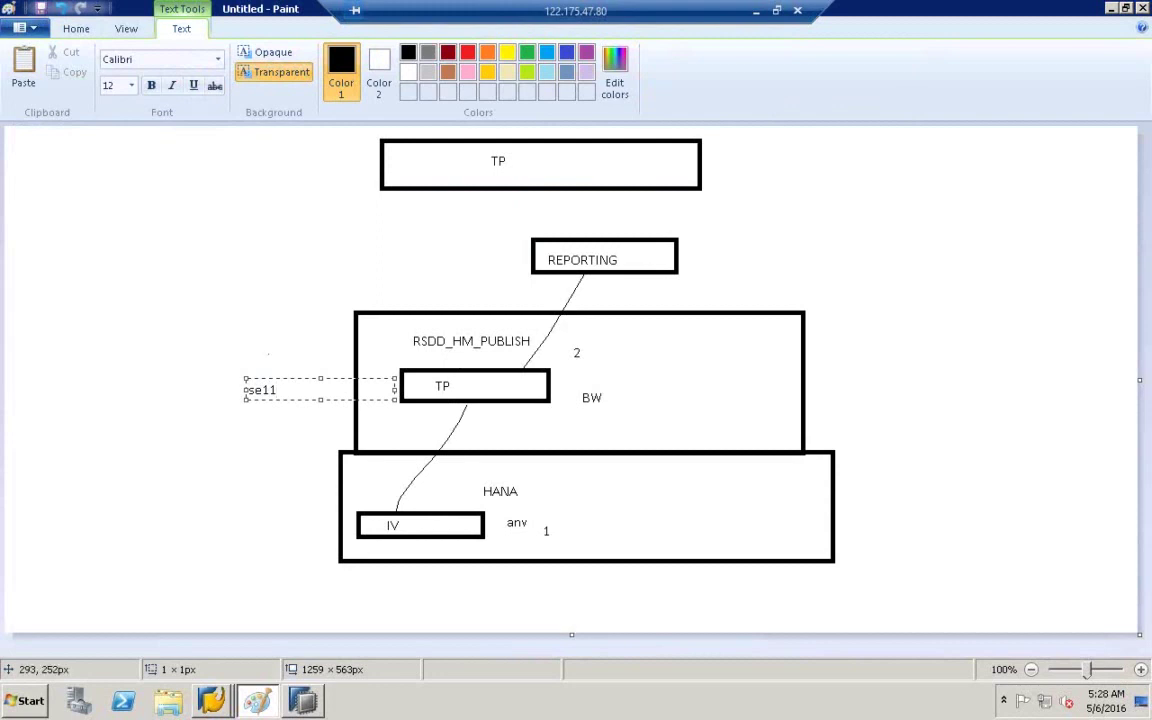
left_click(270, 356)
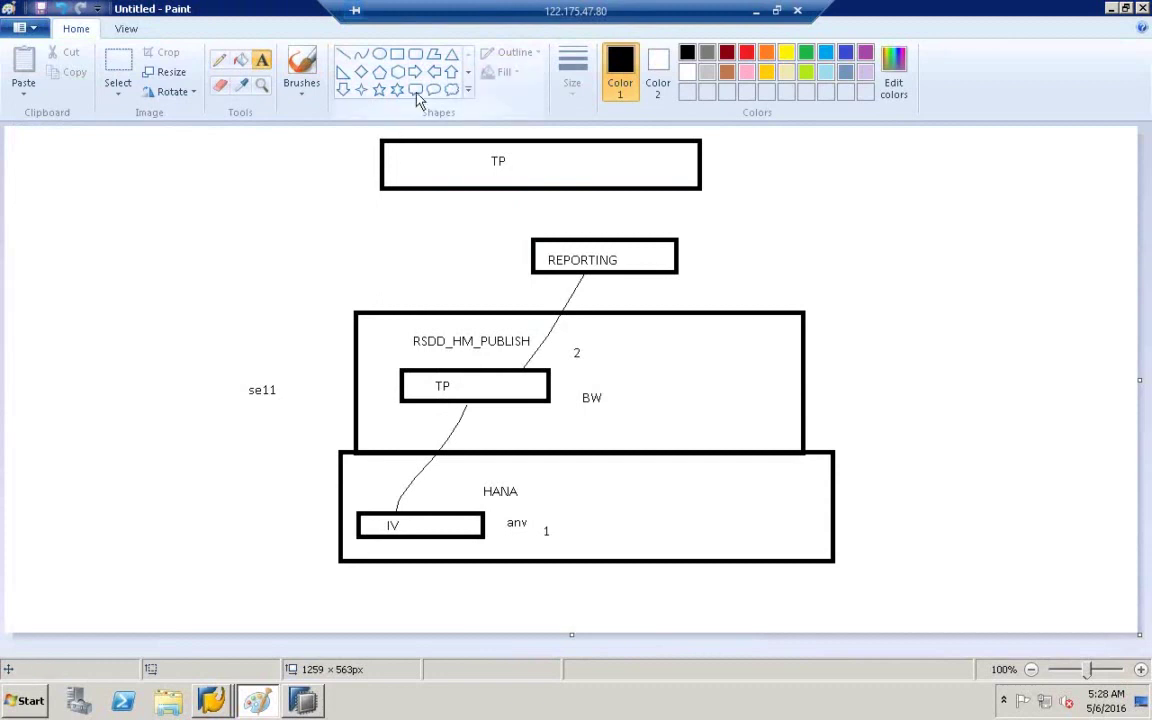
- Draw a small rectangle at the canvas's left edge and label it 'dev' underneath
left_click(398, 56)
left_click_drag(20, 241, 113, 300)
left_click(262, 44)
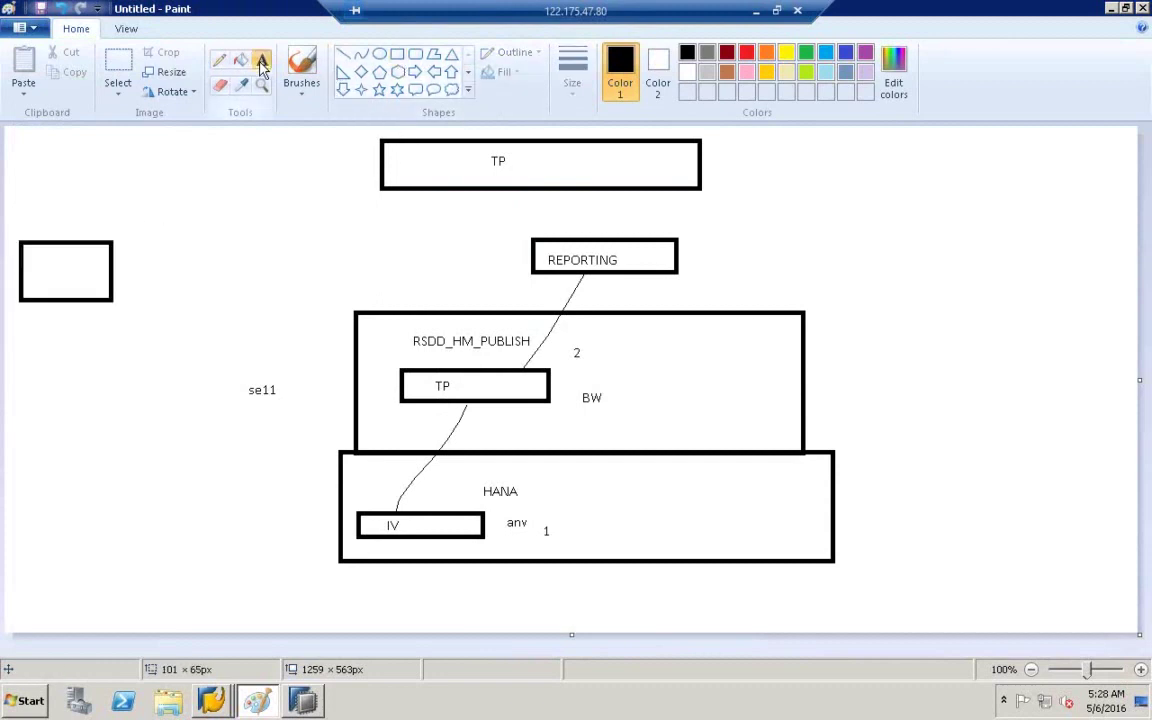
left_click(46, 318)
type("dev")
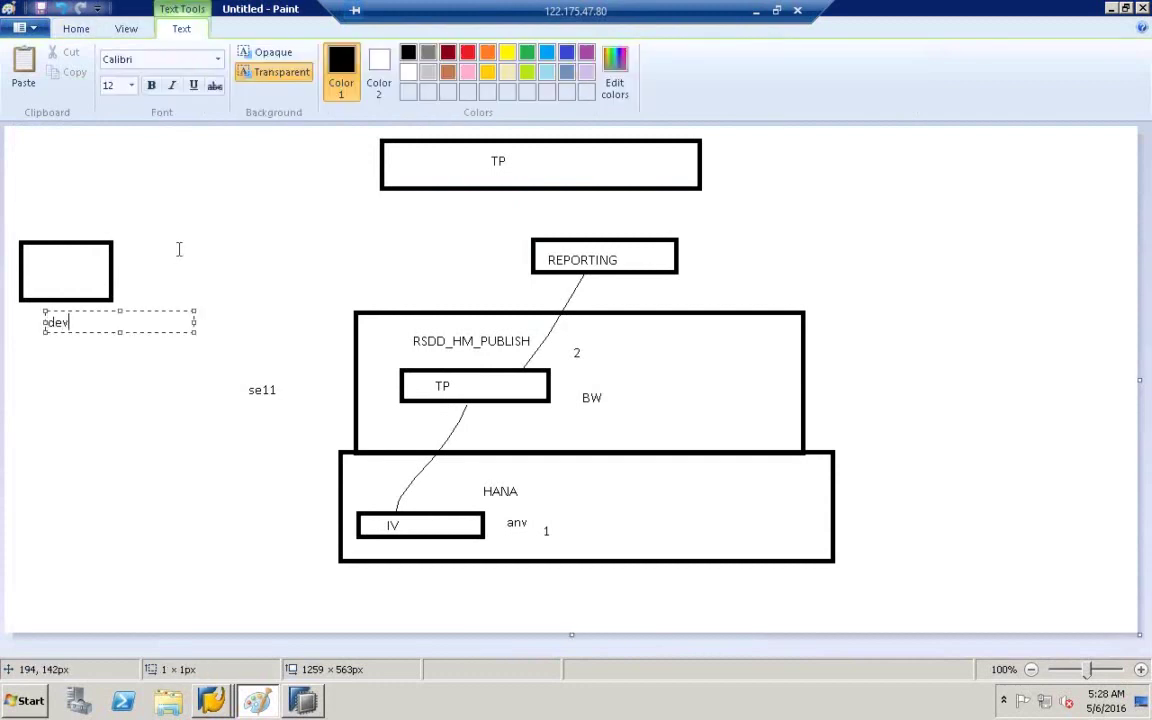
left_click(177, 249)
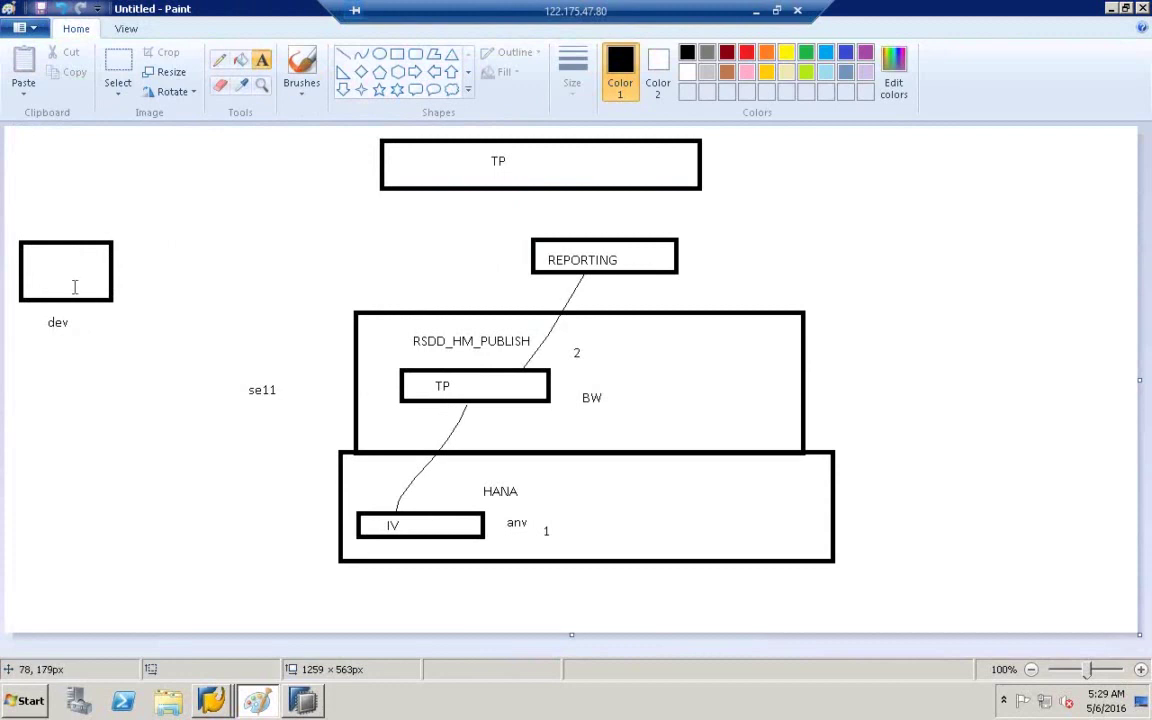
- Cut the 'dev' label below the small box from the canvas
left_click(118, 72)
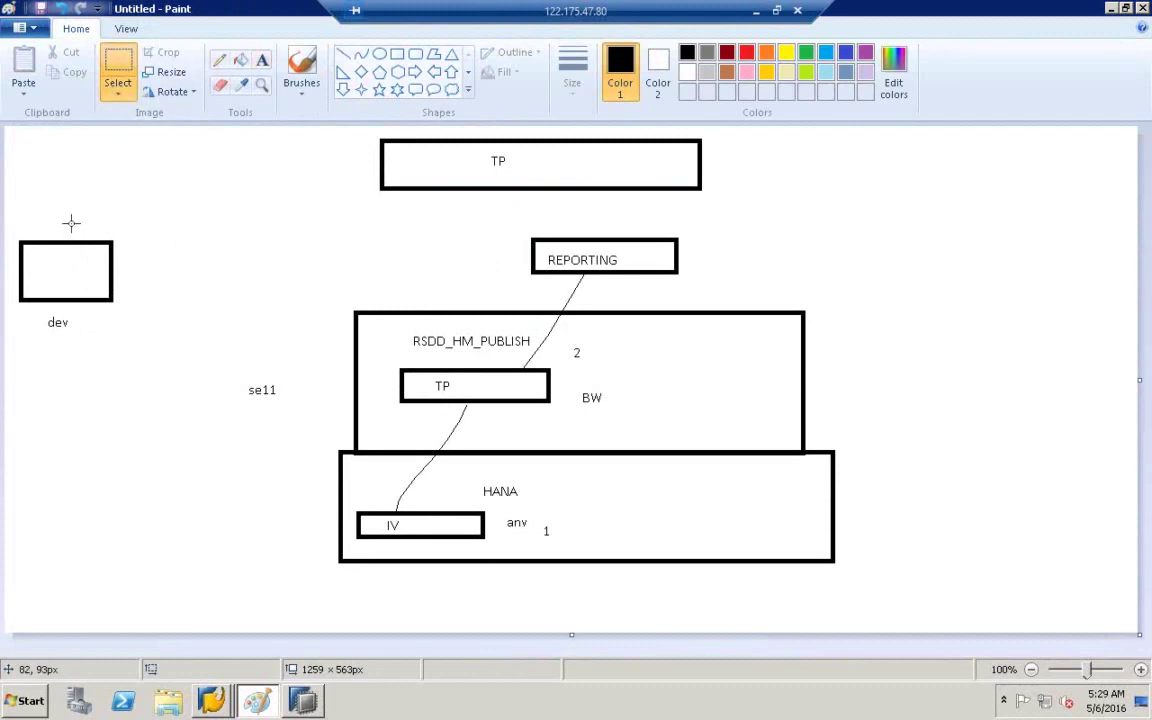
left_click_drag(37, 313, 105, 341)
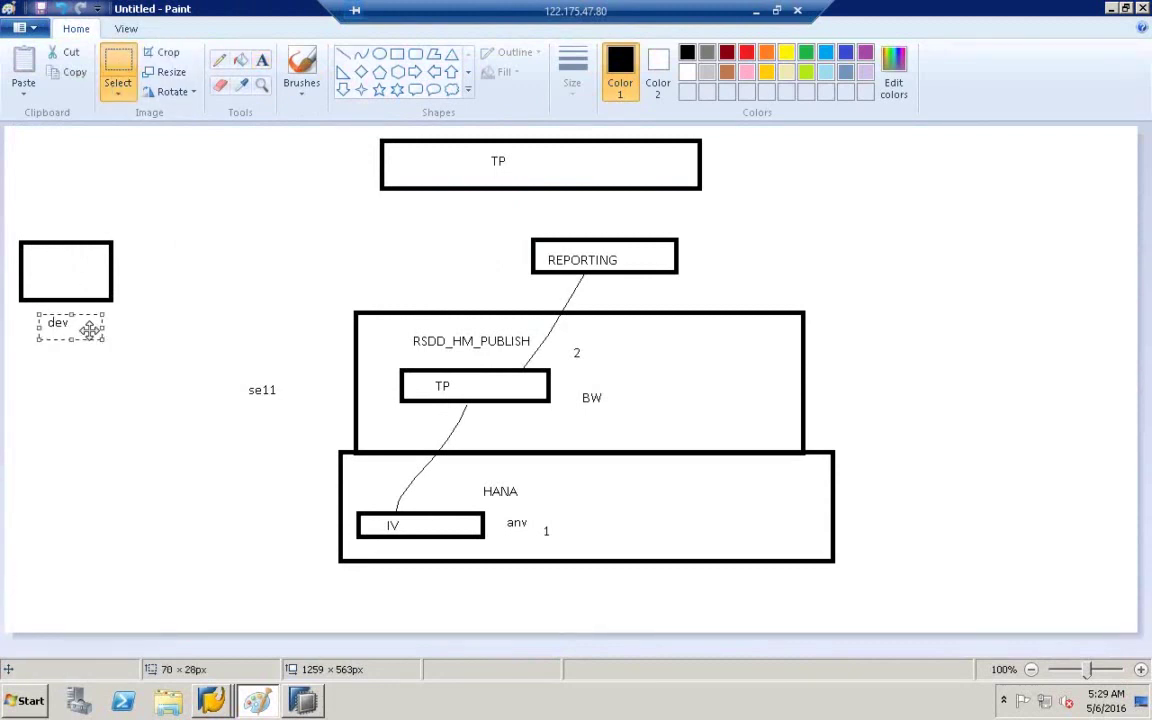
right_click(90, 330)
left_click(118, 340)
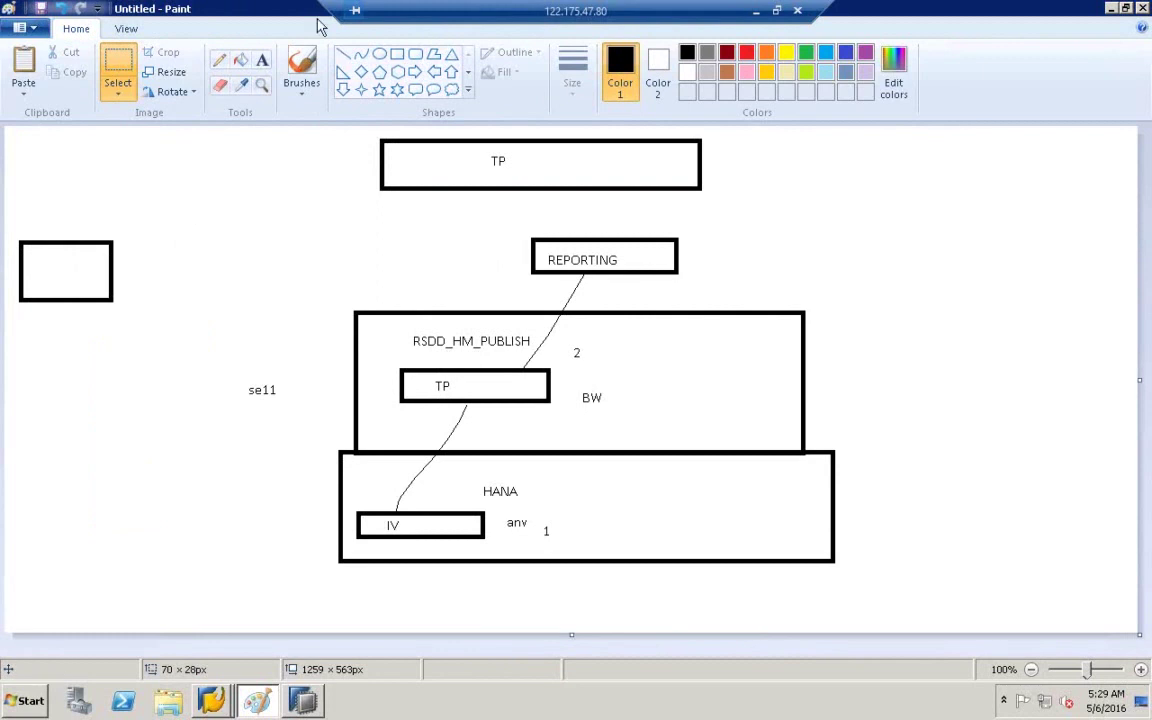
- Label the small box 'prd' on its right side
left_click(262, 59)
left_click(124, 243)
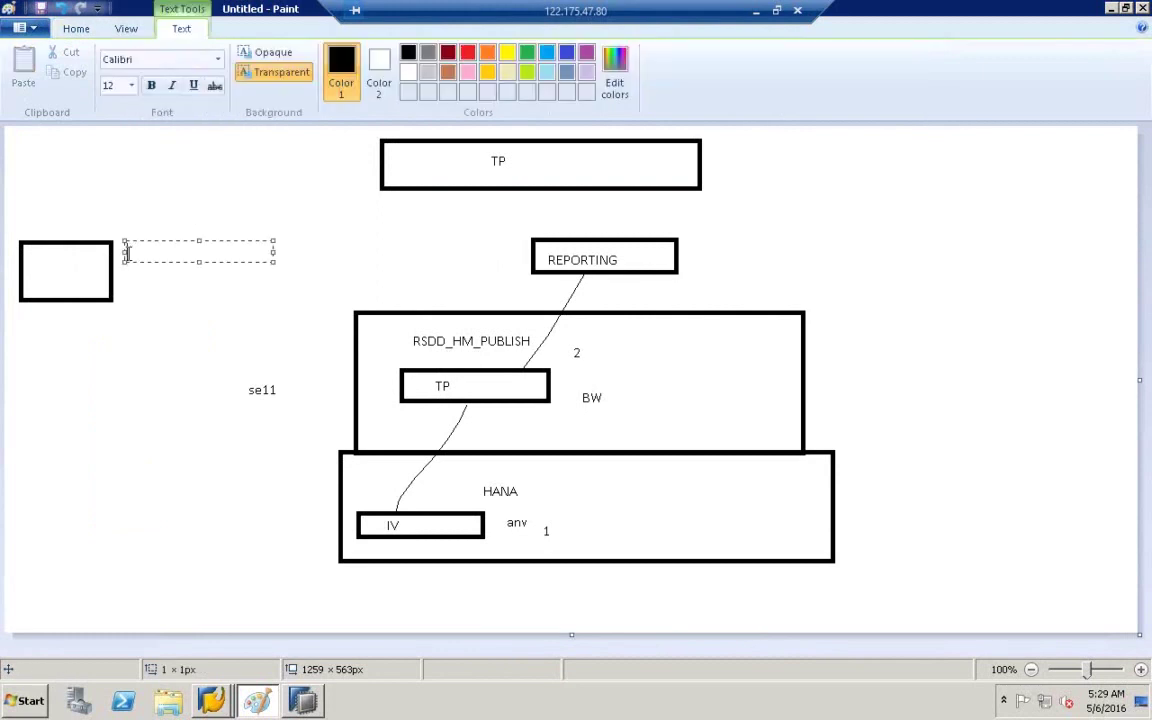
type("prd")
left_click(204, 190)
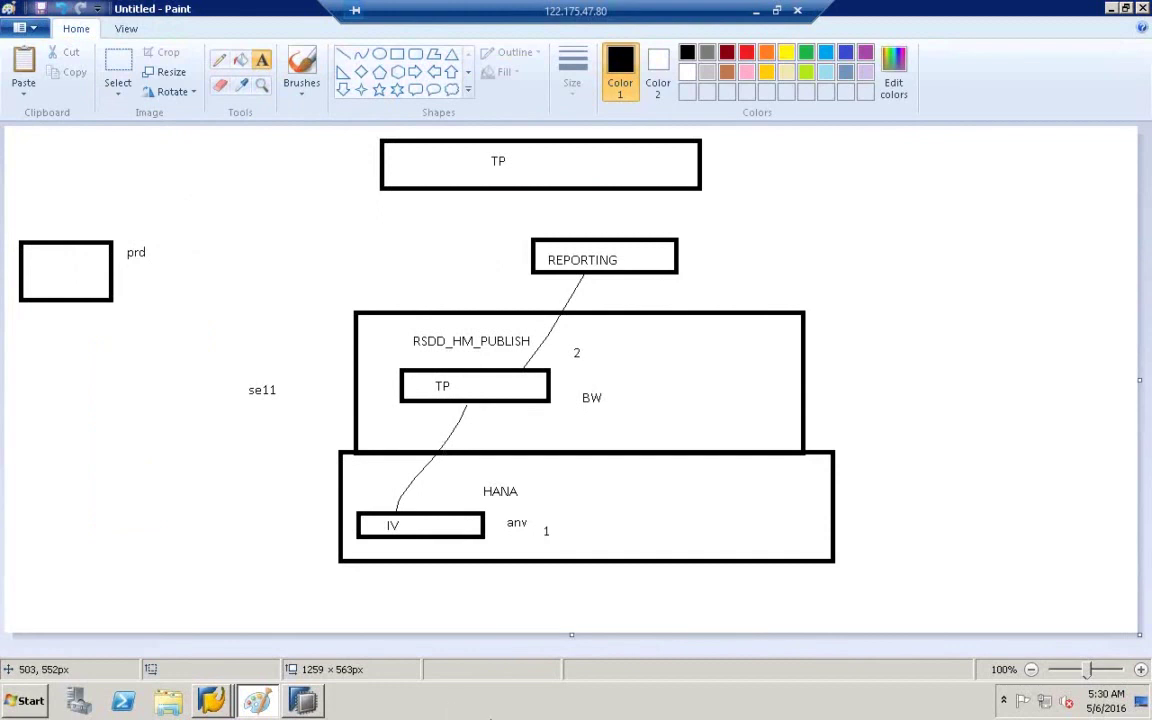
mouse_move(212, 700)
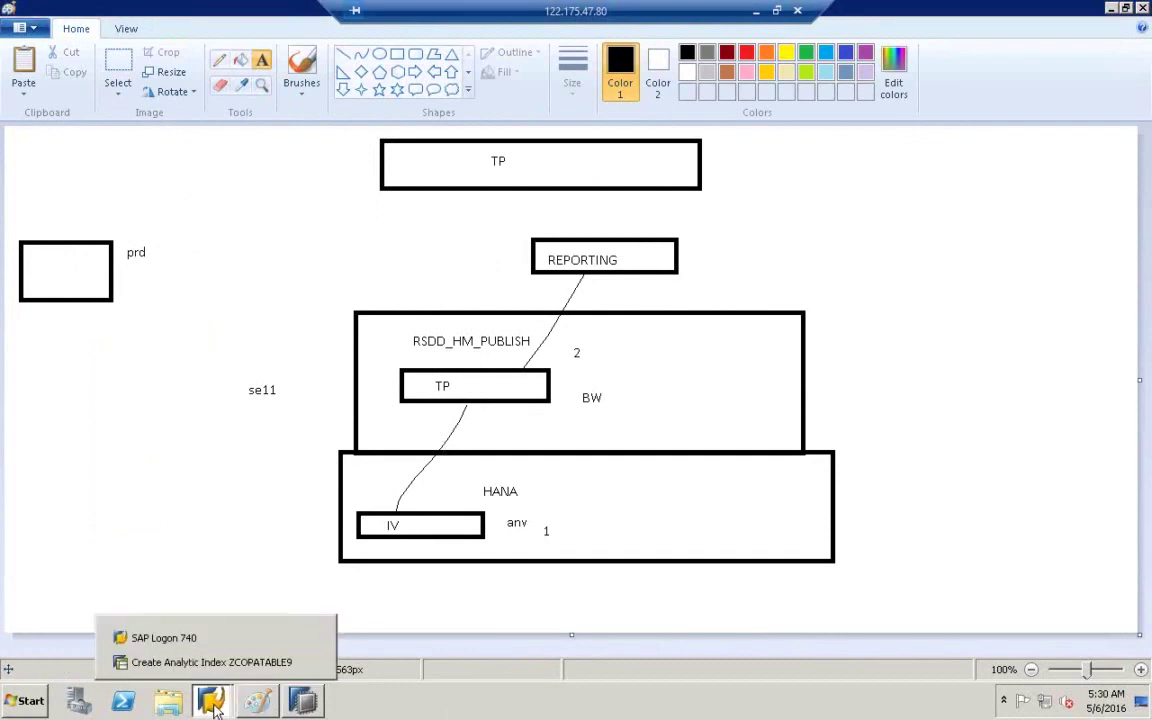
left_click(215, 662)
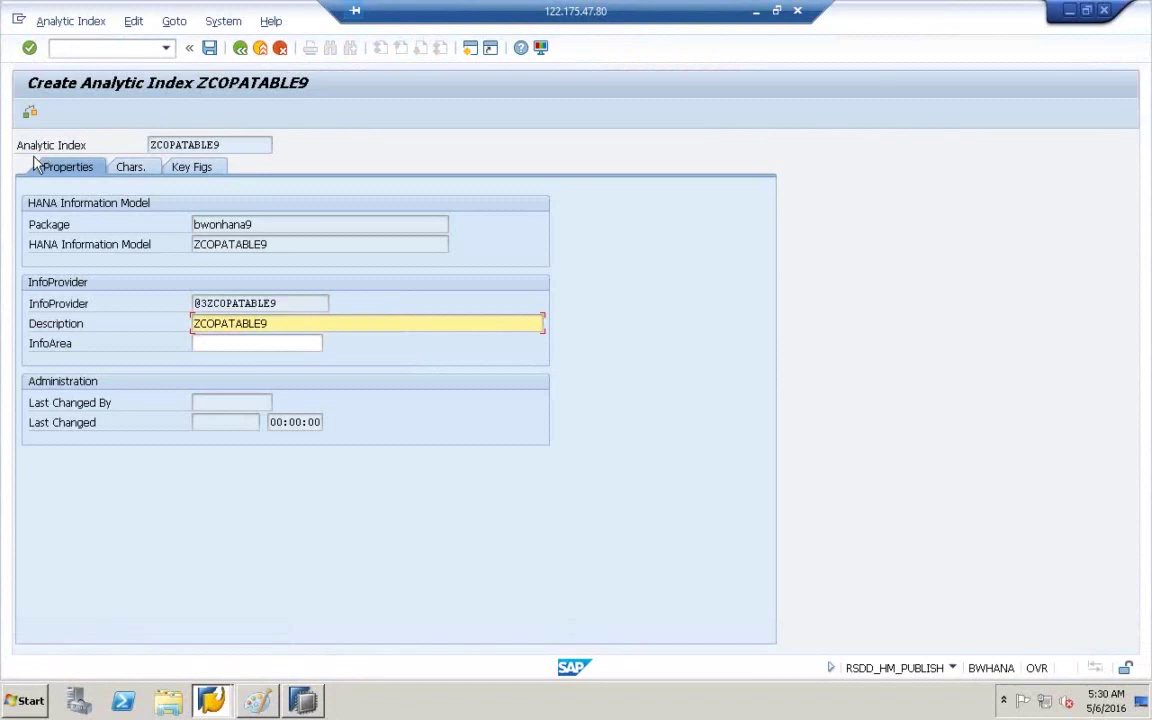
left_click_drag(216, 133, 130, 135)
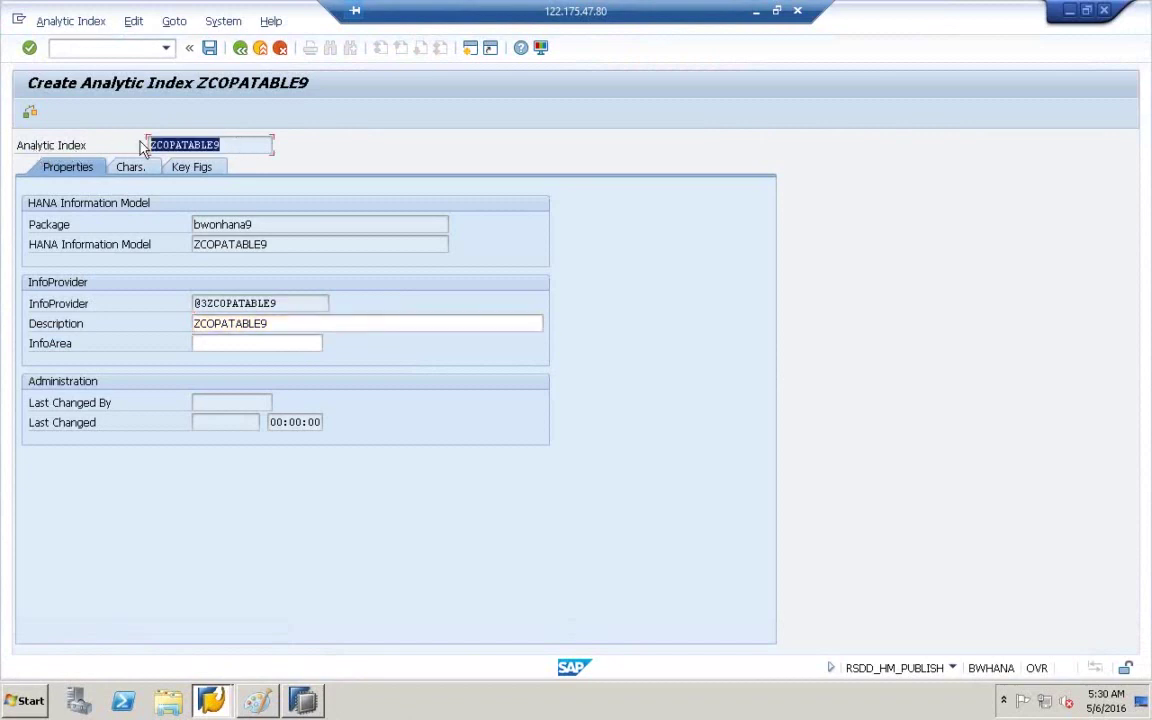
left_click(213, 140)
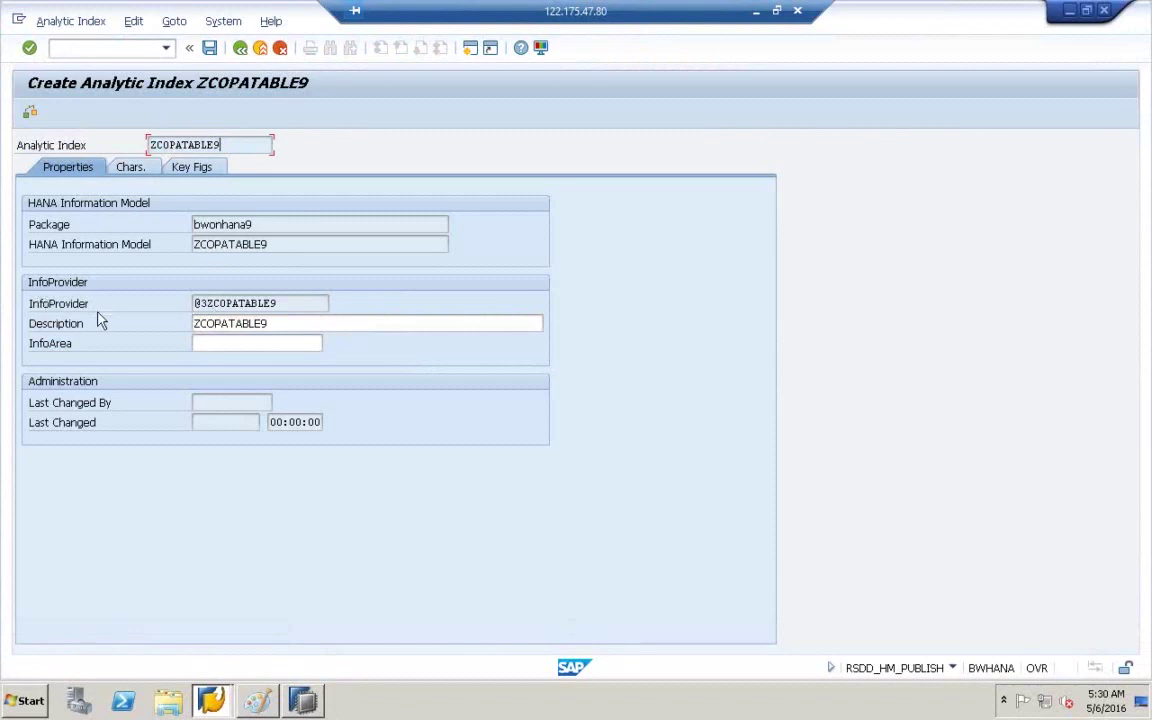
left_click(197, 303)
left_click_drag(207, 303, 196, 305)
left_click(285, 303)
left_click_drag(294, 303, 115, 287)
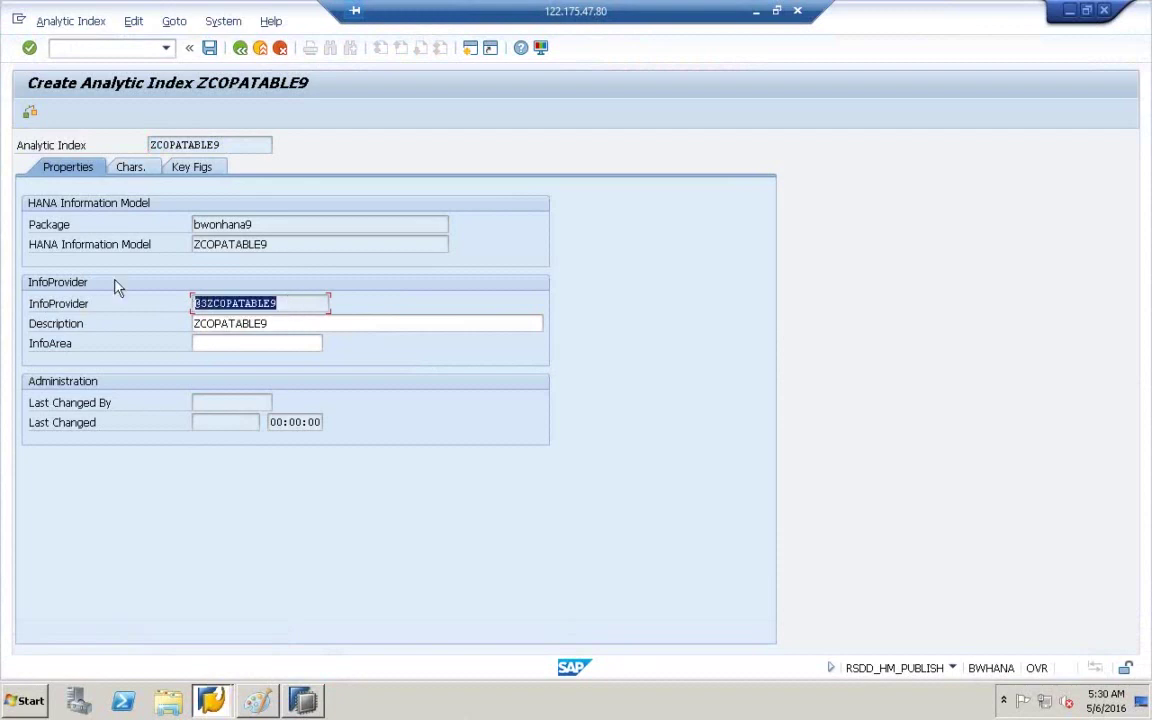
left_click(259, 701)
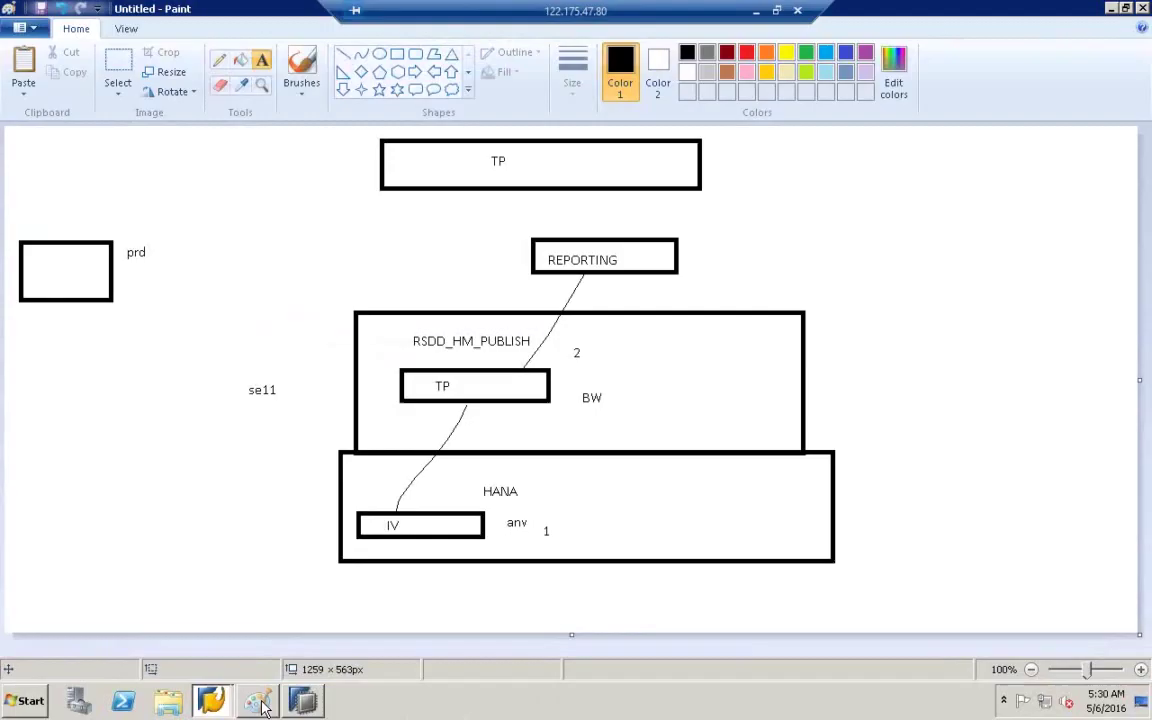
left_click(613, 383)
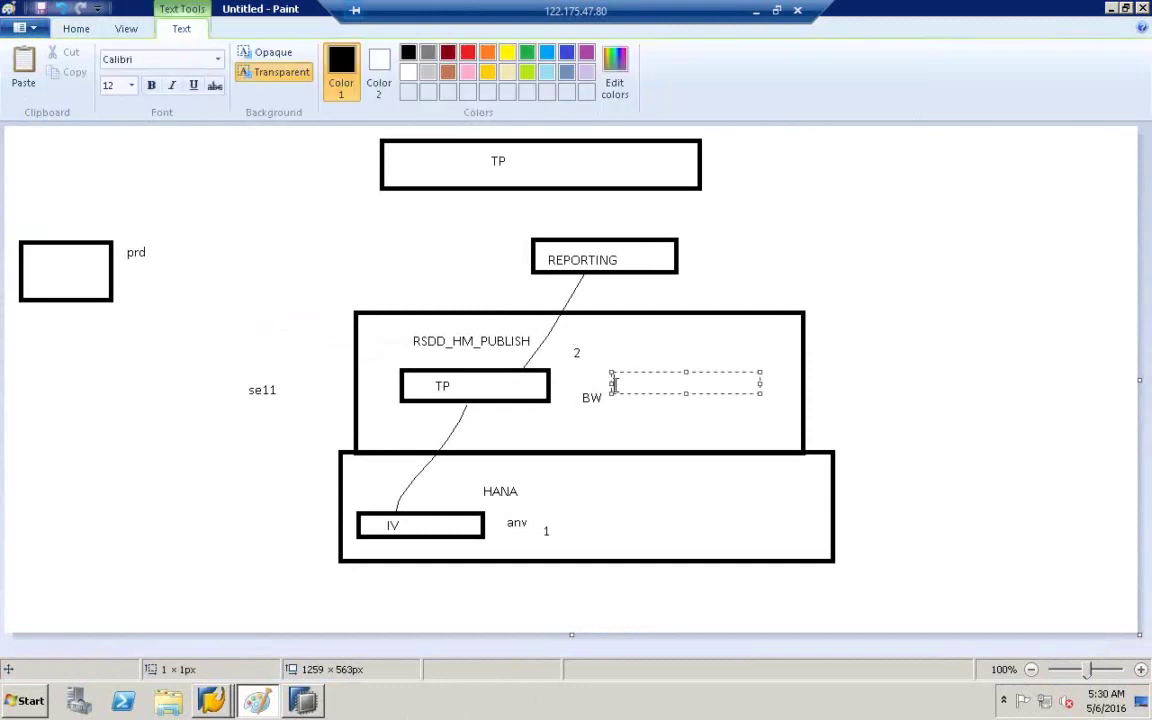
key("ctrl+v")
left_click(577, 496)
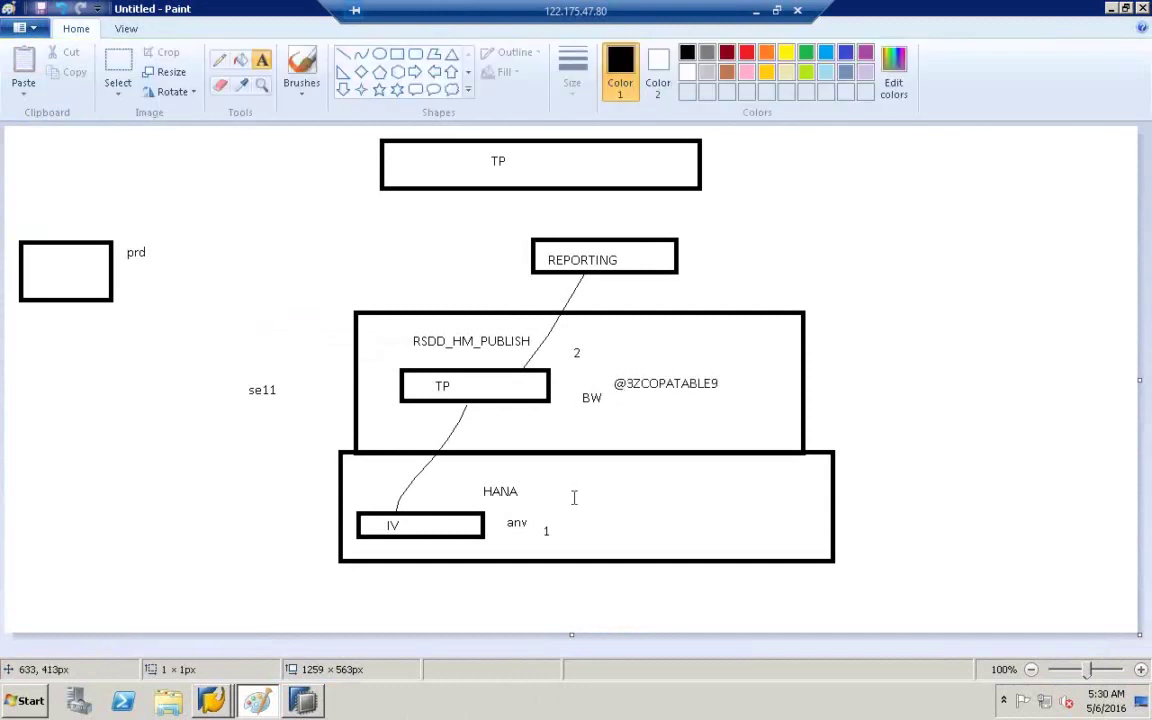
left_click(574, 497)
key("ctrl+v")
left_click_drag(596, 496, 571, 497)
key("BackSpace")
left_click(665, 514)
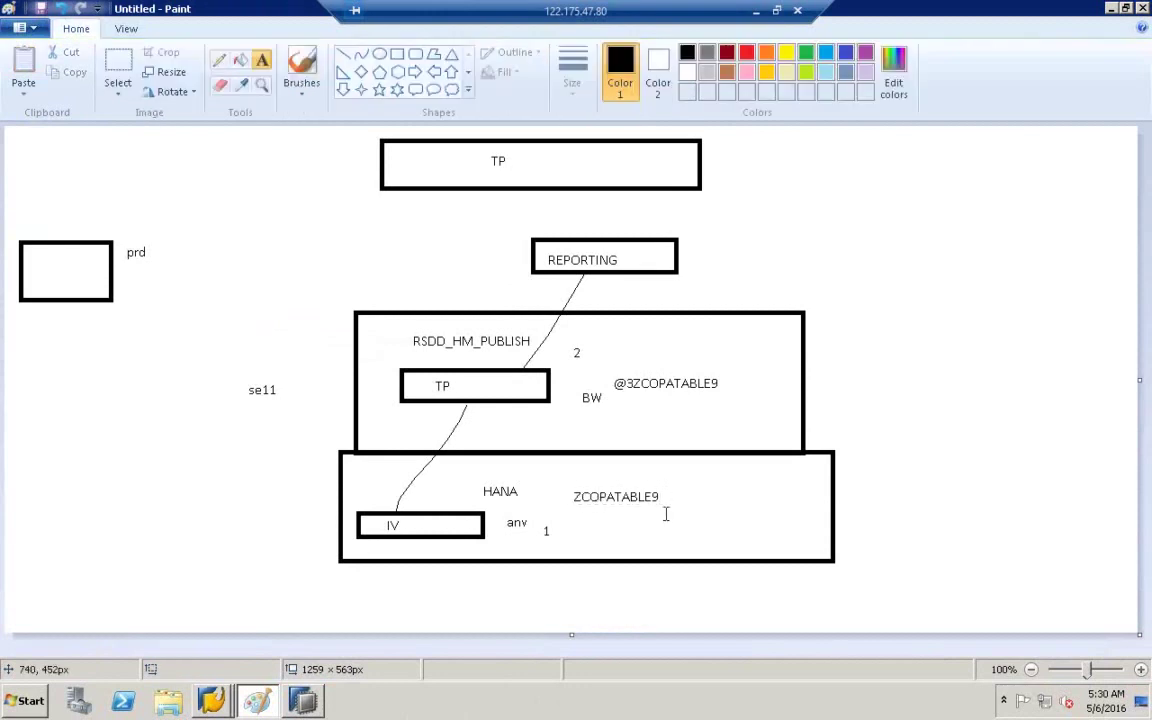
left_click(397, 54)
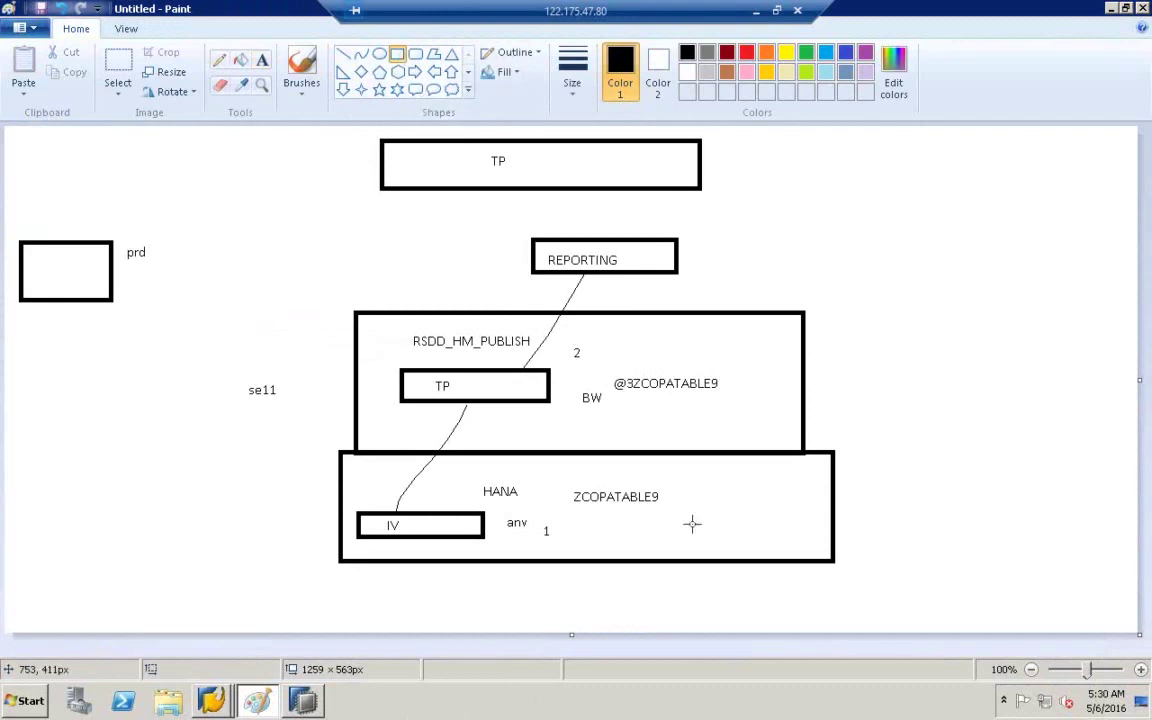
left_click_drag(569, 488, 678, 508)
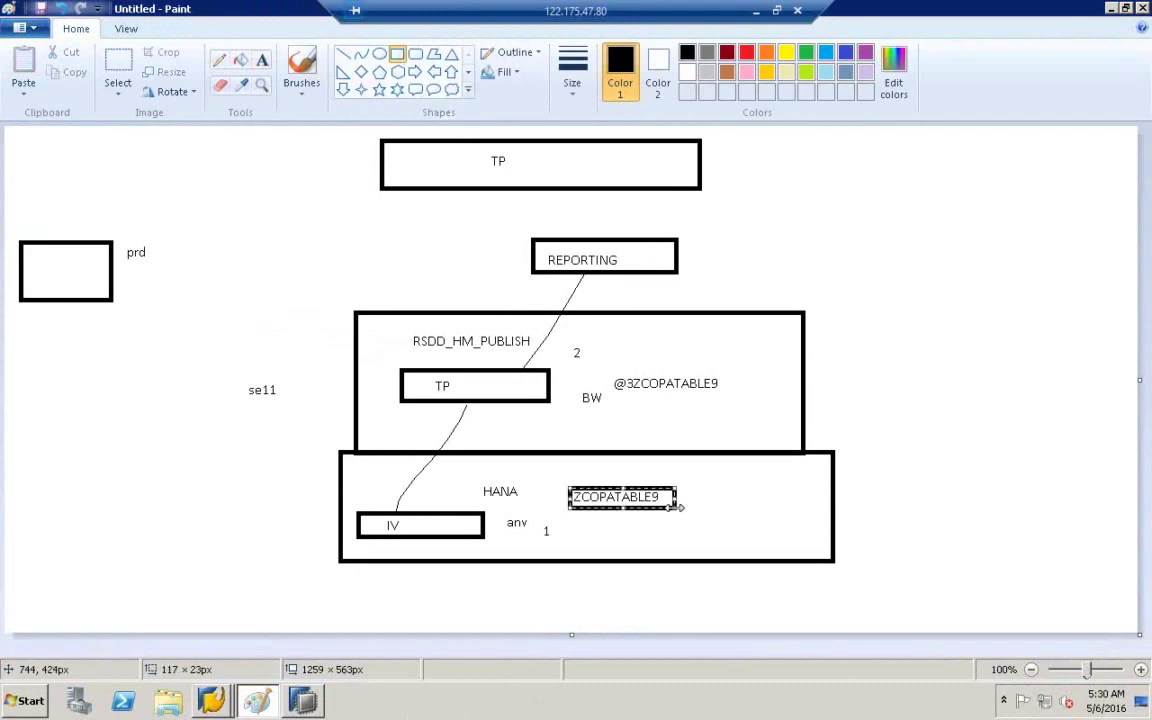
left_click_drag(611, 371, 731, 398)
left_click(740, 401)
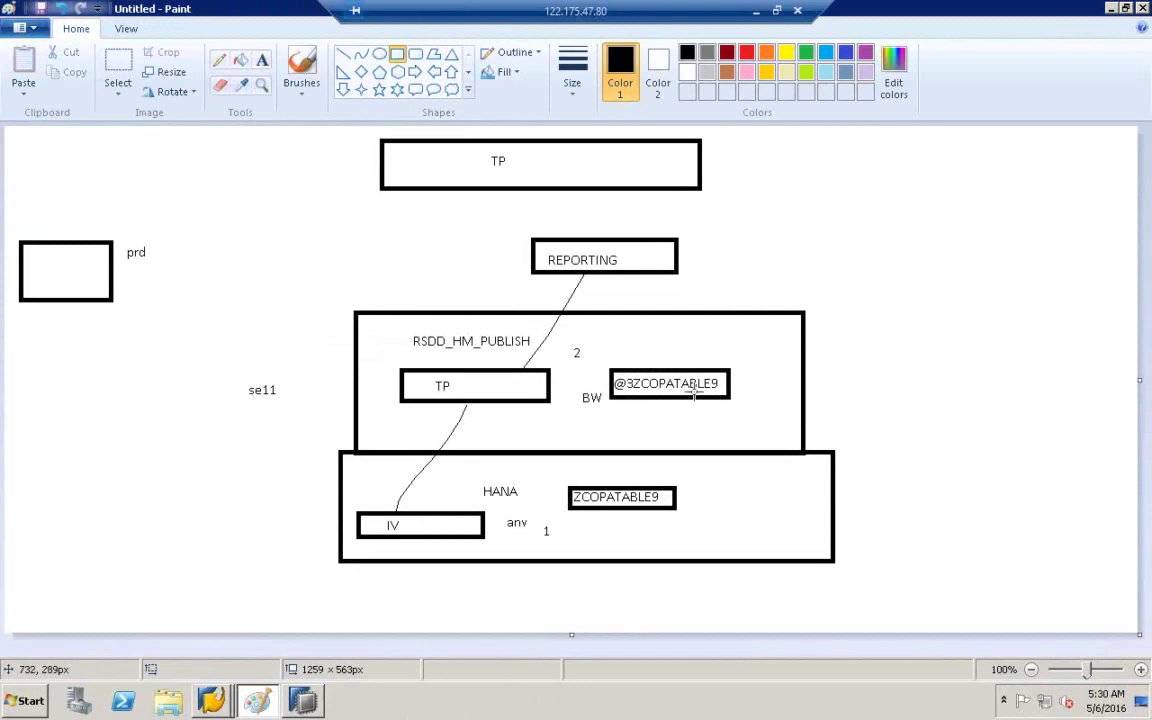
left_click(230, 697)
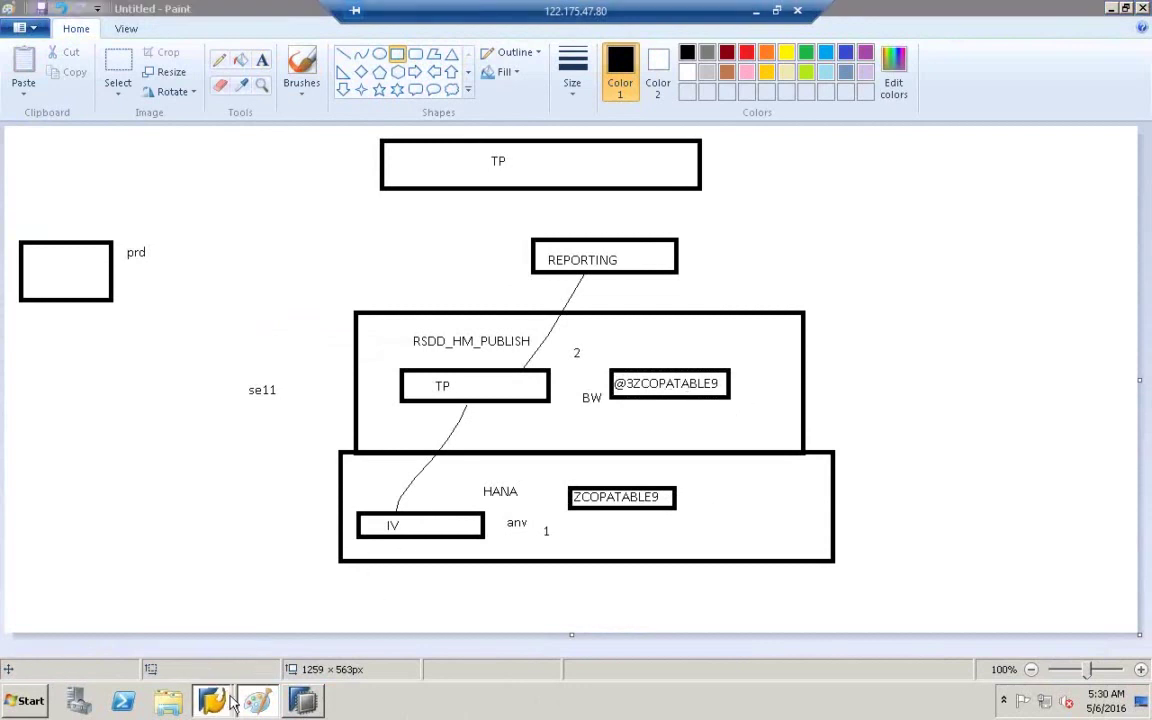
- Review characteristic BUKRS and key figures VV010 and VV070, then save analytic index ZCOPATABLE9
left_click(228, 660)
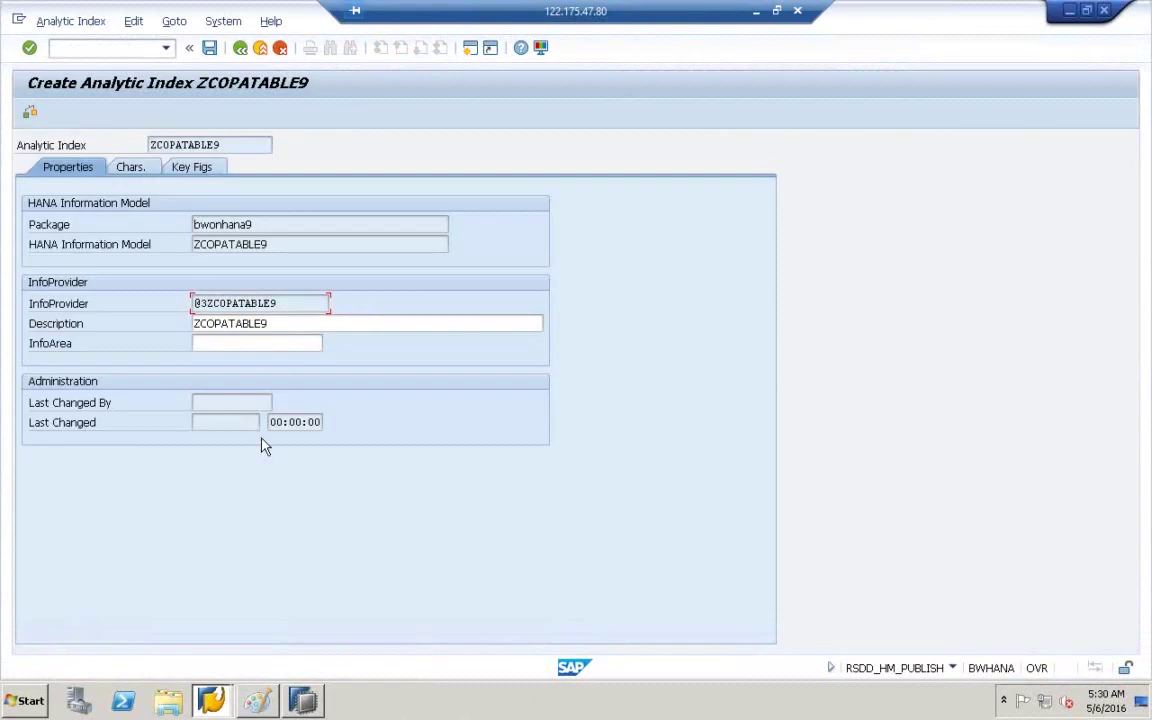
left_click(131, 168)
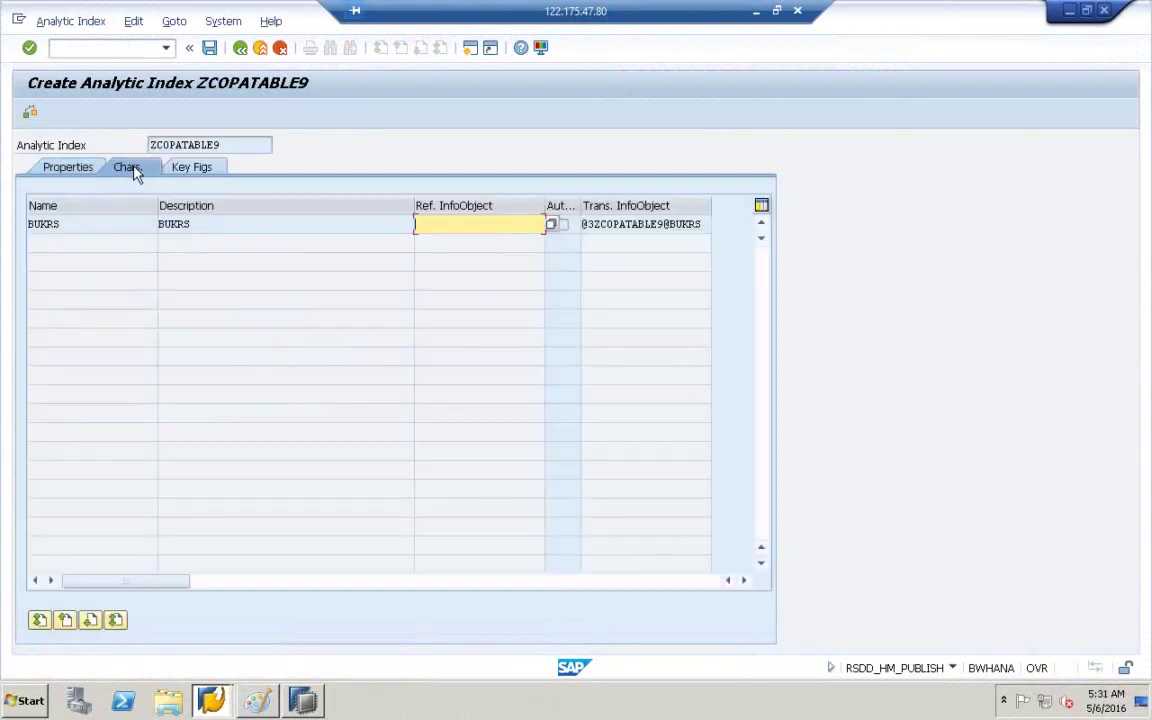
left_click(85, 228)
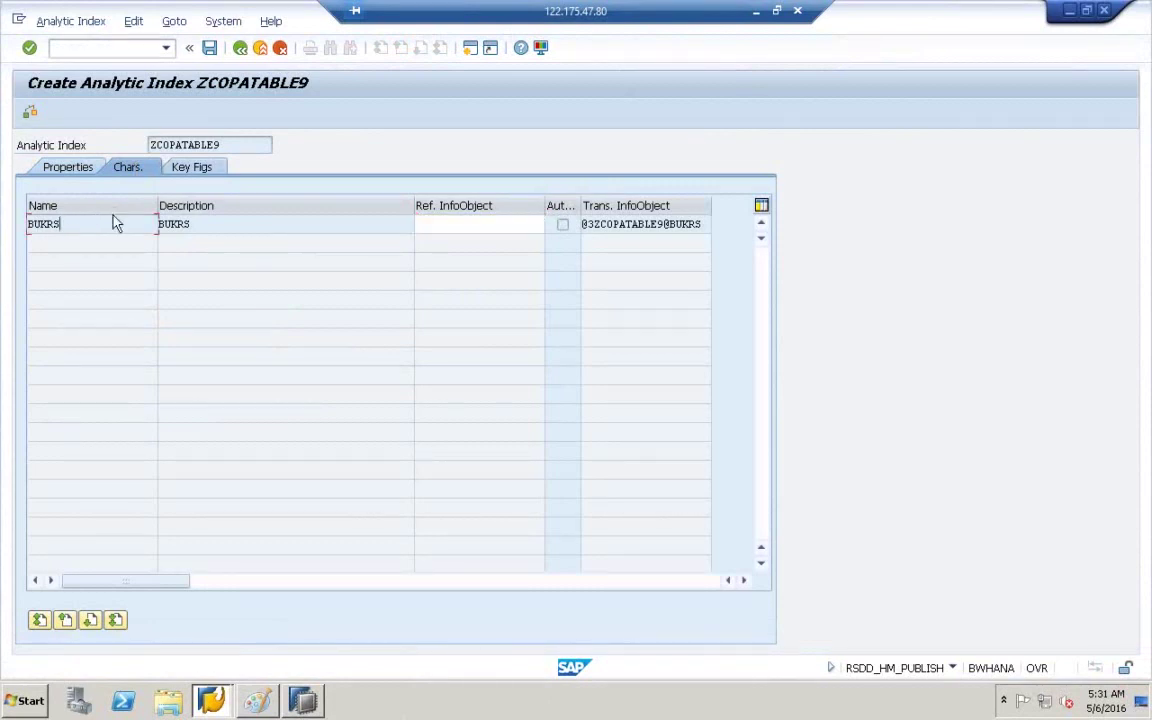
left_click(186, 173)
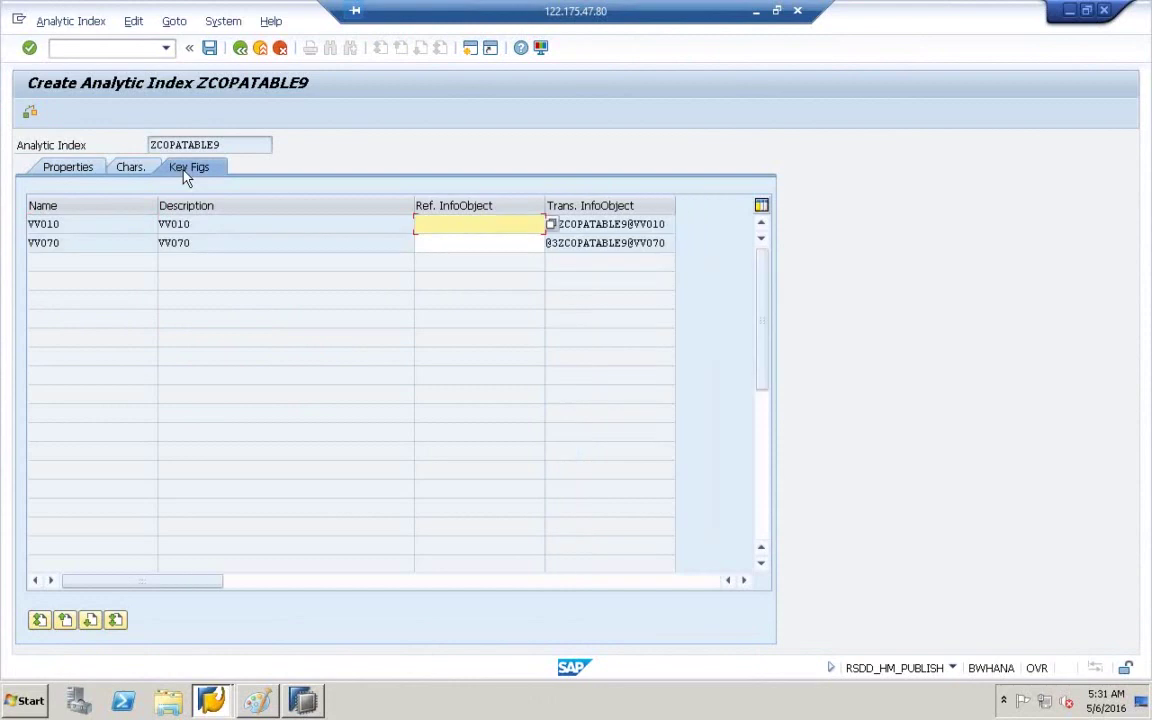
left_click(191, 225)
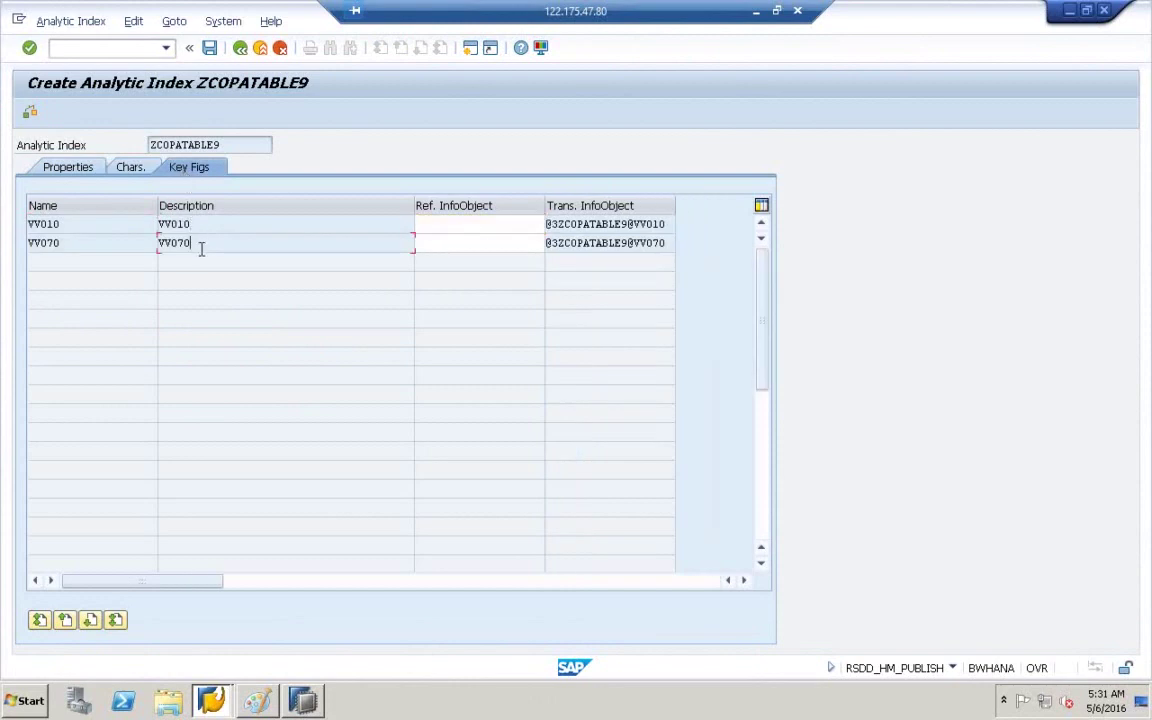
left_click(210, 238)
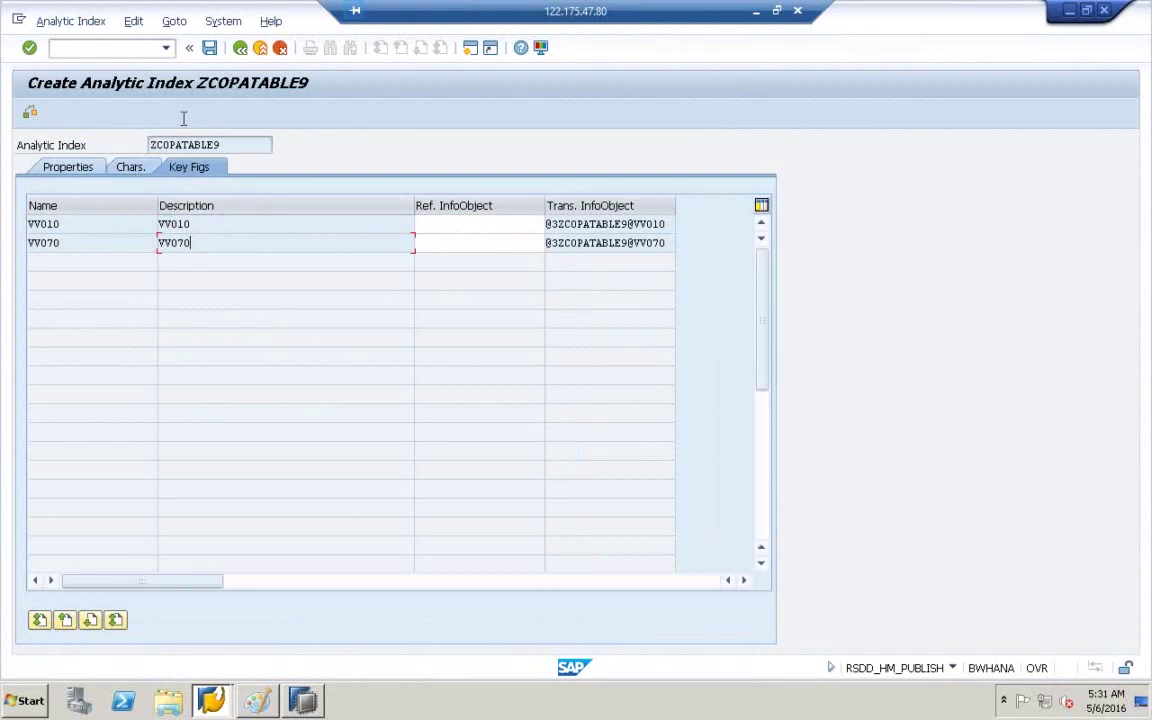
left_click(210, 50)
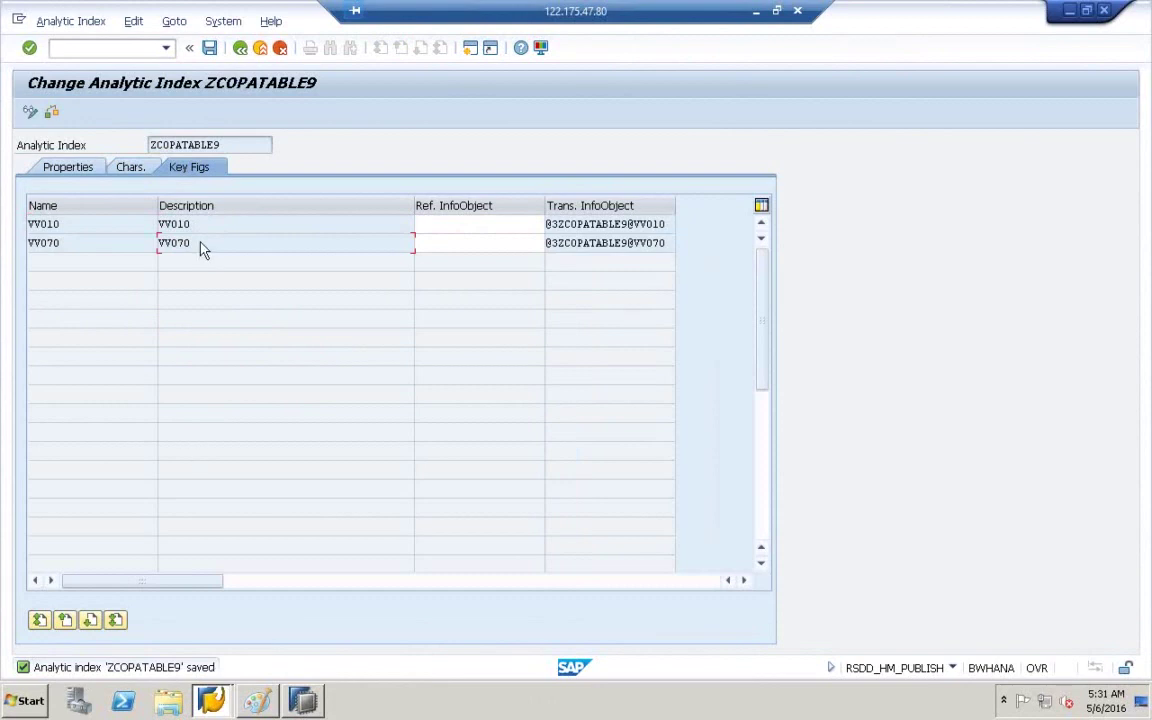
- Check the saved index's Chars. and Properties tabs, including the ZCOPATABLE9 name field
left_click(128, 167)
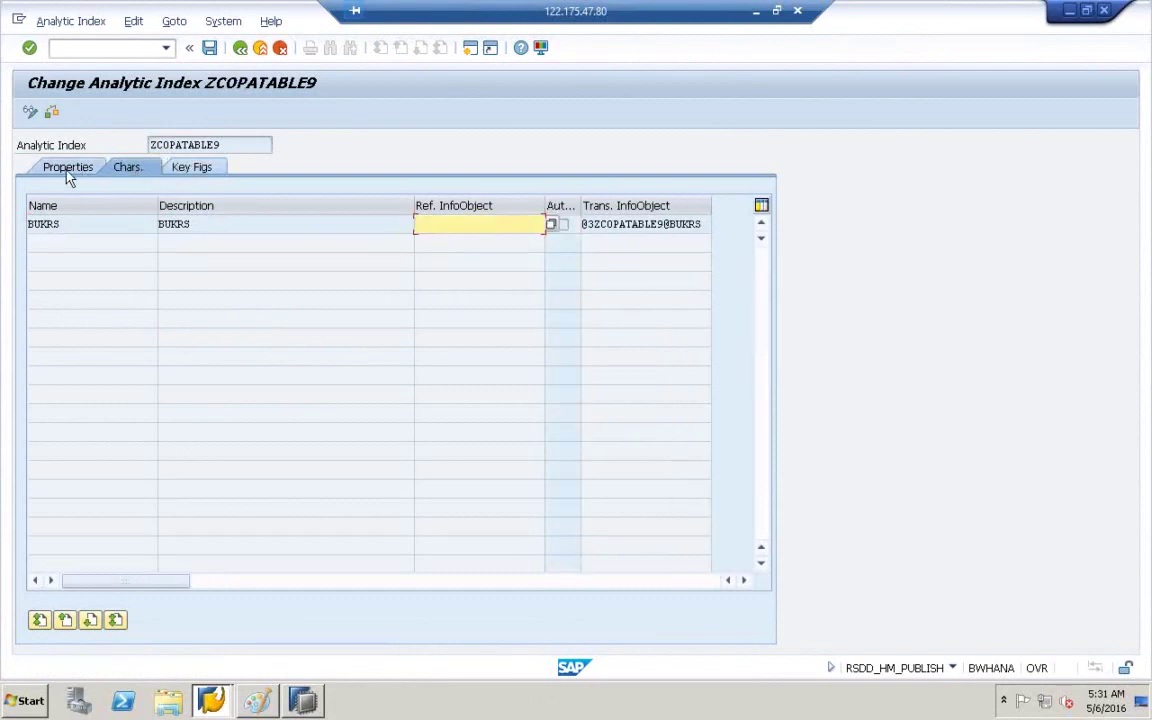
left_click(68, 170)
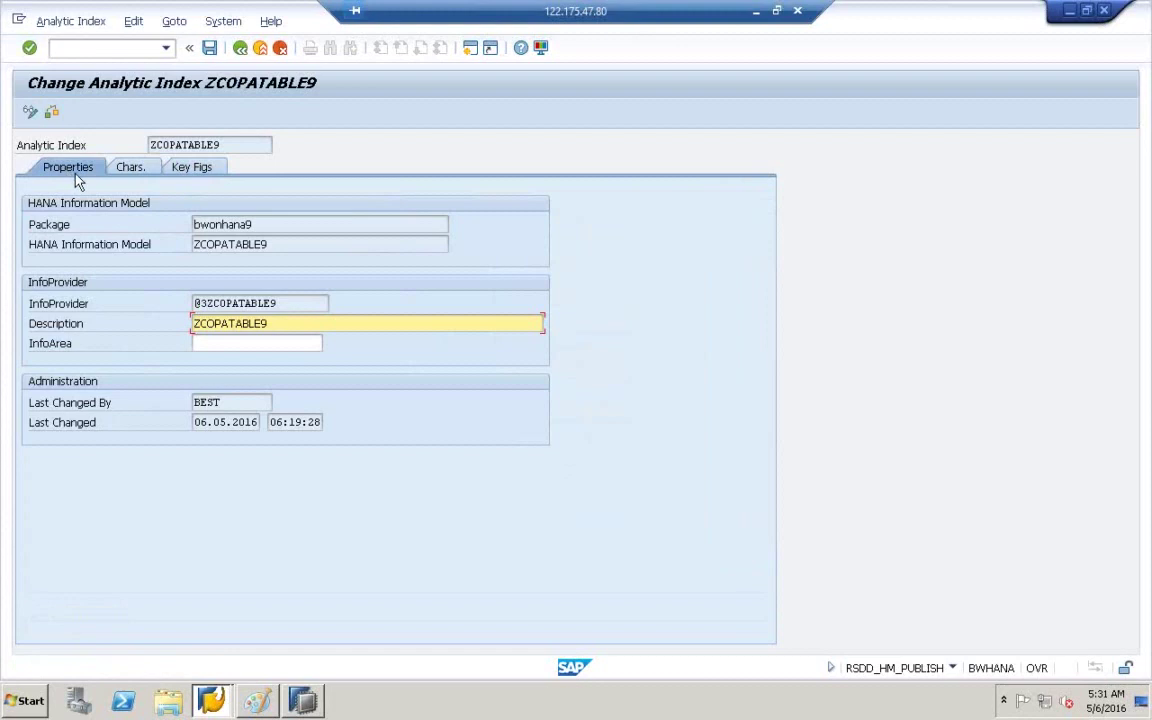
left_click(245, 145)
left_click_drag(245, 145, 137, 140)
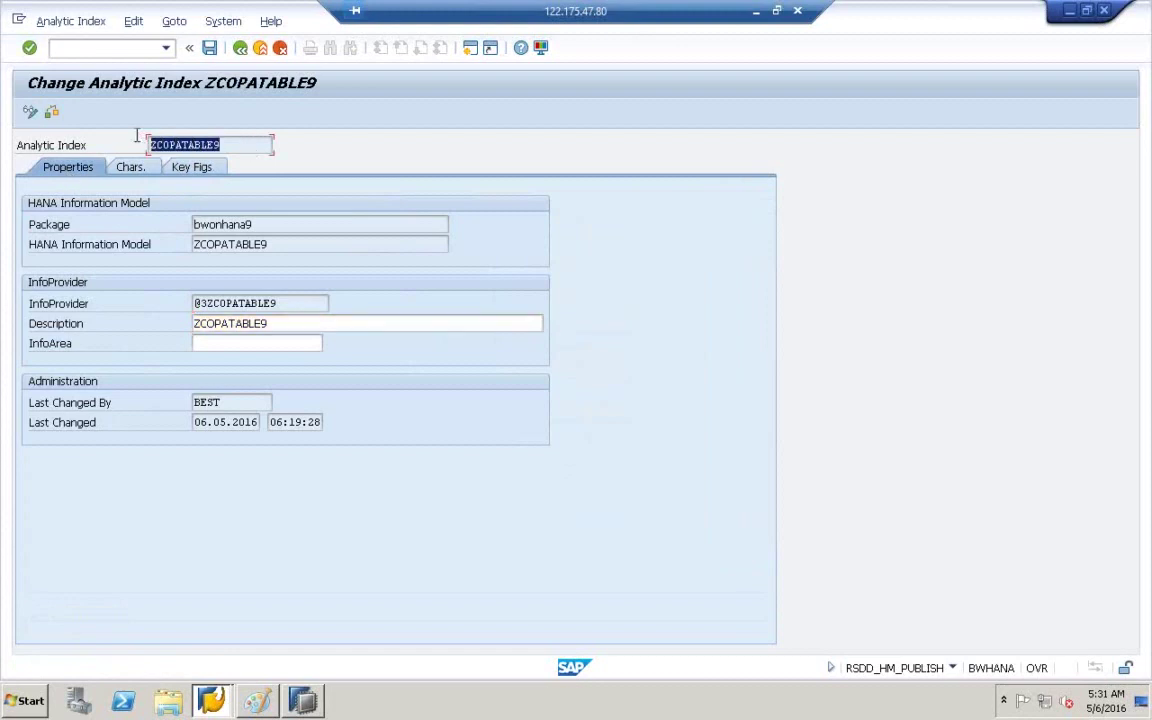
left_click(133, 136)
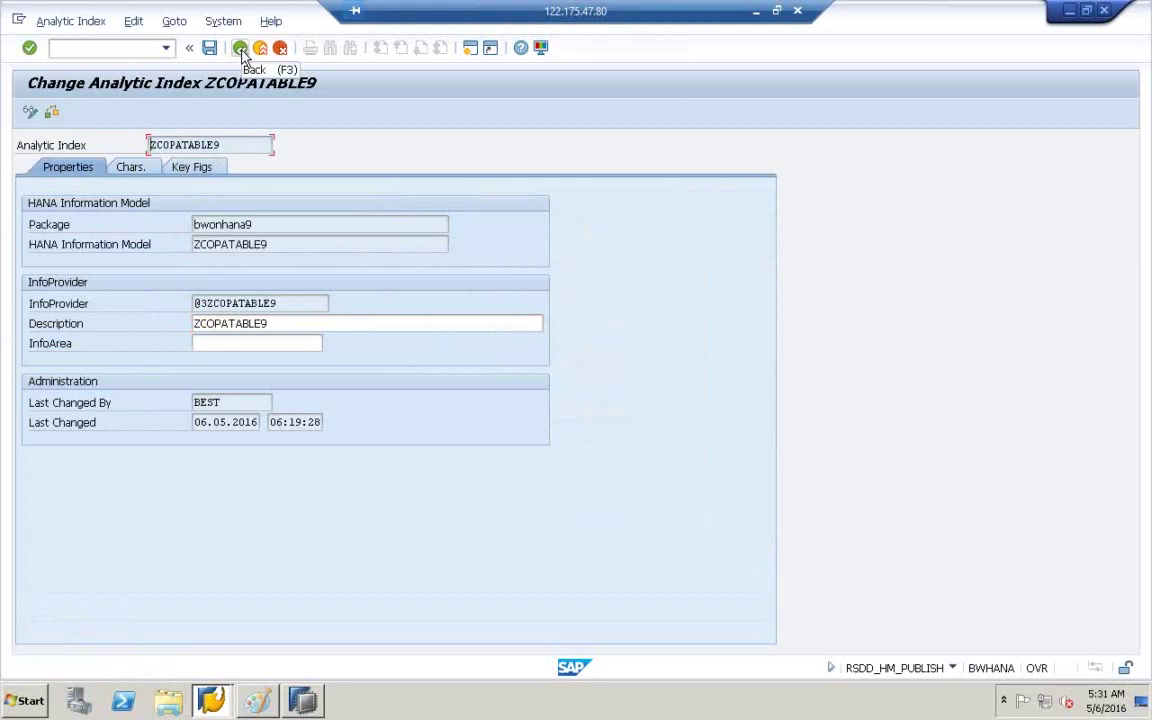
left_click(257, 700)
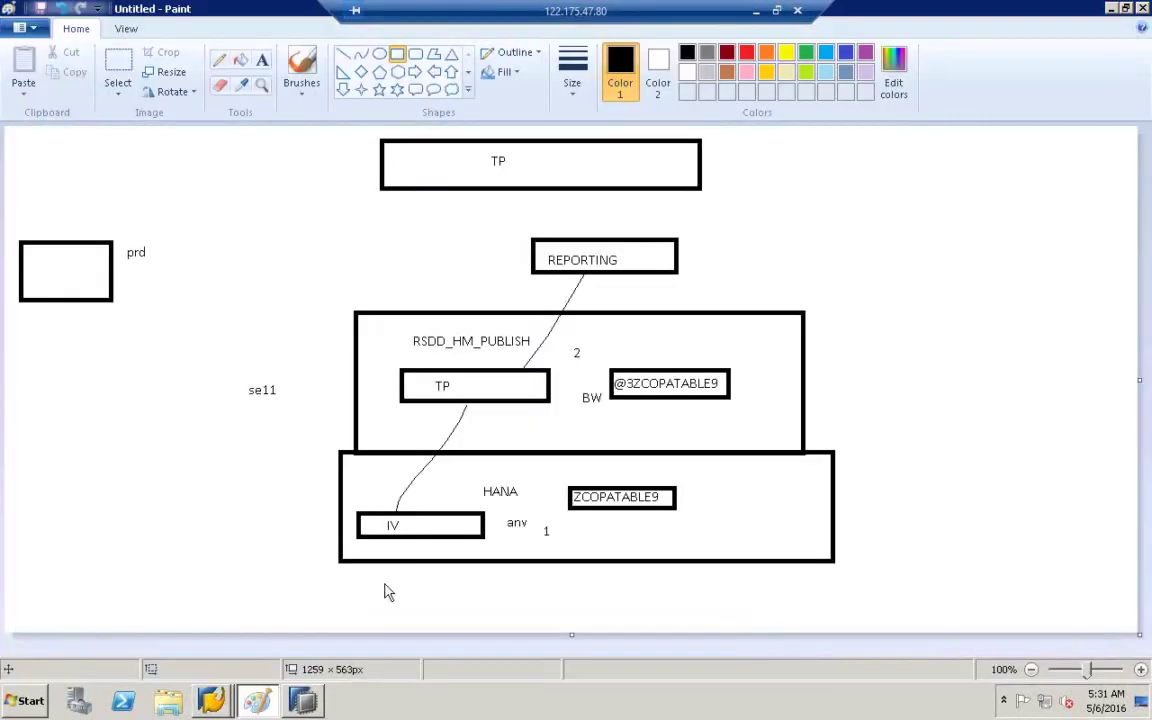
left_click(219, 60)
left_click_drag(658, 370, 646, 272)
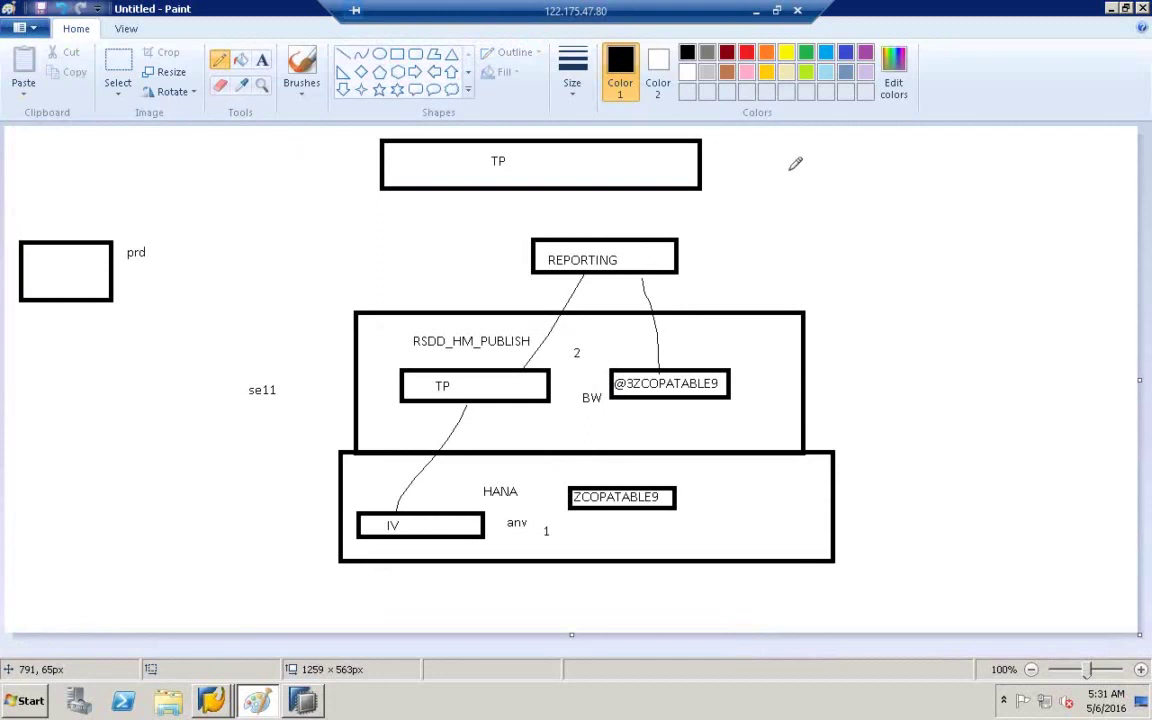
left_click(1111, 9)
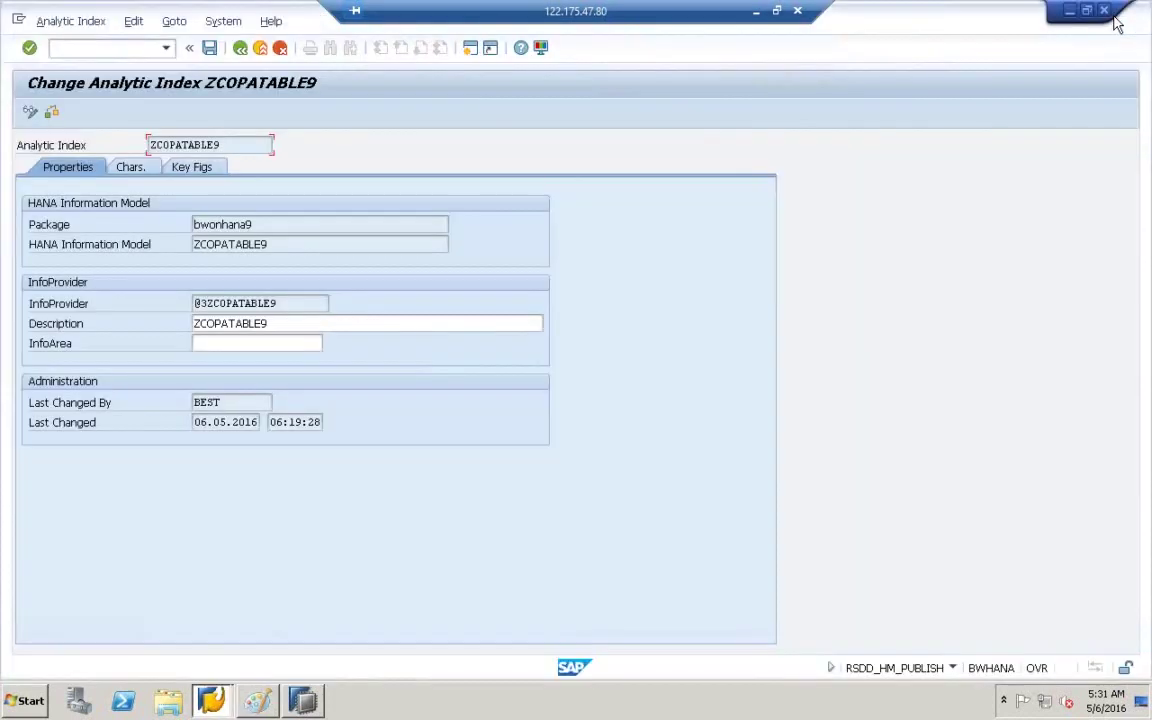
- Minimize the SAP analytic index, SAP Logon and SAP HANA Modeler windows
left_click(1072, 11)
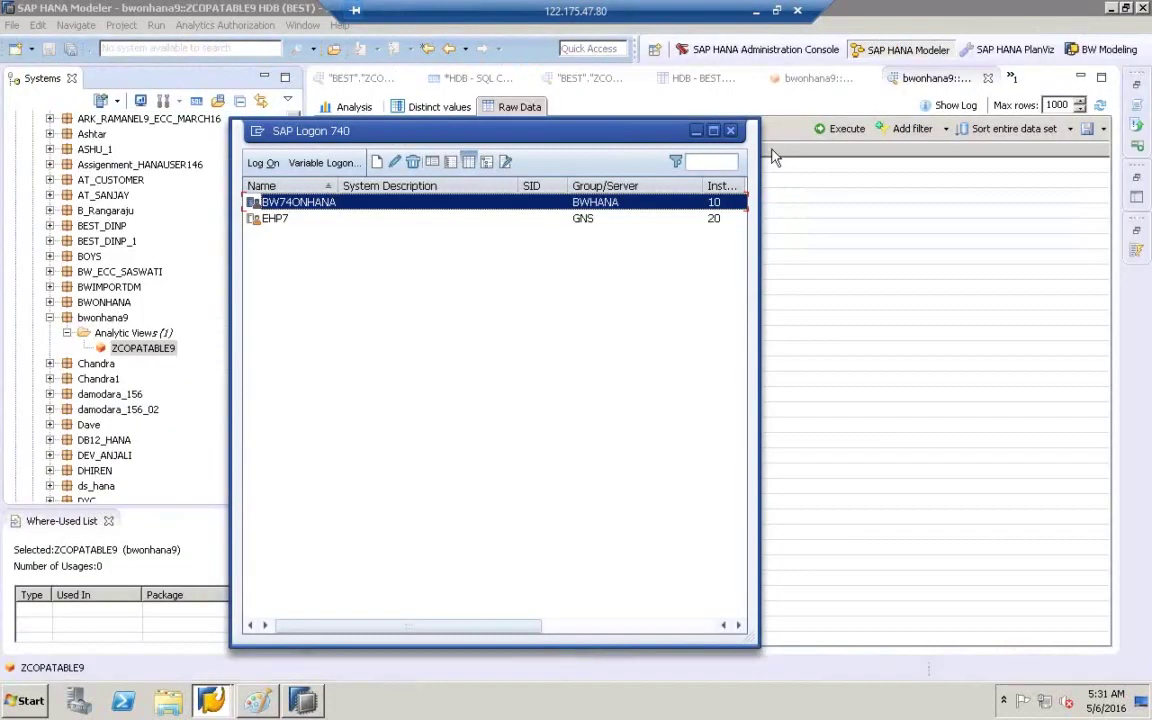
left_click(696, 131)
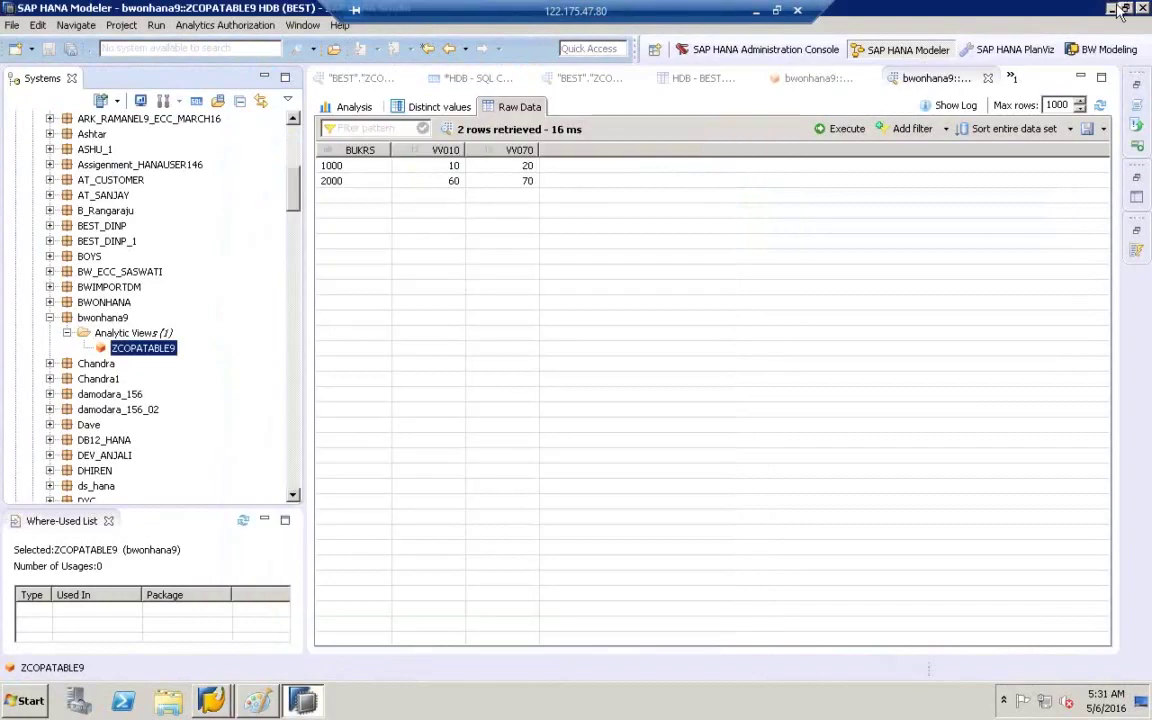
left_click(1113, 8)
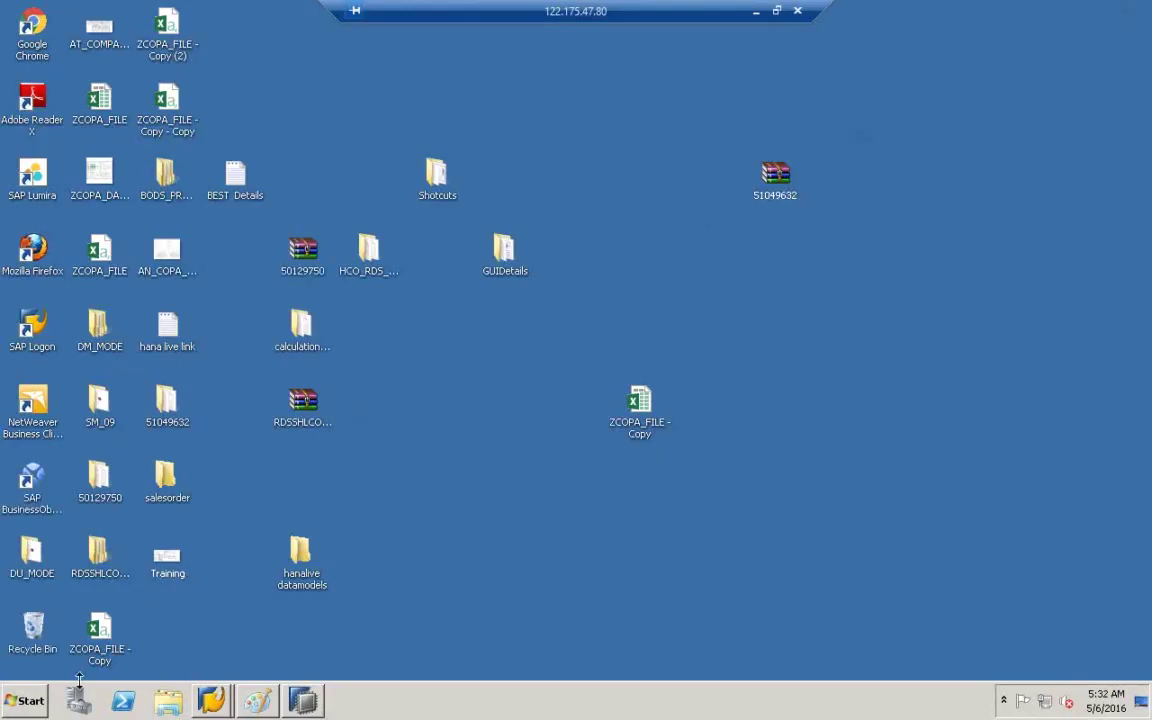
- Launch Analyzer from Start > All Programs > Business Explorer
left_click(22, 703)
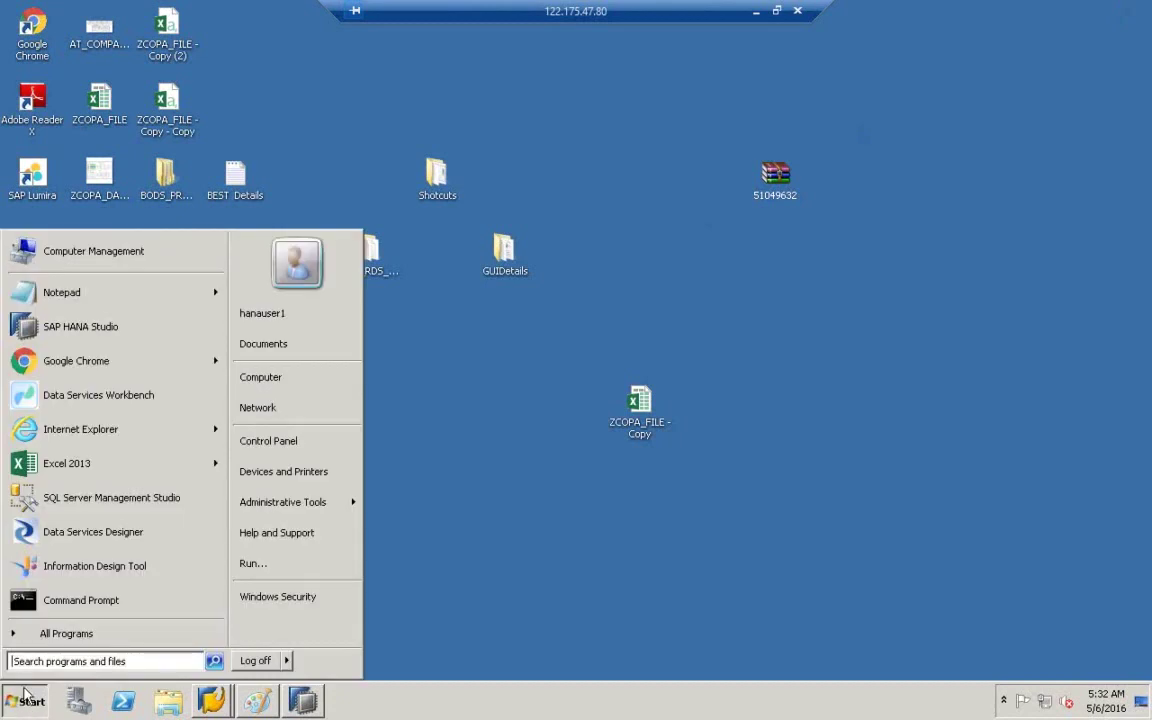
left_click(51, 634)
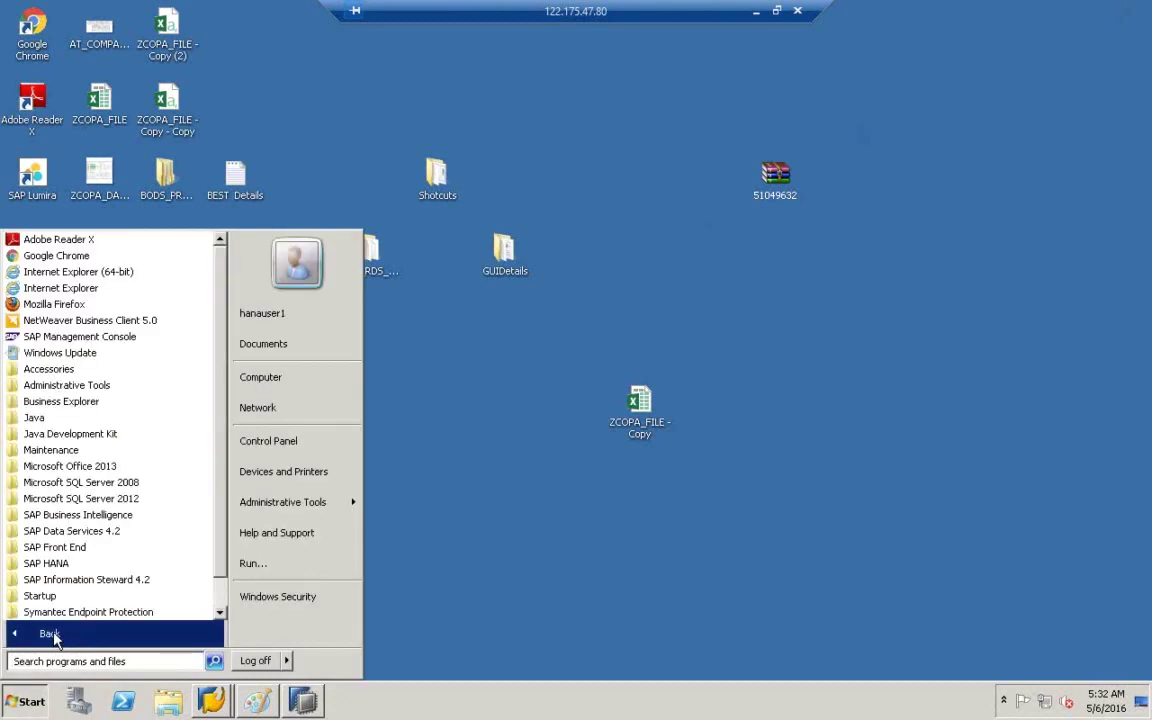
left_click(66, 404)
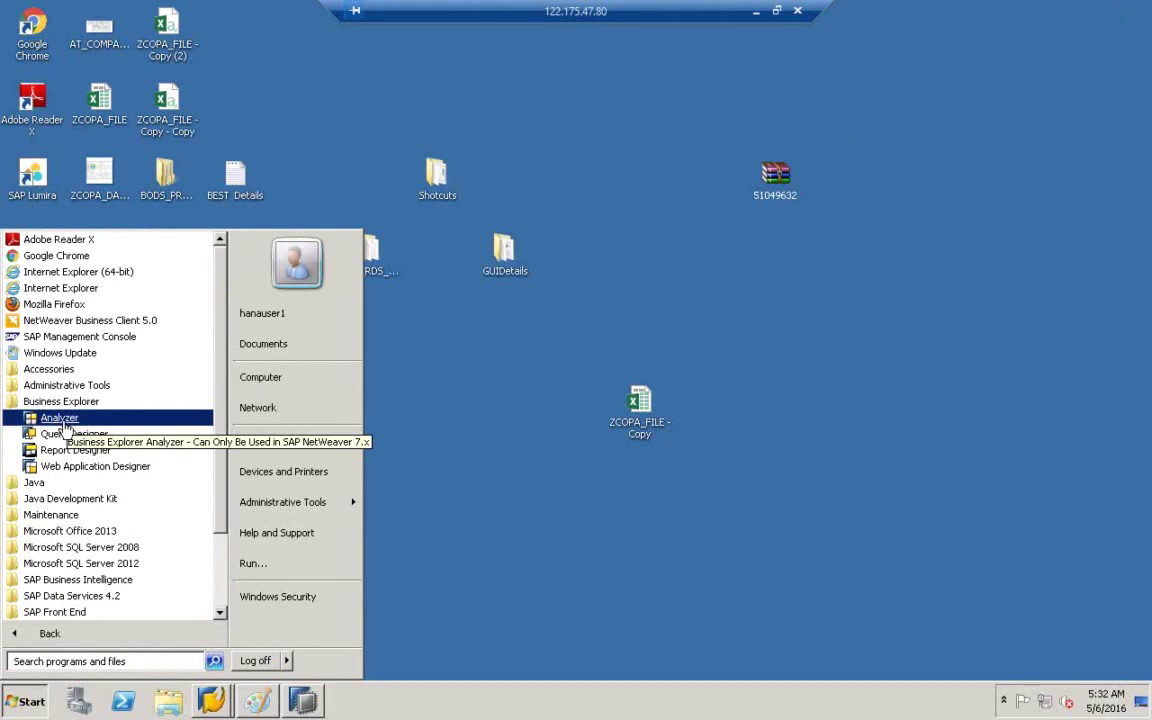
left_click(65, 420)
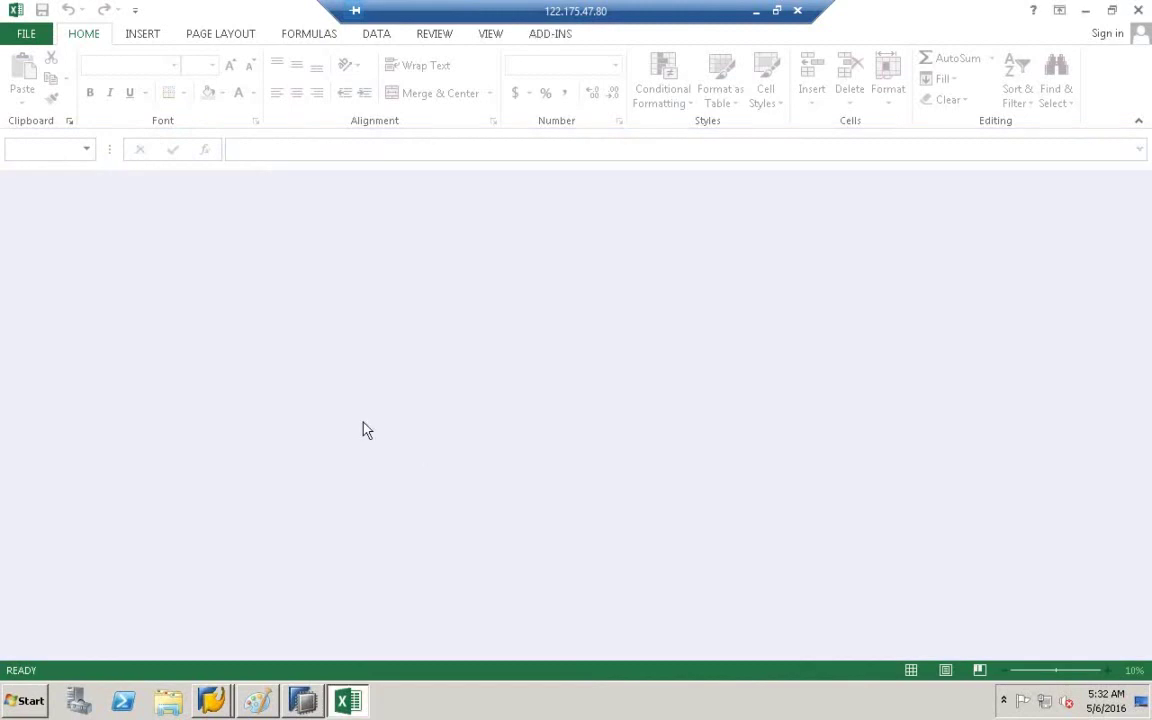
- Dismiss the Office activation notice and choose Open Query from BEx Analyzer's add-in commands
left_click_drag(399, 8, 147, 8)
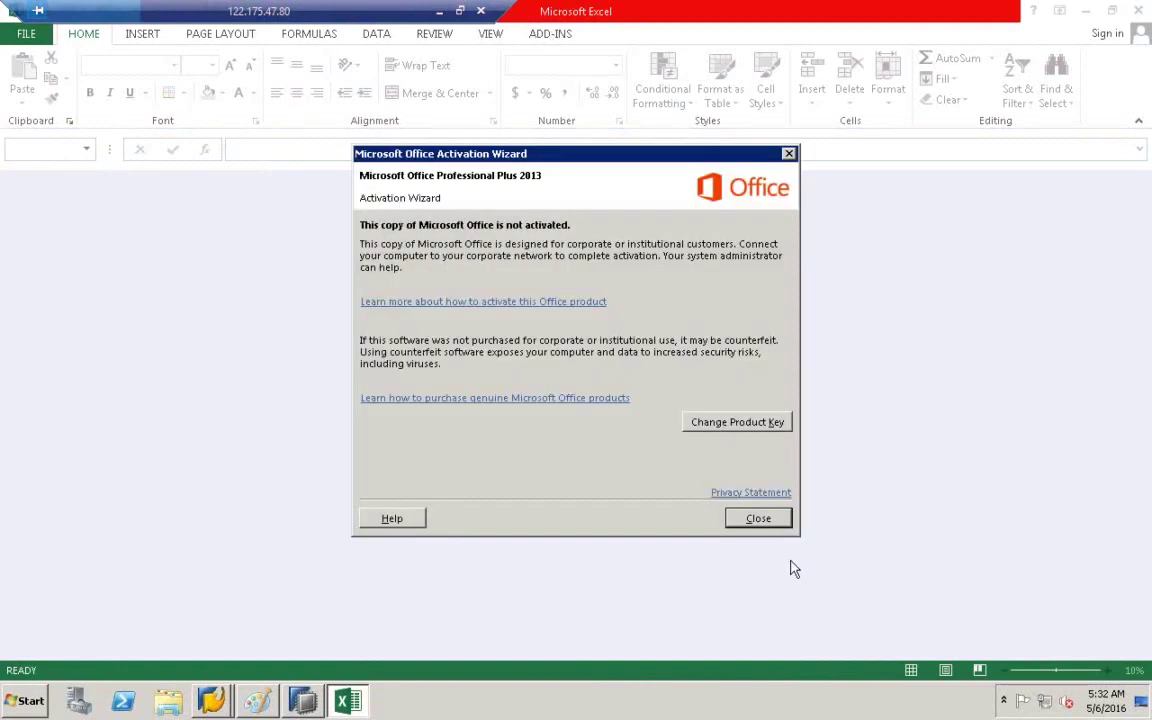
left_click(758, 519)
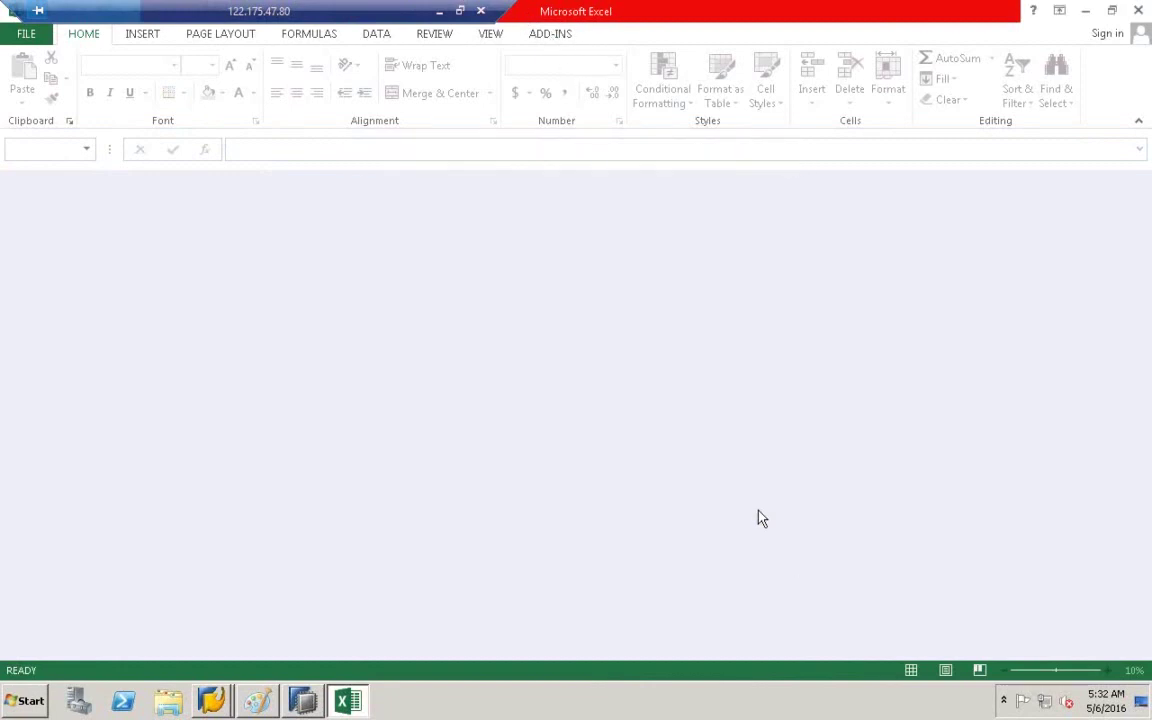
left_click(549, 35)
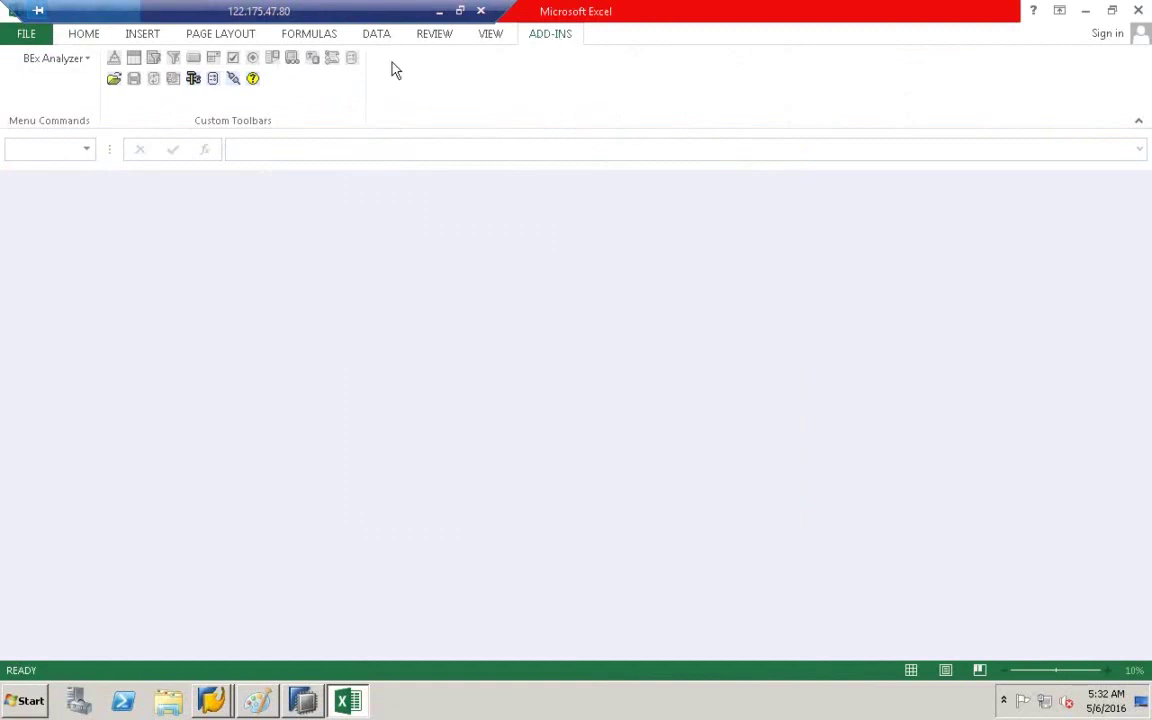
left_click(115, 80)
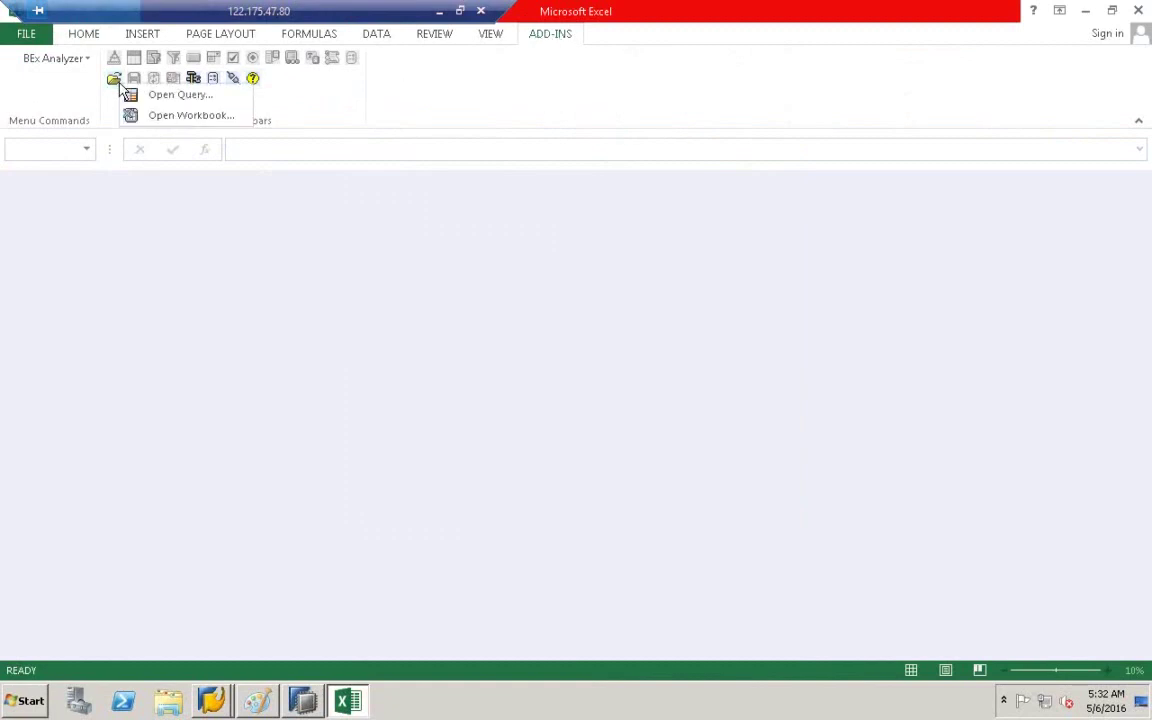
left_click(182, 96)
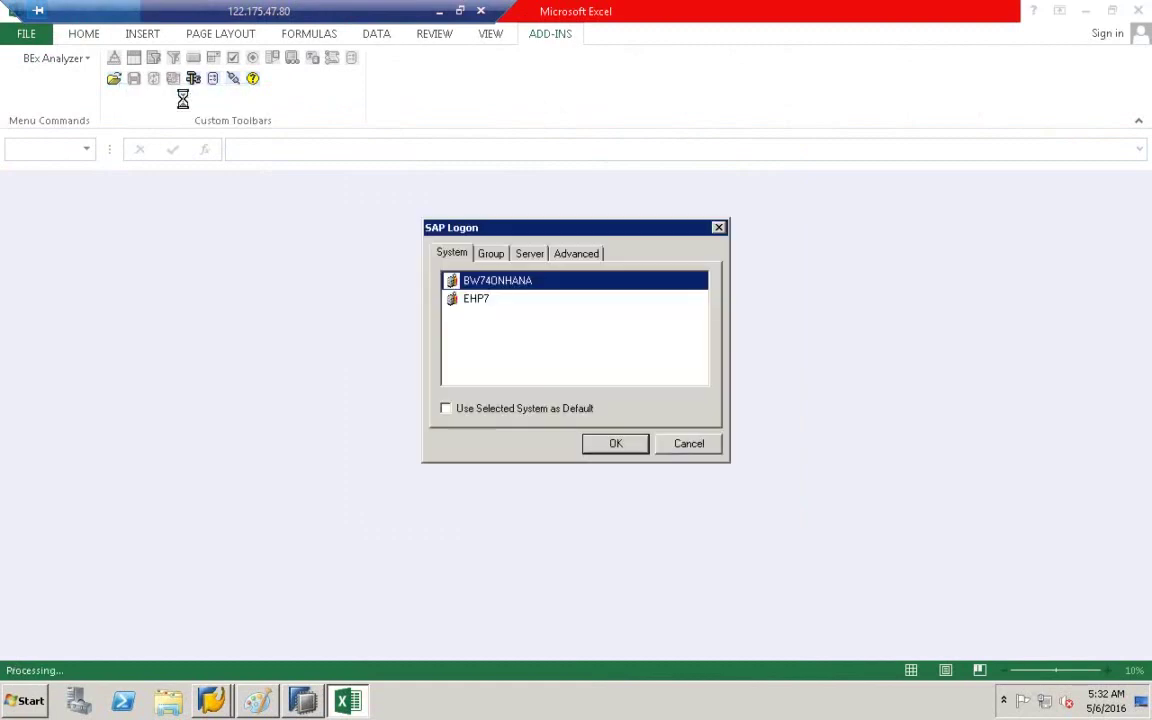
- Log on to system BW740NHANA, entering the account password and submitting
double_click(513, 285)
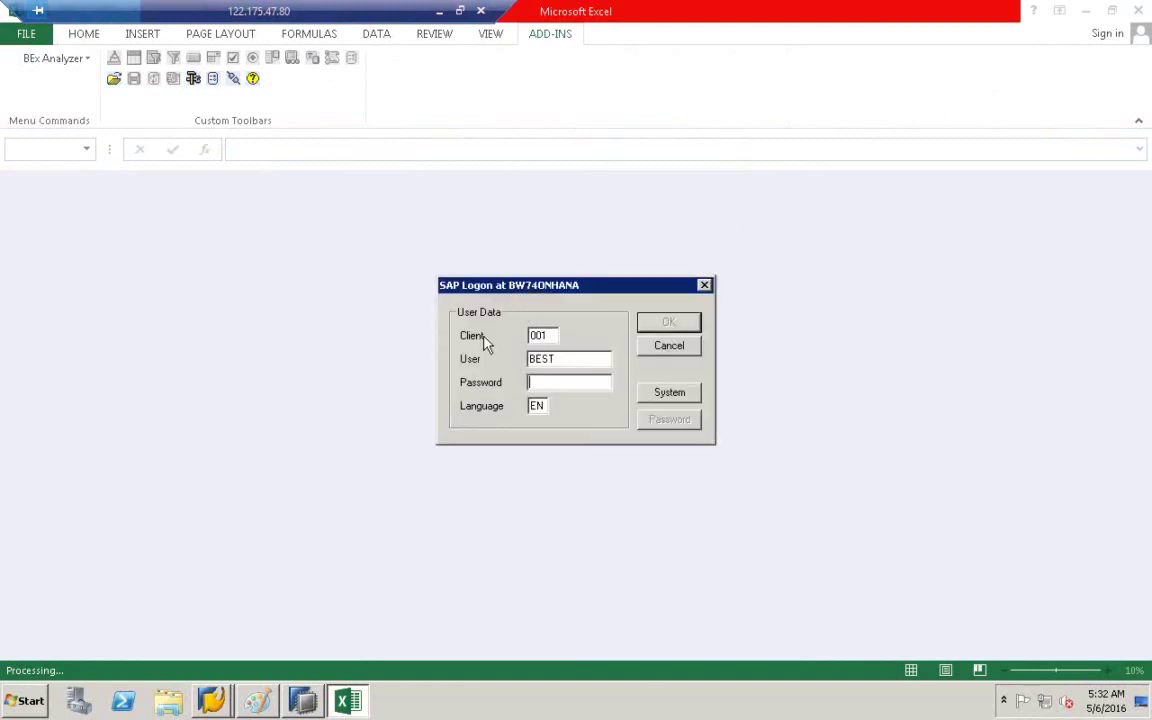
left_click(565, 359)
left_click(538, 381)
type("*********")
left_click(669, 323)
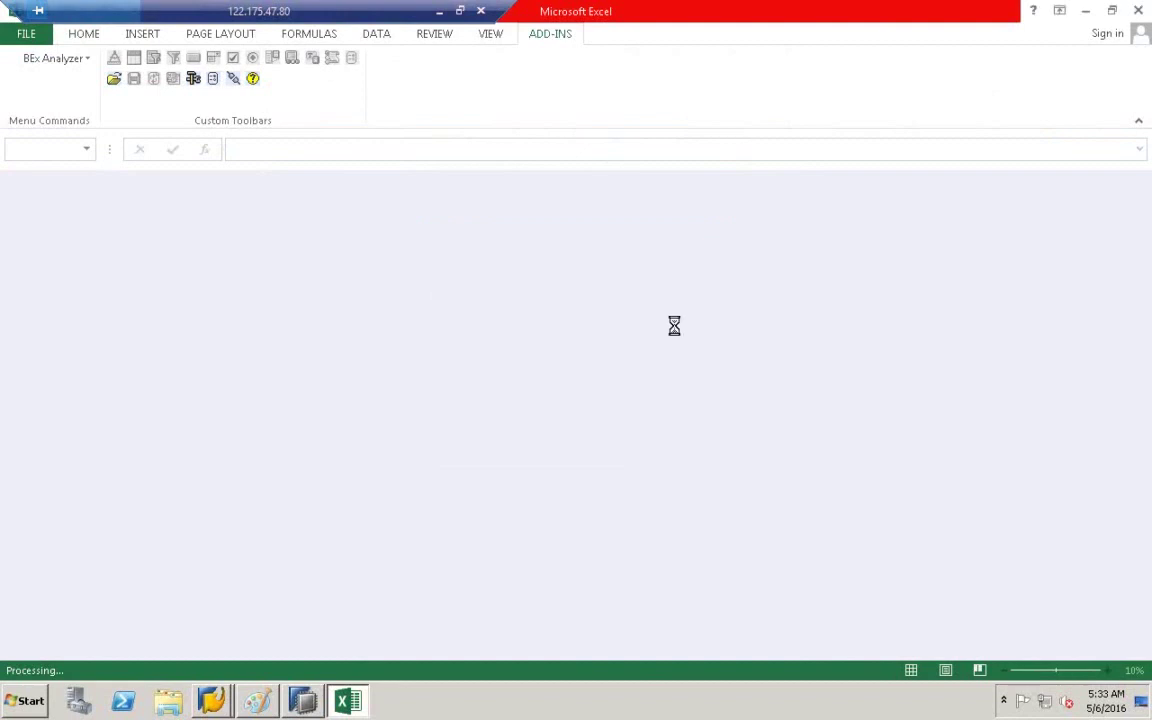
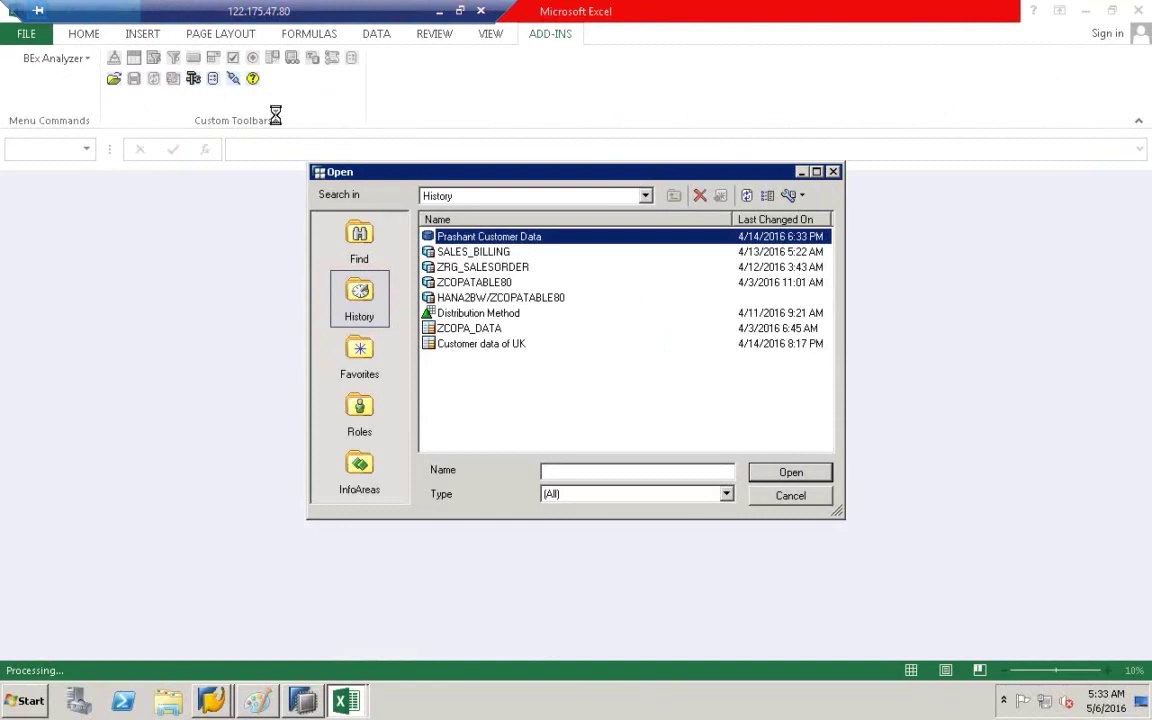
- Start a query search for ZCOPATABLES, glance at the architecture diagram, and return to the Open dialog
left_click(360, 240)
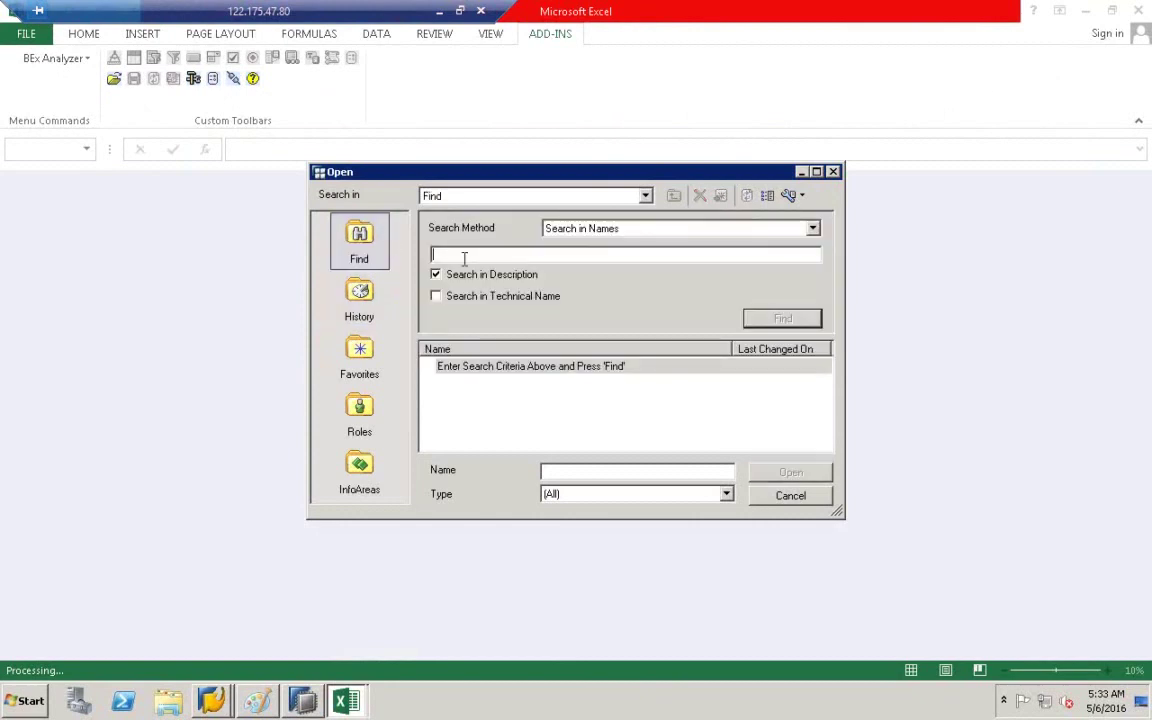
type("ZCOPATABLES")
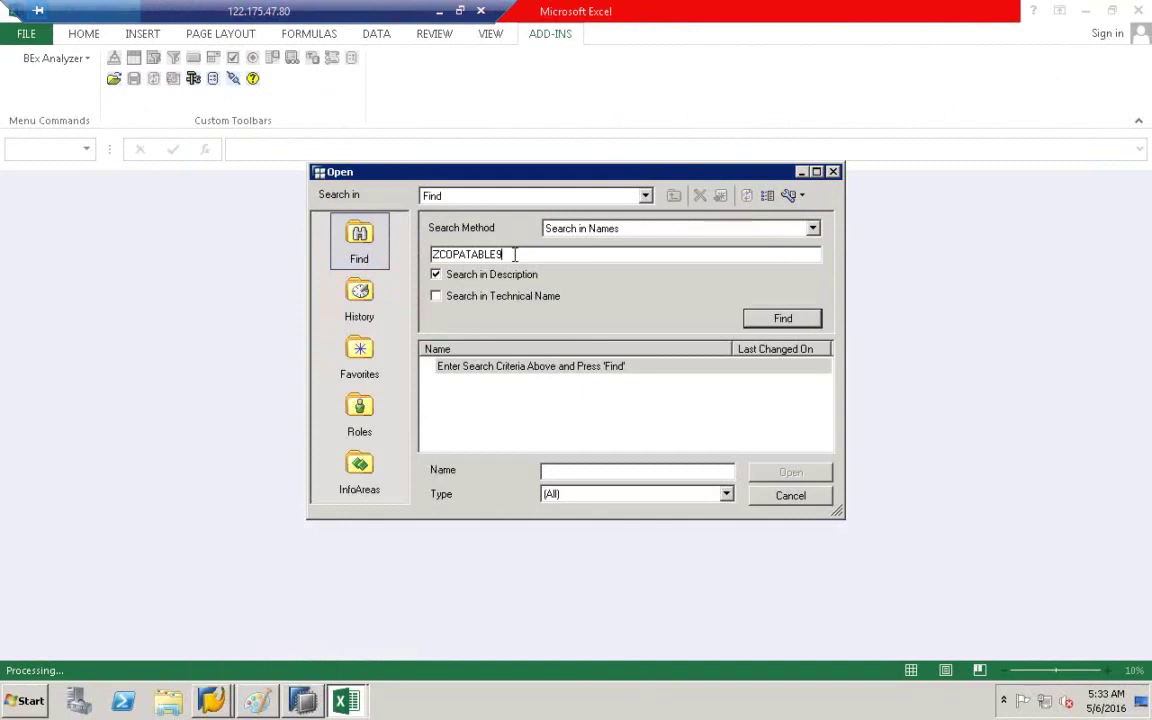
left_click(257, 701)
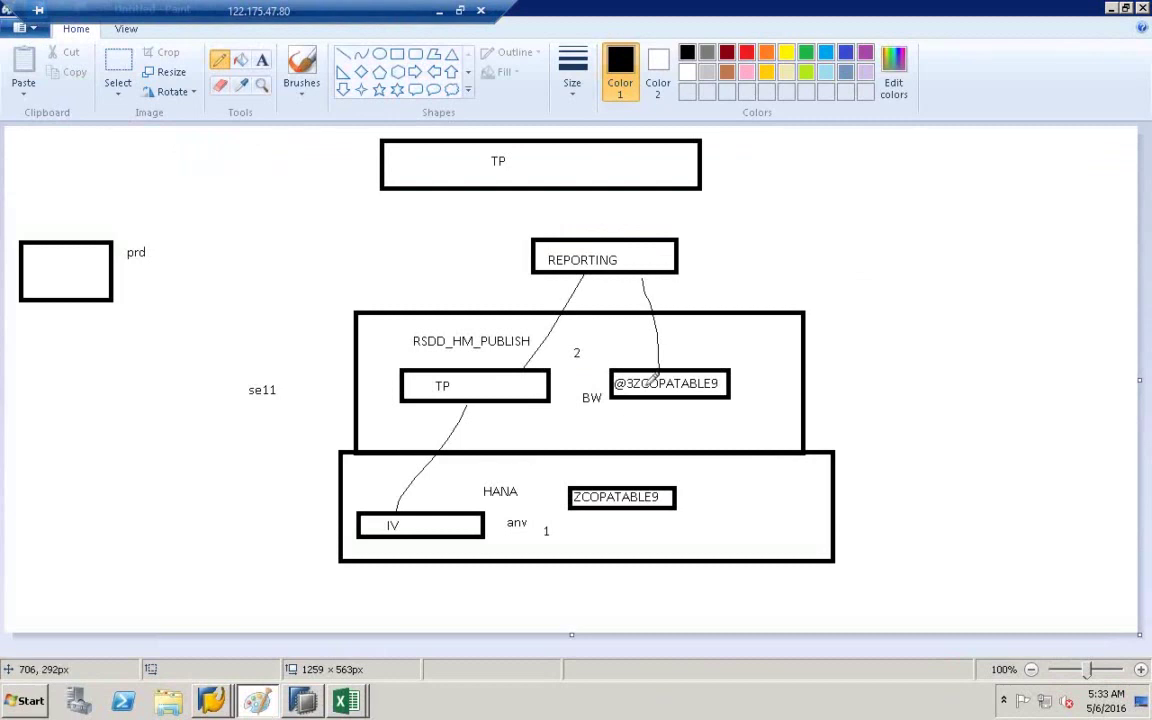
left_click(349, 707)
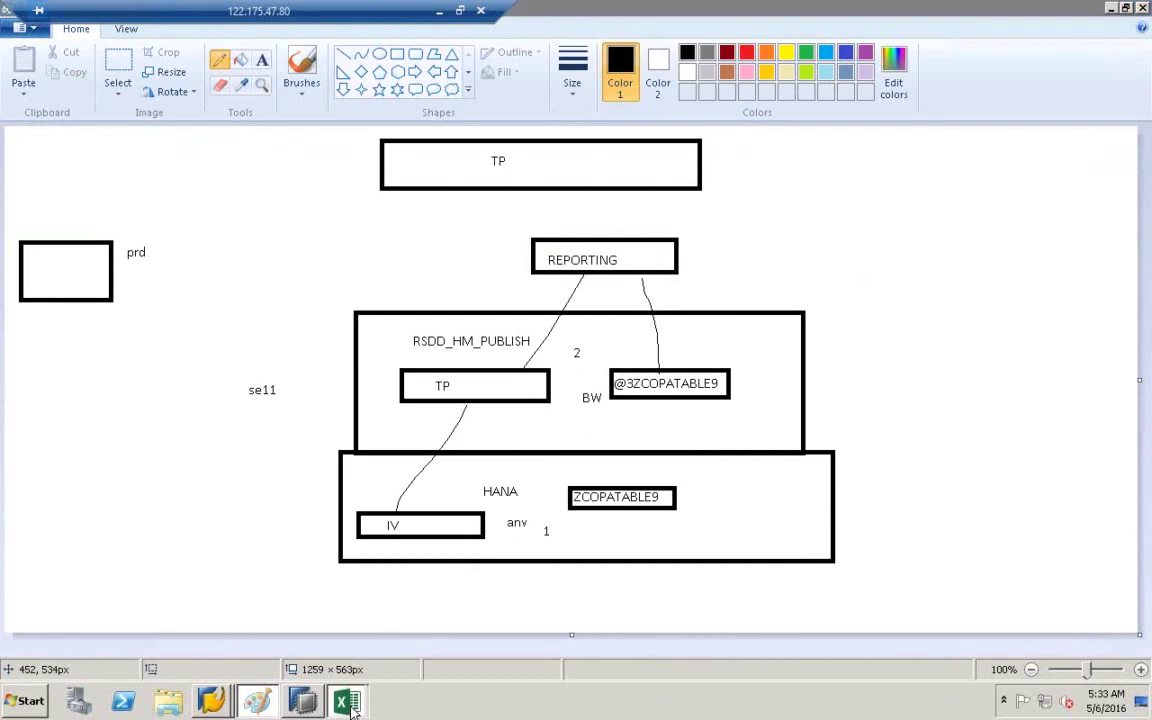
left_click(320, 592)
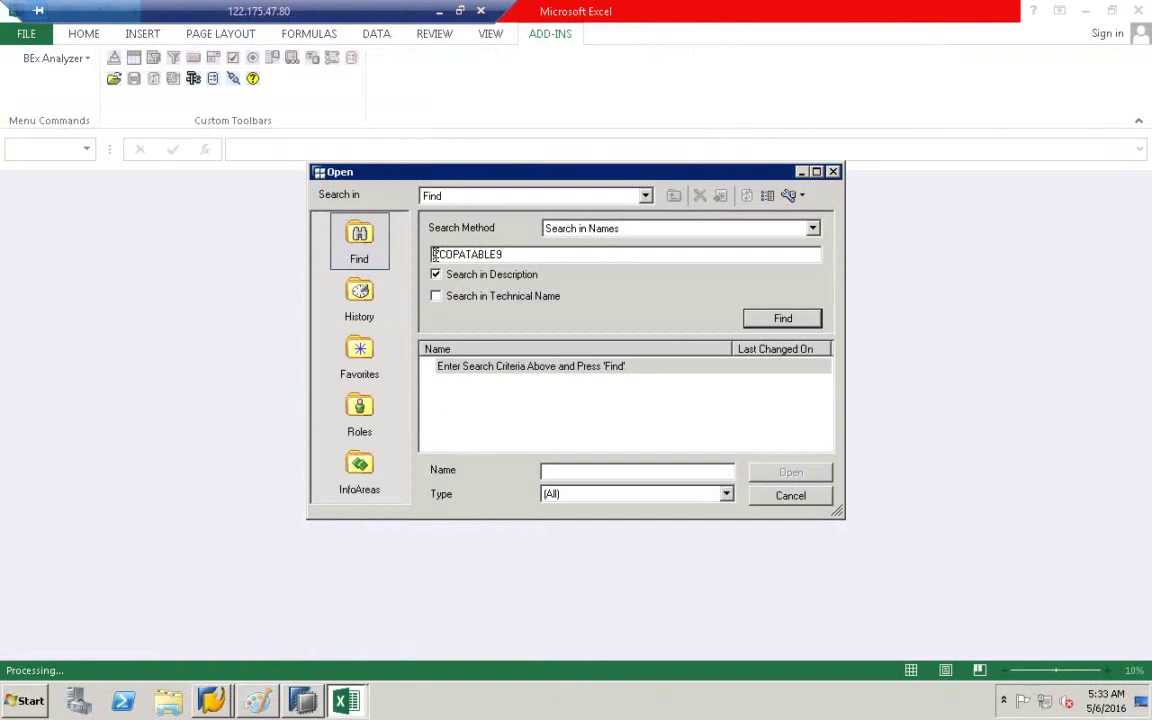
left_click(434, 254)
type("@3")
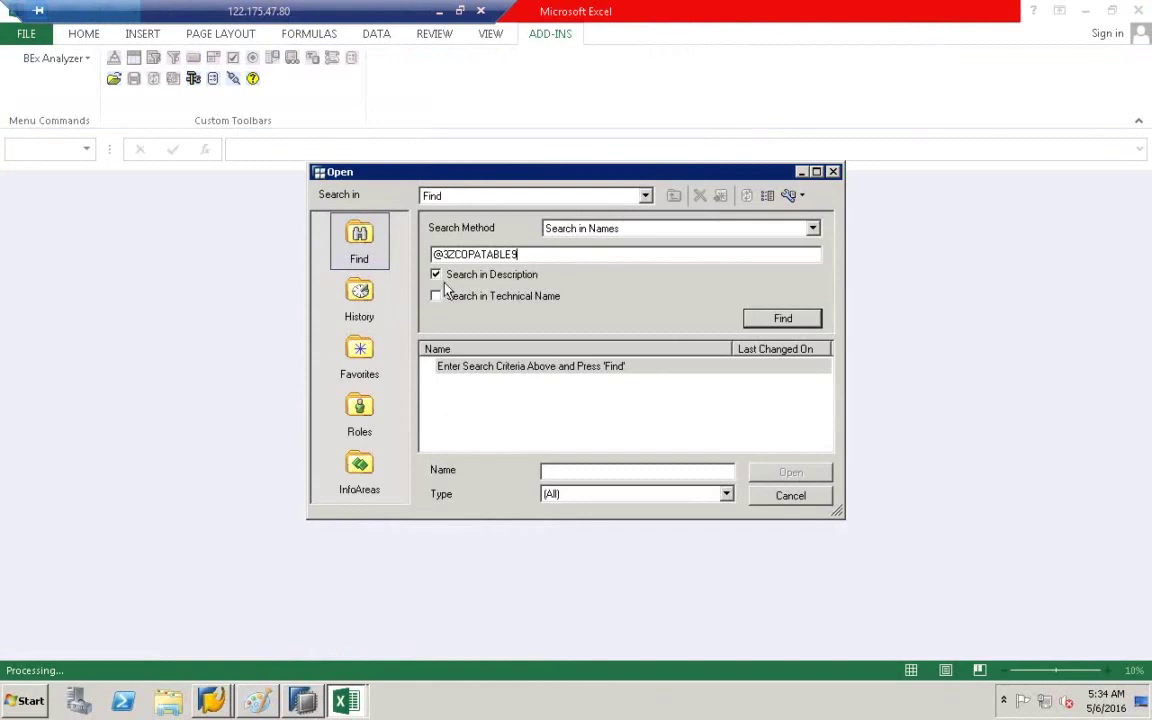
left_click(436, 296)
left_click(797, 319)
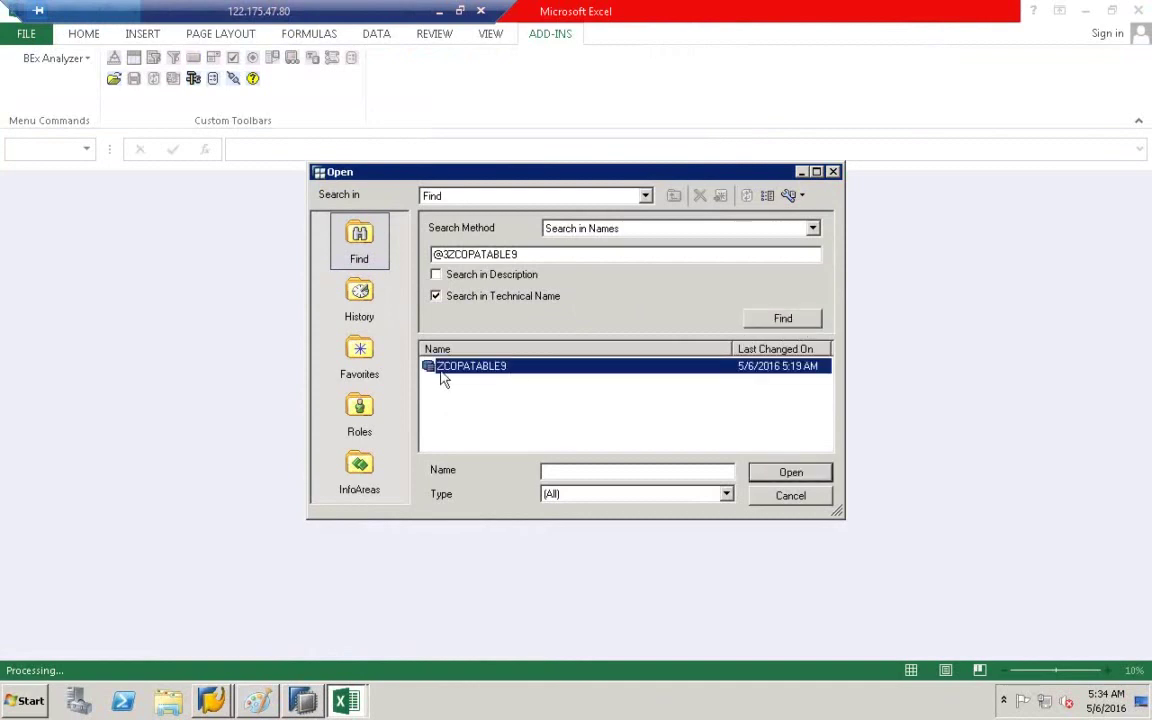
left_click(793, 474)
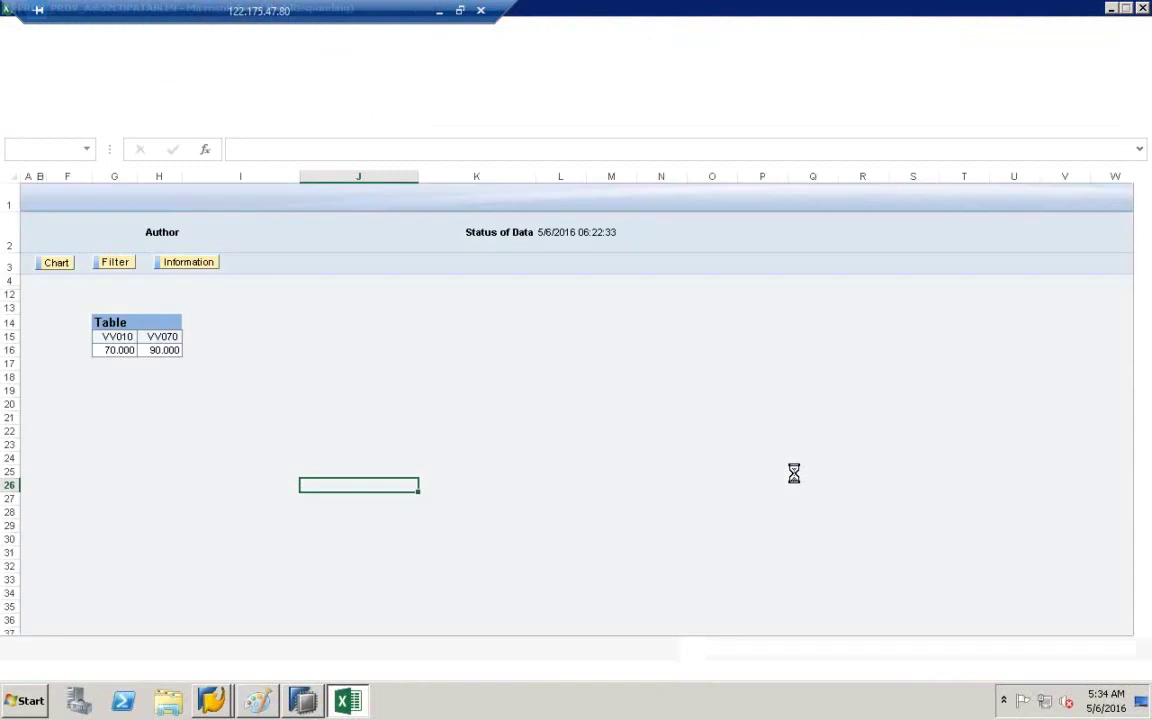
- Drill the ZCOPATABLE9 table down by BUKRS from the filter panel, then view it as a chart
left_click(115, 262)
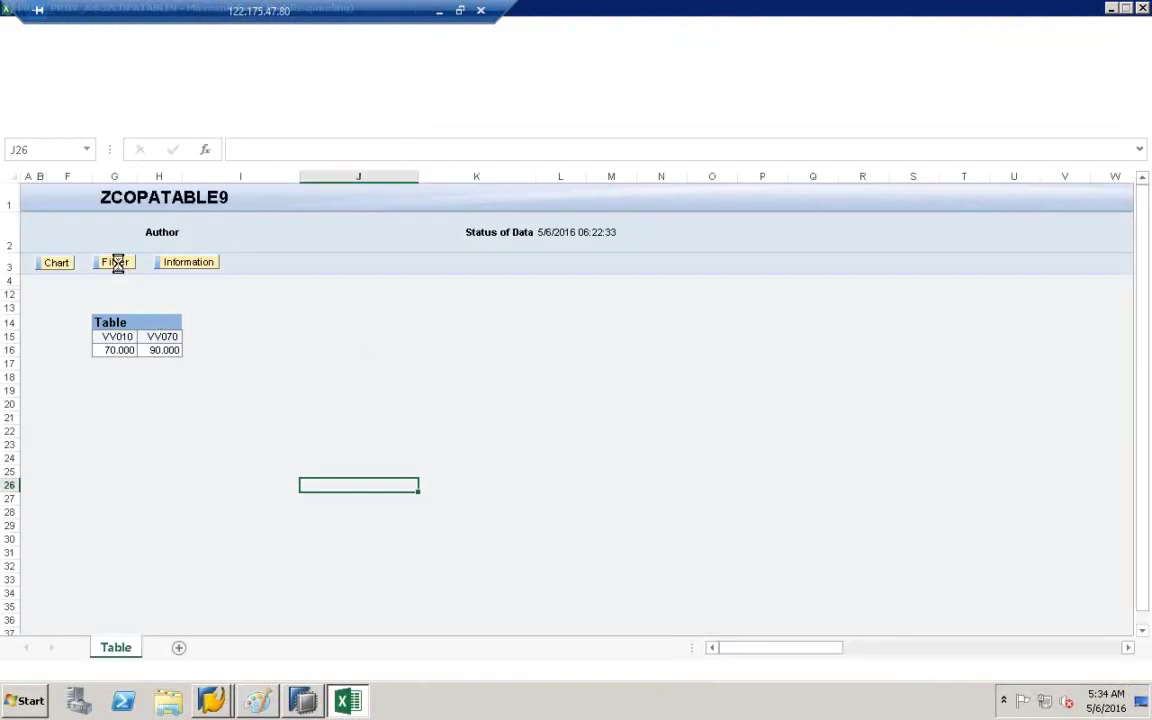
left_click(82, 338)
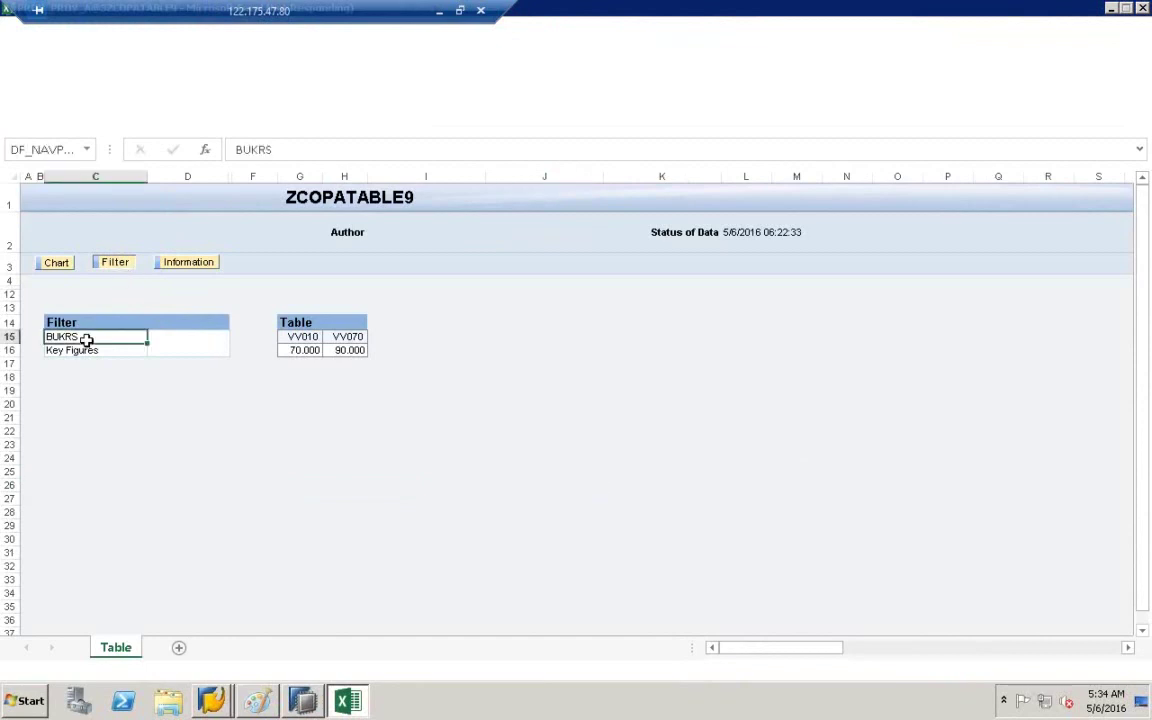
double_click(76, 337)
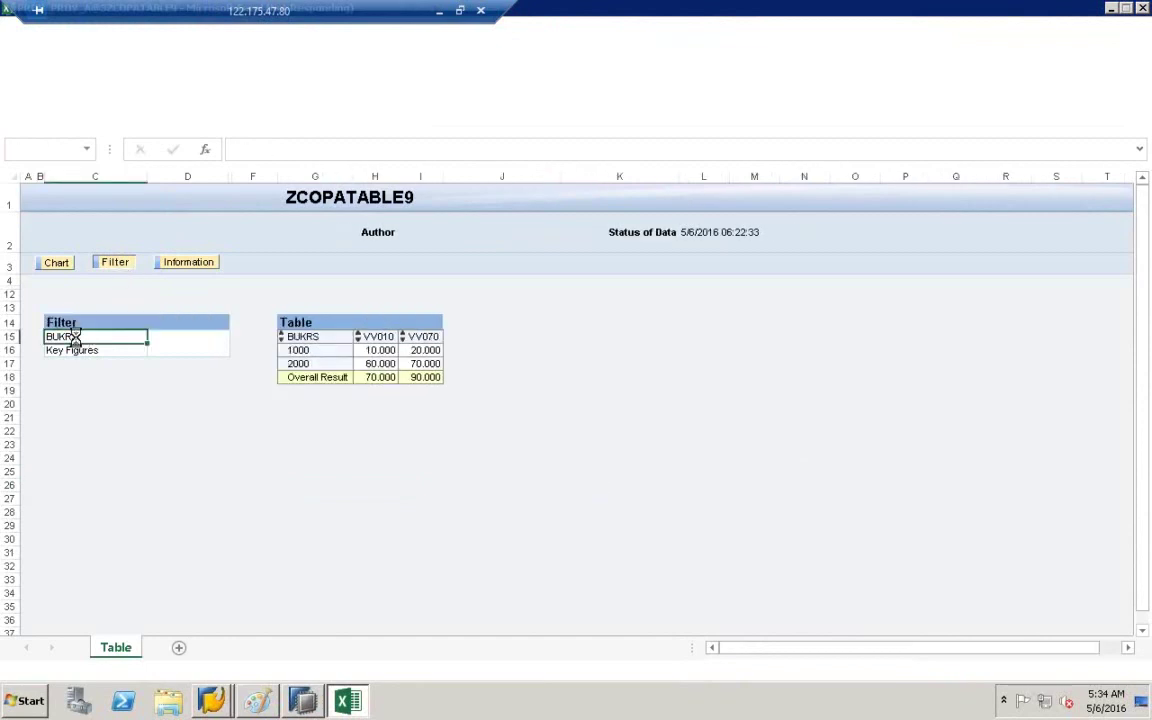
left_click(58, 263)
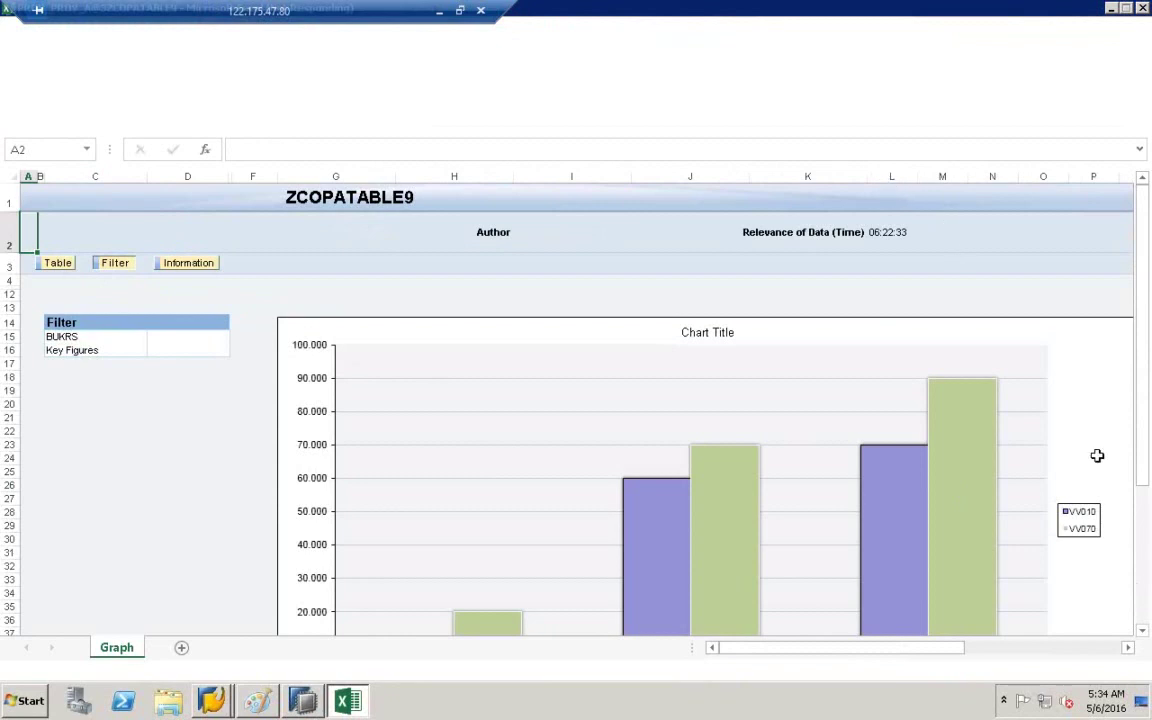
left_click(1142, 631)
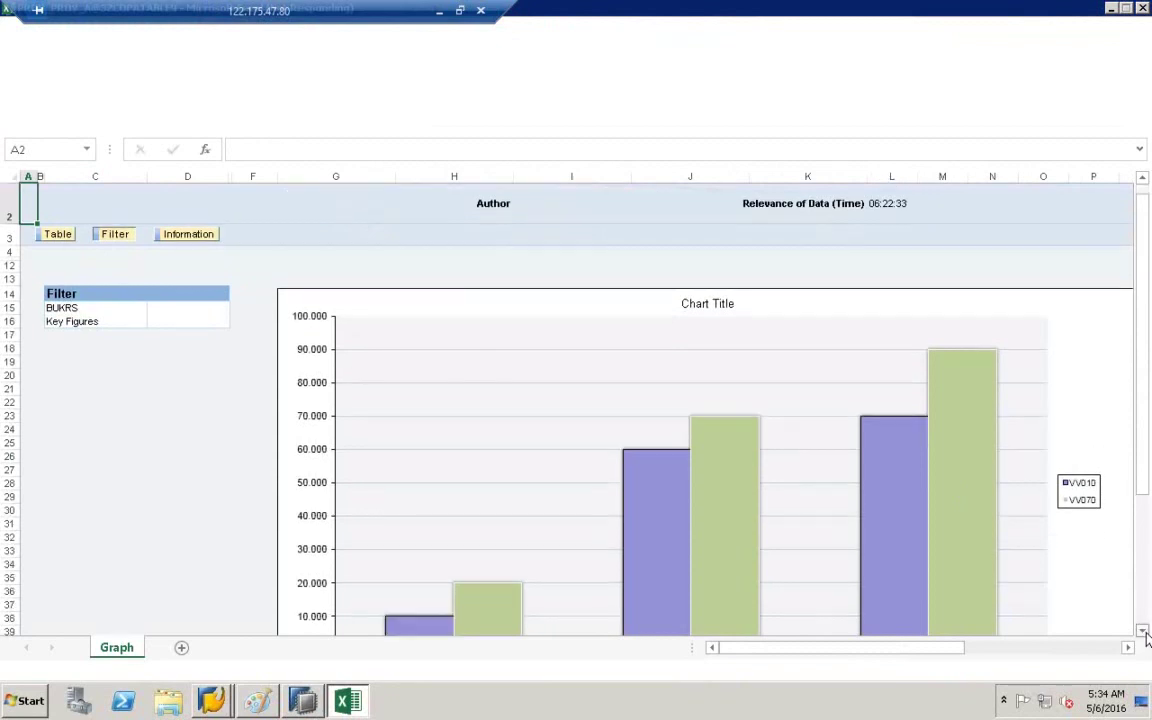
left_click(1142, 631)
left_click(1142, 631)
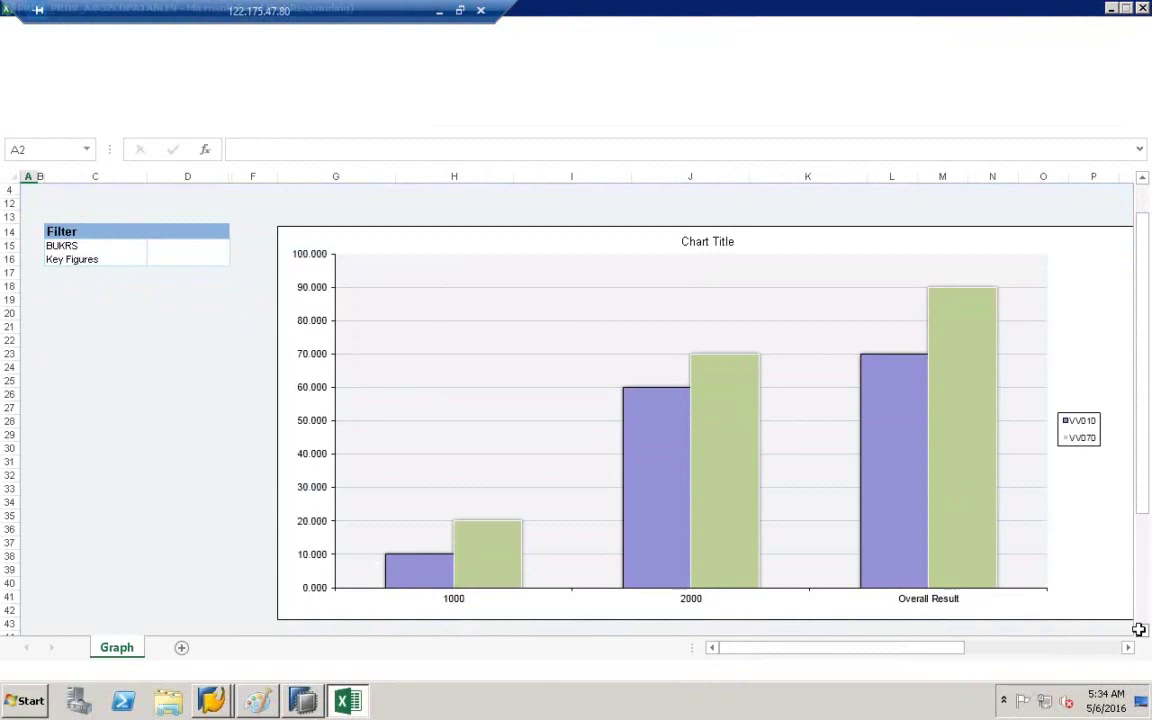
mouse_move(407, 572)
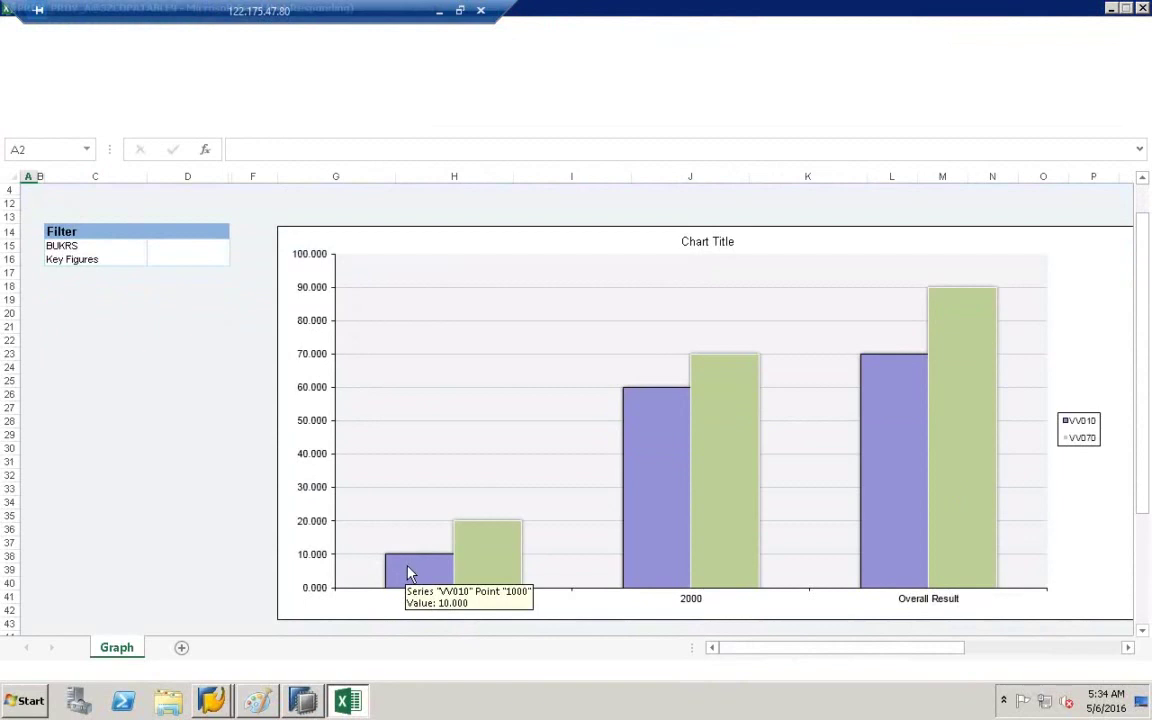
mouse_move(490, 559)
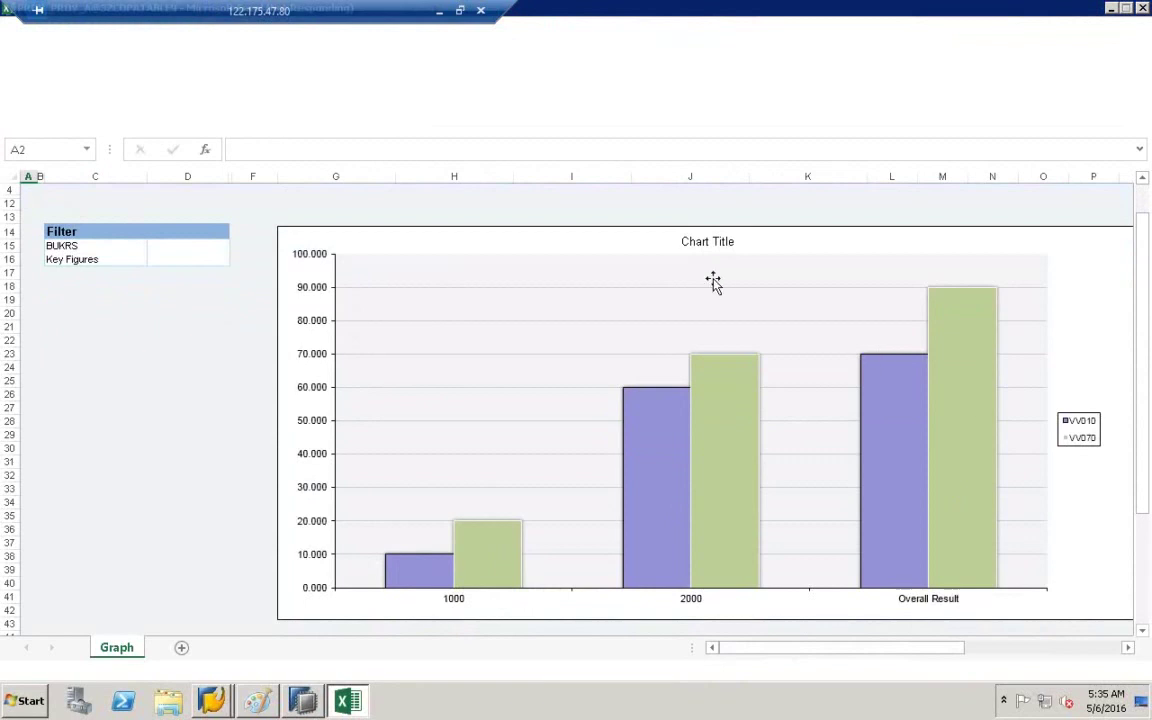
scroll(709, 286, "up", 1)
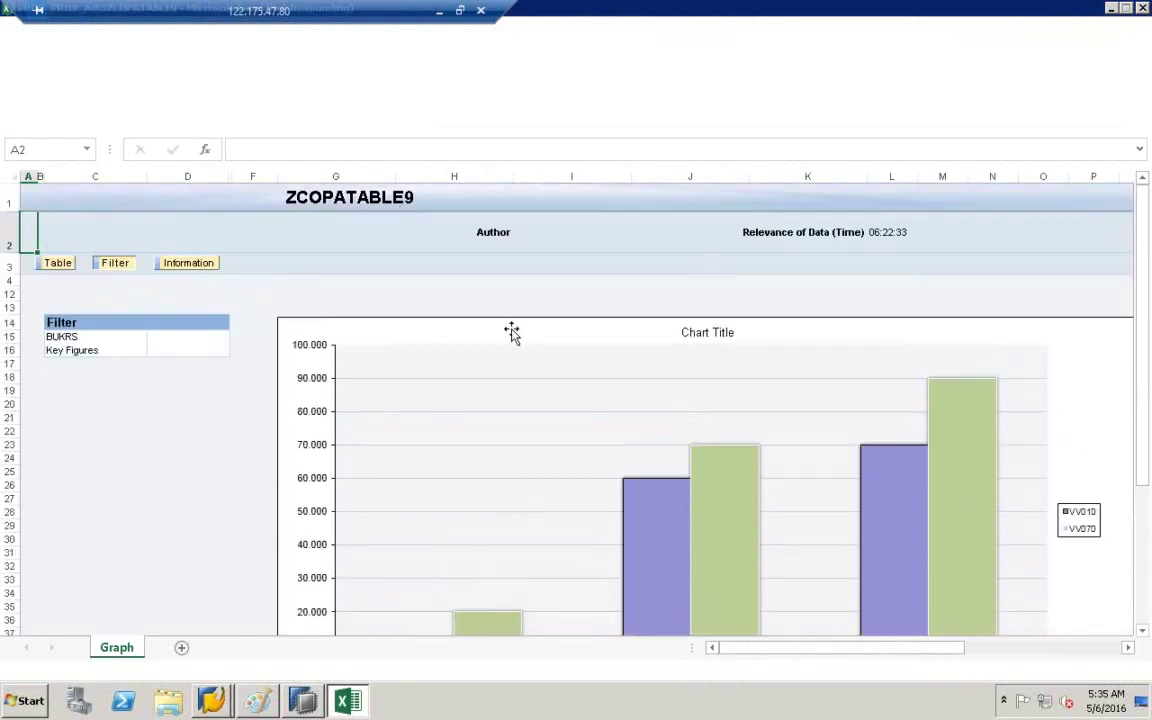
left_click(108, 265)
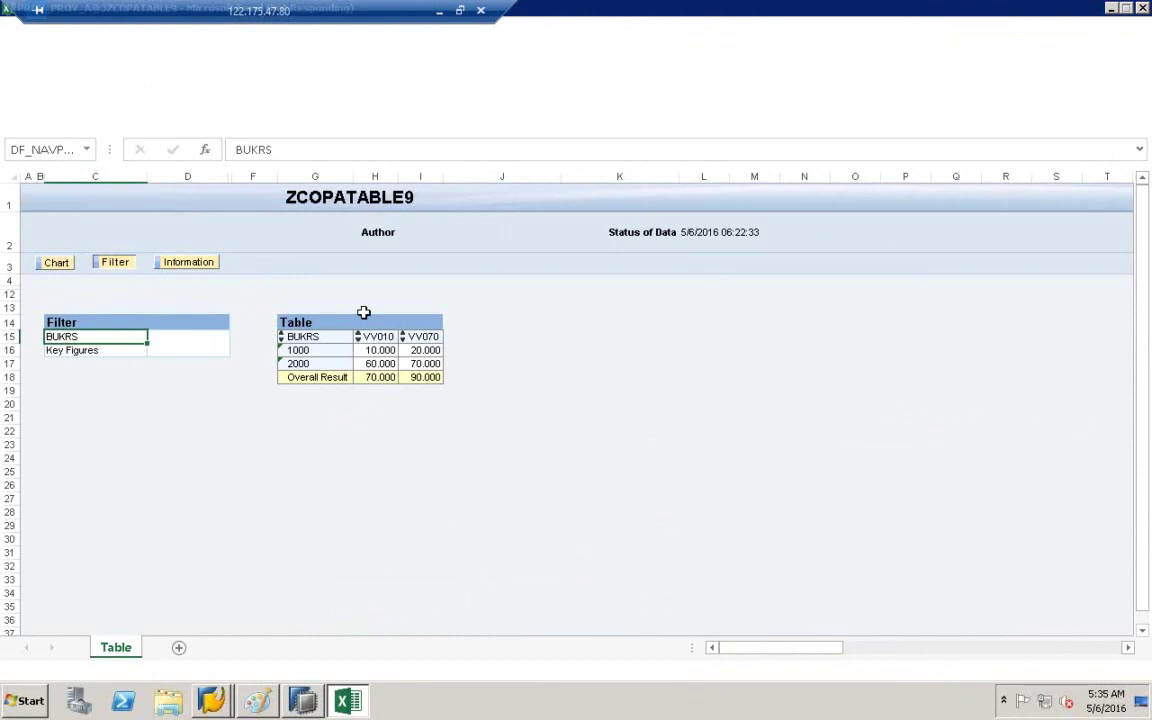
left_click(258, 702)
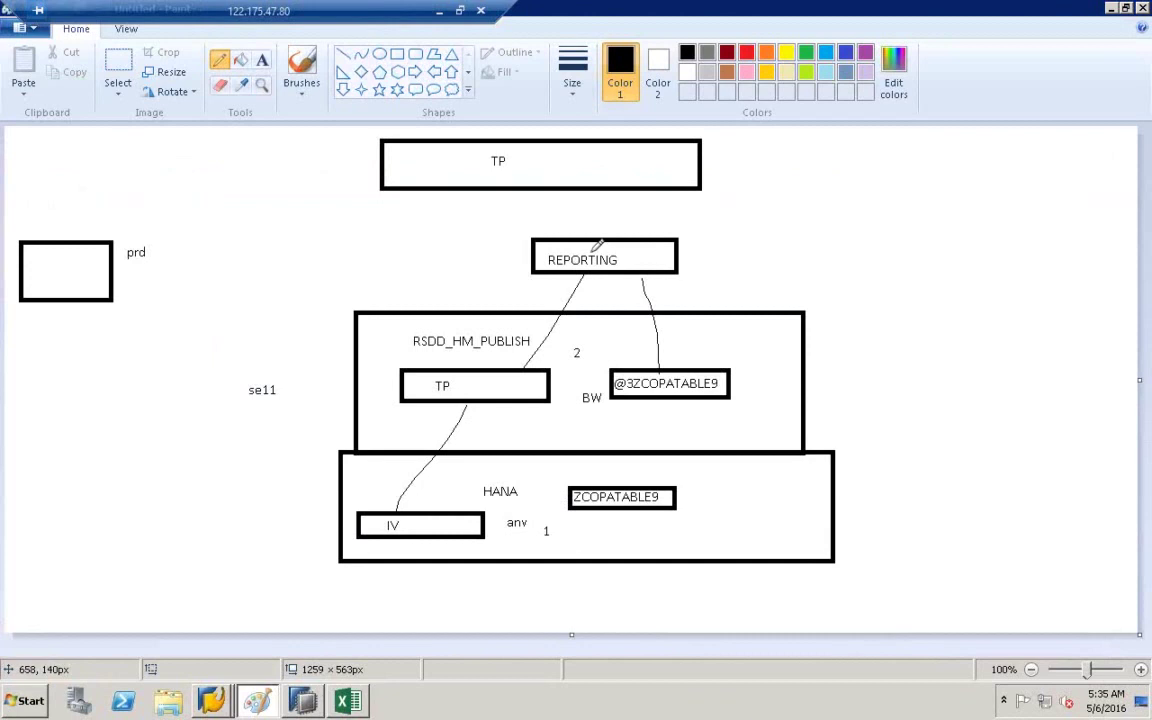
- Add an EXCEL text label to the right of the REPORTING box
left_click(262, 59)
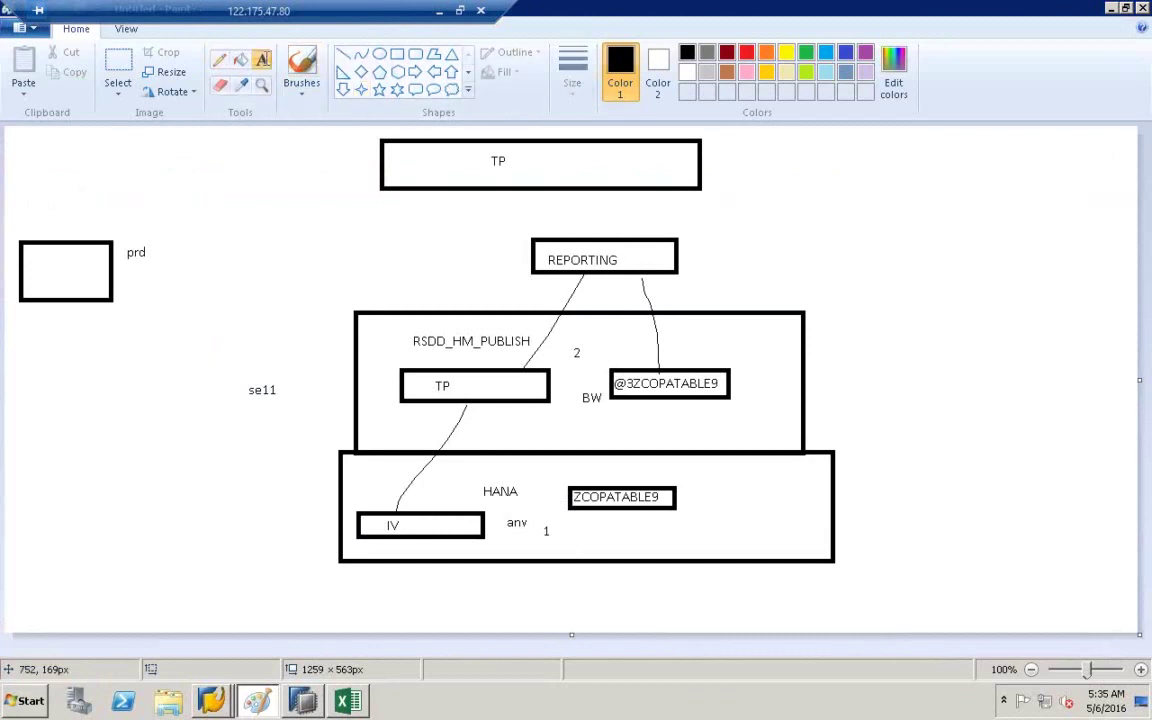
left_click(705, 245)
type("EXCEL")
left_click(749, 173)
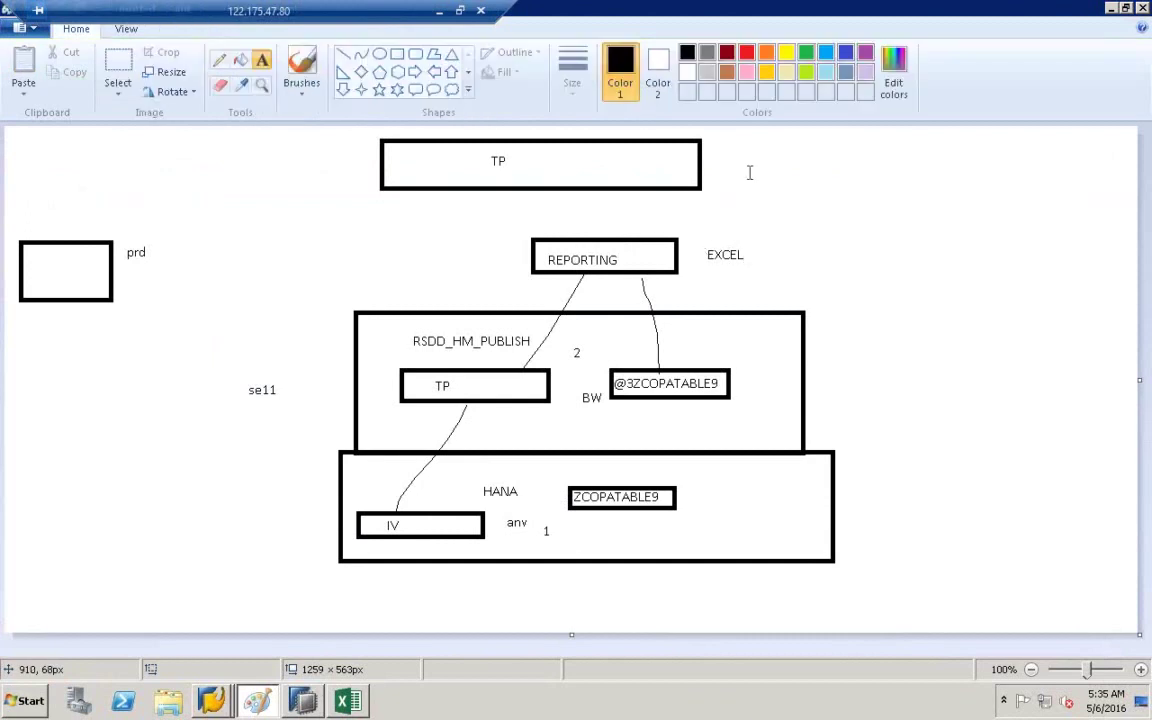
- Draw a rectangle around the EXCEL label and return to the ZCOPATABLE9 workbook
left_click(392, 55)
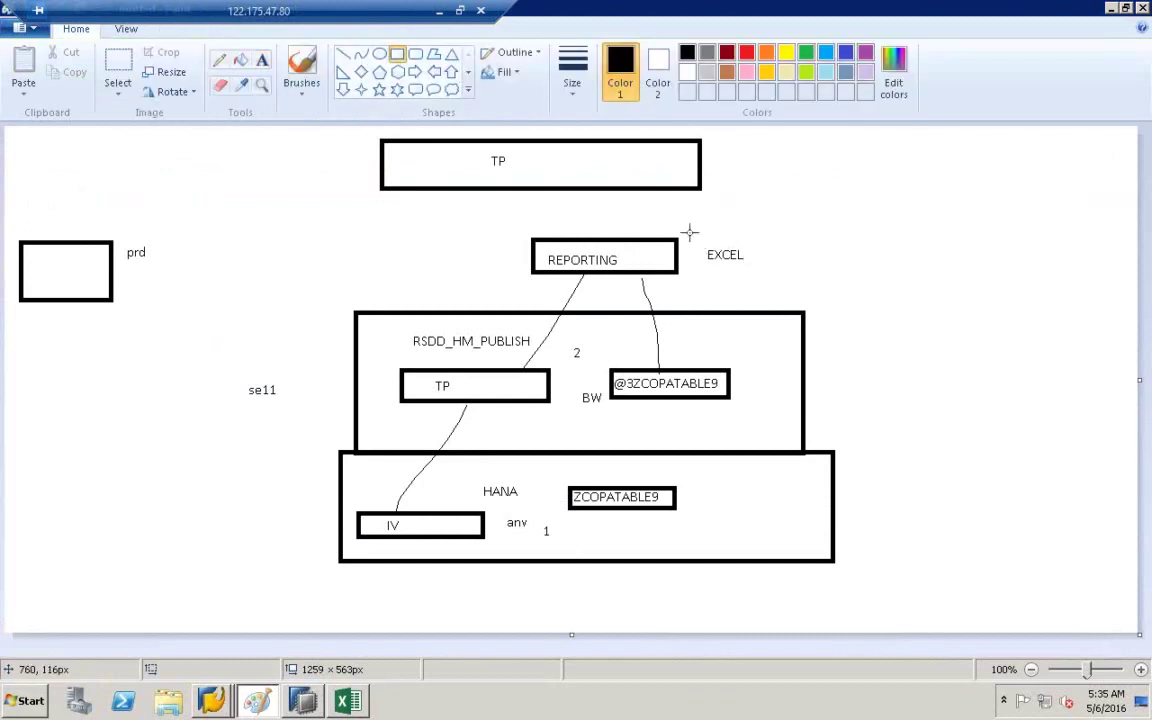
left_click_drag(693, 244, 774, 266)
left_click(775, 265)
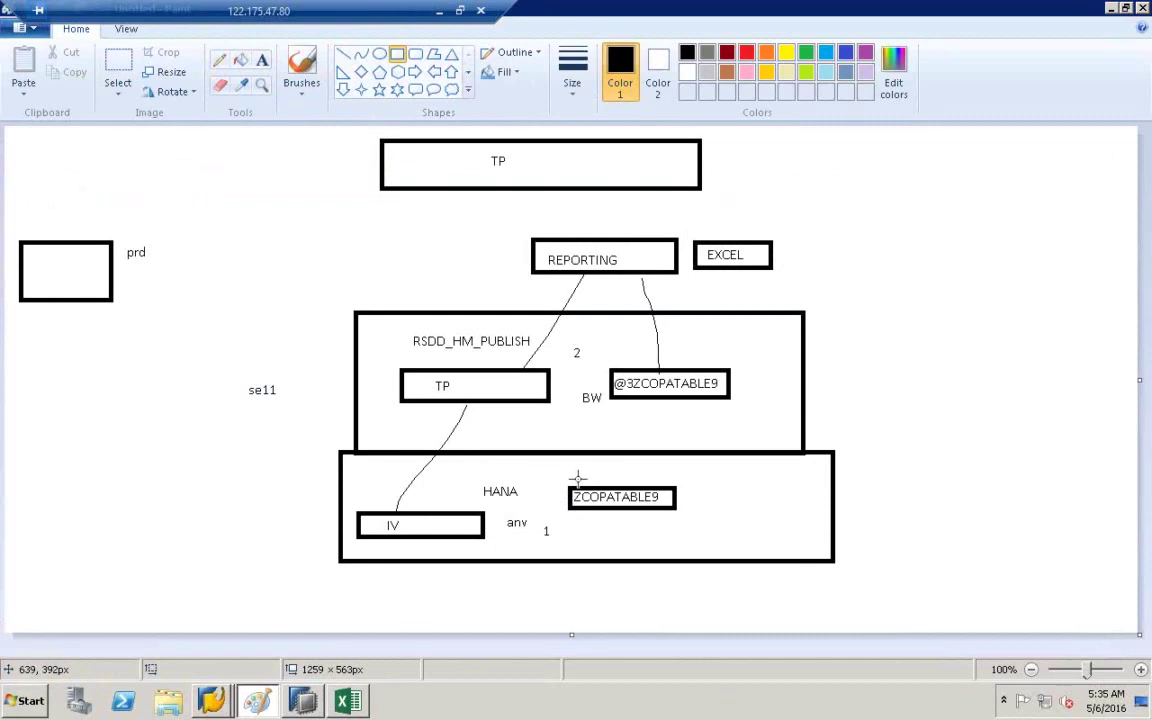
mouse_move(354, 700)
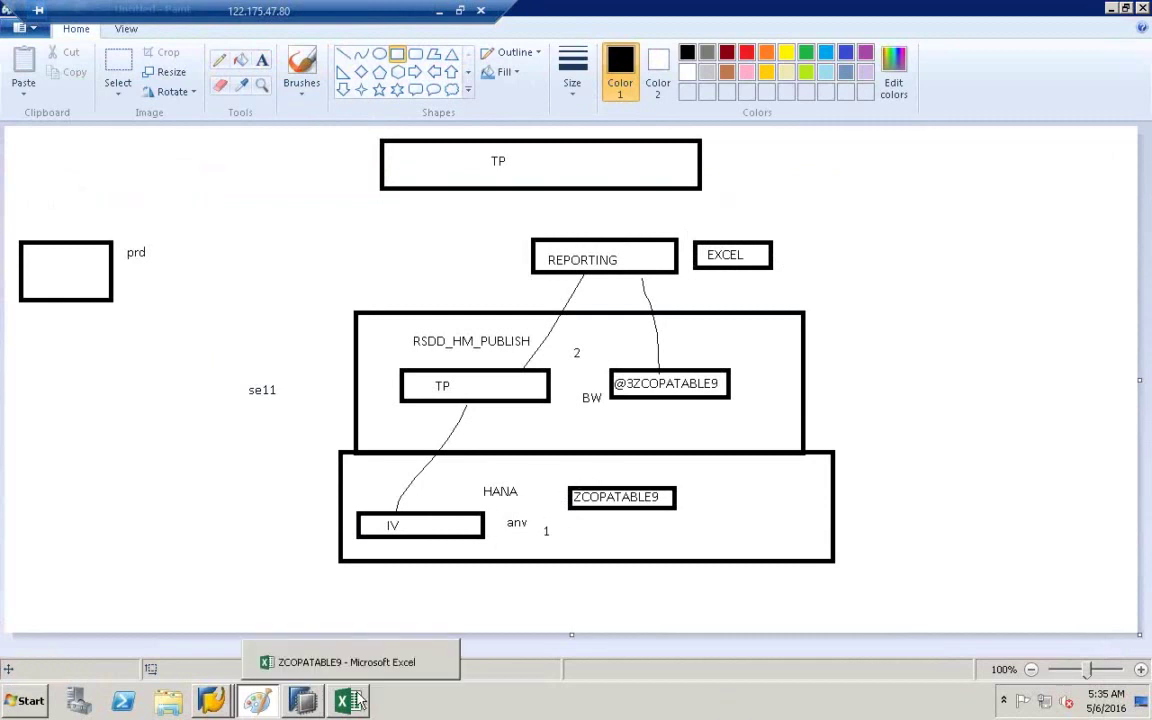
left_click(326, 640)
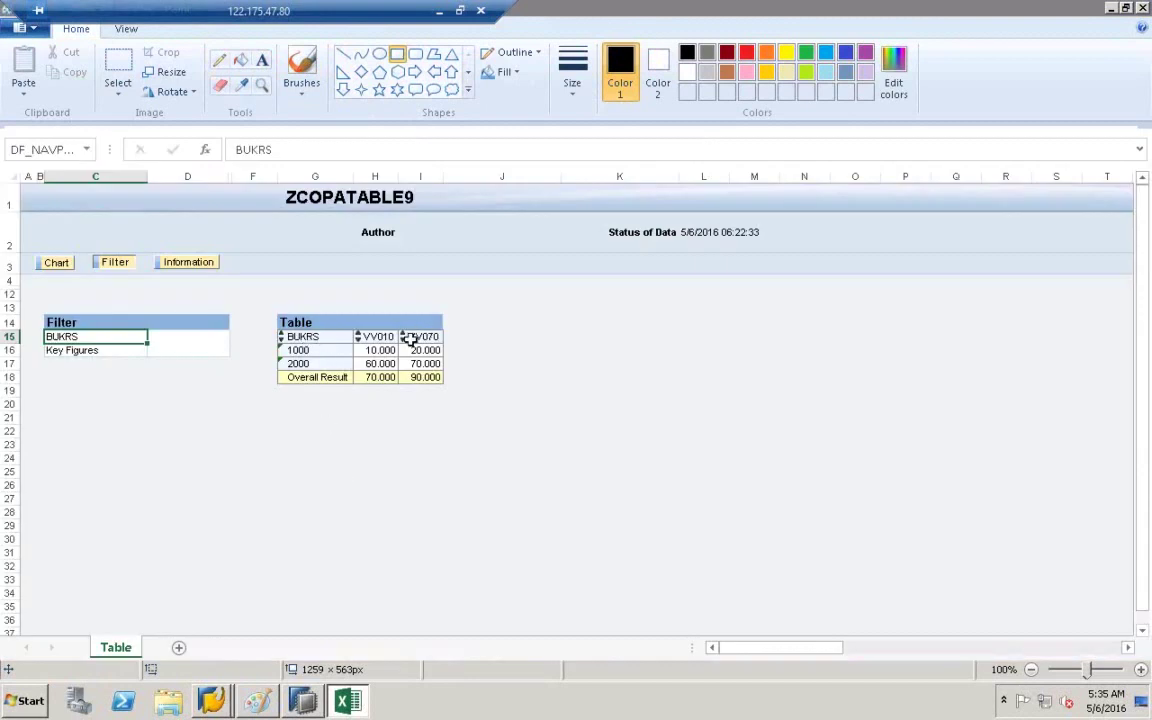
- Select the BUKRS header in the ZCOPATABLE9 table, then switch to SAP HANA Studio
left_click(330, 339)
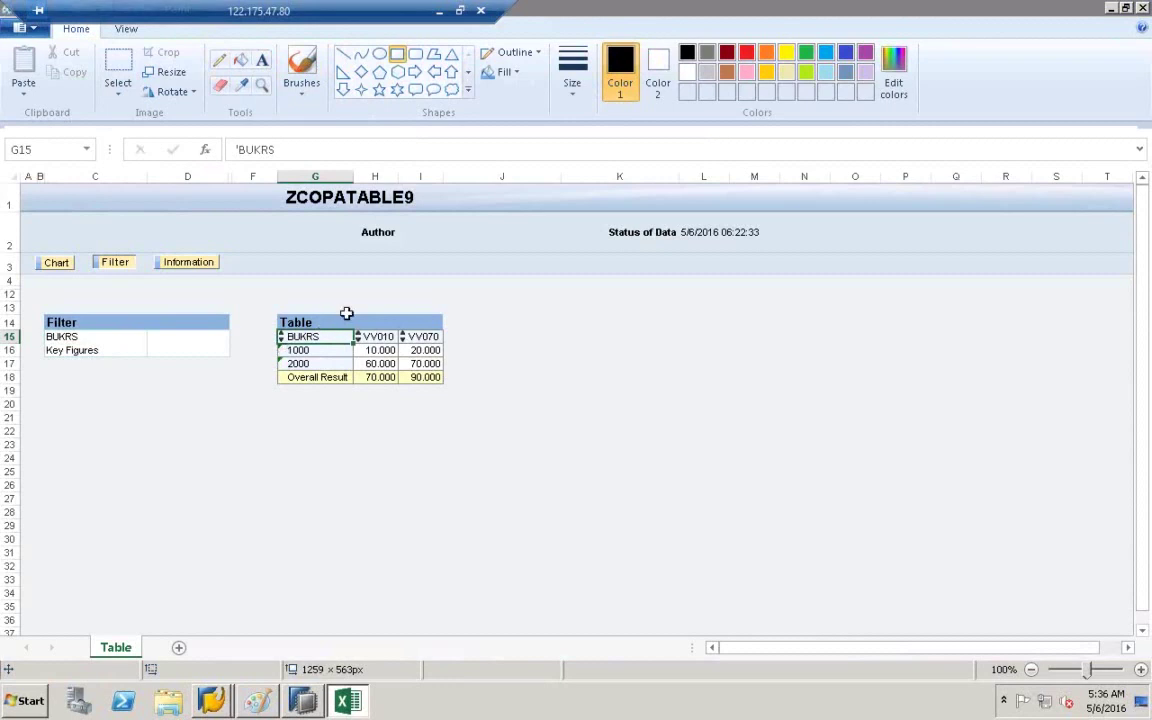
left_click(305, 703)
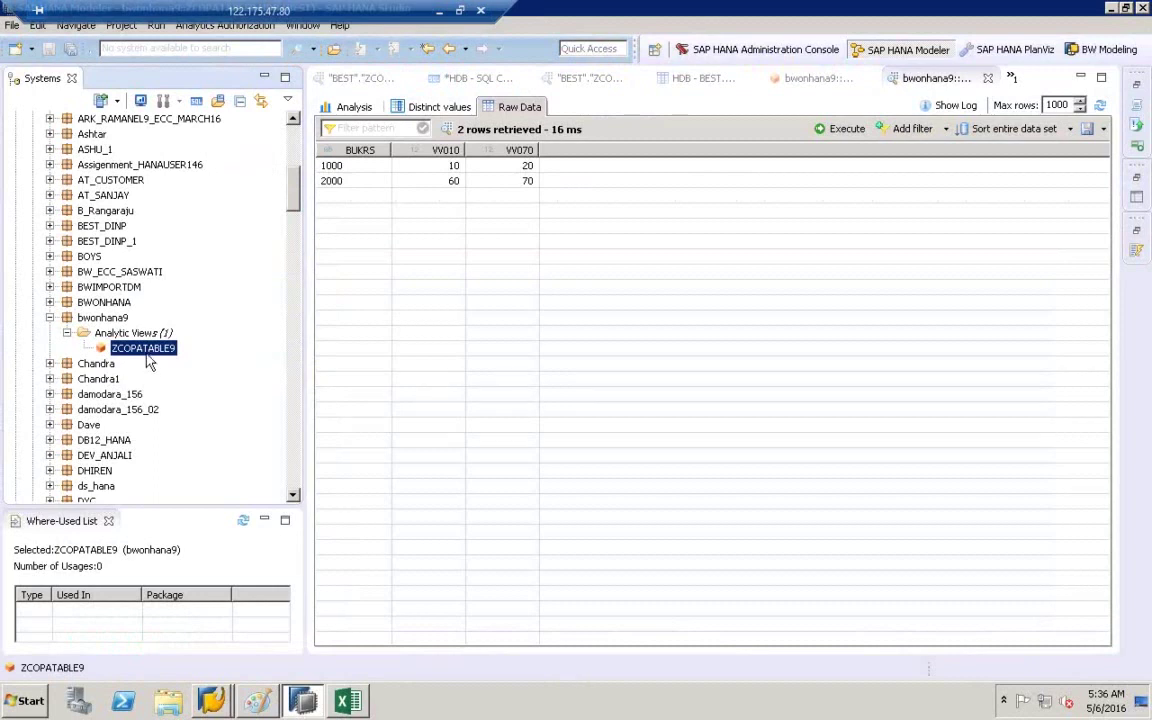
- Add VKORG to the ZCOPATABLE9 analytic view's output columns, then save and activate the view
double_click(138, 348)
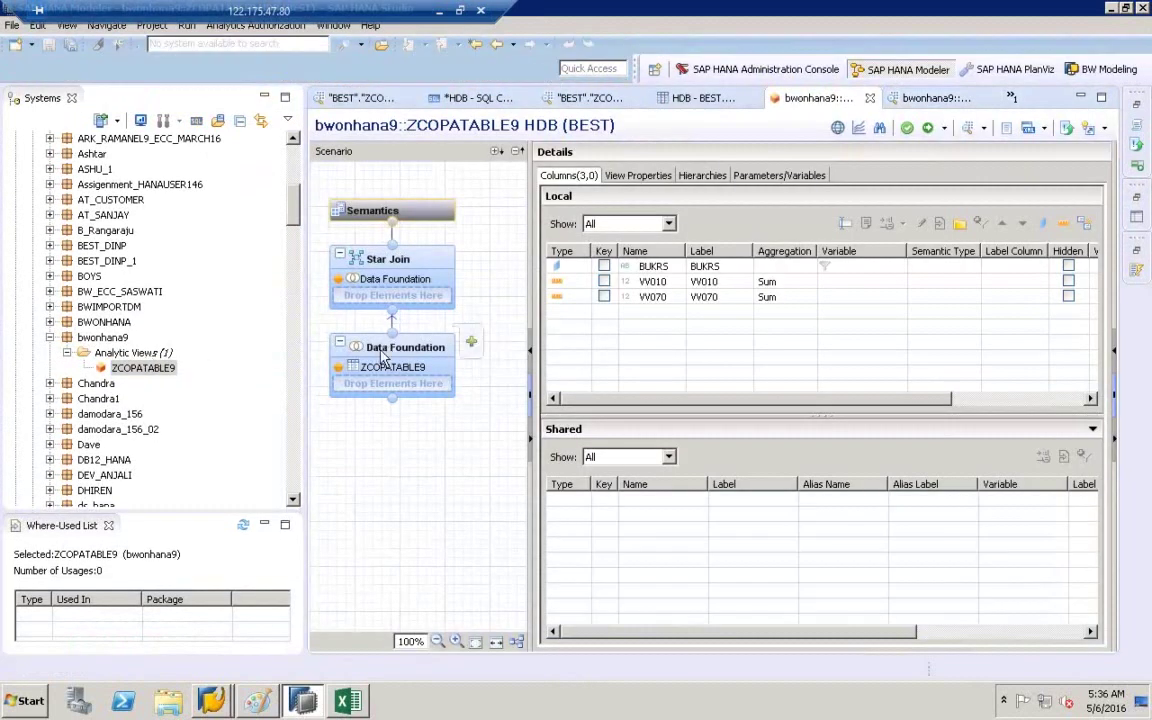
left_click(383, 356)
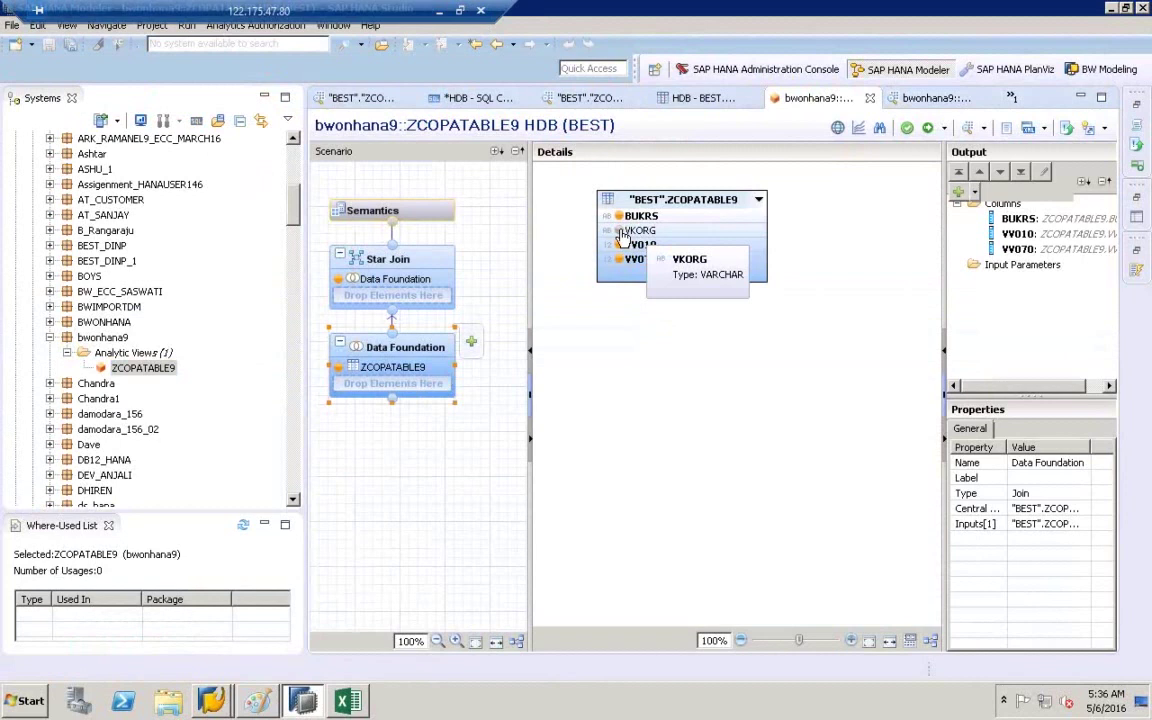
left_click(620, 232)
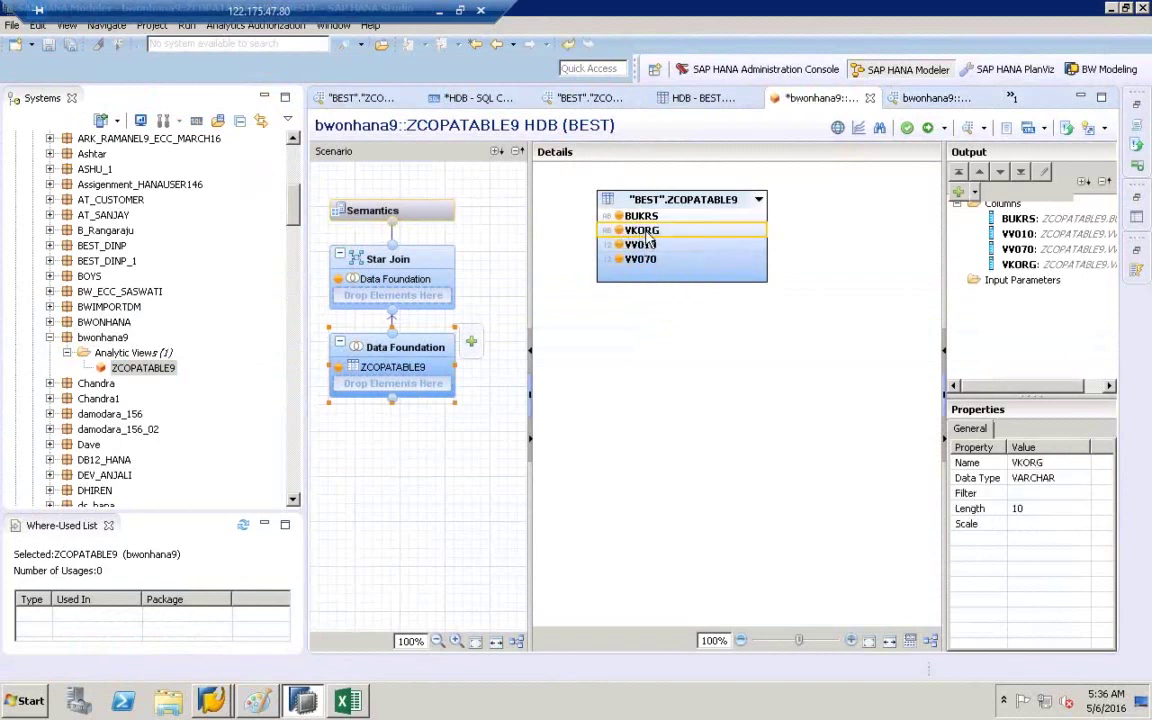
left_click(1022, 264)
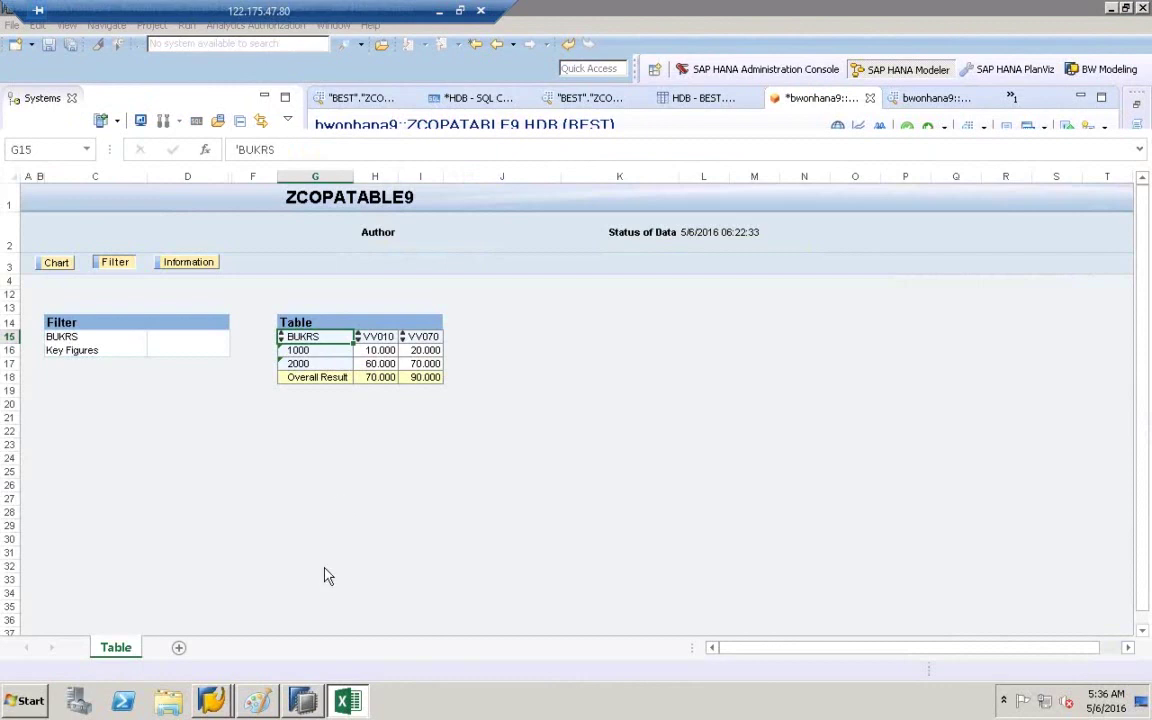
left_click(316, 705)
left_click(928, 128)
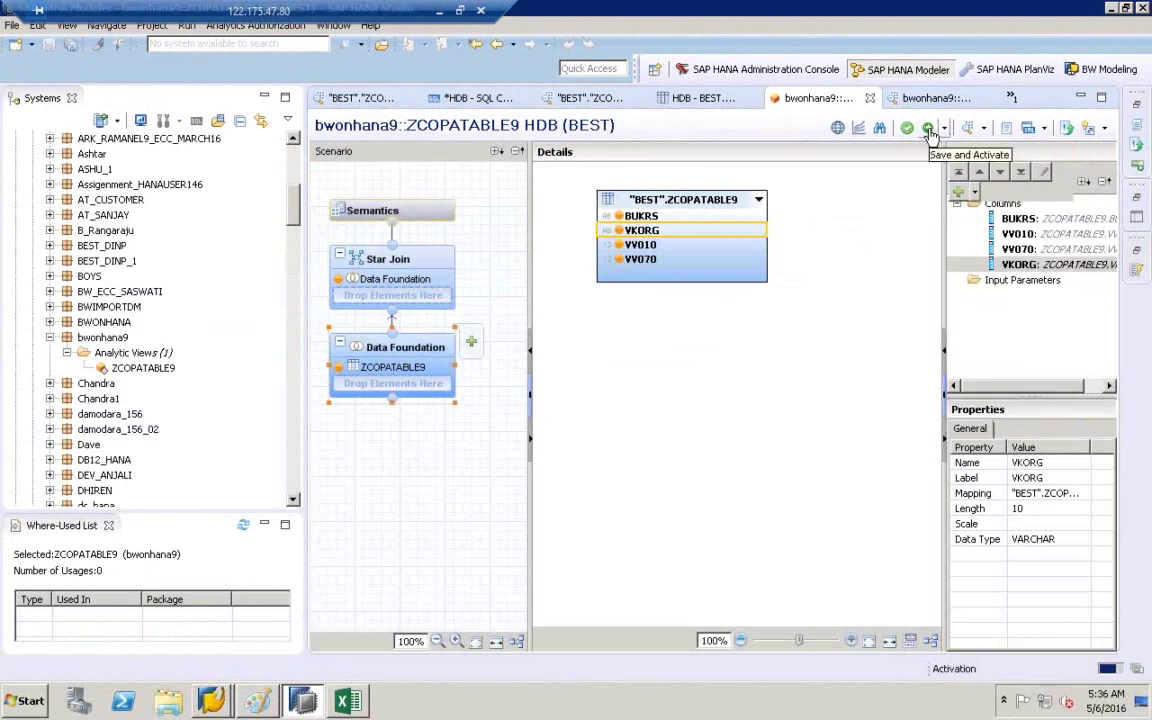
left_click(145, 367)
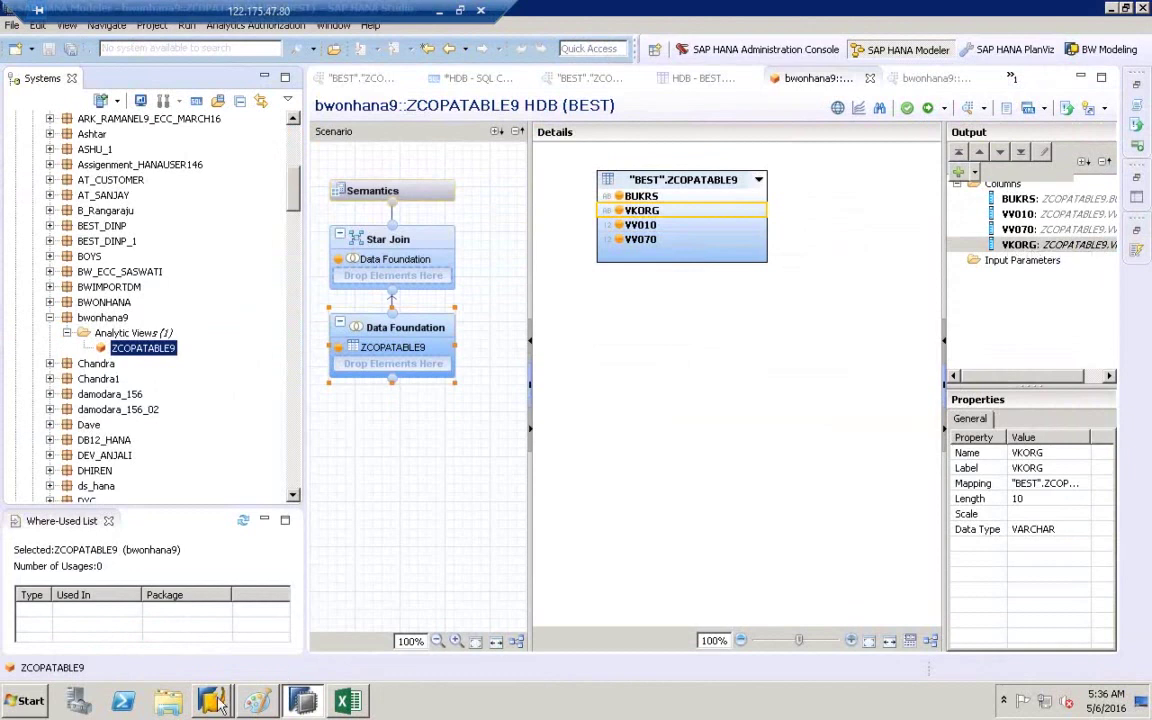
mouse_move(220, 703)
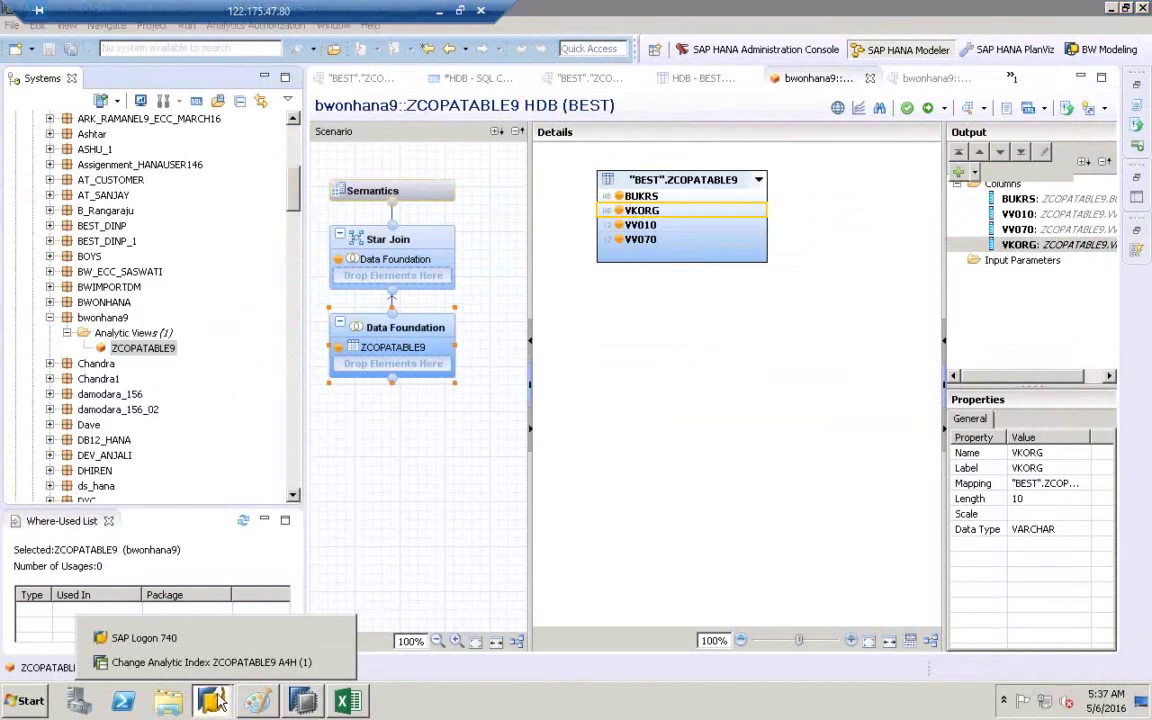
- Leave the Change Analytic Index ZCOPATABLE9 screen and pick rsdd_hm_publish from transaction history
left_click(224, 664)
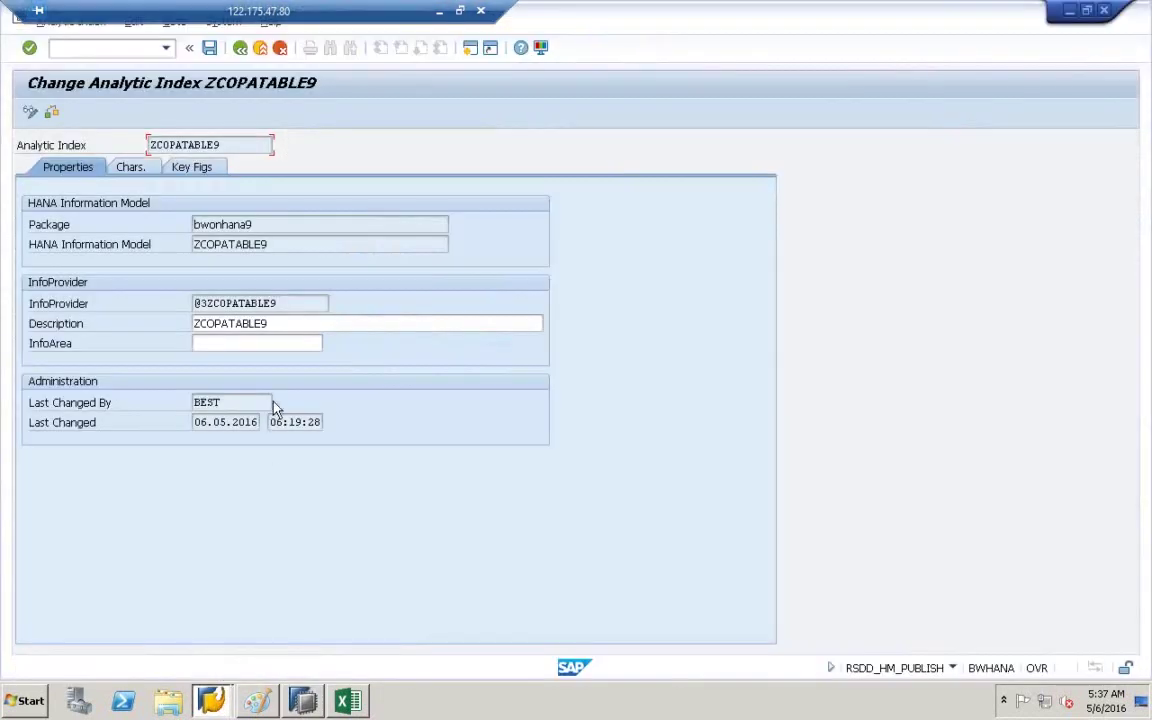
key("F3")
key("F3")
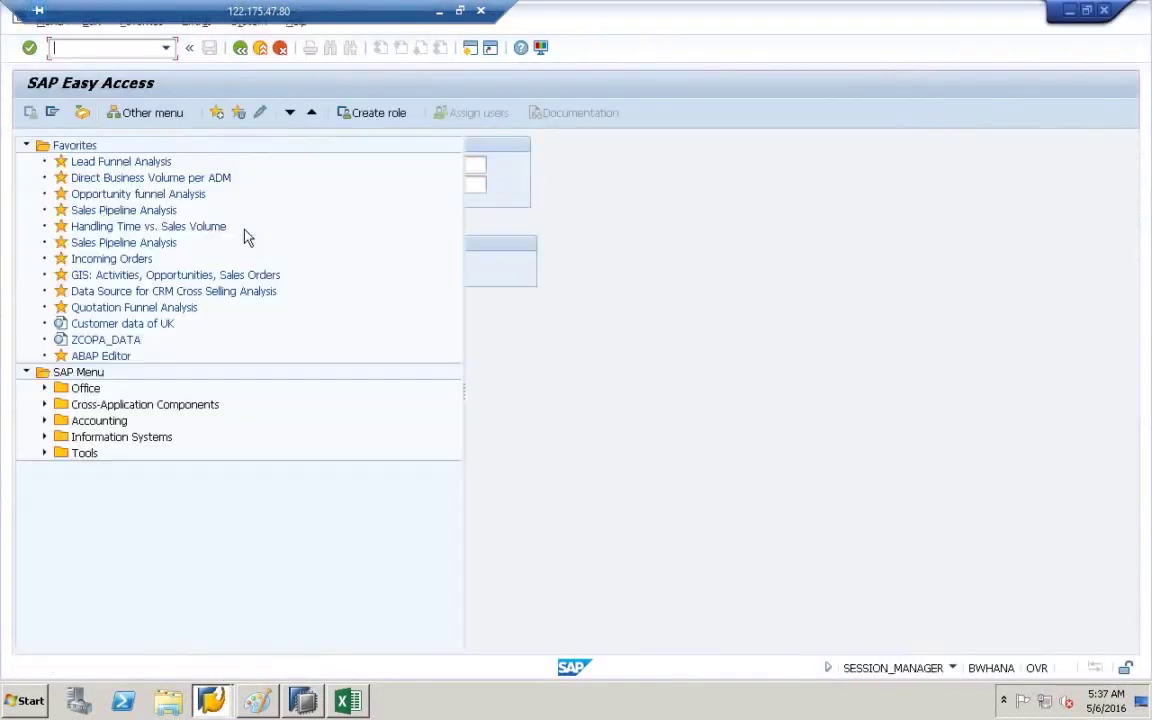
left_click(165, 47)
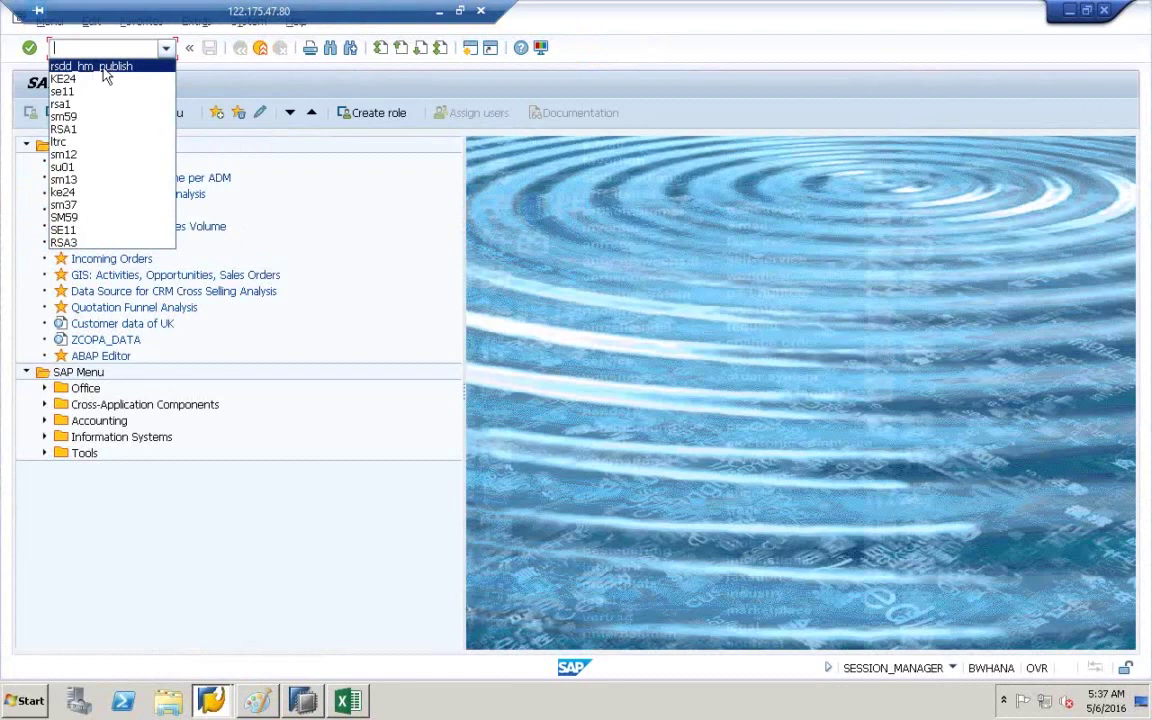
left_click(100, 67)
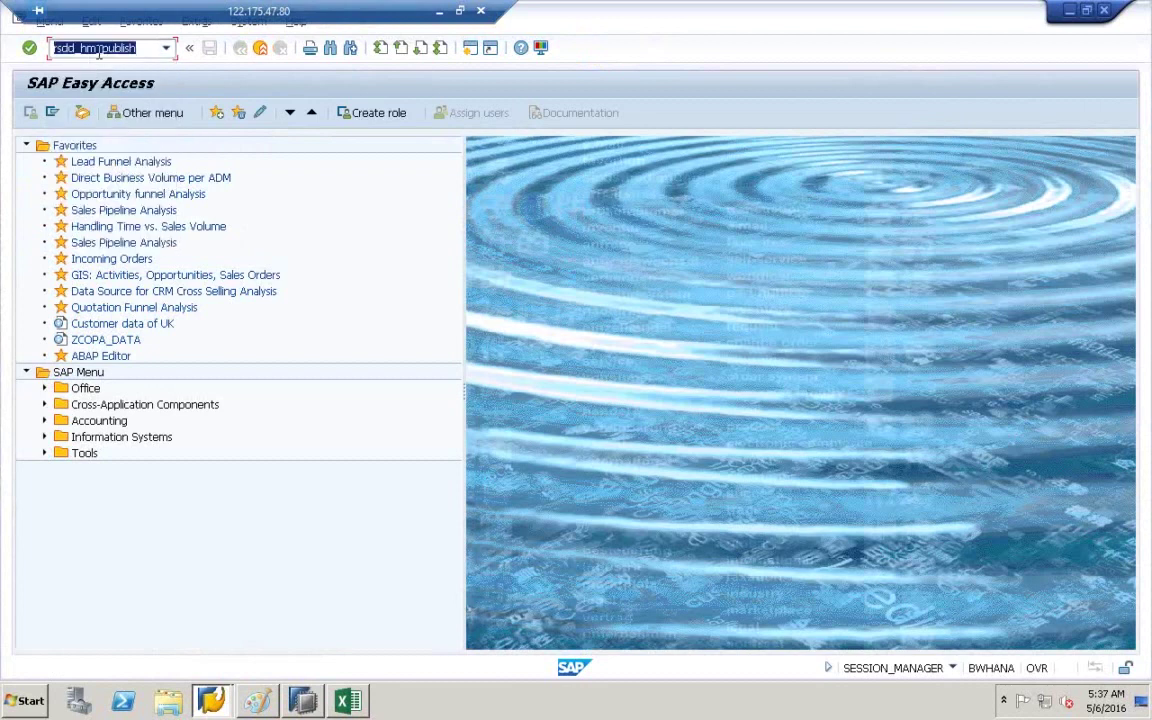
- Run rsdd_hm_publish and choose package bwonhana9 by searching BWO in the package list
key("Return")
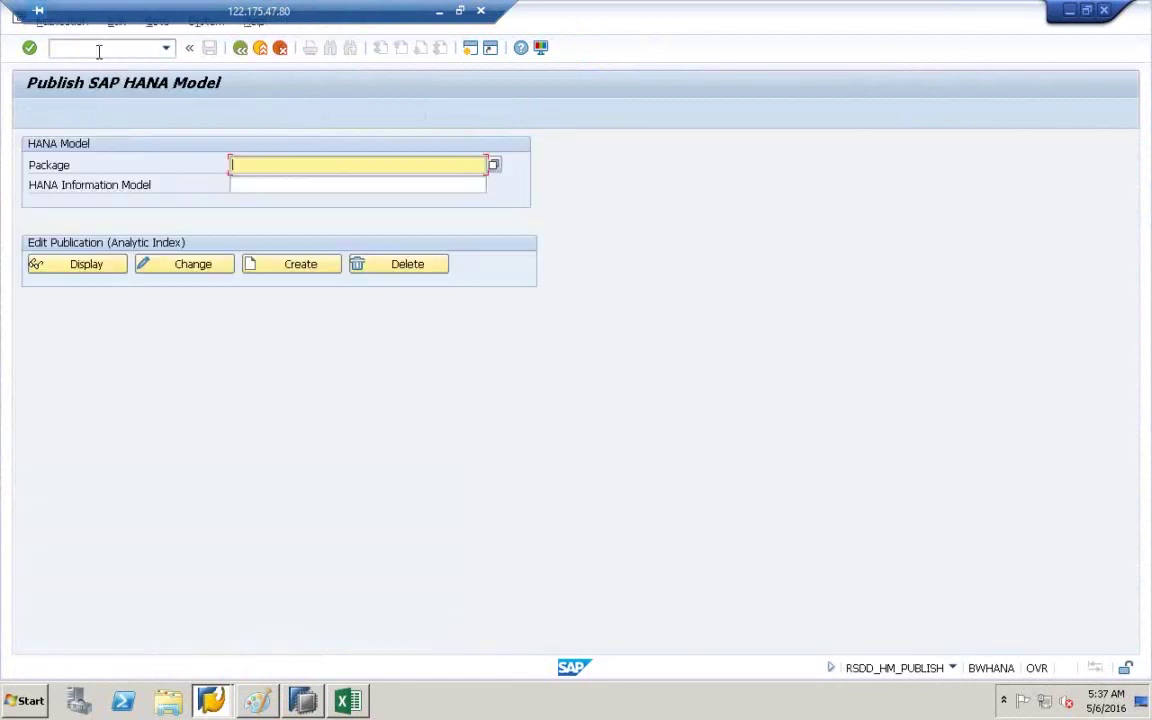
left_click(320, 163)
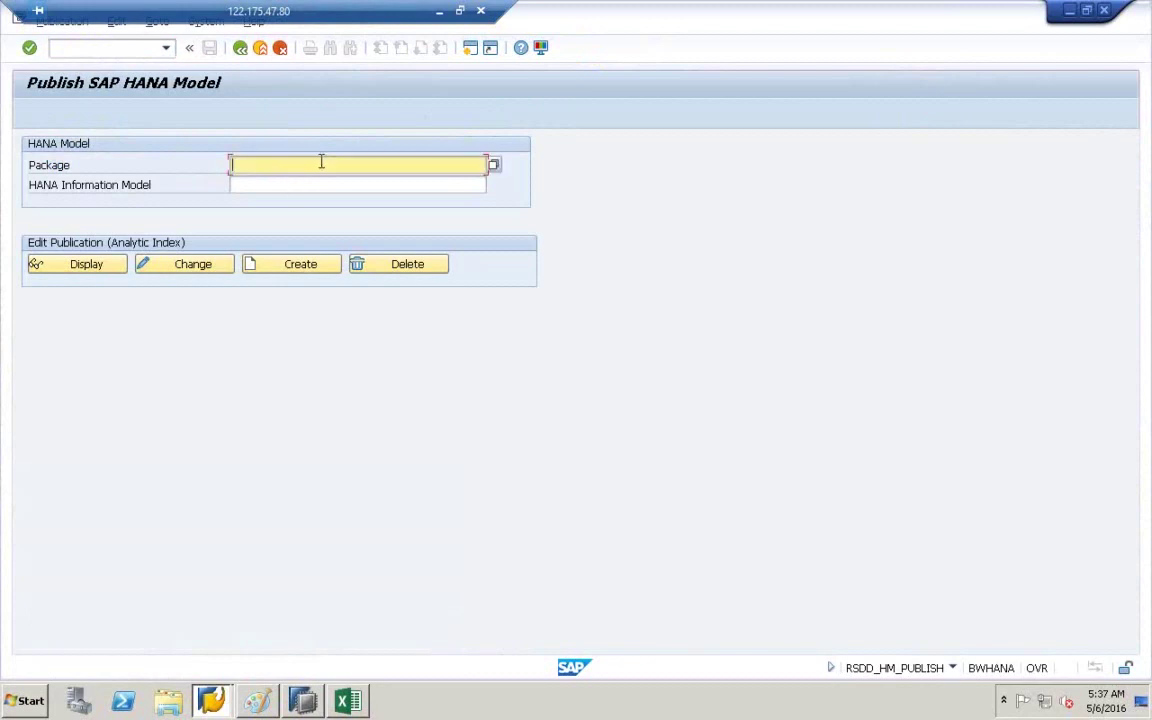
left_click(492, 165)
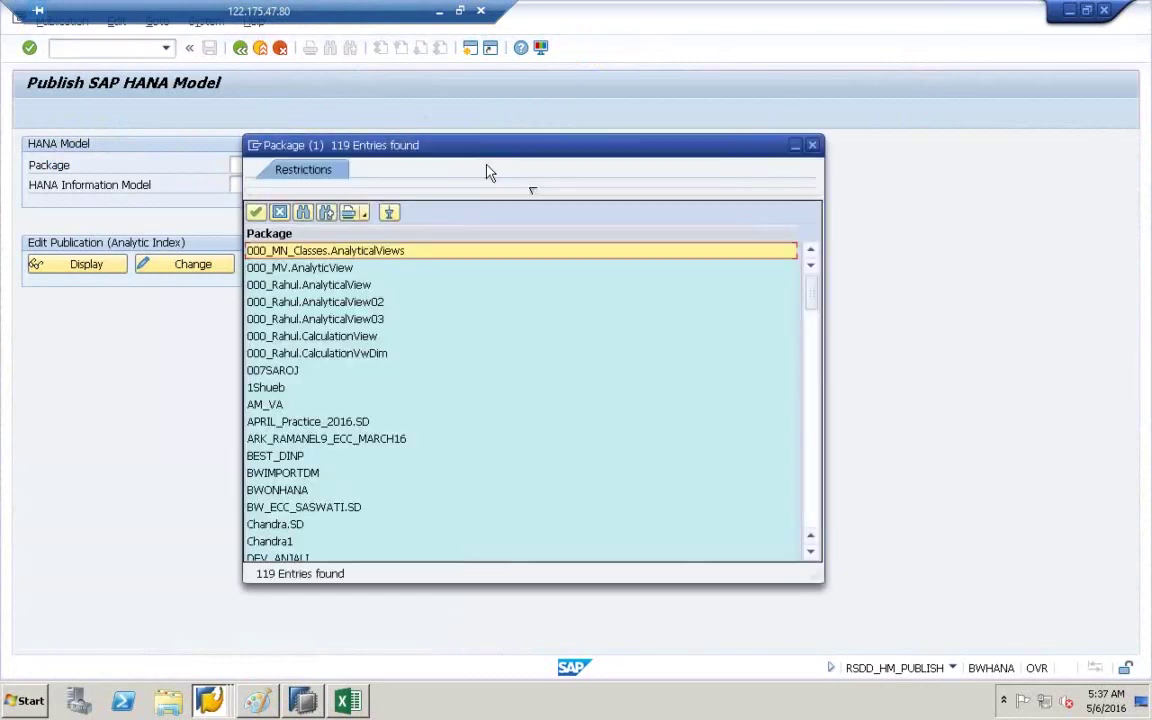
left_click(304, 213)
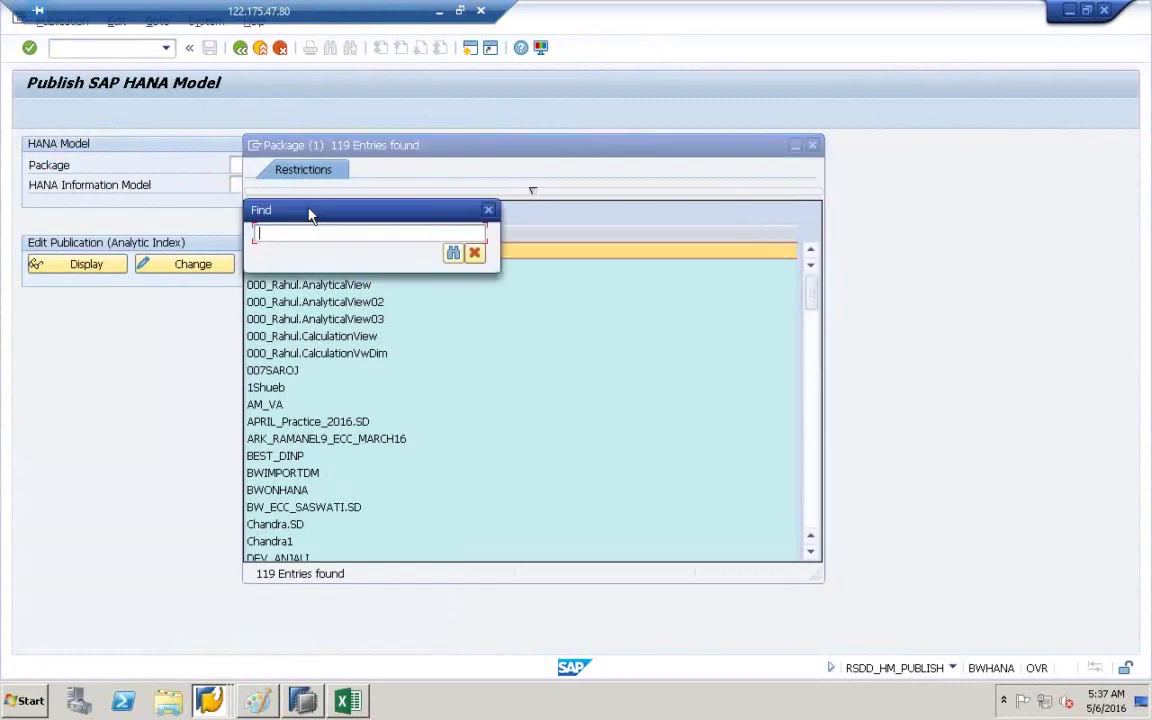
type("BWONHANA9")
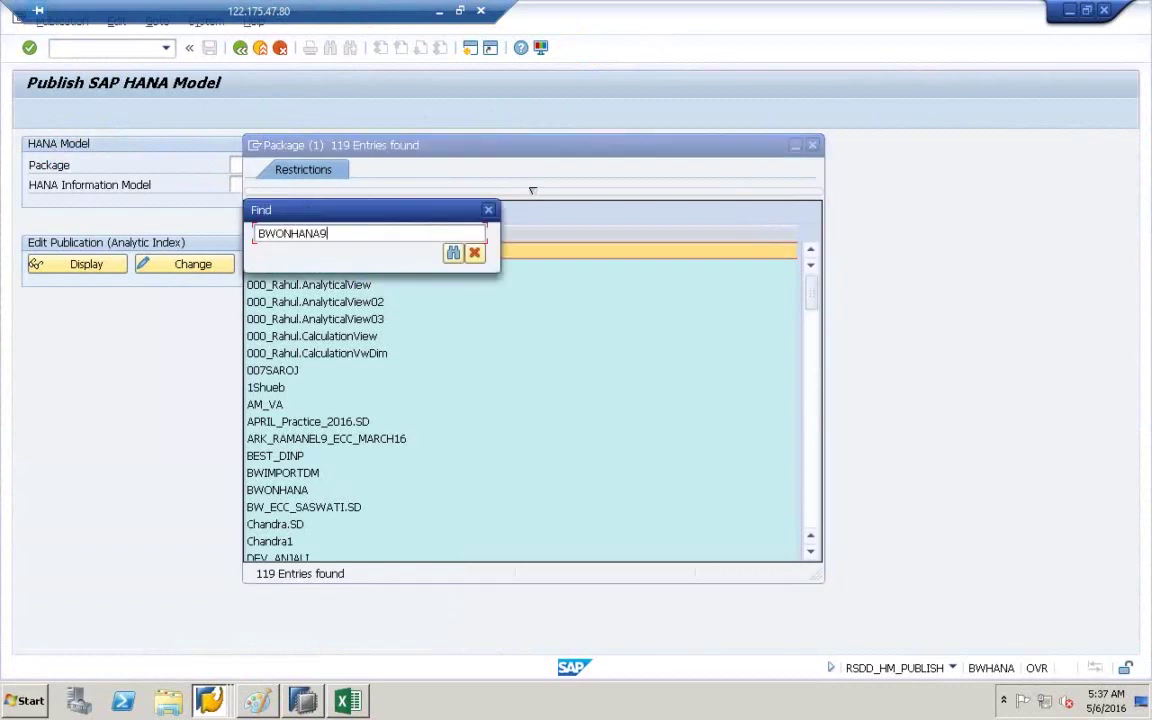
key("Return")
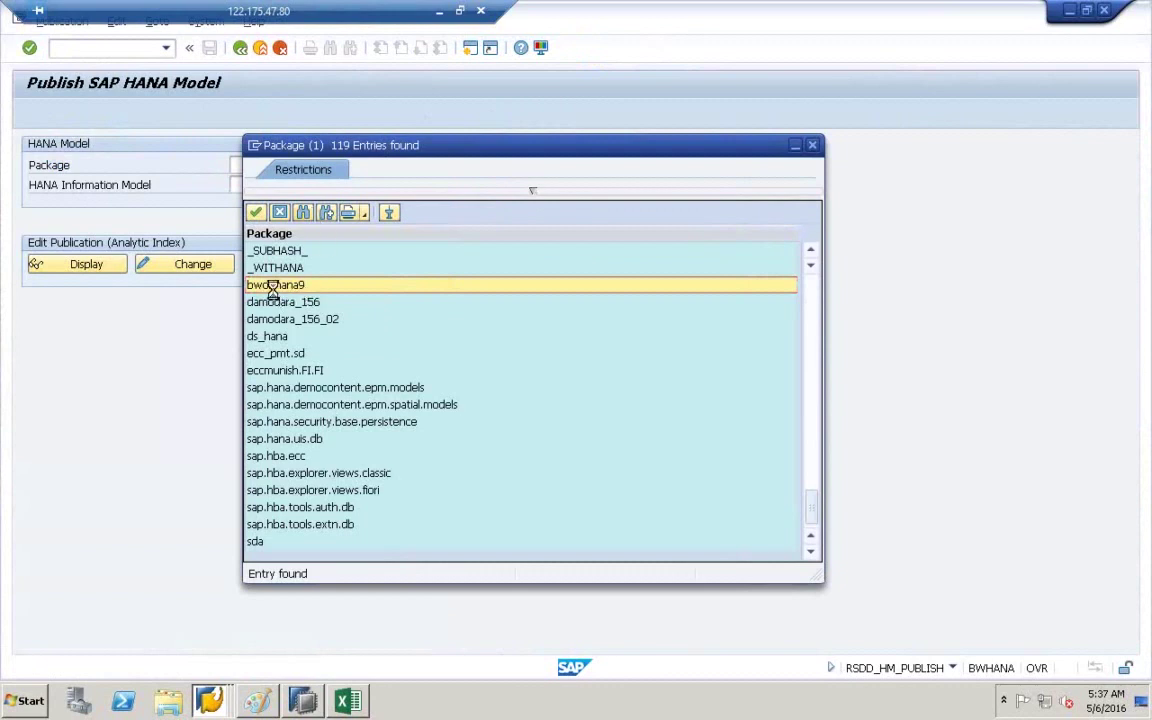
double_click(277, 286)
- Choose ZCOPATABLE9 as the HANA Information Model from the bwonhana9 models
left_click(321, 182)
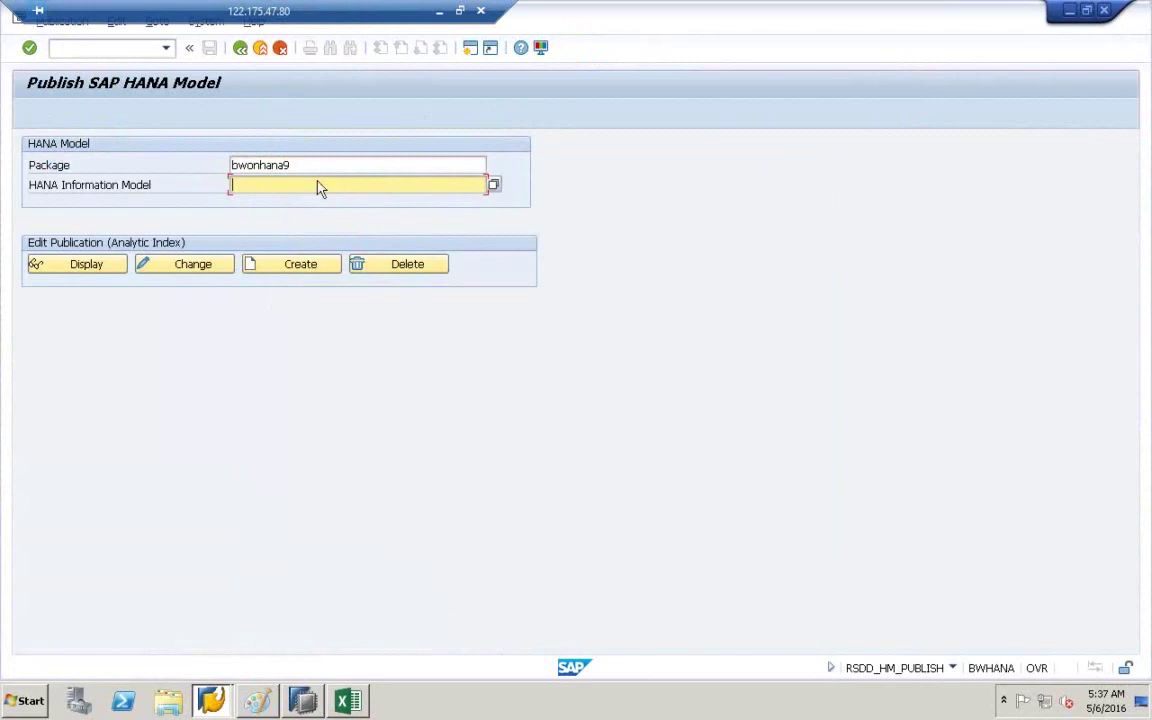
left_click(493, 187)
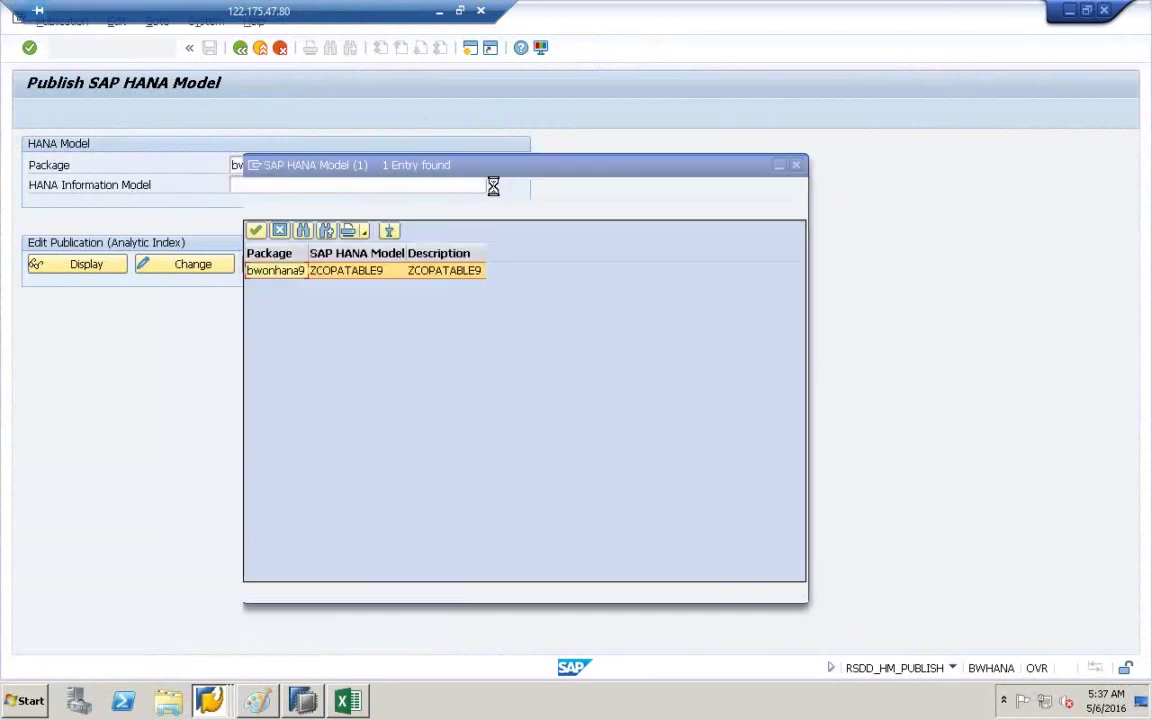
double_click(321, 276)
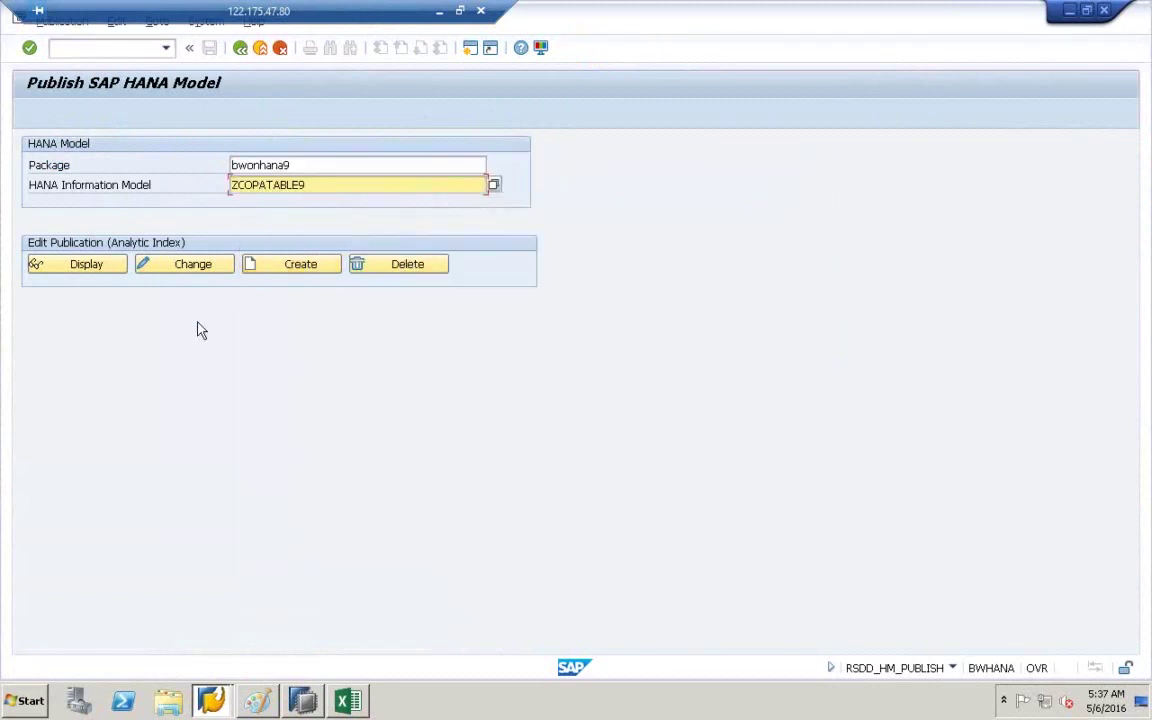
- Delete the existing ZCOPATABLE9 analytic index, confirming with Yes
left_click(382, 272)
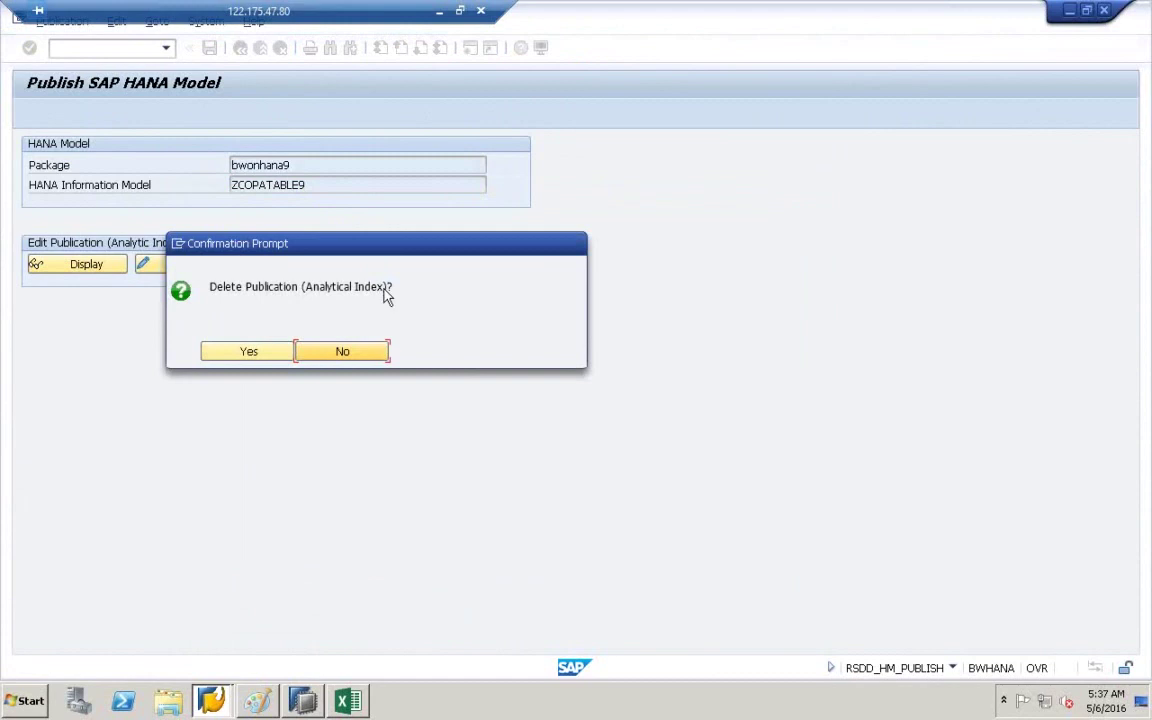
left_click(245, 358)
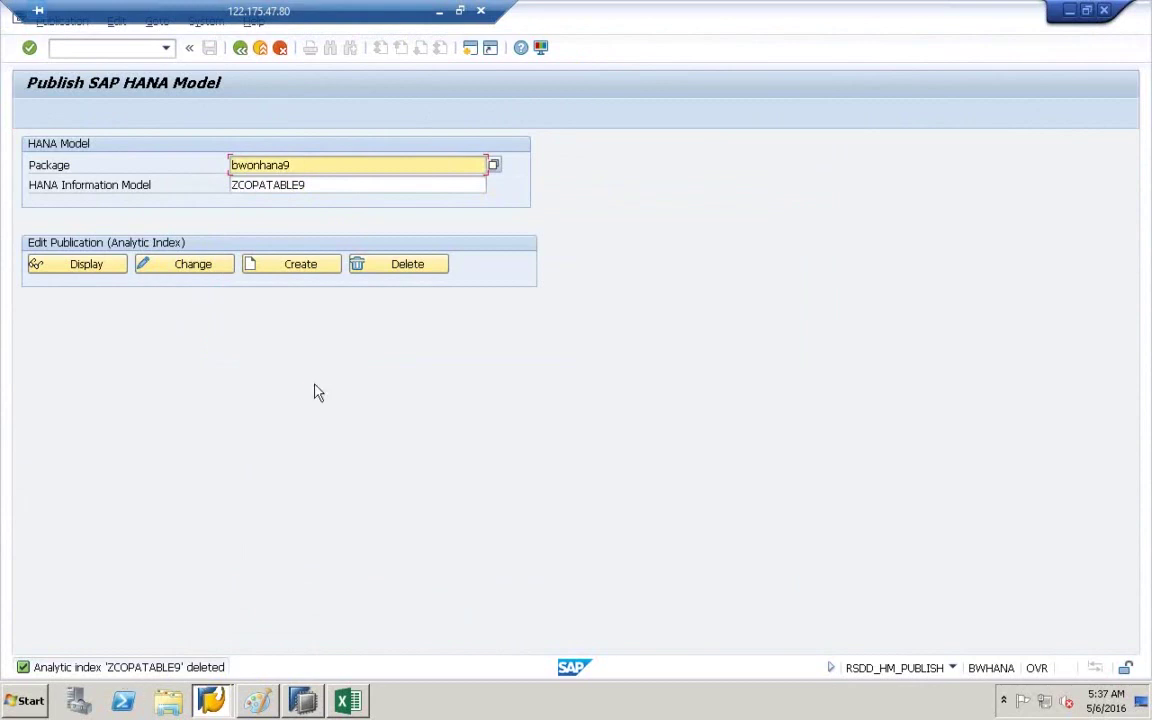
- Create a new analytic index ZCOPATABLE9 and check its BUKRS and VKORG characteristics
left_click(303, 268)
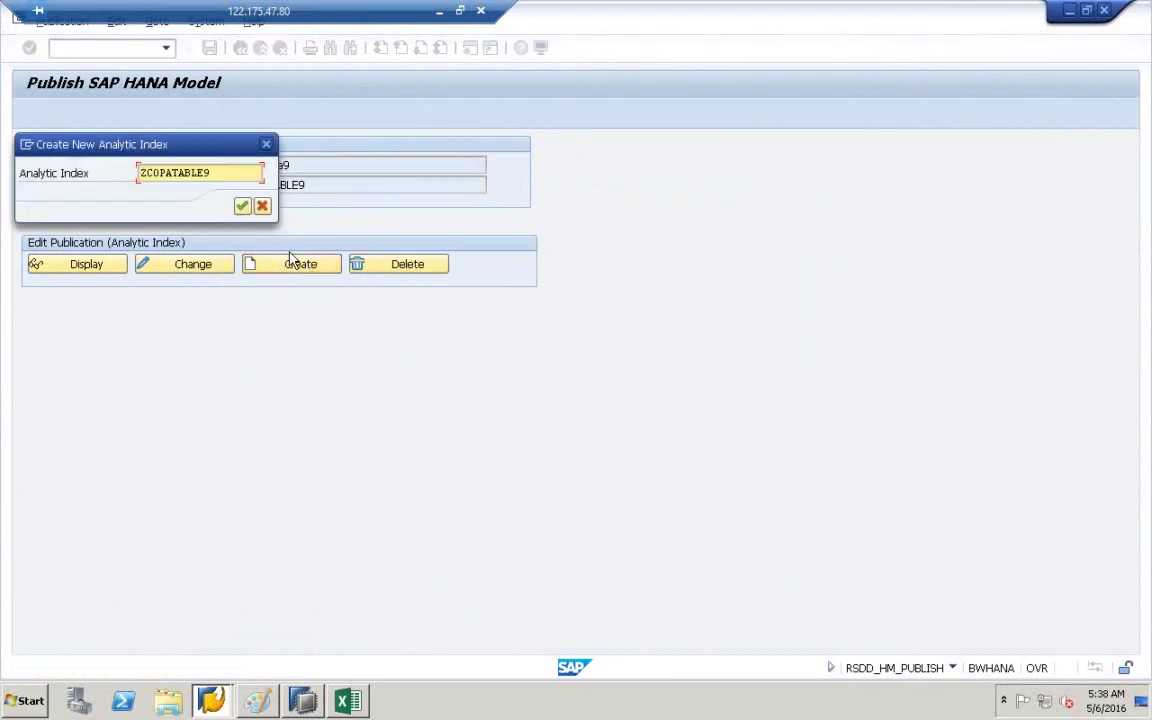
left_click(245, 209)
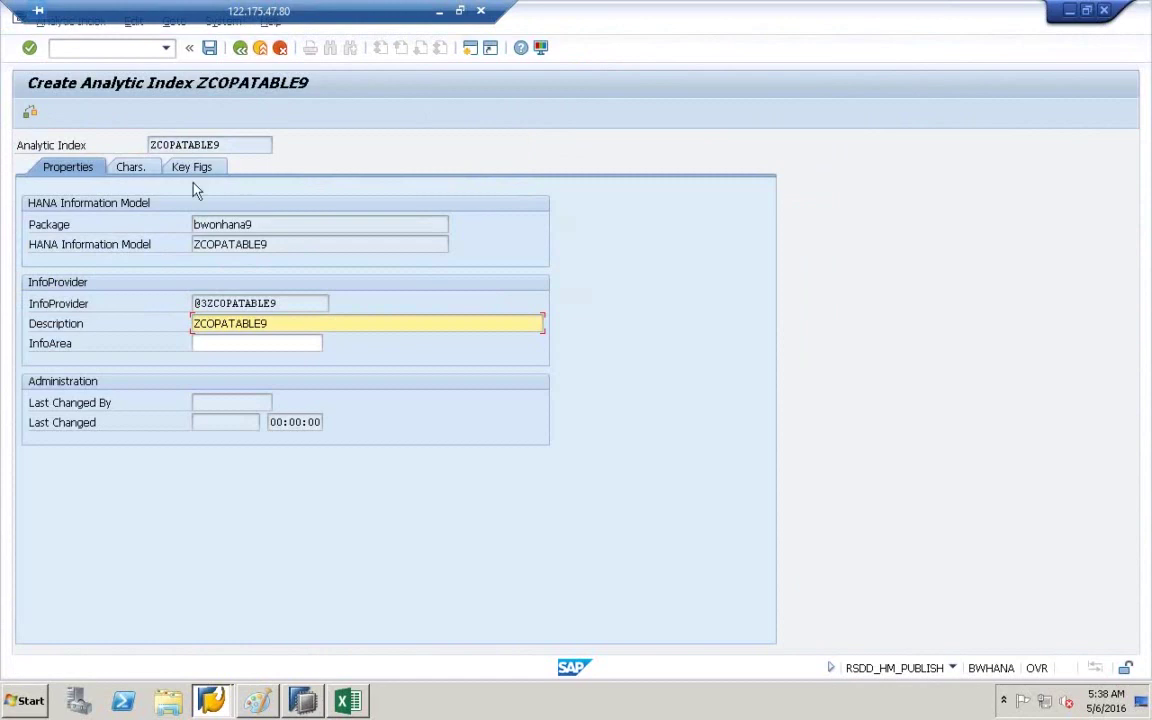
left_click(131, 168)
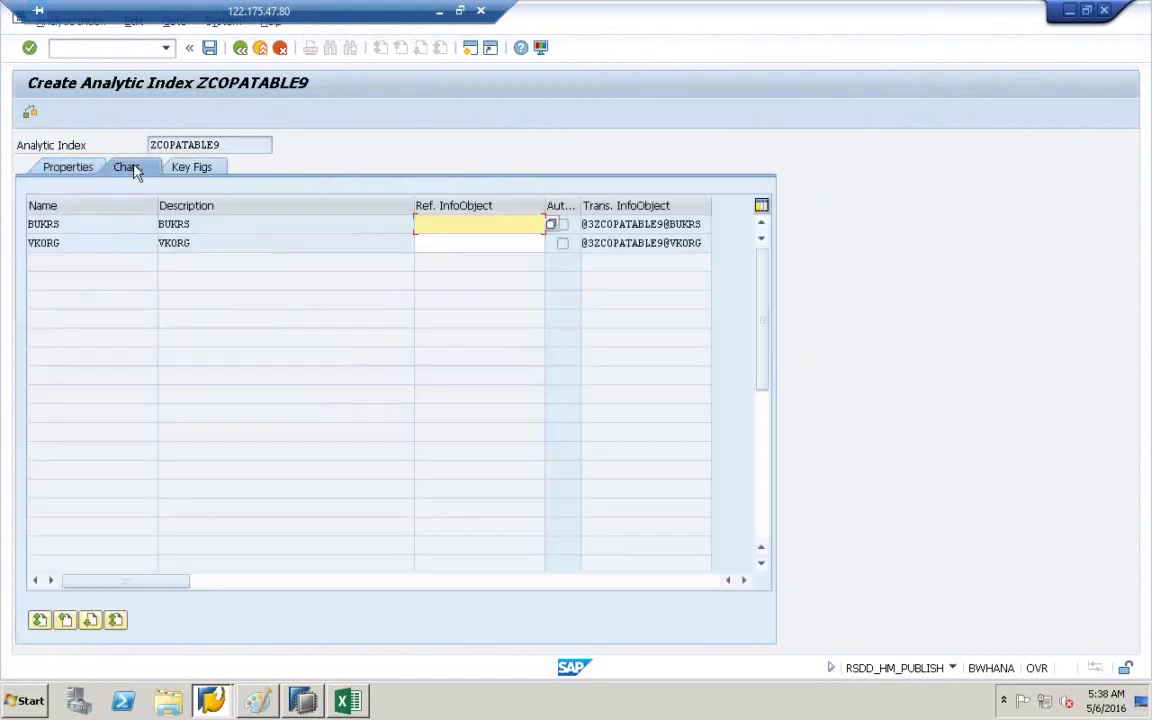
left_click(75, 227)
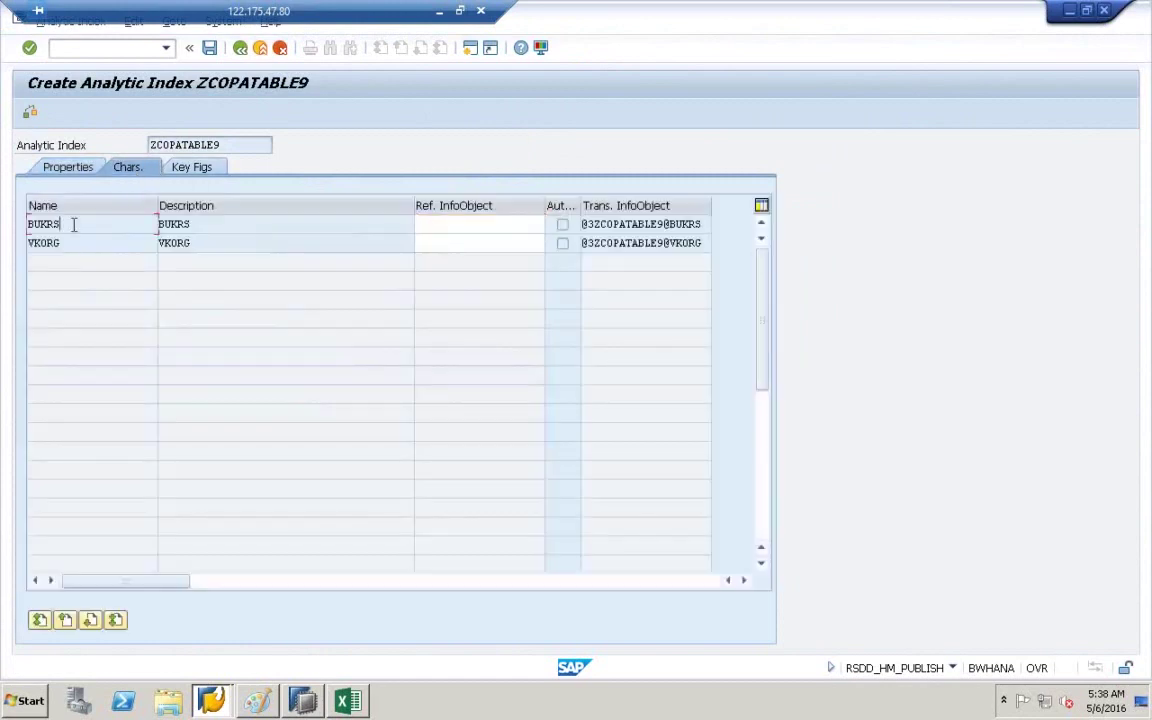
double_click(44, 229)
left_click(61, 226)
left_click(66, 243)
- Recheck VKORG under characteristics, then review the key figures VV010 and VV070
left_click(68, 168)
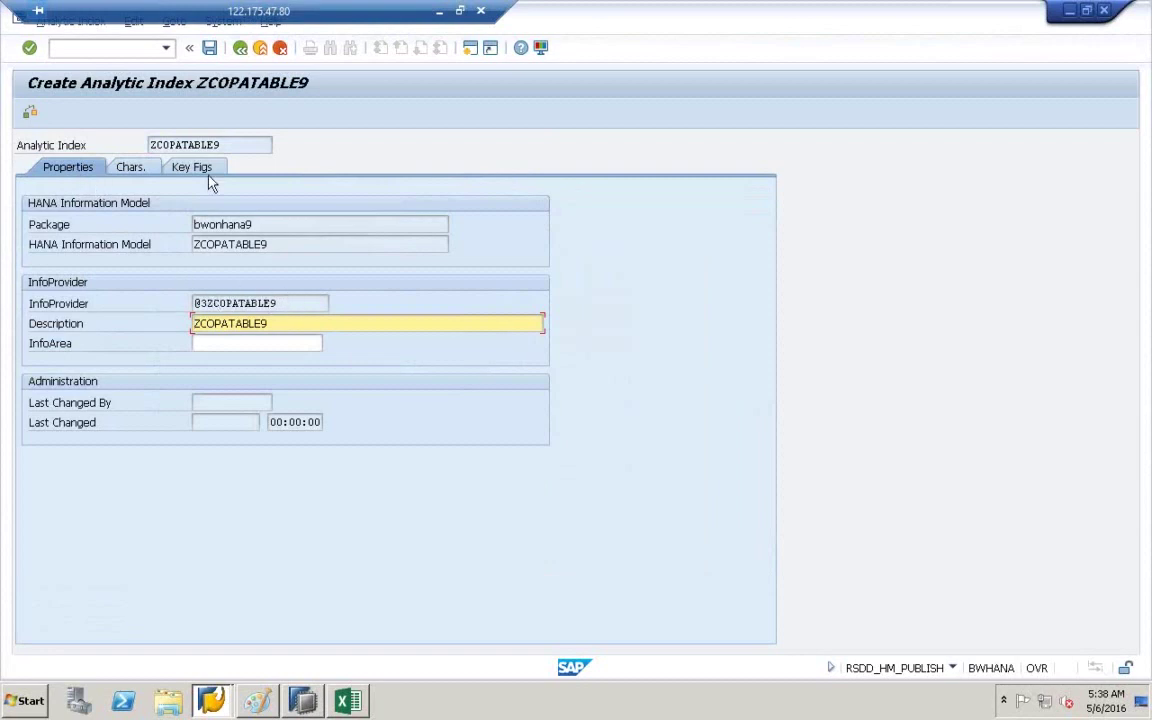
left_click(152, 175)
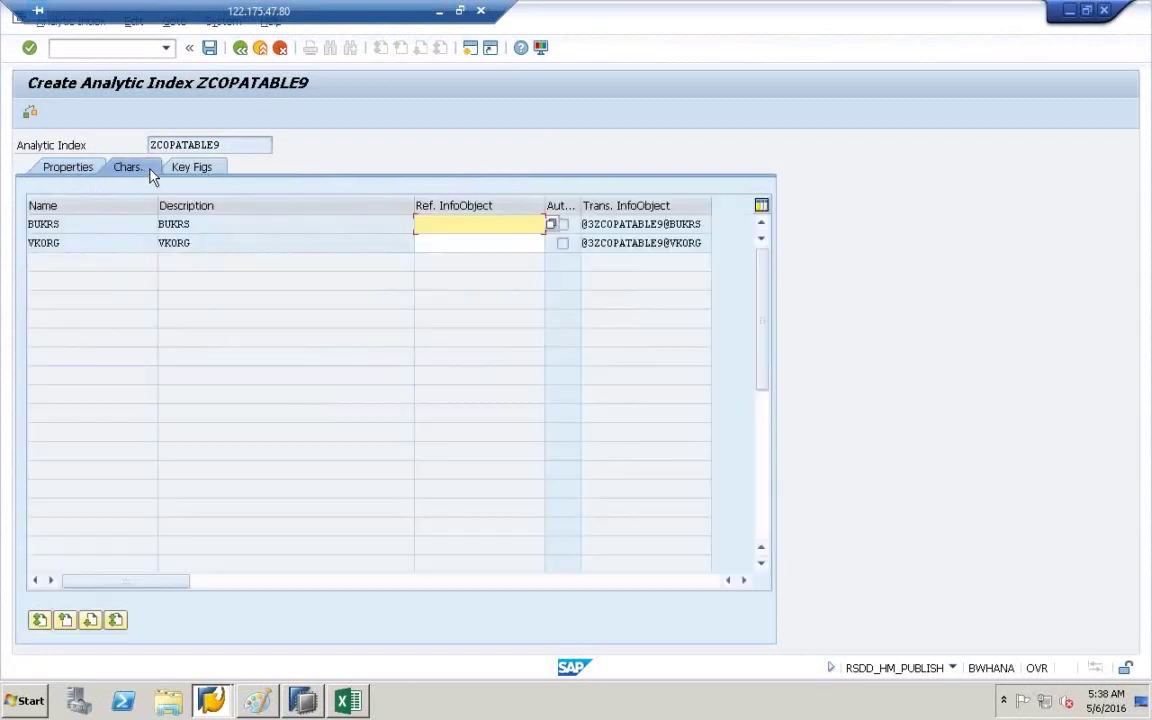
left_click(78, 241)
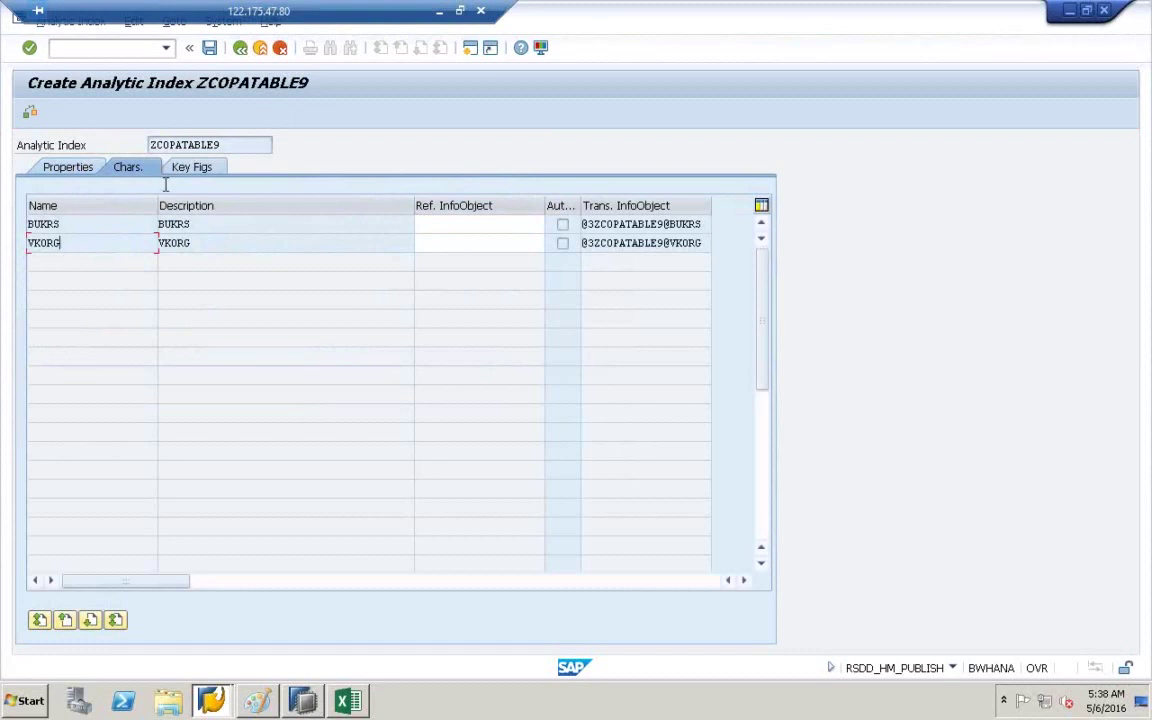
left_click(222, 162)
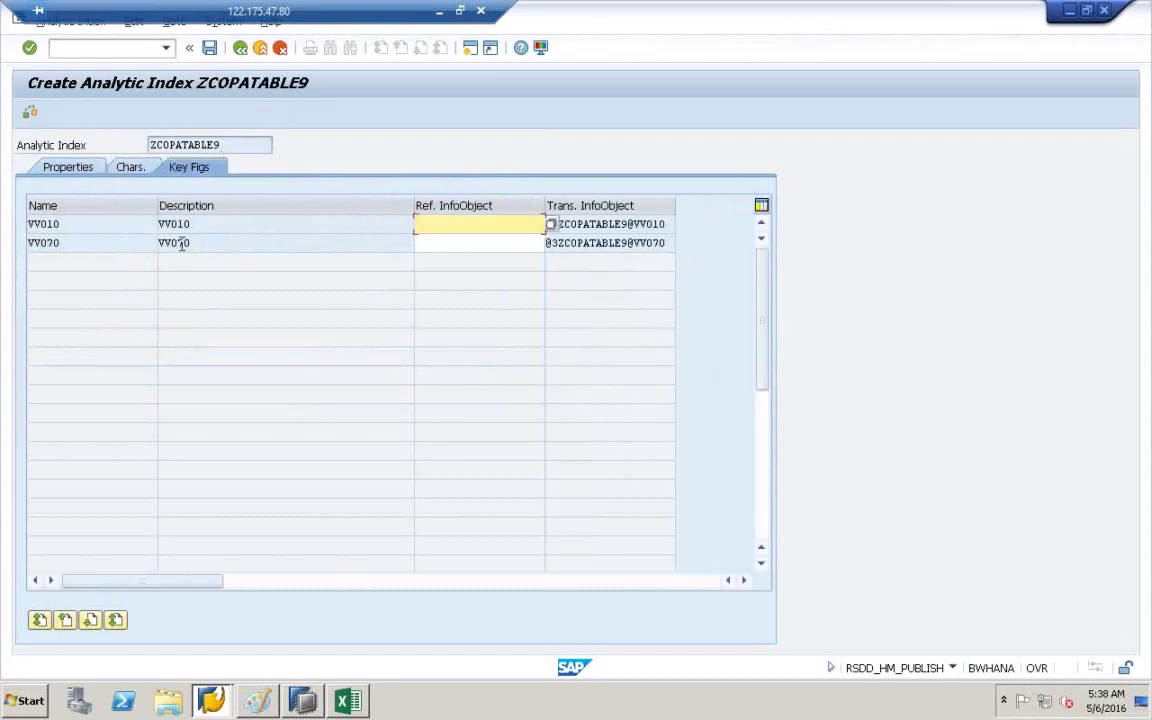
left_click(212, 56)
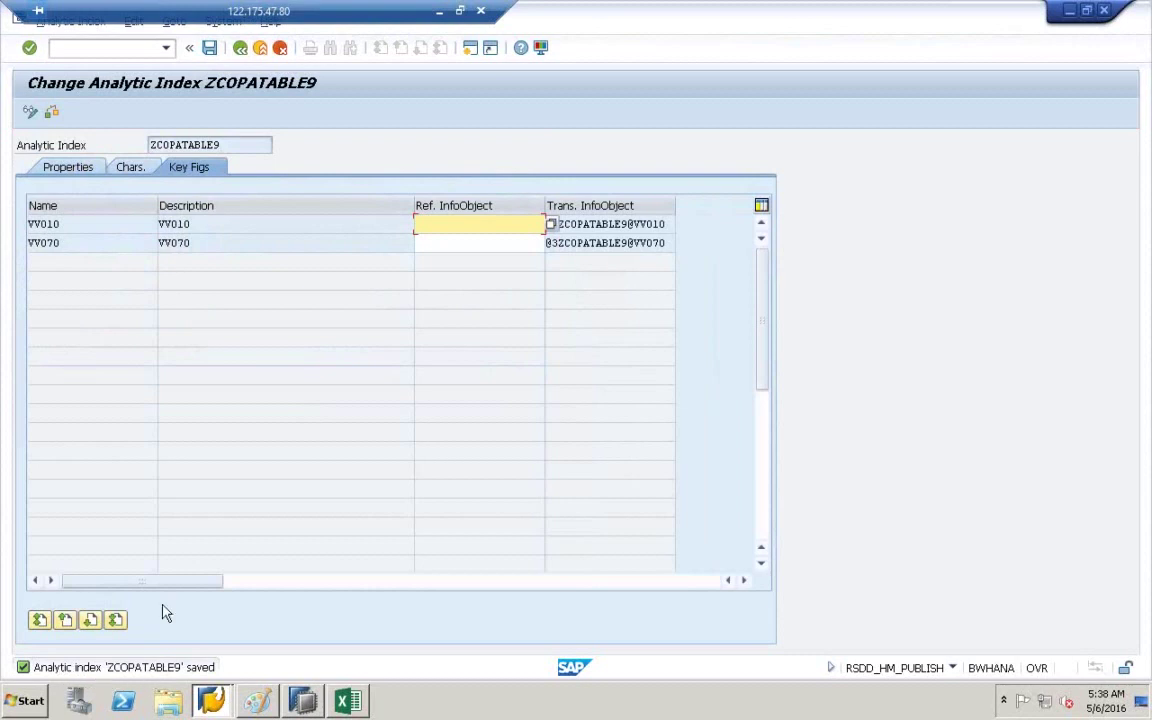
left_click_drag(238, 145, 110, 132)
left_click(107, 125)
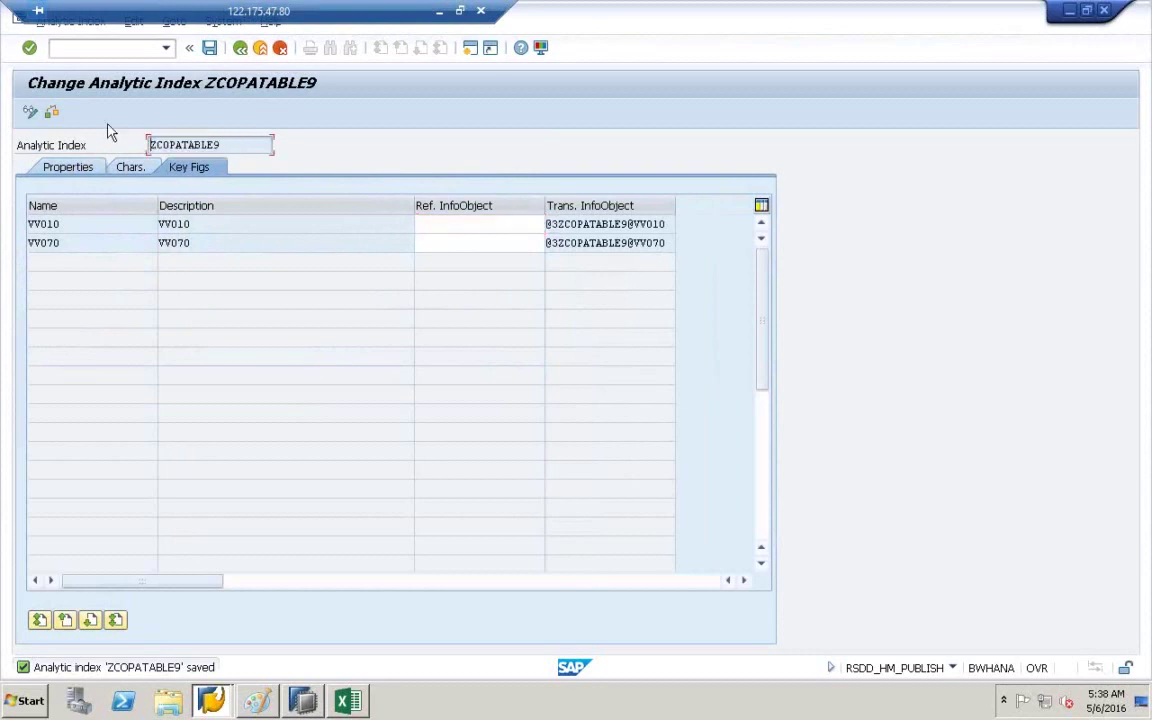
left_click(72, 169)
left_click_drag(284, 303, 175, 300)
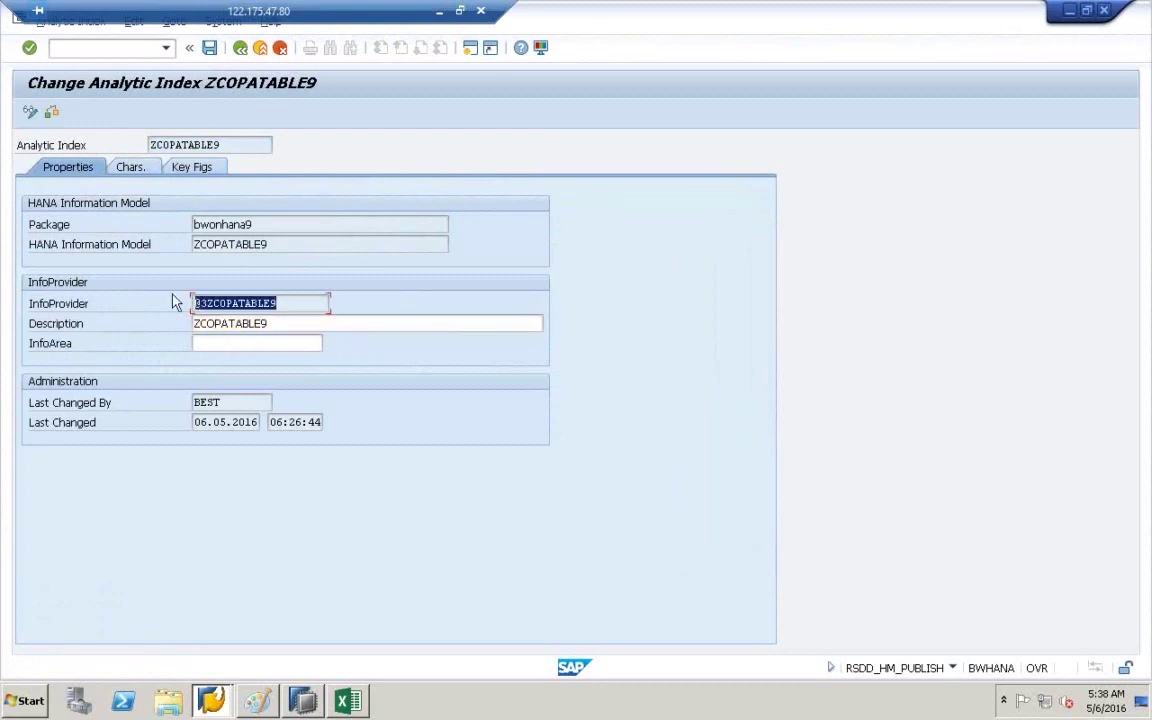
left_click(173, 302)
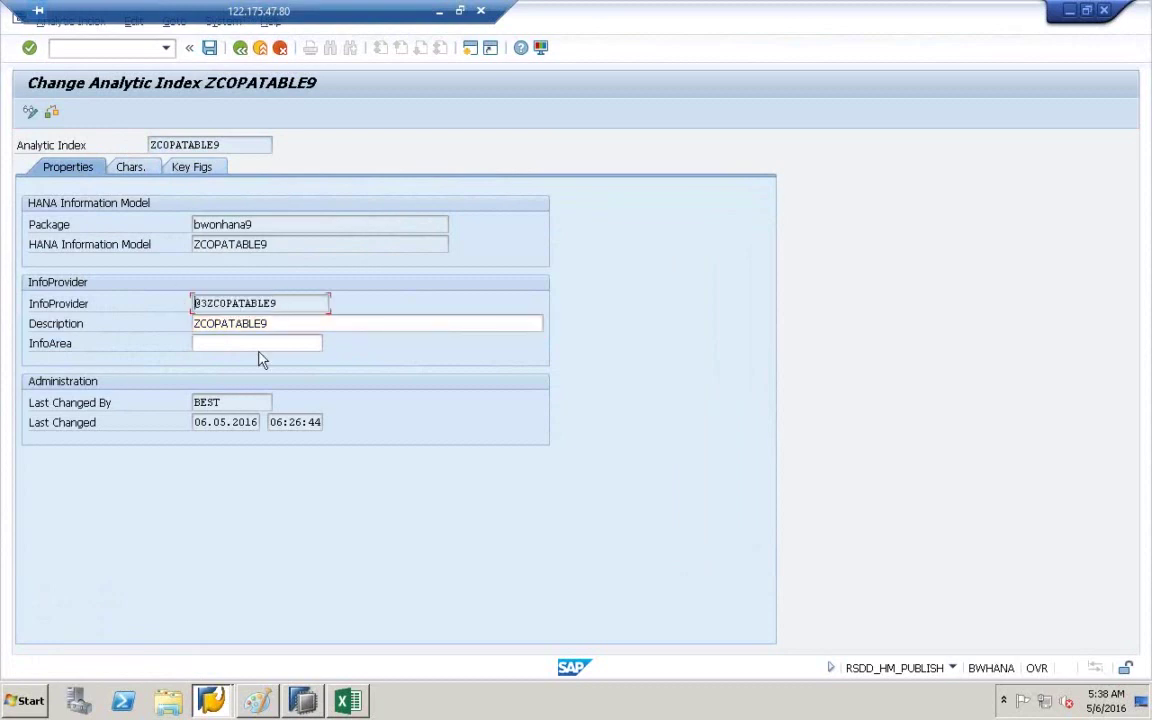
left_click(358, 701)
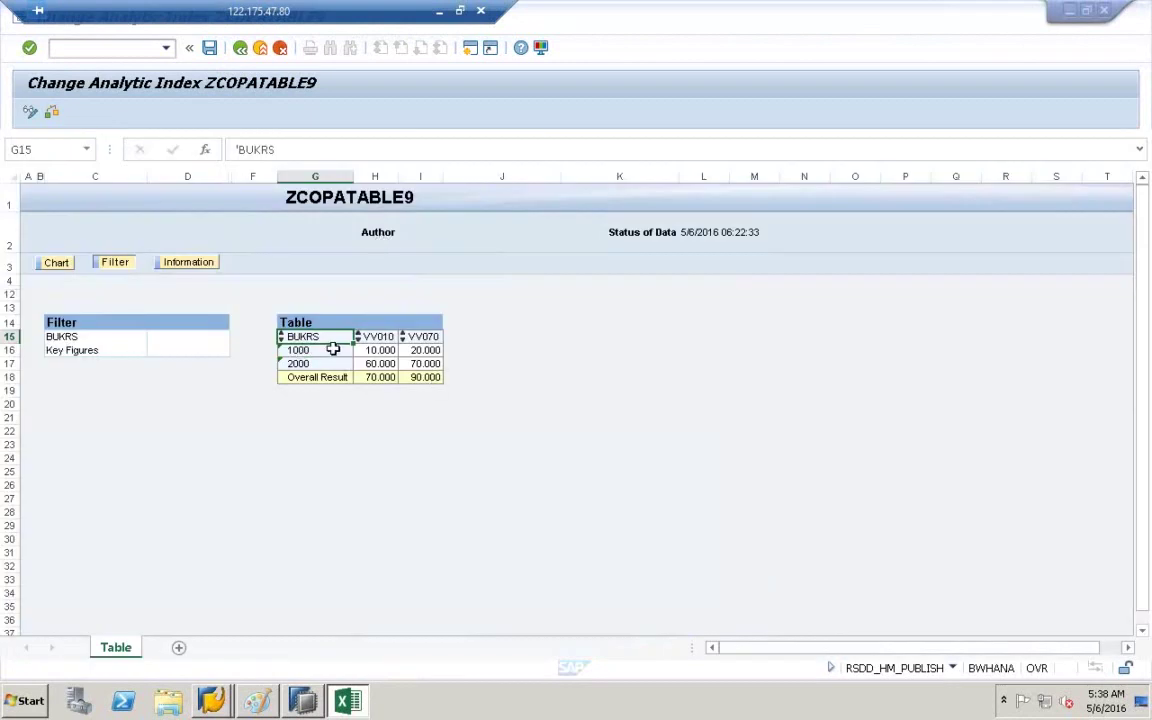
left_click(386, 339)
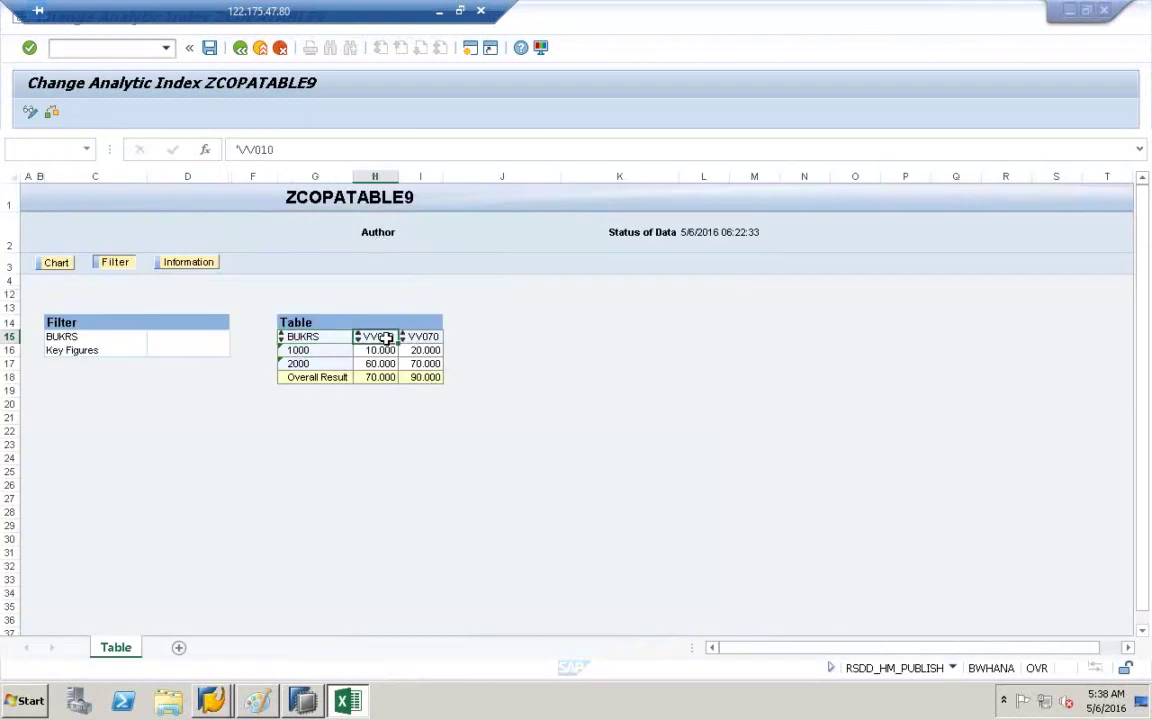
left_click(415, 337)
left_click(322, 338)
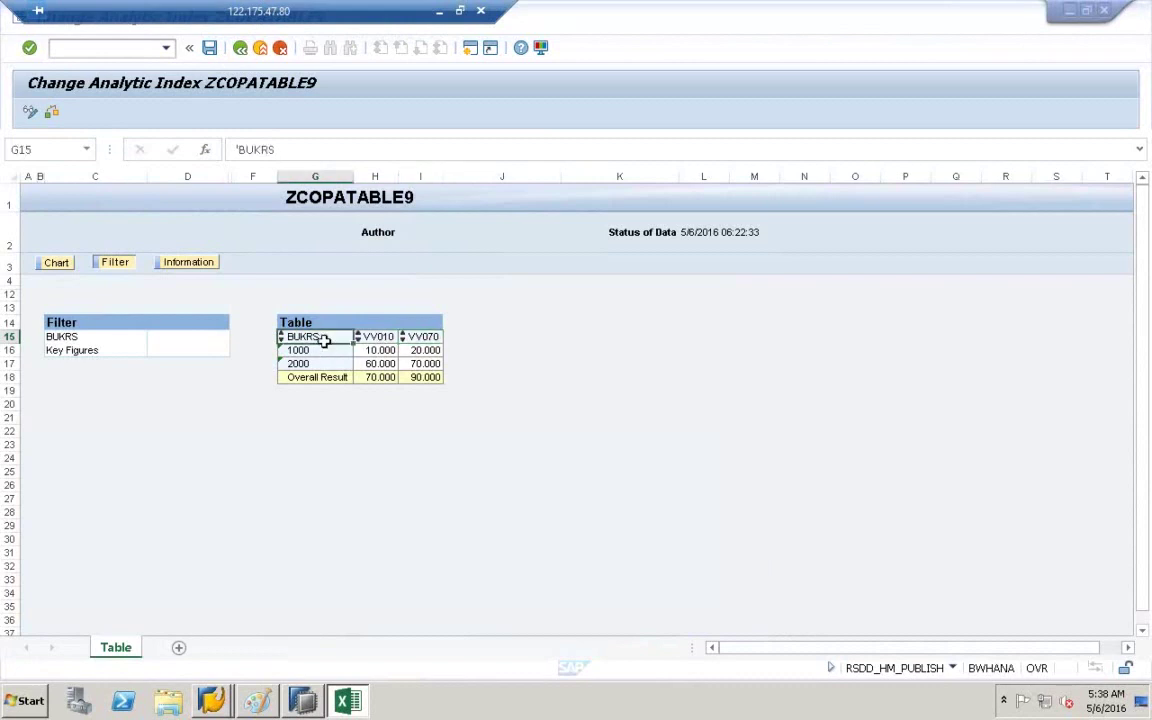
left_click(330, 262)
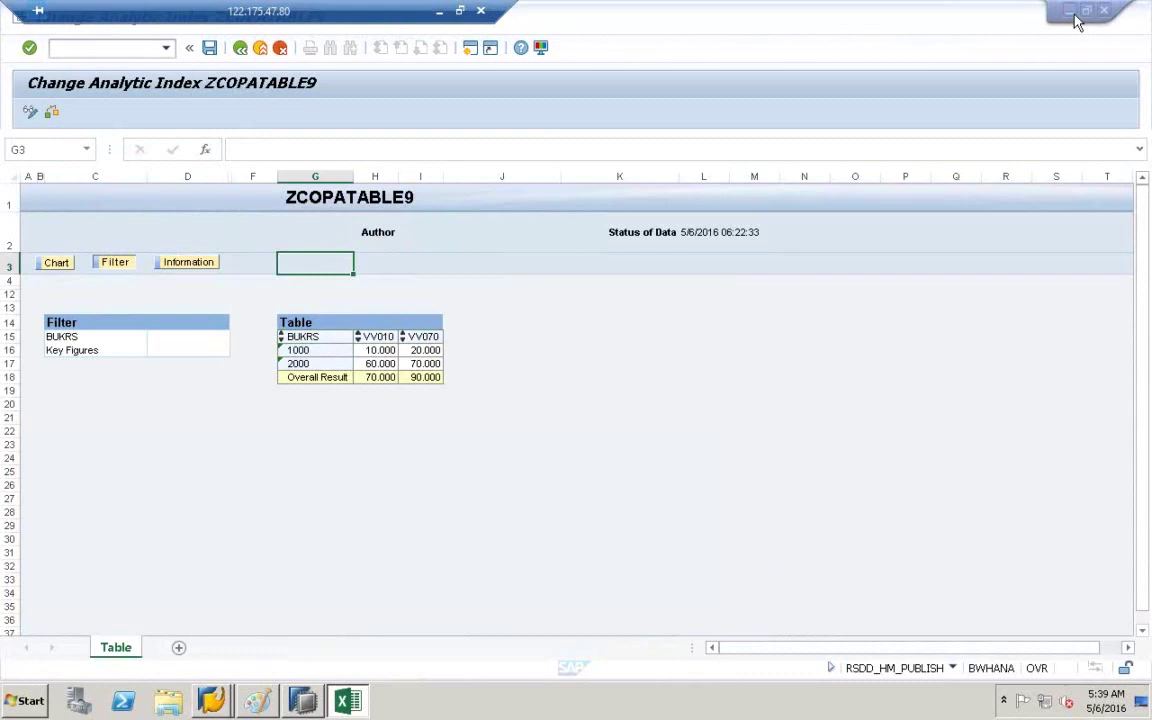
right_click(538, 714)
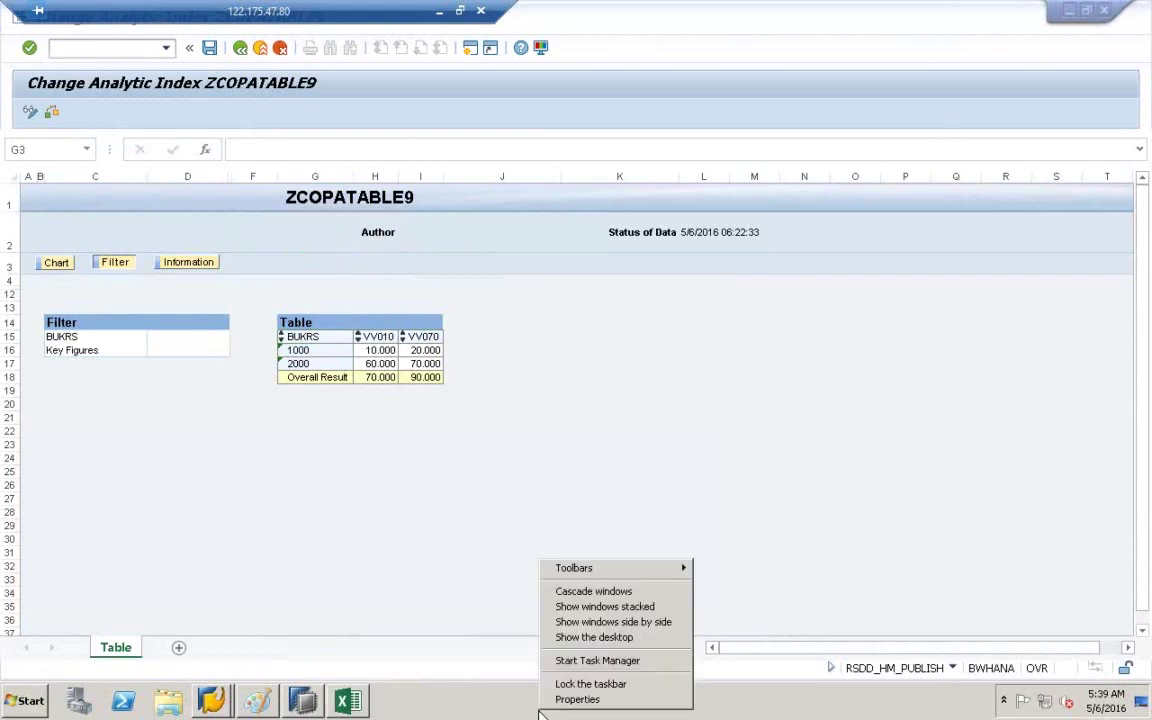
- Open and close Task Manager, then show the desktop and refresh it
left_click(588, 661)
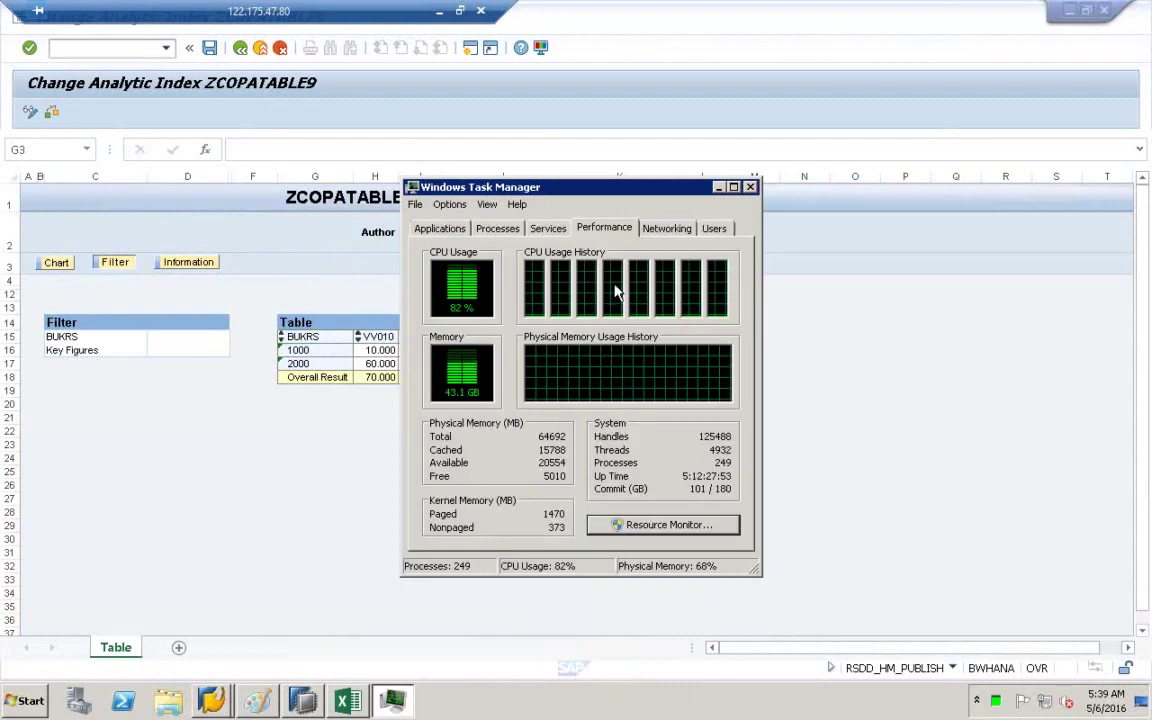
left_click(750, 188)
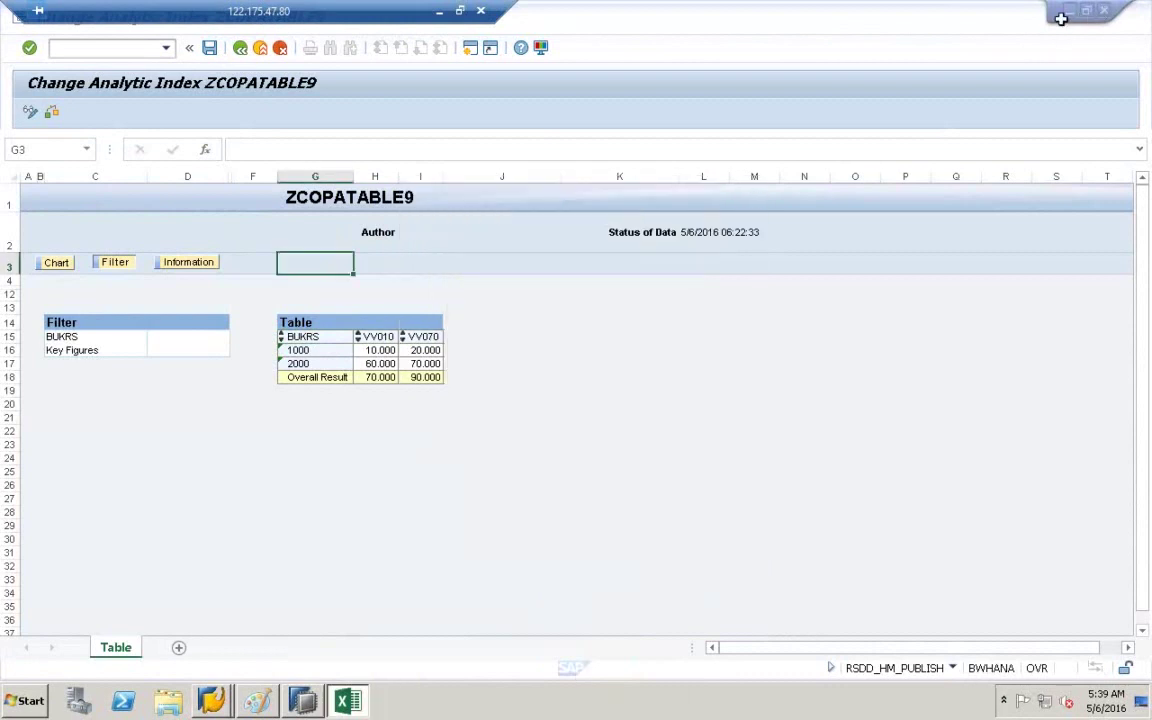
right_click(514, 706)
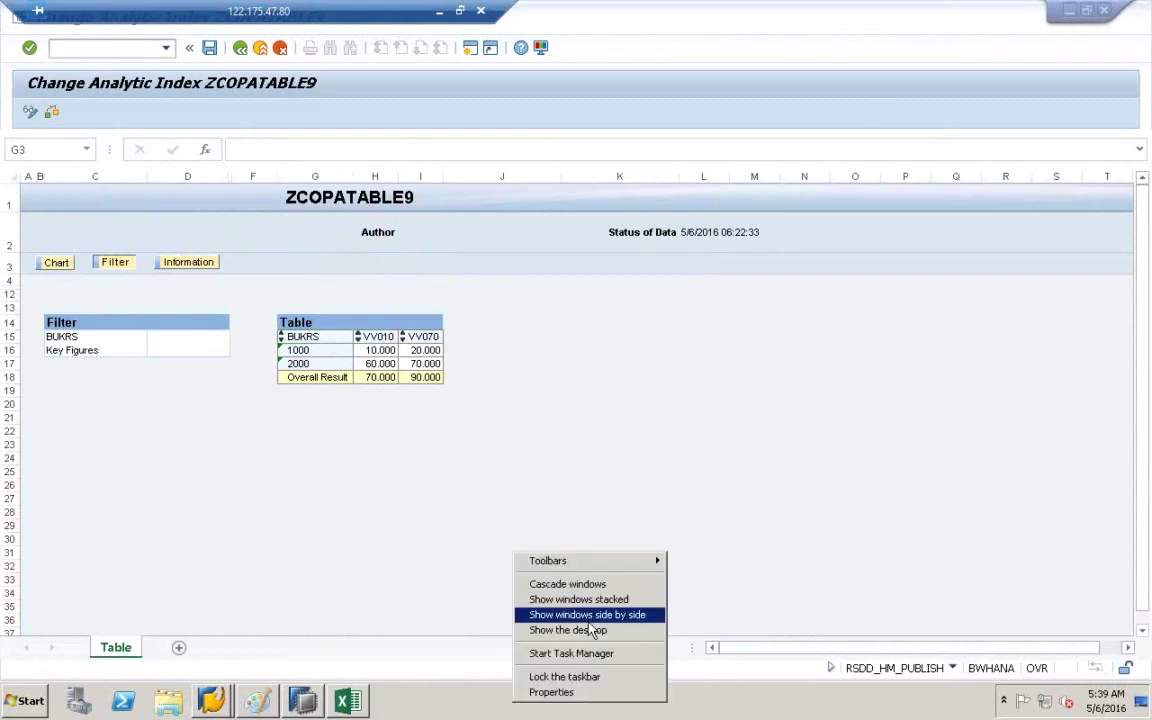
left_click(590, 631)
right_click(566, 289)
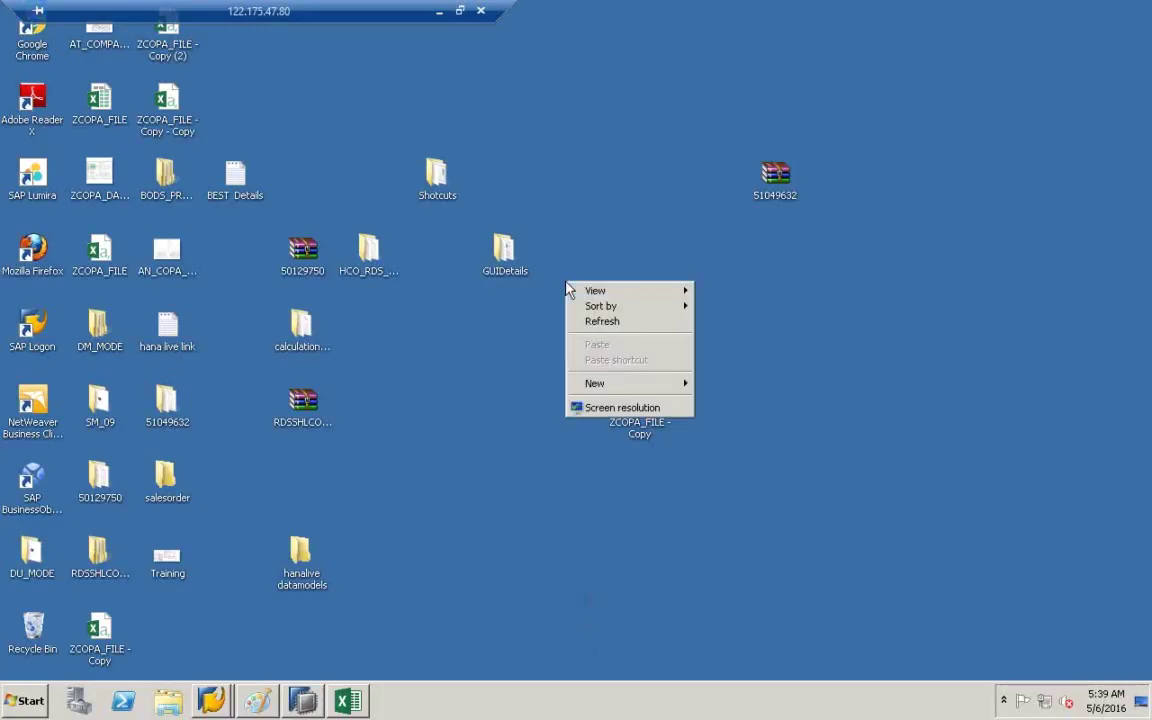
left_click(612, 322)
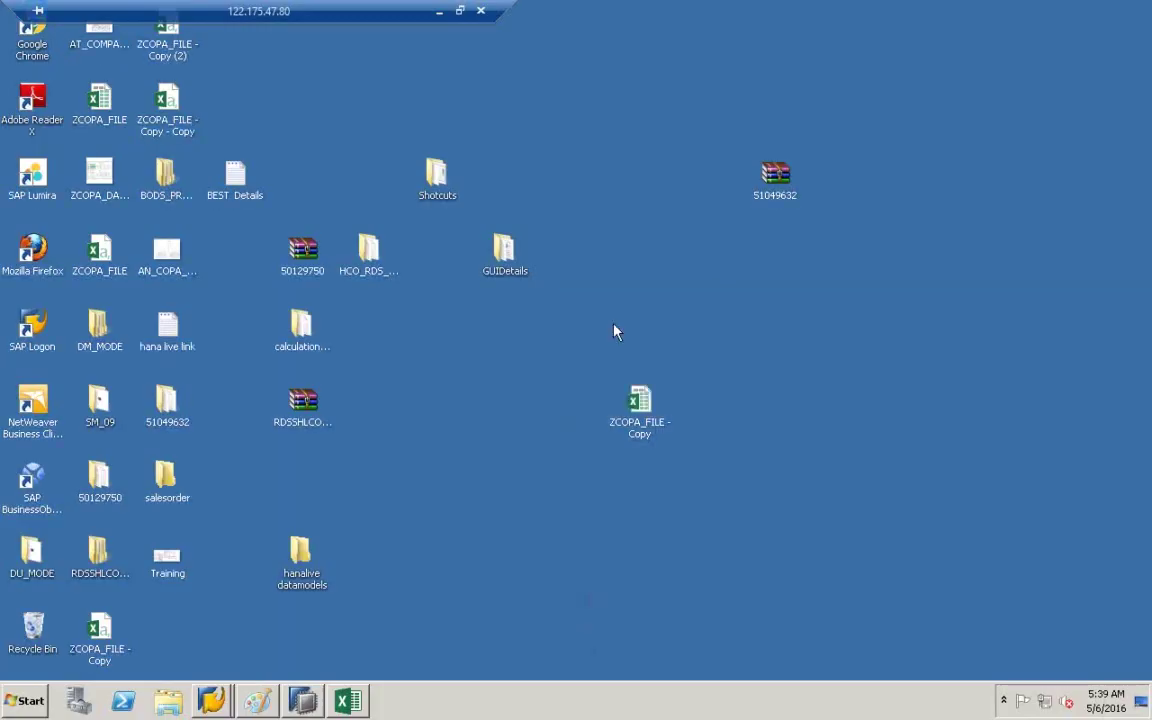
- Reopen Task Manager to check the logged-on users, close it and refresh the desktop
right_click(403, 705)
left_click(420, 645)
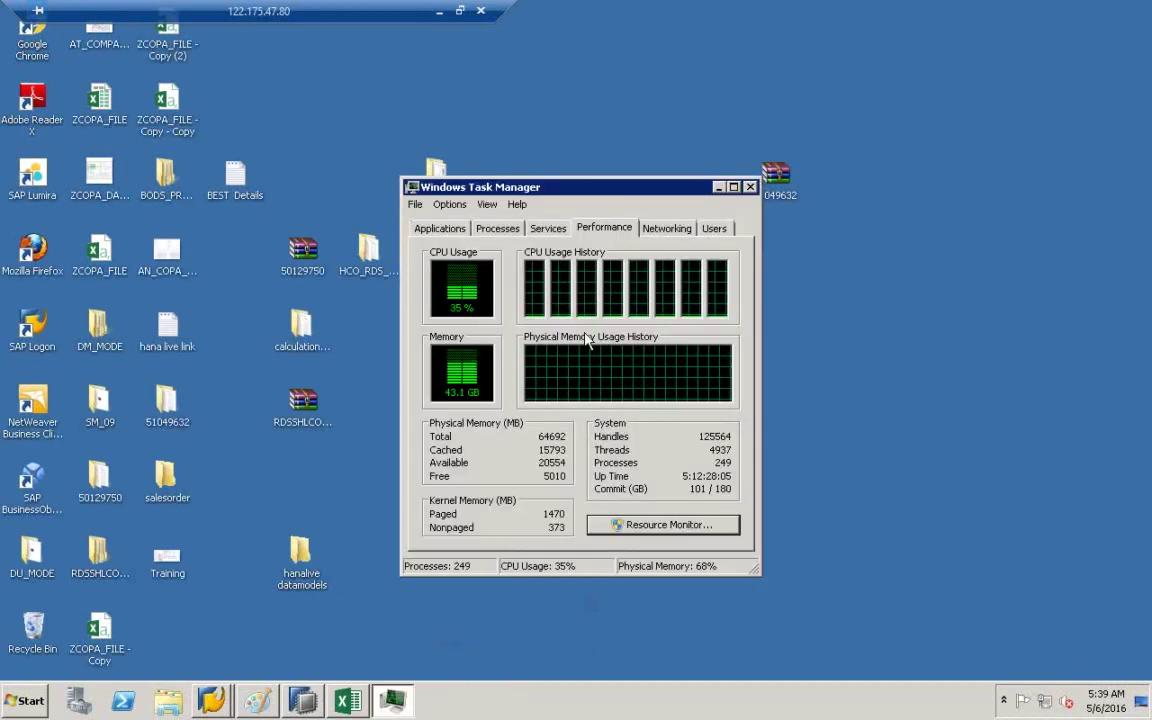
left_click(714, 230)
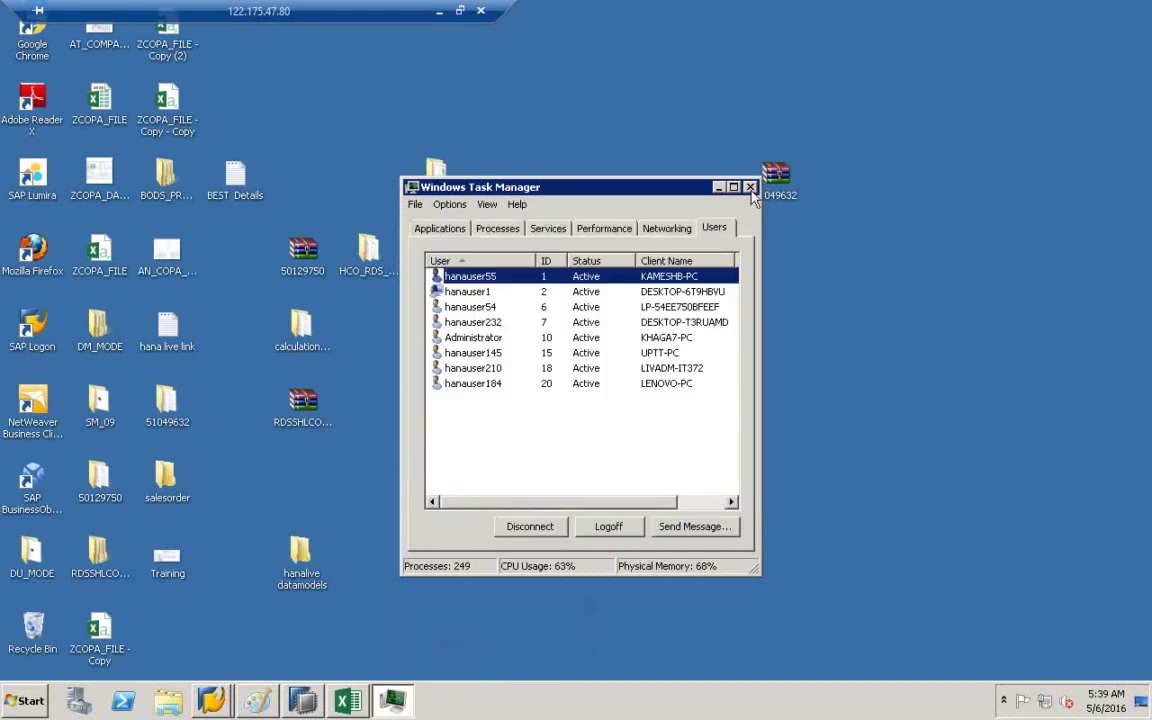
left_click(750, 187)
right_click(572, 336)
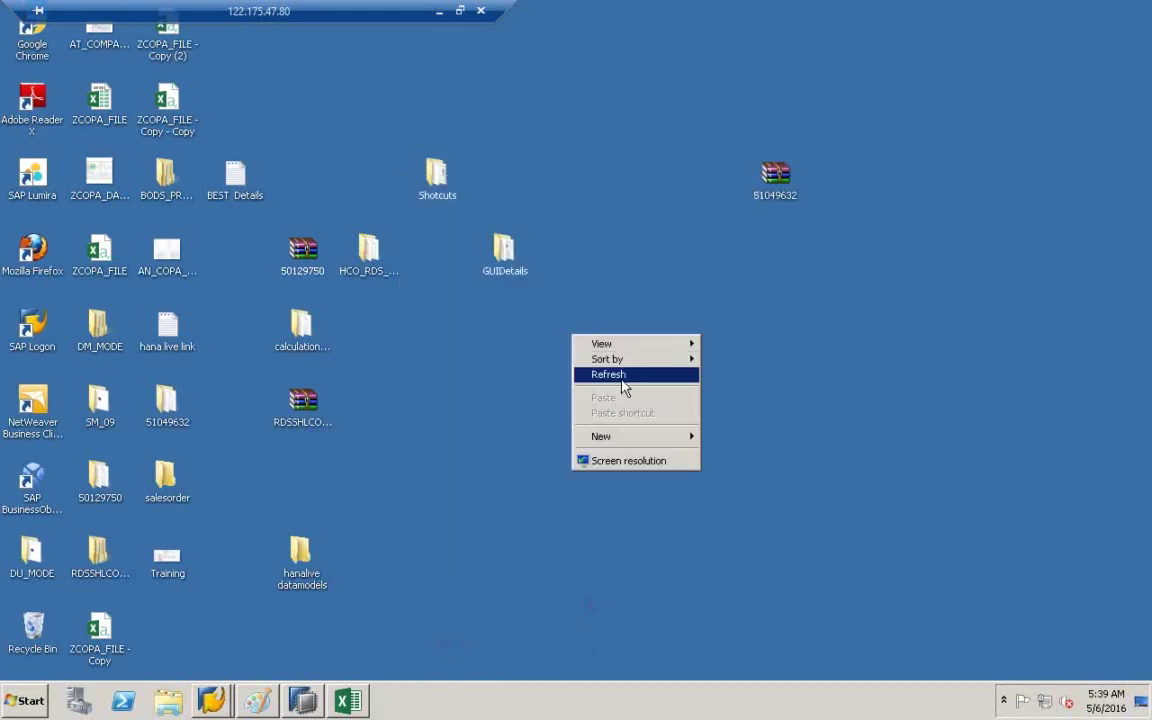
left_click(621, 381)
- Bring the ZCOPATABLE9 Excel workbook back from the taskbar
left_click(345, 702)
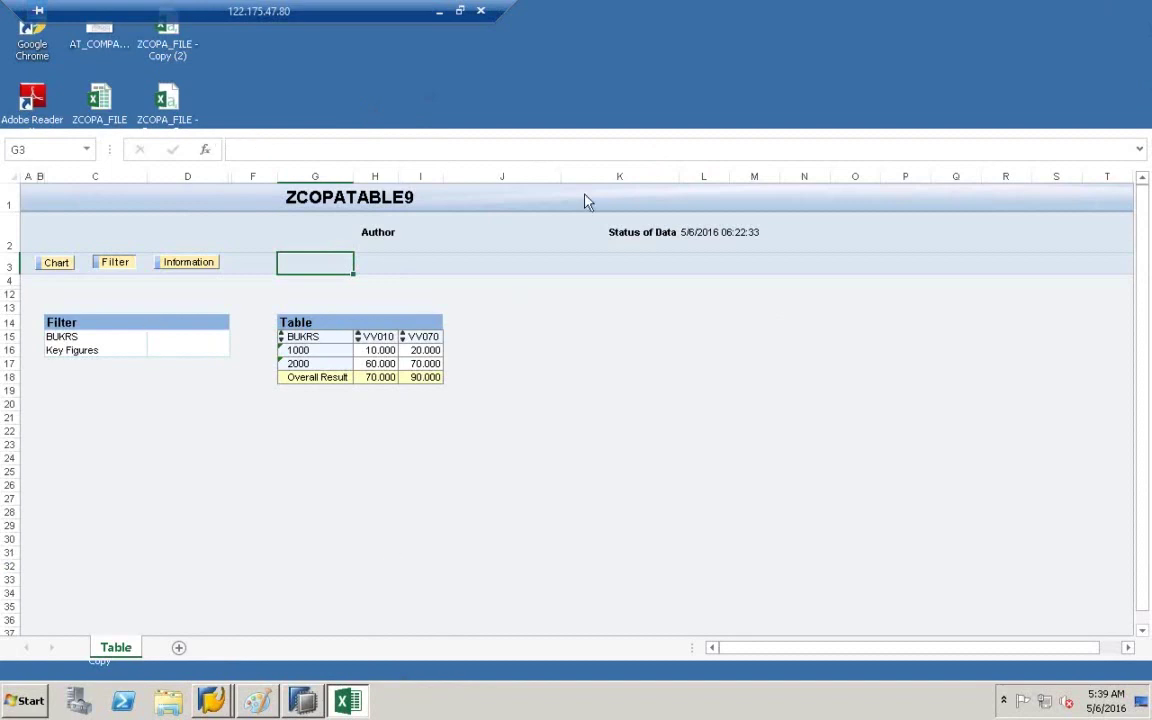
right_click(462, 697)
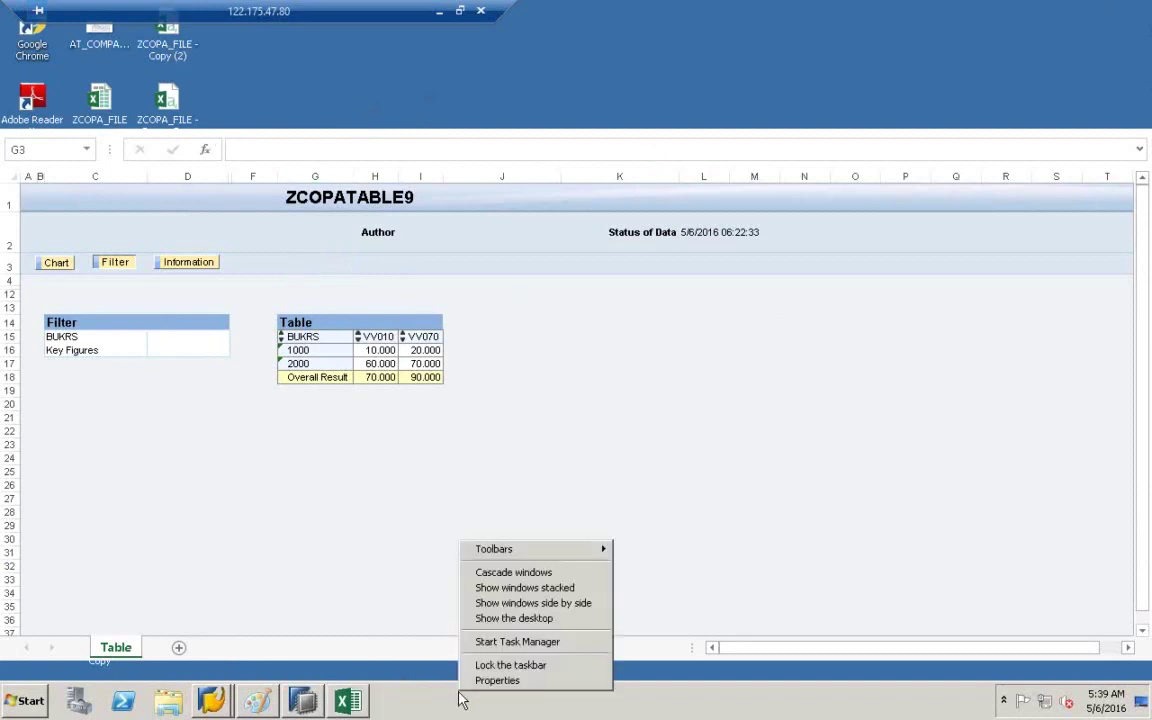
- Open Task Manager and check its Processes, Services, Performance, Networking and Applications lists
left_click(528, 643)
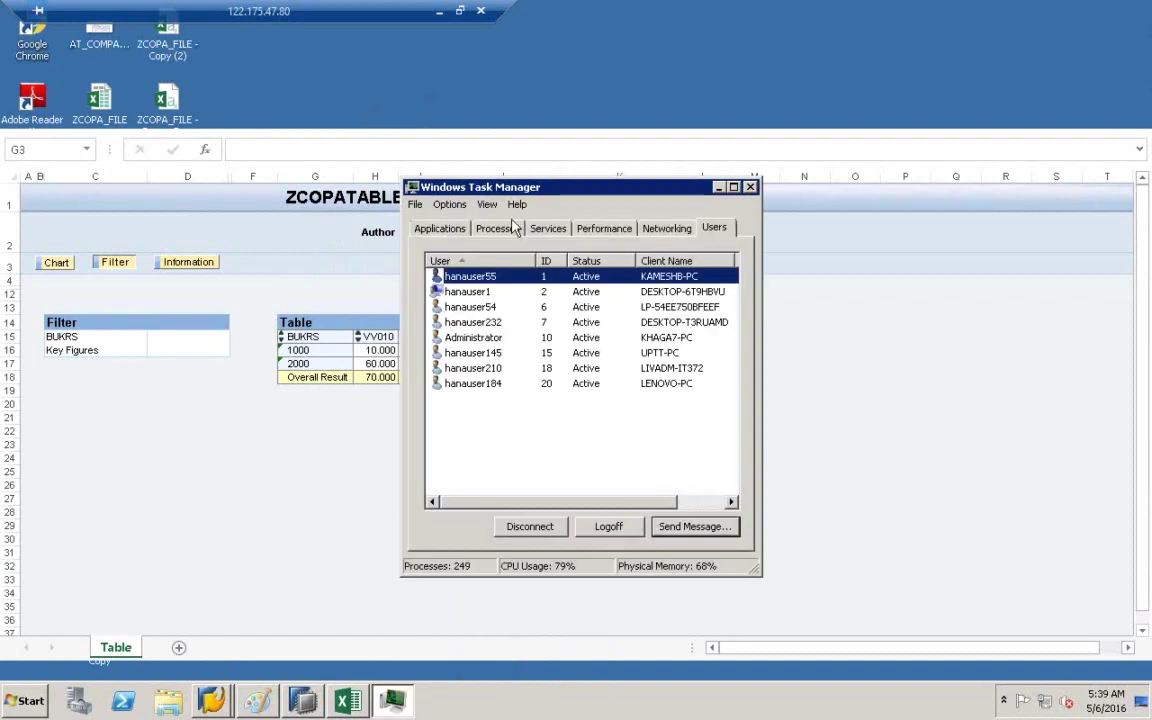
left_click(512, 228)
left_click(566, 228)
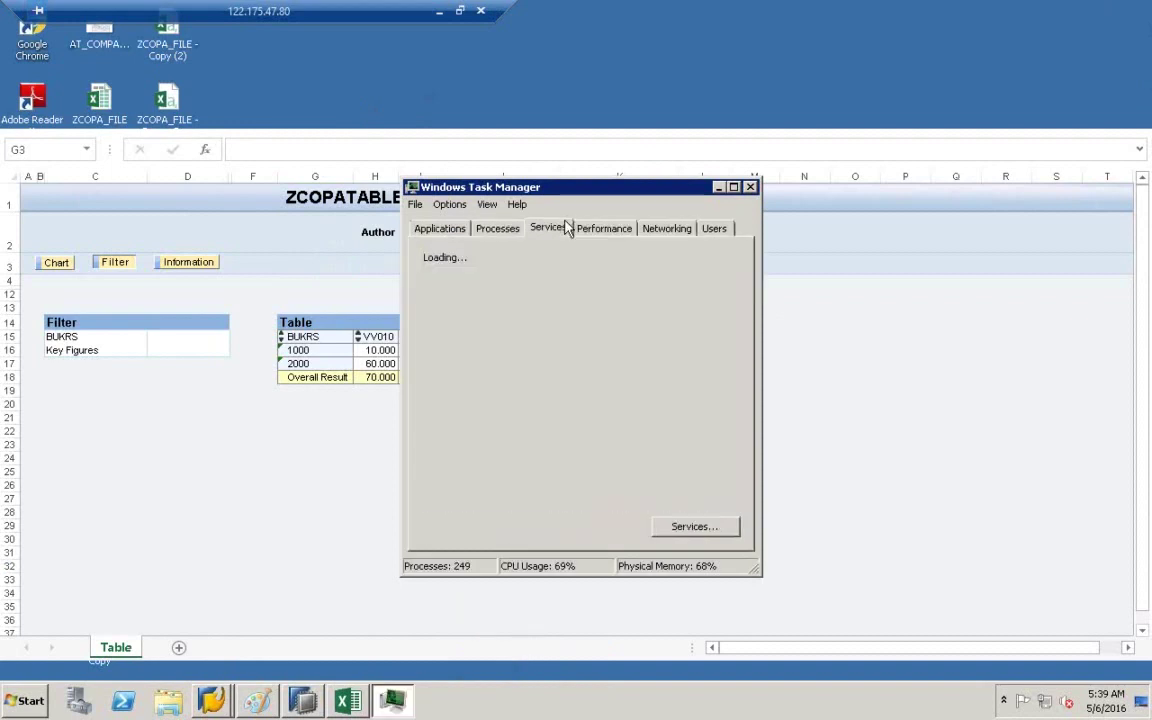
left_click(595, 228)
left_click(655, 228)
left_click(498, 228)
left_click(440, 228)
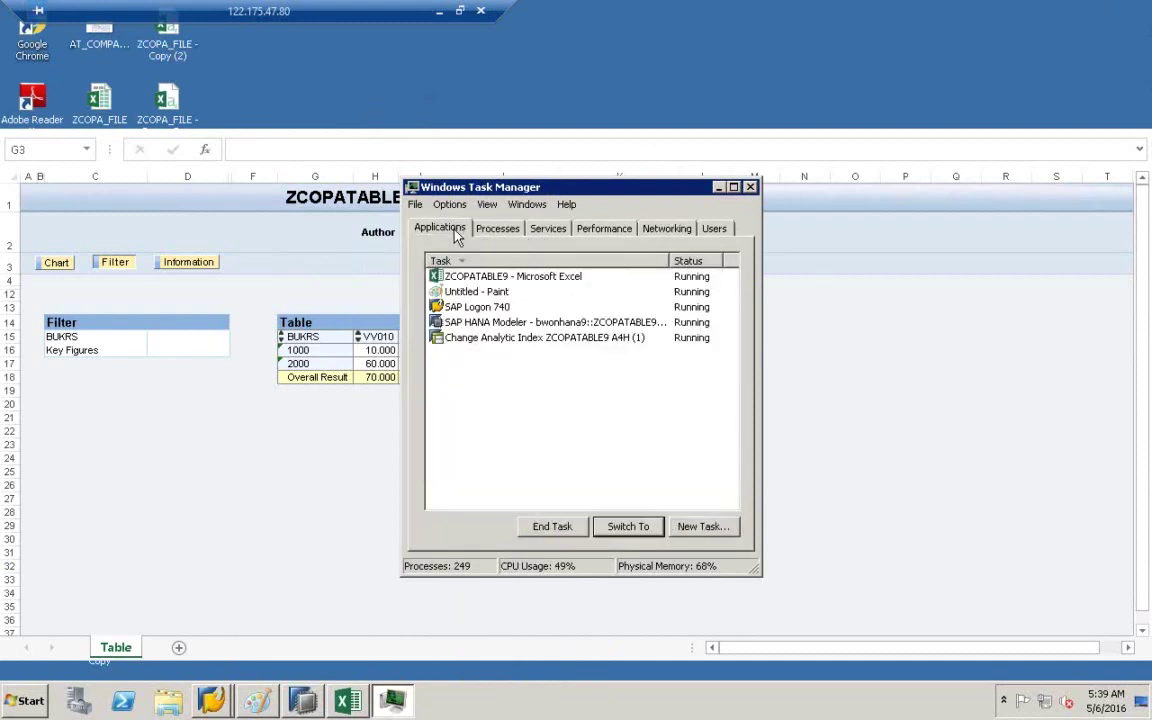
- Try switching to the ZCOPATABLE9 Excel task, then end it and force it closed
right_click(498, 281)
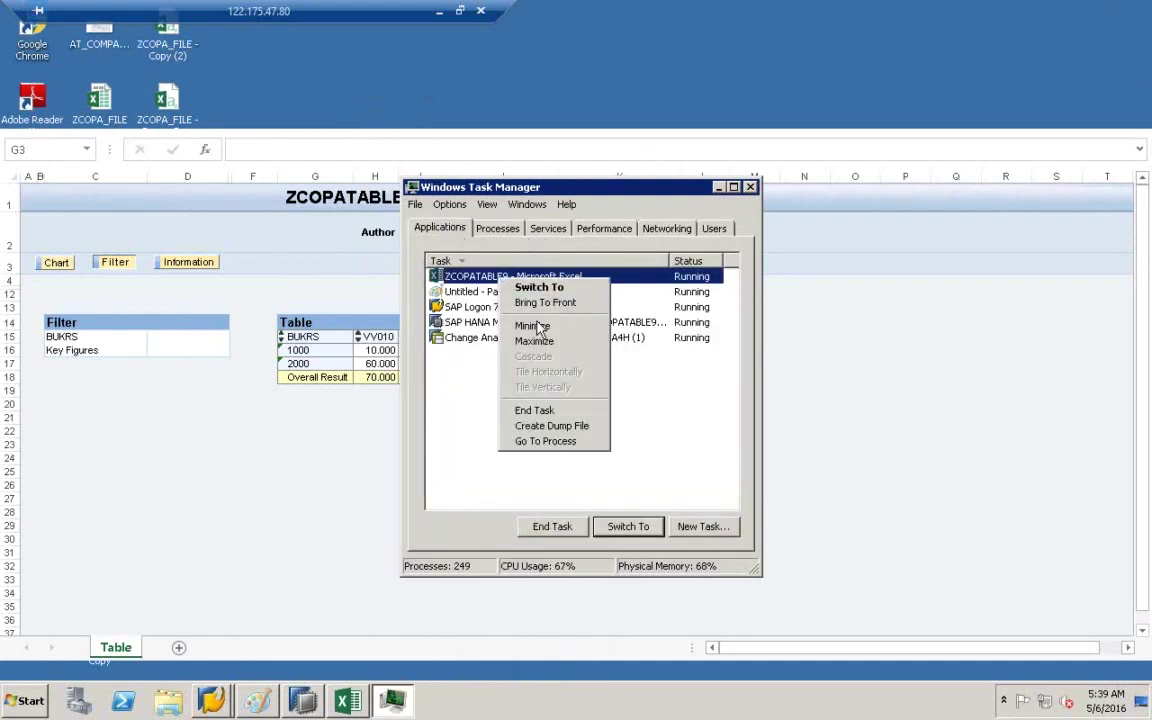
left_click(547, 302)
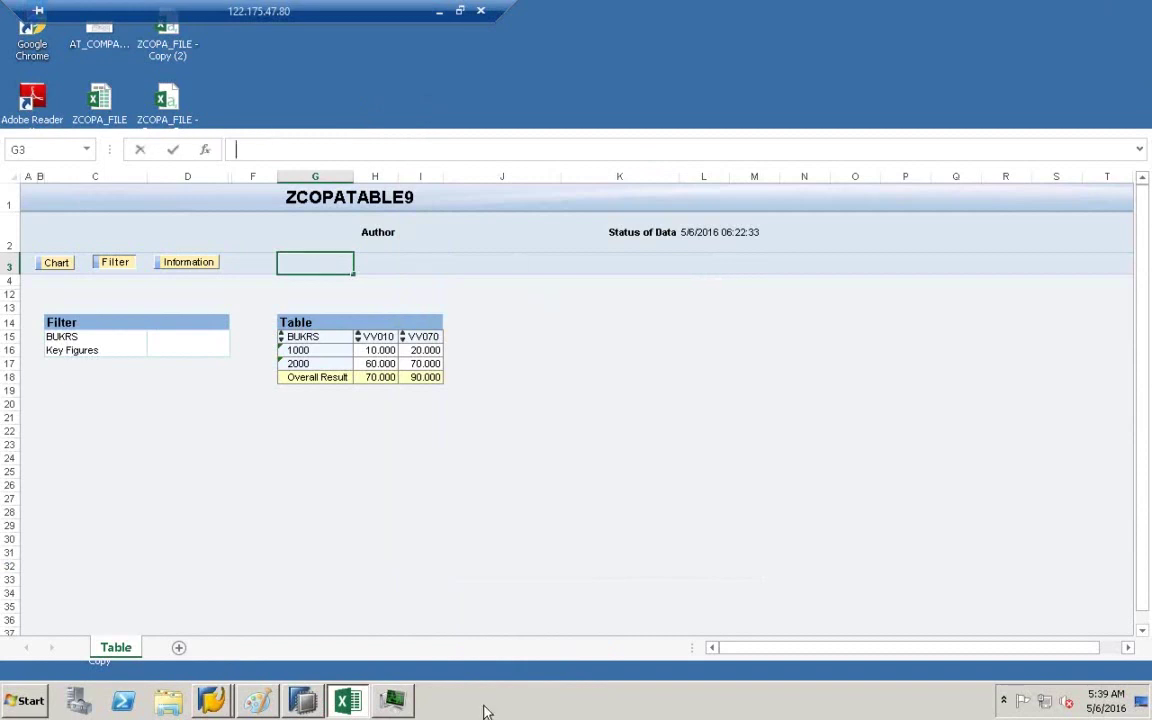
left_click(392, 700)
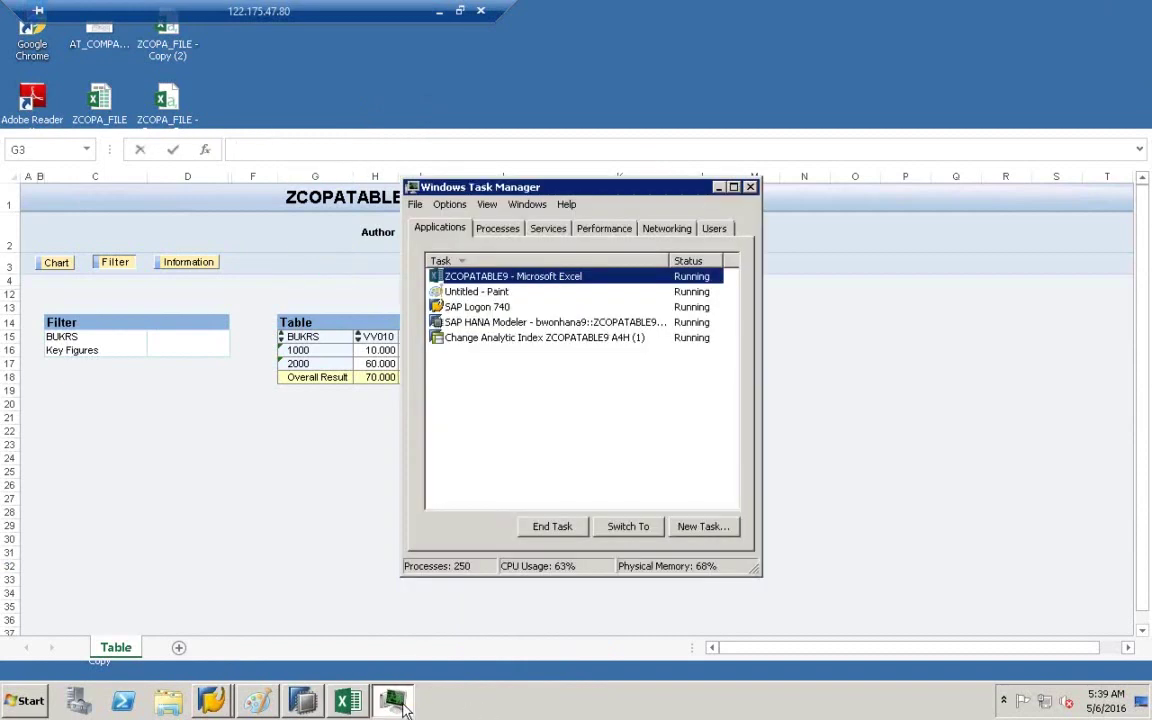
left_click(560, 530)
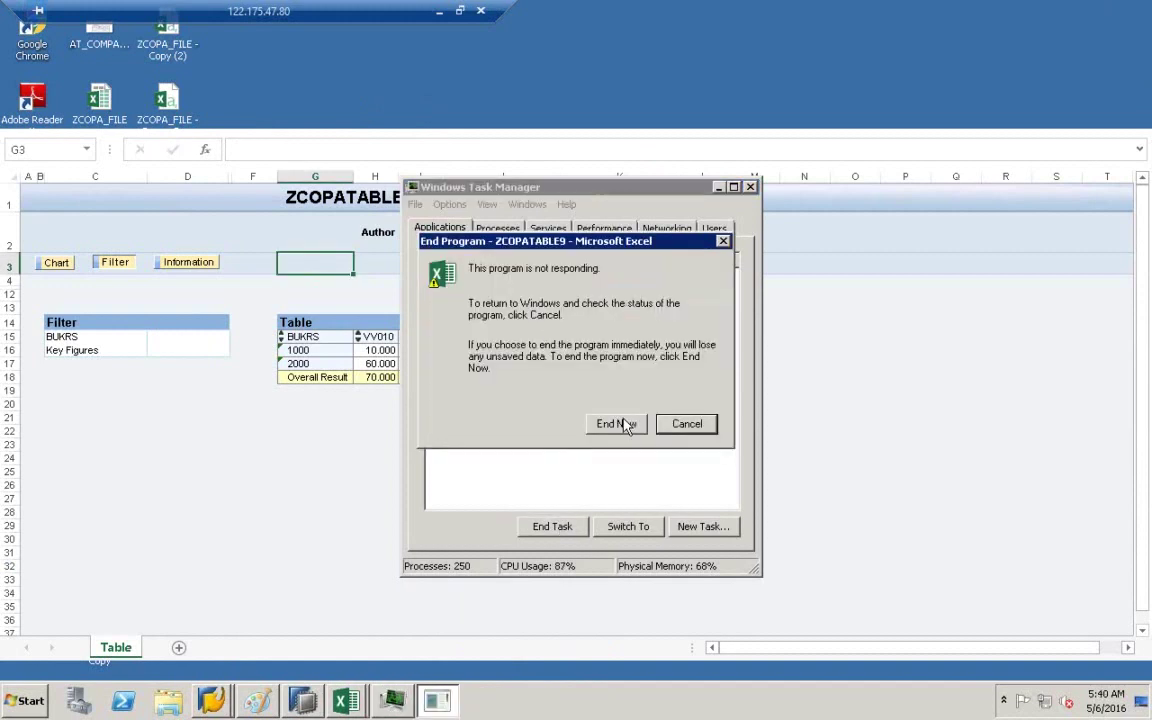
left_click(617, 422)
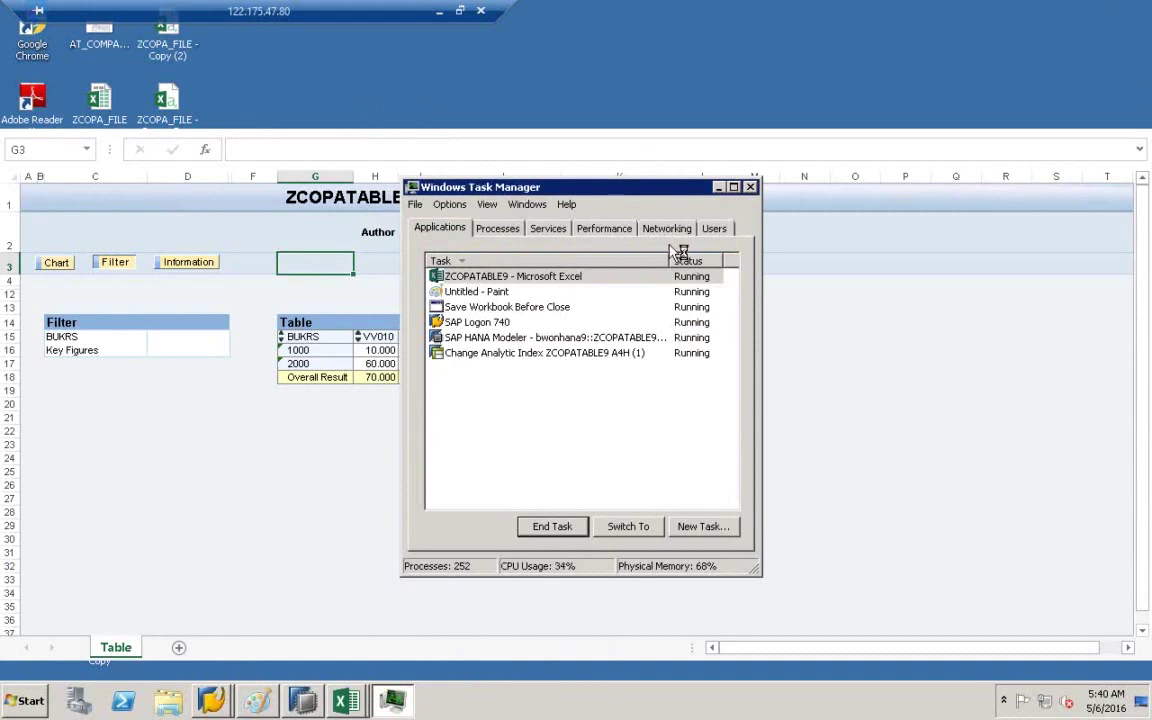
- End the still-unresponsive ZCOPATABLE9 Excel task and restart Excel to recover the workbook
left_click(562, 280)
left_click(552, 526)
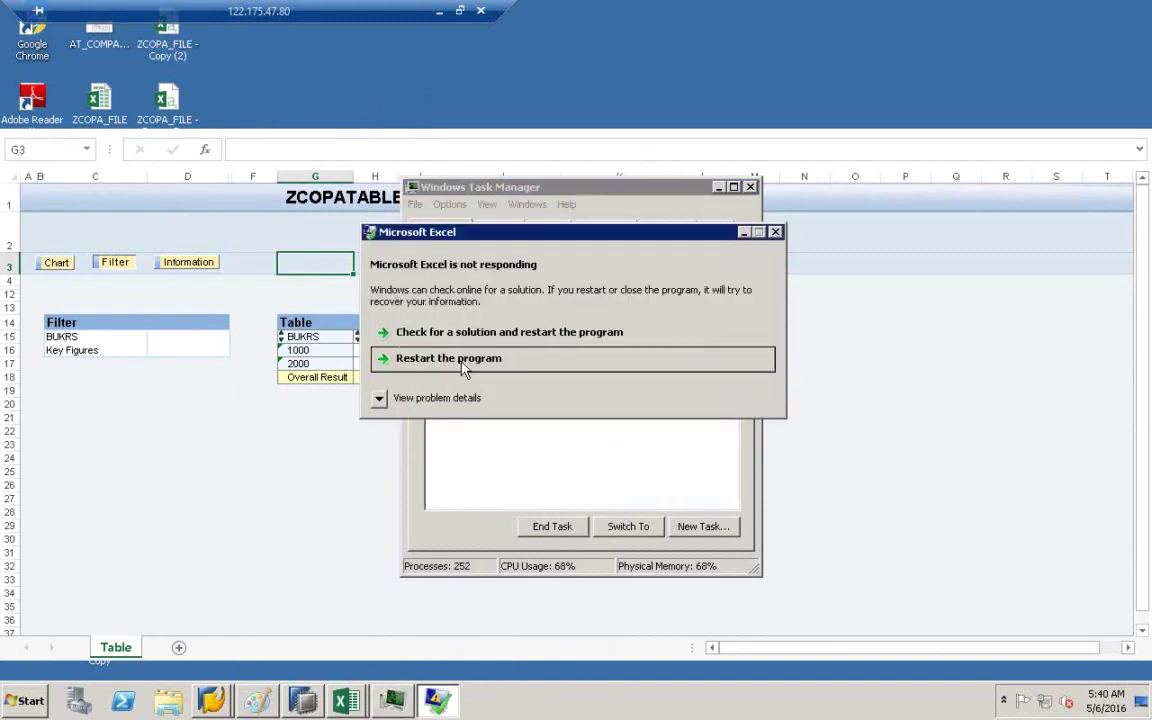
left_click(463, 370)
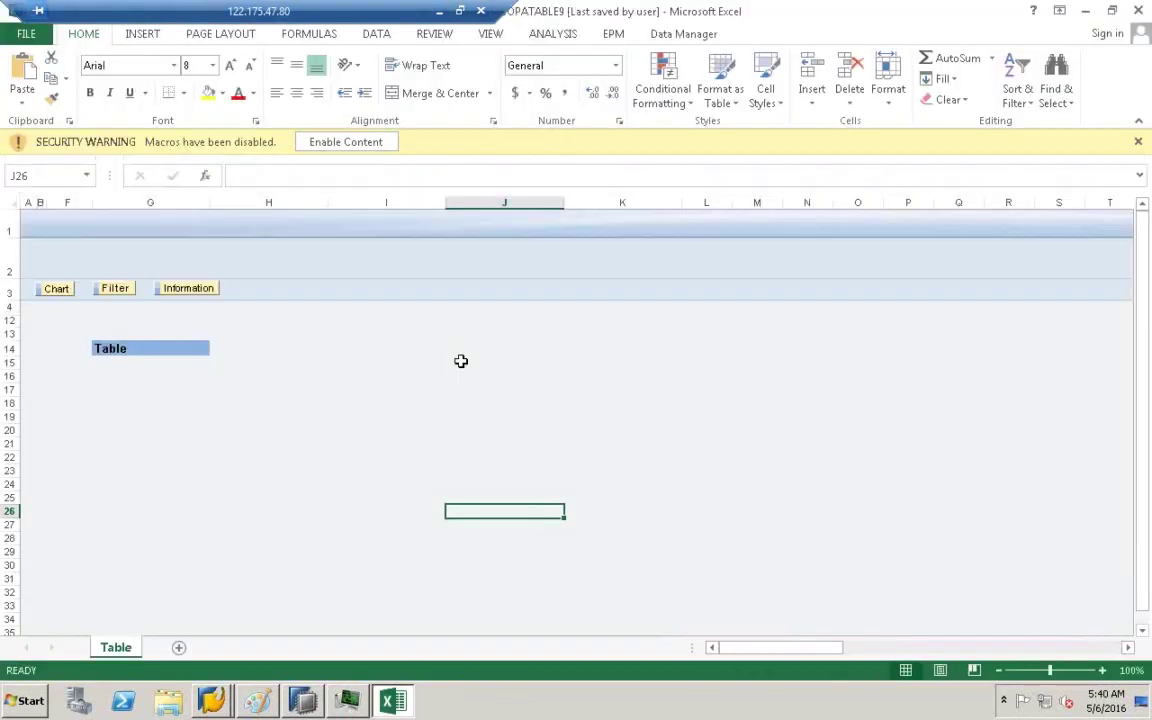
- Dismiss the Office activation notices and enable the workbook's macros
left_click(760, 518)
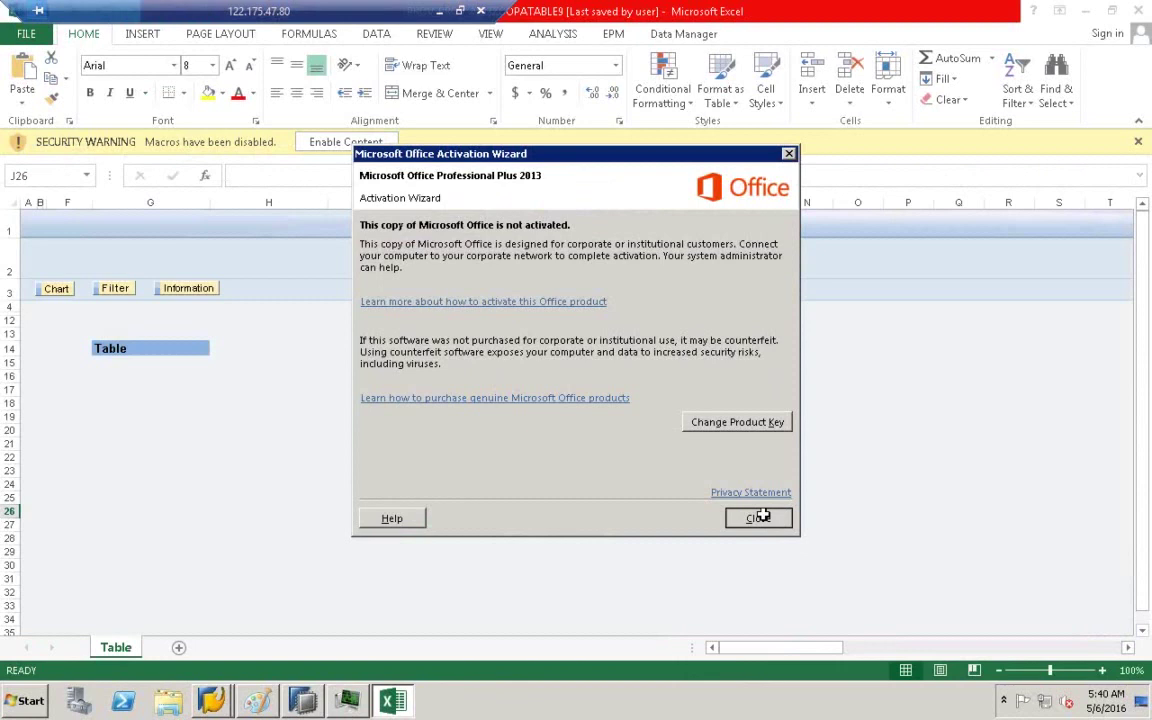
left_click(568, 307)
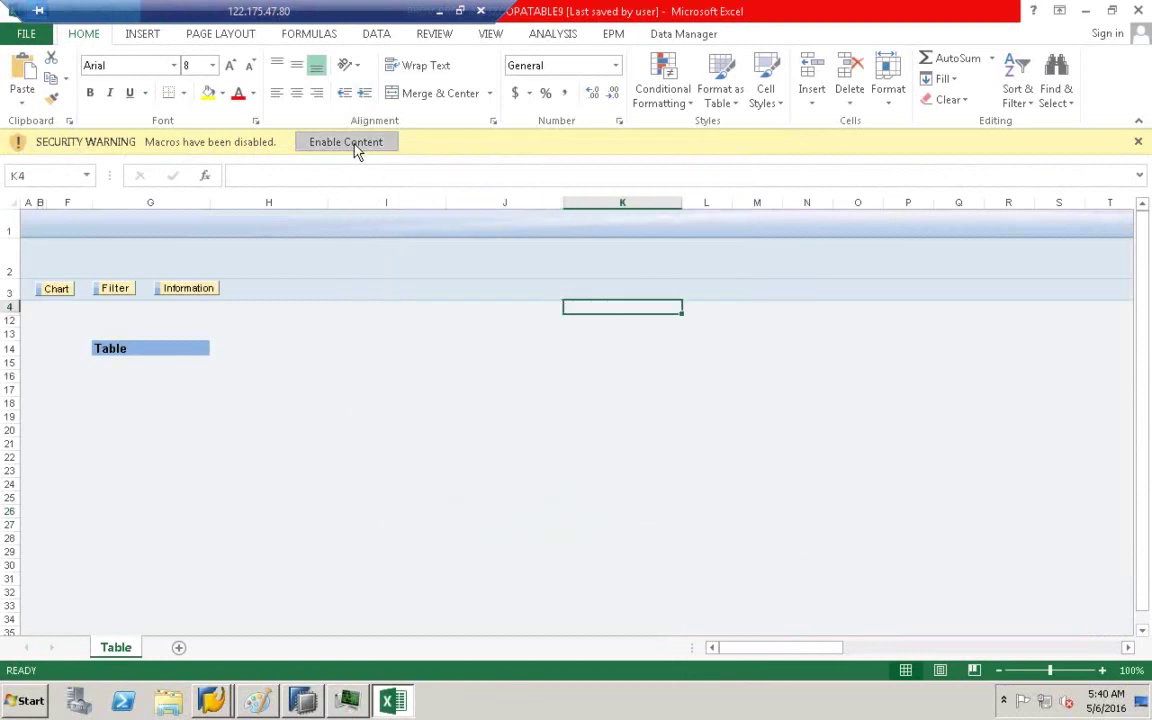
left_click(350, 142)
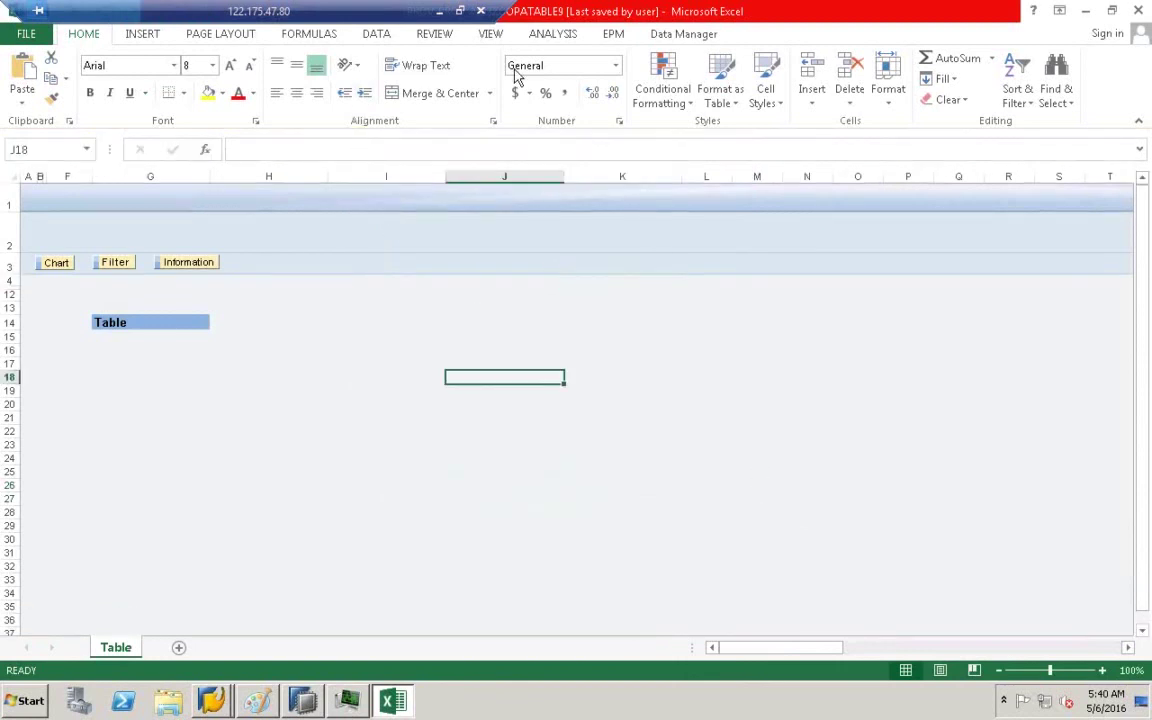
- Check the Data Manager and ANALYSIS tabs, then close the empty query workbook
left_click_drag(311, 8, 790, 8)
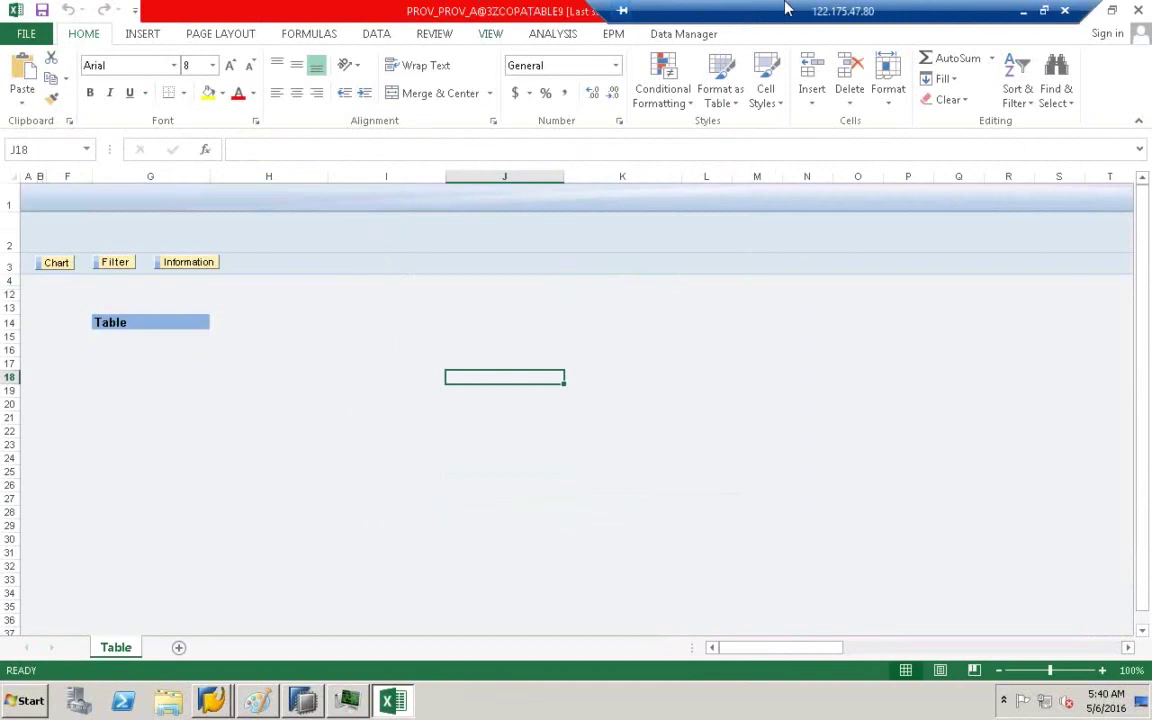
left_click(683, 34)
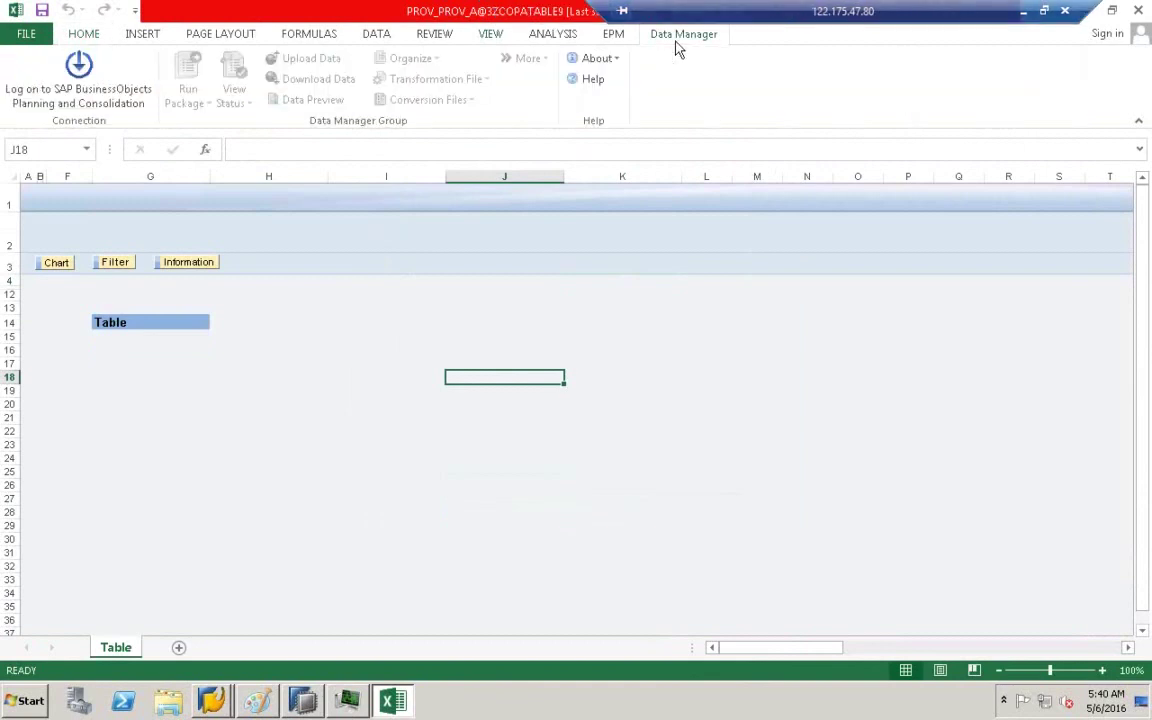
left_click(553, 40)
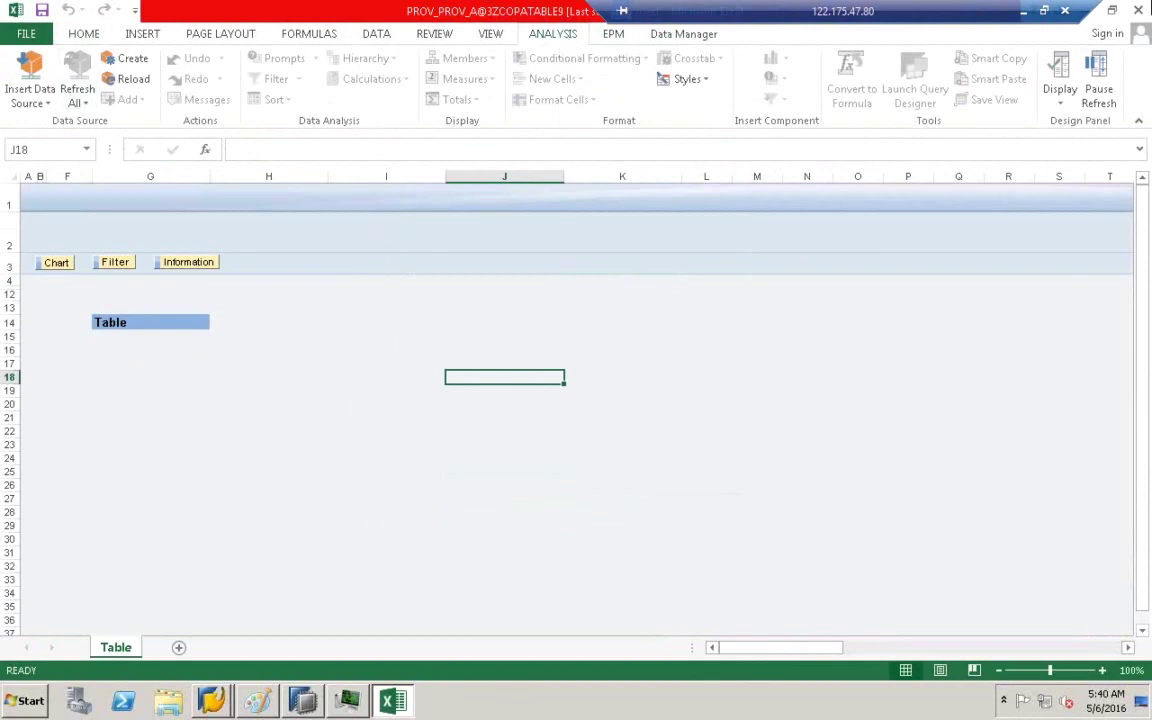
left_click(1135, 10)
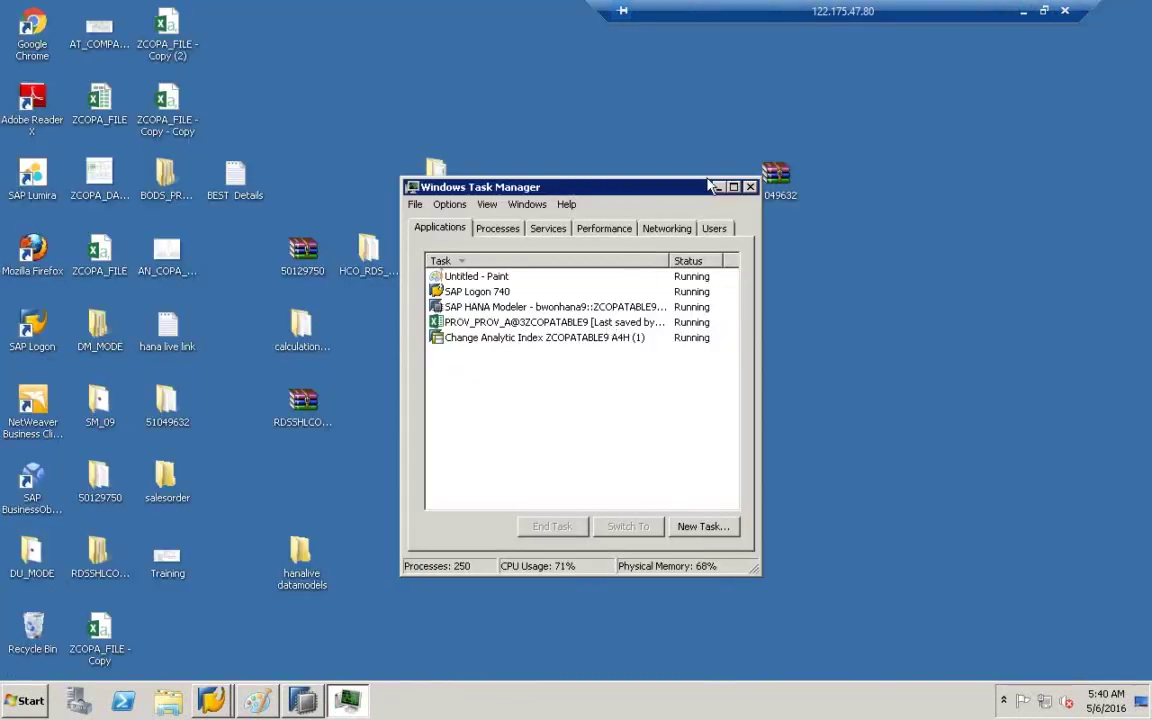
- Minimise Task Manager and refresh the desktop
left_click(716, 186)
right_click(560, 228)
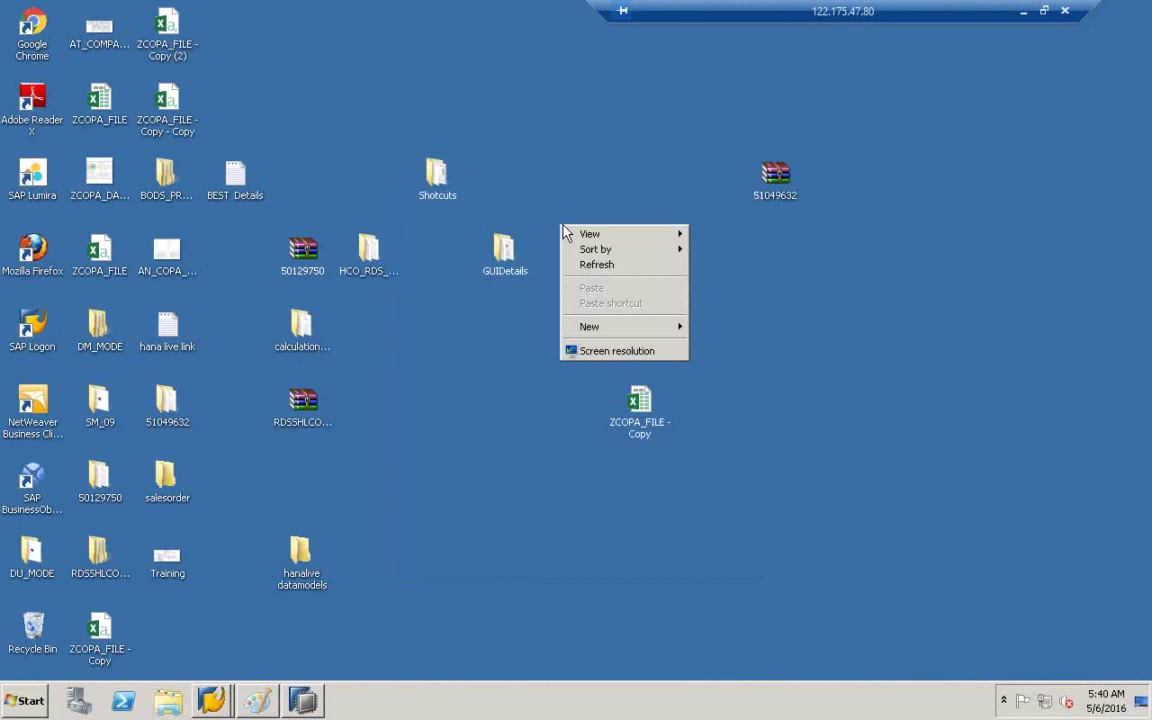
left_click(636, 272)
- Launch BEx Analyzer from Start > All Programs > Business Explorer
left_click(25, 700)
left_click(42, 636)
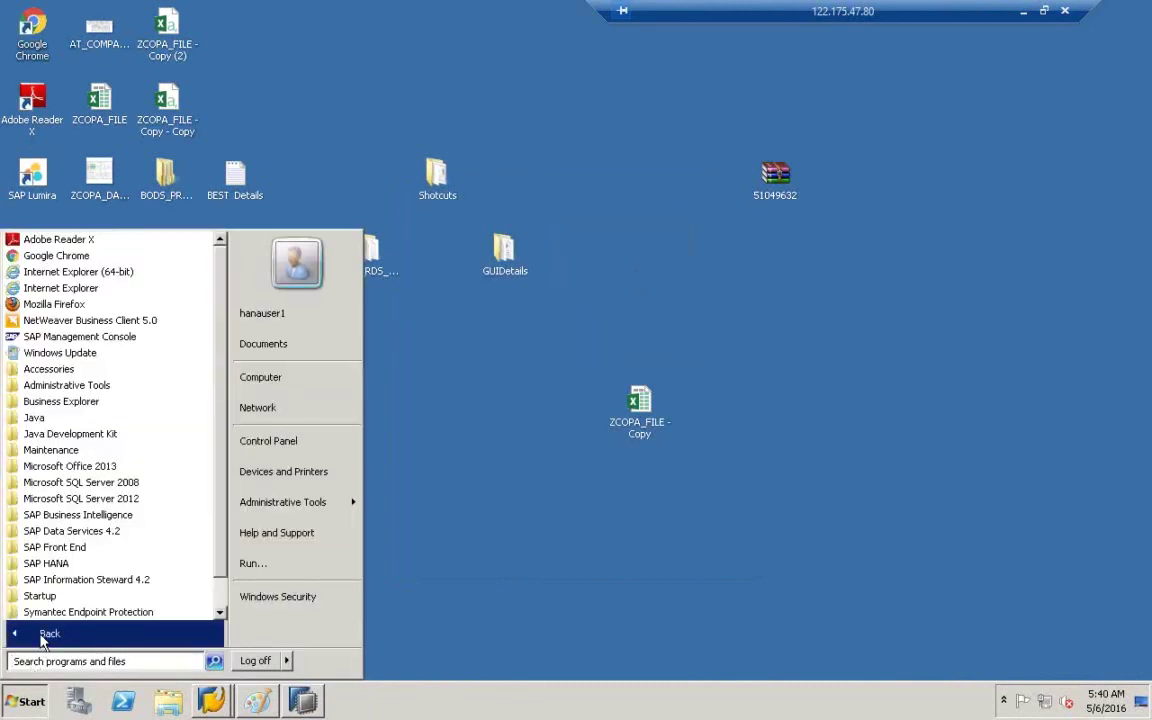
left_click(82, 402)
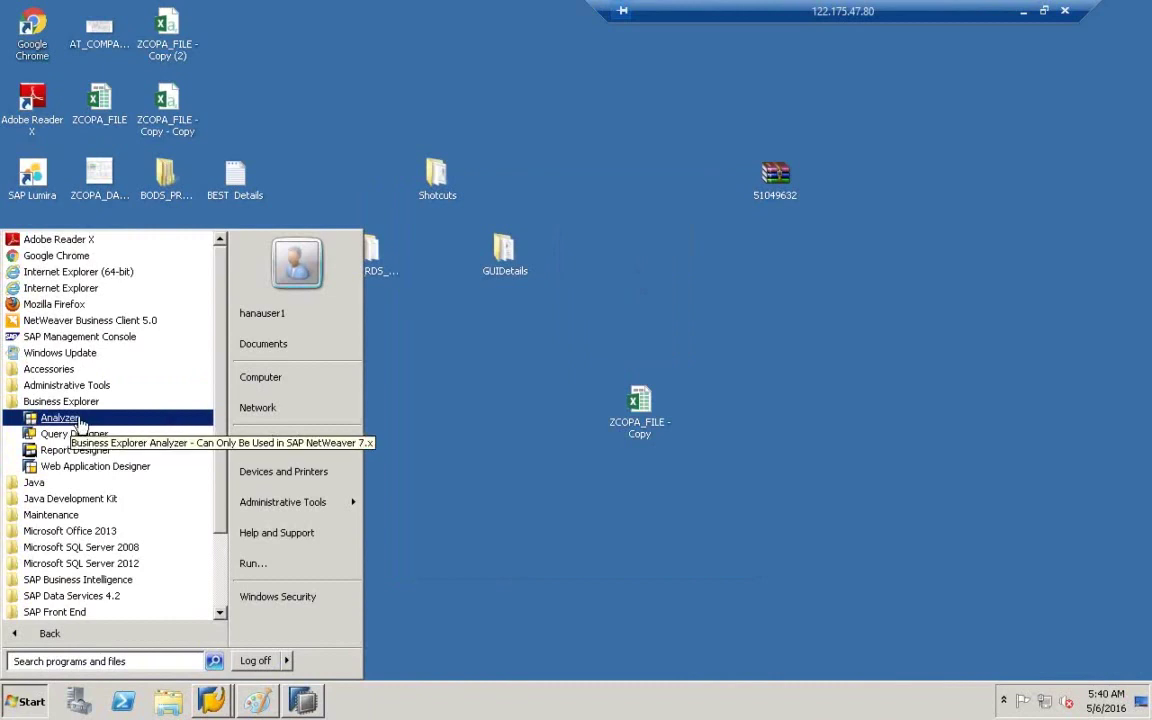
left_click(80, 420)
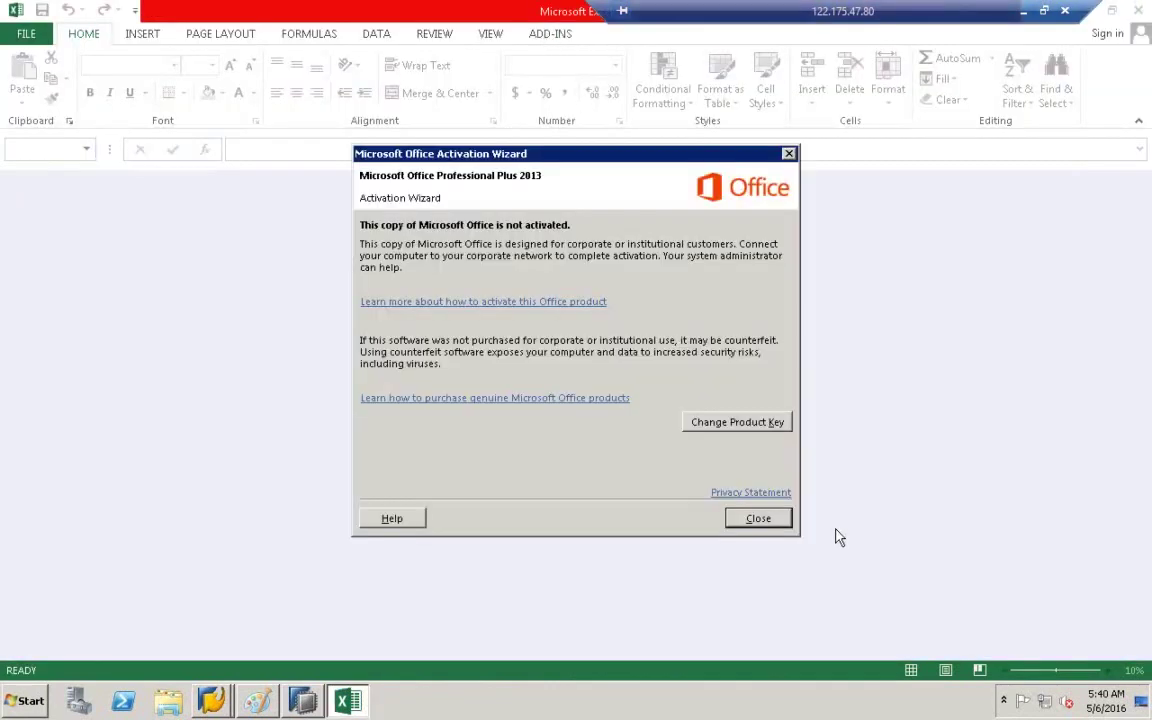
- Dismiss the activation notice and choose Open Query from the ADD-INS tab
left_click(759, 519)
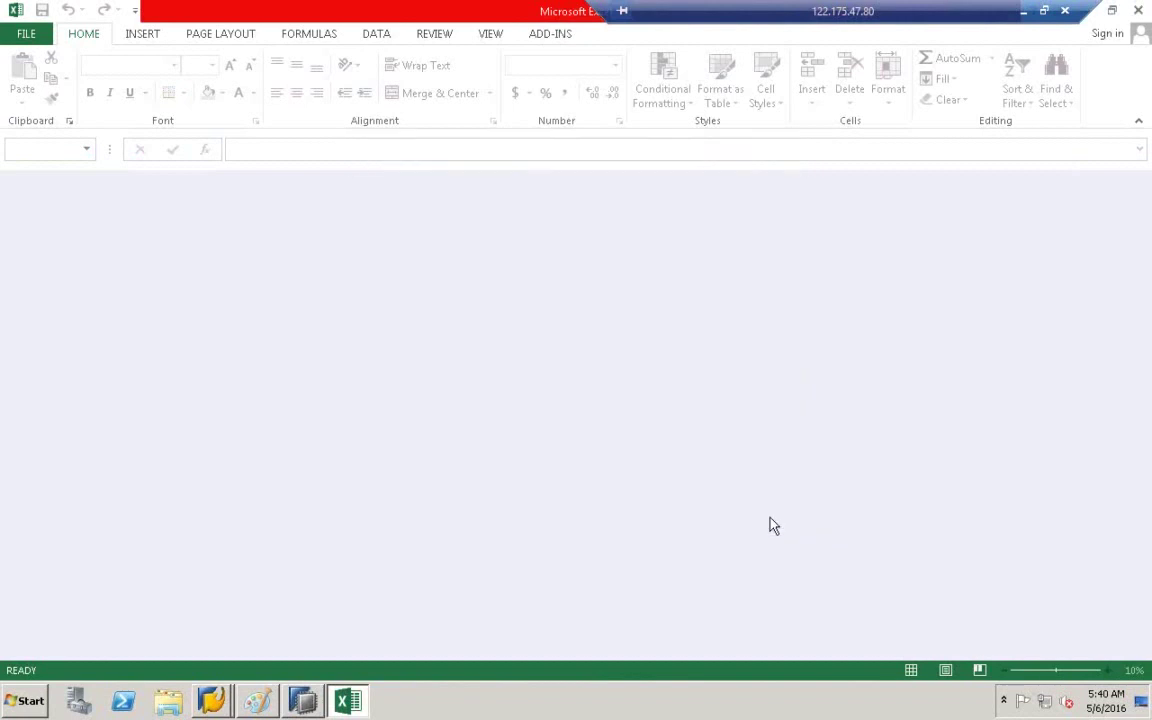
left_click(552, 37)
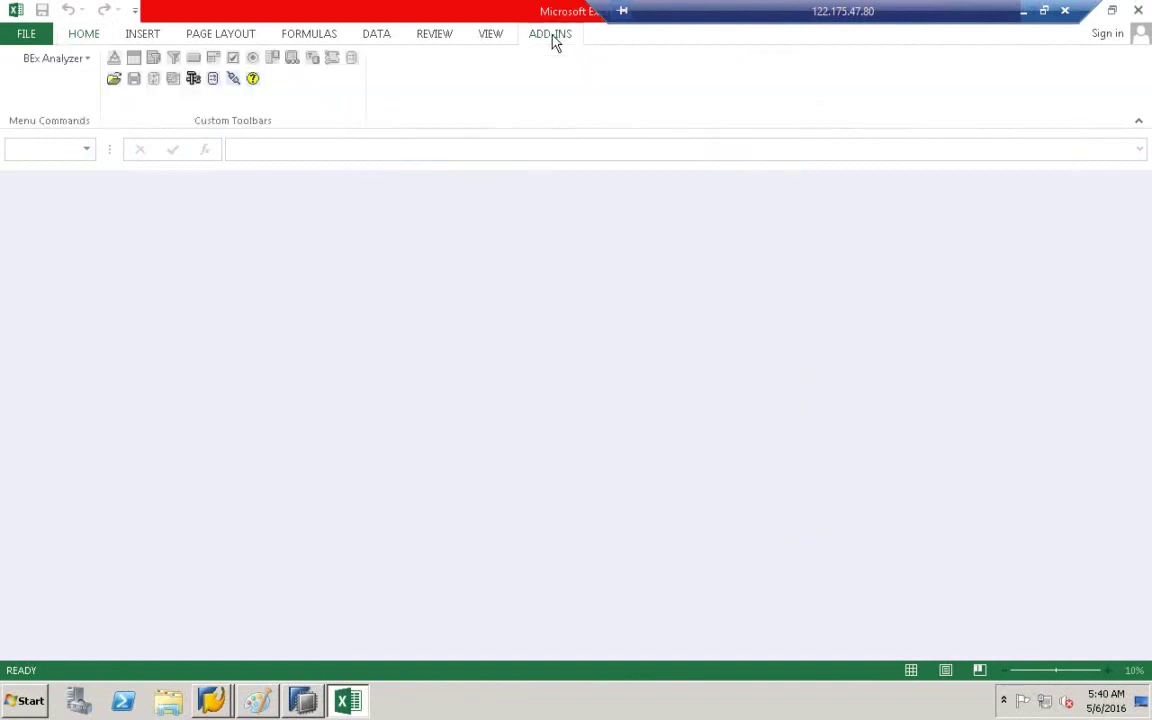
left_click(114, 79)
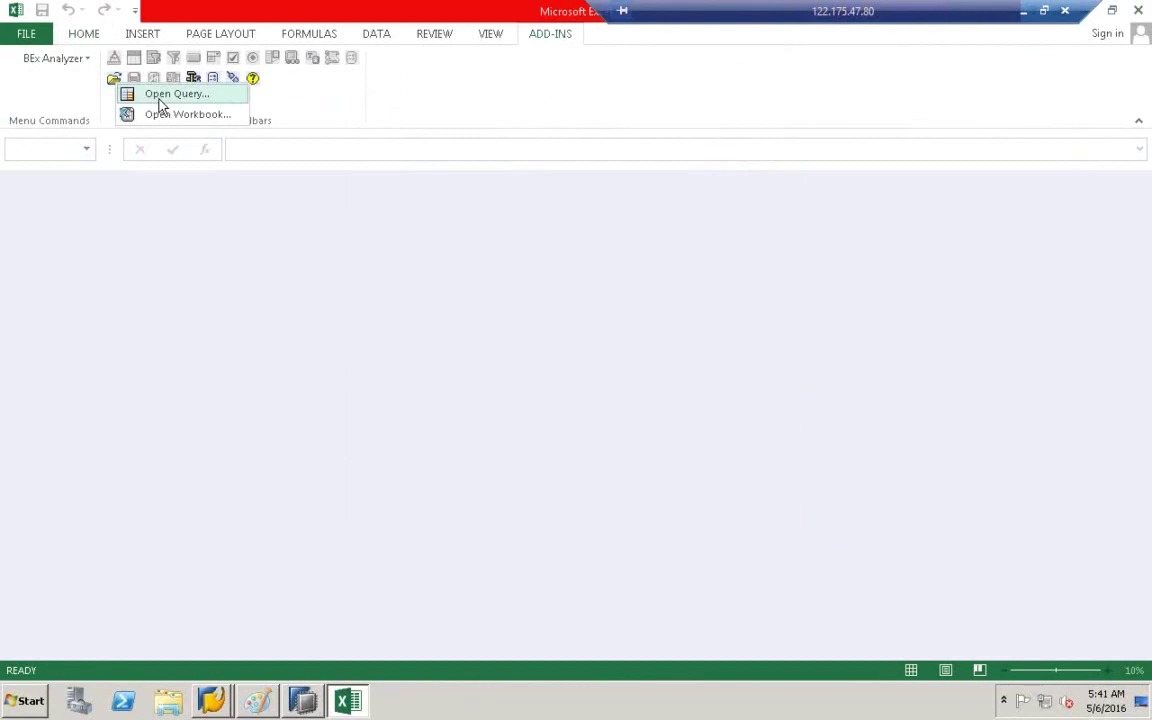
left_click(155, 98)
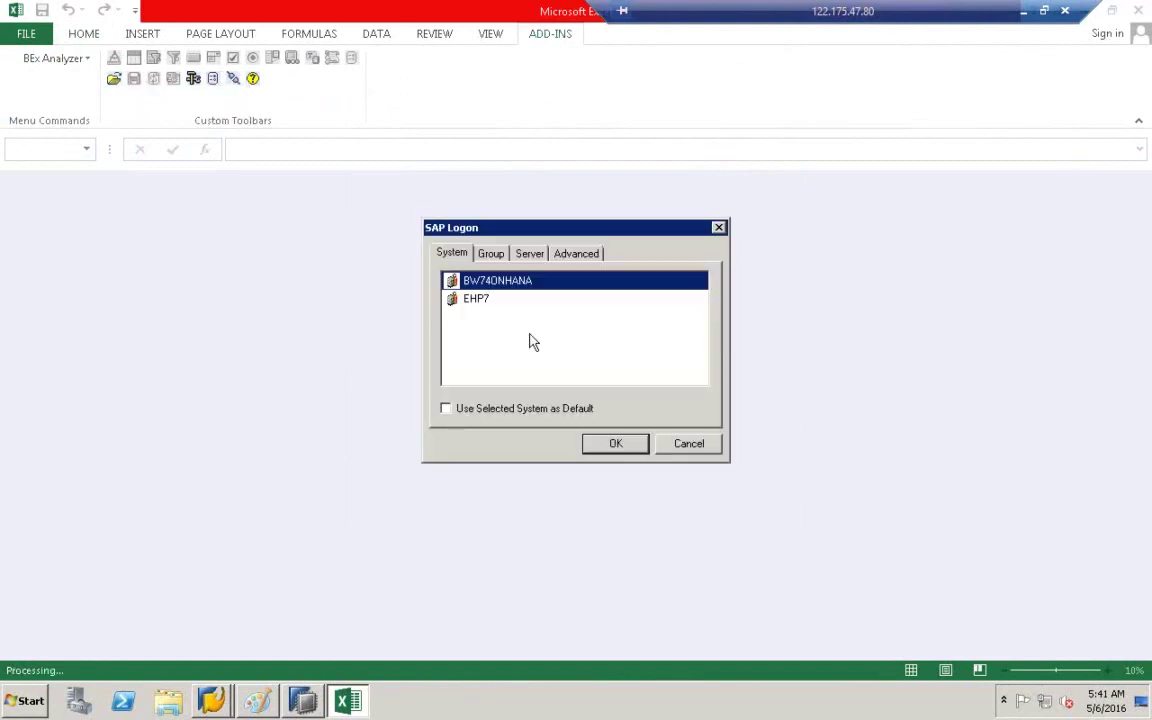
- Log on to the BW740NHANA system with the account password
double_click(493, 284)
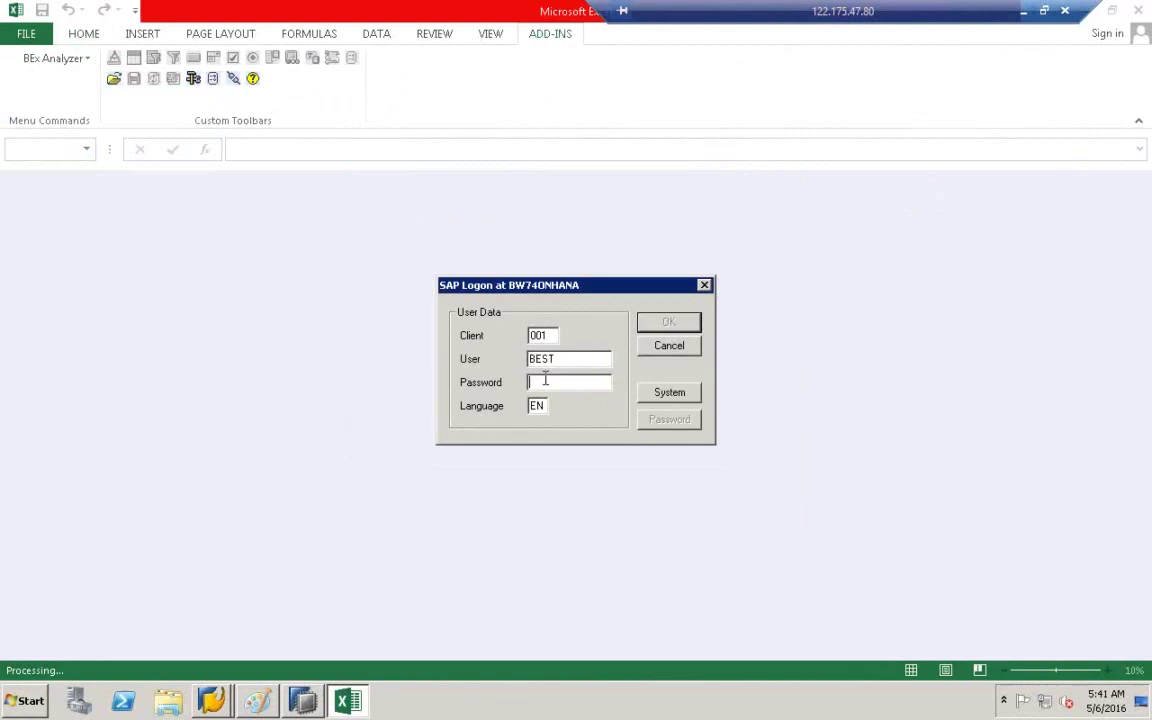
type("***")
left_click(677, 328)
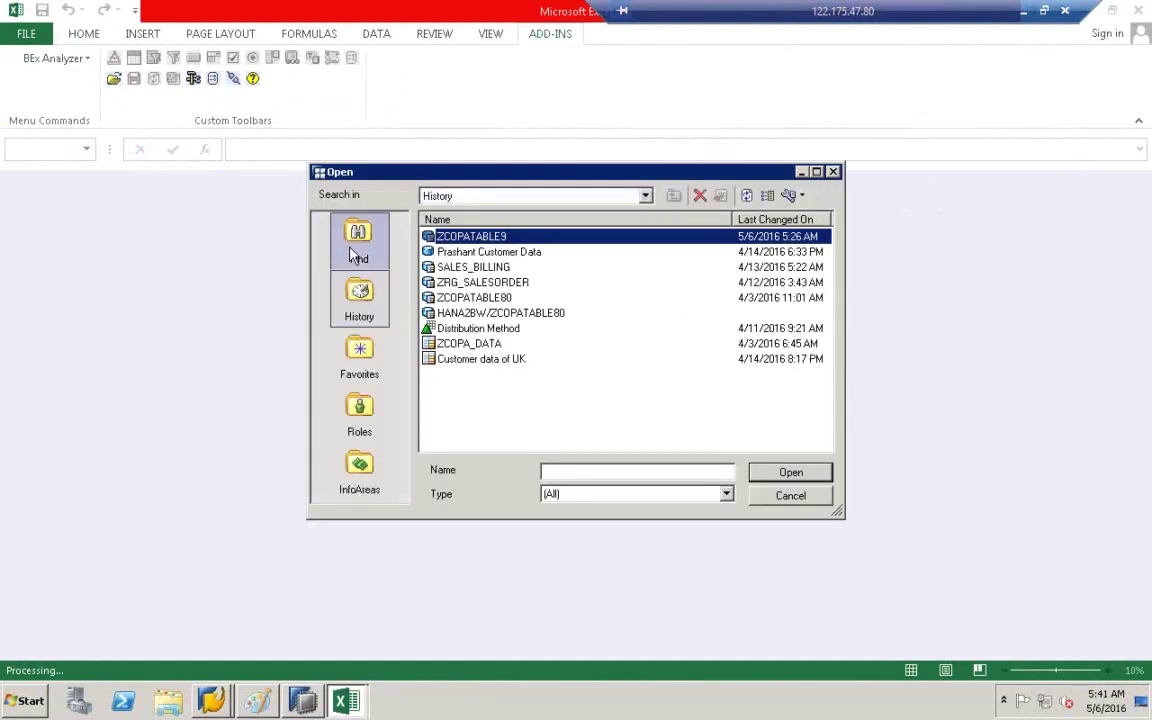
left_click(355, 250)
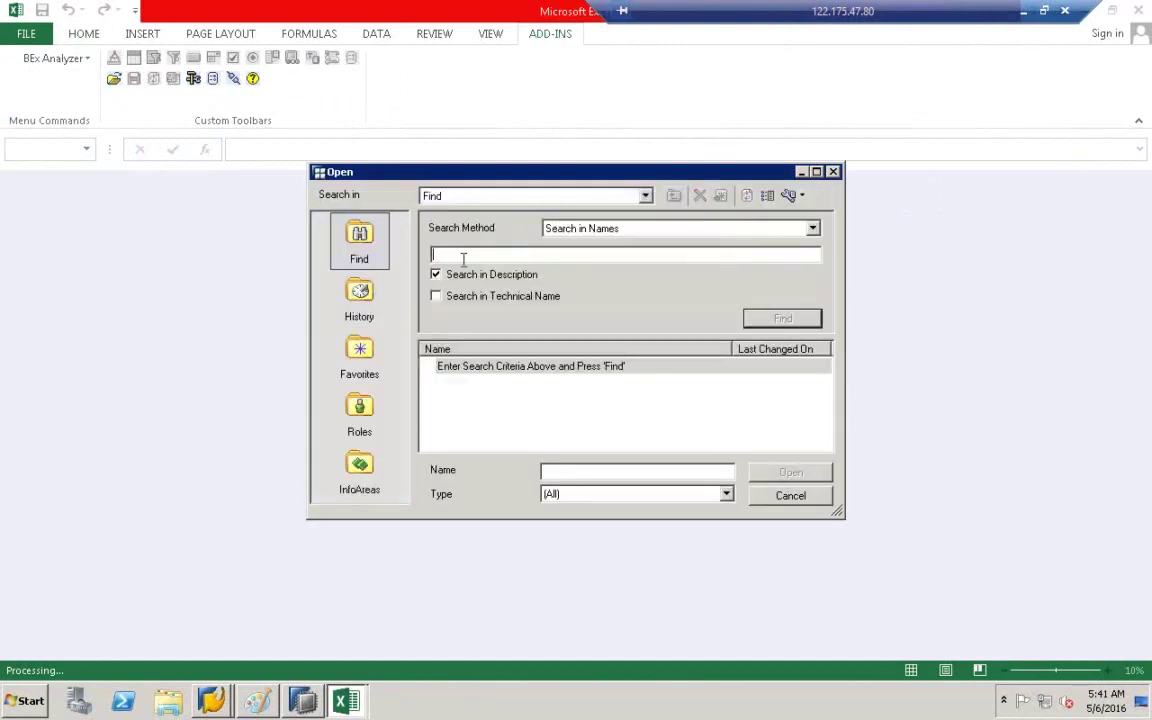
type("@3ZCOPATABLE9")
left_click(437, 296)
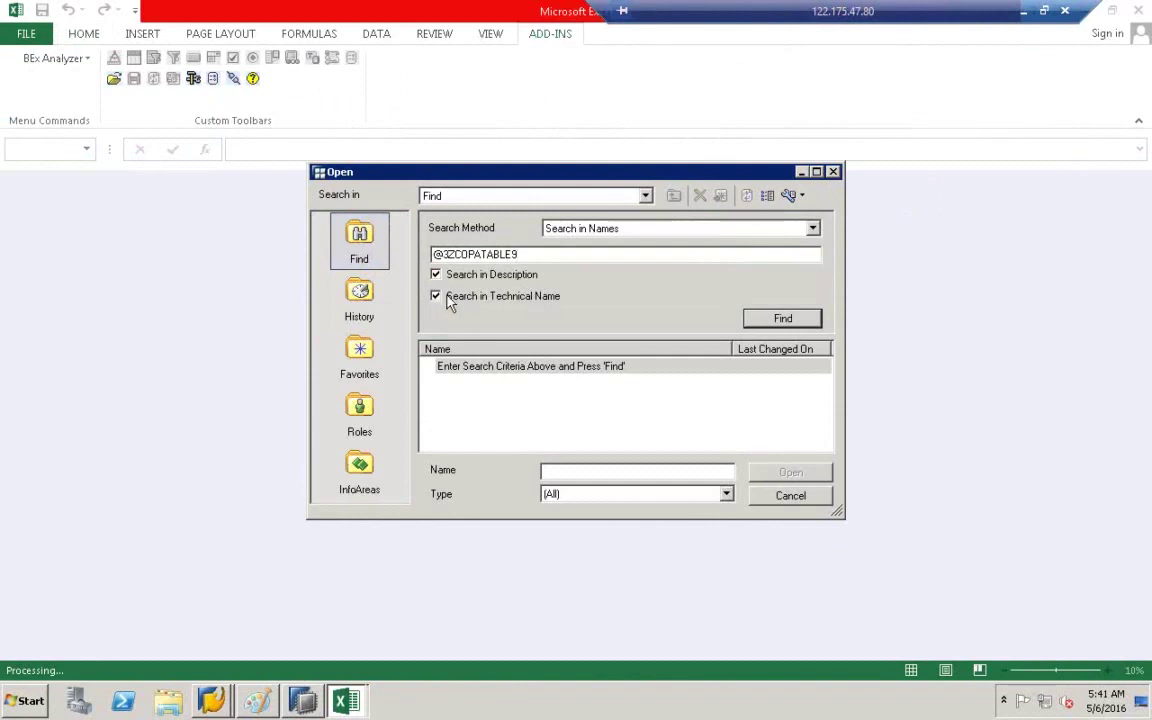
left_click(785, 322)
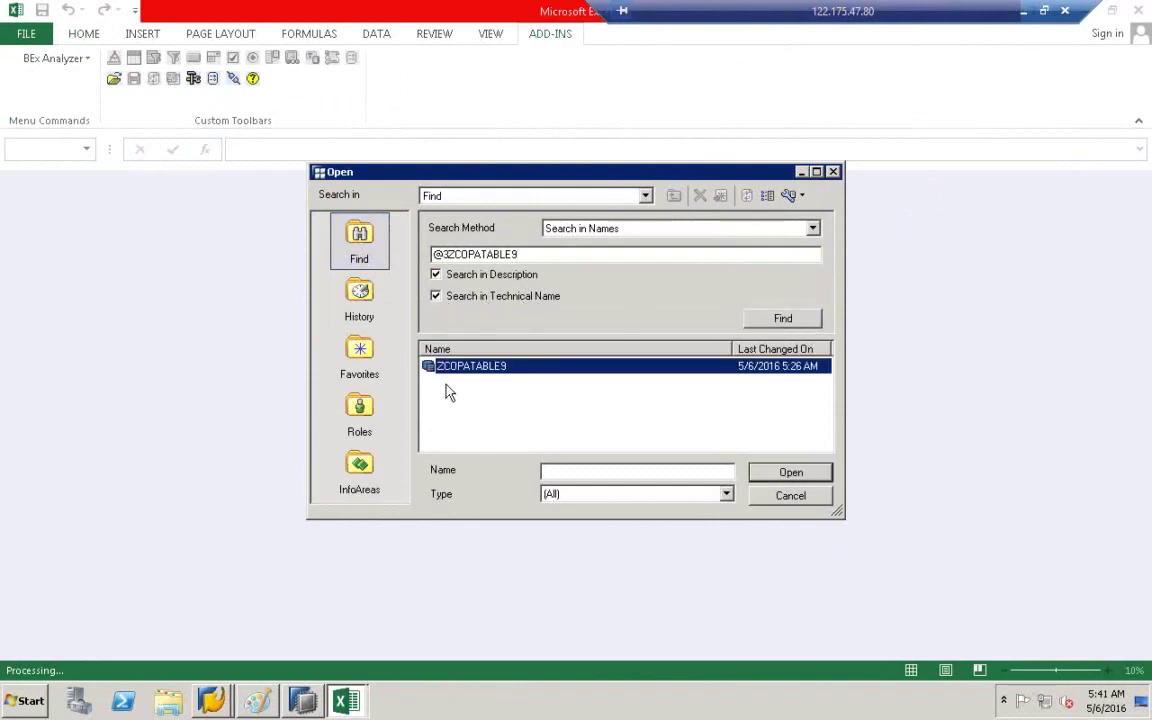
left_click(793, 474)
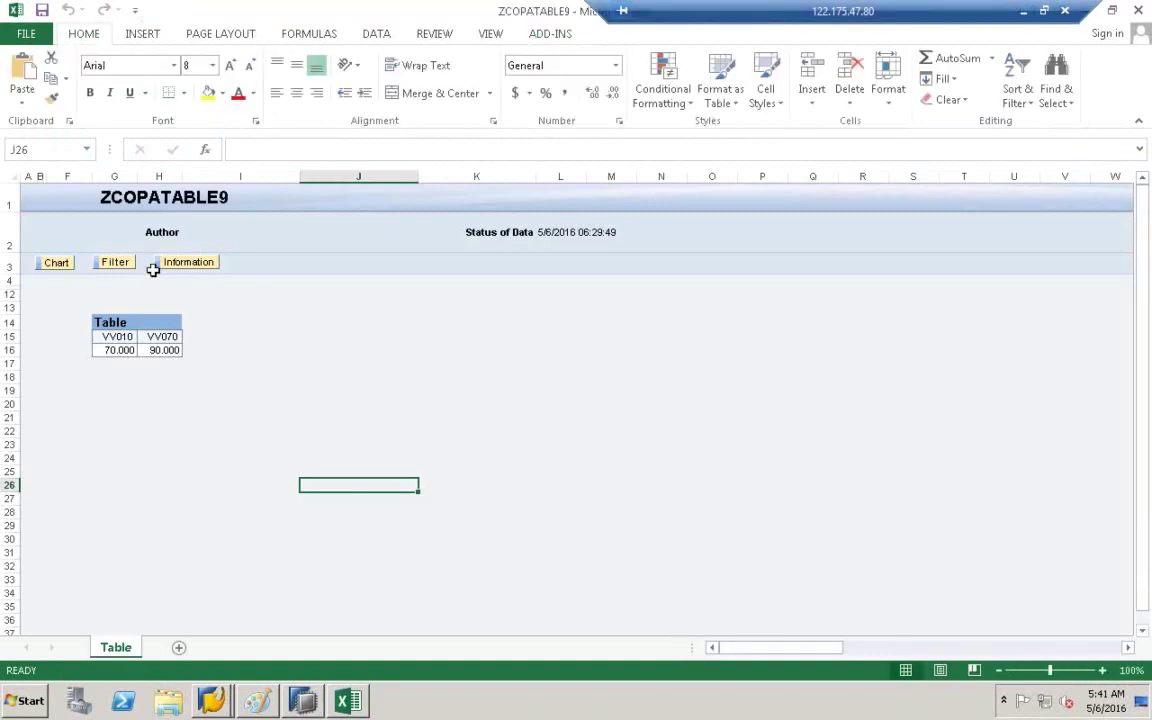
- Drill the ZCOPATABLE9 table down by BUKRS and VKORG, then switch to Paint
left_click(115, 264)
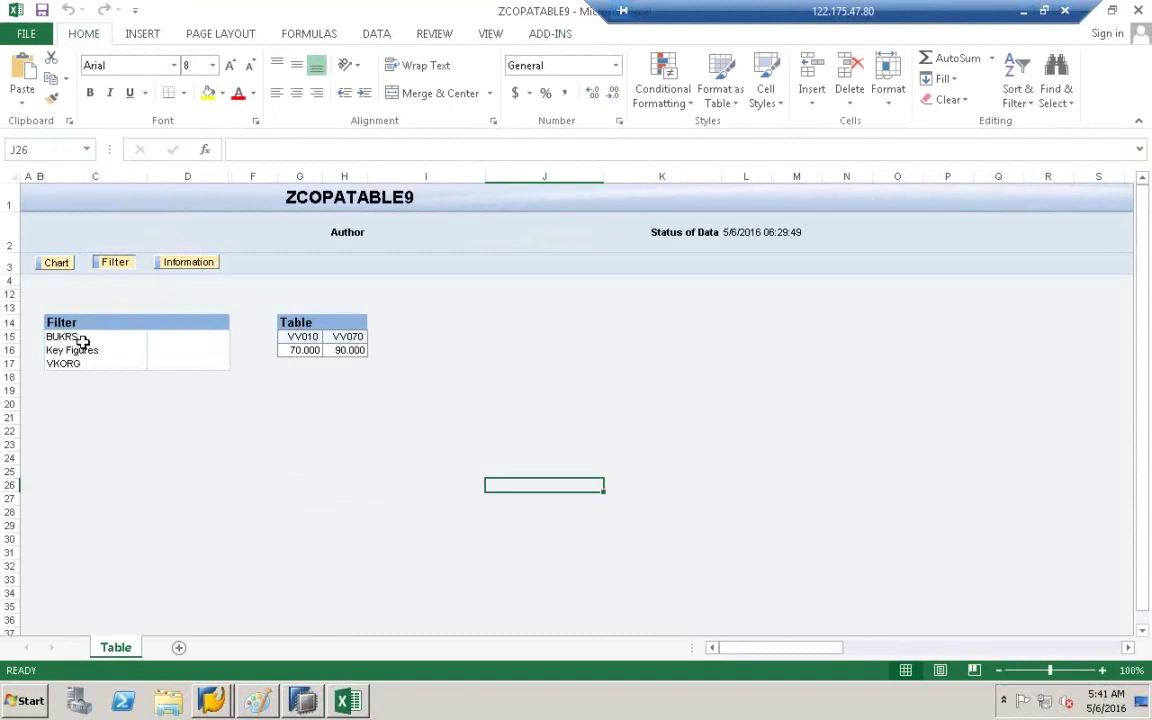
double_click(78, 335)
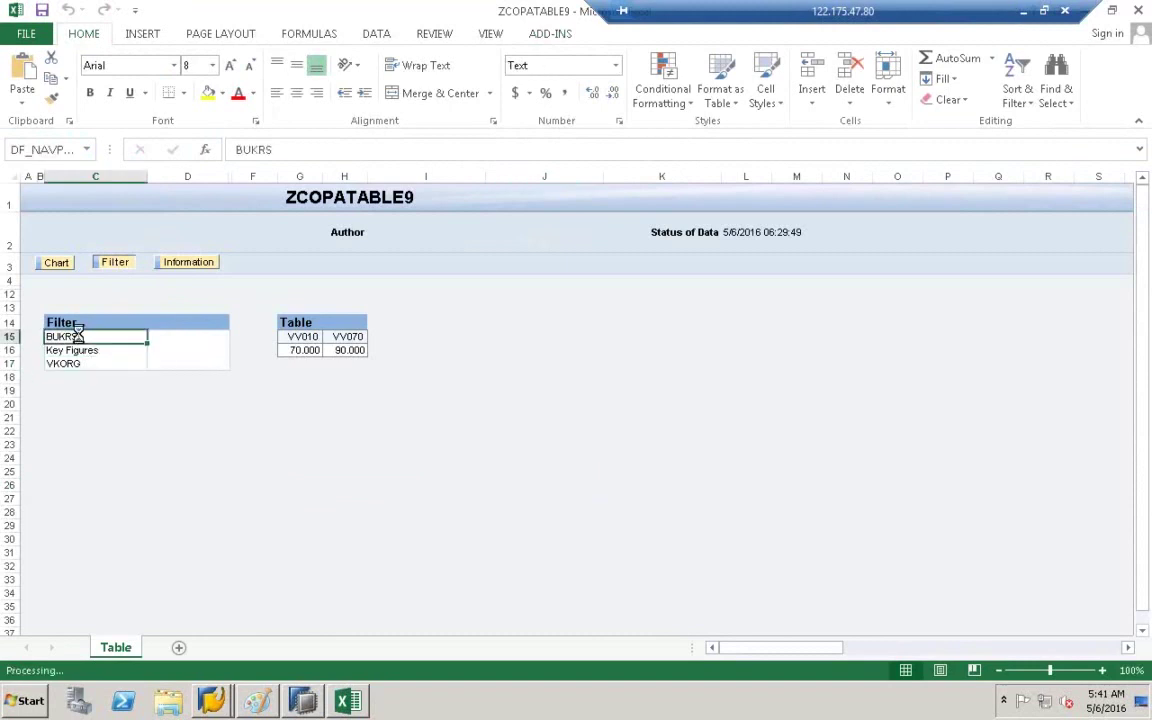
double_click(80, 363)
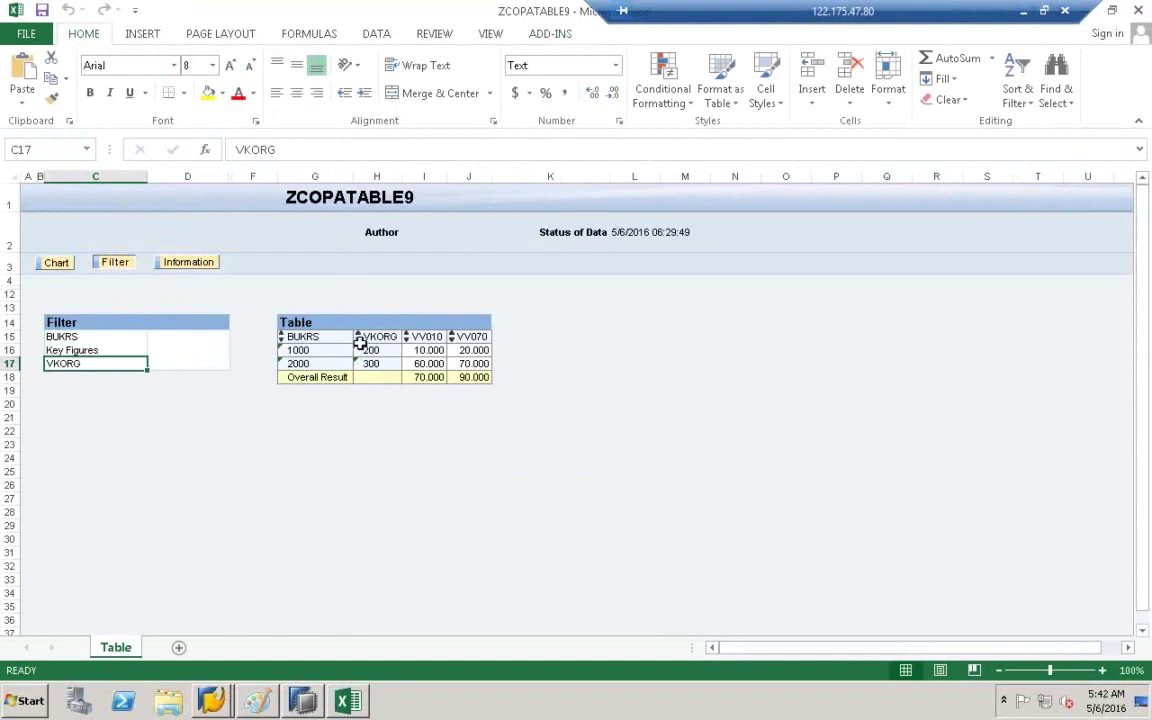
left_click(257, 700)
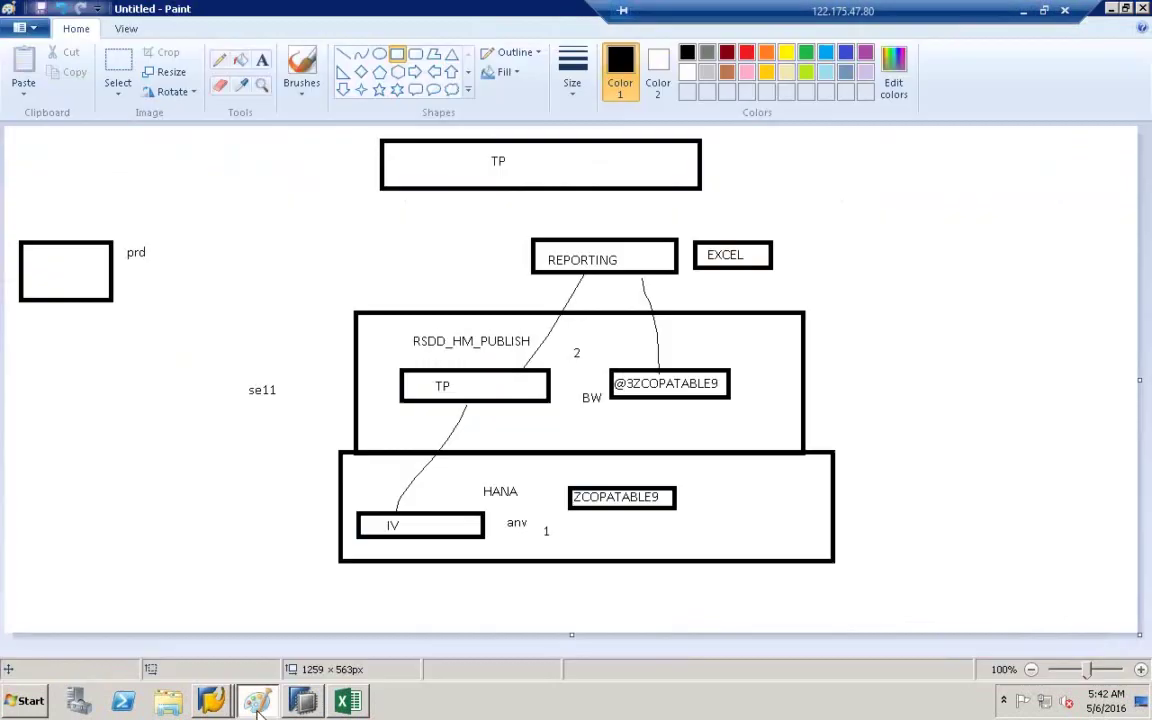
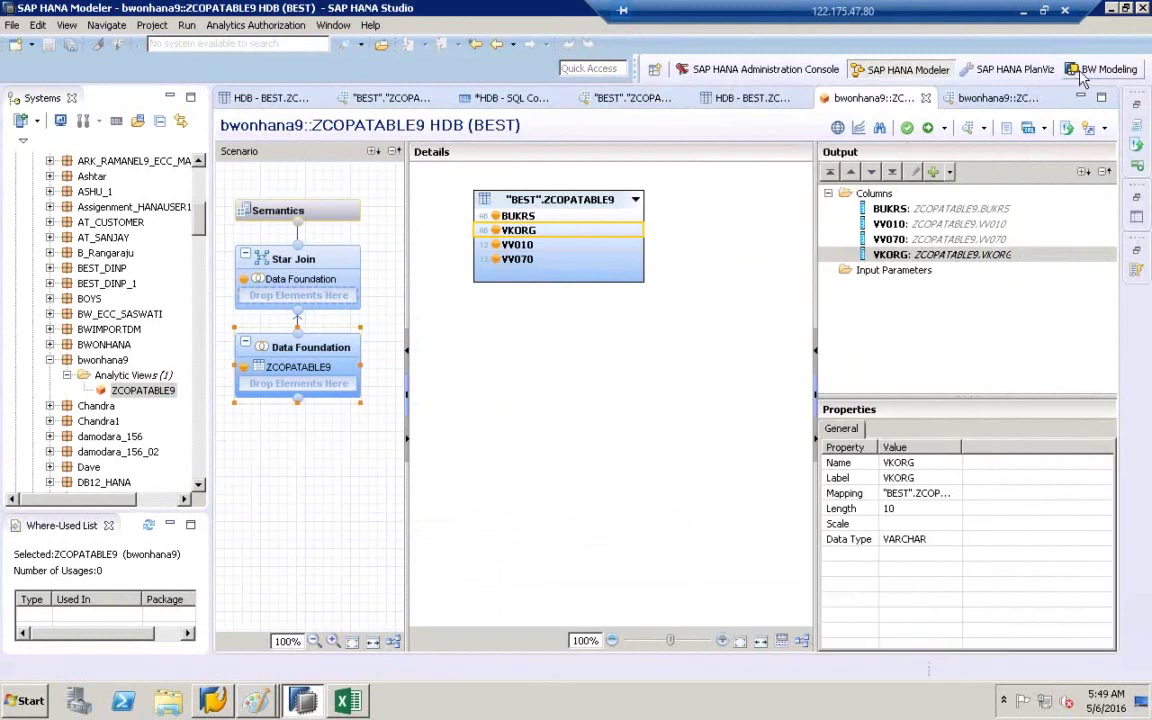
- Switch to BW Modeling and log on to project A4H_001_best_en with the account password
left_click(1086, 71)
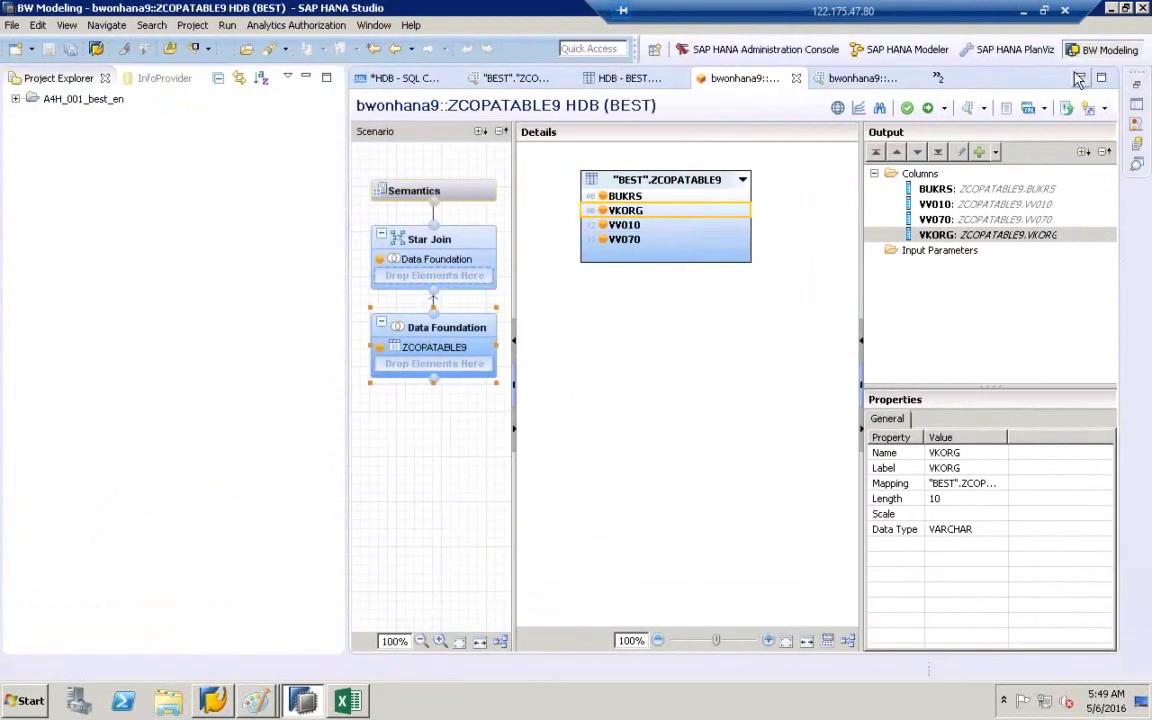
left_click(58, 102)
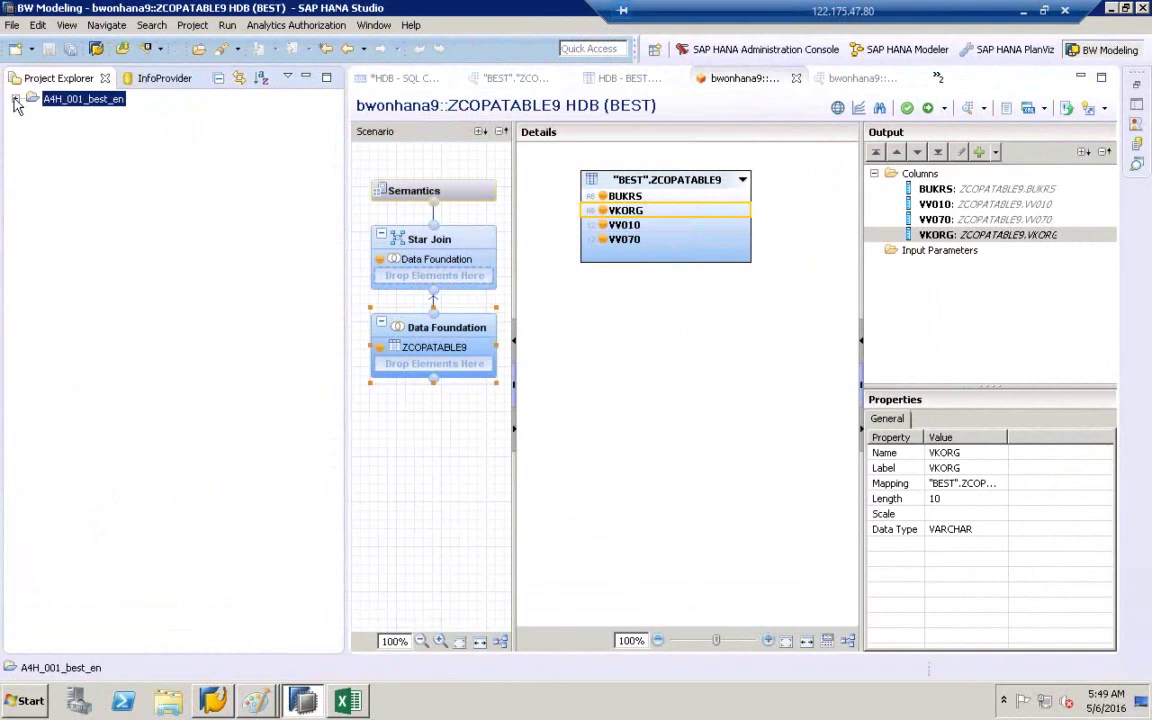
left_click(16, 101)
key("Caps_Lock")
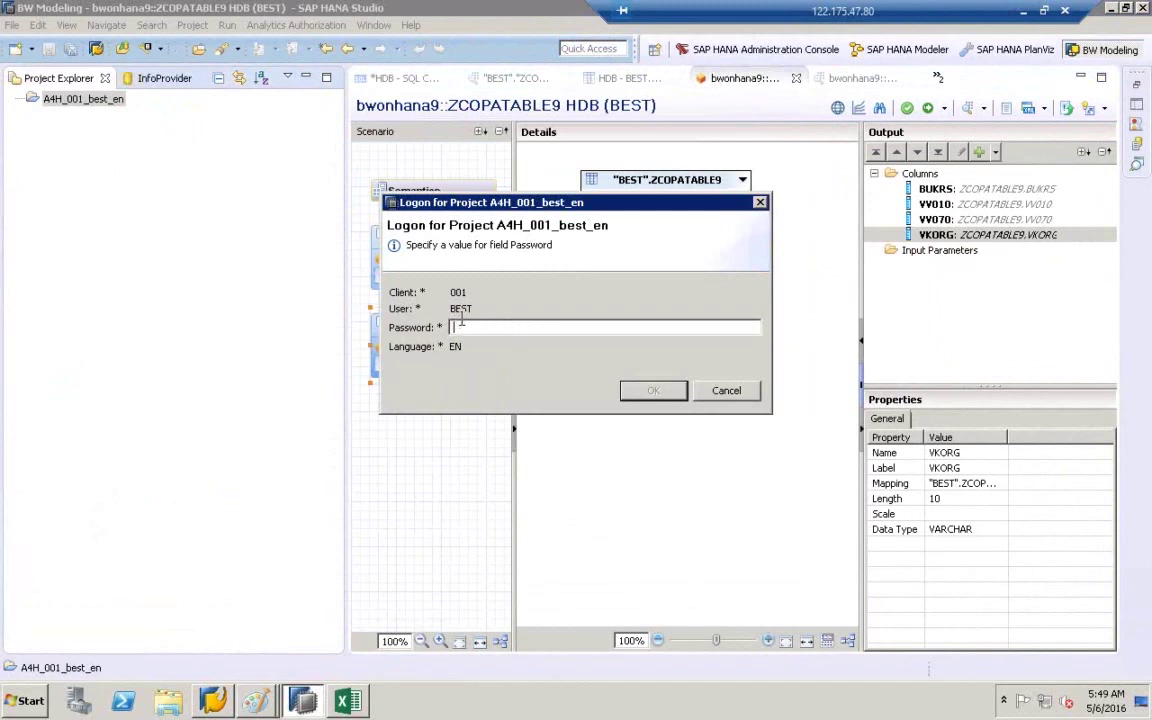
type("••••••••••")
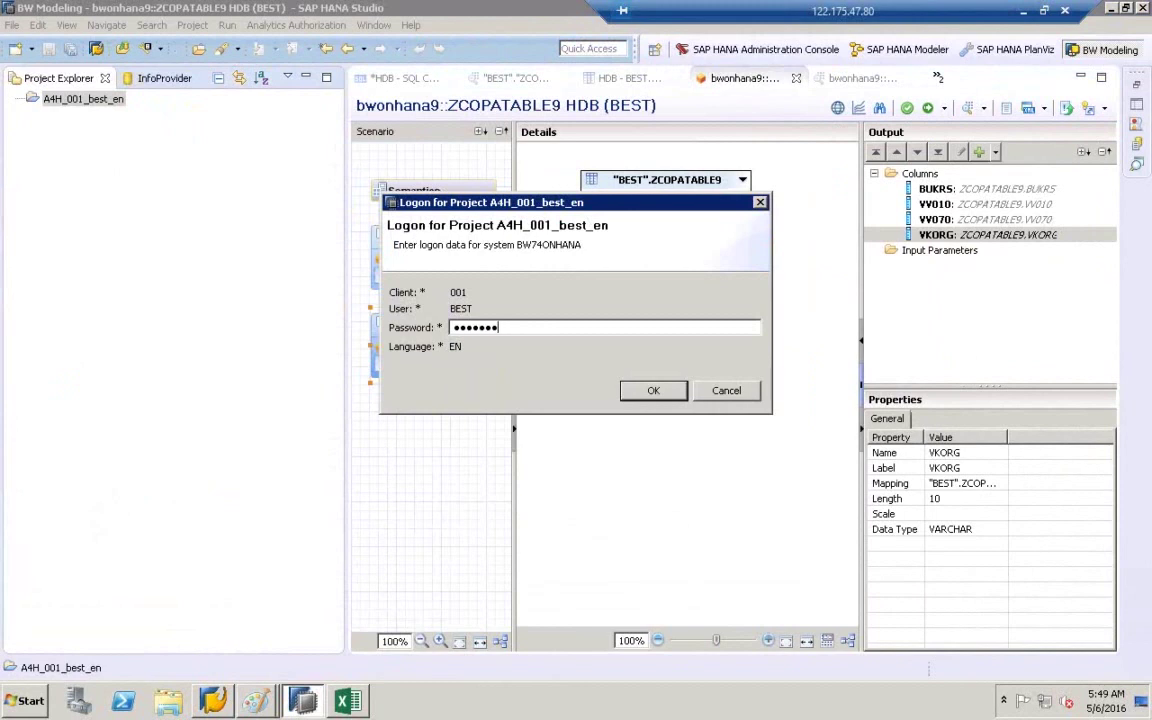
left_click(650, 391)
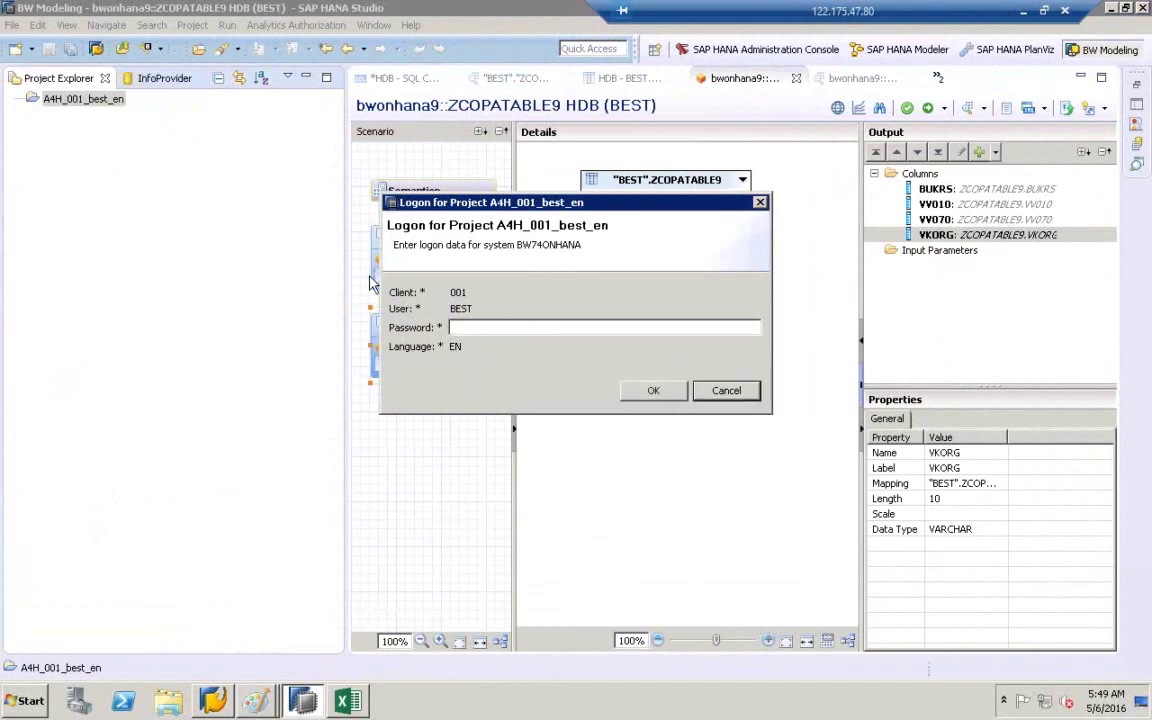
left_click(88, 160)
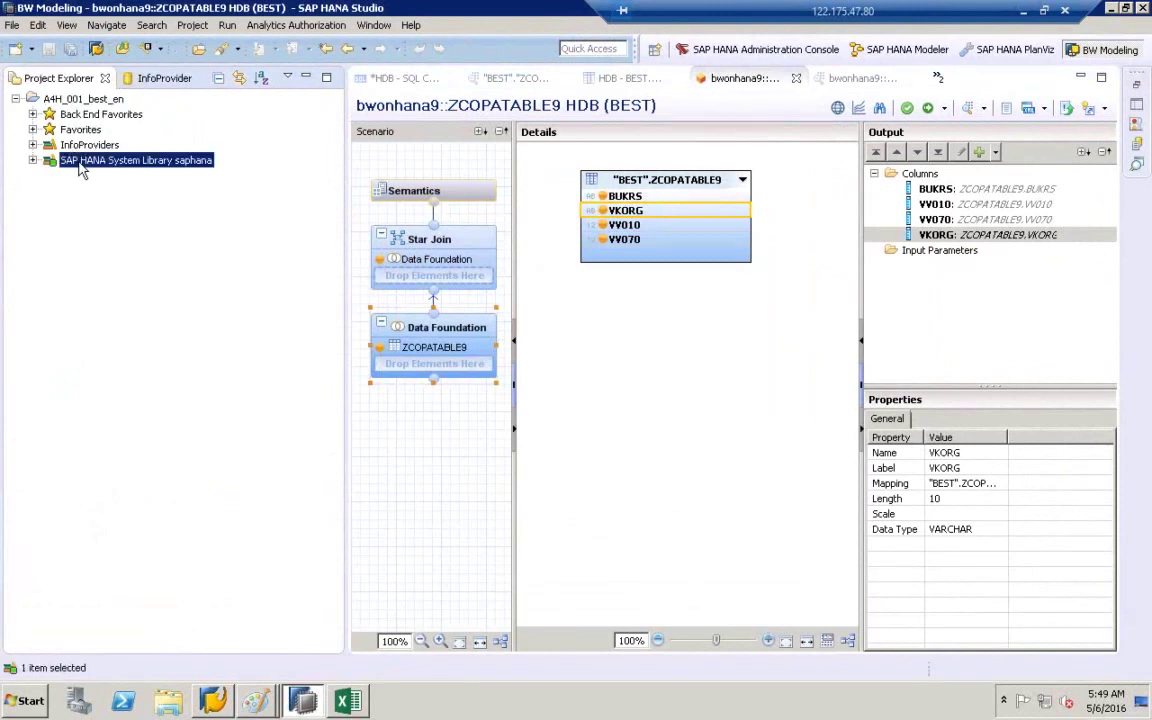
- Expand InfoProviders, widen Project Explorer and expand the ZCOPA_DATA info area
left_click(90, 146)
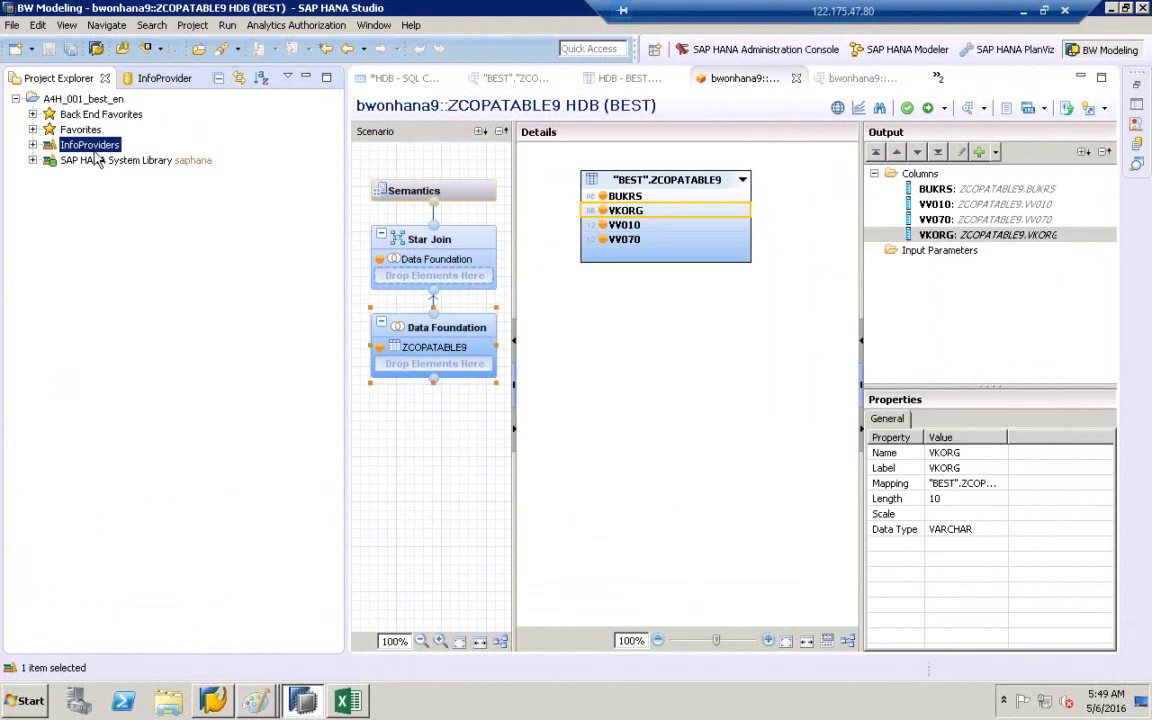
left_click(33, 145)
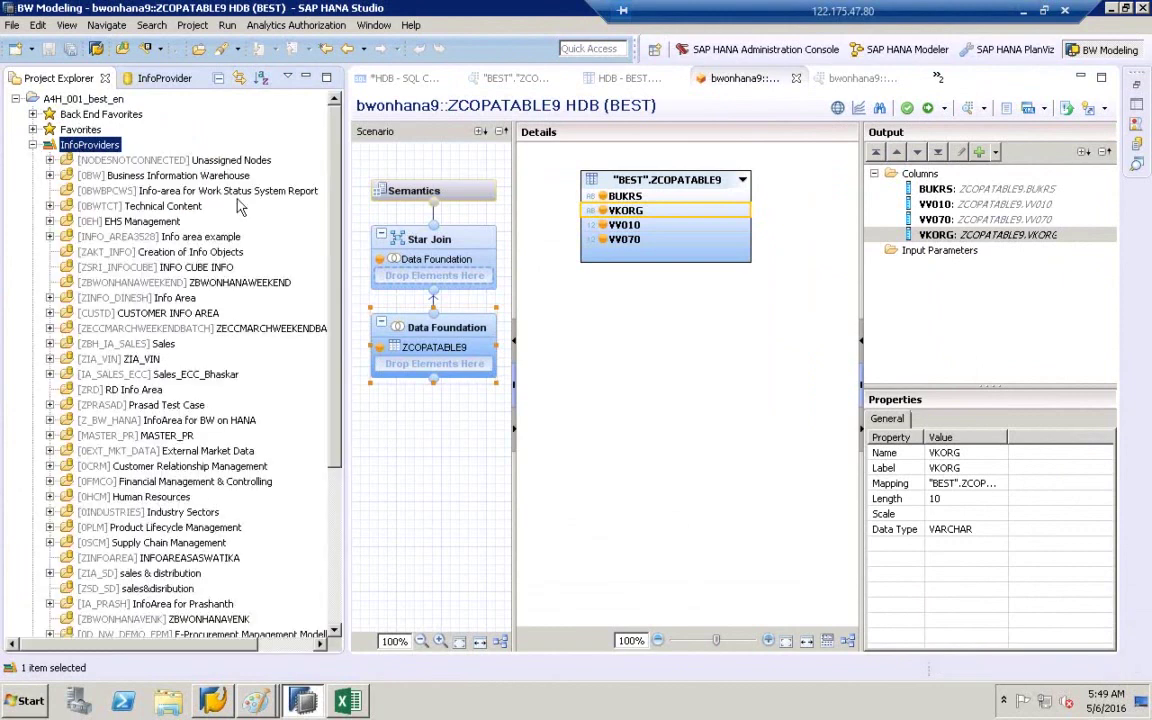
left_click_drag(350, 251, 443, 251)
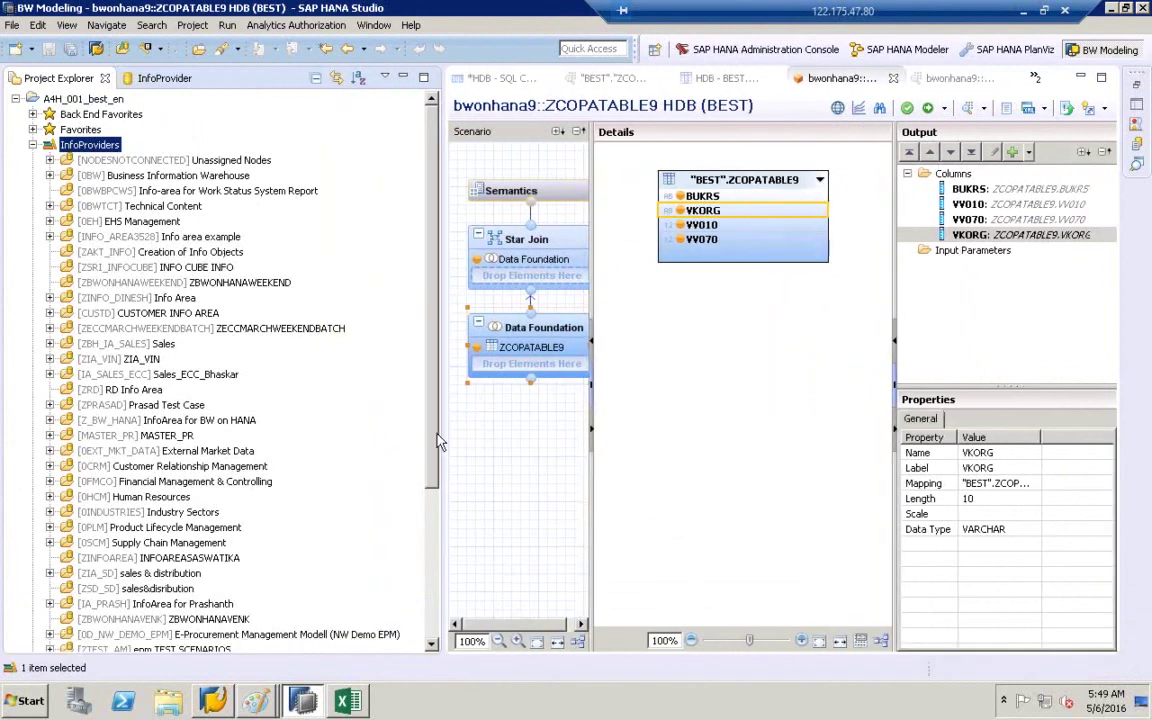
scroll(283, 560, "down", 5)
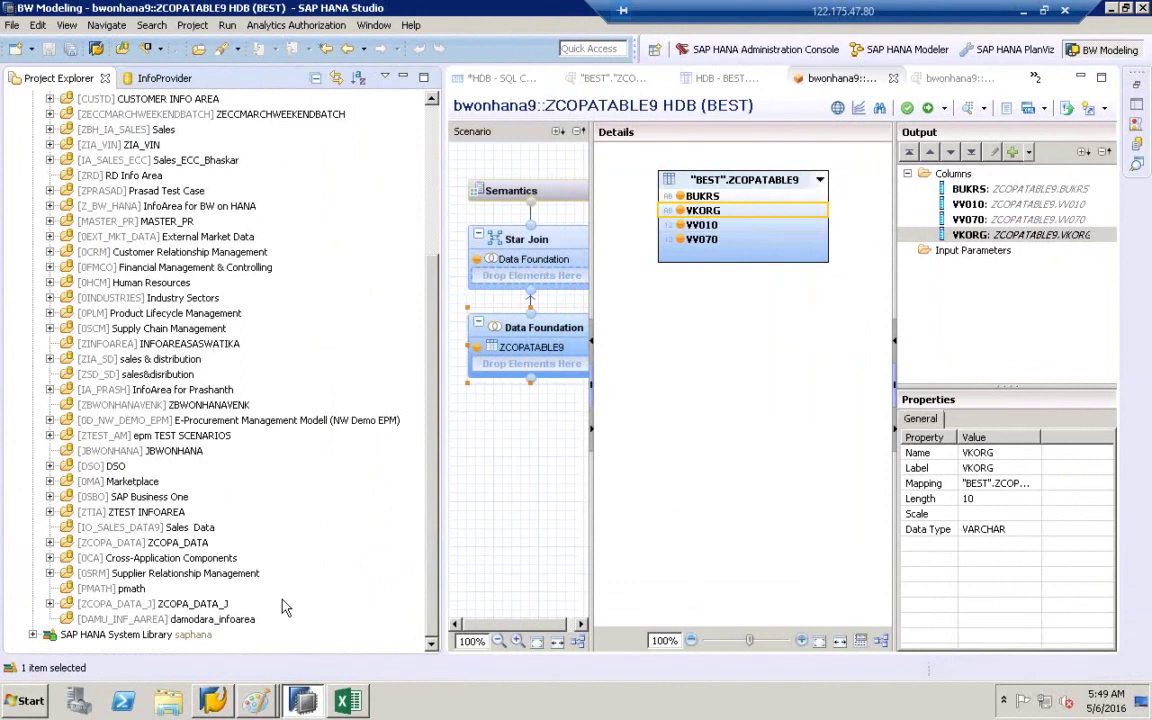
left_click(174, 543)
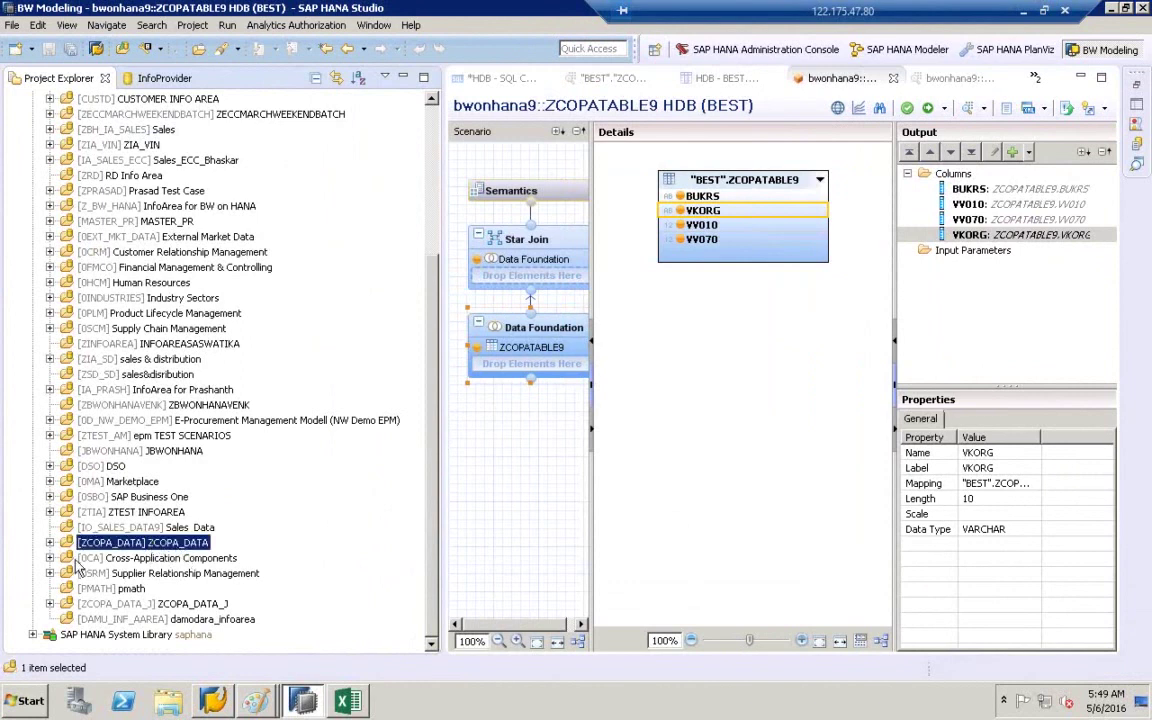
left_click(50, 543)
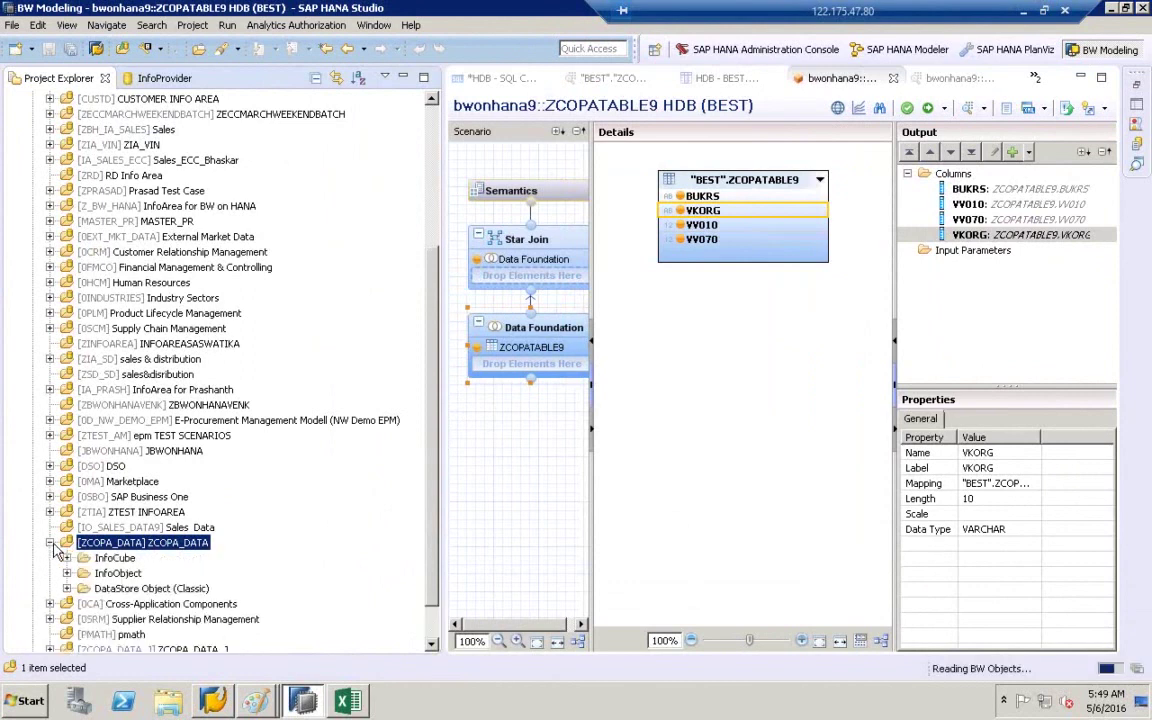
- Expand the InfoCube, InfoObject and DataStore Object (Classic) folders and select C_ZICPA7
left_click(104, 558)
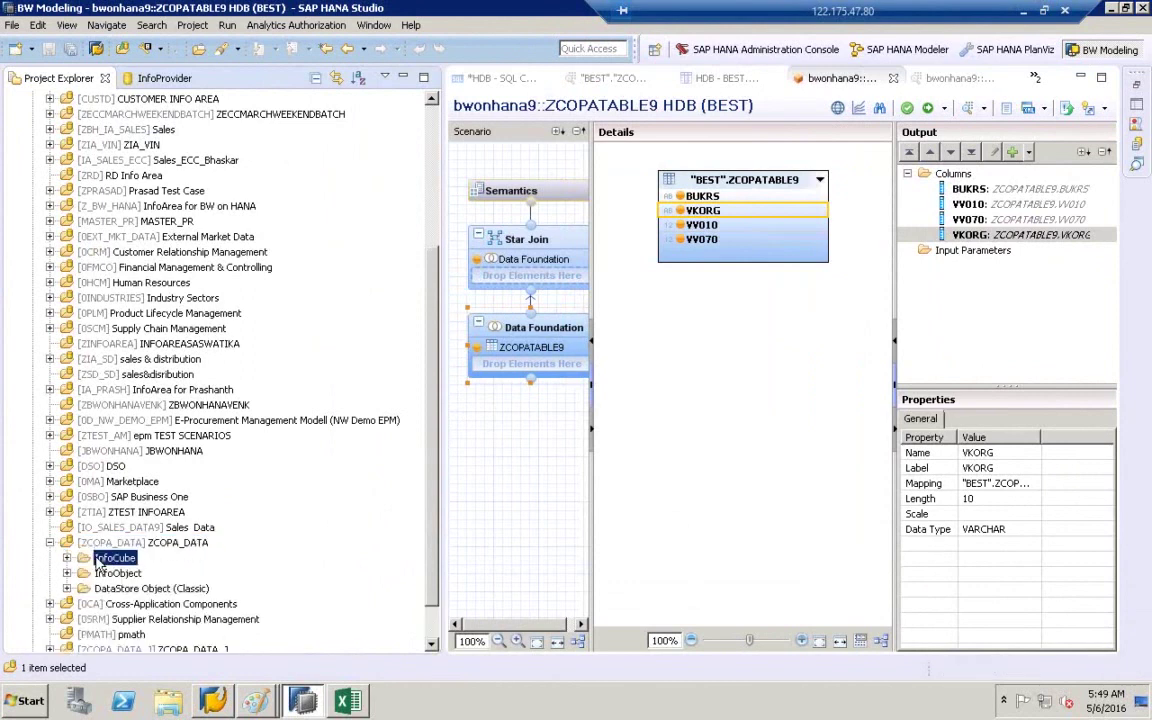
left_click(433, 646)
left_click(433, 646)
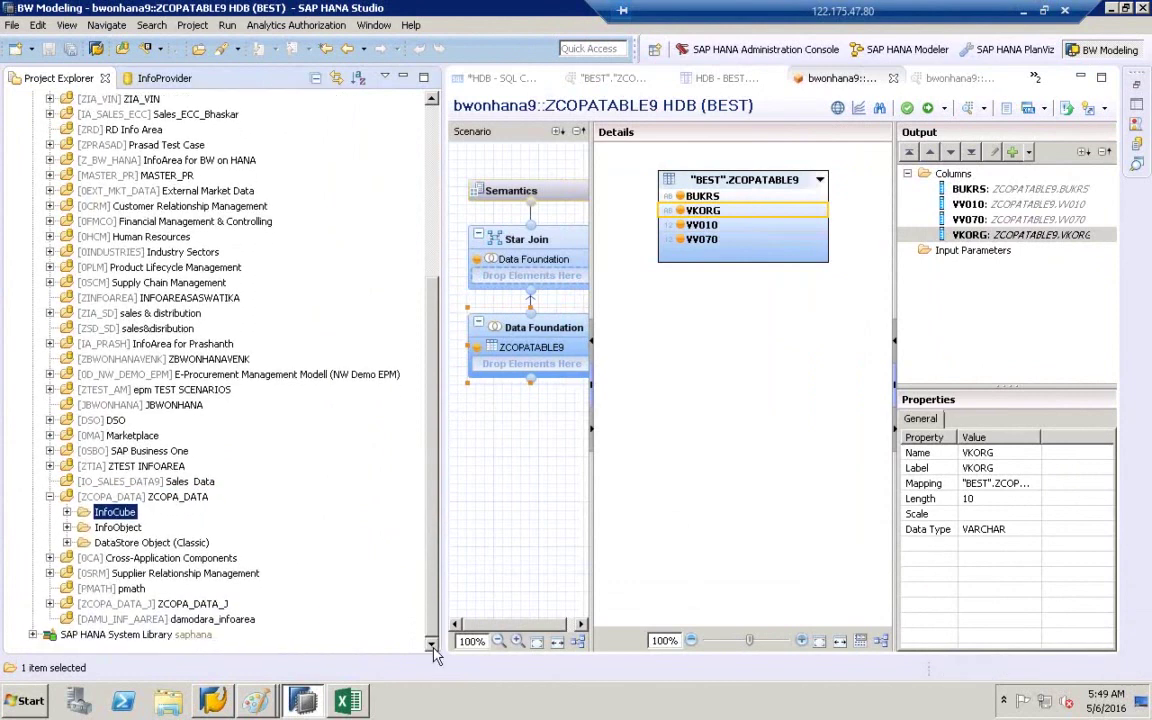
left_click(118, 544)
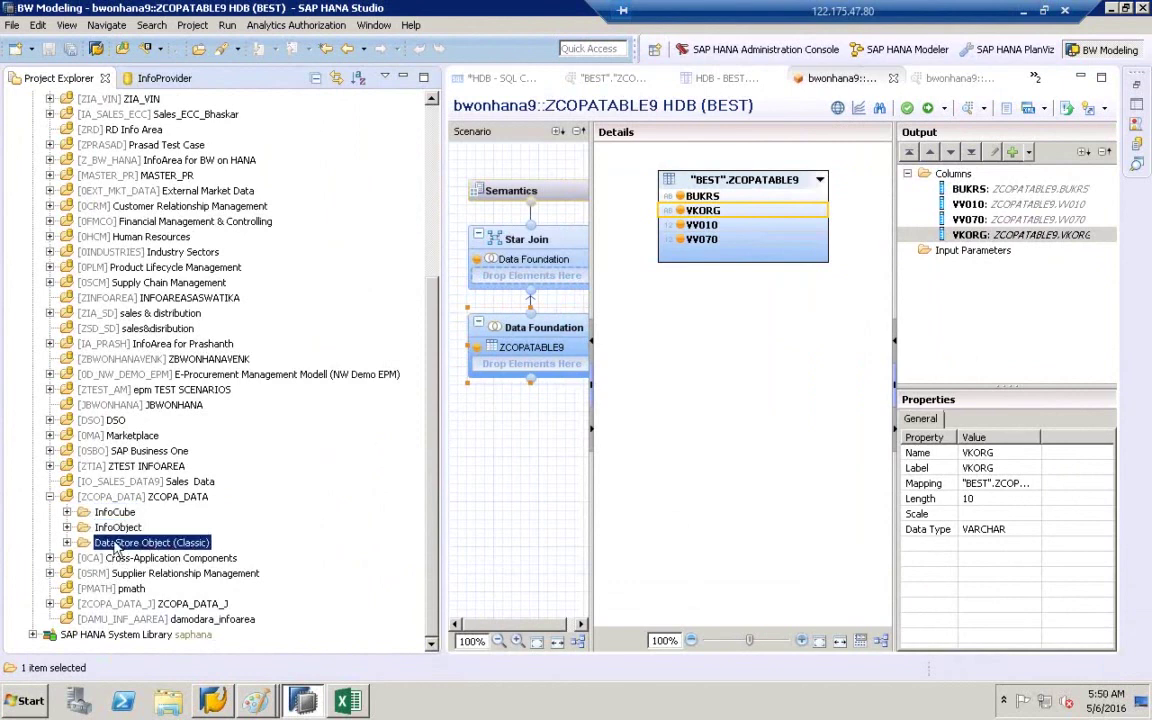
left_click(67, 512)
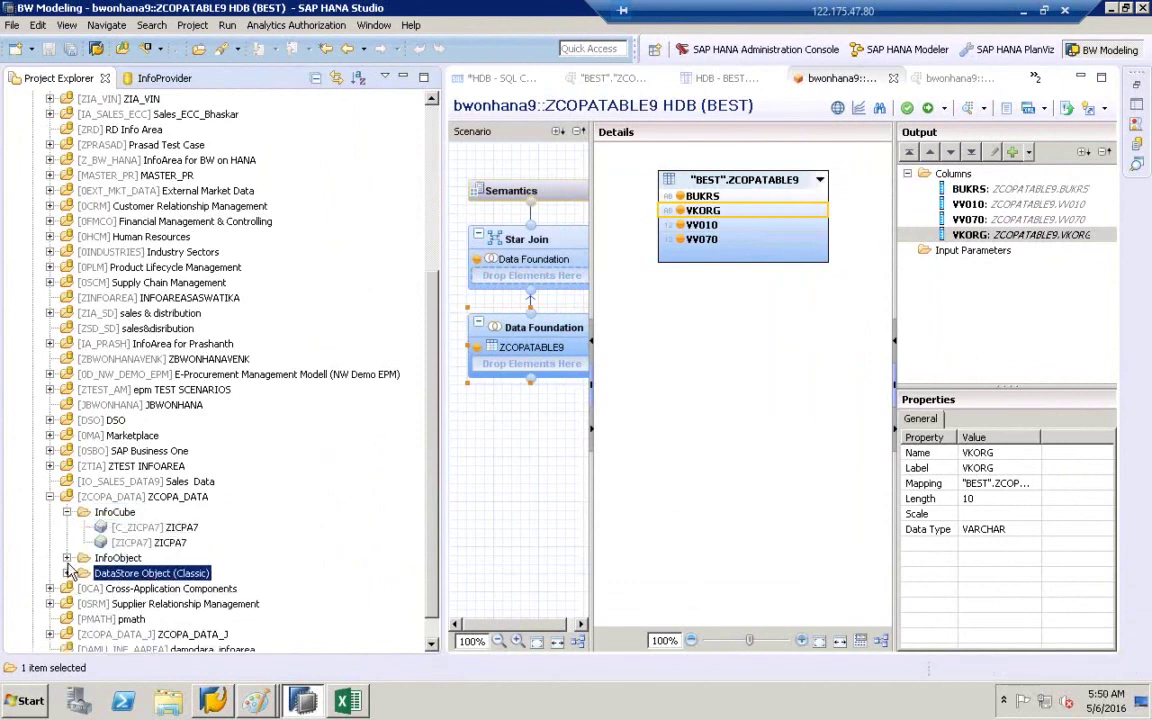
left_click(67, 558)
left_click(67, 589)
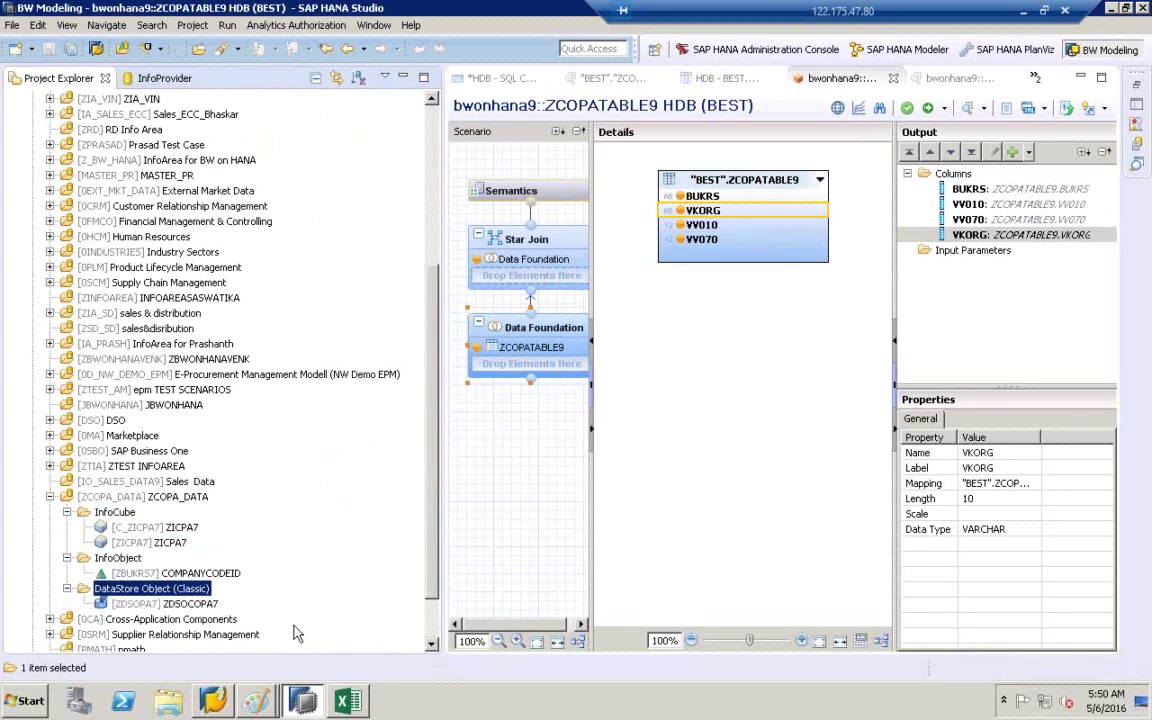
left_click(433, 645)
left_click(433, 645)
left_click(433, 645)
left_click(433, 645)
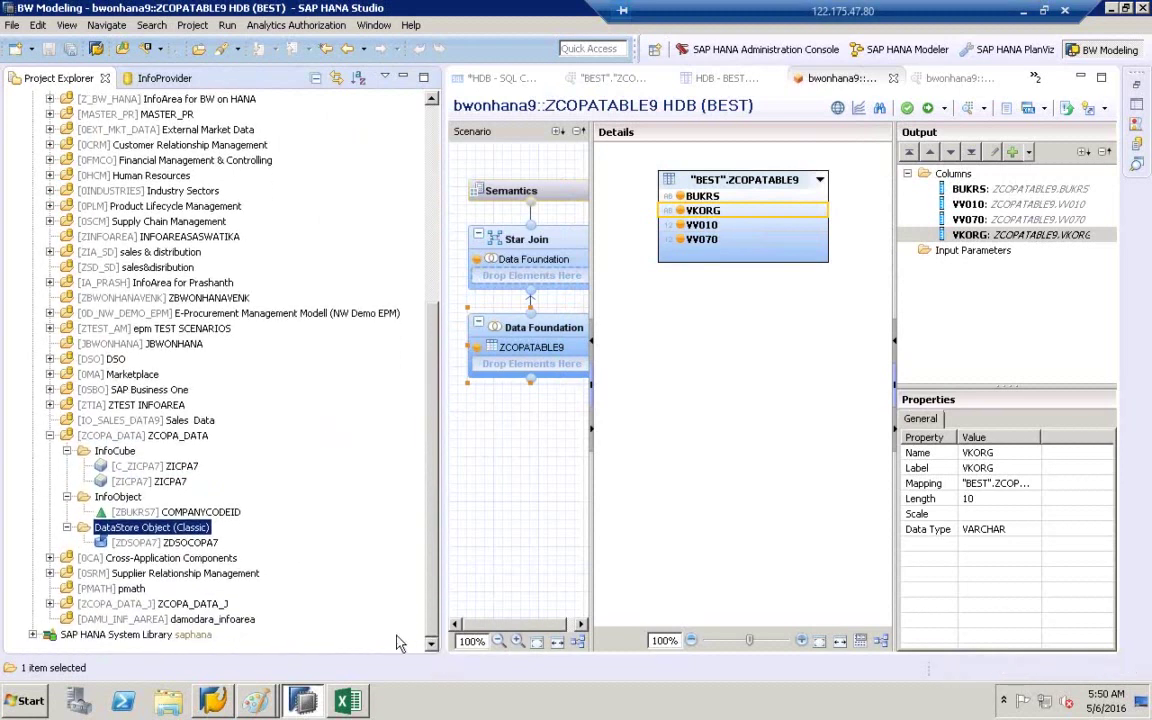
left_click(106, 455)
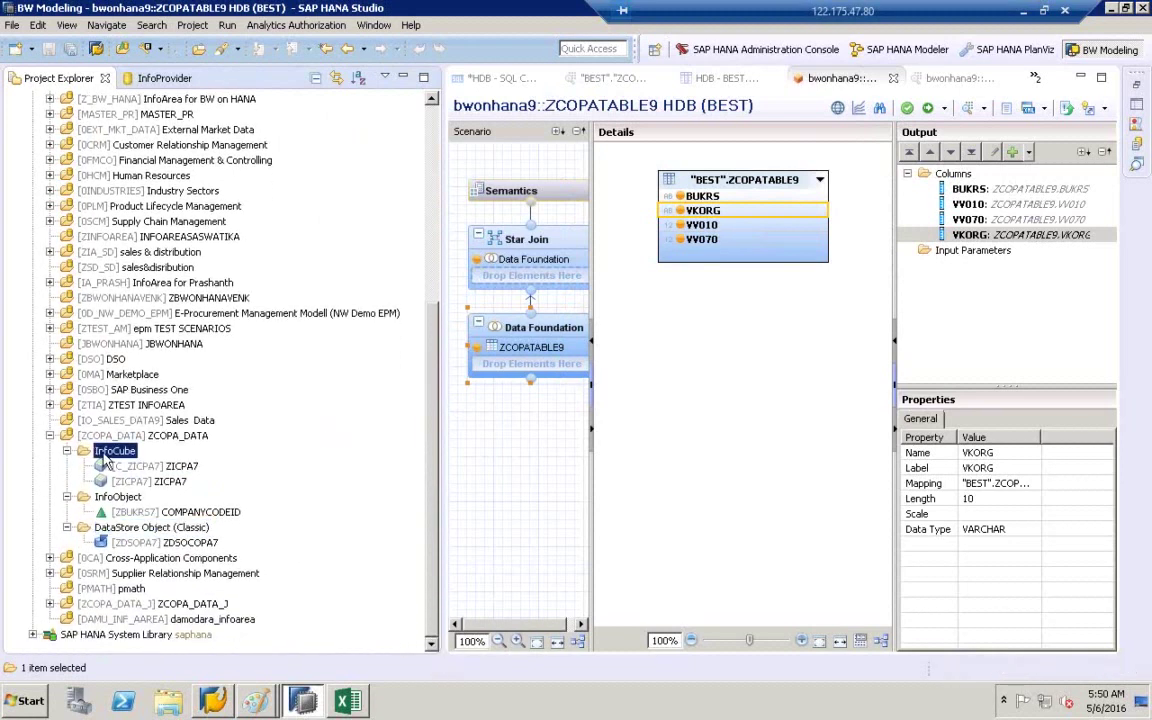
left_click(147, 467)
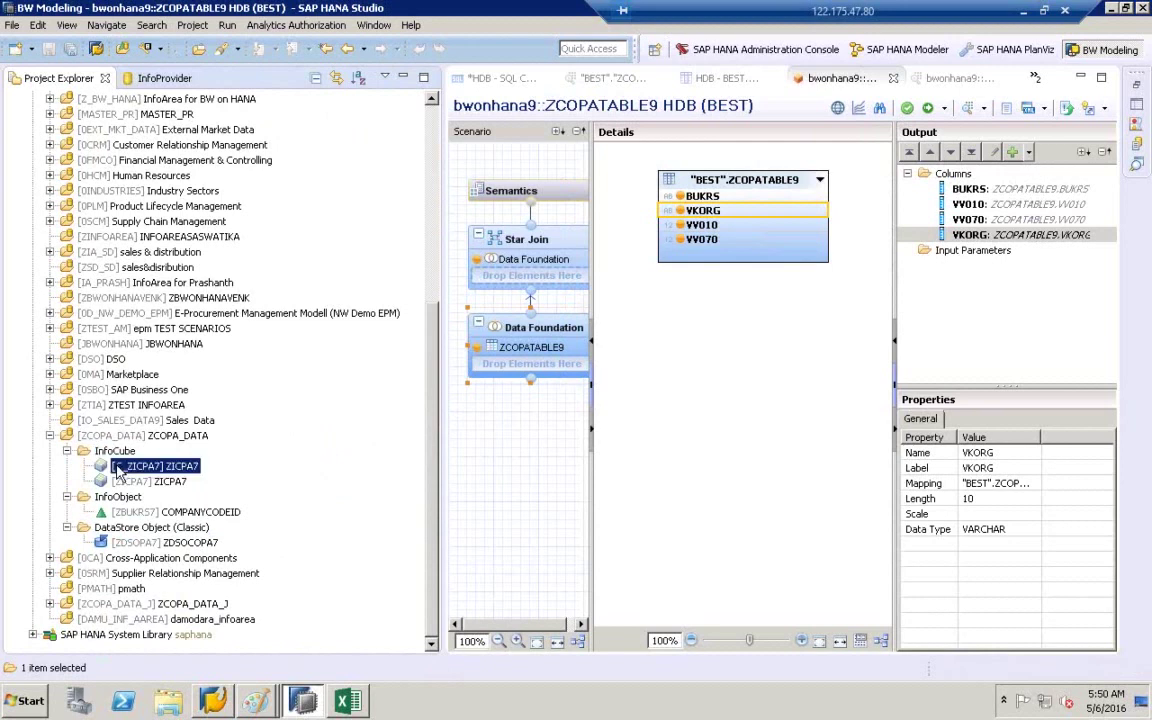
- Open InfoCube C_ZICPA7 in the embedded SAP GUI session, then go back
double_click(147, 467)
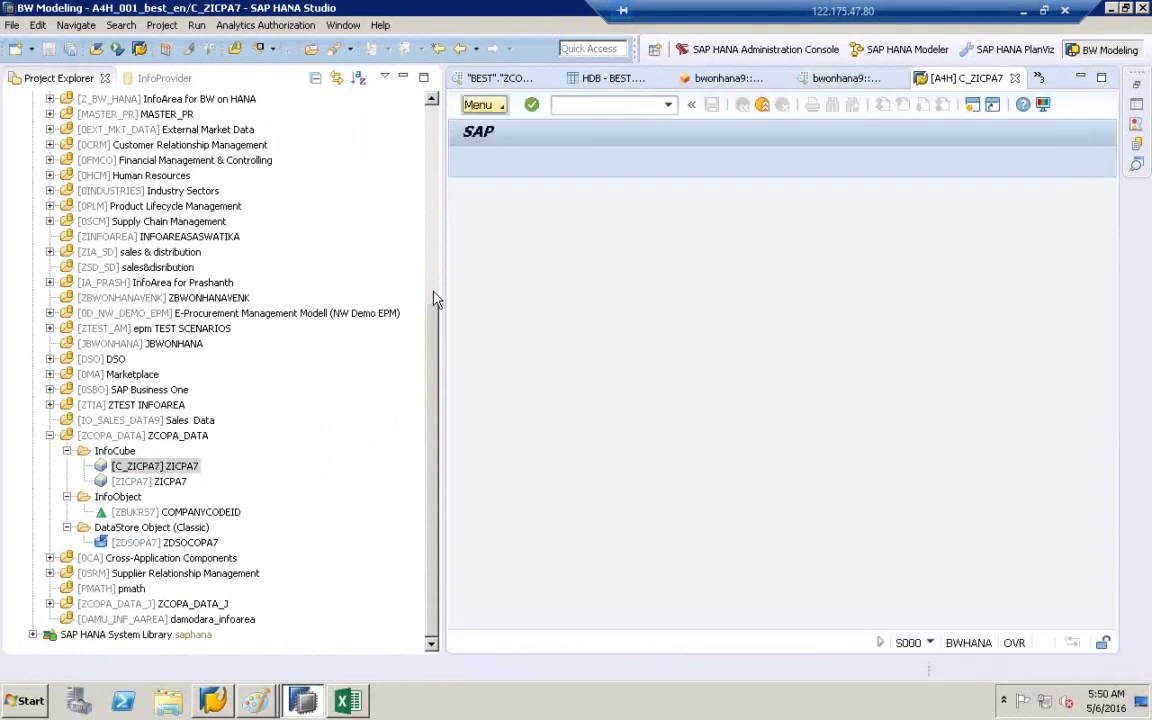
left_click_drag(440, 289, 267, 289)
left_click(570, 106)
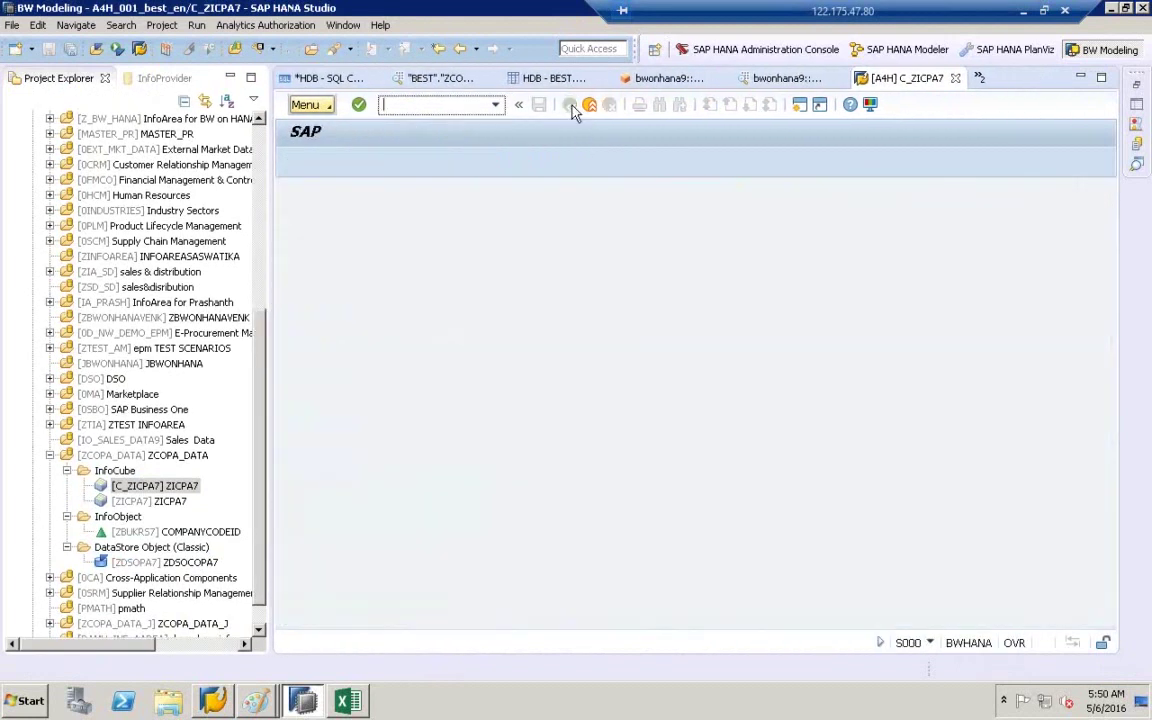
- Launch the Data Warehousing Workbench with transaction rsa1, collapse DSO and select ZCOPA_DATA
type("rsa1")
key("Return")
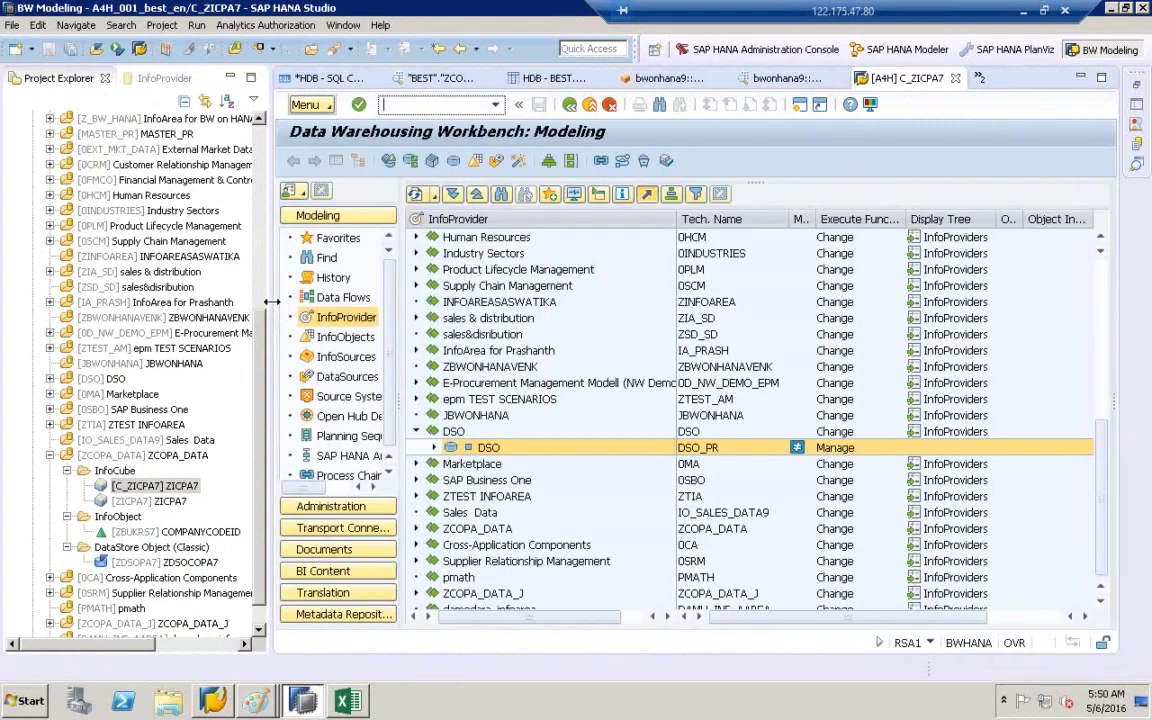
left_click_drag(264, 303, 201, 303)
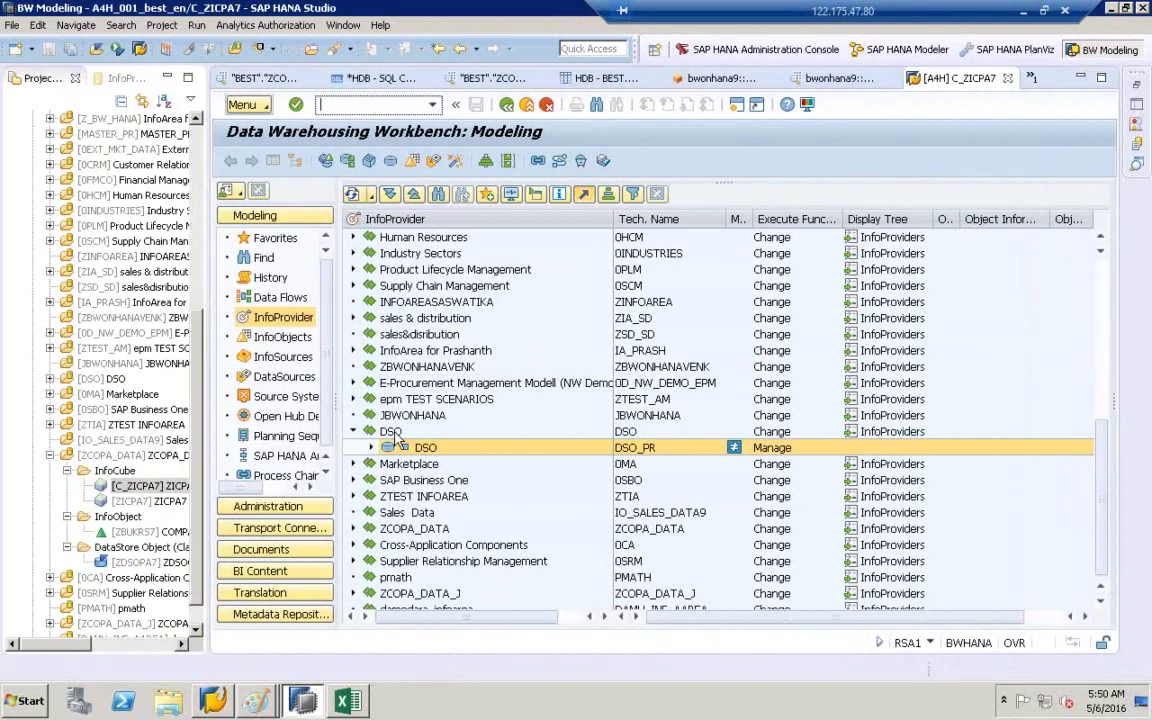
left_click(352, 431)
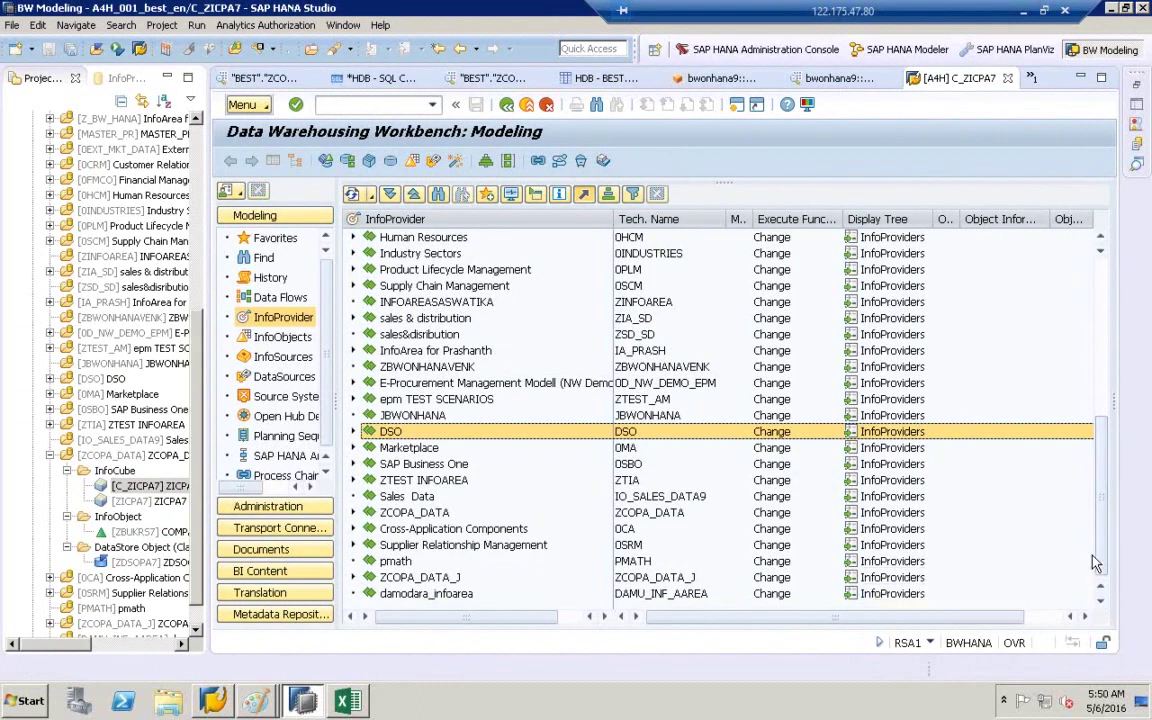
left_click(371, 513)
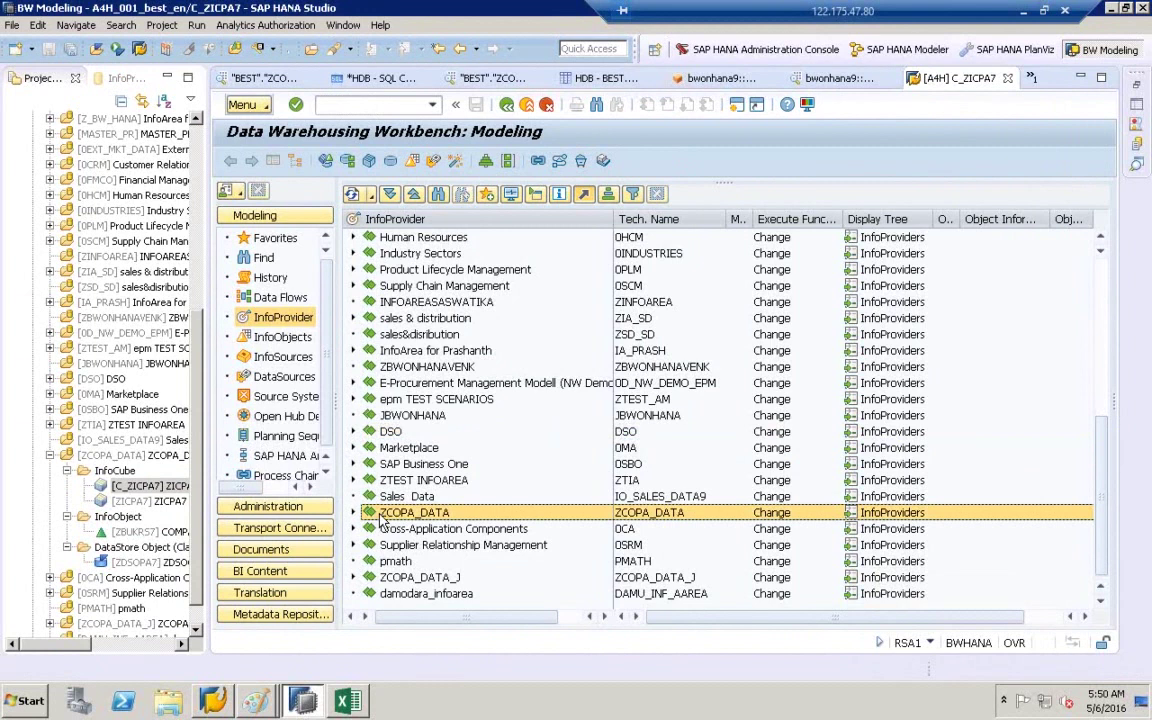
- Start a new VirtualProvider in ZCOPA_DATA and name it ZIC9
right_click(380, 513)
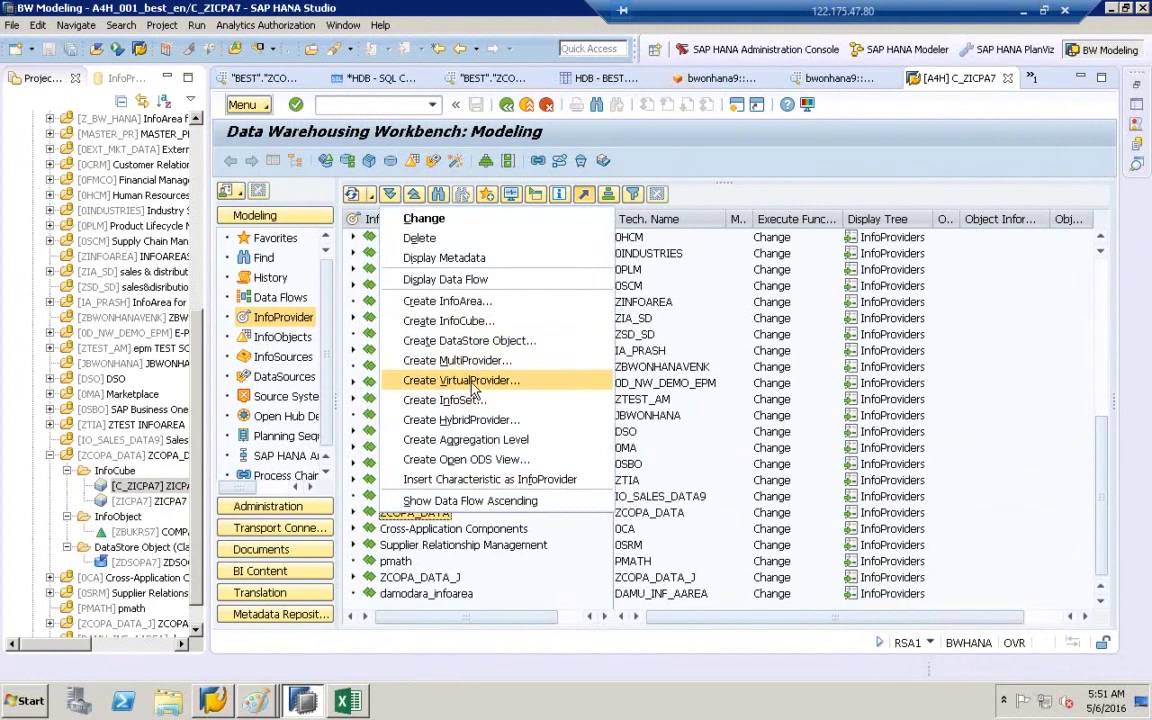
left_click(474, 388)
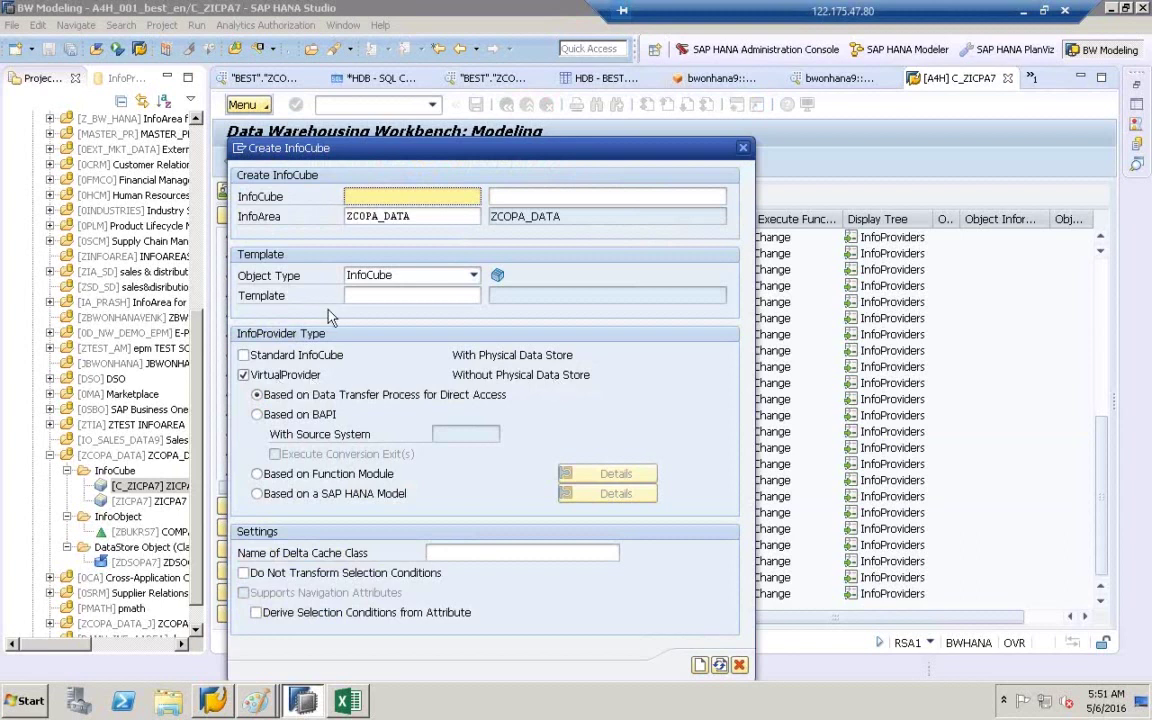
left_click(367, 193)
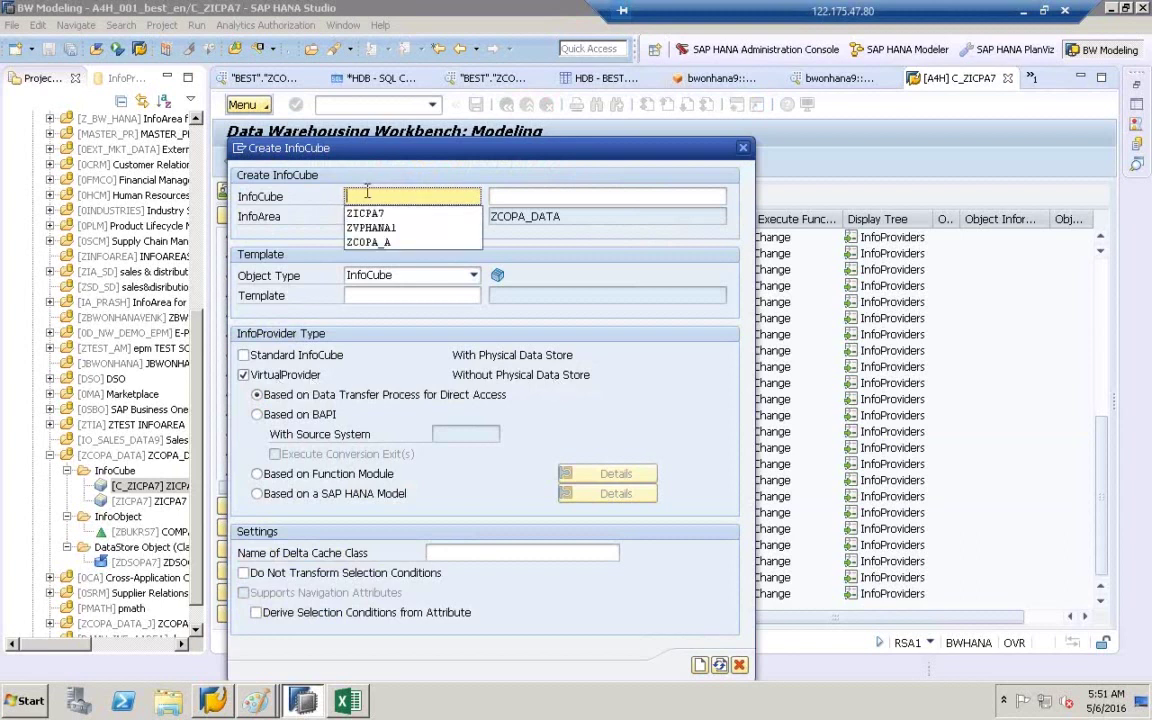
left_click(367, 192)
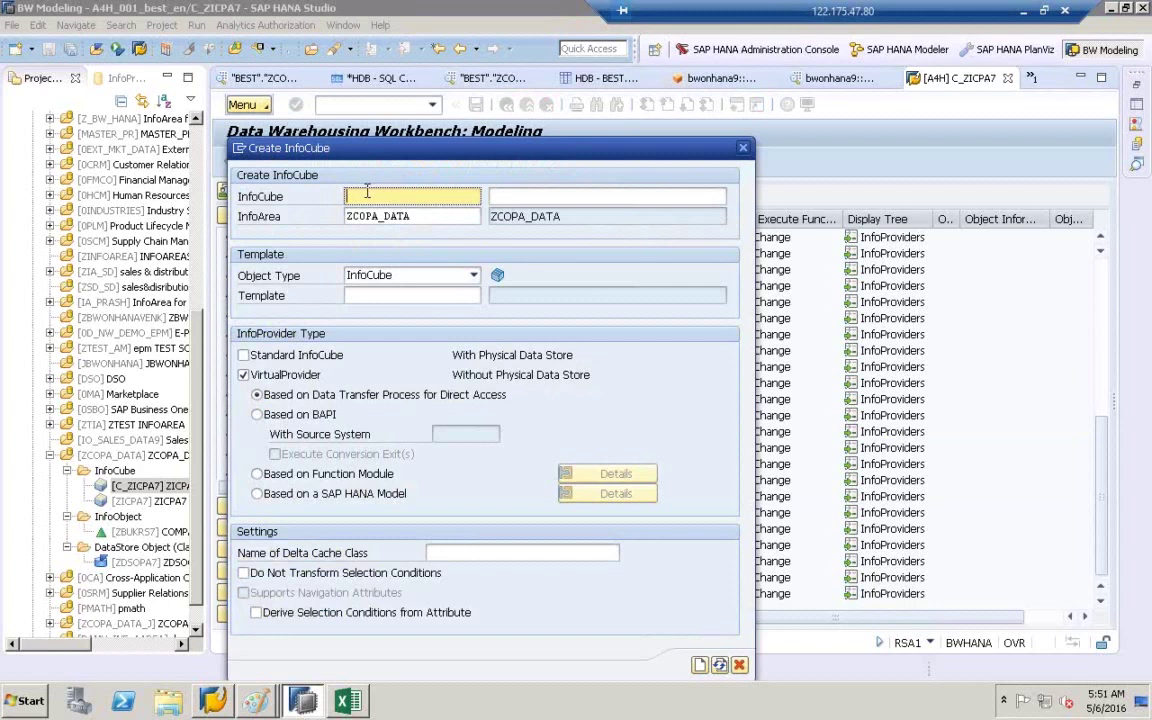
type("zic")
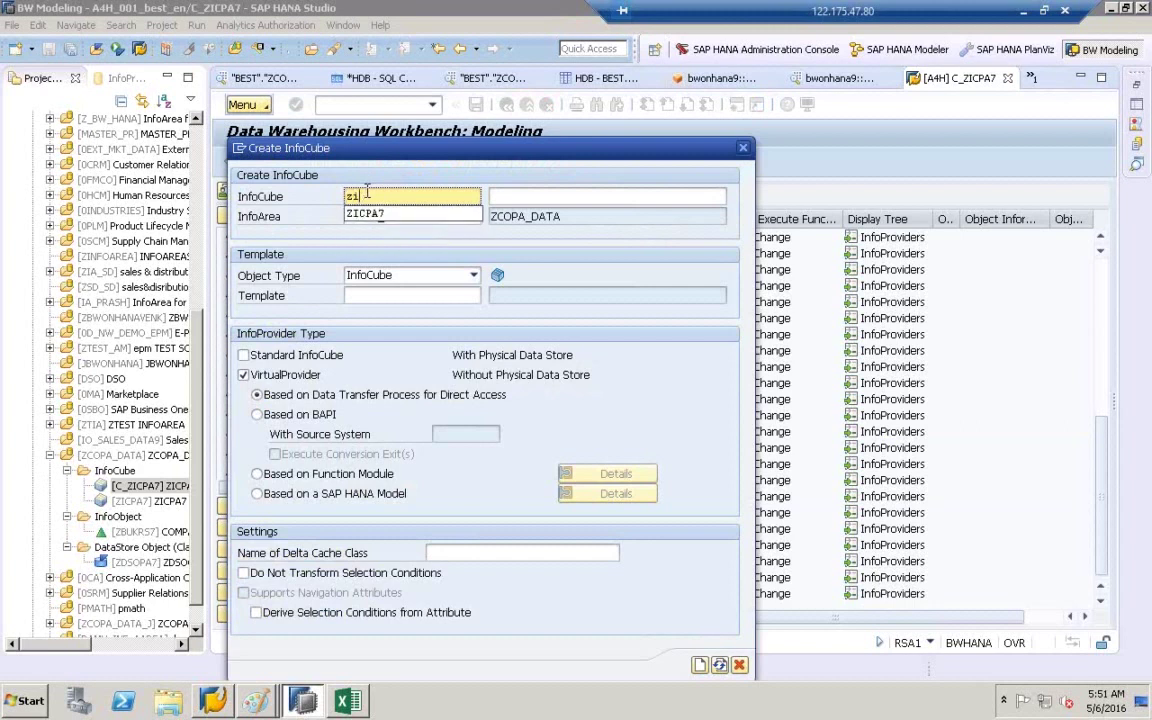
key("BackSpace")
key("BackSpace")
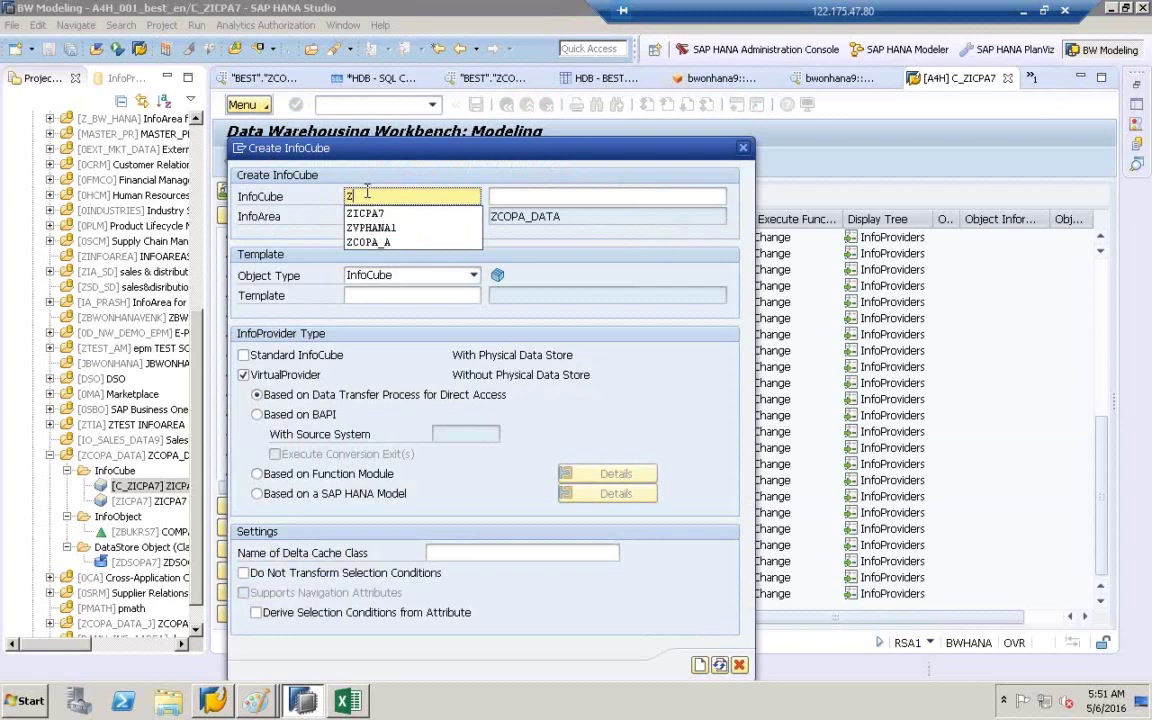
type("i")
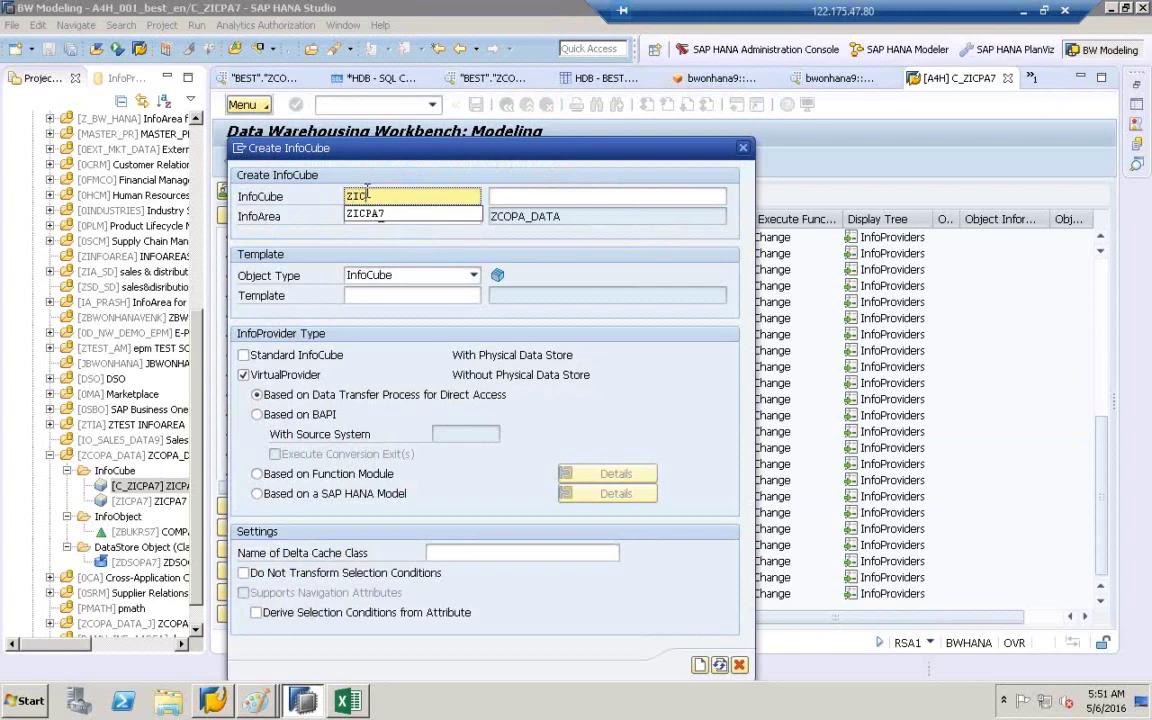
type("ccopa")
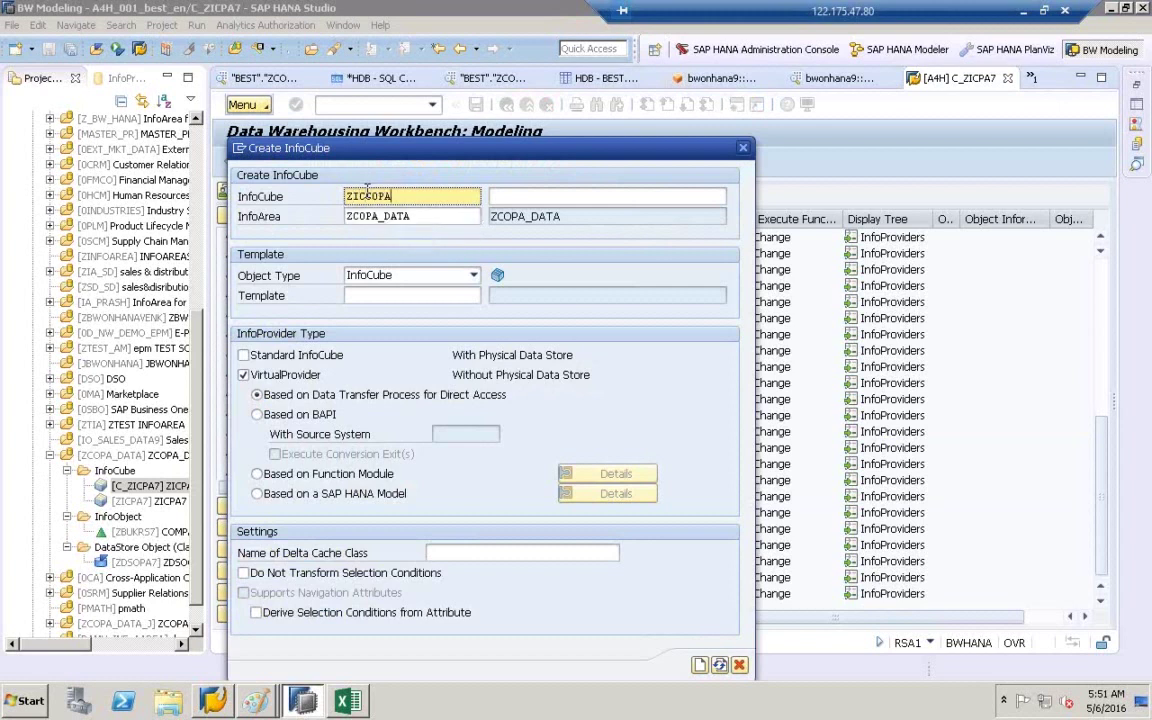
key("BackSpace")
key("BackSpace")
key("BackSpace")
type("9")
- Copy ZIC9 into the description field and move the dialog aside
left_click_drag(370, 194, 308, 195)
key("ctrl+c")
left_click(546, 197)
key("ctrl+v")
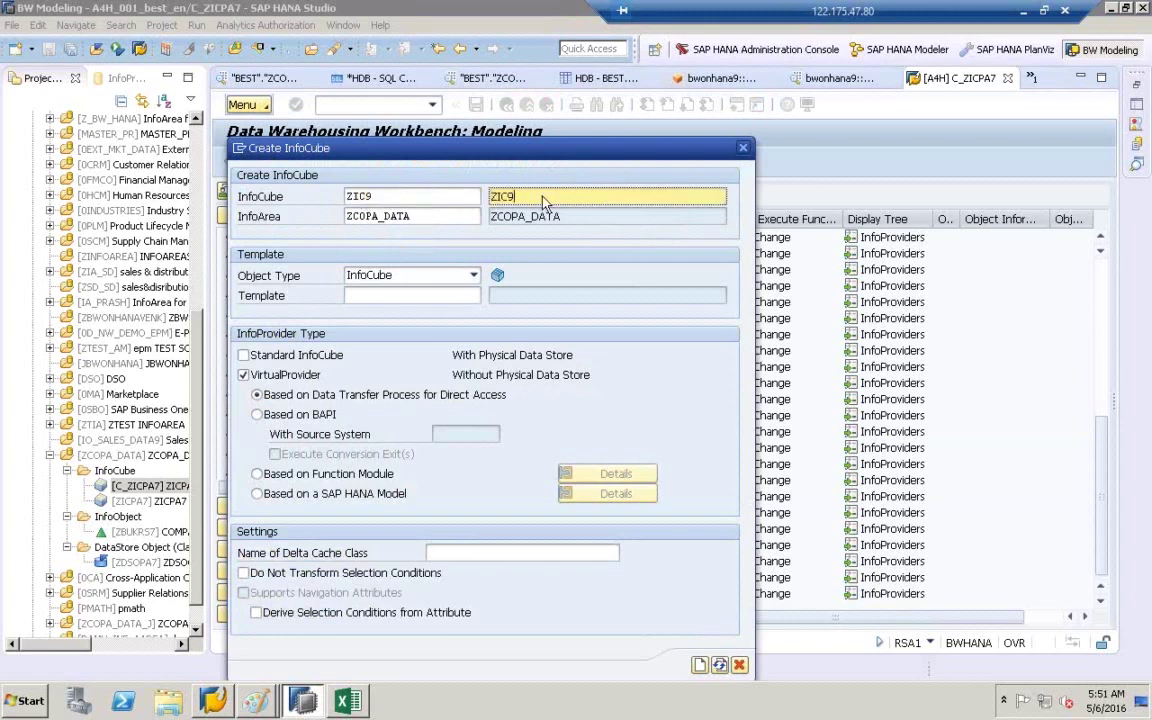
left_click_drag(447, 147, 374, 99)
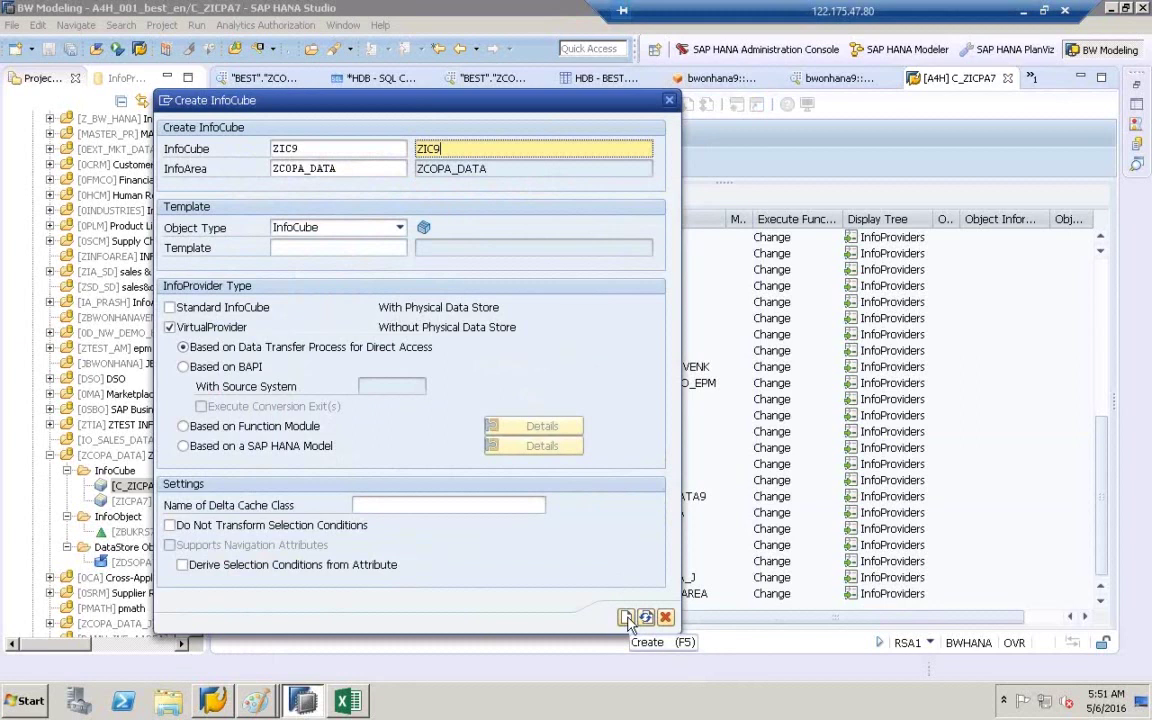
- Create the ZIC9 VirtualProvider and resize the editor panes to widen the cube tree
left_click(626, 618)
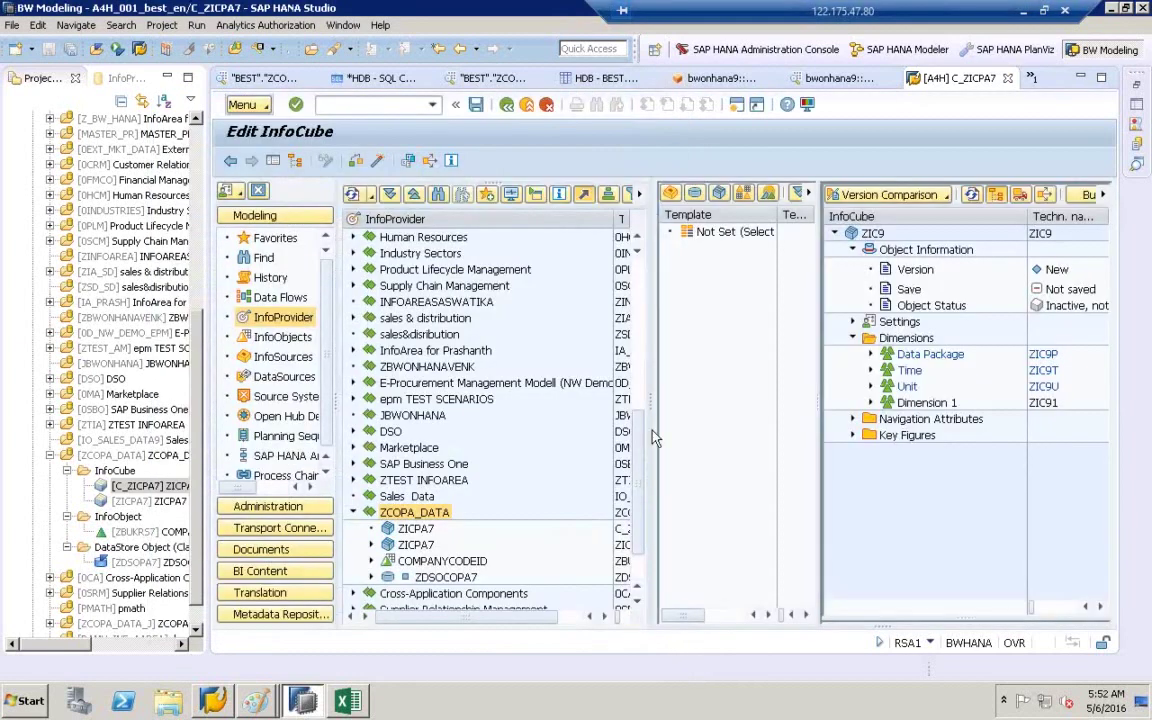
left_click_drag(204, 355, 112, 355)
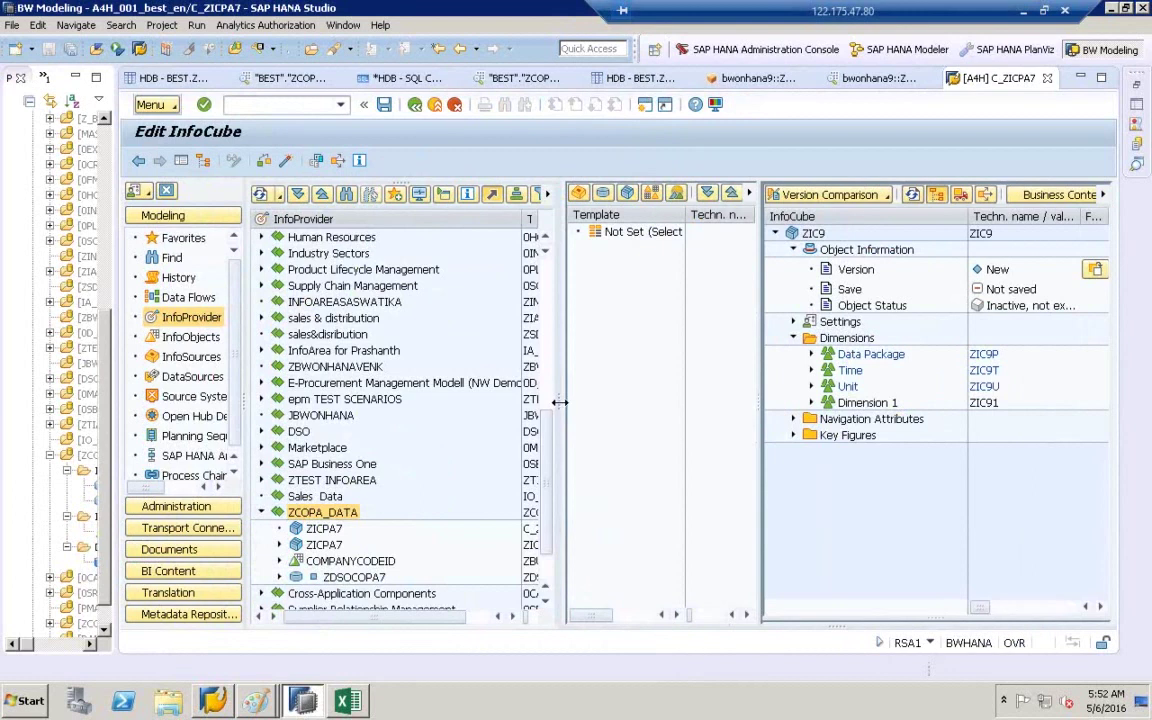
left_click_drag(560, 402, 428, 330)
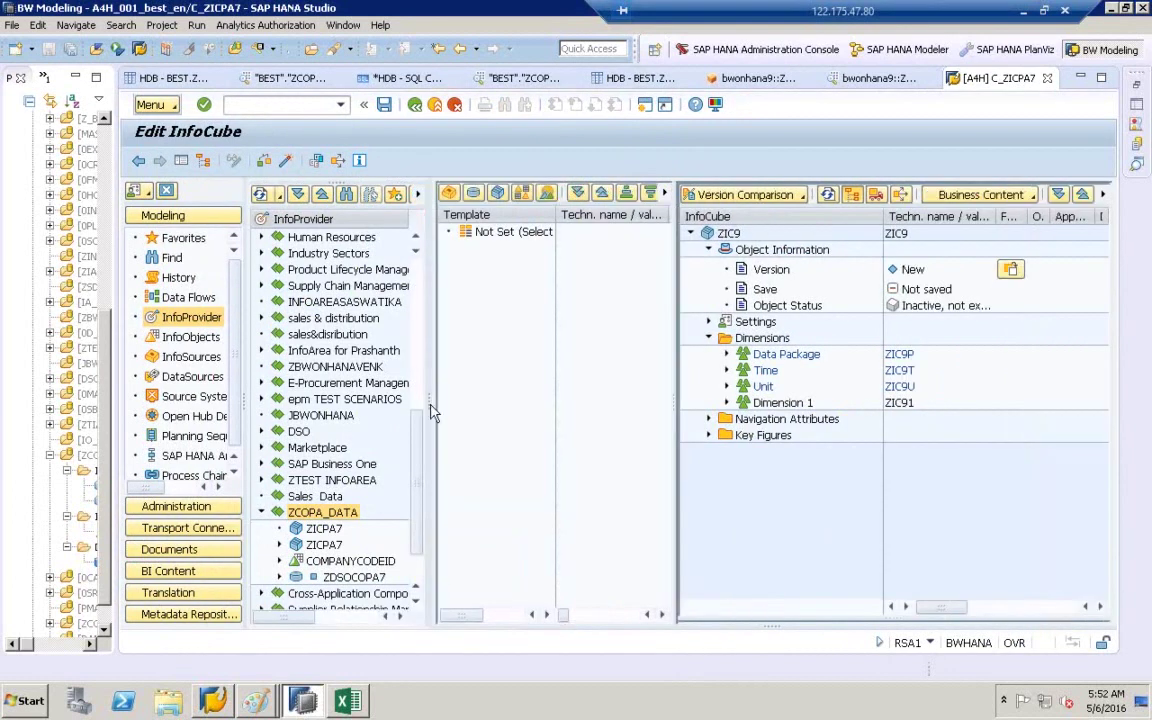
left_click_drag(672, 401, 455, 419)
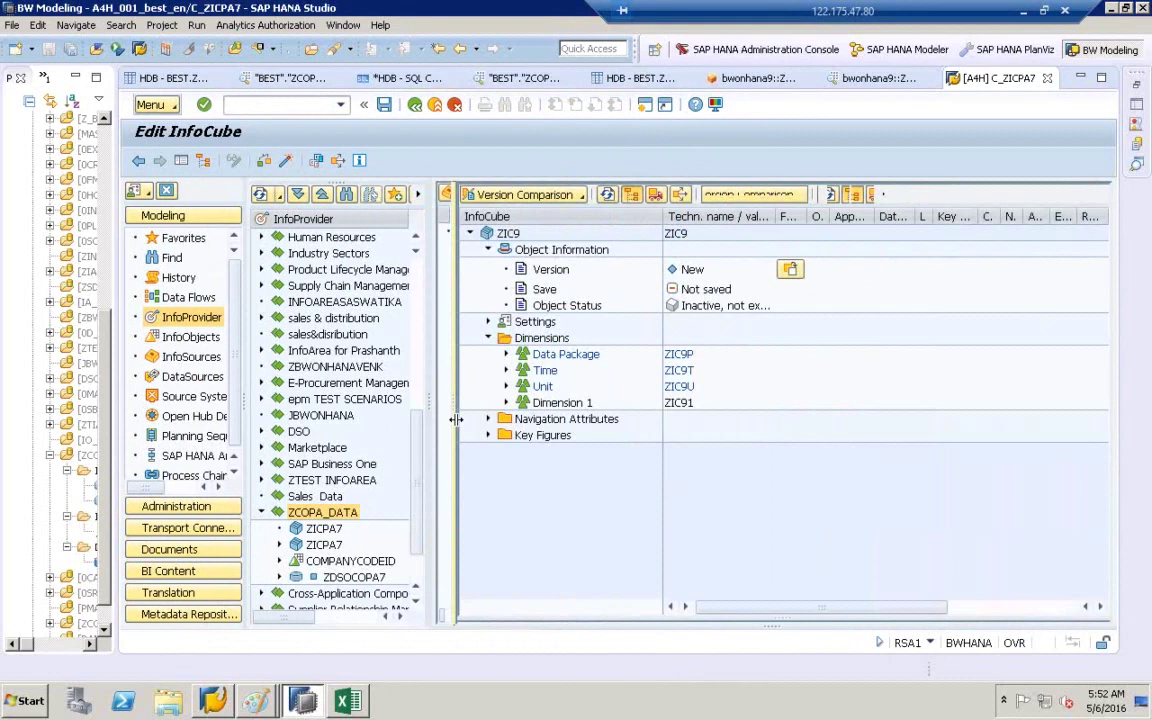
left_click(545, 407)
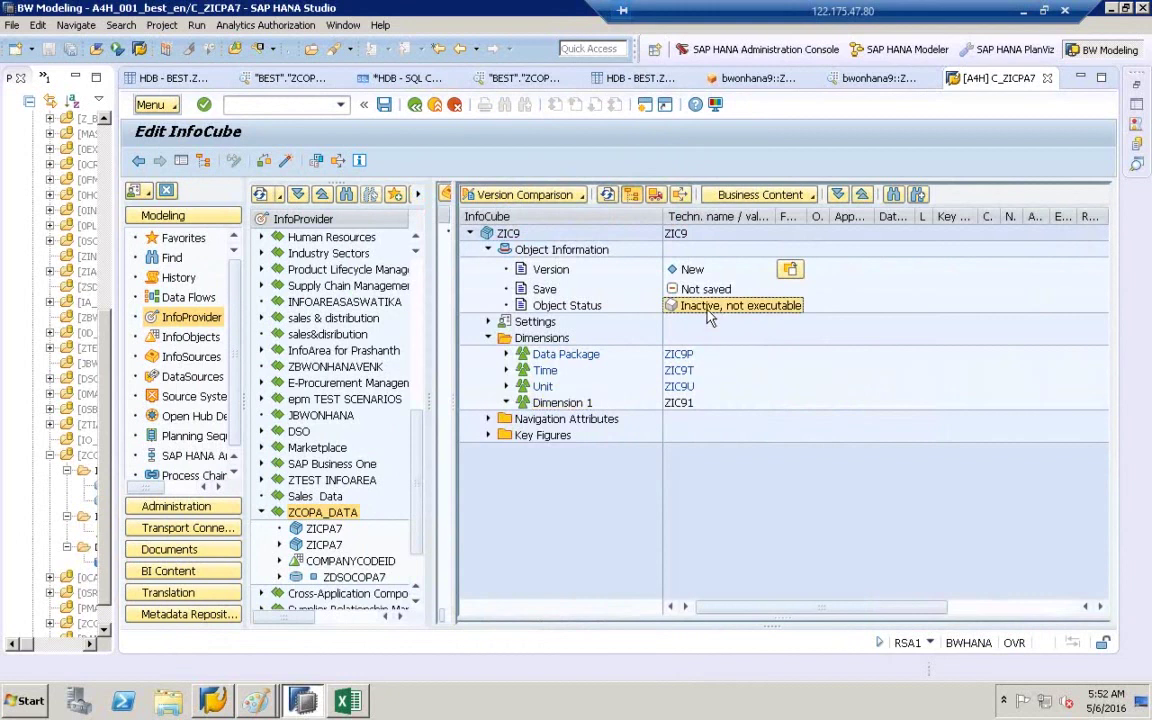
- Check Settings show Virtual InfoProvider based on DTP/3.x InfoSource, then view the Paint diagram
left_click(489, 321)
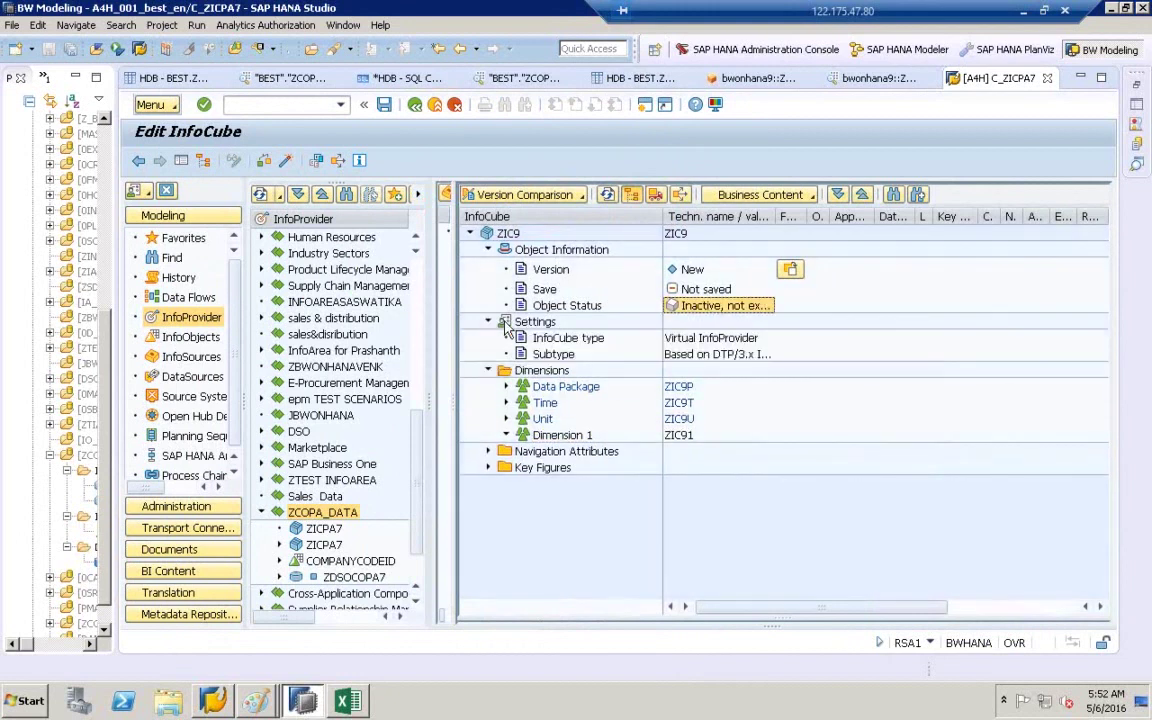
left_click(702, 338)
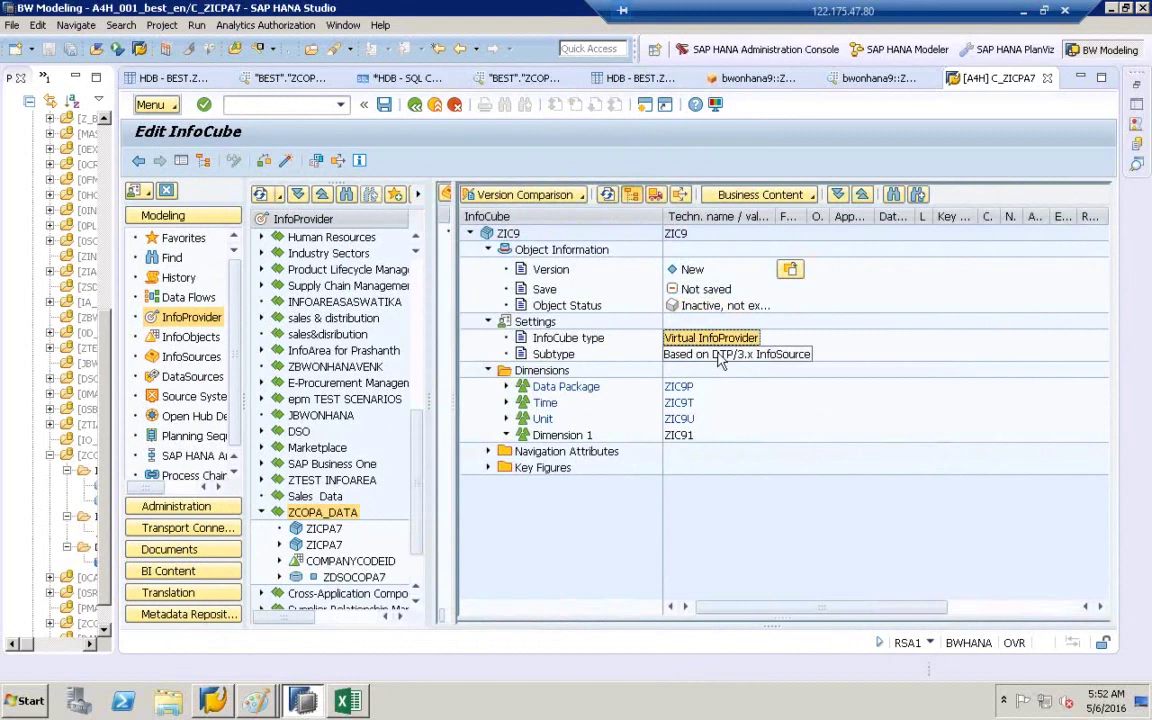
left_click(735, 358)
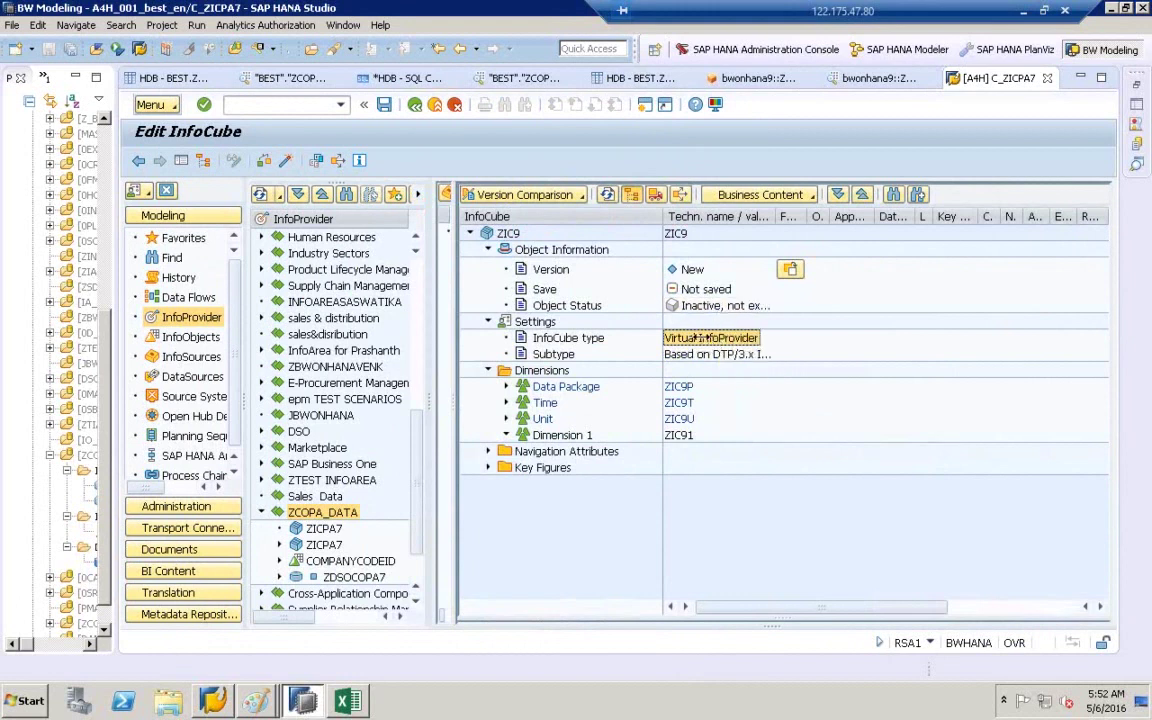
left_click(262, 702)
left_click(266, 665)
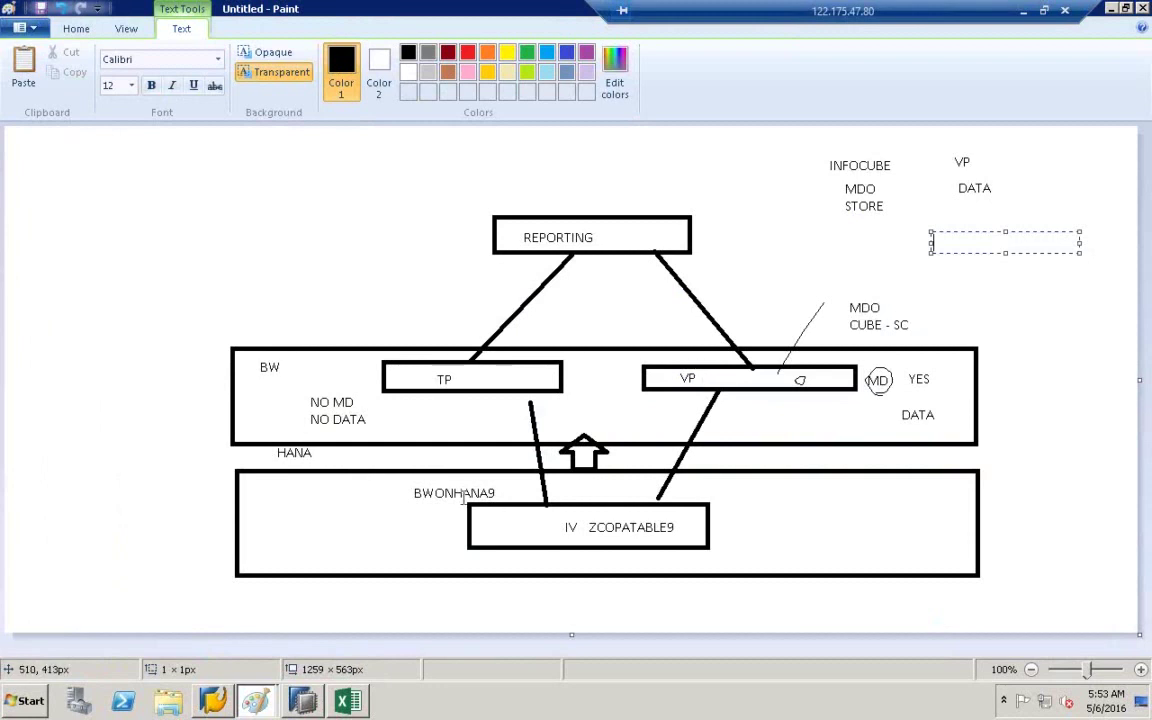
- Return to the ZIC9 InfoCube editor in SAP HANA Studio after reviewing the Paint diagram
left_click(312, 708)
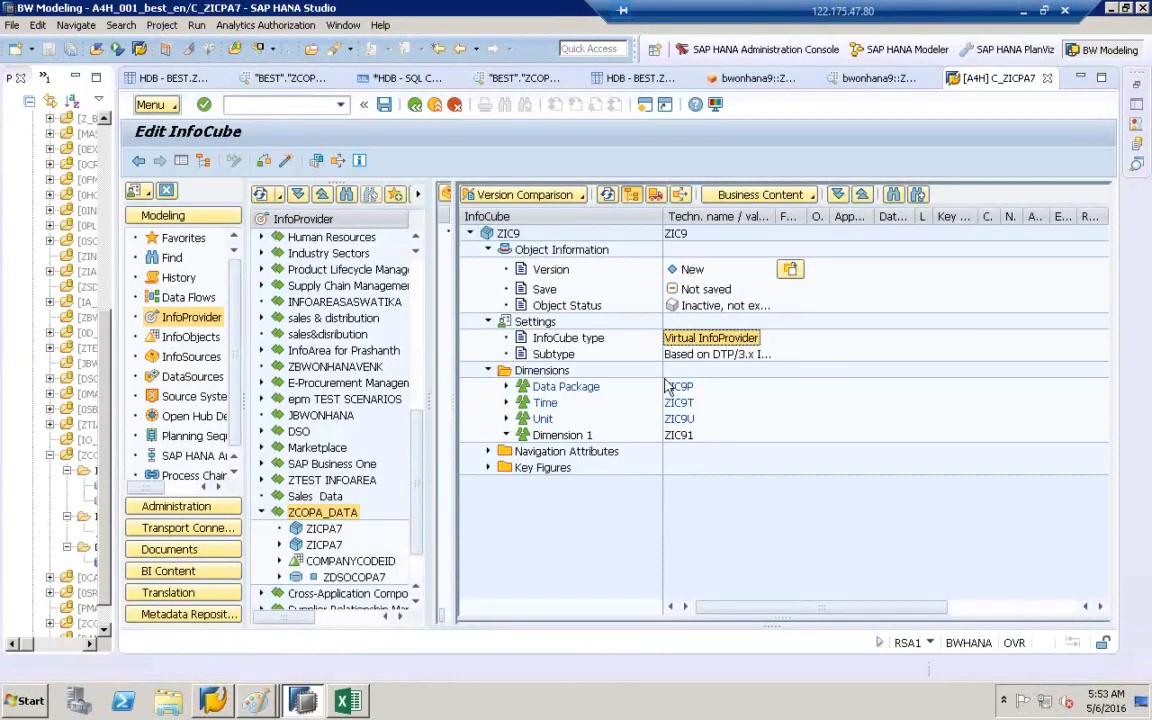
- Create VirtualProvider ZIC10, description ZIC10, based on a SAP HANA model, and open its details
left_click(718, 358)
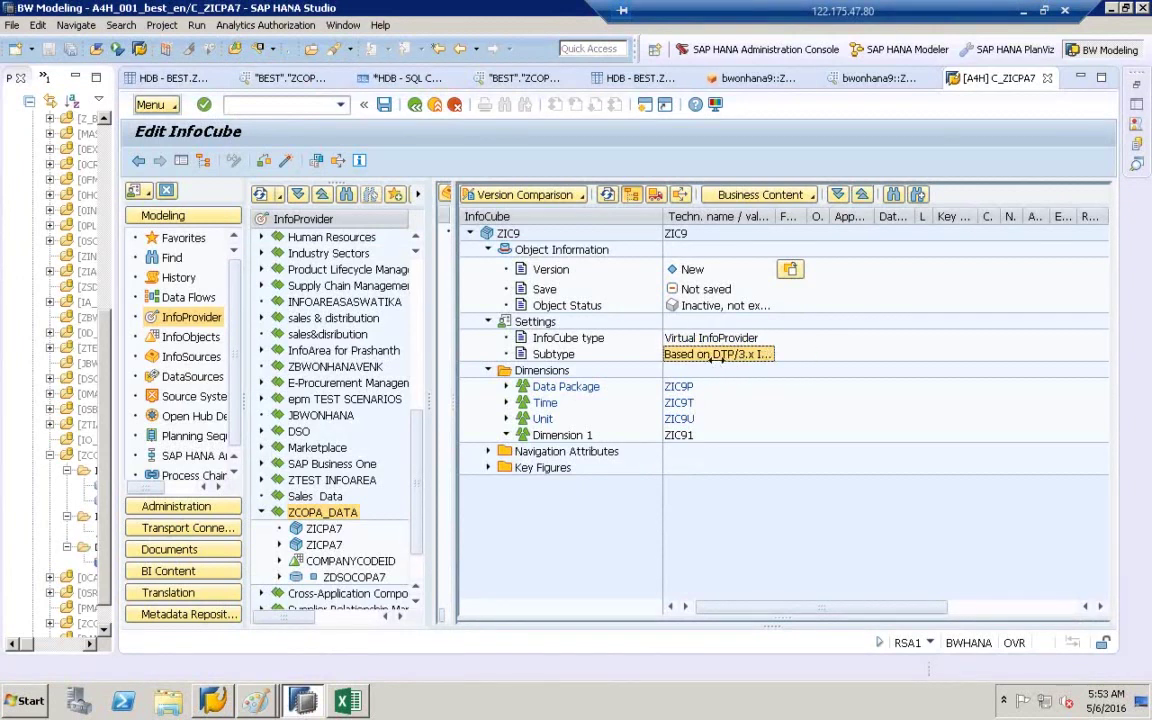
right_click(321, 514)
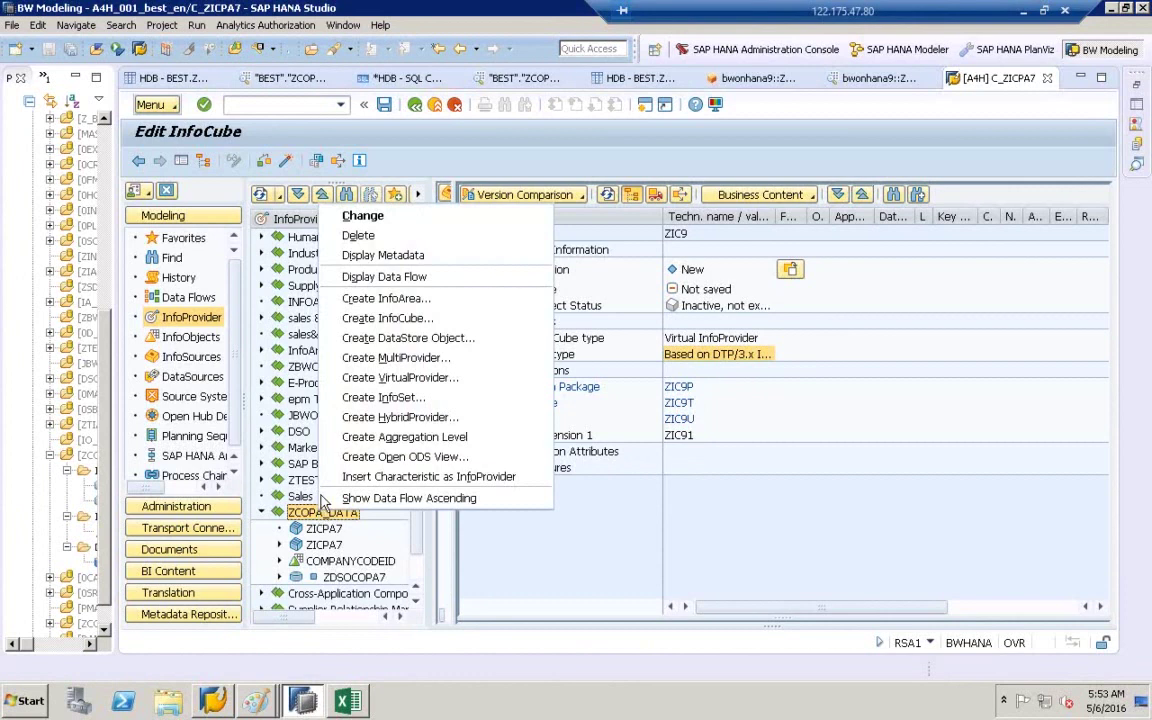
left_click(368, 387)
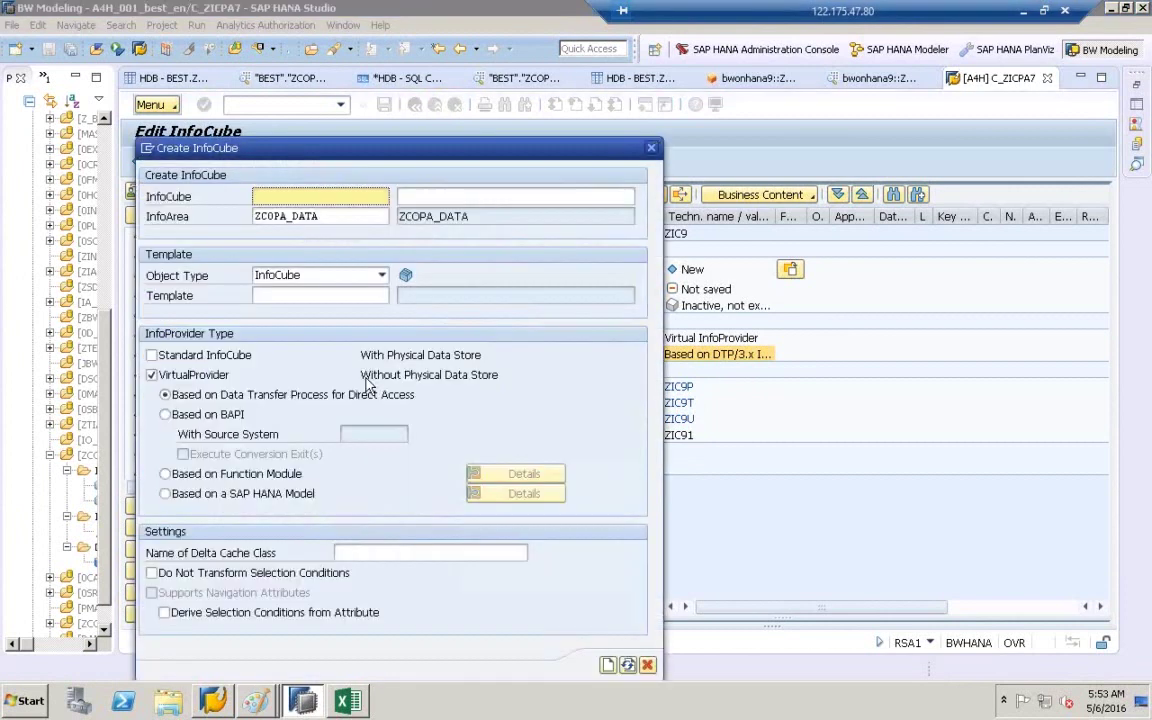
type("ZIC")
left_click(305, 213)
key("BackSpace")
type("10")
left_click(451, 197)
type("ZIC")
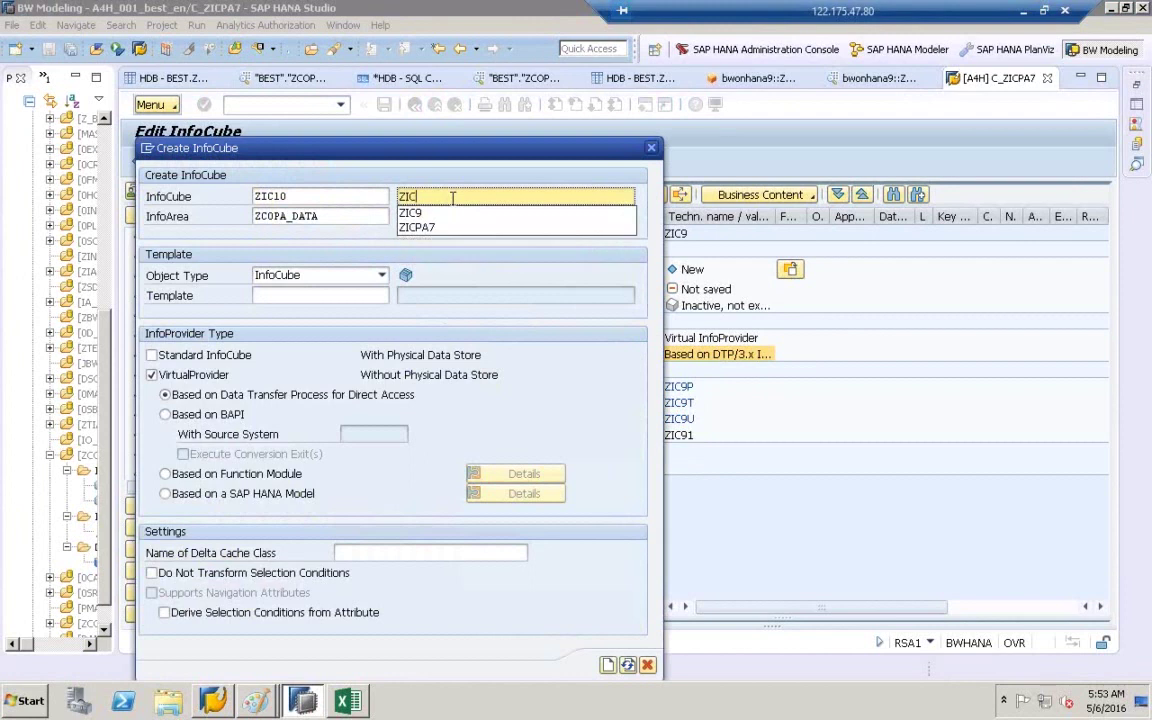
type("10")
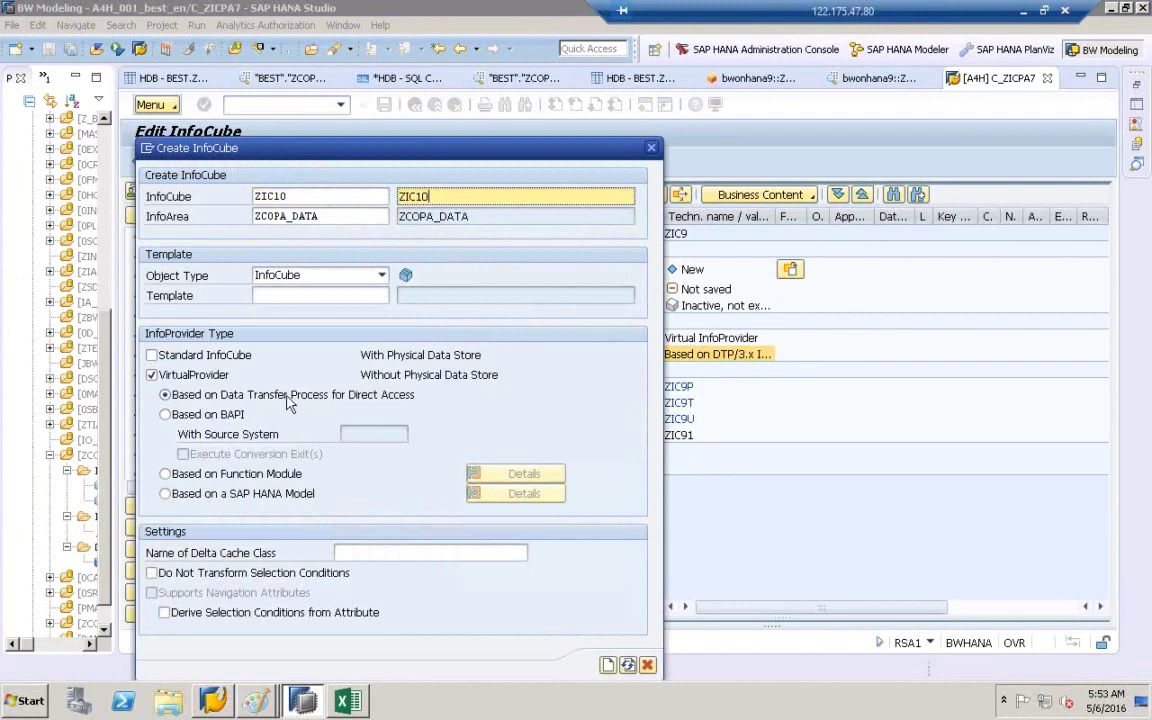
left_click(165, 494)
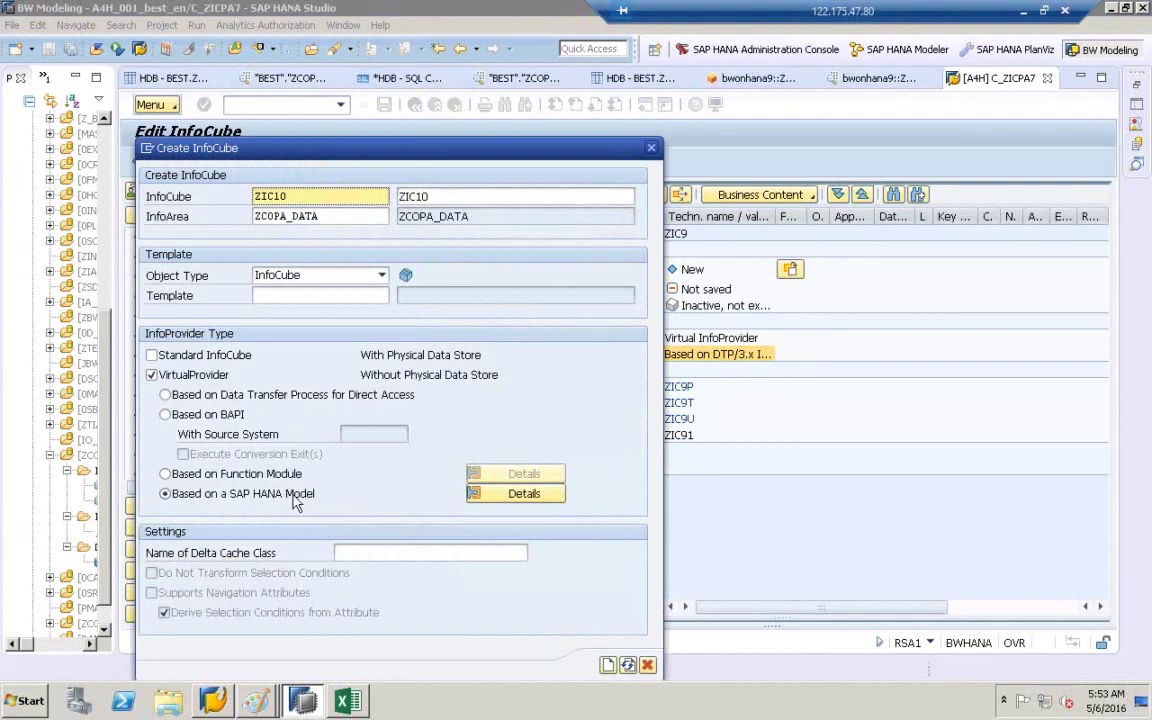
left_click(524, 494)
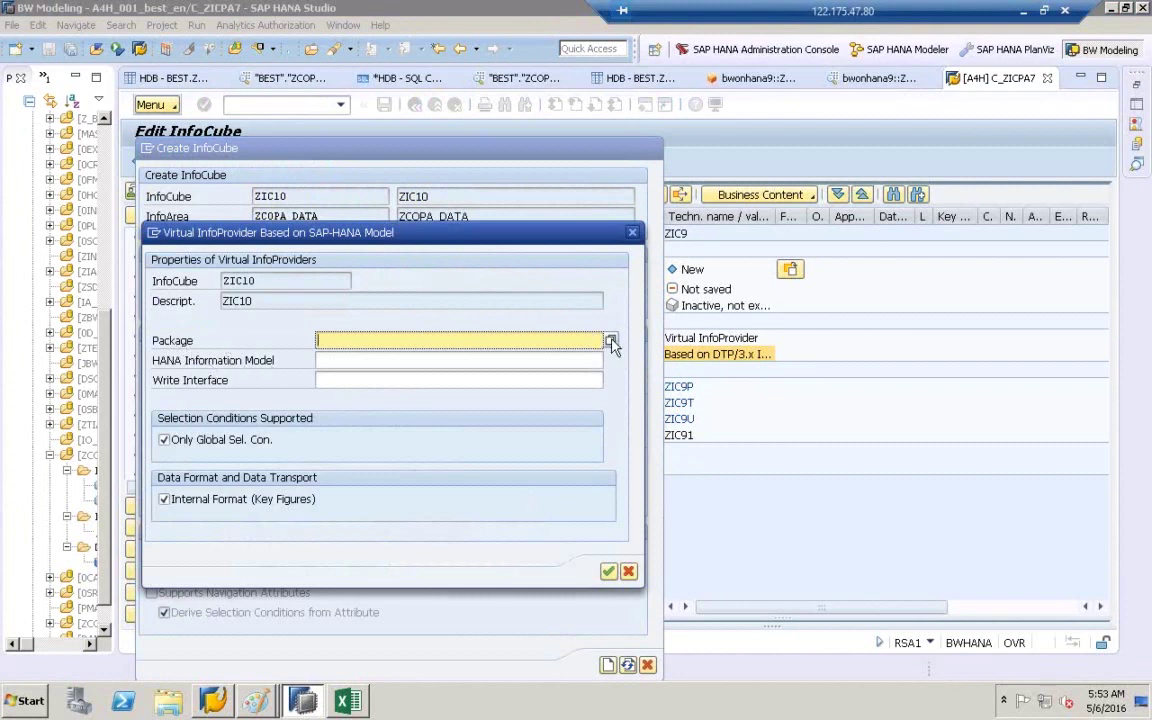
- Assign package bwonhana9 and HANA model ZCOPATABLE9 to ZIC10 and confirm
left_click(610, 341)
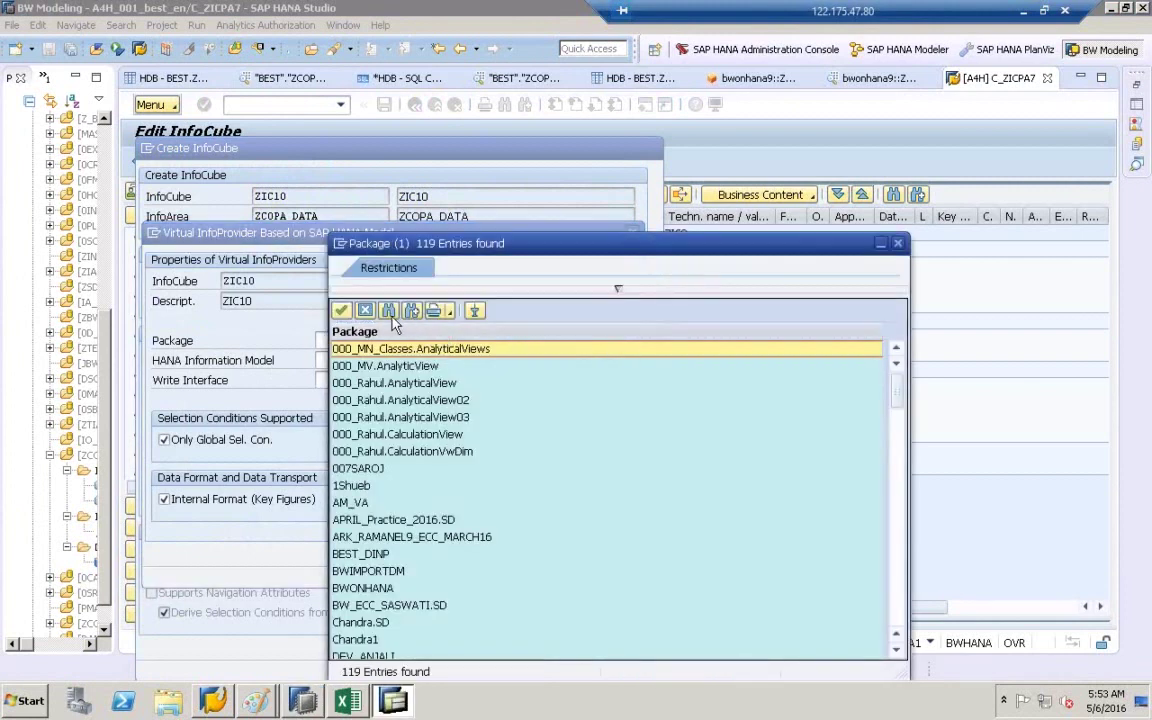
left_click(389, 310)
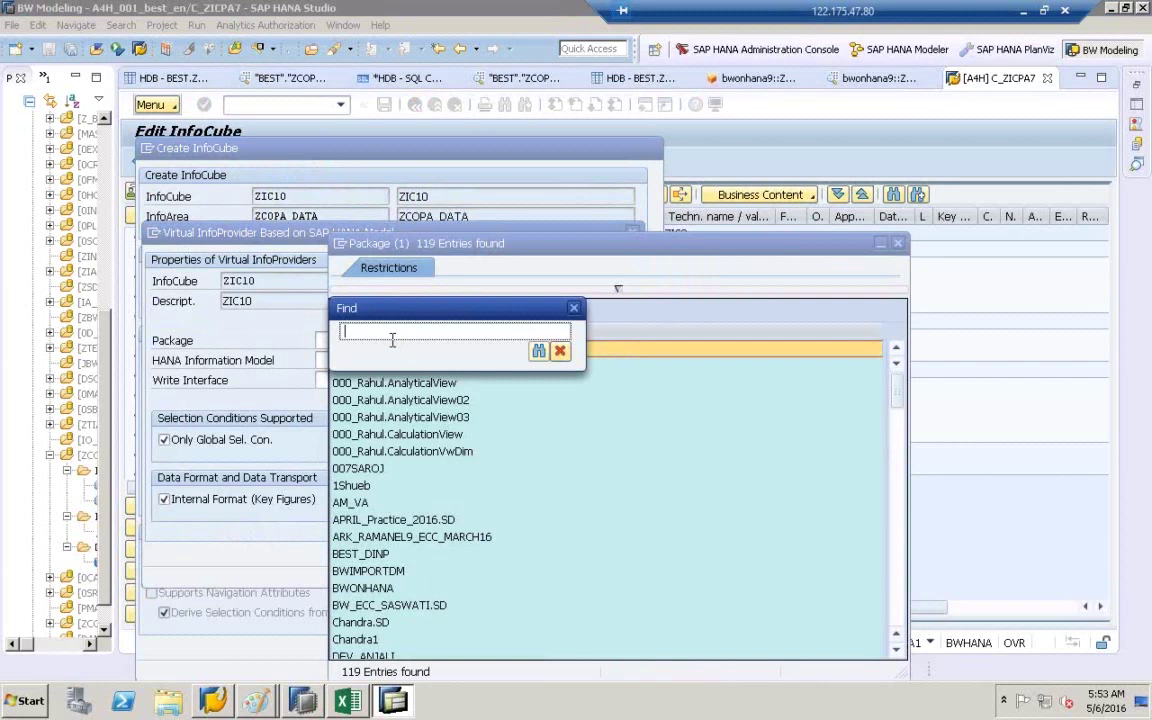
type("BWONHANA9")
key("Return")
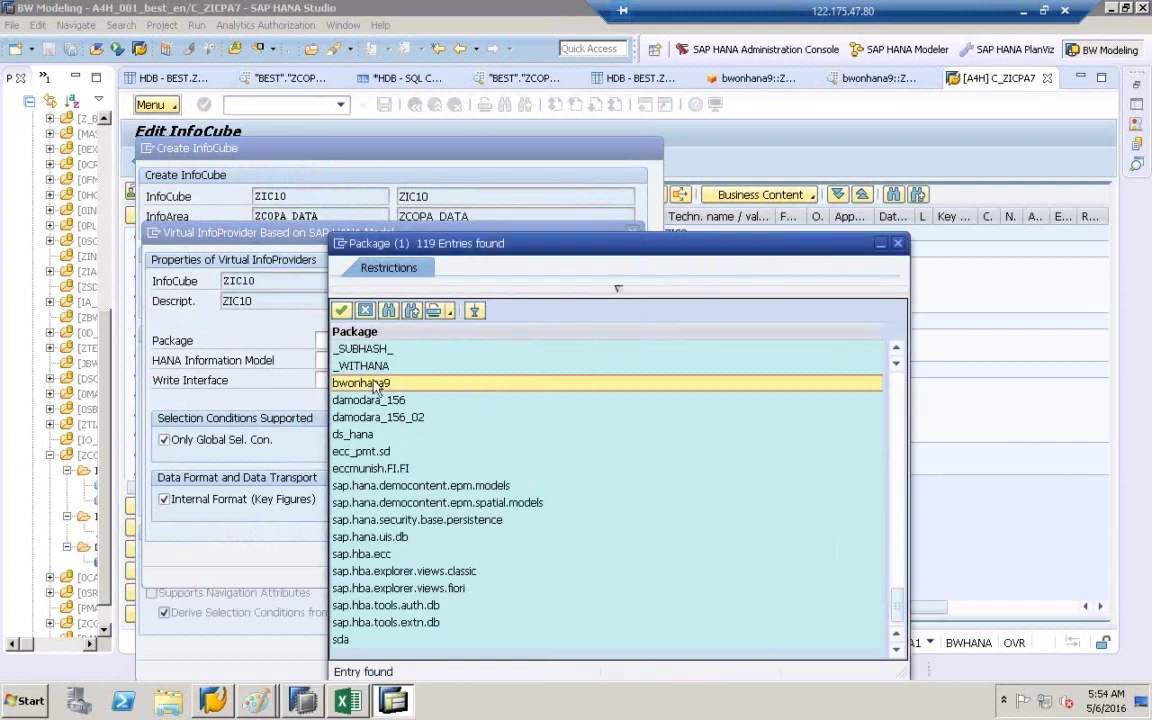
double_click(369, 384)
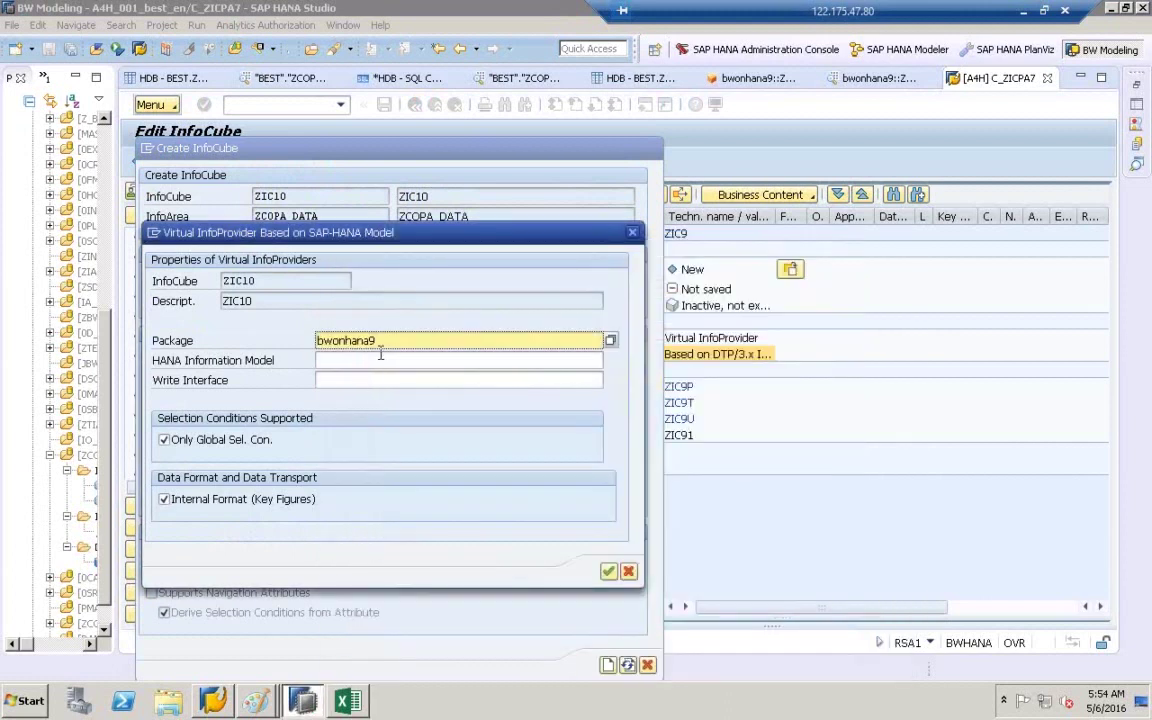
left_click(326, 362)
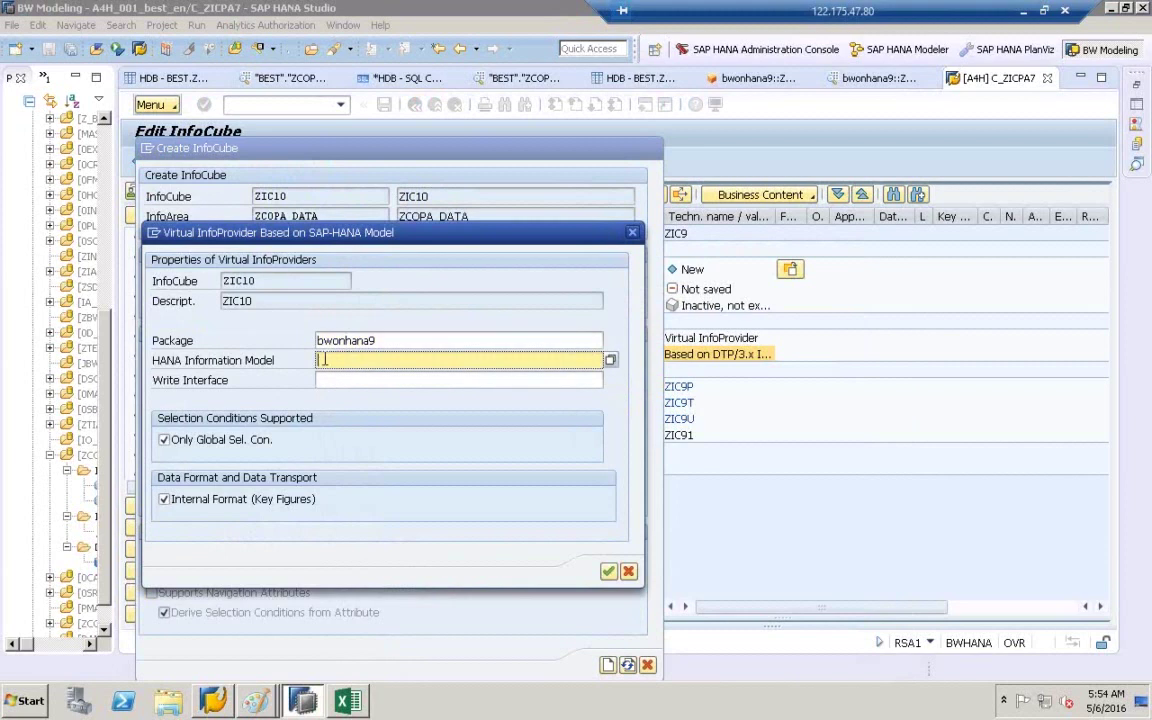
left_click(611, 362)
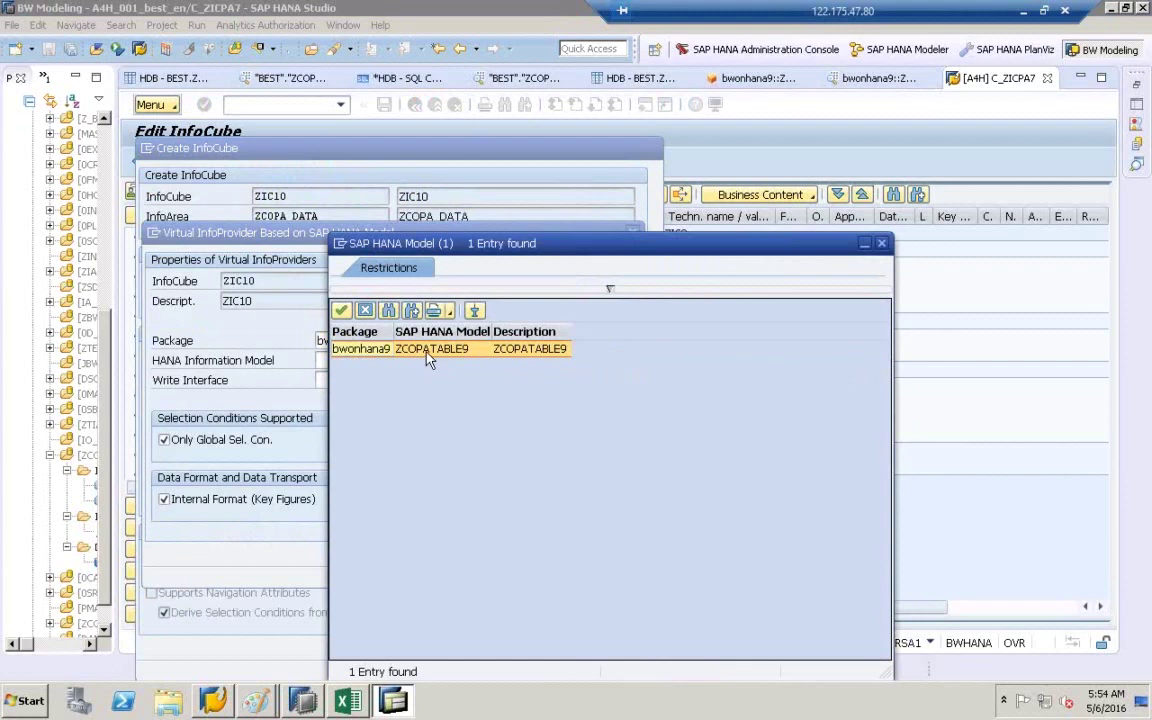
double_click(427, 350)
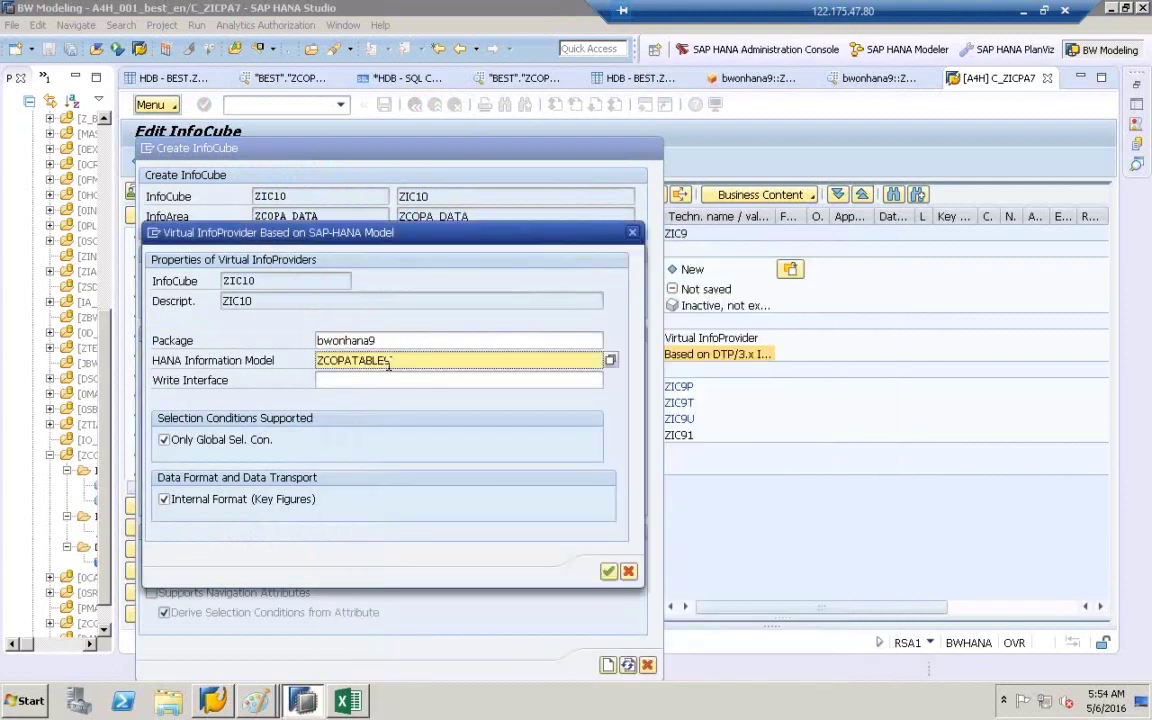
left_click(614, 575)
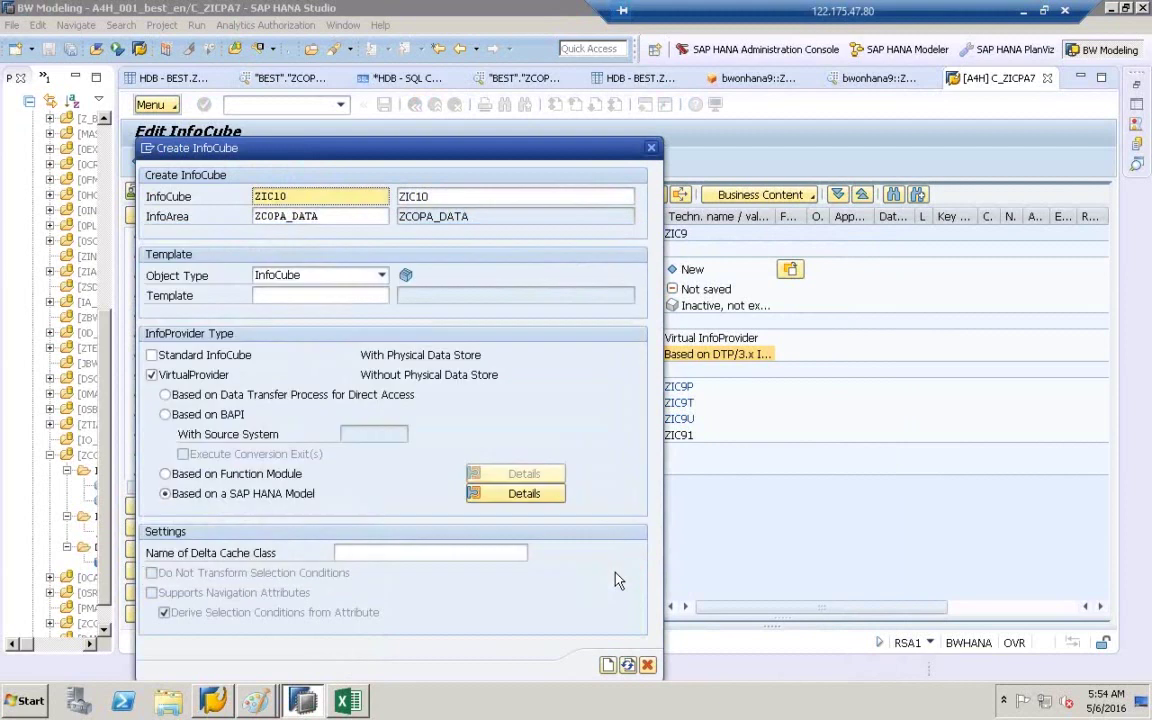
- Create InfoCube ZIC10 without saving ZIC9, then check its type and subtype in Settings
left_click(608, 665)
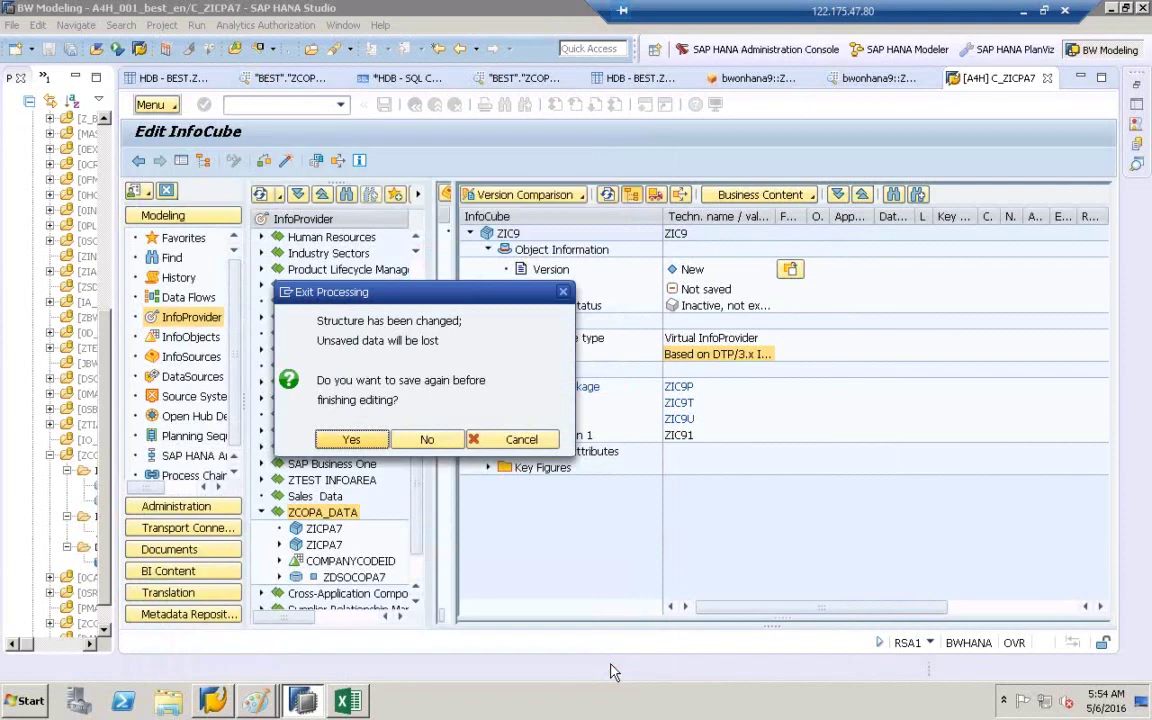
left_click(427, 439)
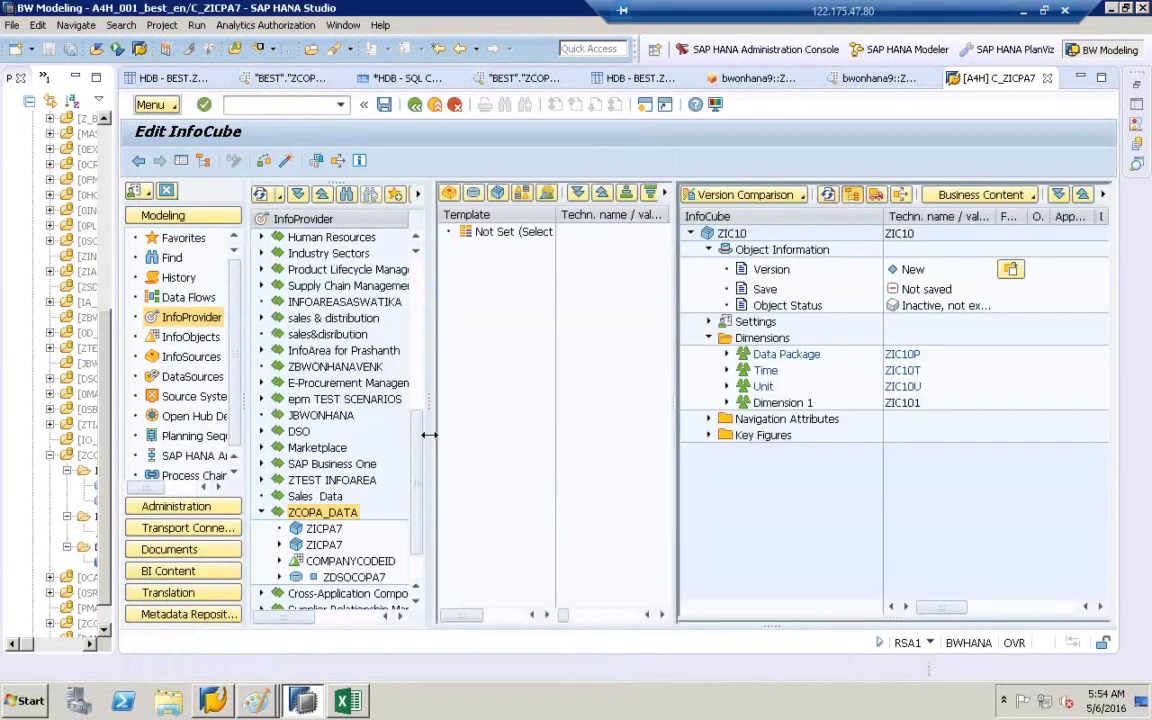
left_click_drag(675, 404, 518, 386)
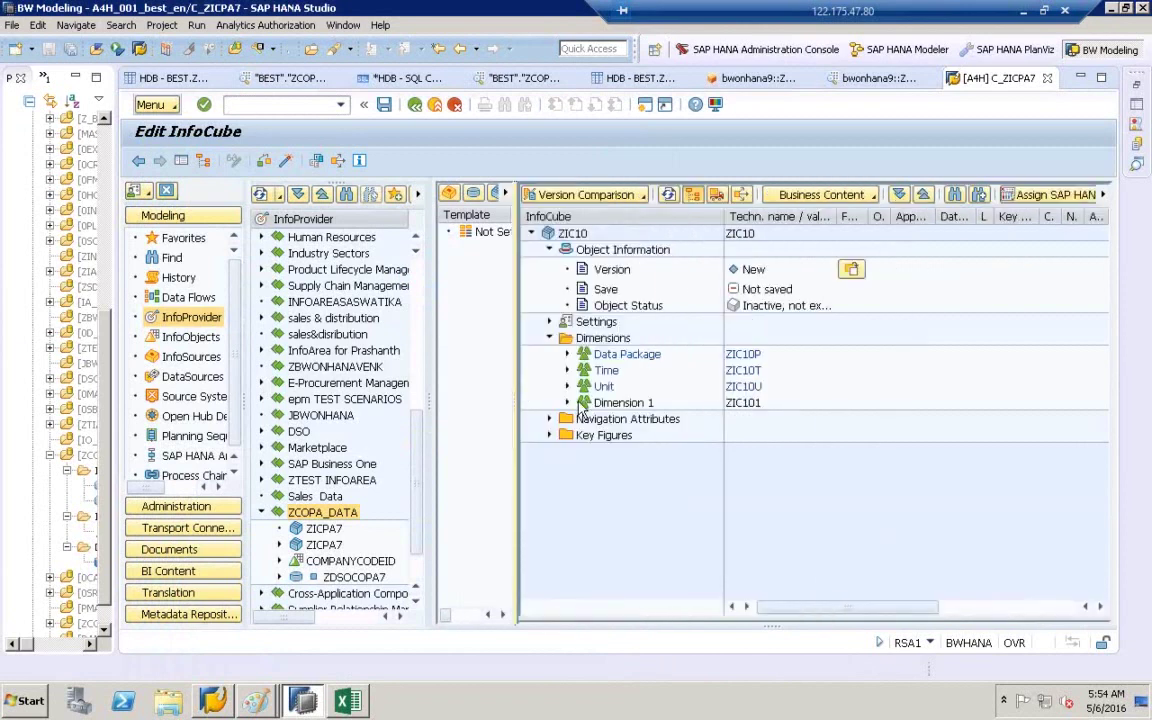
left_click(548, 322)
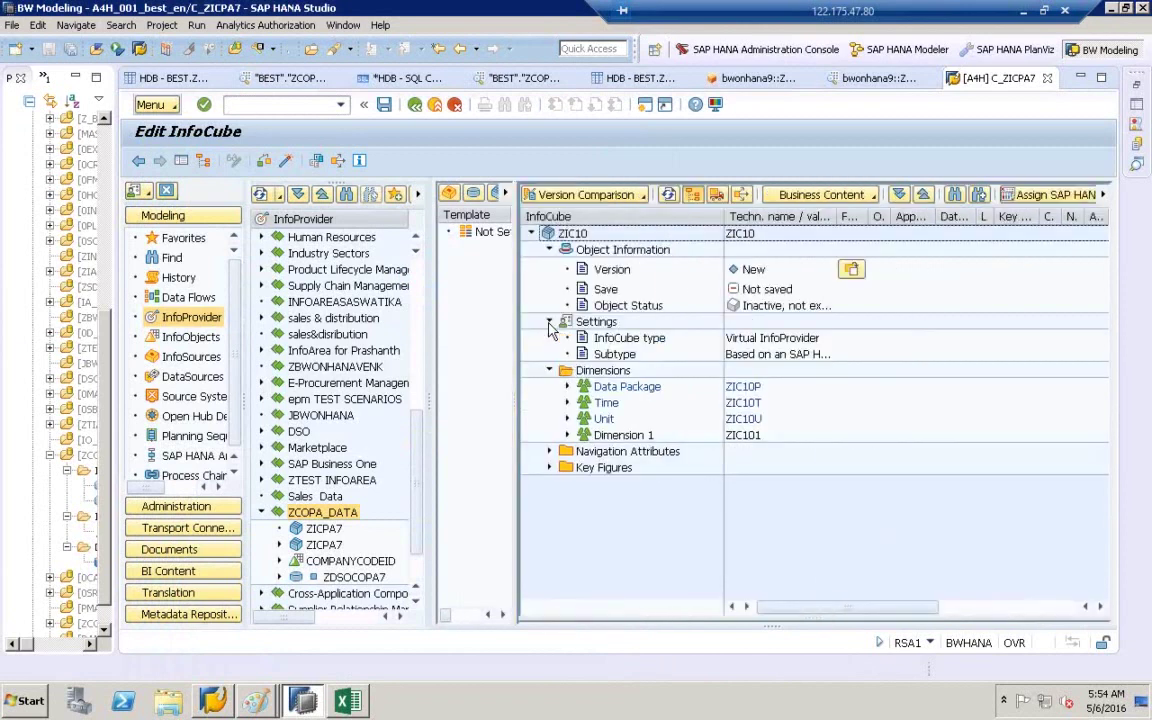
left_click(574, 322)
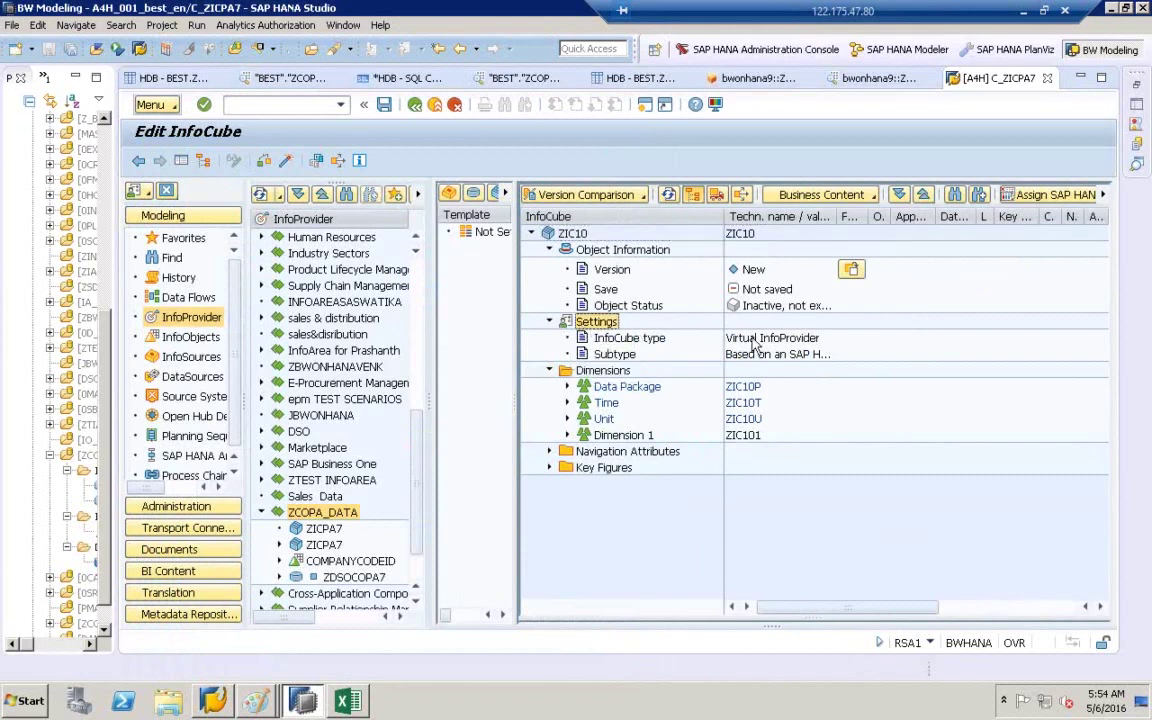
double_click(836, 216)
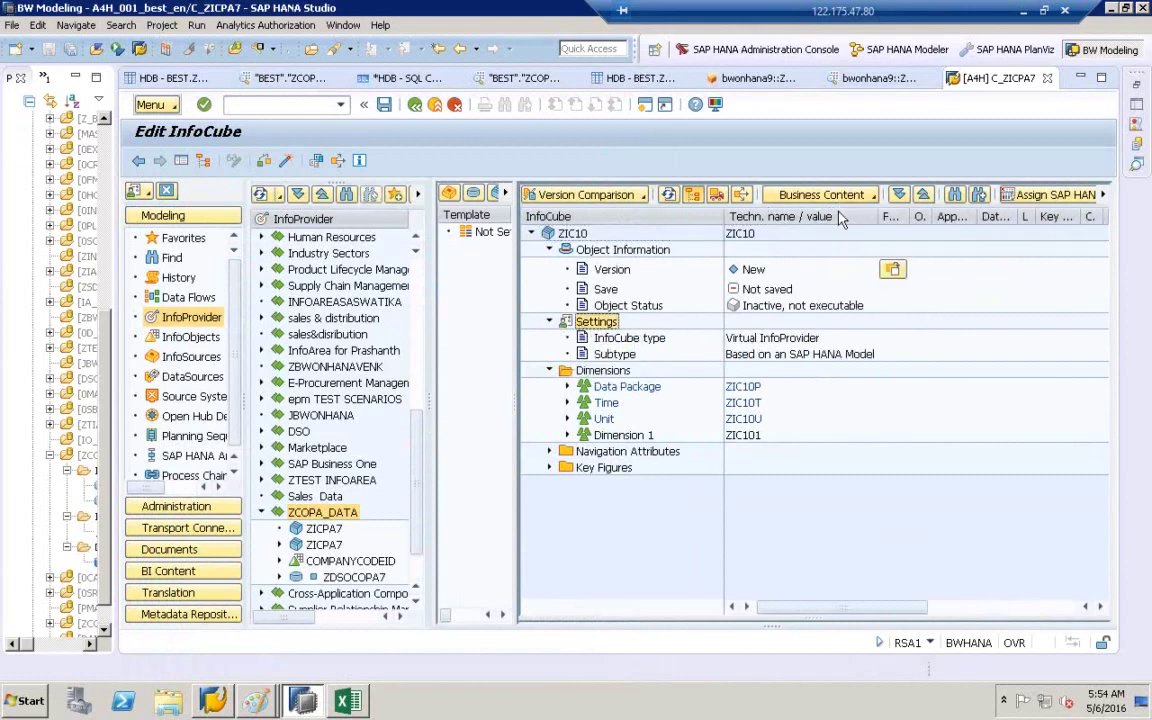
left_click(770, 338)
left_click(783, 355)
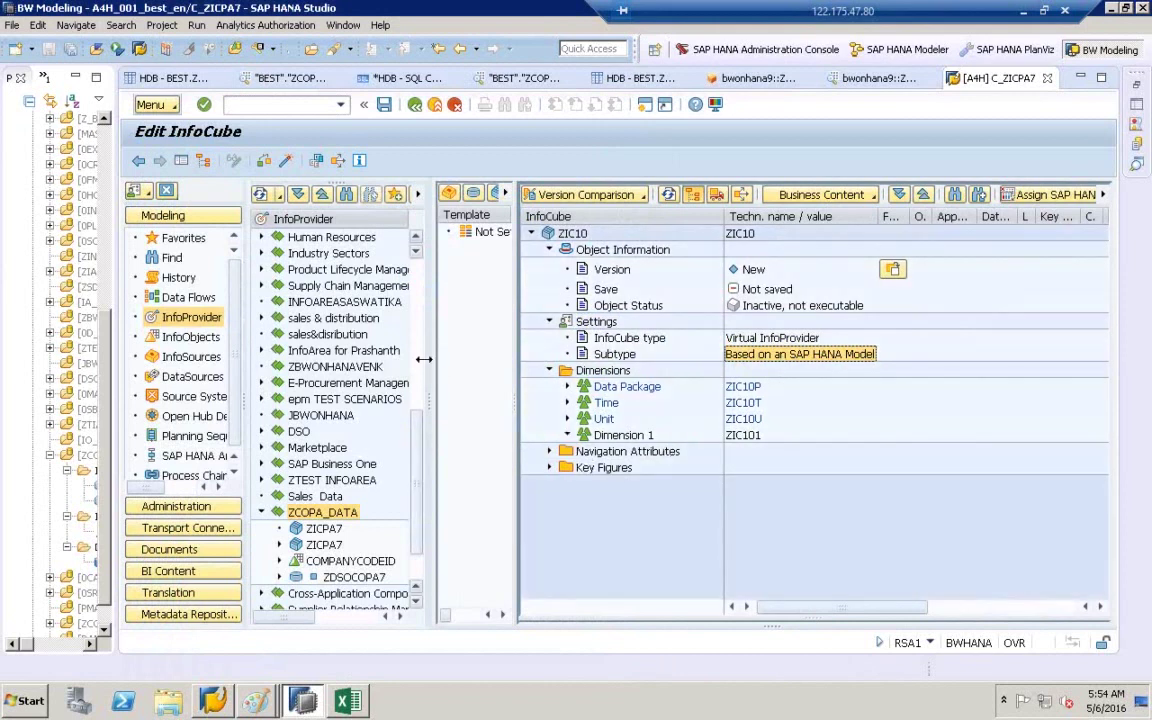
- Widen the editor panes and browse InfoObjects in the ZCOPA_DATA InfoArea
left_click_drag(429, 393, 478, 393)
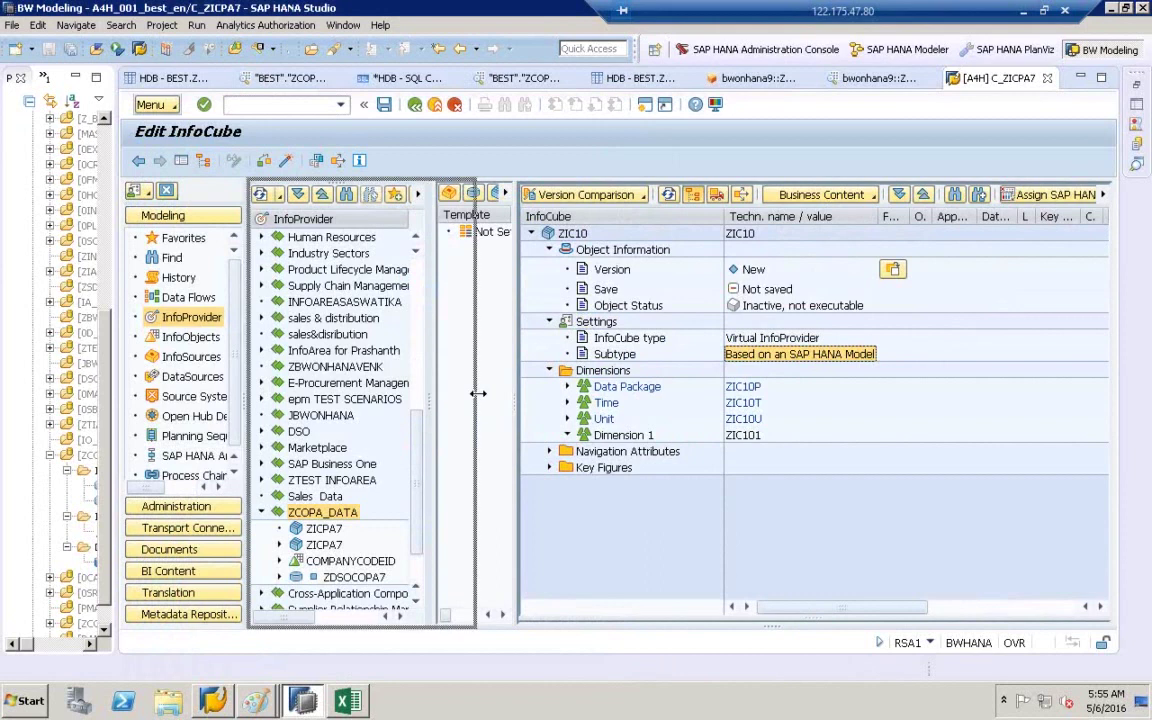
left_click_drag(552, 401, 664, 401)
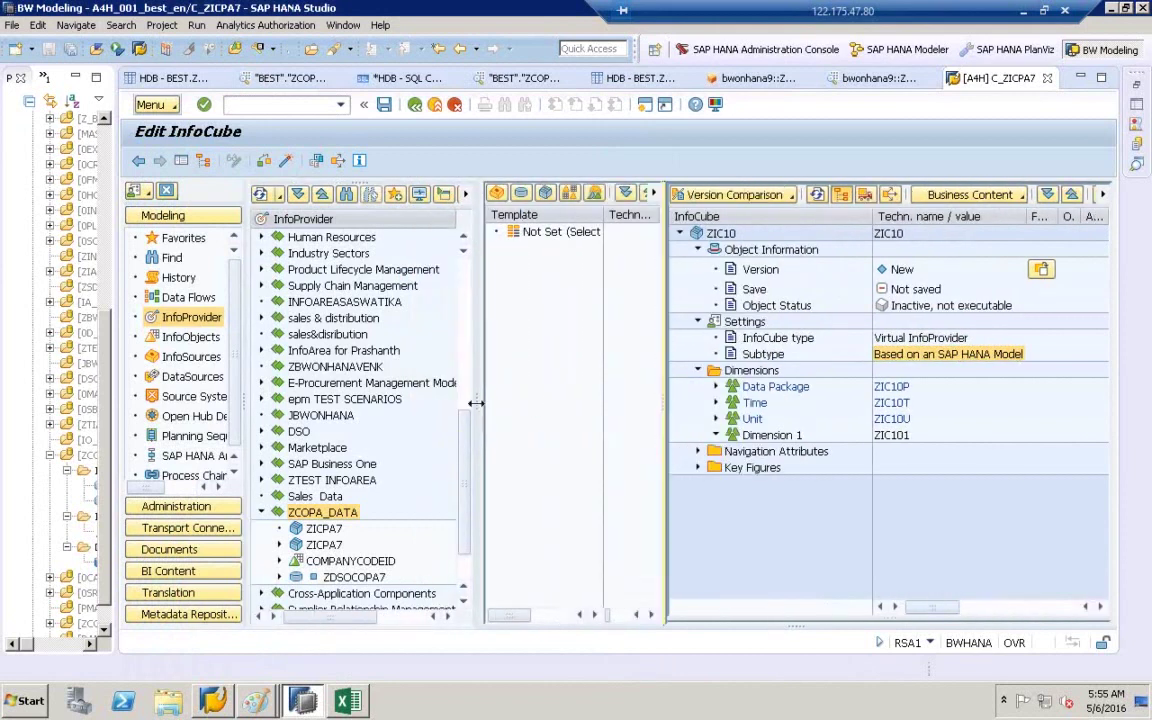
left_click_drag(480, 401, 570, 402)
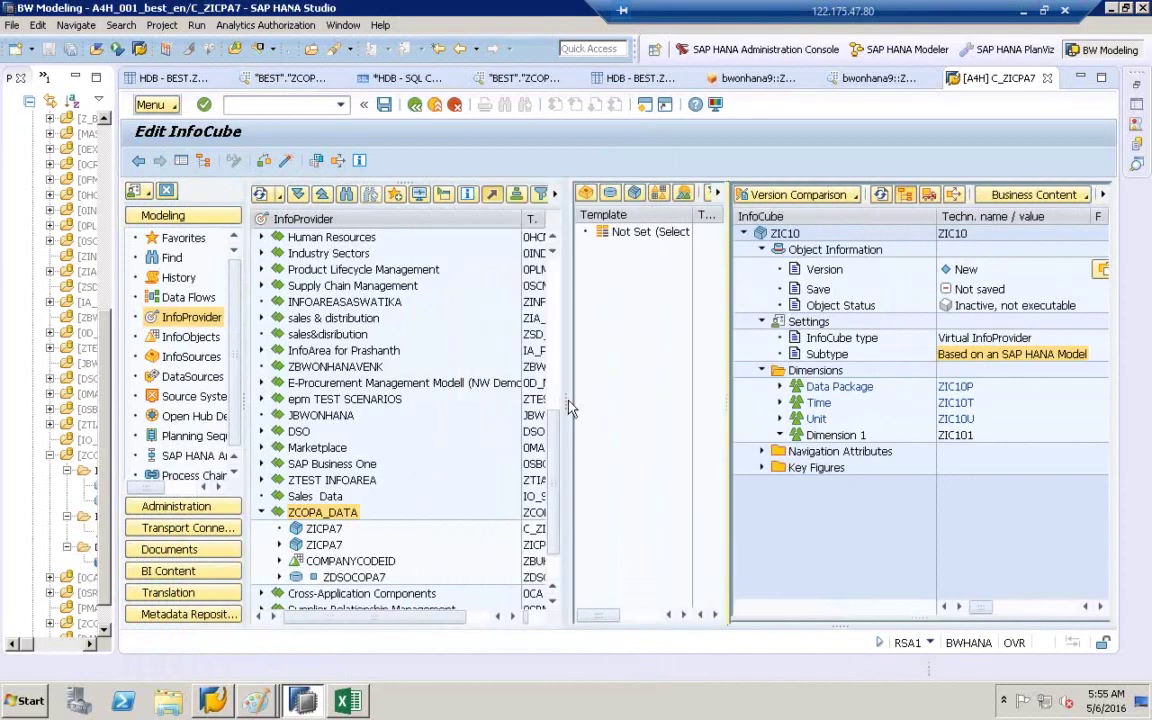
left_click(186, 343)
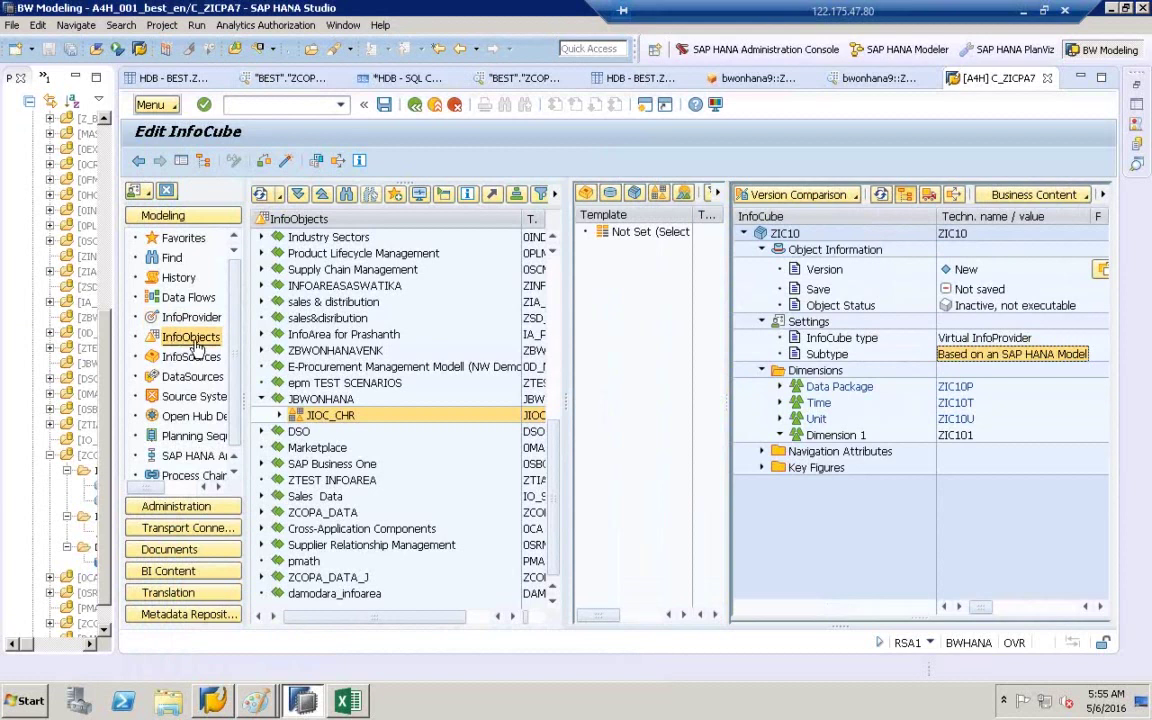
left_click(285, 514)
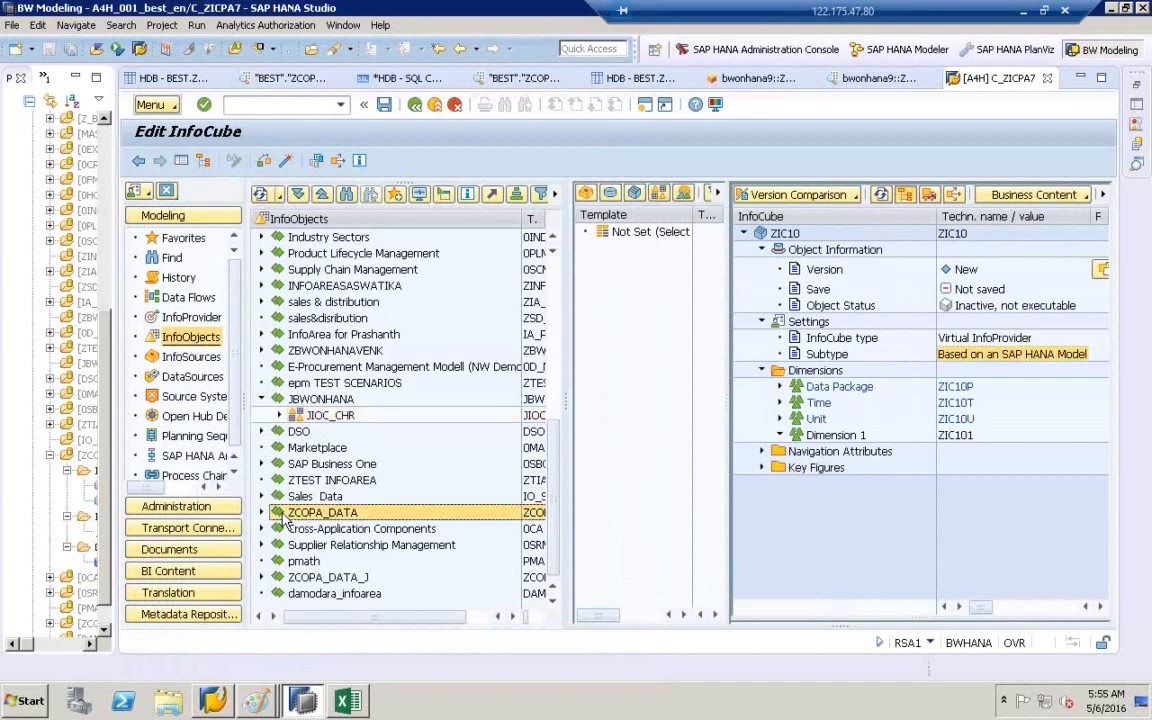
- Expand catalogs ZIOC_CH9 and ZIOC_KF9 to show COMPANYCODEID (ZBUKRS7) and gross rev (ZVV0107)
left_click(261, 513)
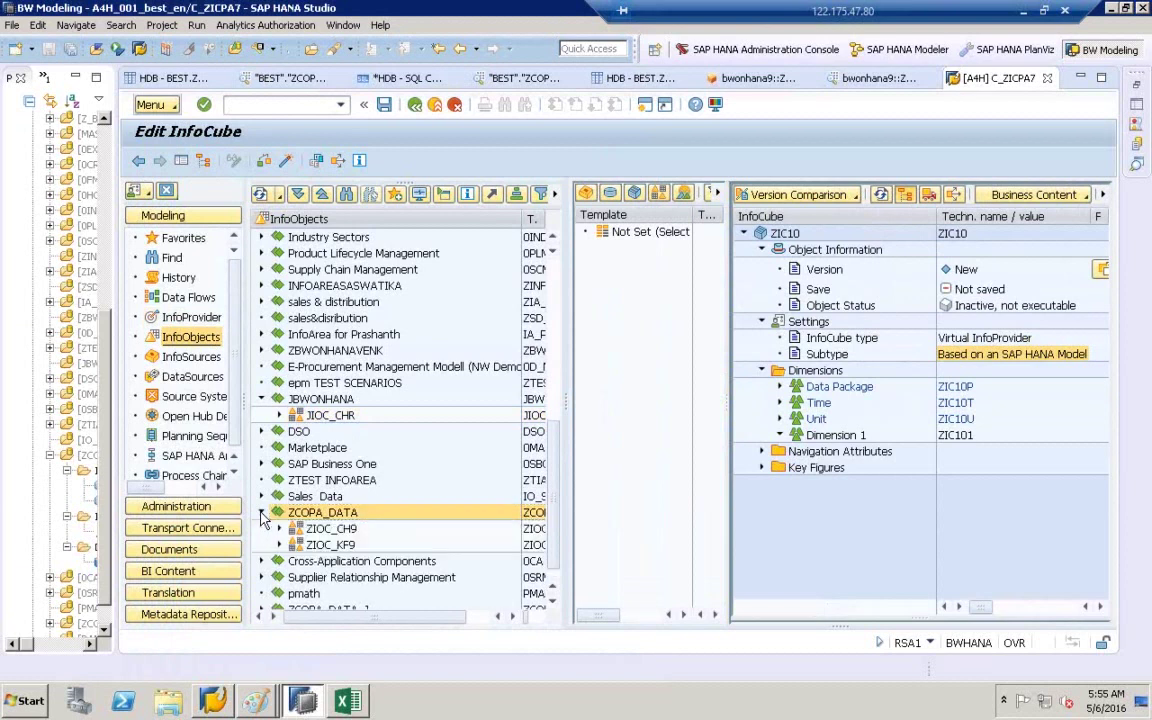
left_click(284, 530)
left_click(280, 528)
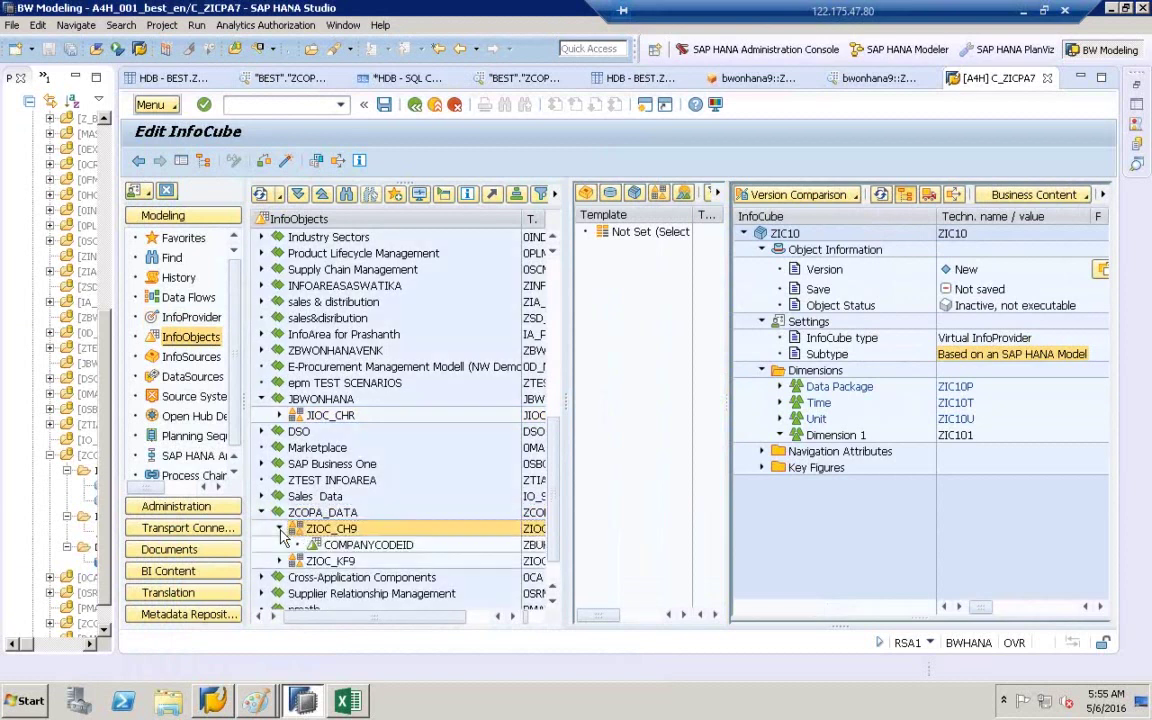
left_click(280, 561)
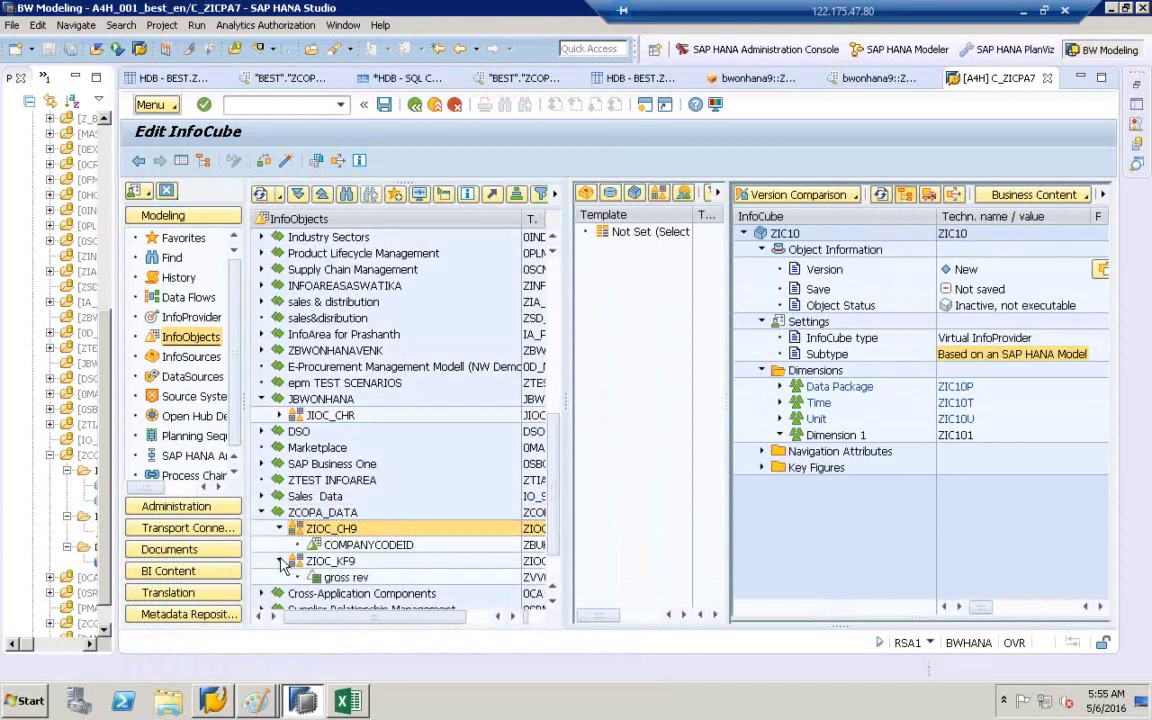
left_click(350, 545)
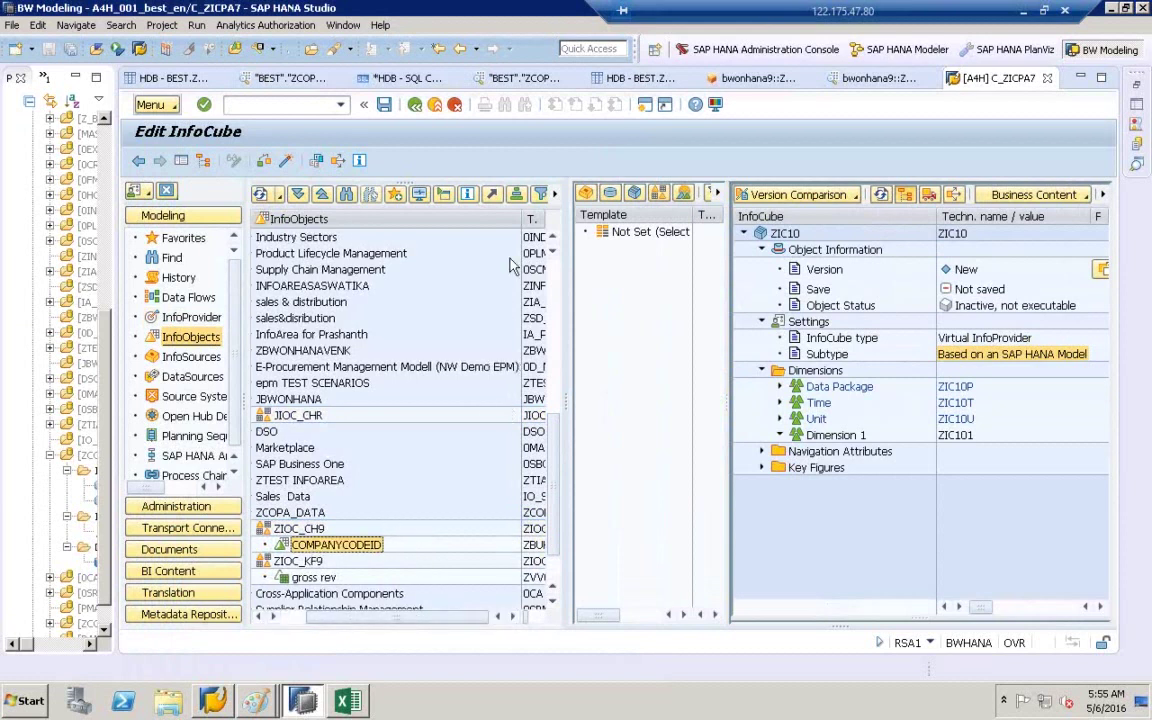
left_click_drag(521, 219, 416, 219)
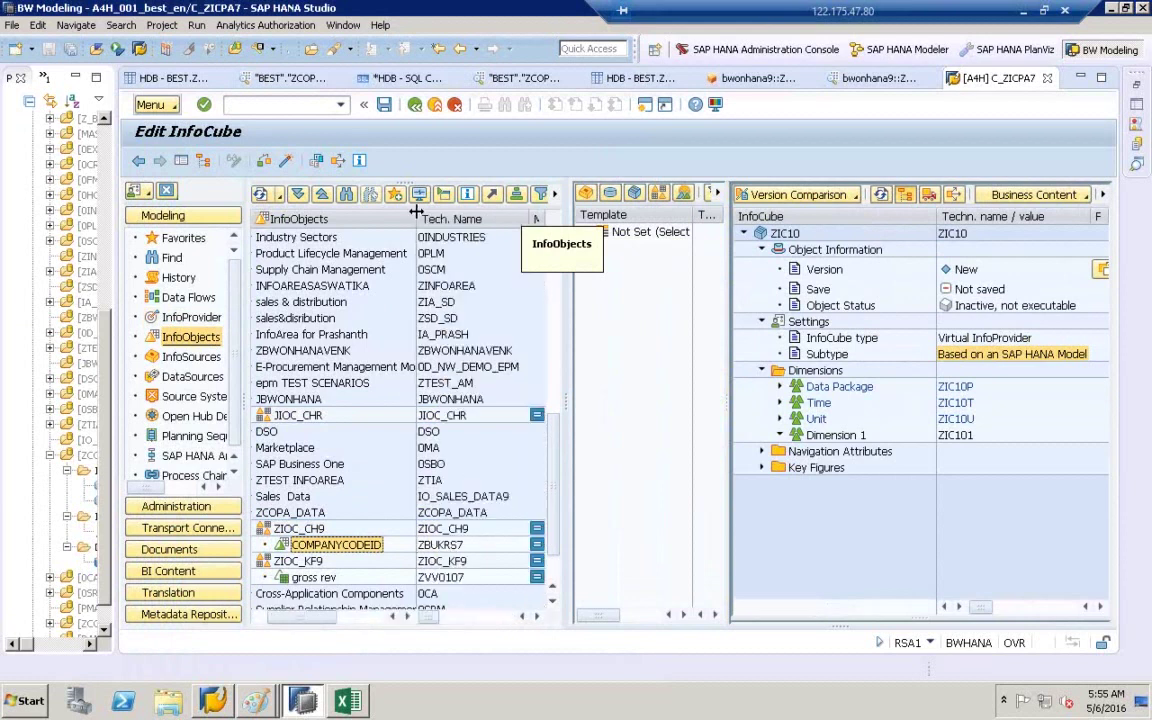
left_click(450, 546)
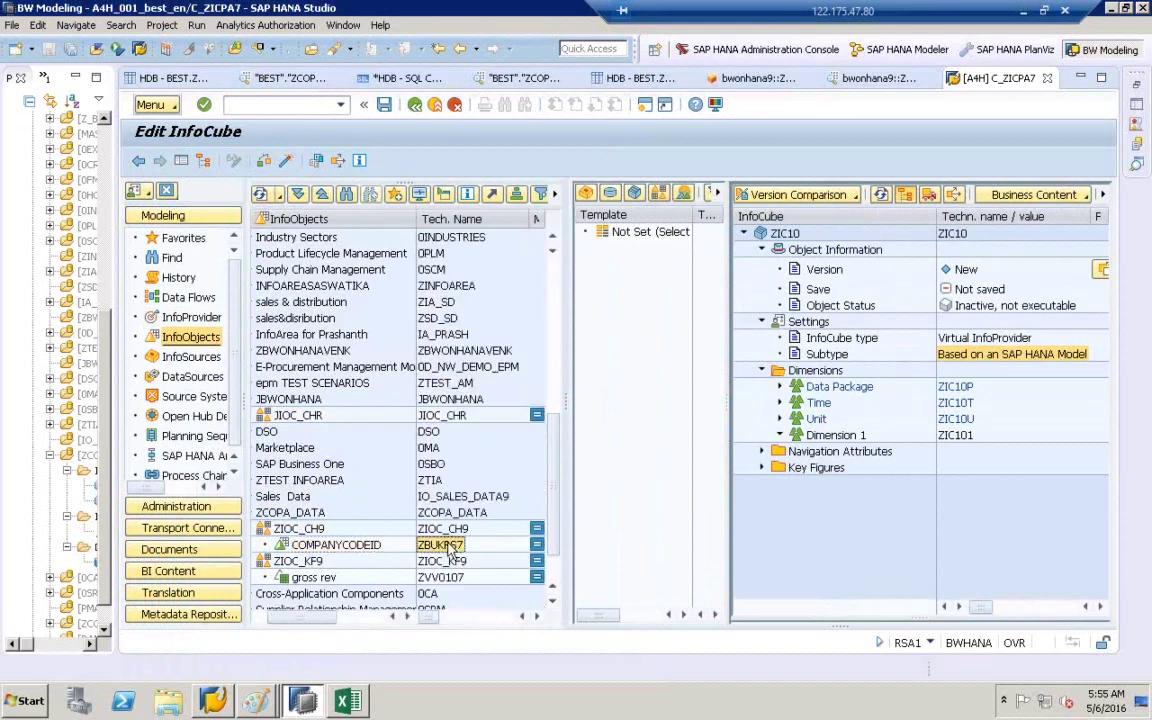
left_click(24, 700)
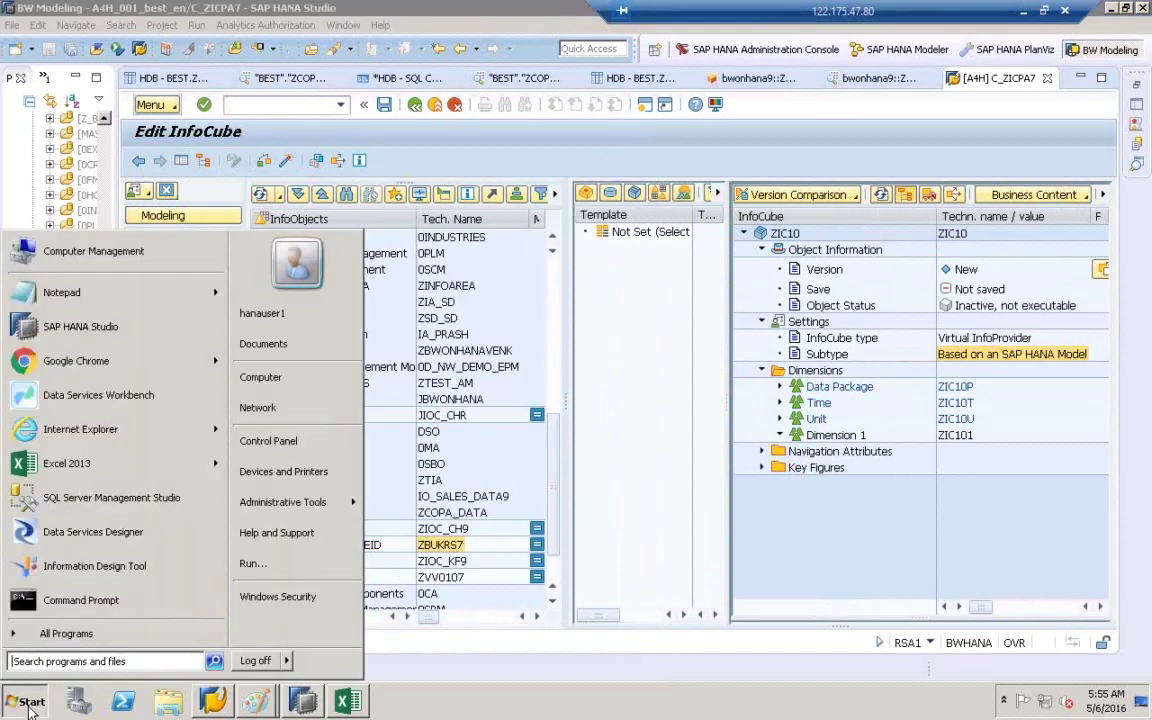
- Open a Notepad scratch note beside the InfoObjects list and paste ZBUKRS7 into it
left_click(68, 290)
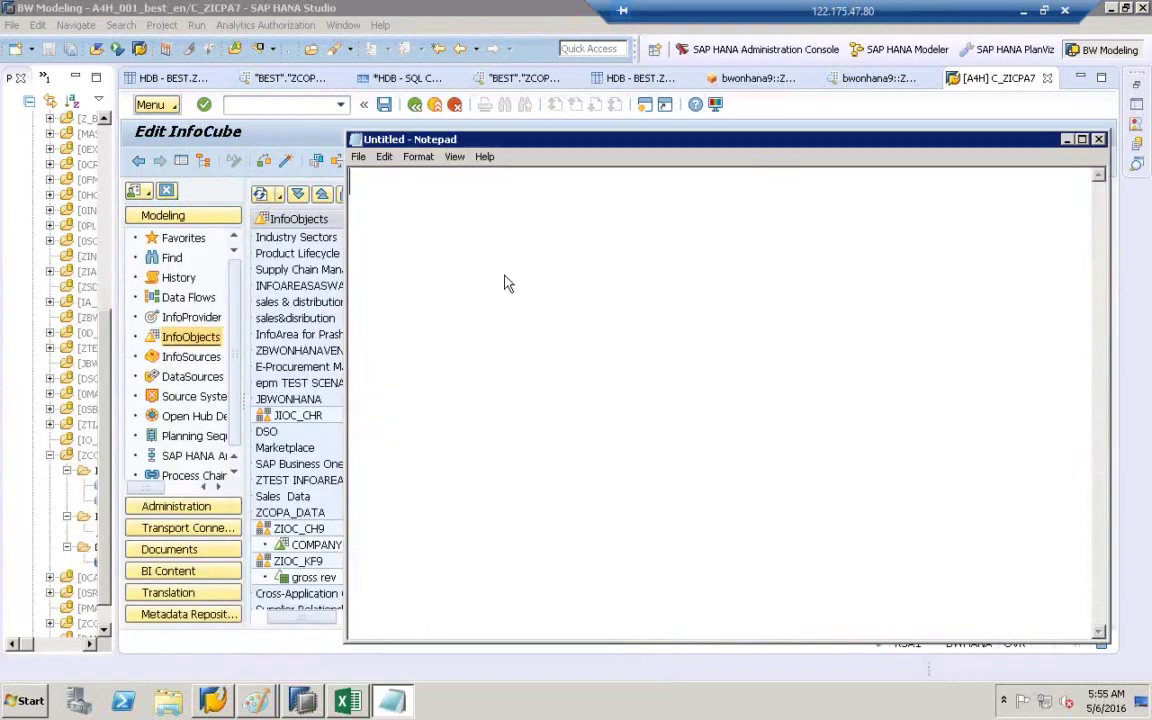
left_click_drag(1095, 628, 628, 293)
left_click_drag(481, 140, 351, 170)
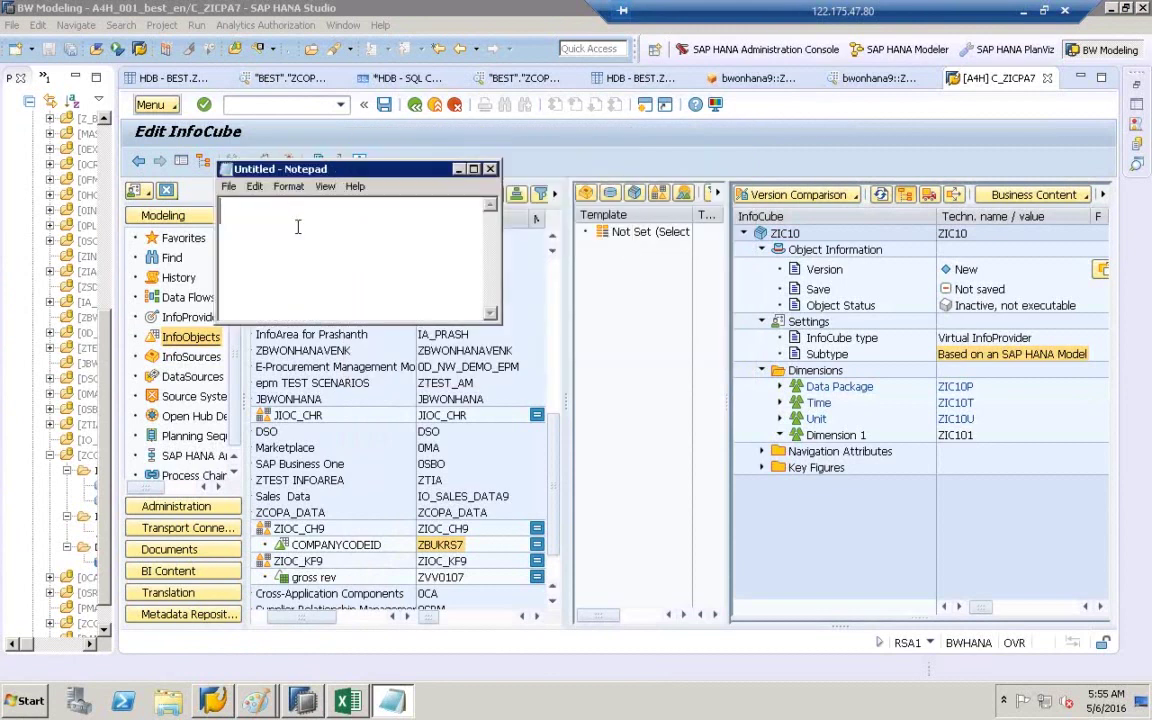
type("ZBUKRS7")
- Start a second line in the note, removing the accidentally duplicated ZBUKRS7
left_click(450, 578)
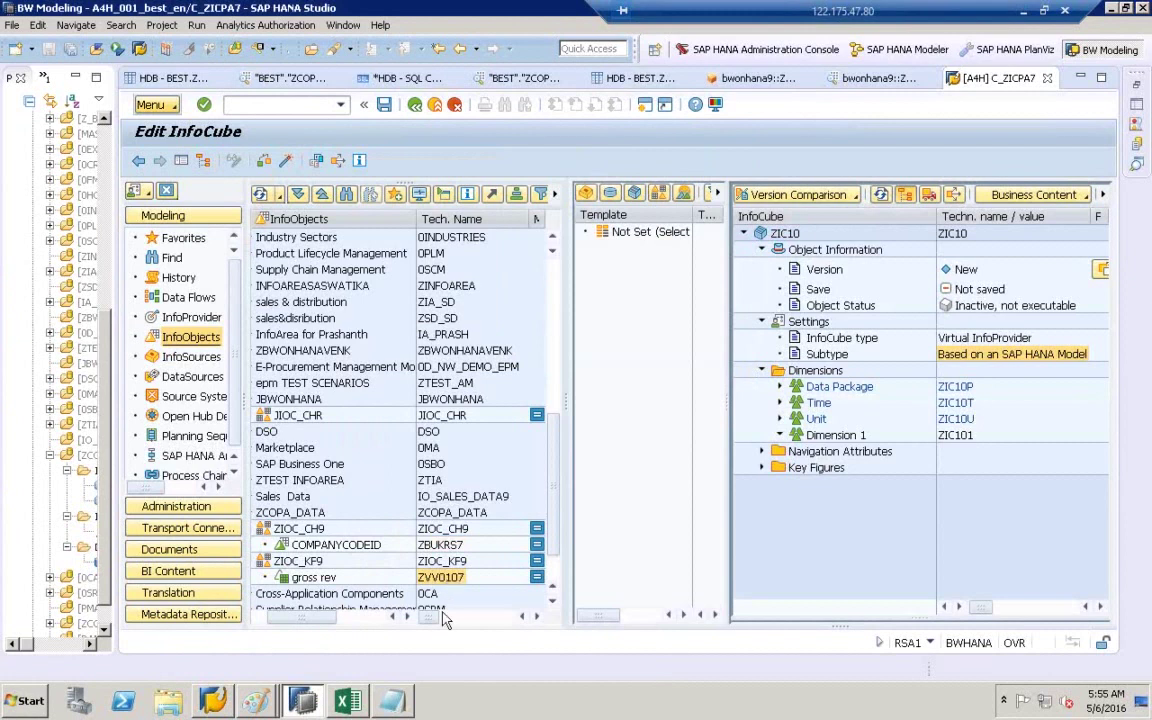
left_click(391, 700)
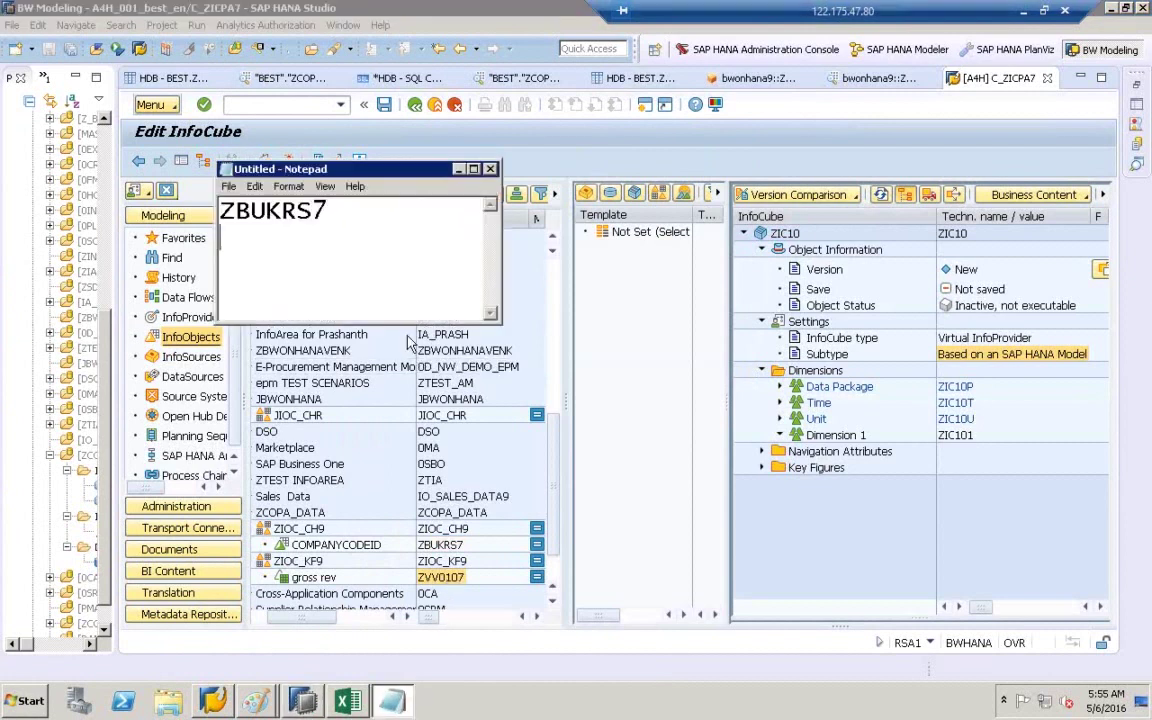
key("Return")
type("ZBUKRS7")
key("BackSpace")
key("BackSpace")
key("BackSpace")
key("BackSpace")
key("BackSpace")
key("BackSpace")
key("BackSpace")
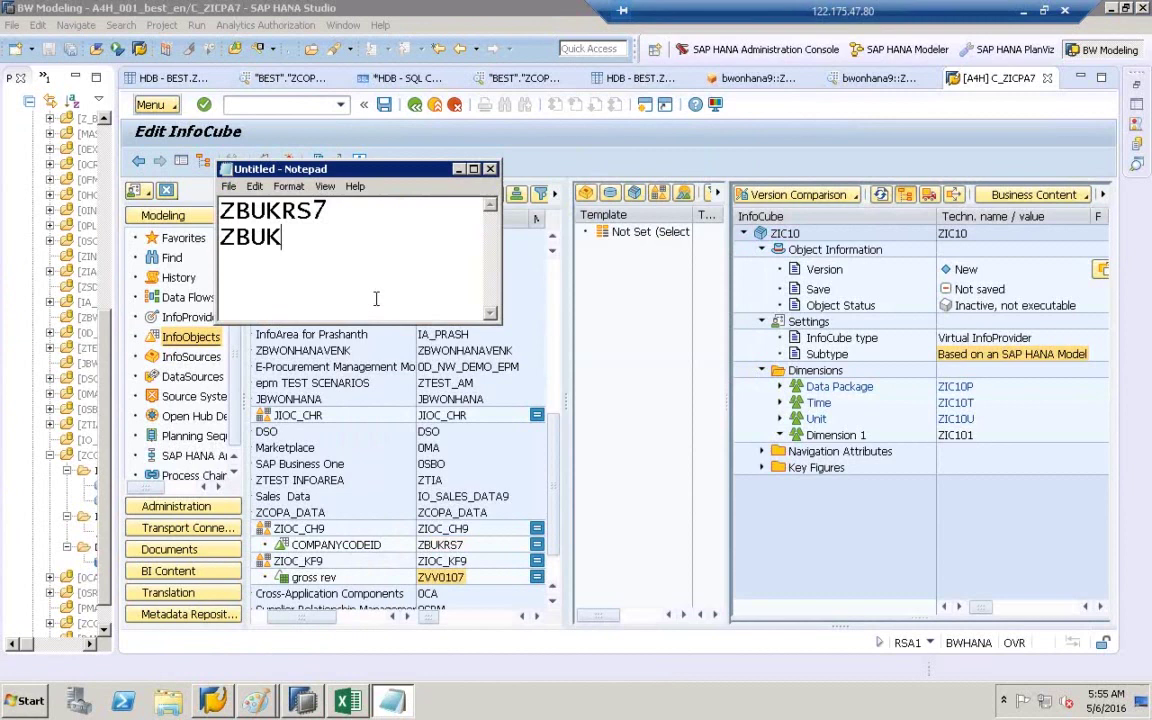
- Add zvv0107 on a new line and bring the InfoCube editor back
left_click(455, 577)
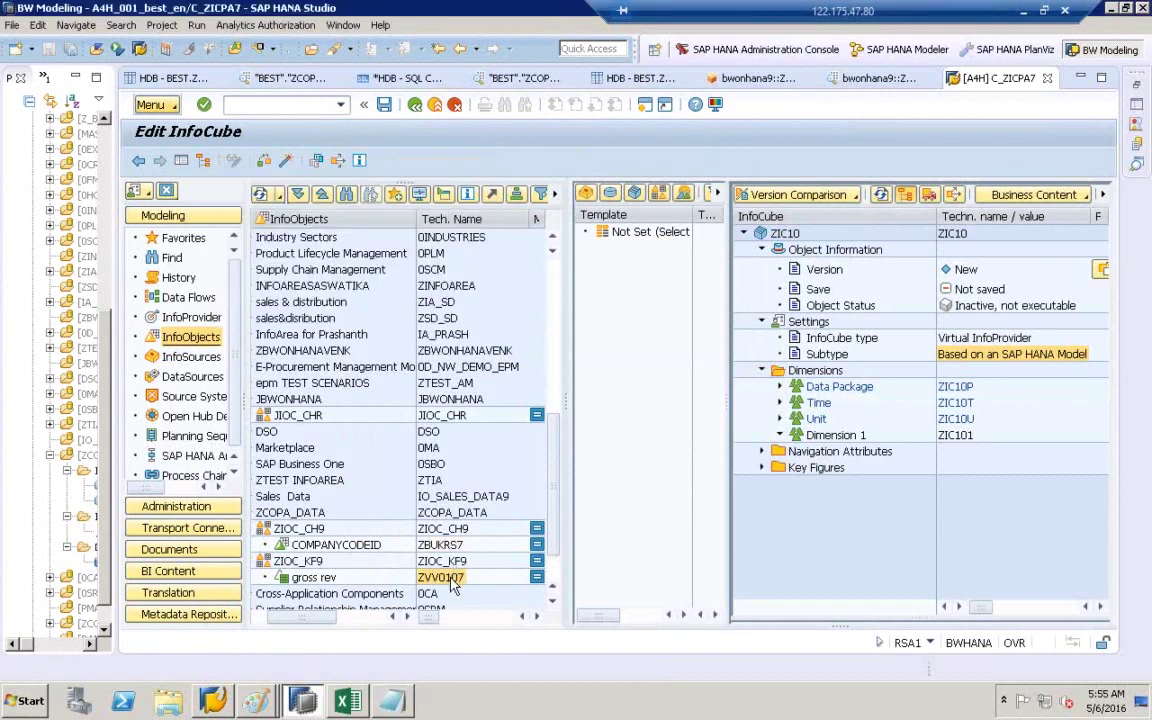
left_click(392, 701)
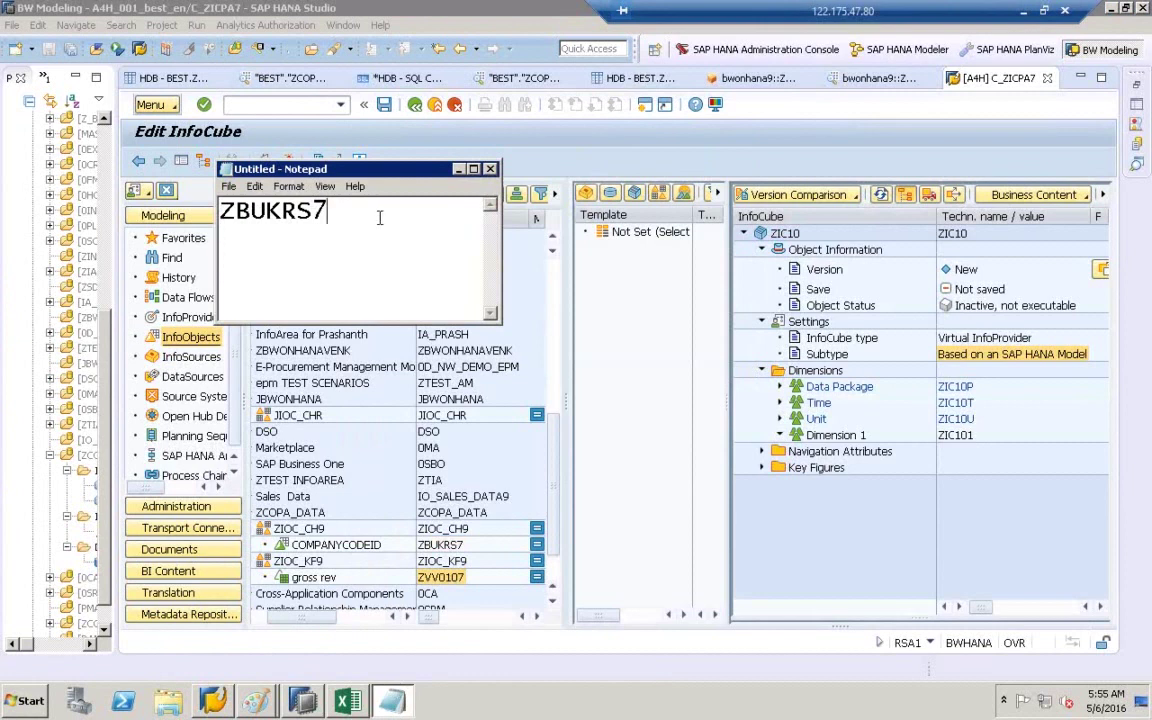
key("Return")
type("zvv0107")
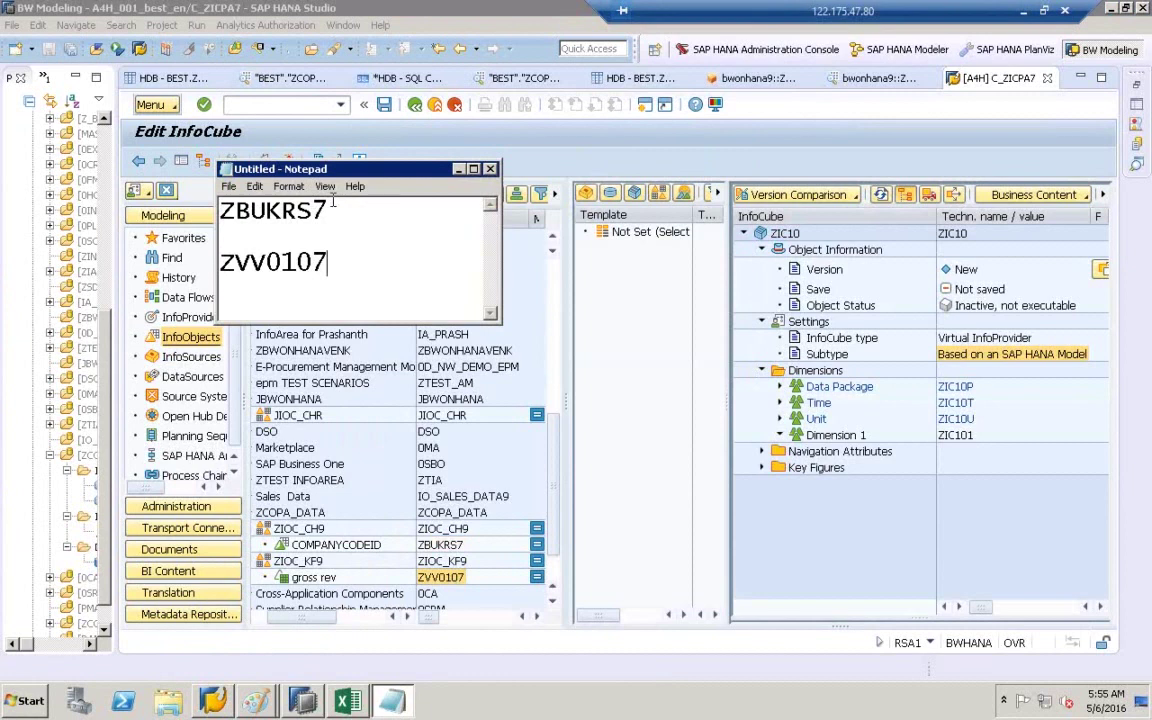
left_click(315, 703)
left_click(315, 703)
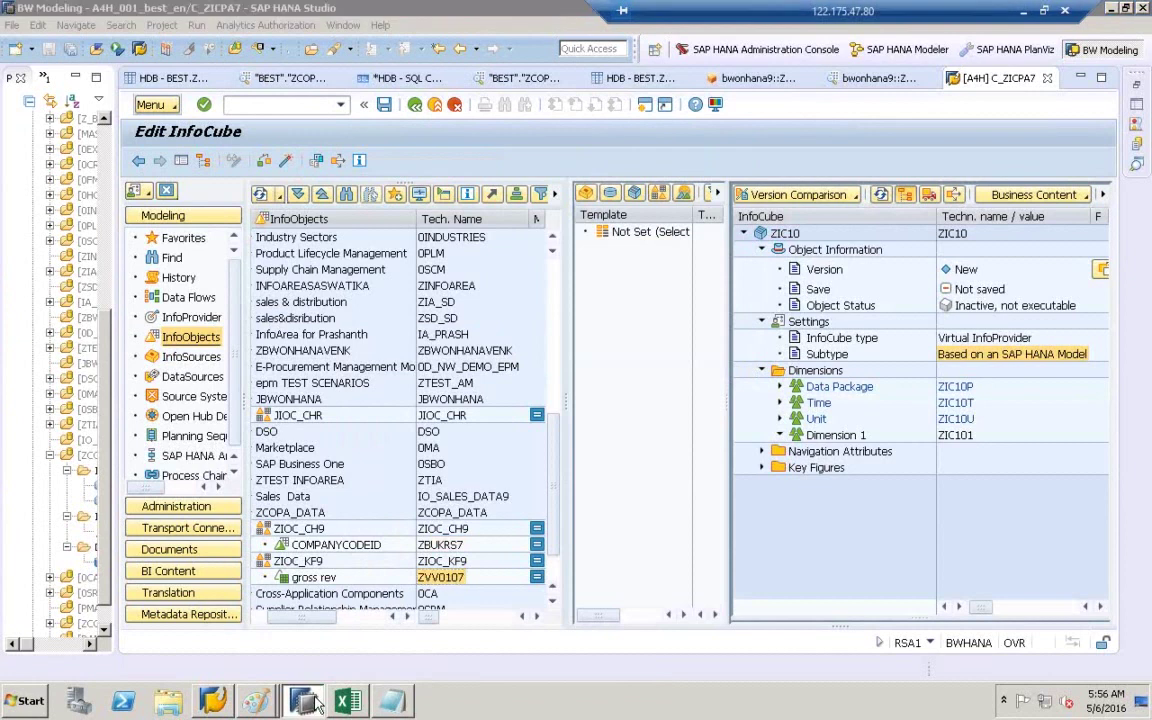
left_click(315, 703)
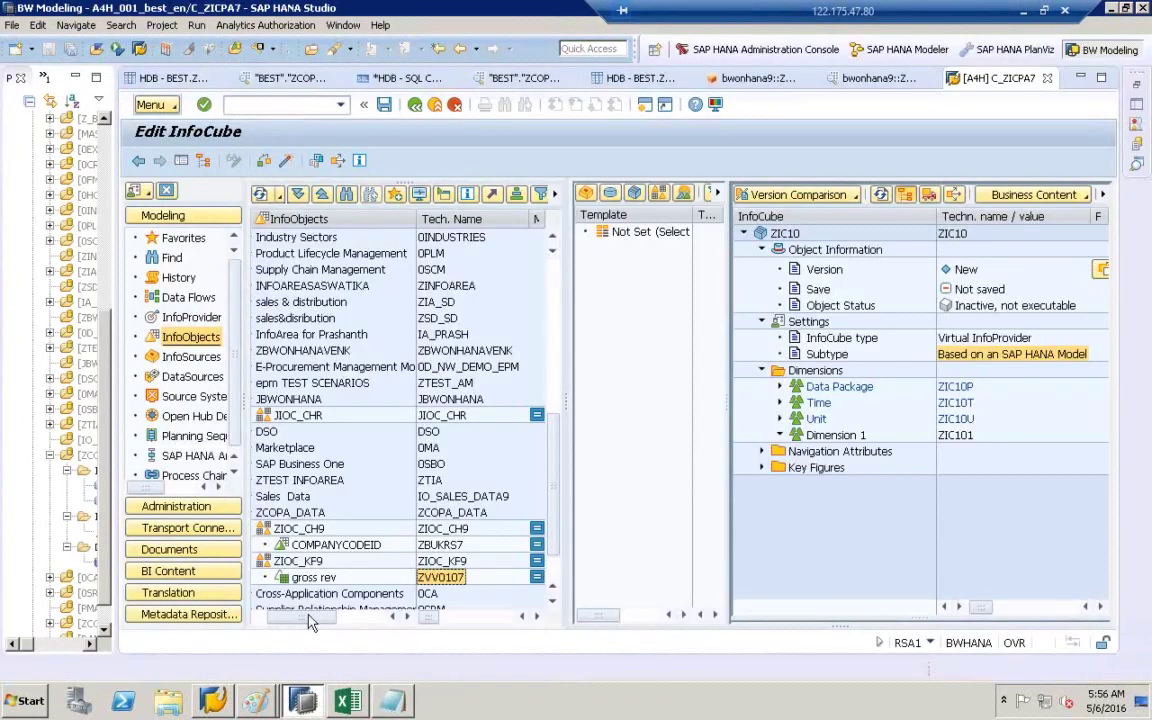
- Show the ZCOPATABLE9 calculation view and move the note off its columns
left_click(752, 78)
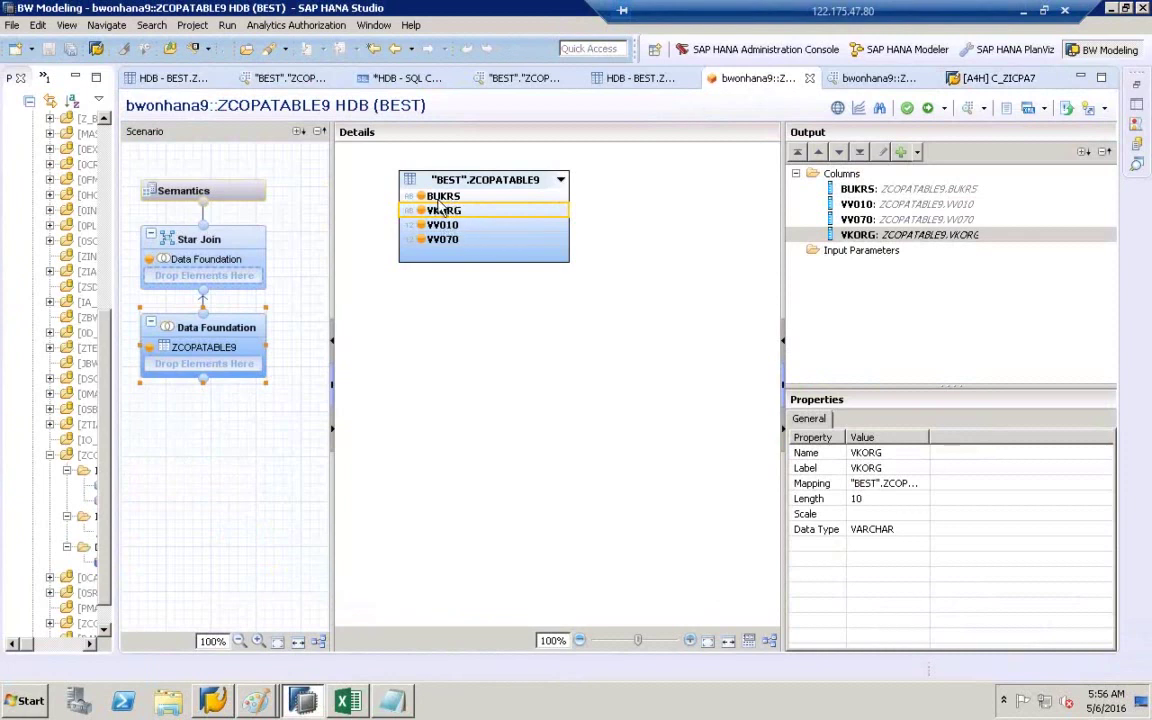
left_click(391, 697)
left_click_drag(395, 178, 579, 269)
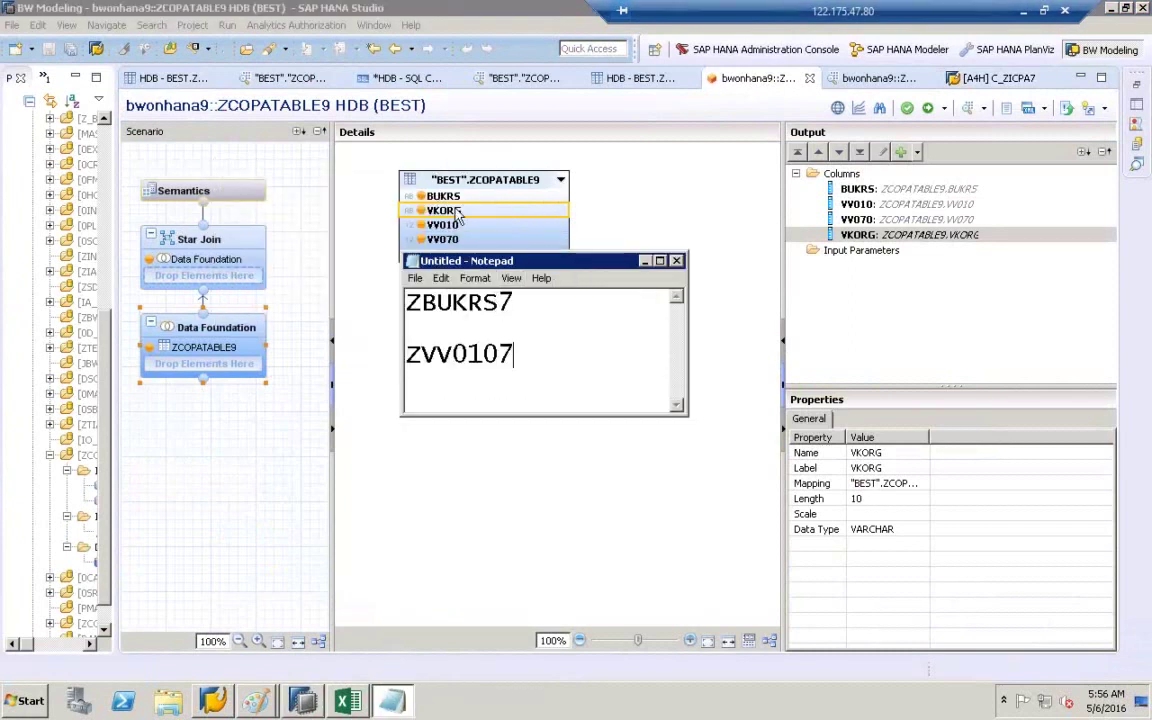
- Tag ZBUKRS7 as CHAR and zvv0107 as KF in the note
left_click(527, 300)
type("- BW")
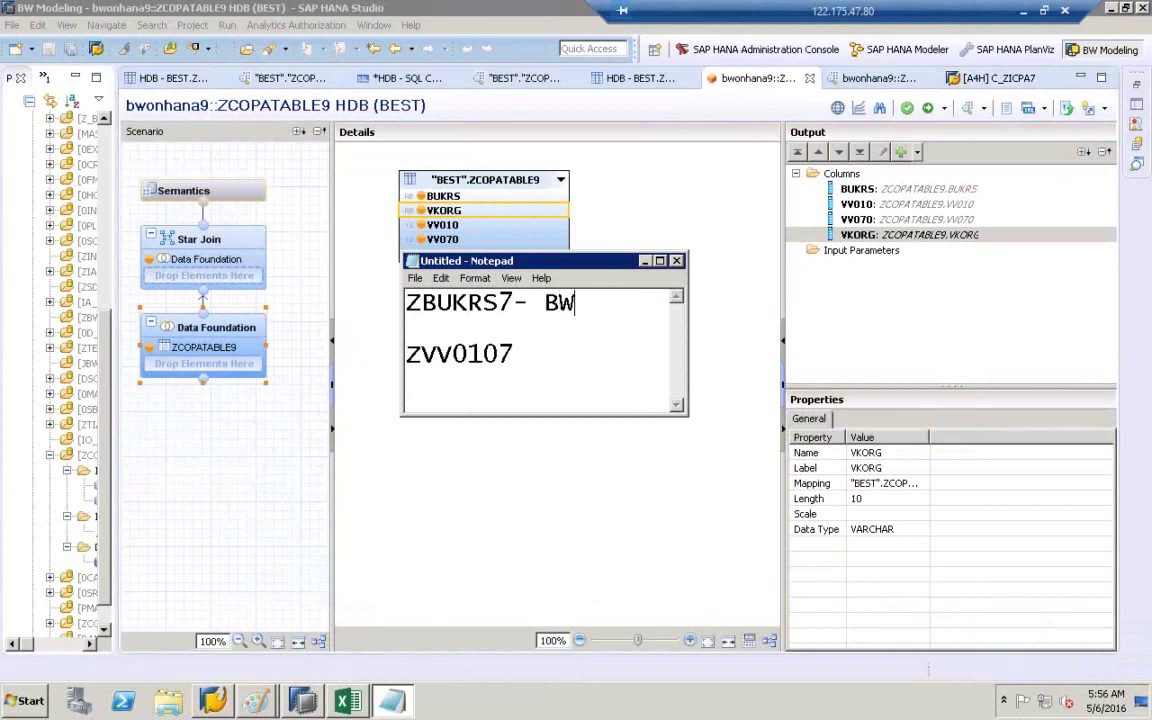
left_click(532, 360)
type("- KF")
left_click(597, 297)
key("BackSpace")
key("BackSpace")
type("CHAR")
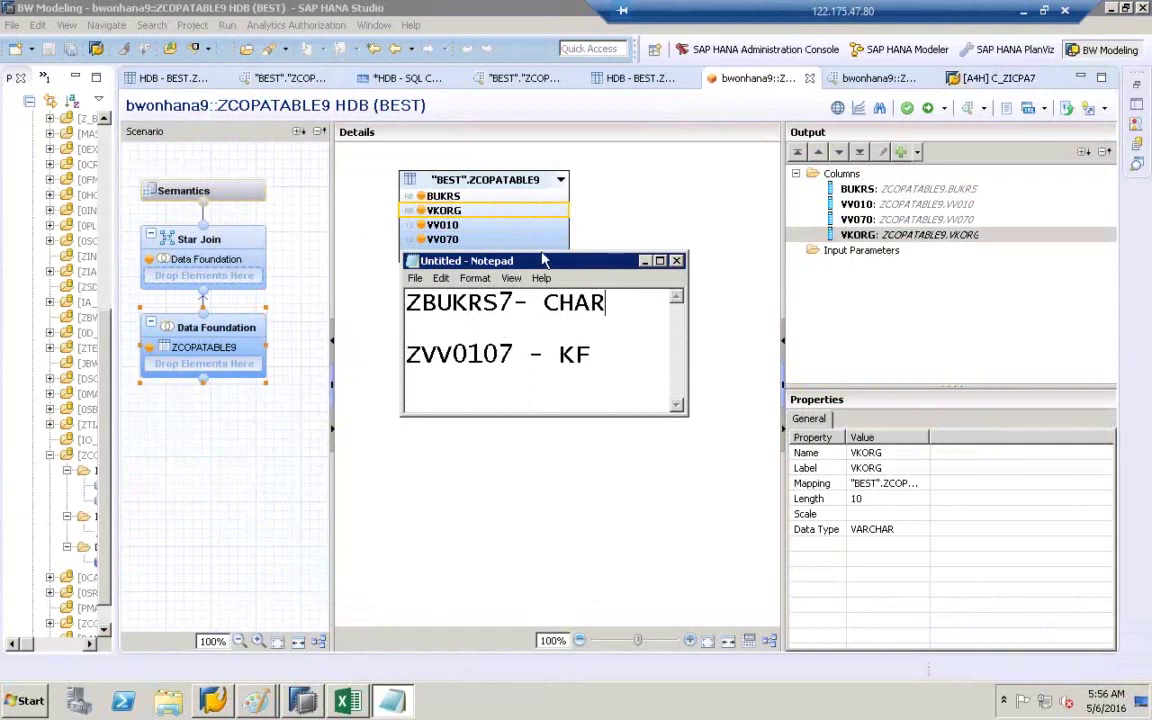
left_click(985, 84)
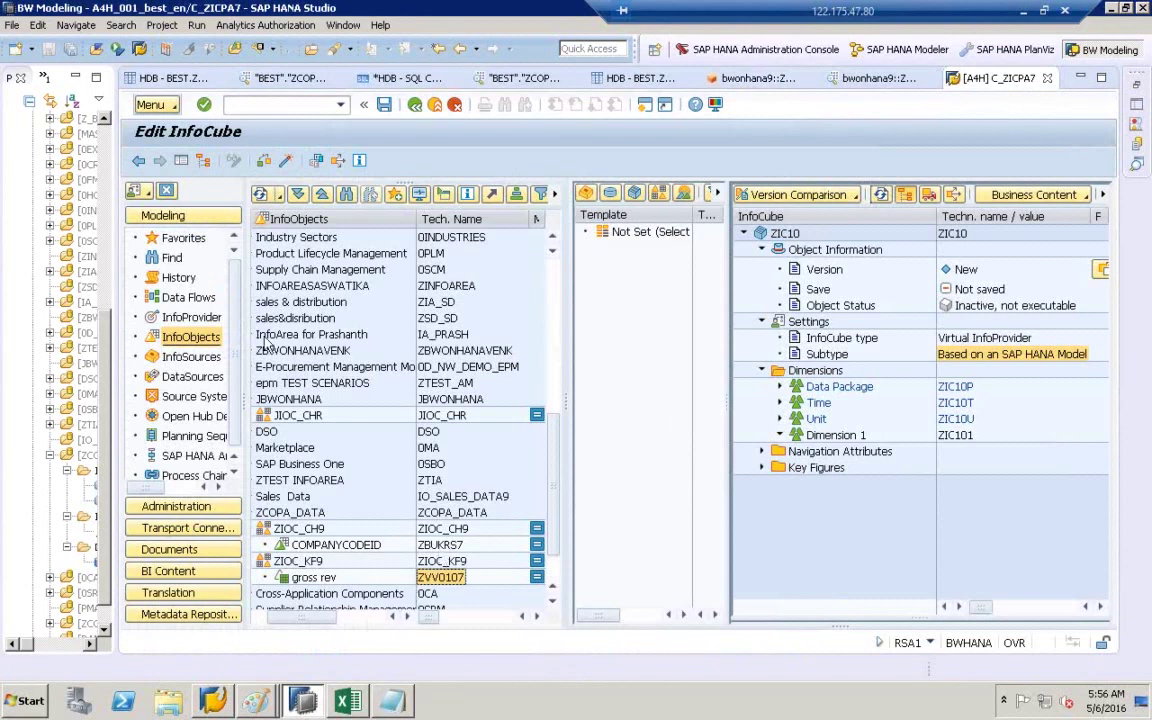
- Add characteristic ZBUKRS7 to Dimension 1 via InfoObject Direct Input, pasting it from the note
left_click(190, 336)
left_click(810, 436)
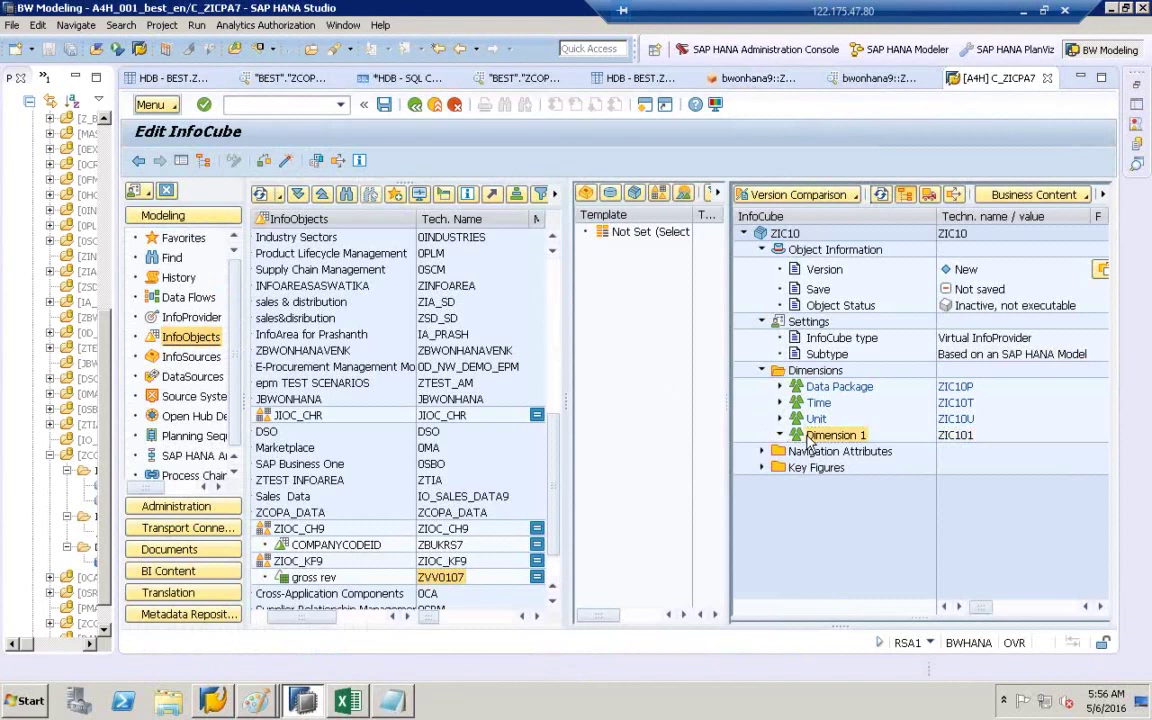
right_click(809, 442)
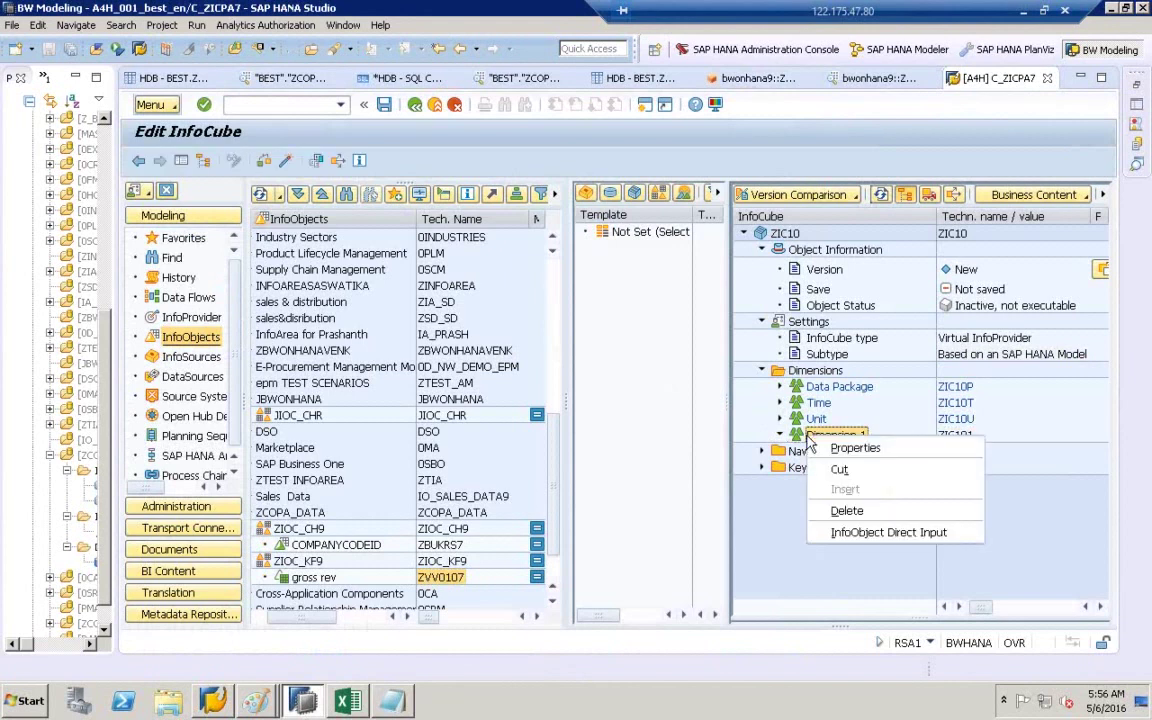
left_click(872, 536)
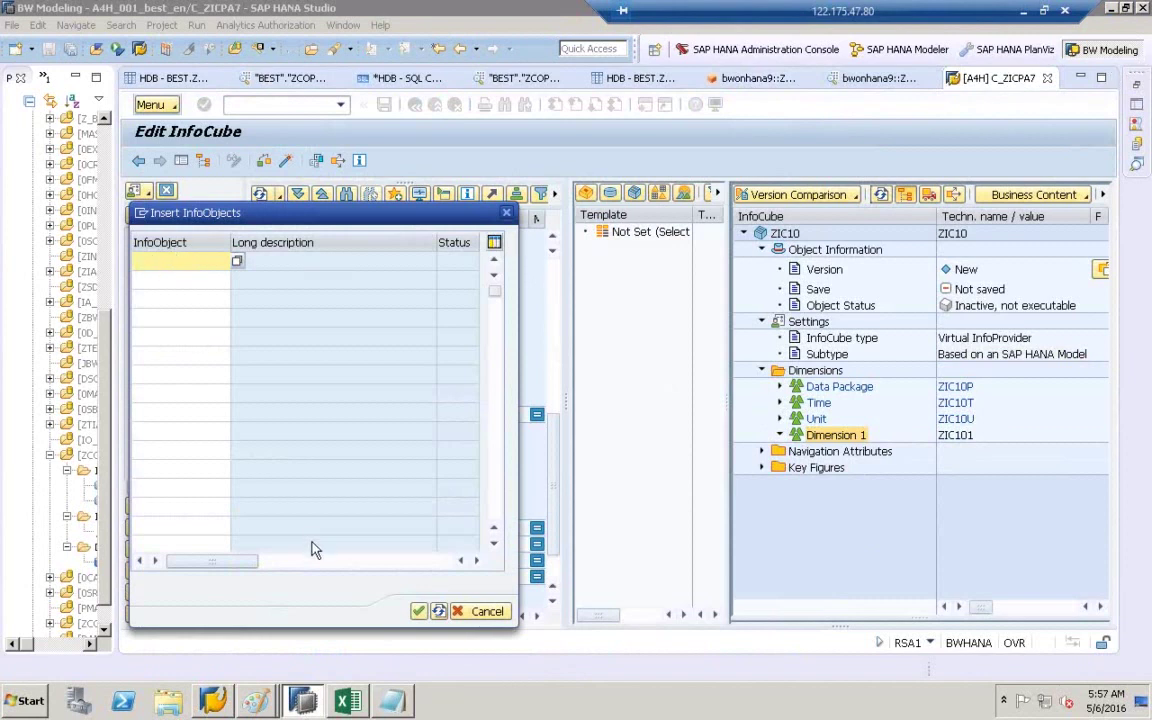
left_click(395, 686)
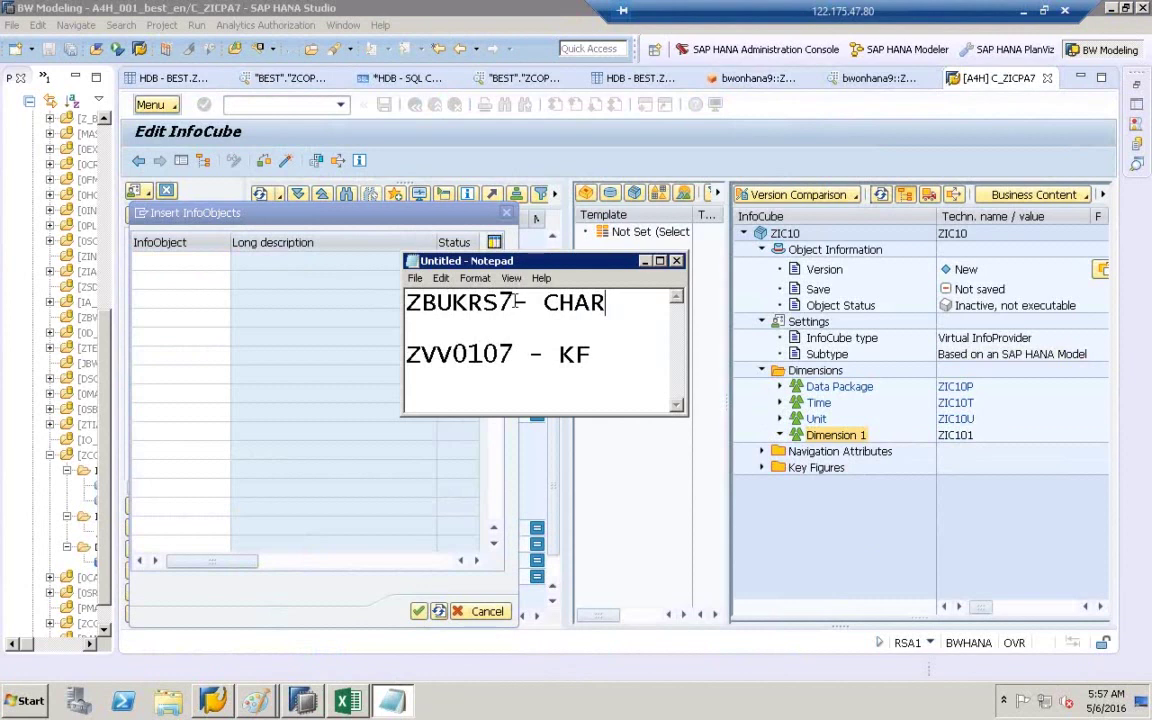
left_click_drag(467, 302, 513, 302)
left_click_drag(410, 300, 396, 298)
key("ctrl+c")
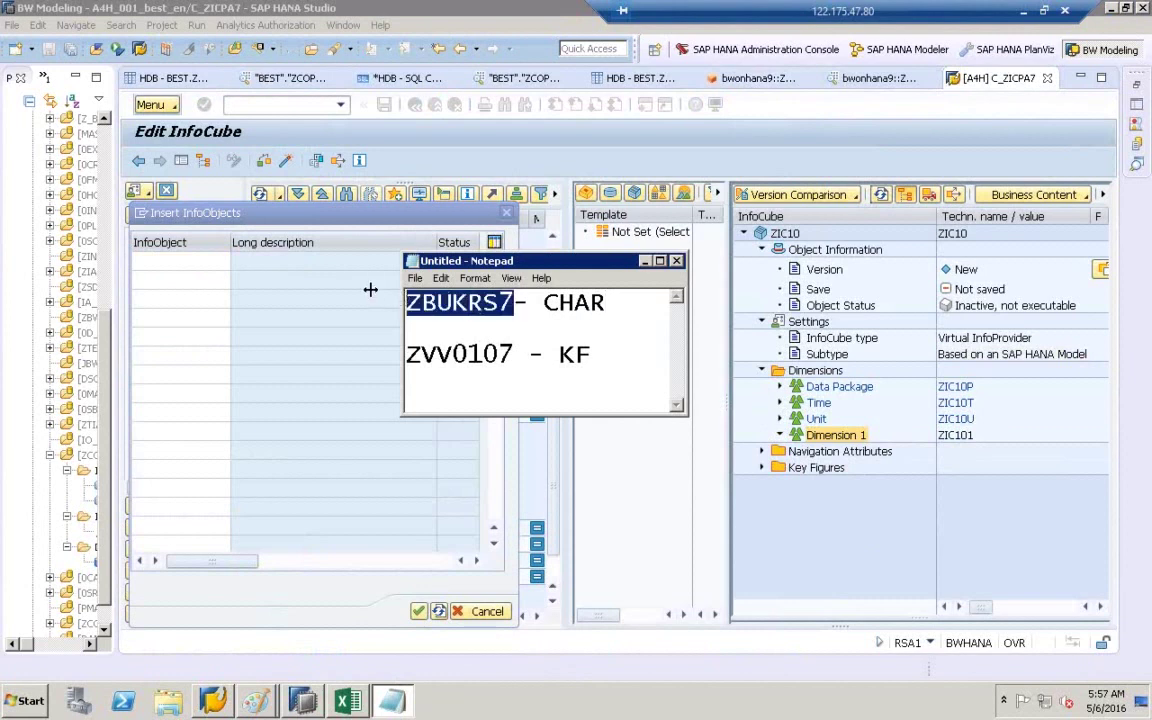
left_click(201, 268)
key("ctrl+v")
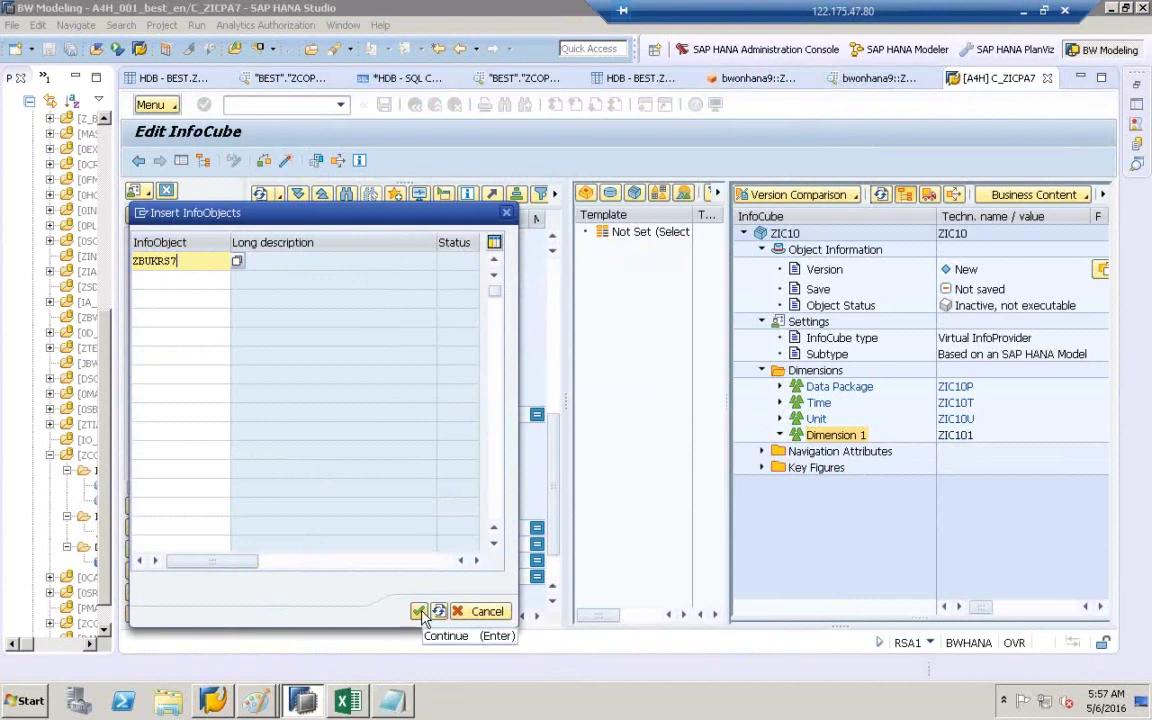
left_click(421, 614)
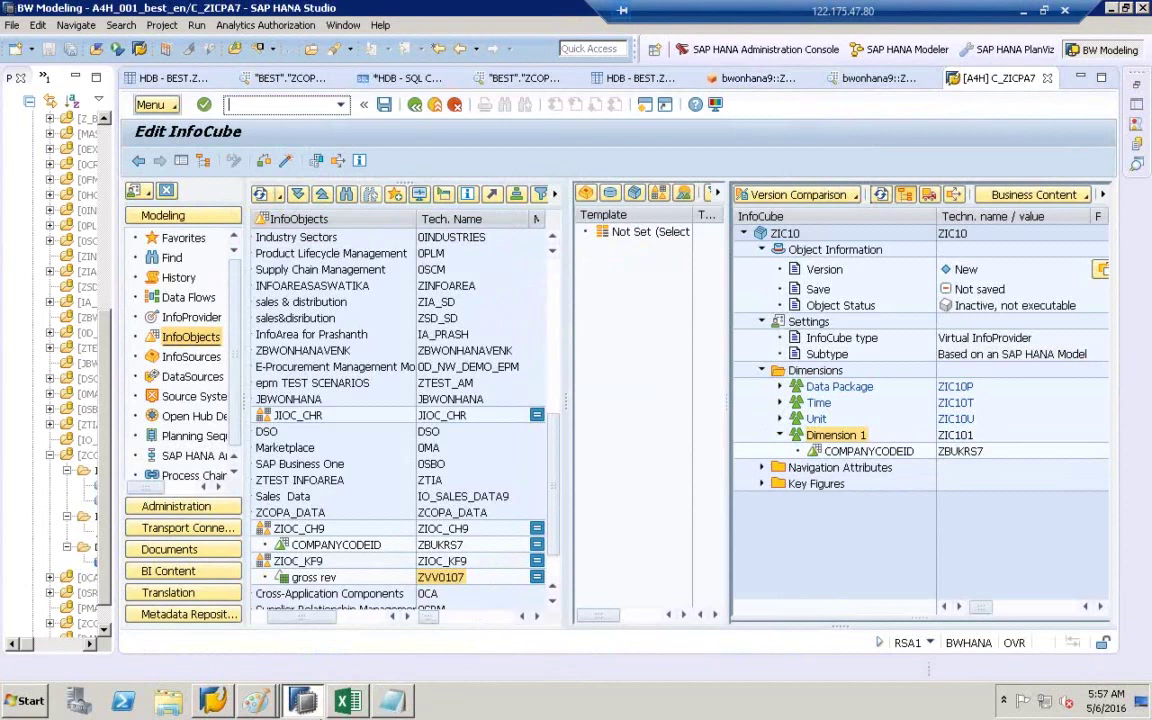
- Add key figure ZVV0107 (gross rev) under Key Figures via InfoObject Direct Input
left_click(392, 700)
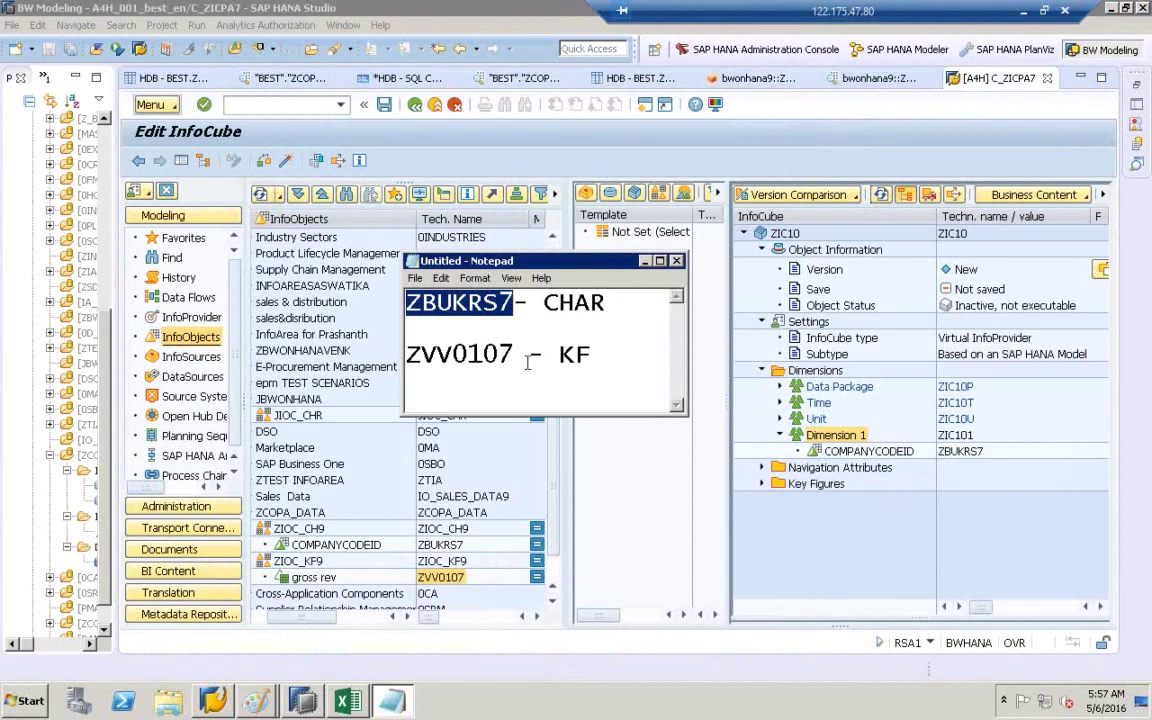
left_click_drag(516, 355, 397, 368)
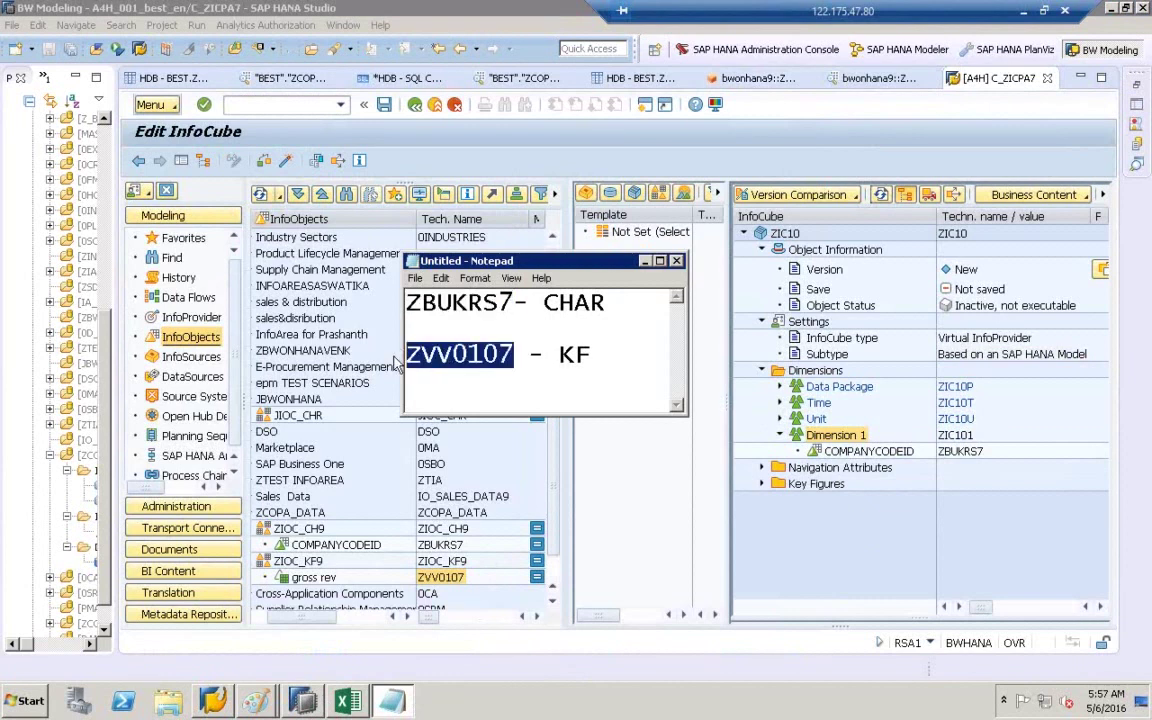
left_click(644, 262)
left_click(806, 484)
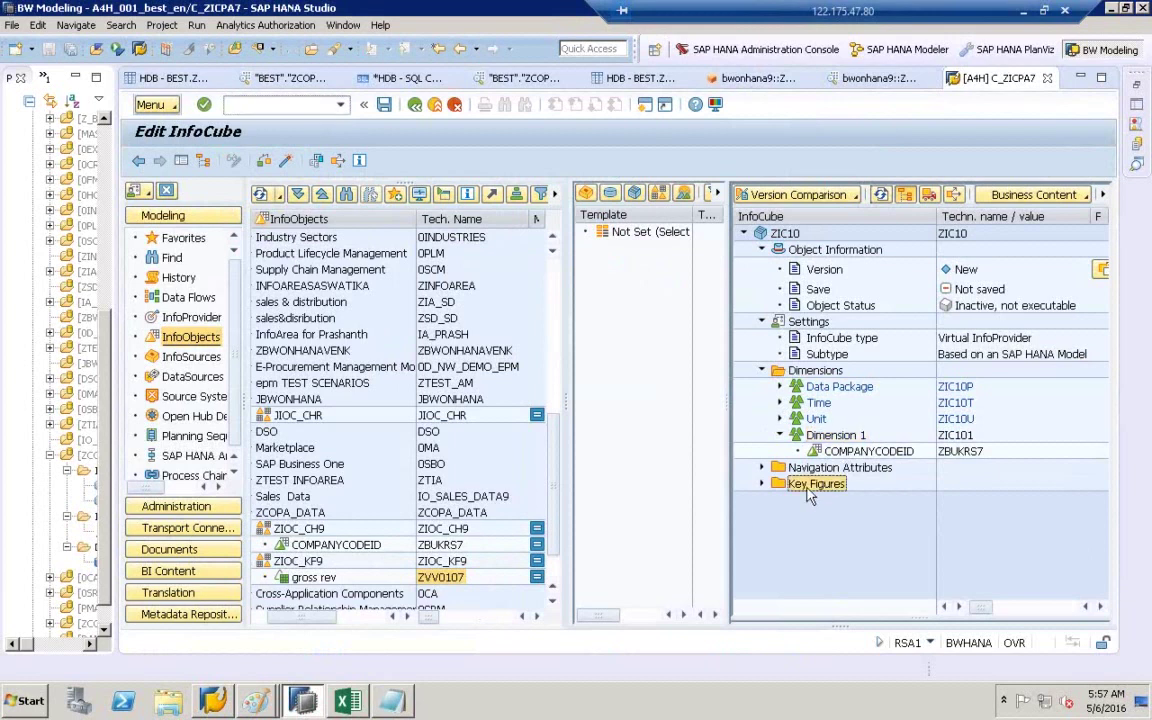
right_click(810, 497)
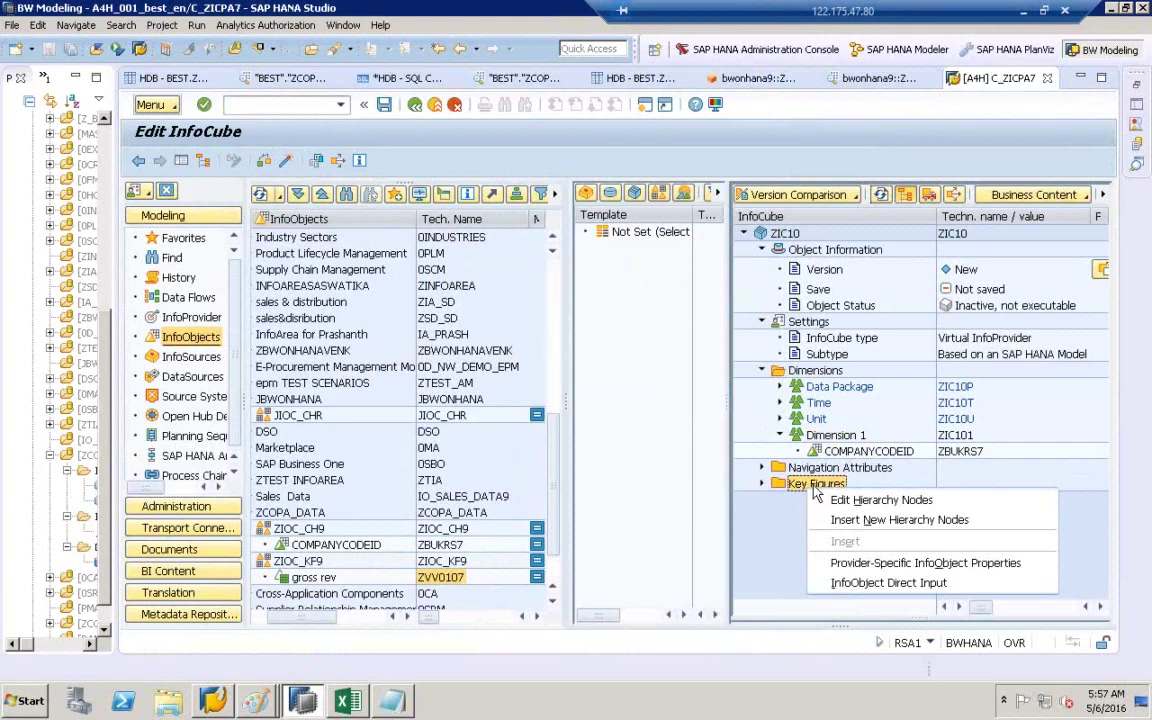
left_click(885, 585)
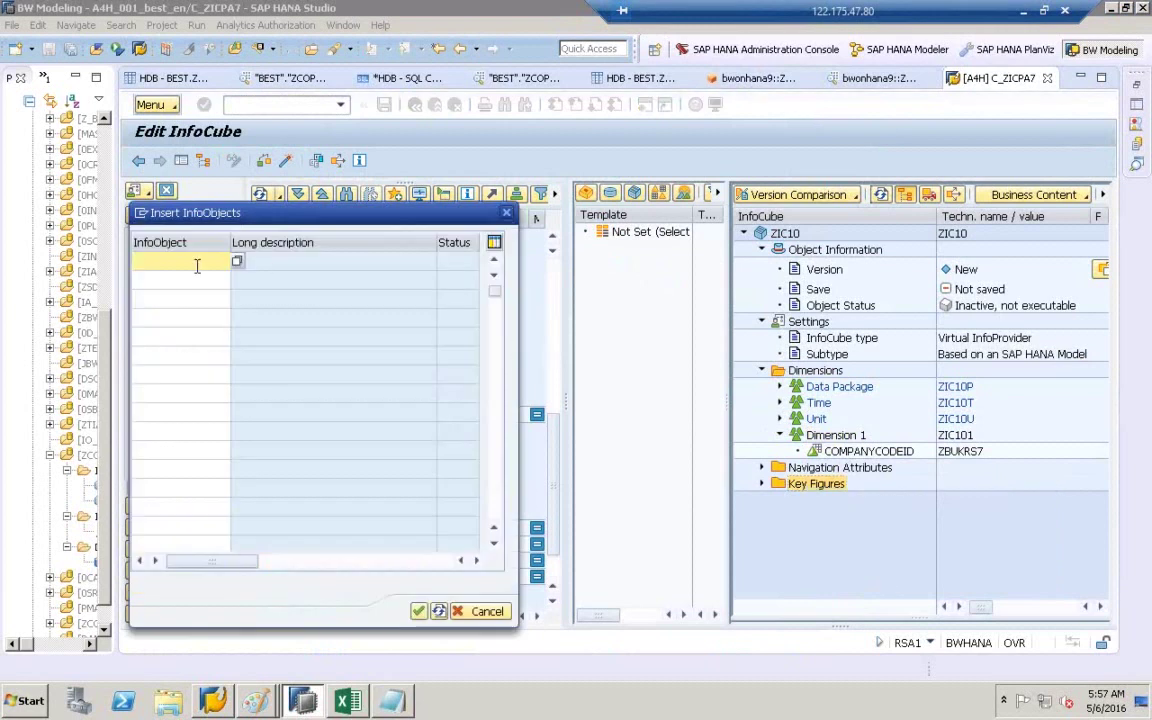
type("ZVV0107")
left_click(419, 610)
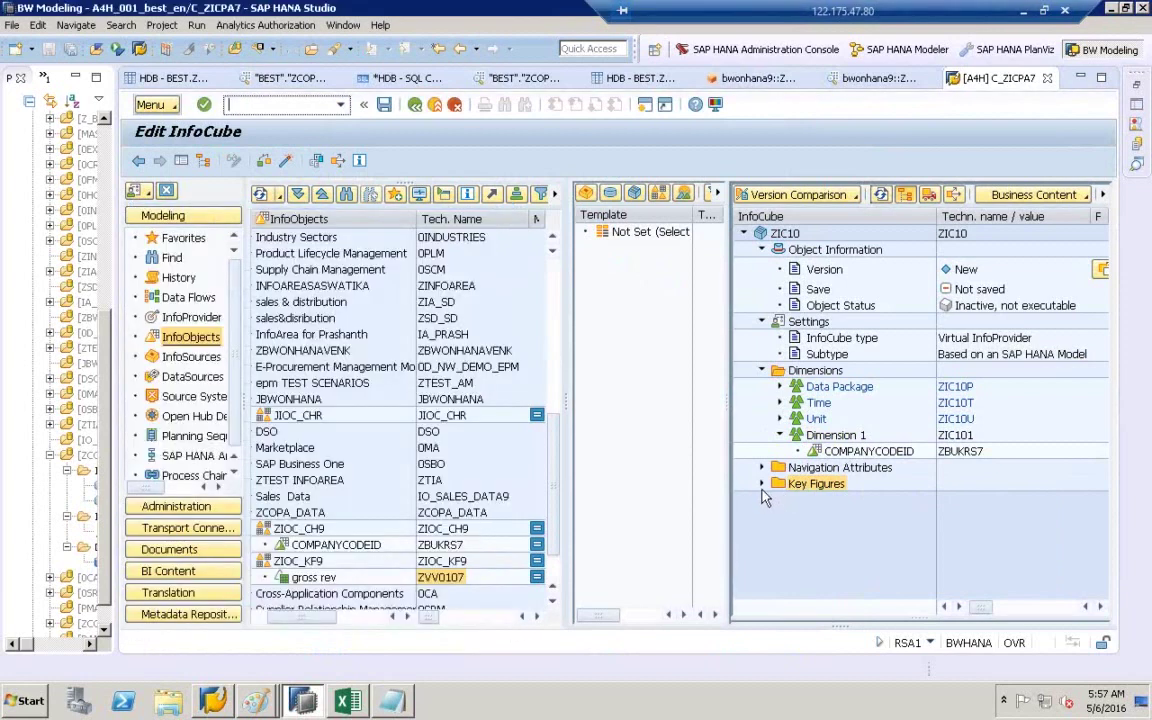
left_click(832, 501)
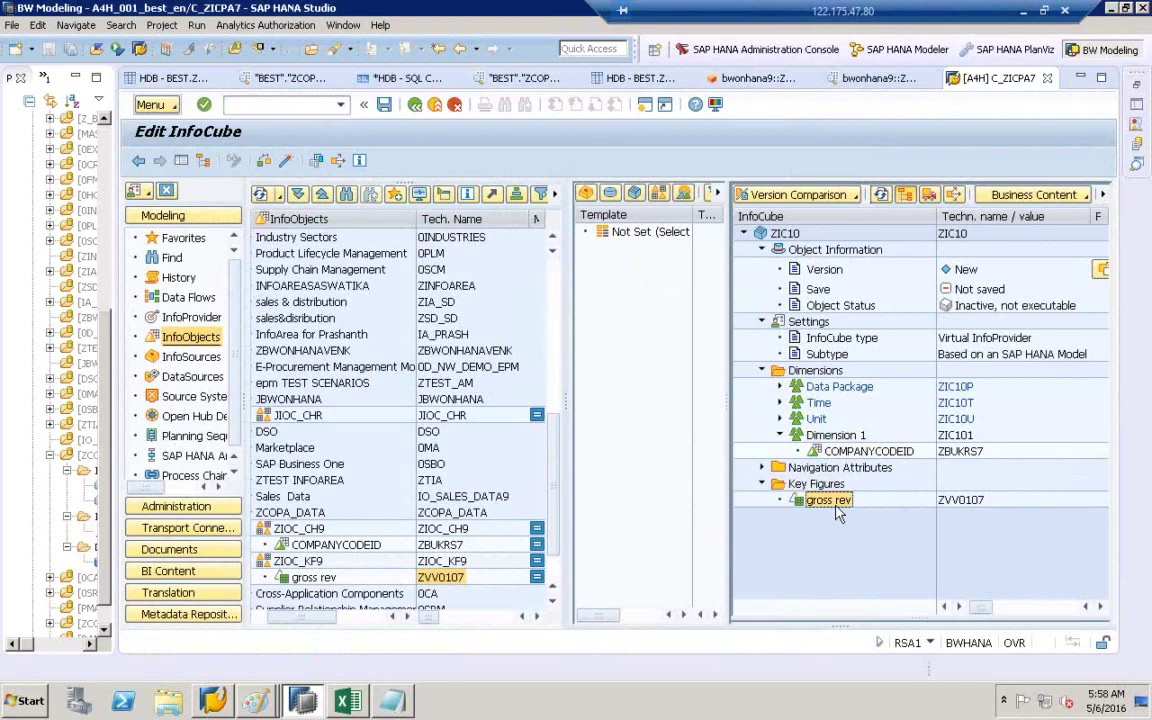
left_click(830, 452)
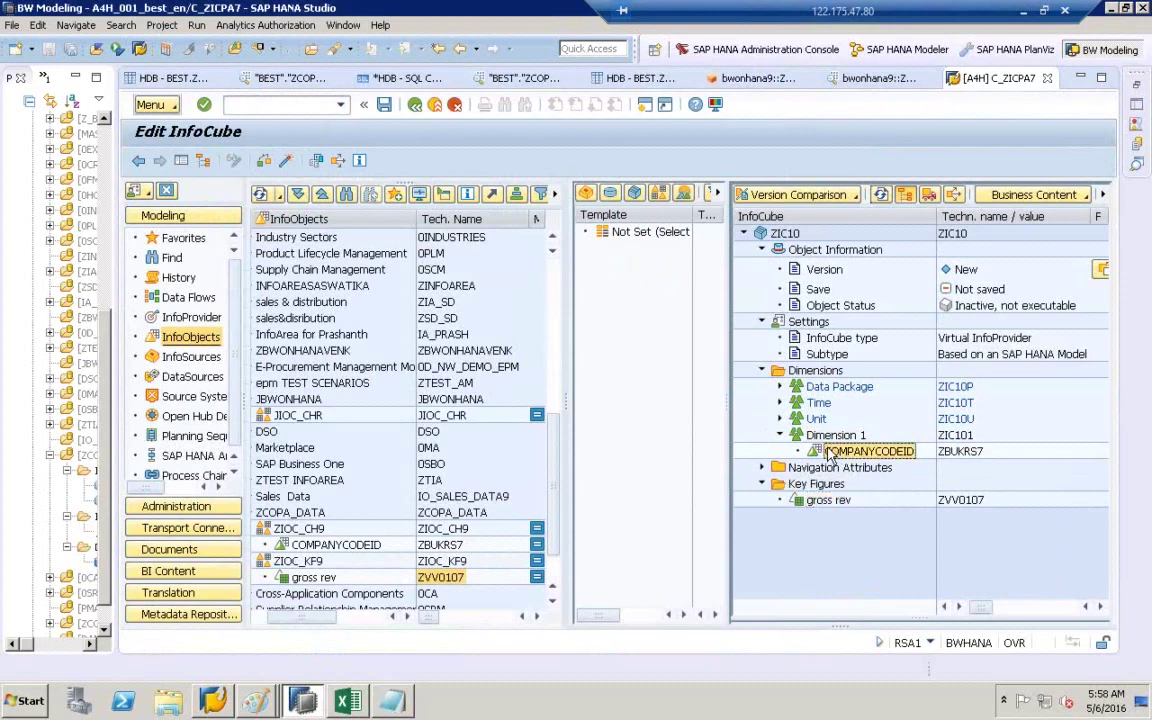
- Set COMPANYCODEID's Attribute Name (HANA) to BUKRS in its provider-specific properties
right_click(829, 455)
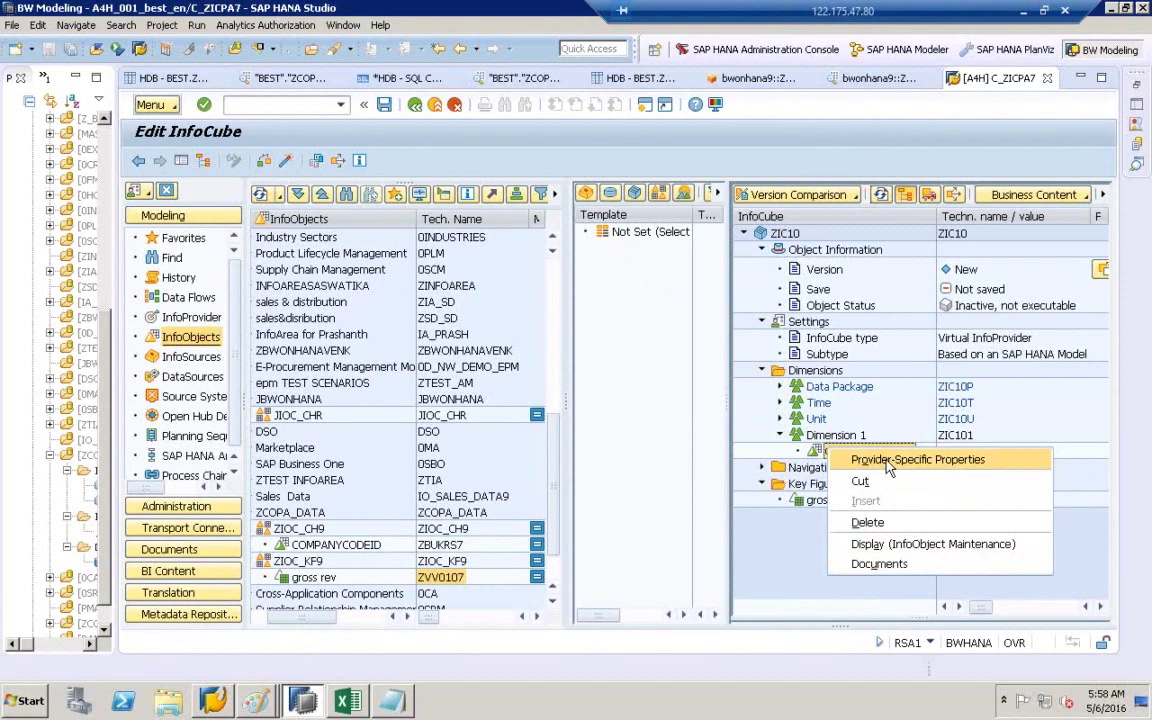
left_click(888, 462)
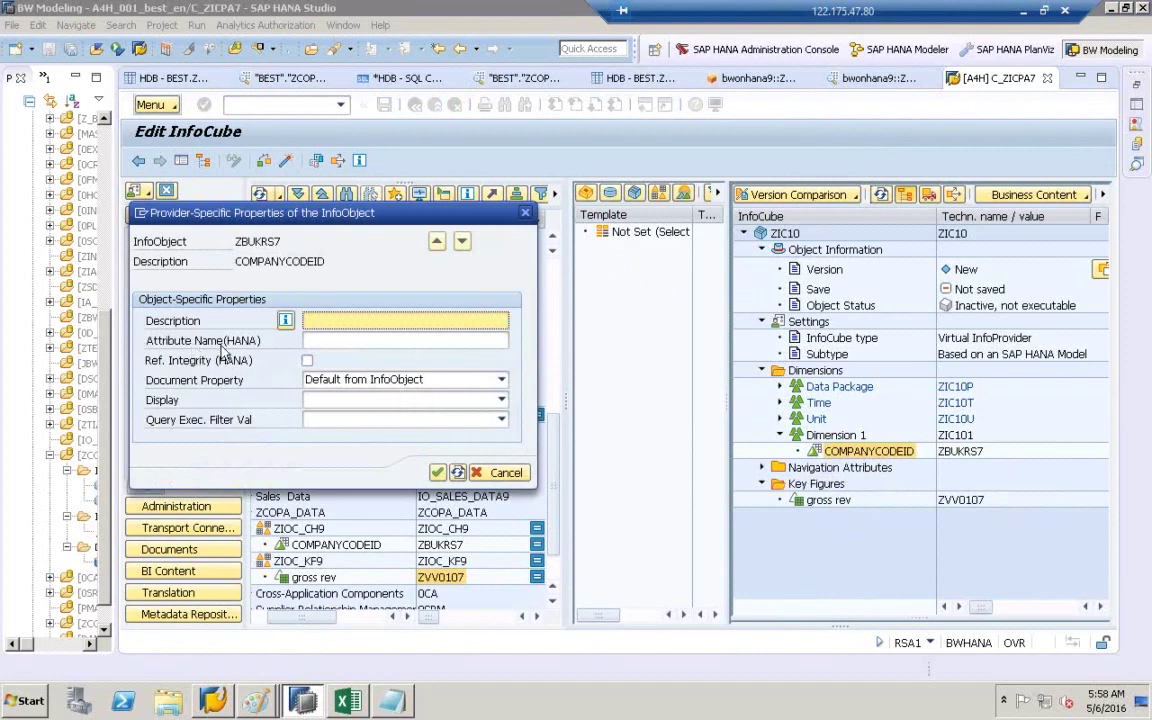
left_click(345, 341)
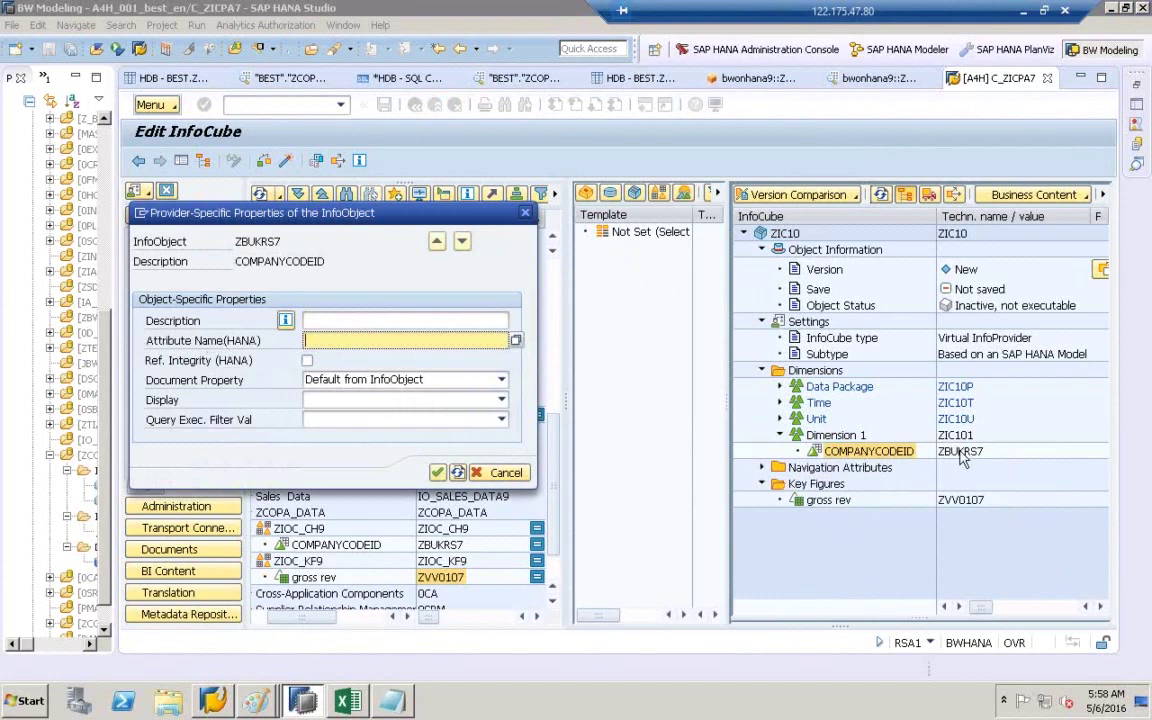
left_click(517, 342)
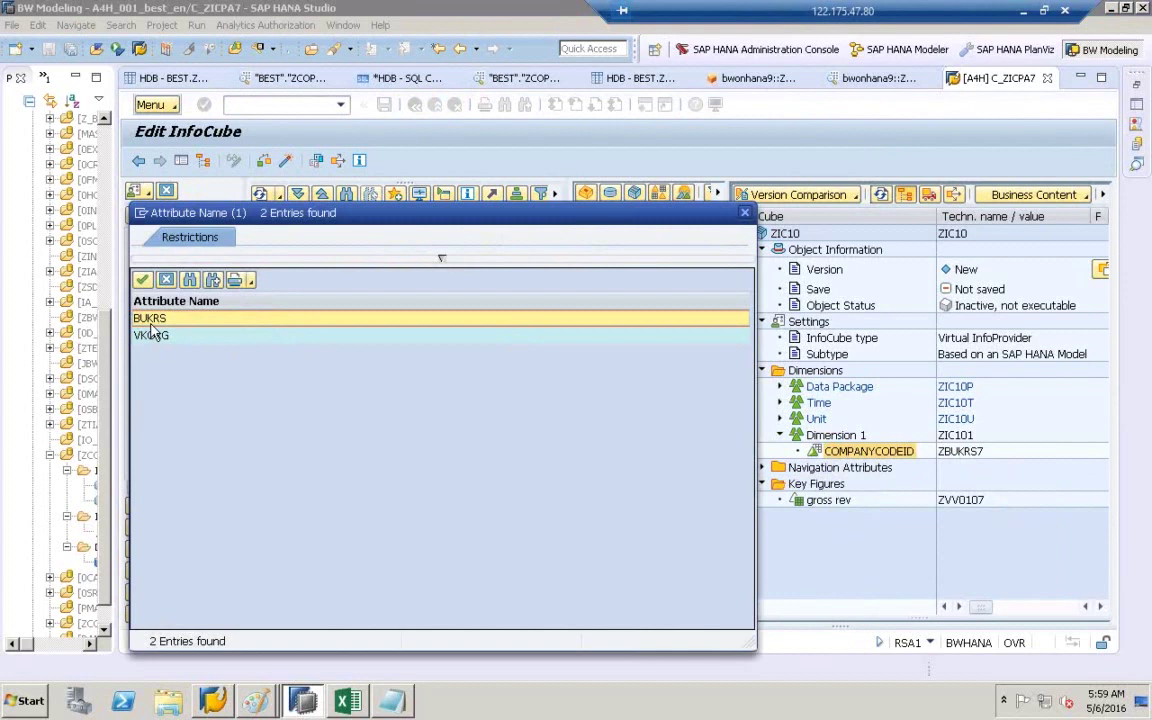
double_click(150, 320)
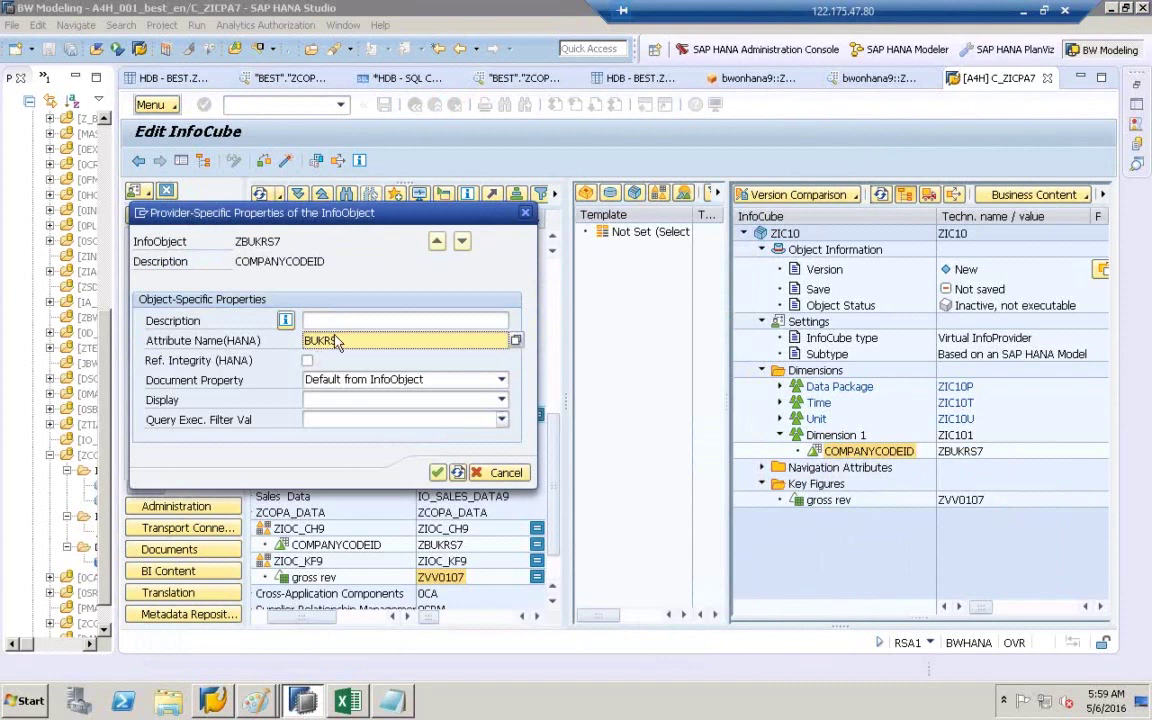
left_click(440, 472)
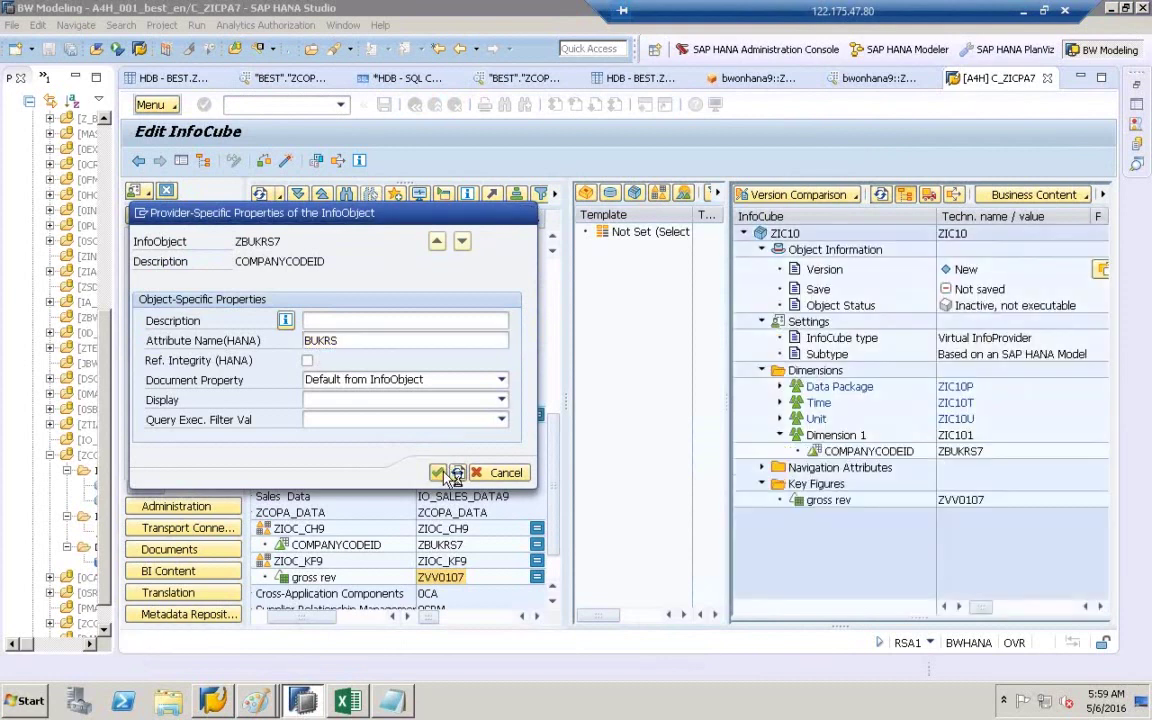
left_click(875, 455)
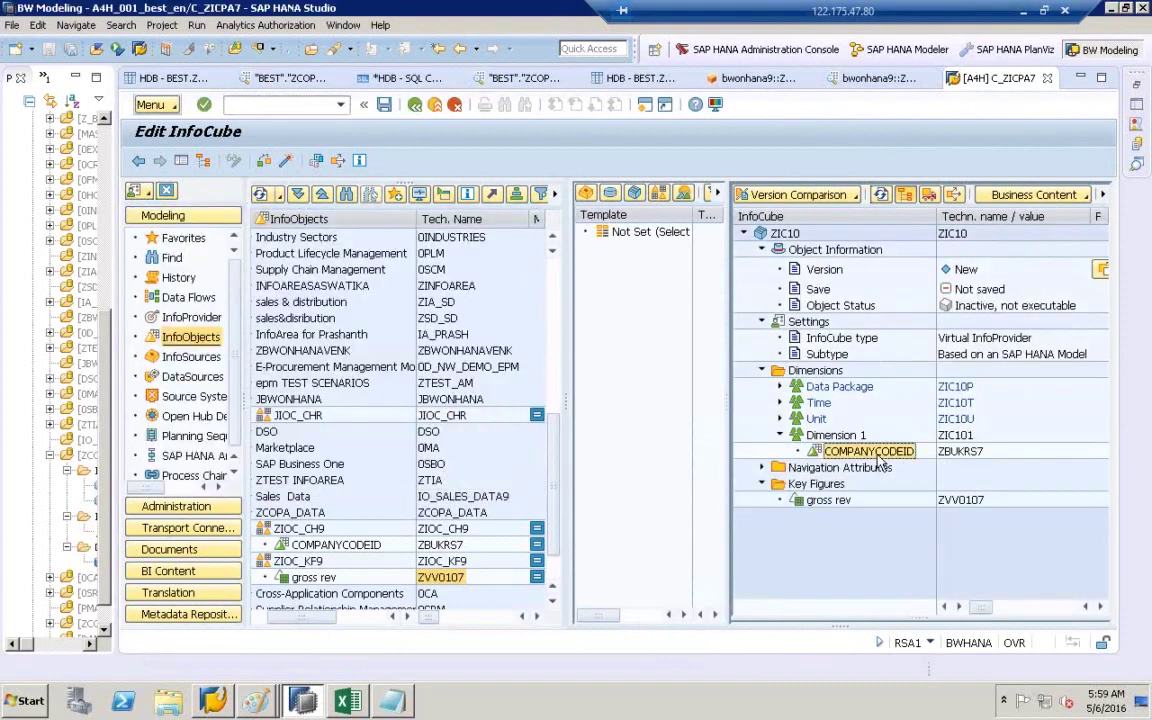
left_click(814, 505)
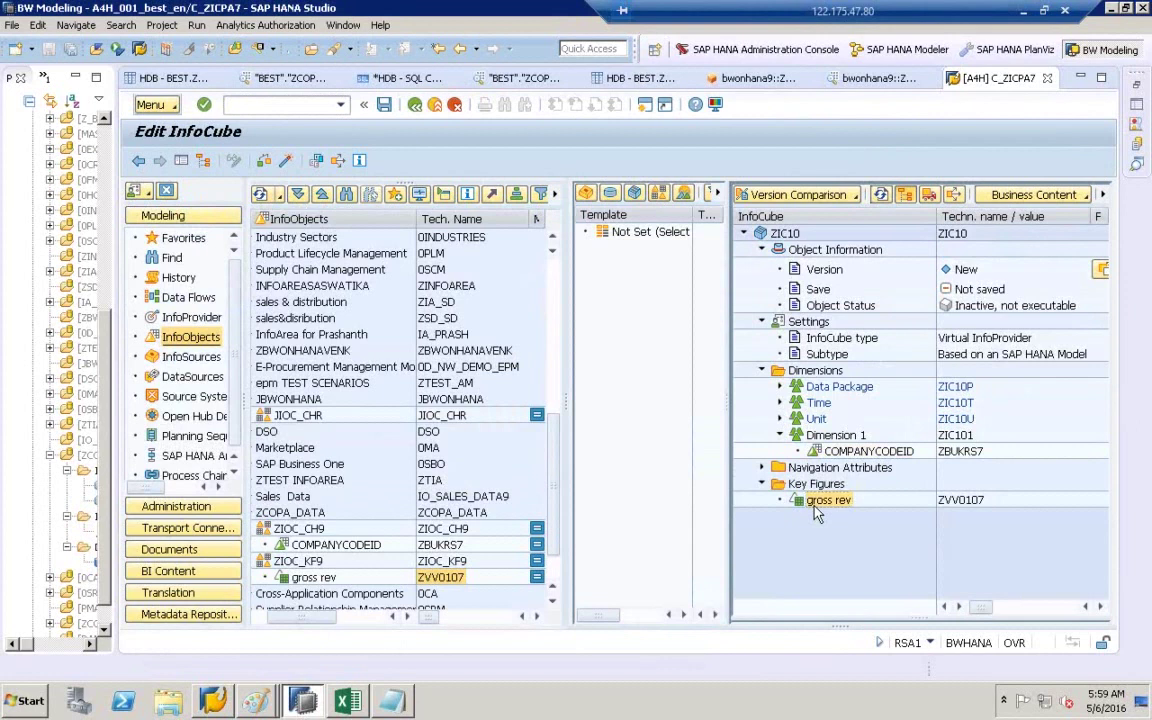
- Set gross rev's Attribute Name (HANA) to VV010 in its provider-specific properties
right_click(816, 508)
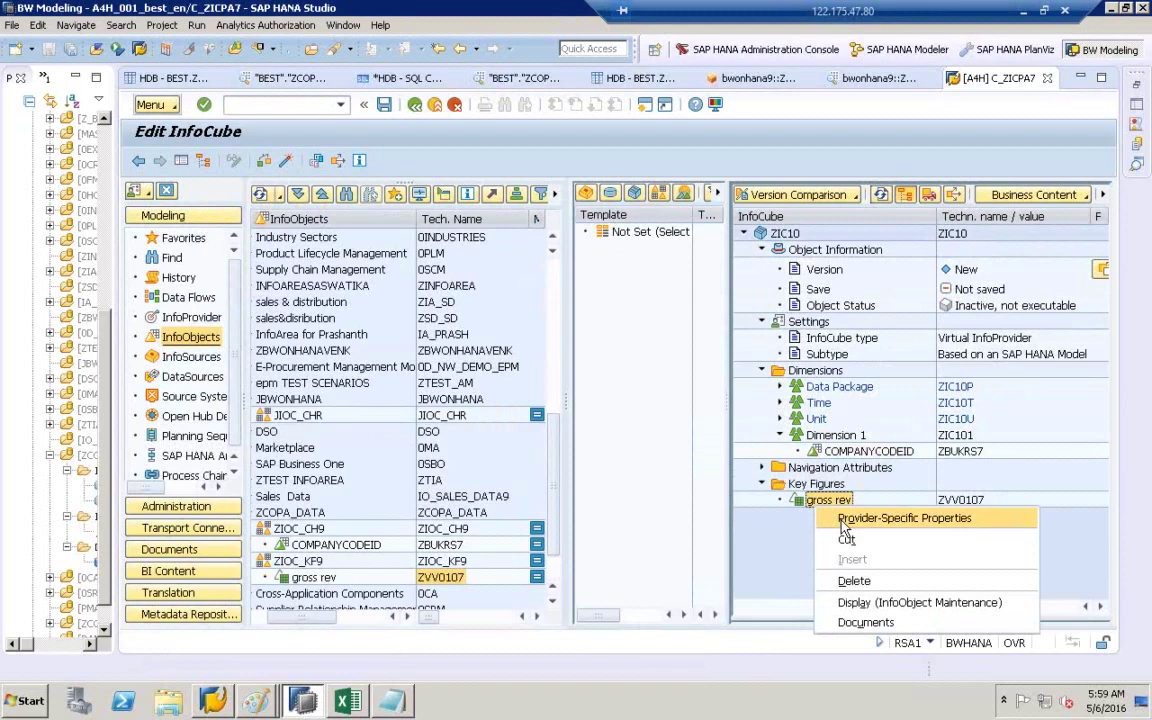
left_click(845, 522)
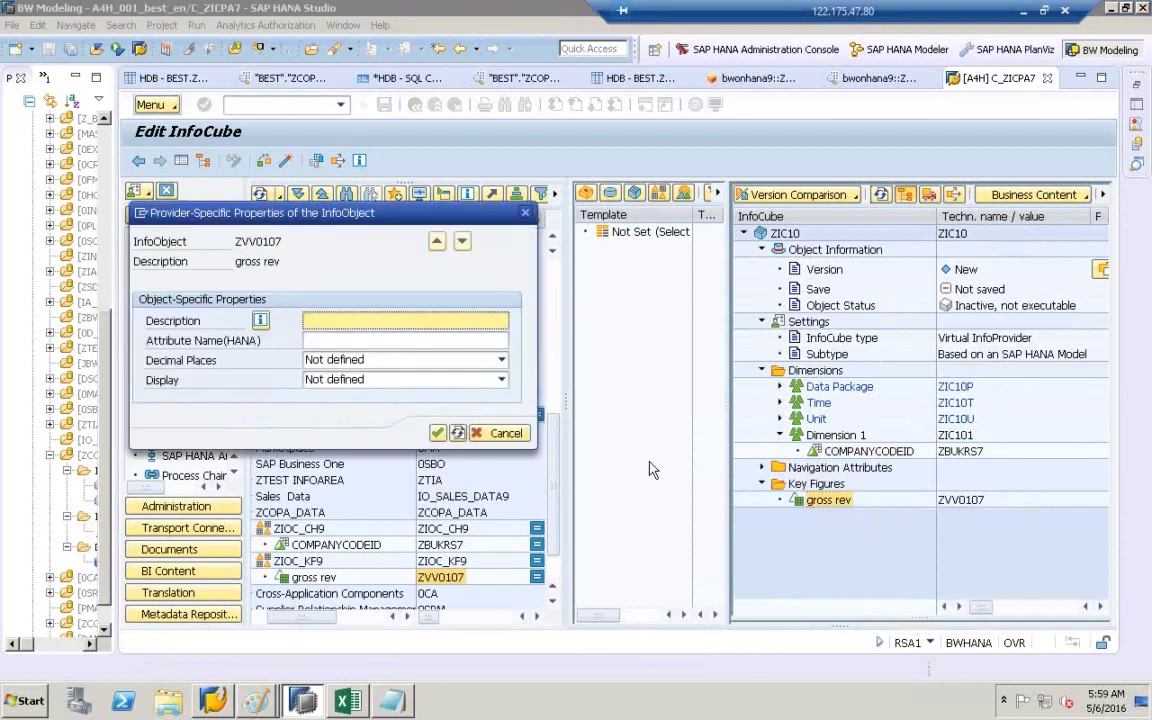
left_click(385, 338)
left_click(515, 342)
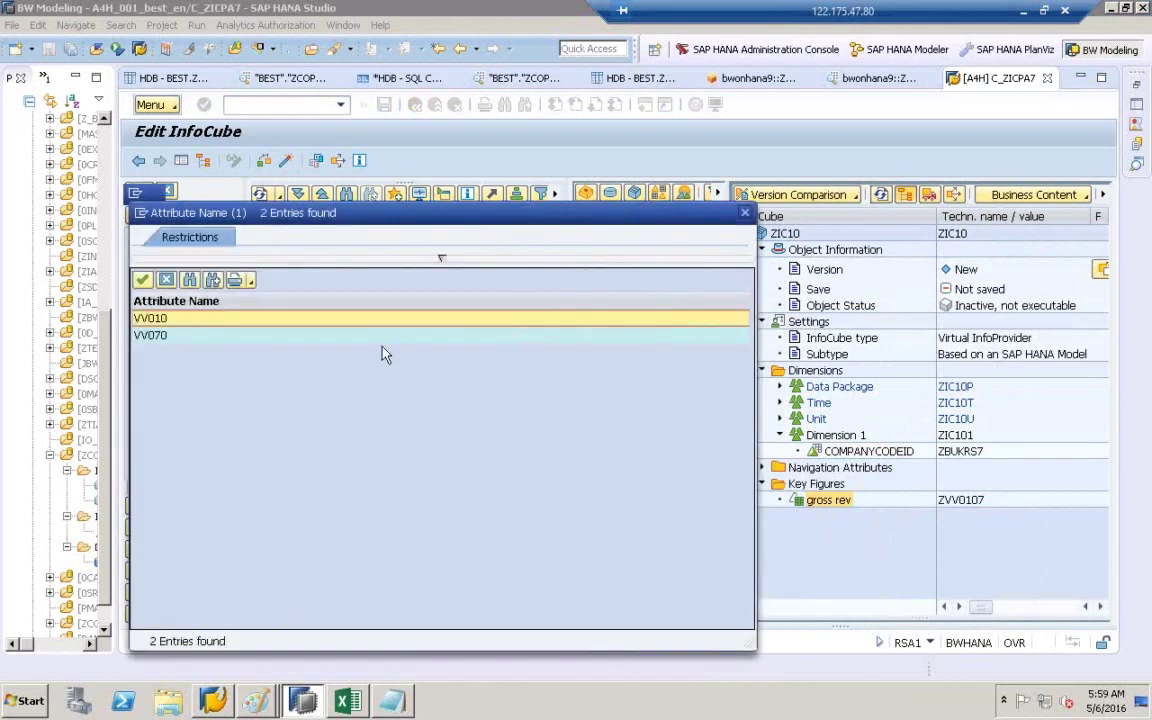
double_click(158, 320)
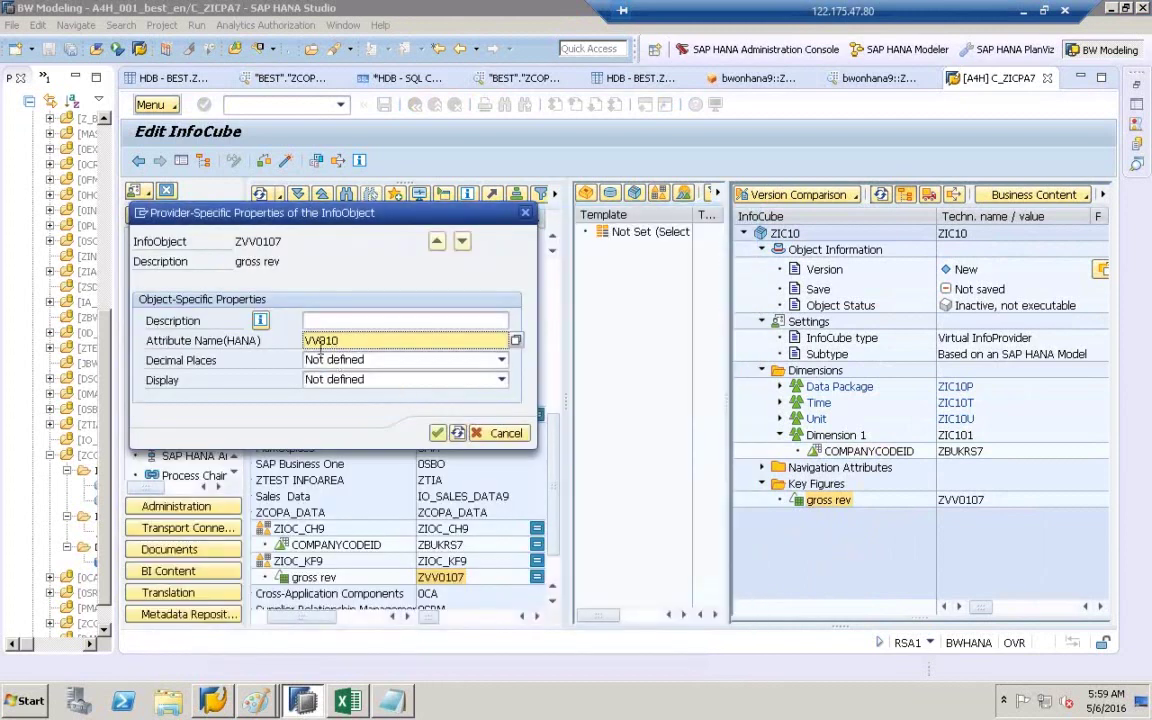
left_click(438, 433)
left_click(886, 455)
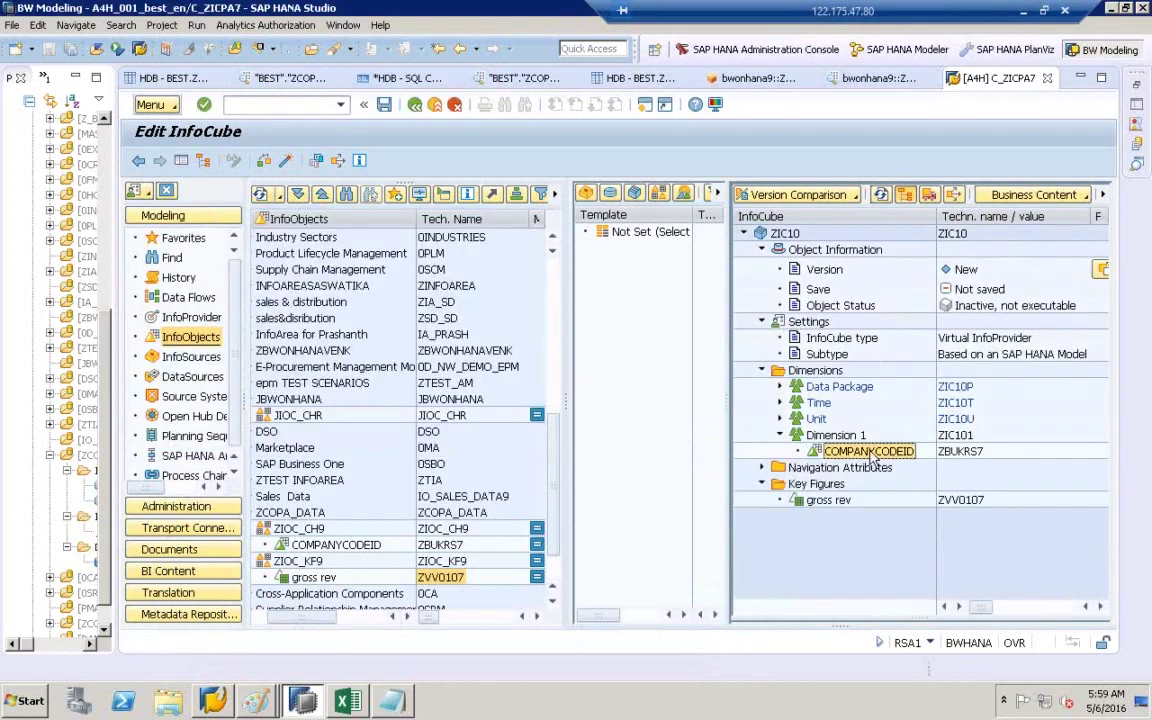
left_click(838, 501)
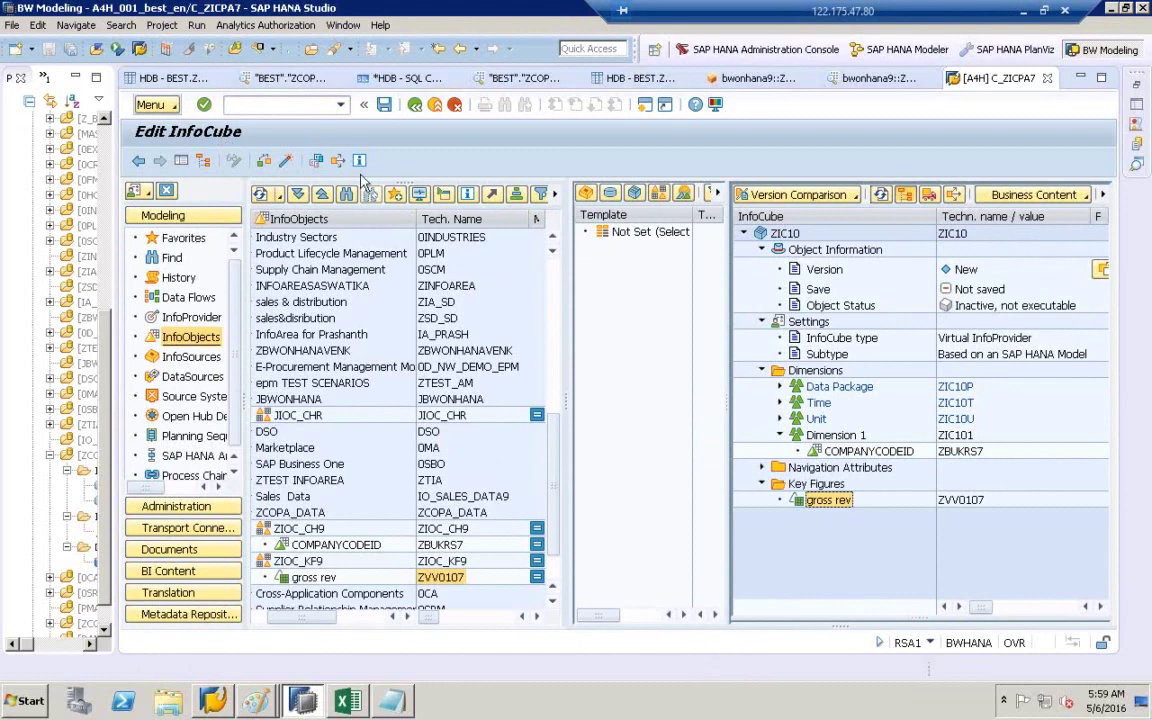
- Activate ZIC10, accepting the decimal-places warning and confirming Still activate
left_click(286, 163)
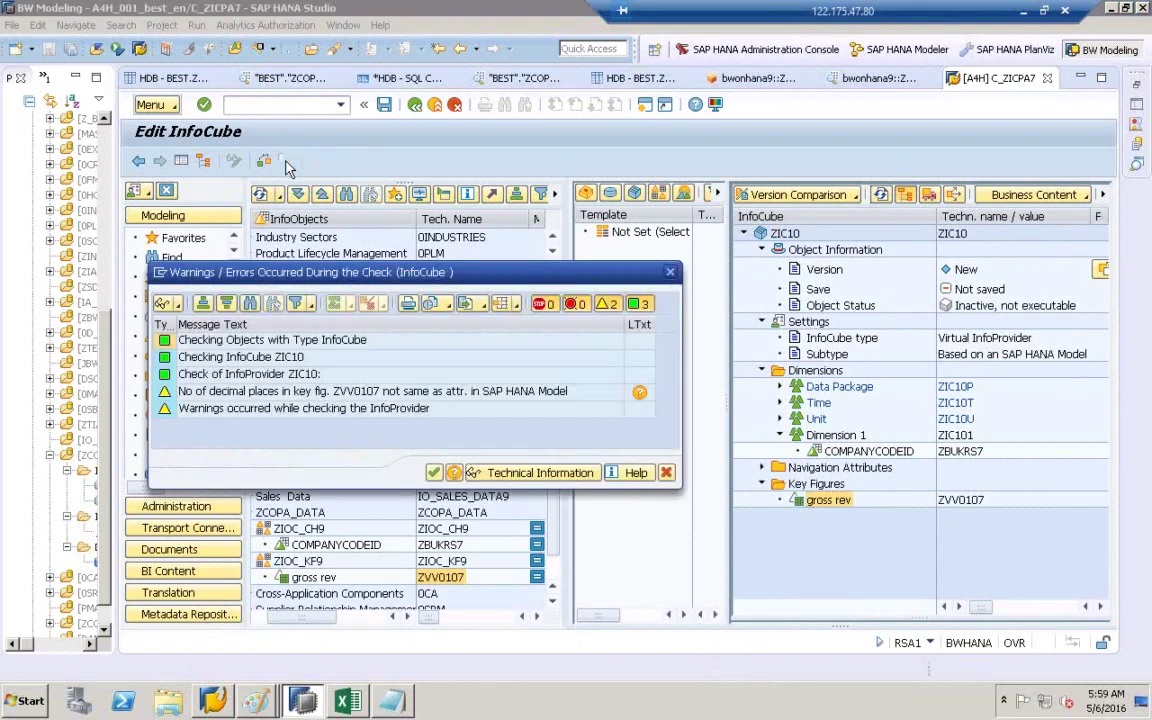
left_click(433, 472)
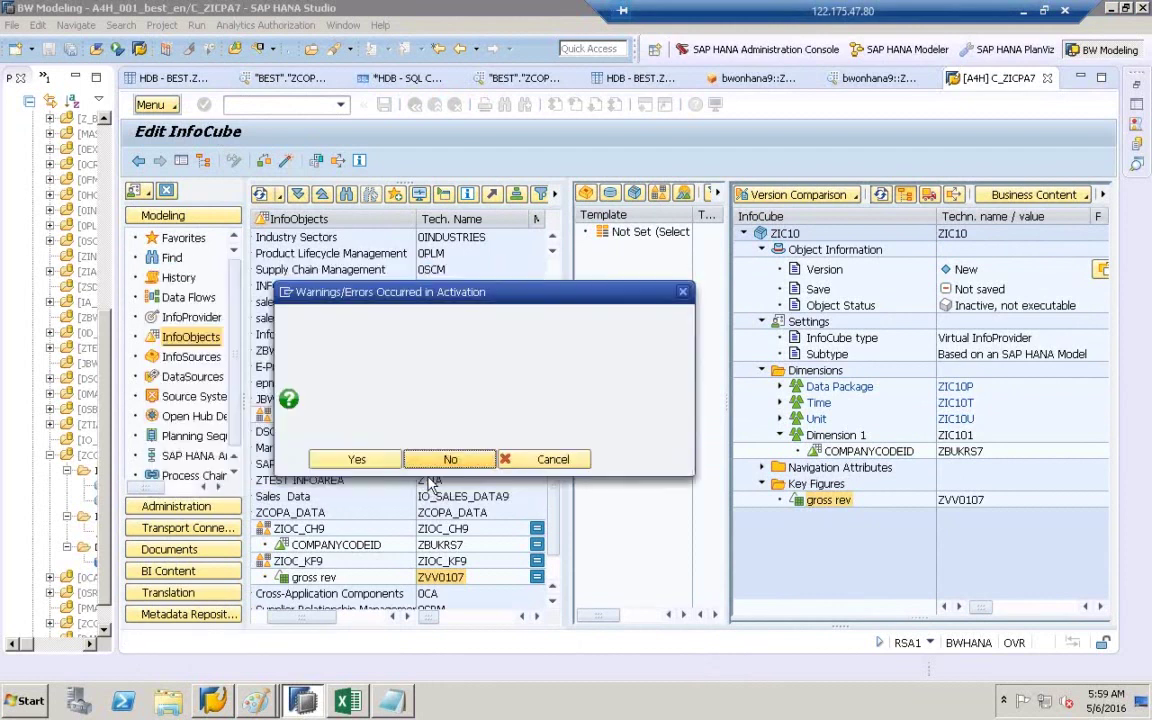
left_click(375, 466)
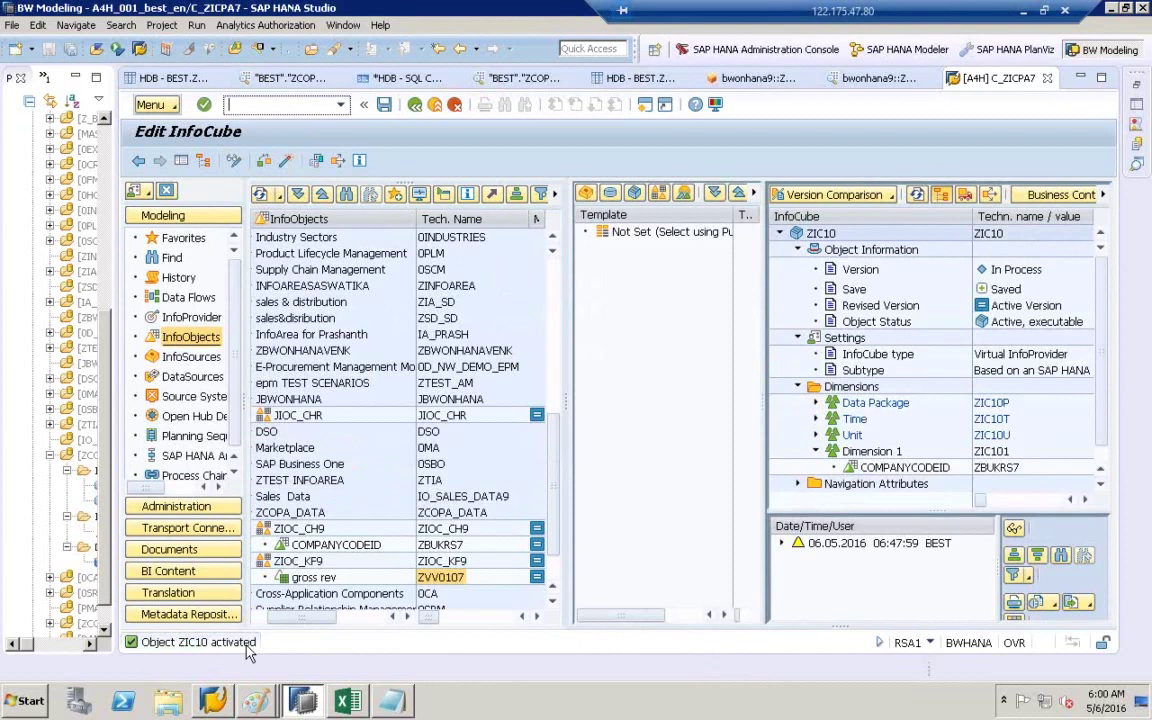
- Browse InfoProviders to locate ZIC10, then bring the Paint diagram forward
left_click(186, 316)
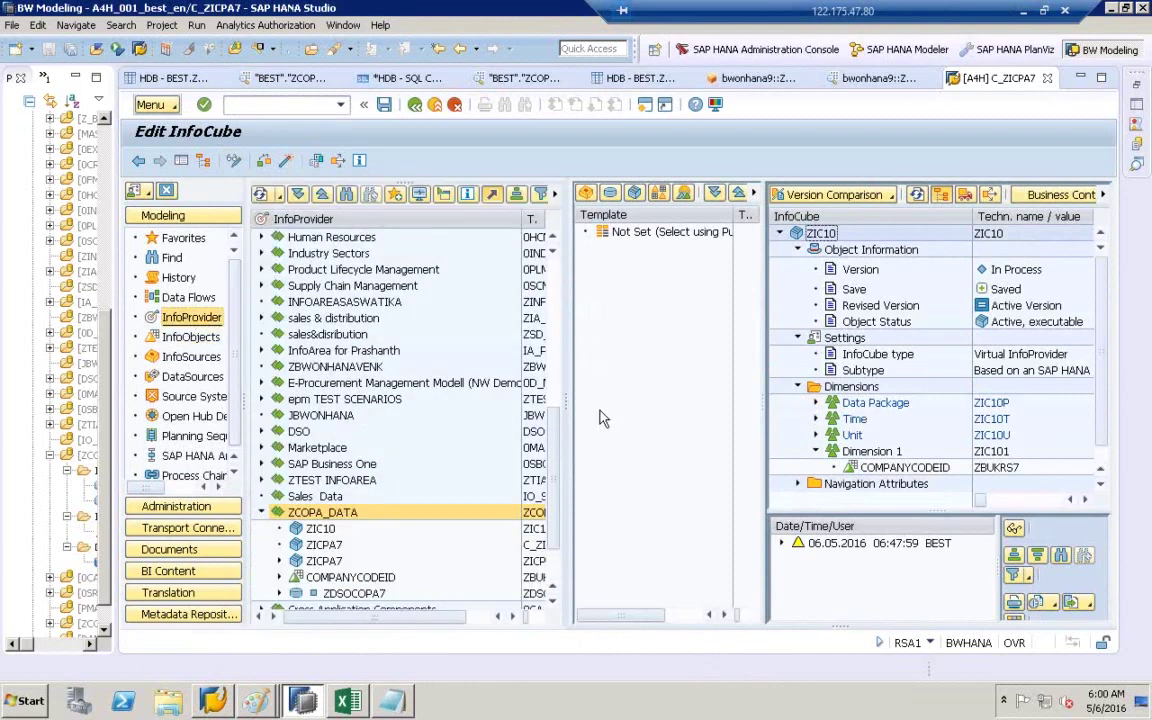
left_click(995, 237)
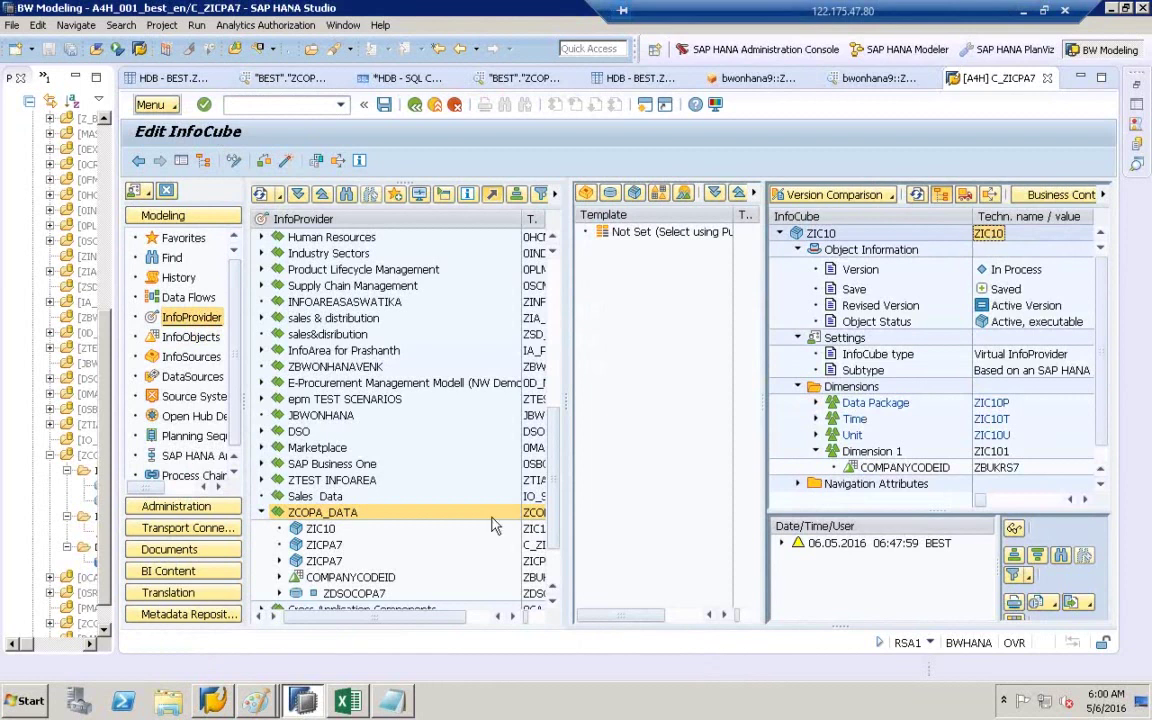
mouse_move(255, 698)
left_click(256, 662)
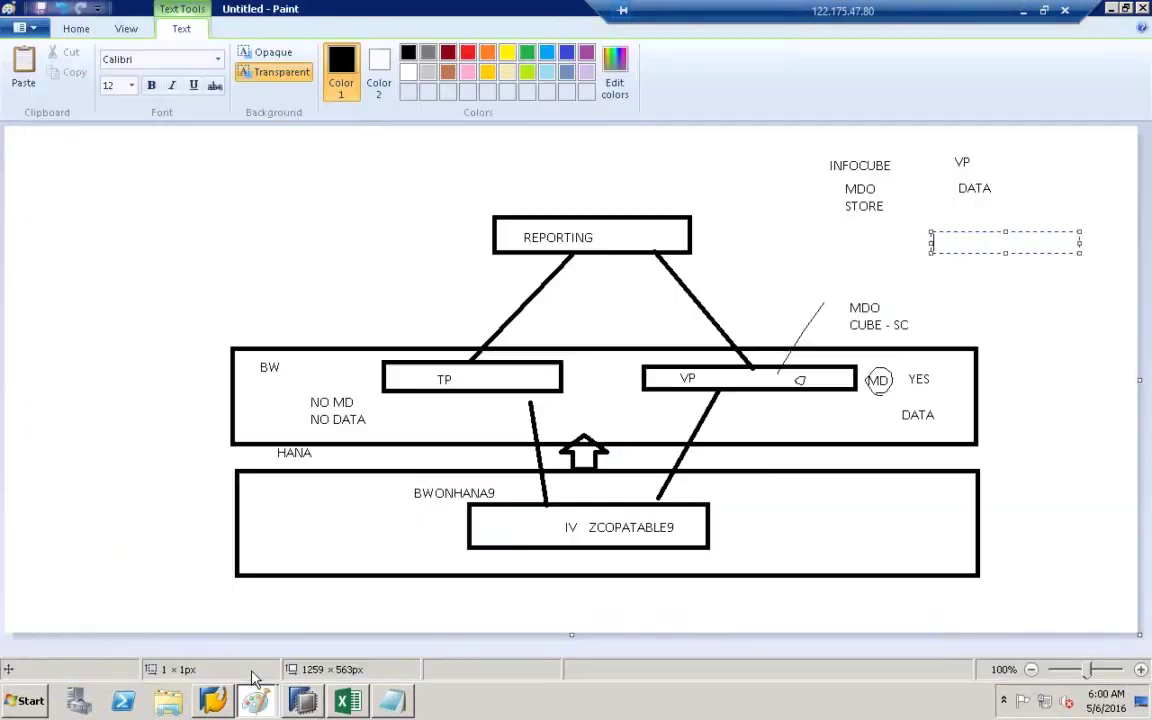
- Label the VP box in the Paint diagram with ZIC10
left_click(712, 377)
left_click(712, 378)
type("ZIC10")
left_click(812, 249)
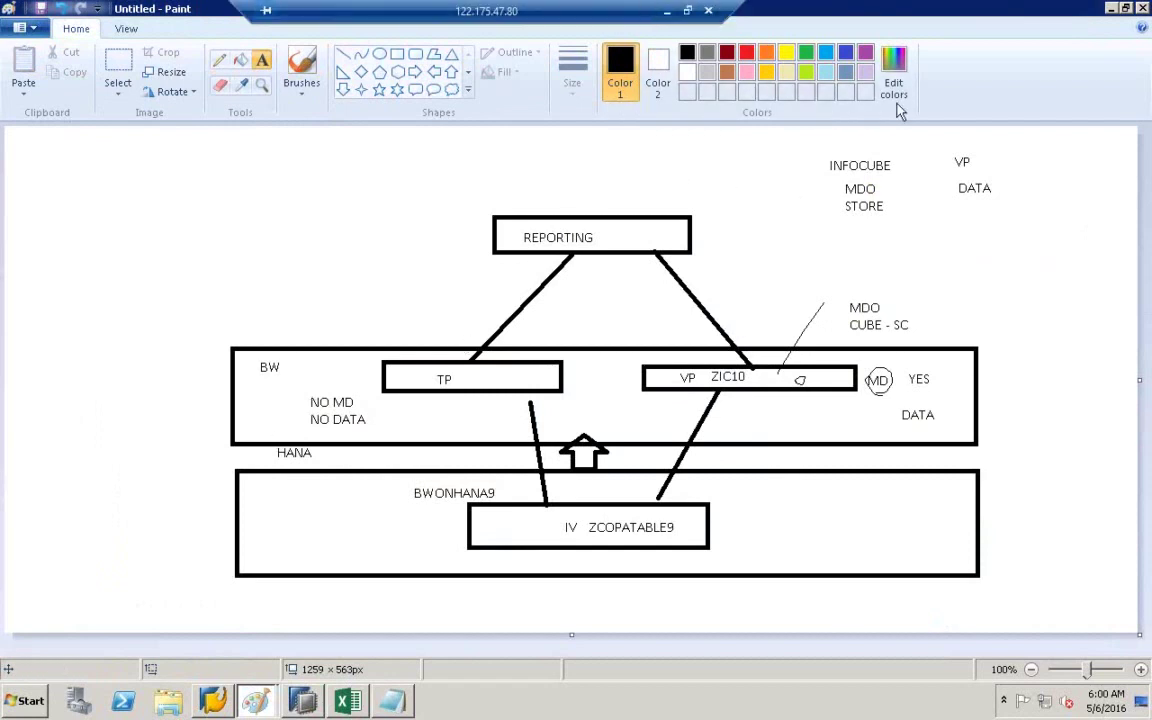
left_click(8, 540)
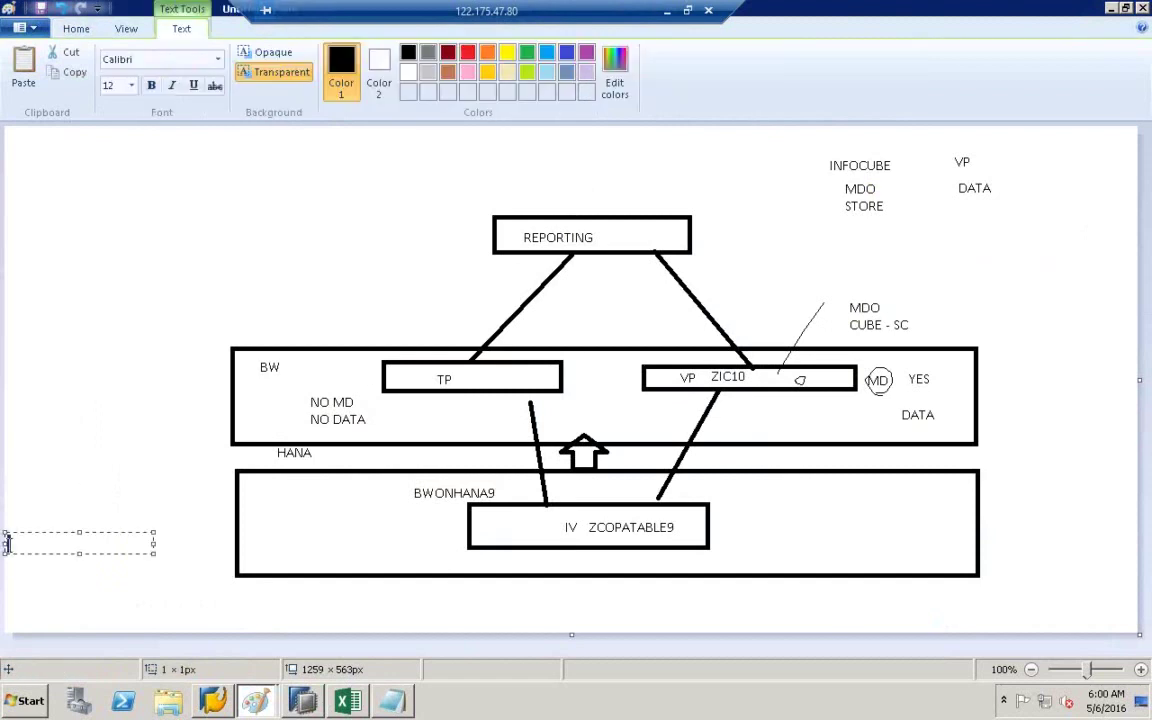
left_click(90, 408)
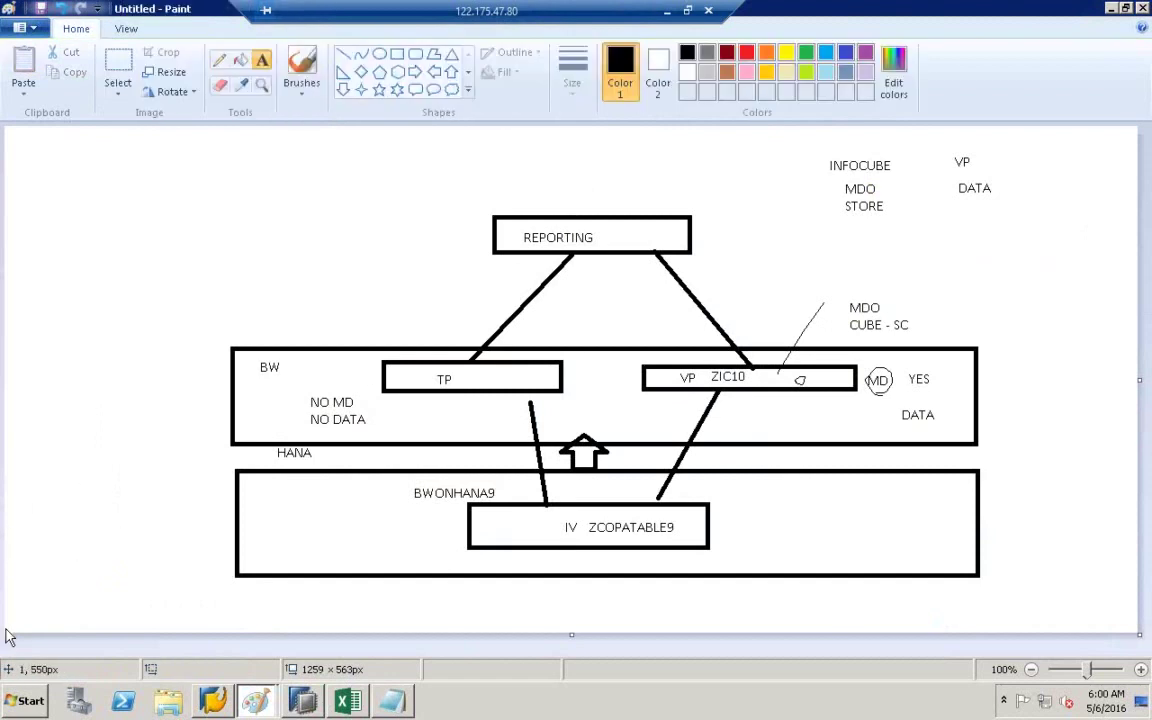
- Launch Query Designer from Start > All Programs > Business Explorer
left_click(20, 703)
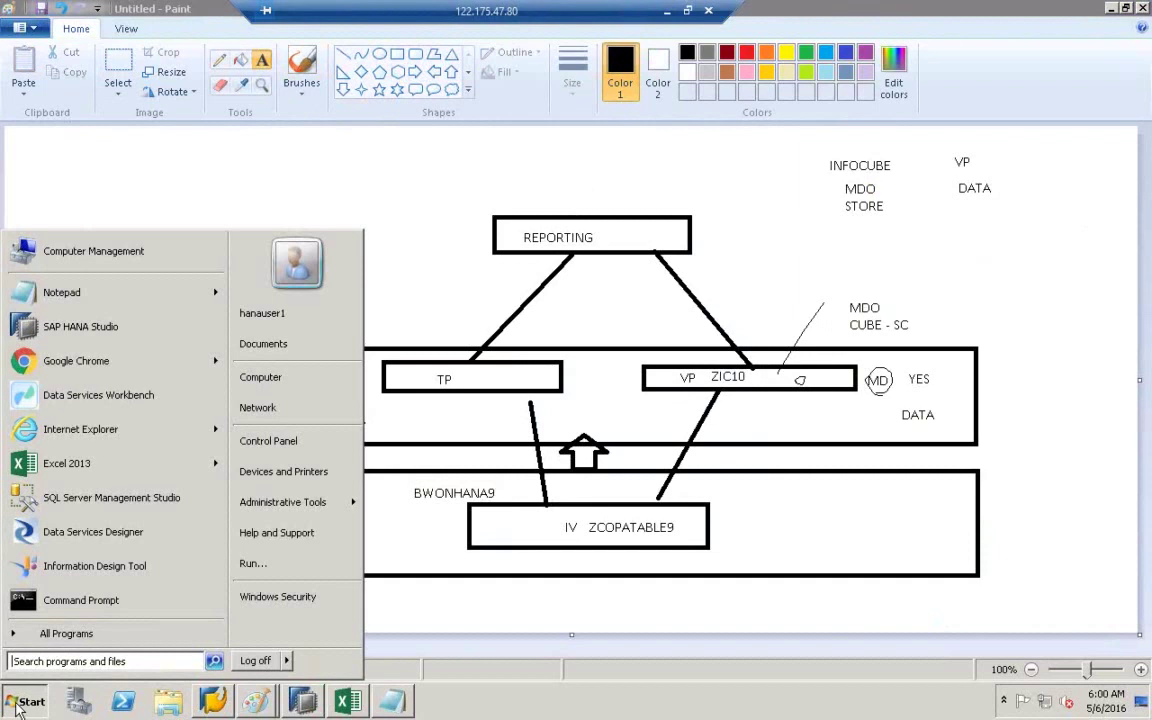
left_click(55, 633)
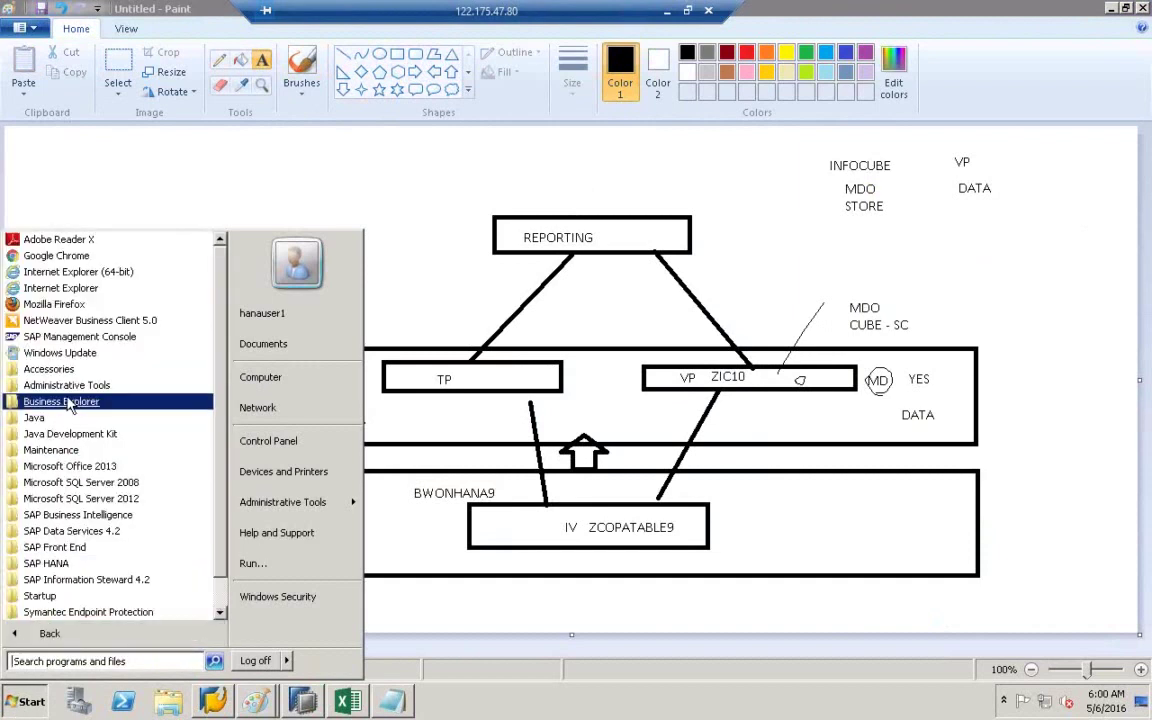
left_click(60, 405)
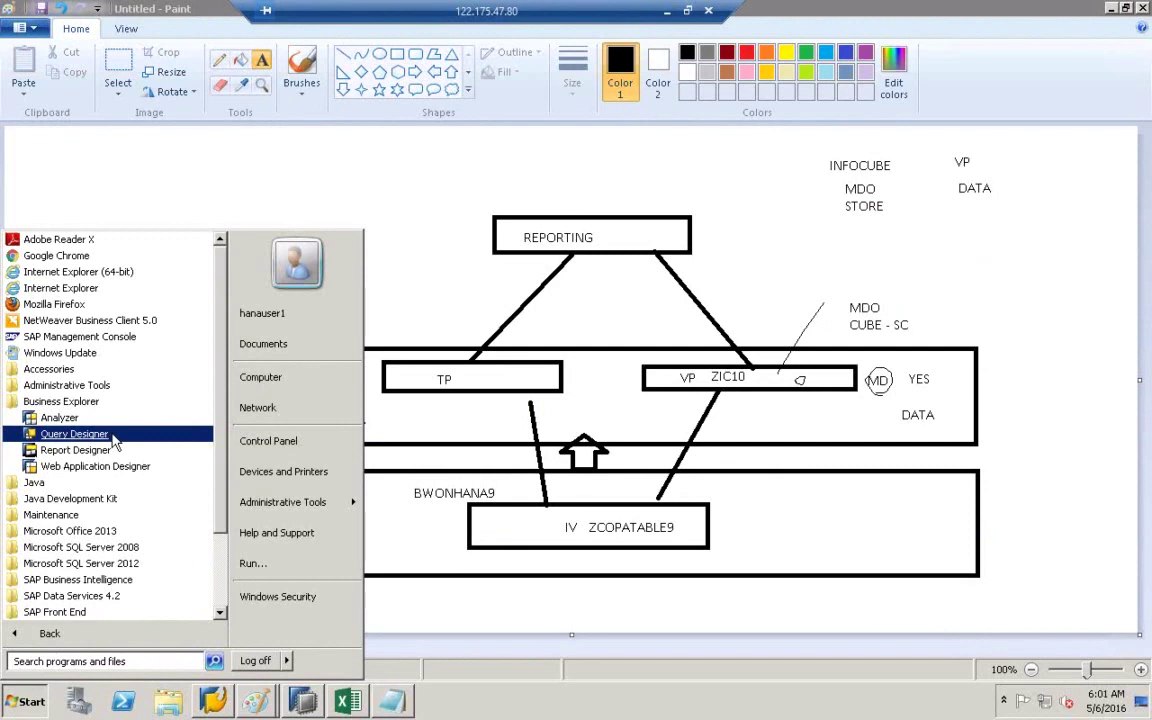
left_click(113, 439)
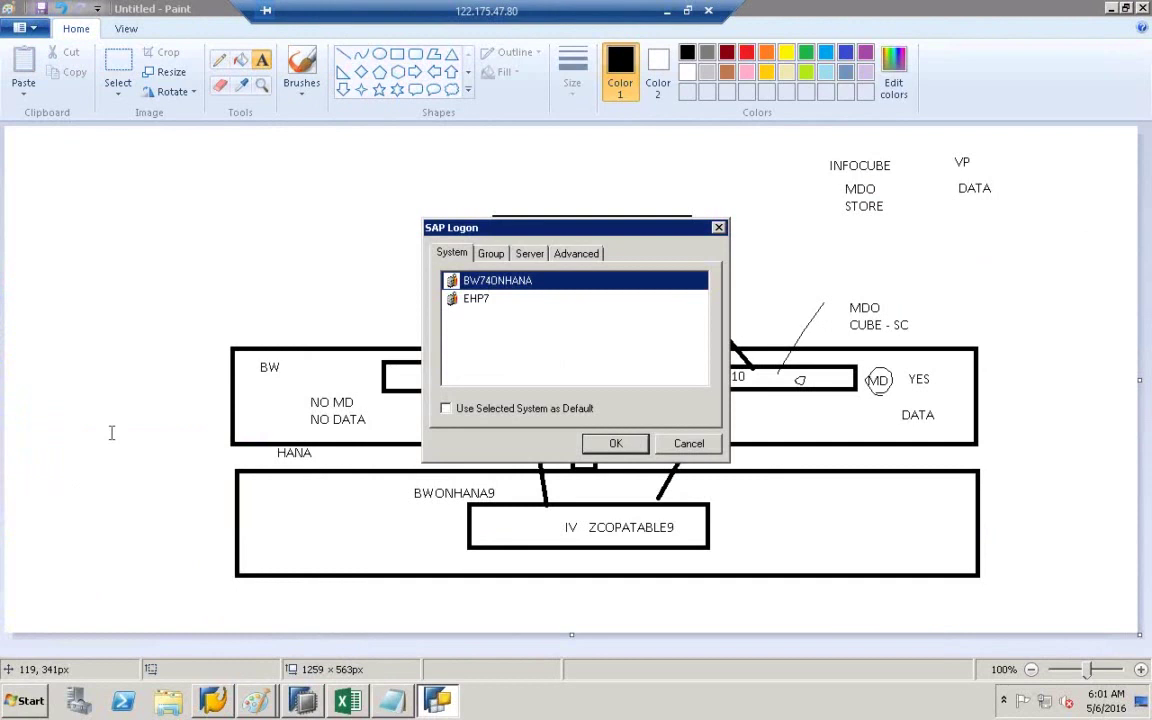
- Log on to system BW74ONHANA with the account password
double_click(484, 282)
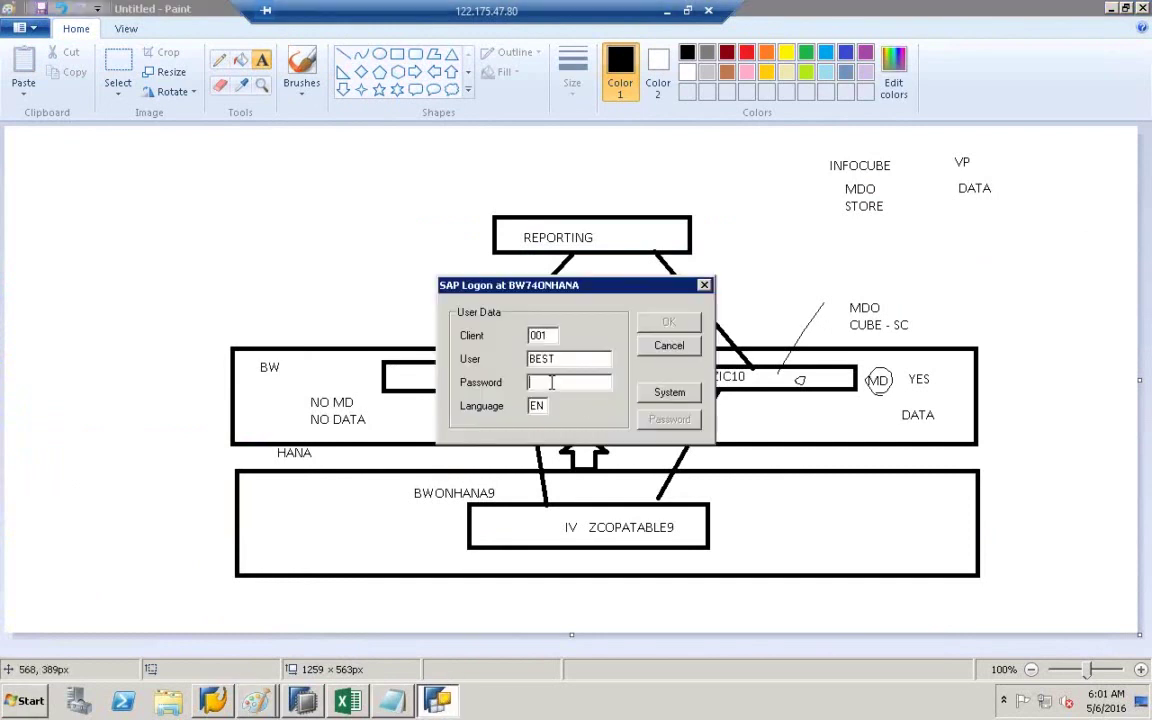
type("**")
key("Return")
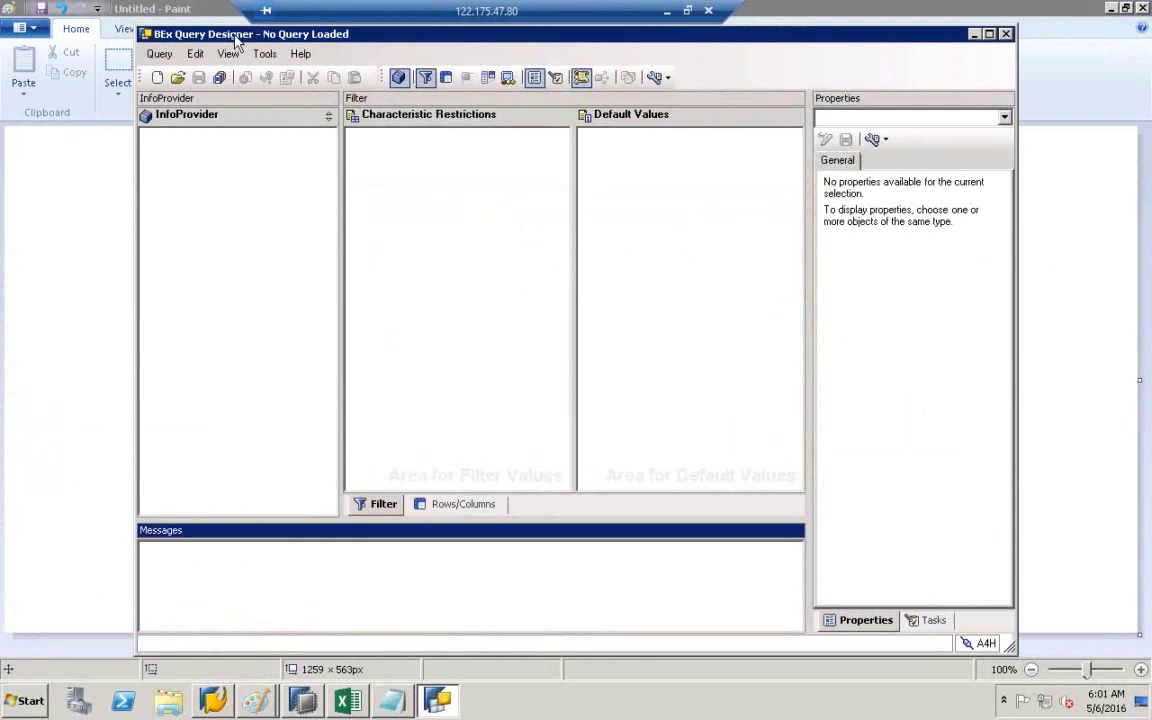
- Create a new query on the ZIC10 VirtualProvider, found by searching its technical name
left_click(158, 79)
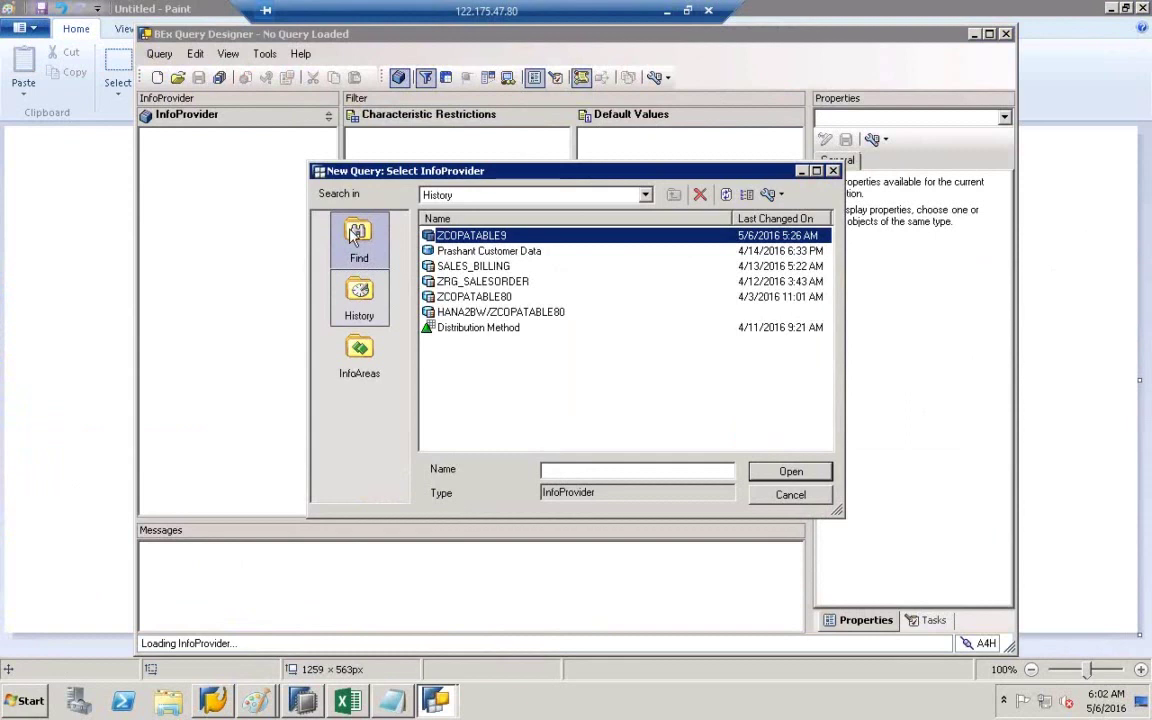
left_click(325, 225)
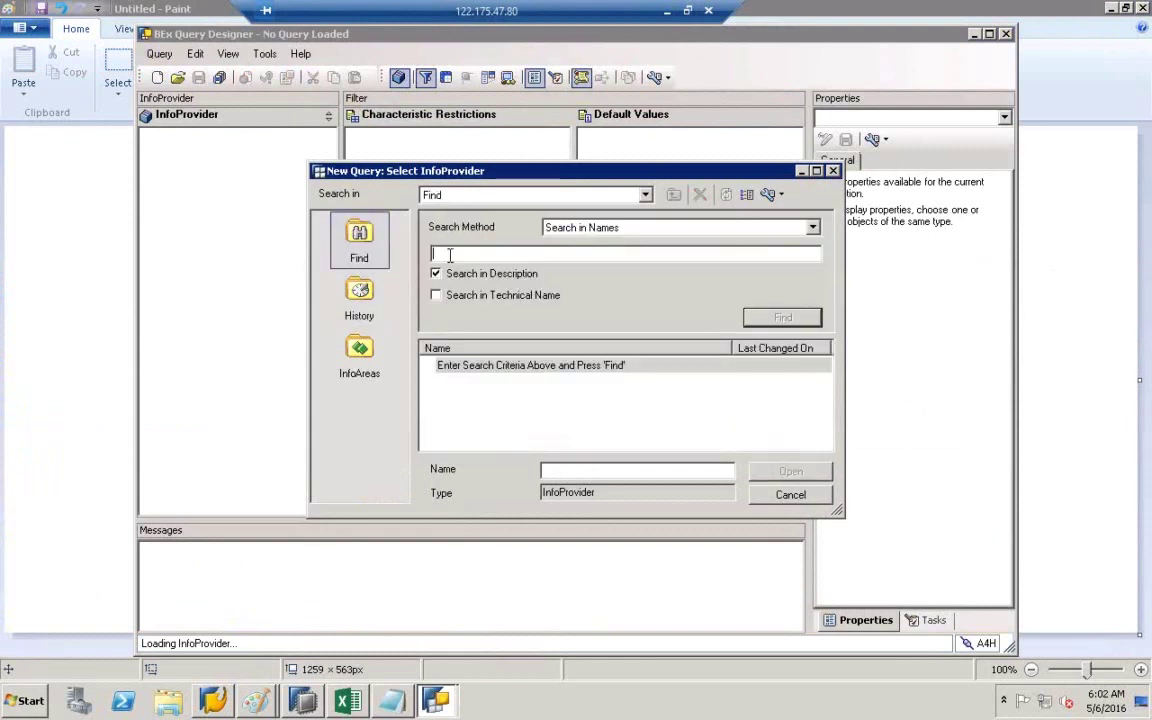
type("ZIC10")
left_click(438, 298)
left_click(766, 318)
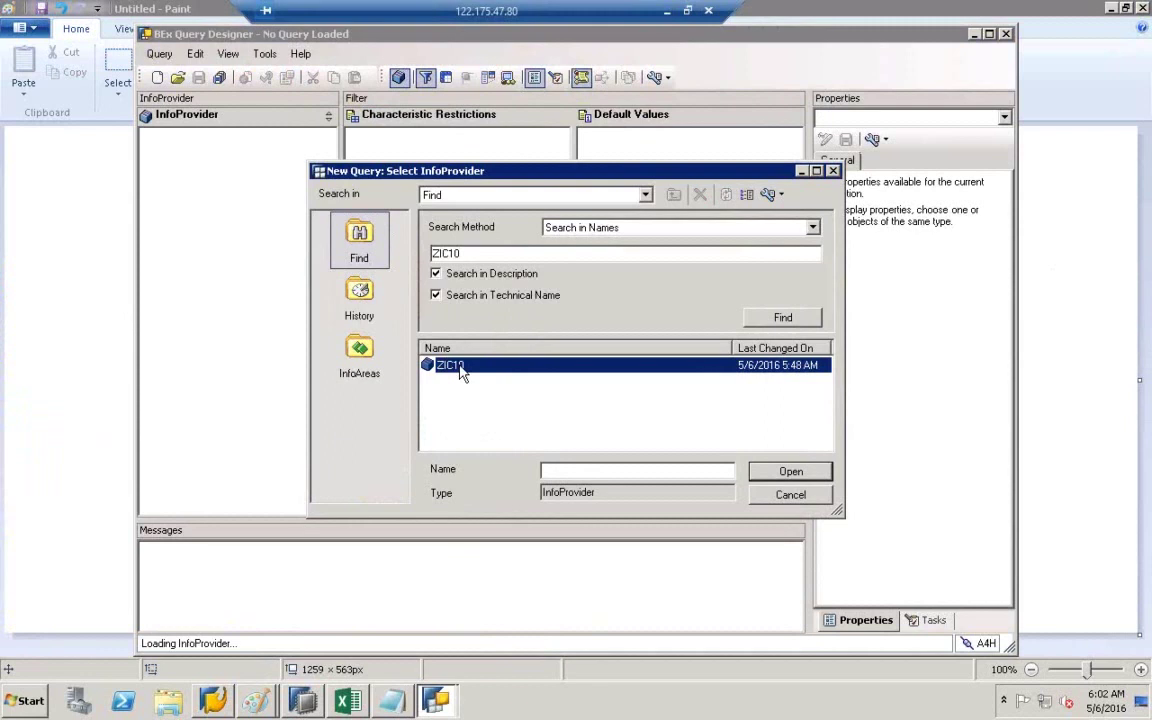
double_click(461, 370)
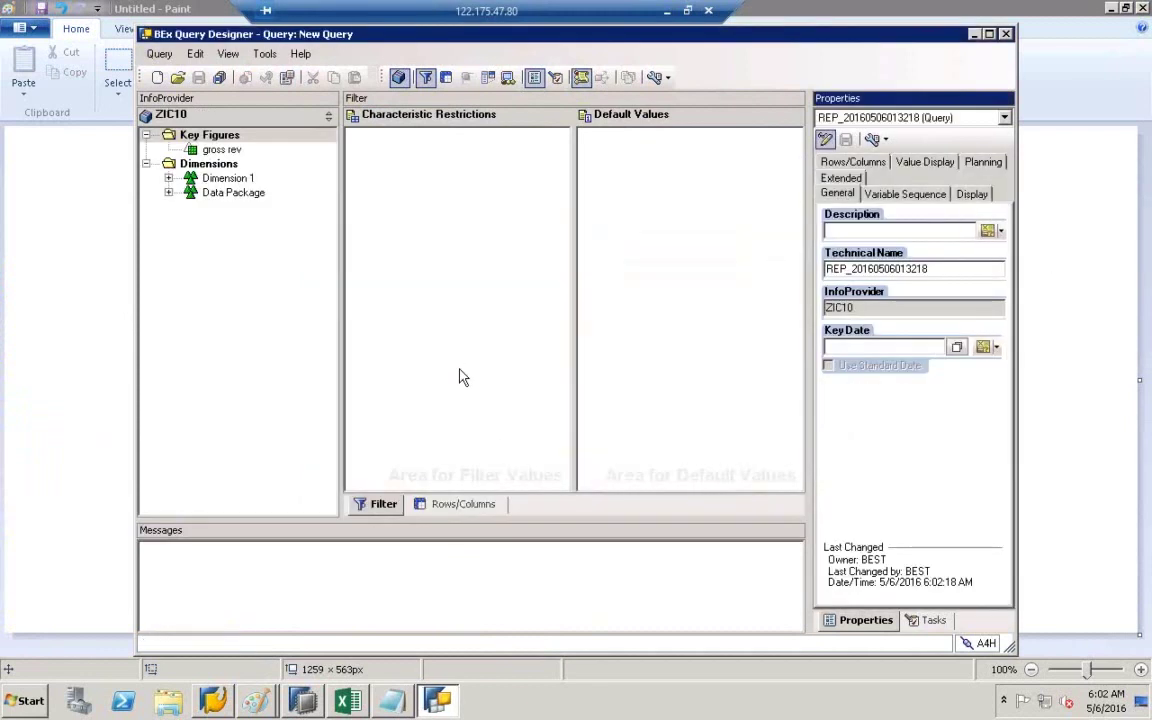
- Put COMPANYCODEID from Dimension 1 into Rows and the gross rev key figure into Columns
left_click(458, 507)
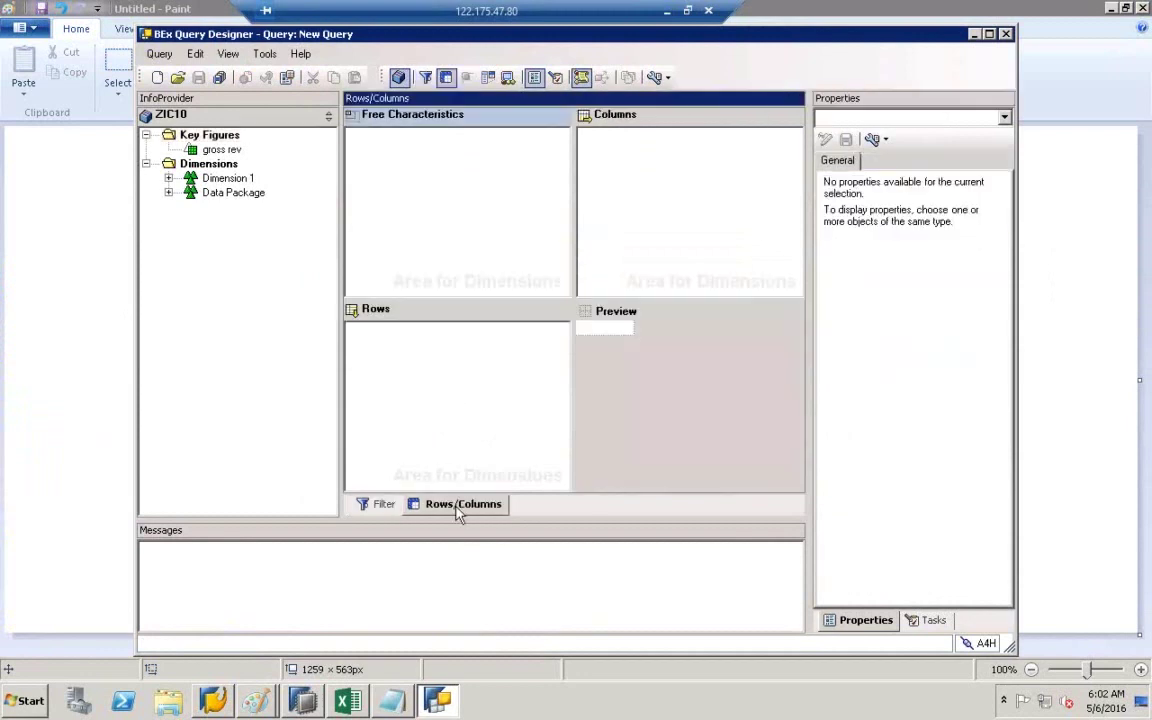
left_click(169, 178)
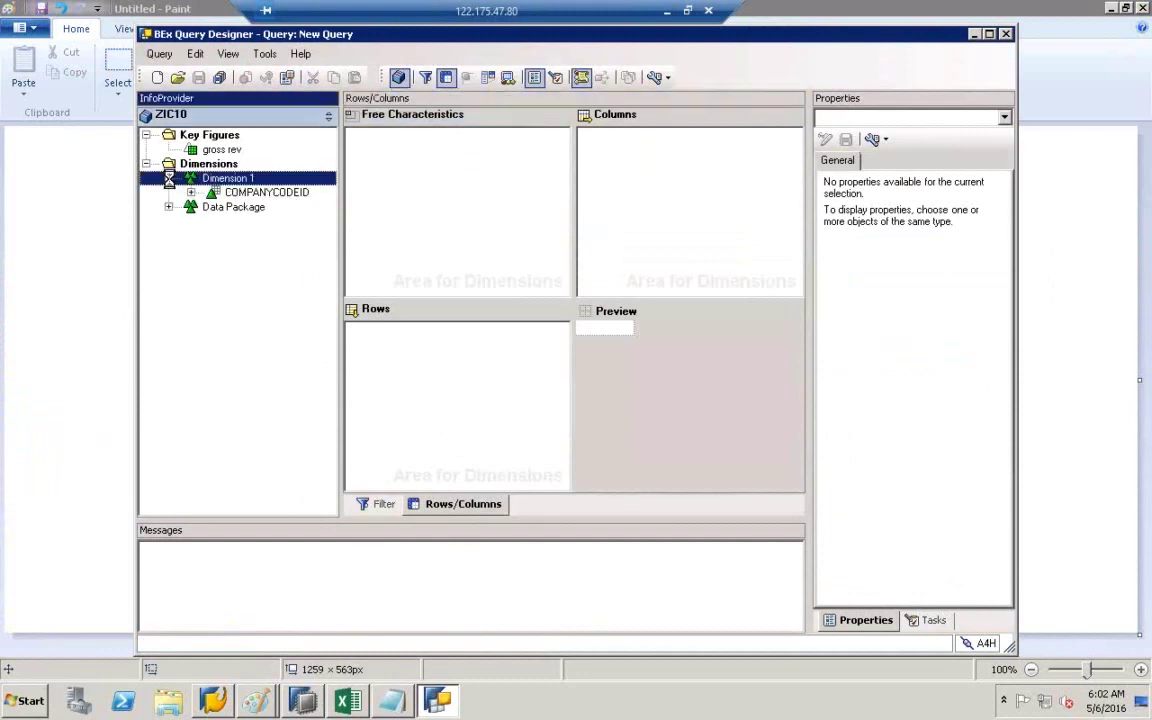
left_click(230, 192)
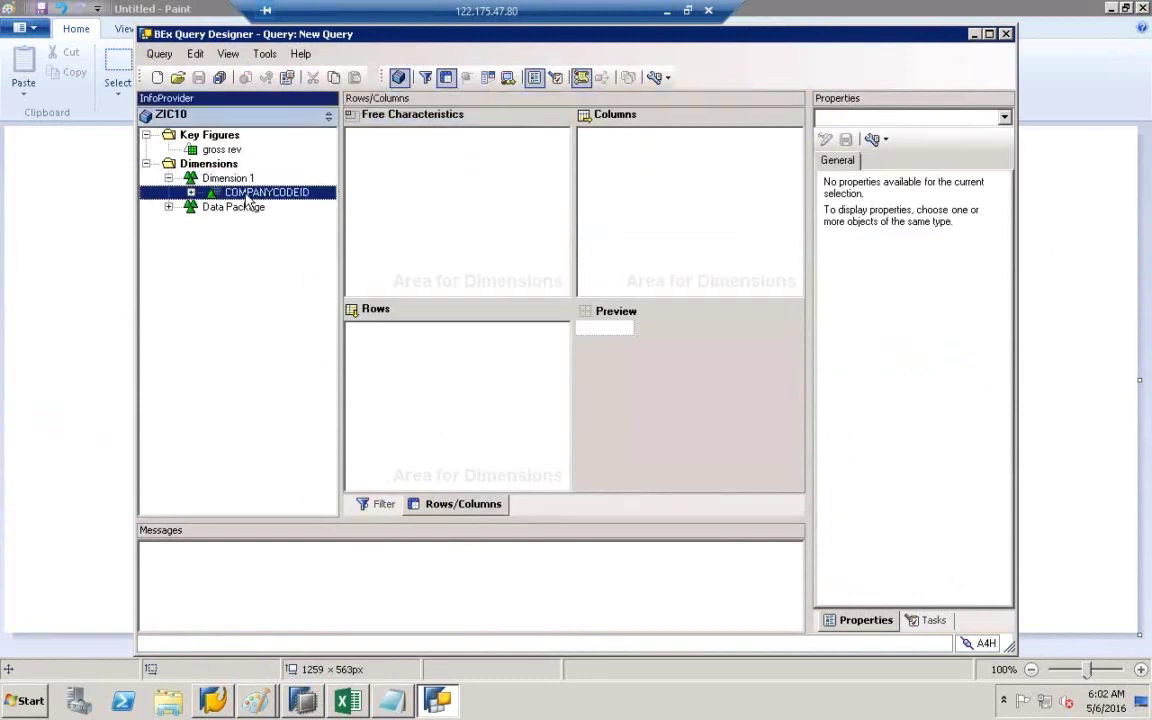
right_click(246, 193)
left_click_drag(266, 193, 432, 372)
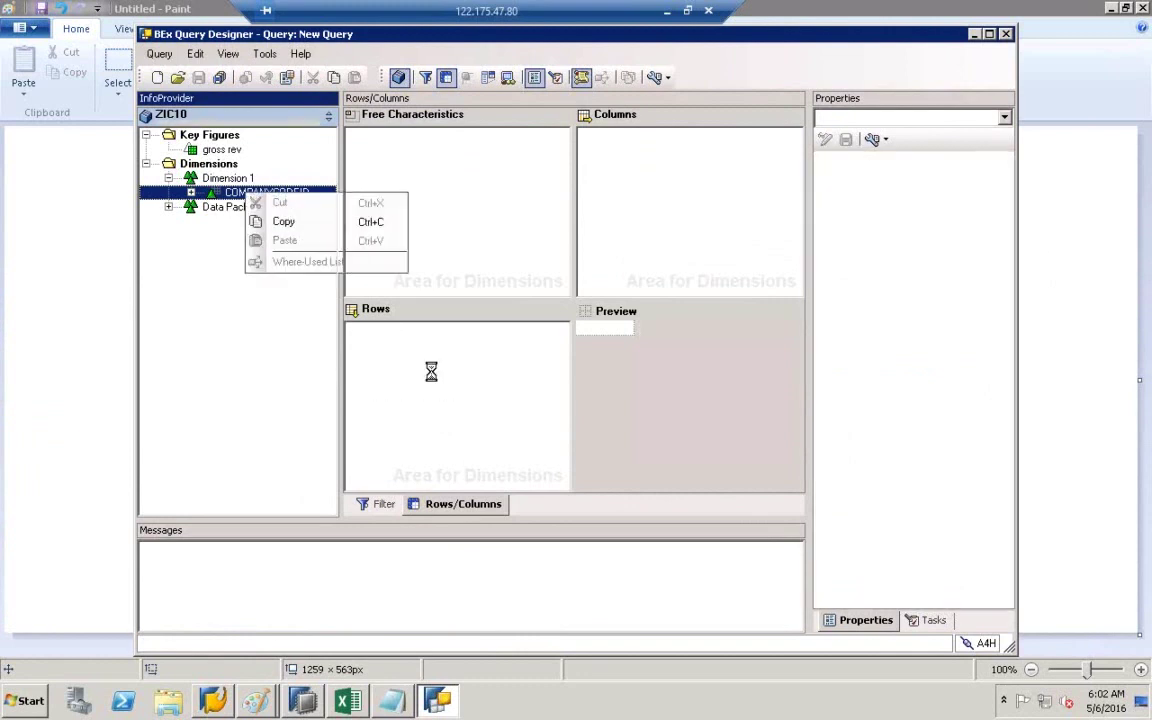
left_click(212, 150)
left_click_drag(222, 160, 633, 181)
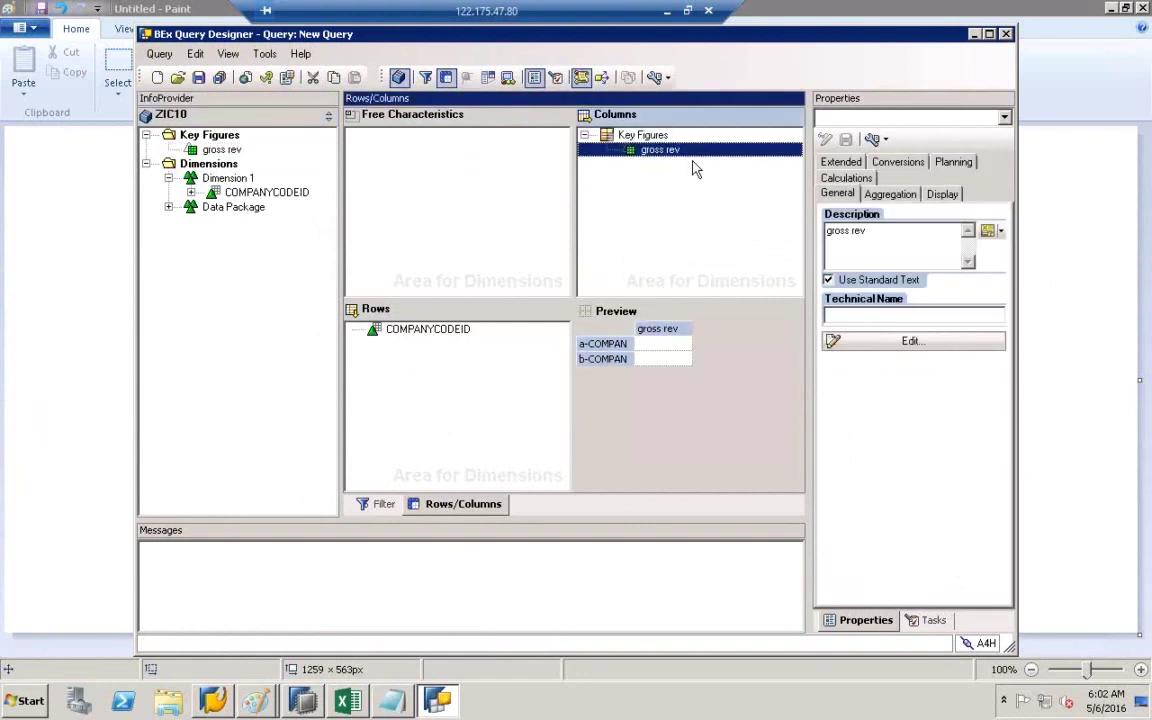
left_click_drag(341, 214, 275, 213)
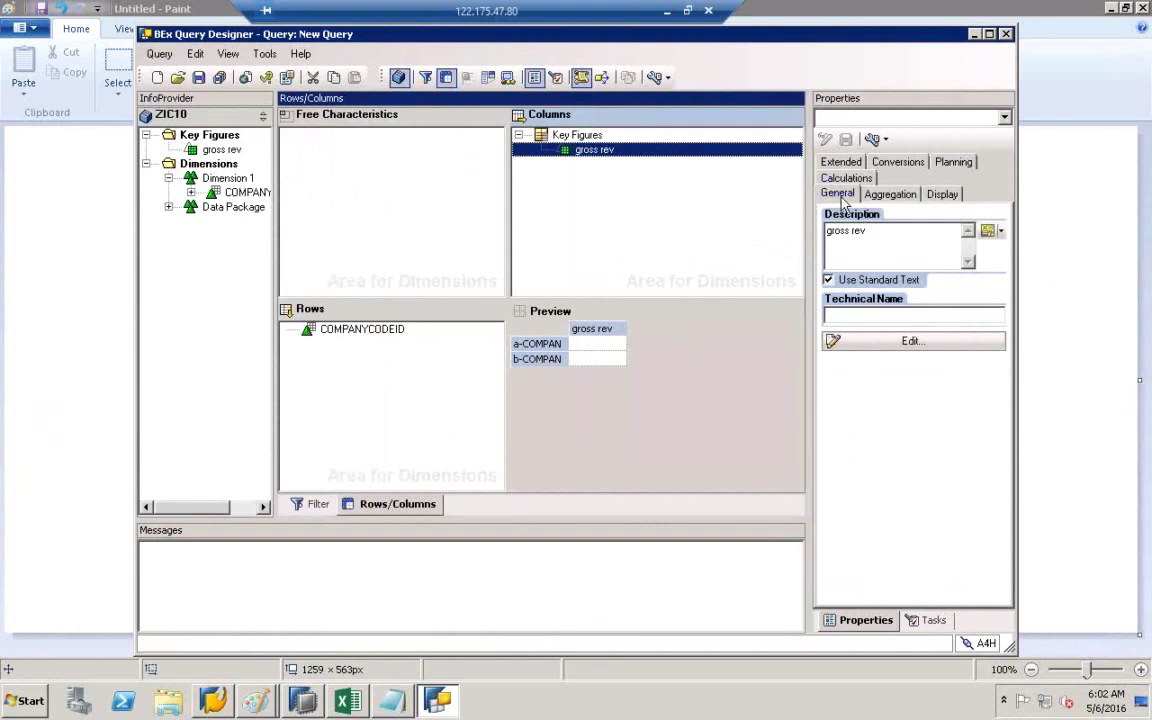
- Start Save As for the query and clear the default technical name and description
left_click(162, 55)
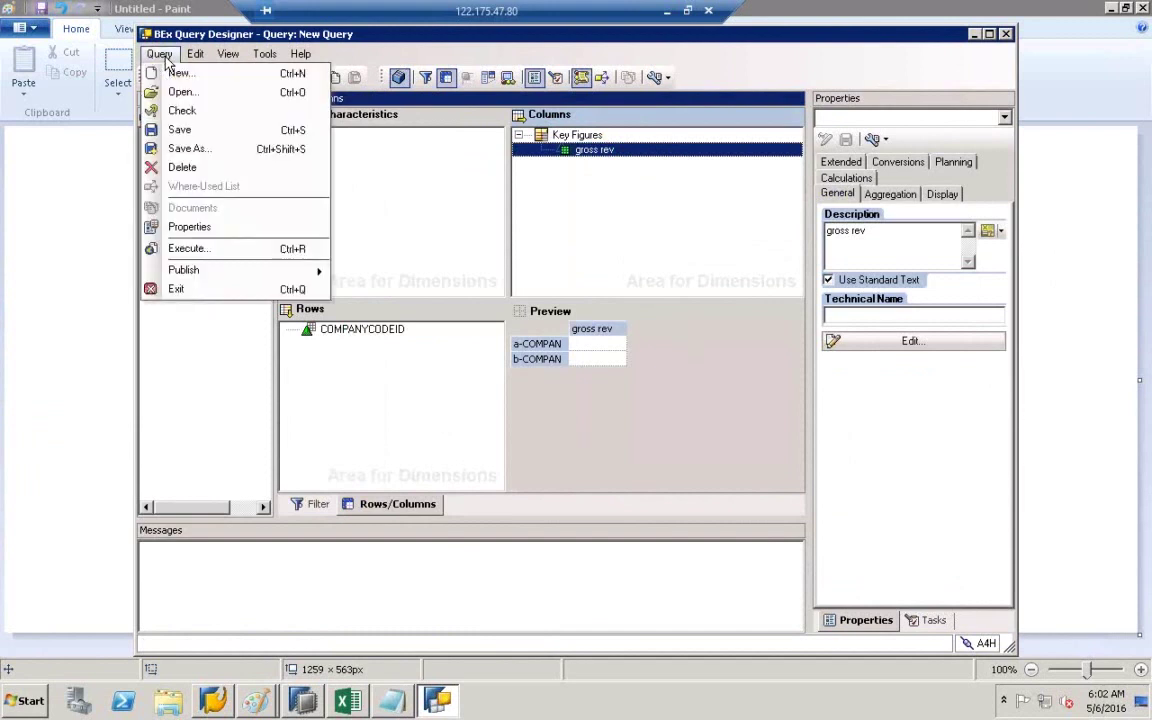
left_click(206, 152)
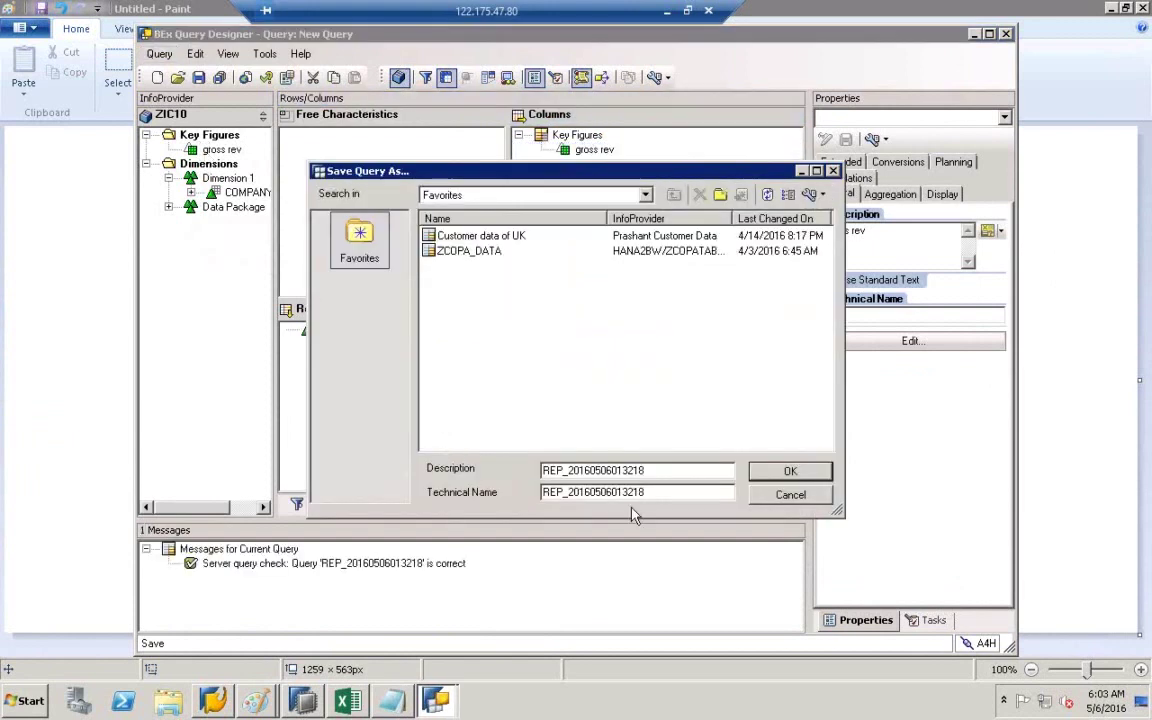
left_click_drag(665, 497, 533, 492)
key("BackSpace")
left_click_drag(663, 470, 515, 471)
key("BackSpace")
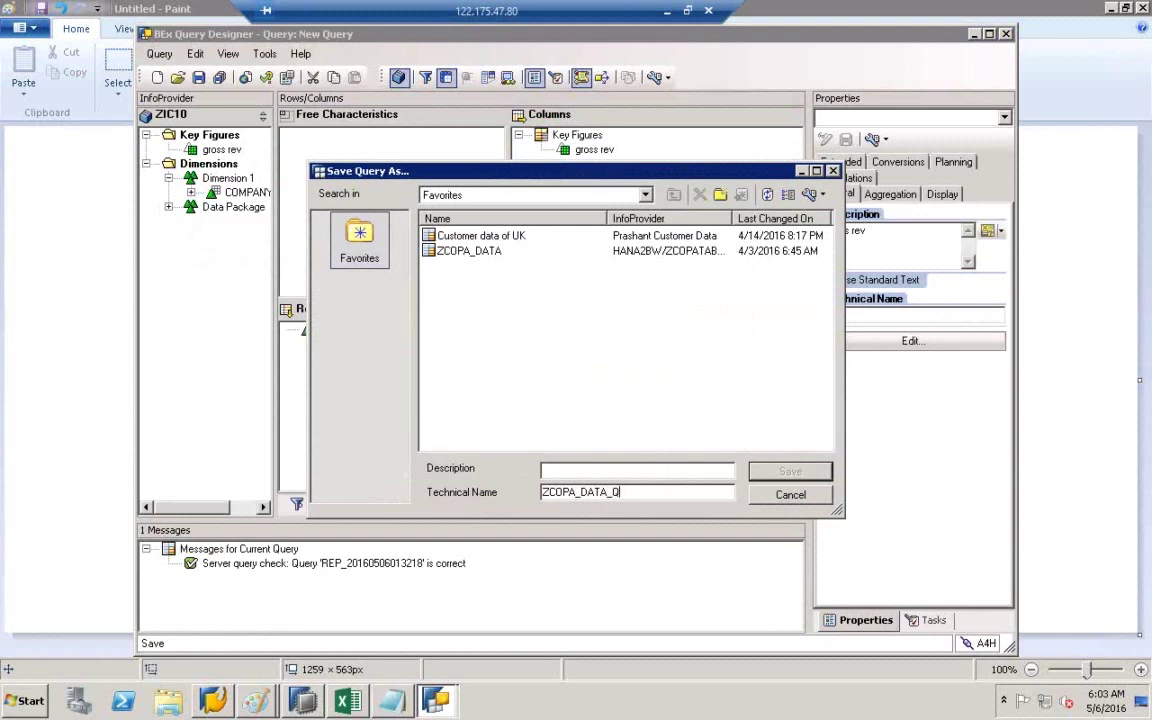
- Use ZCOPA_DATA_Q001 as both the technical name and the description
left_click_drag(630, 492, 540, 492)
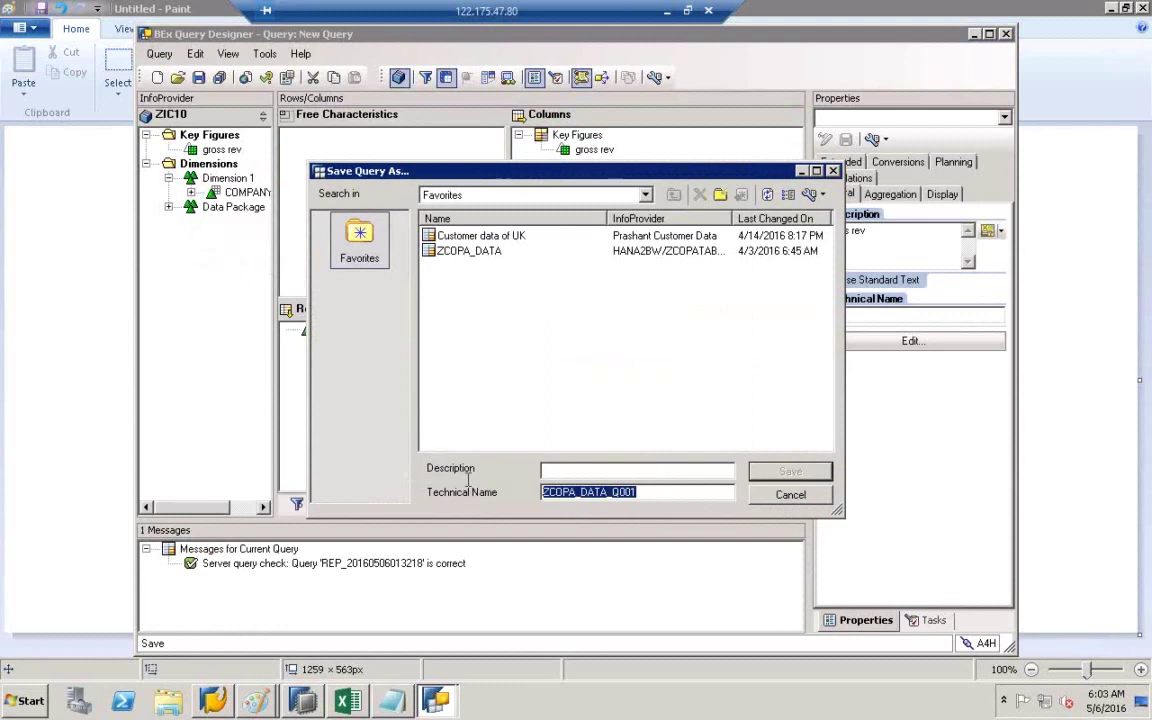
key("ctrl+c")
left_click(560, 470)
key("ctrl+v")
left_click_drag(644, 497, 486, 480)
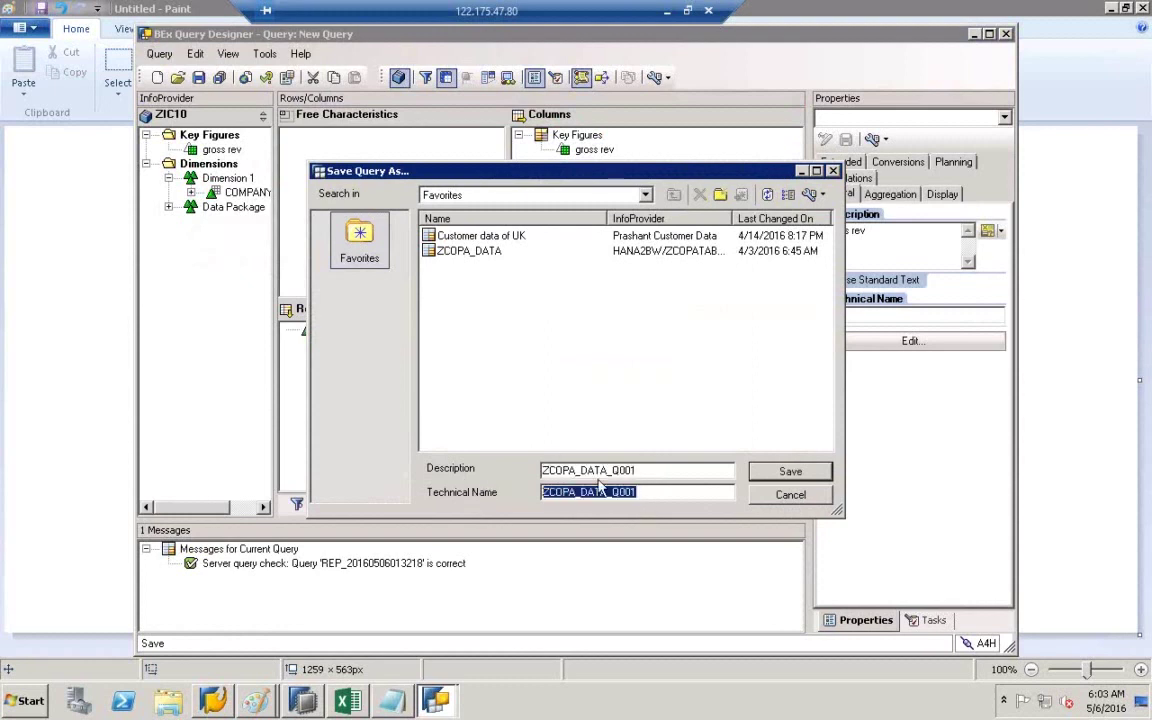
left_click_drag(656, 468, 456, 421)
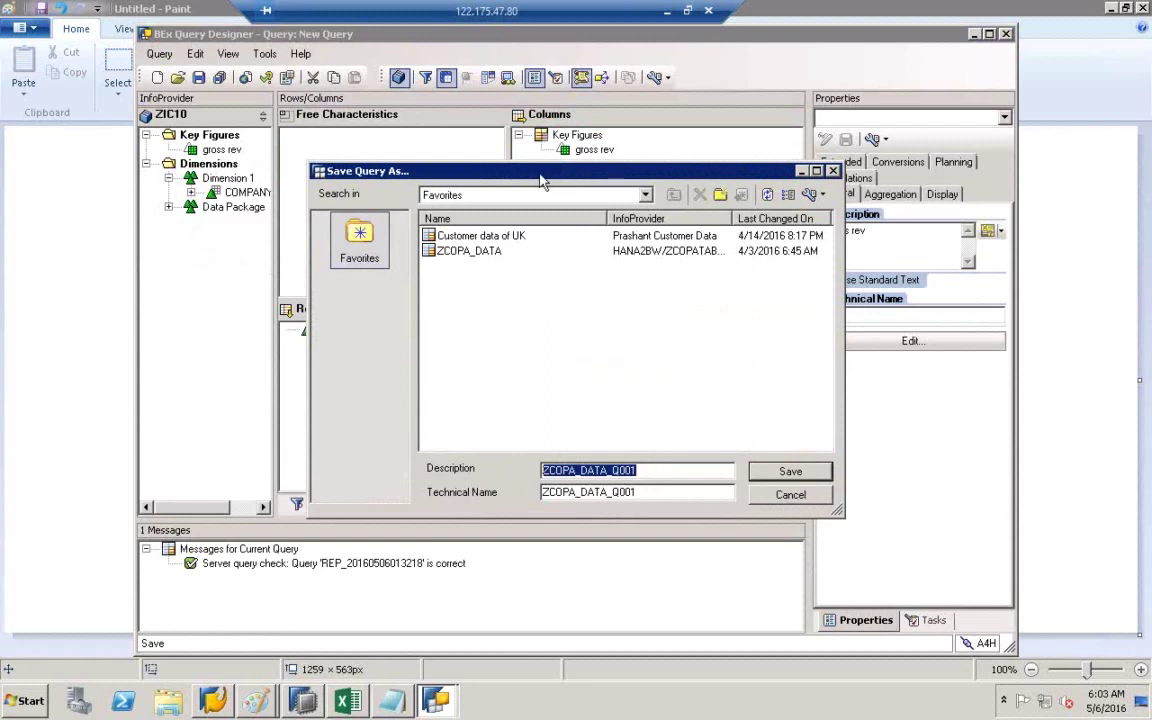
left_click_drag(490, 170, 757, 210)
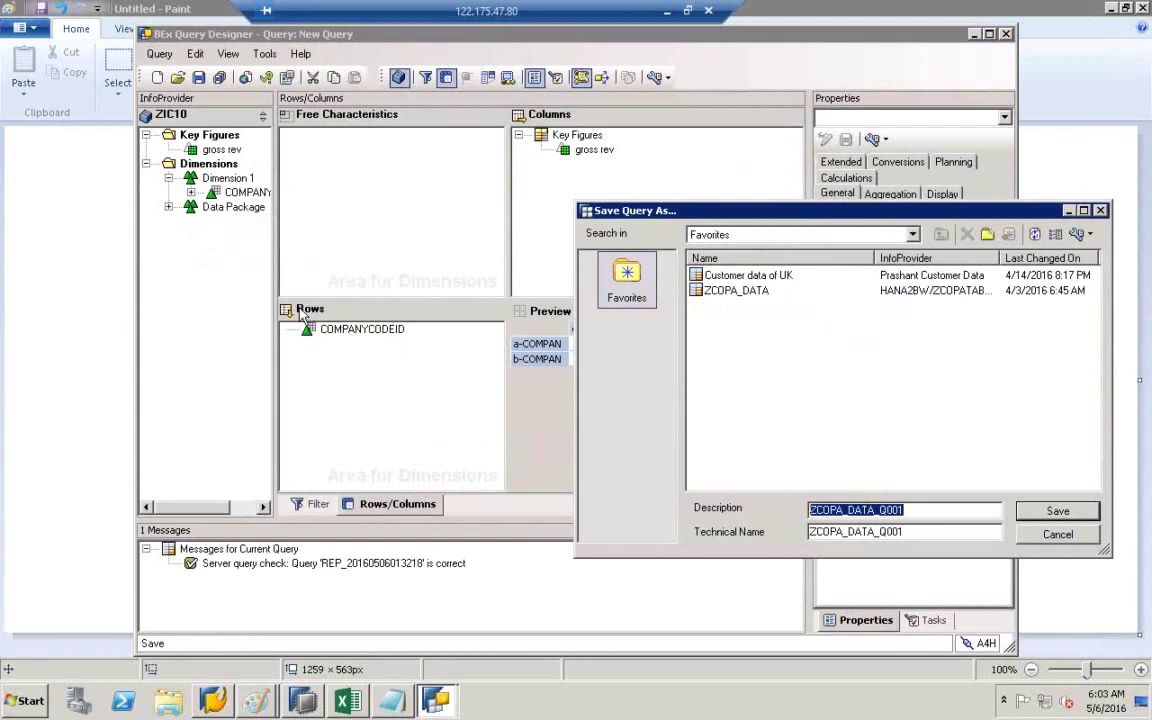
- Save the query as ZCOPA_DATA_Q001 and view its query properties
left_click_drag(796, 211, 686, 423)
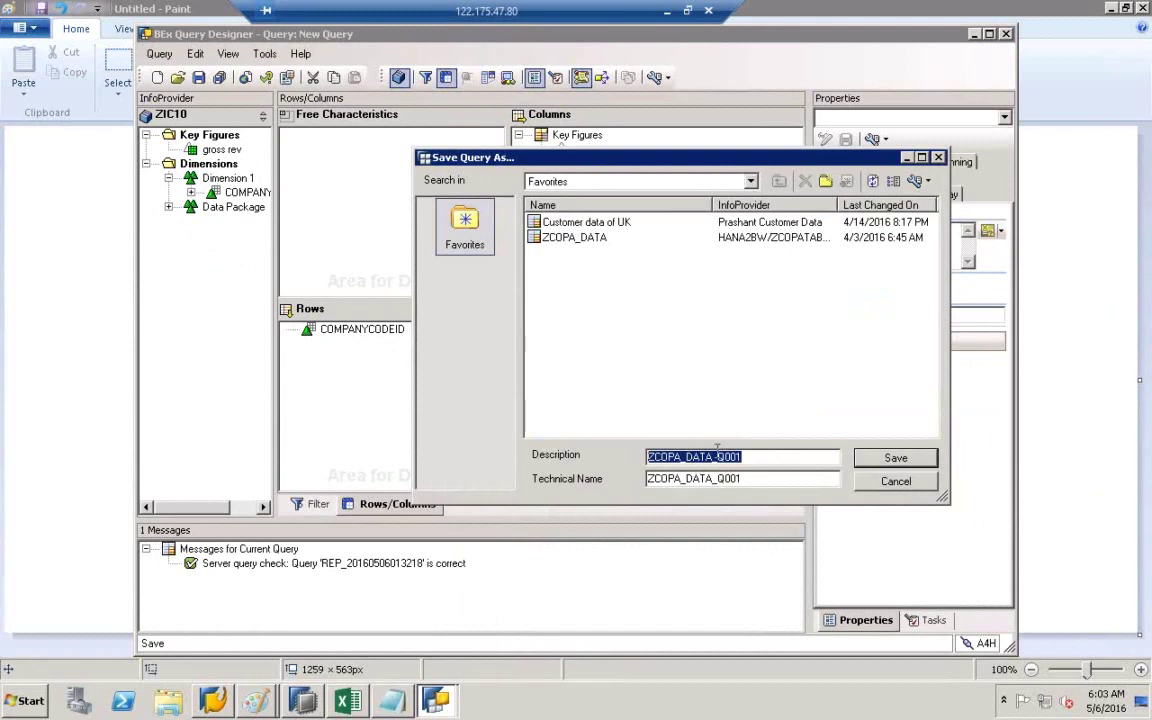
left_click(918, 458)
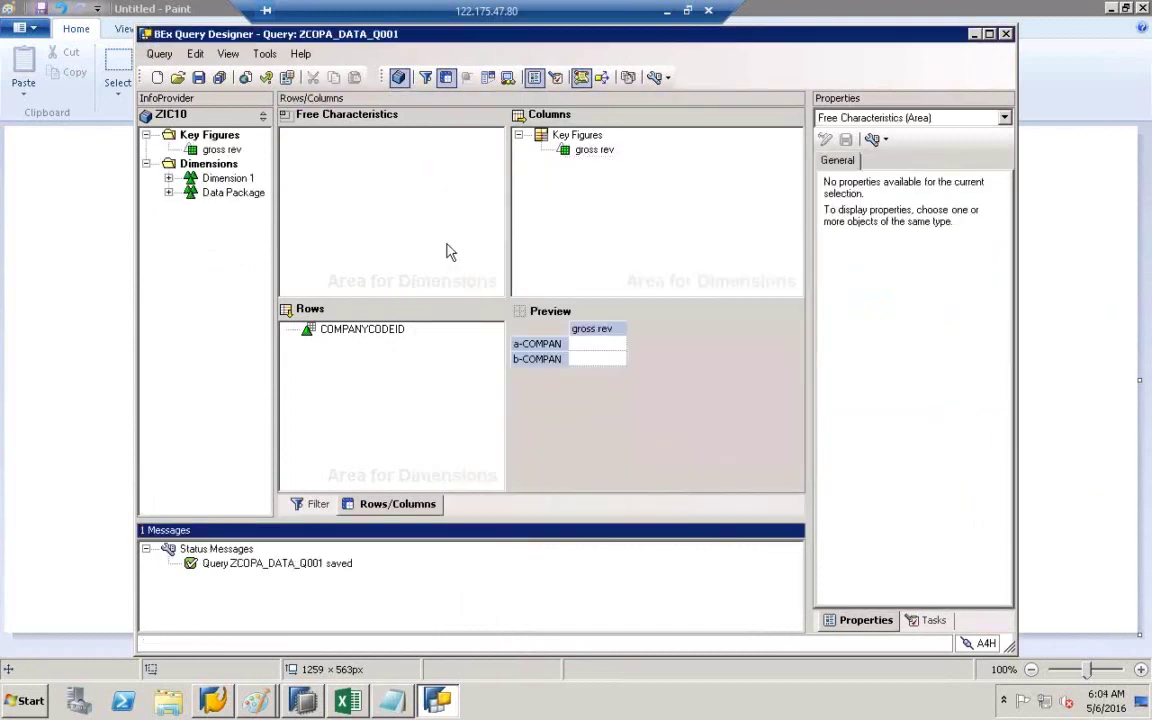
left_click(287, 78)
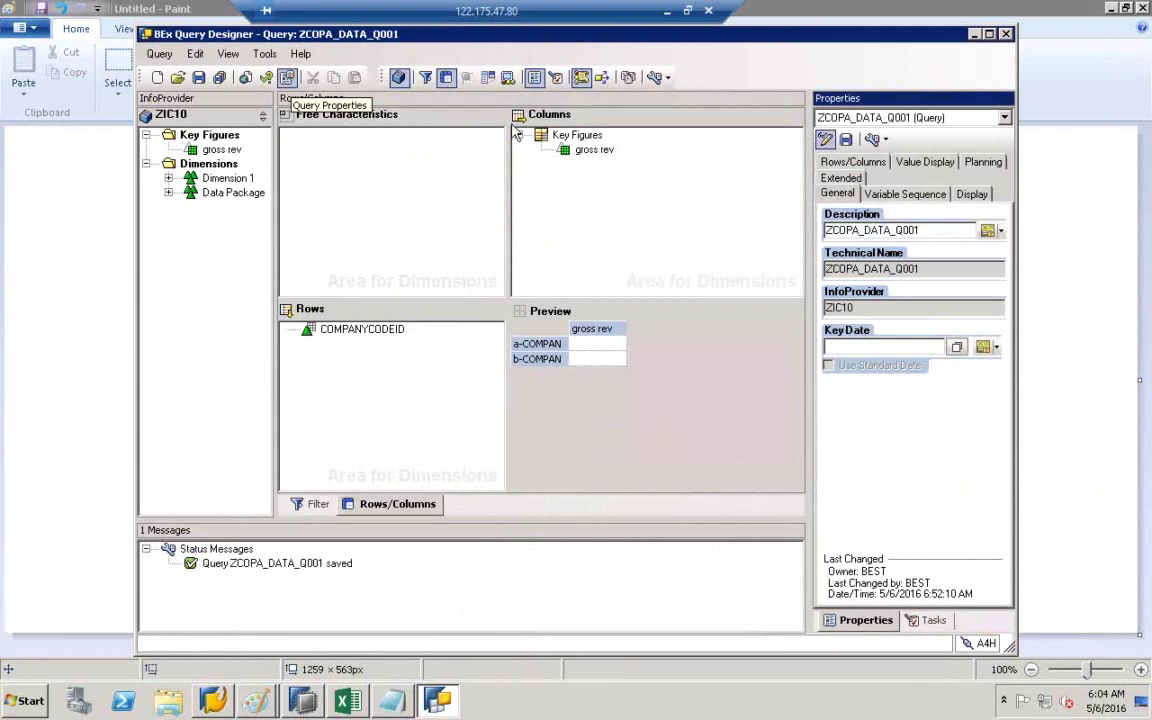
left_click_drag(938, 268, 805, 262)
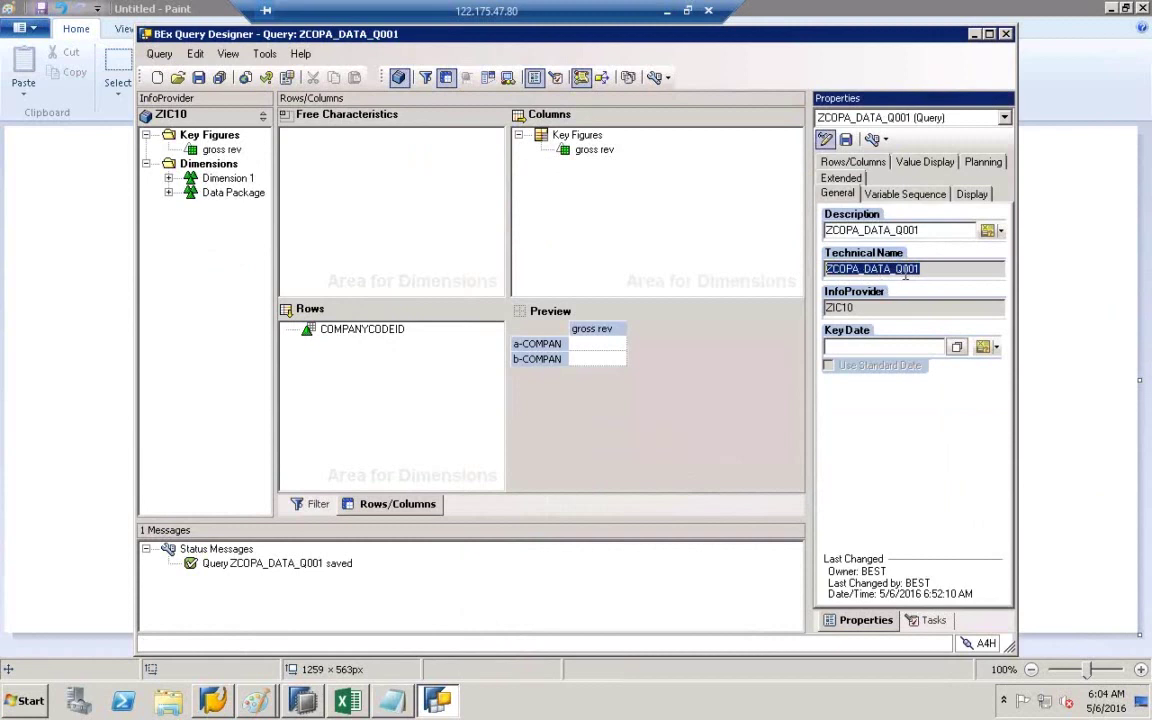
- In the Paint diagram, write a QD text label left of the REPORTING box
mouse_move(262, 706)
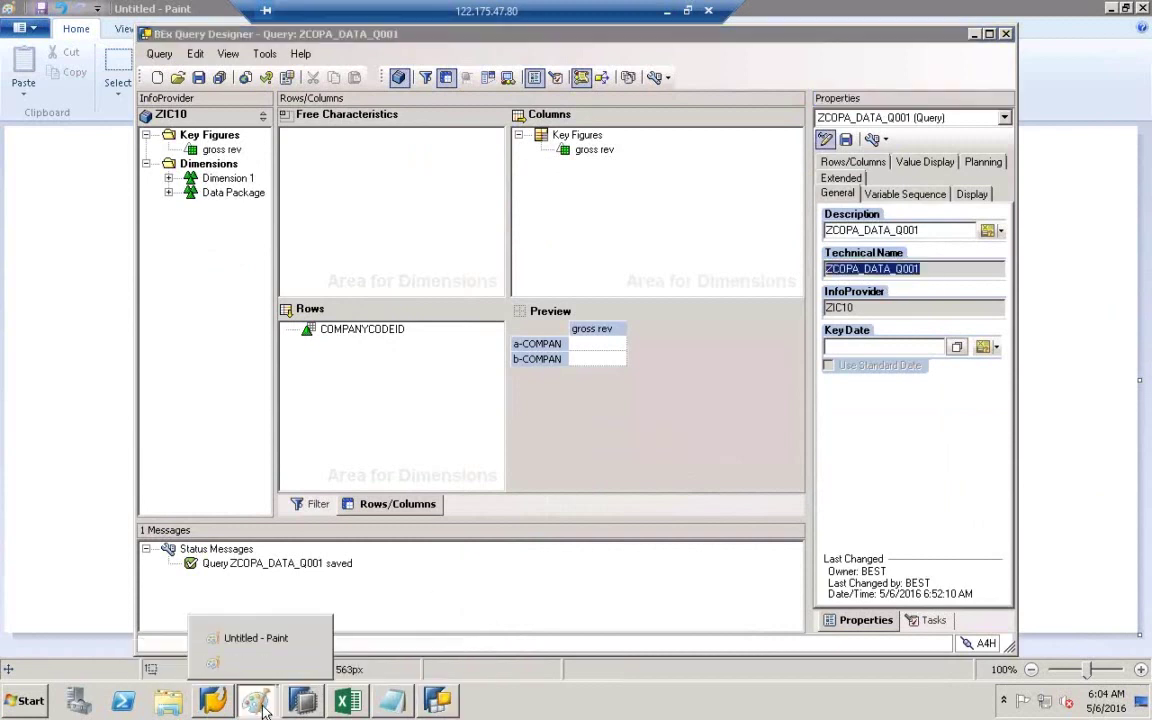
left_click(265, 637)
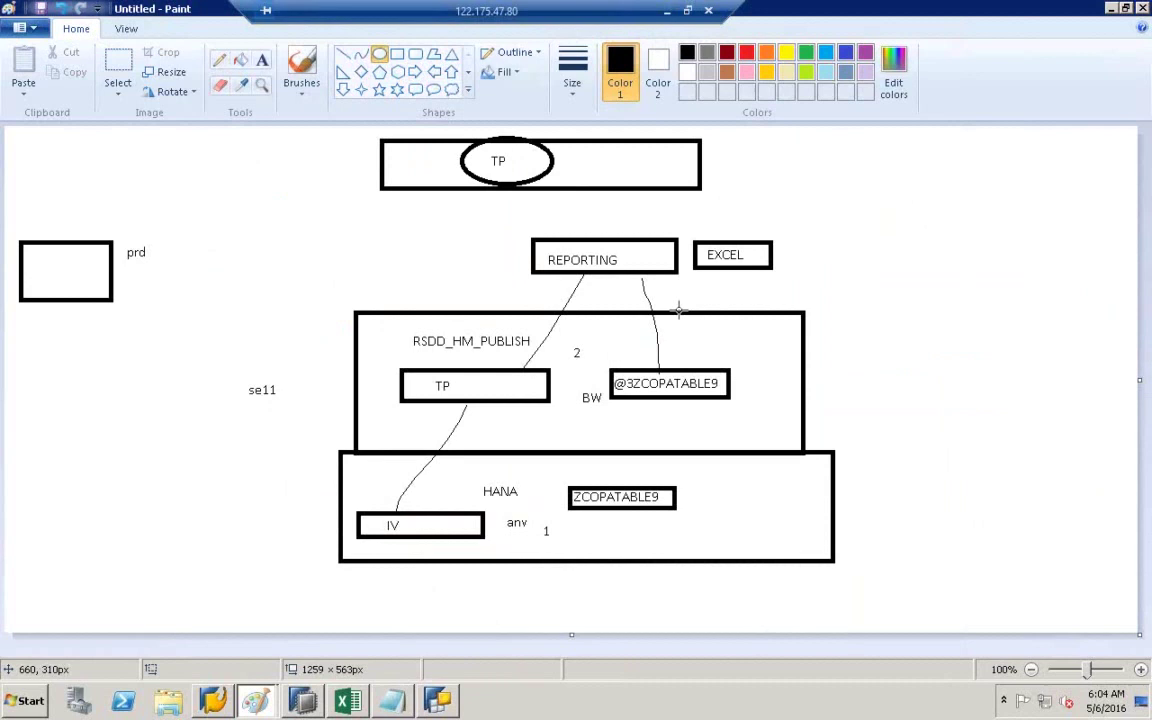
left_click(262, 60)
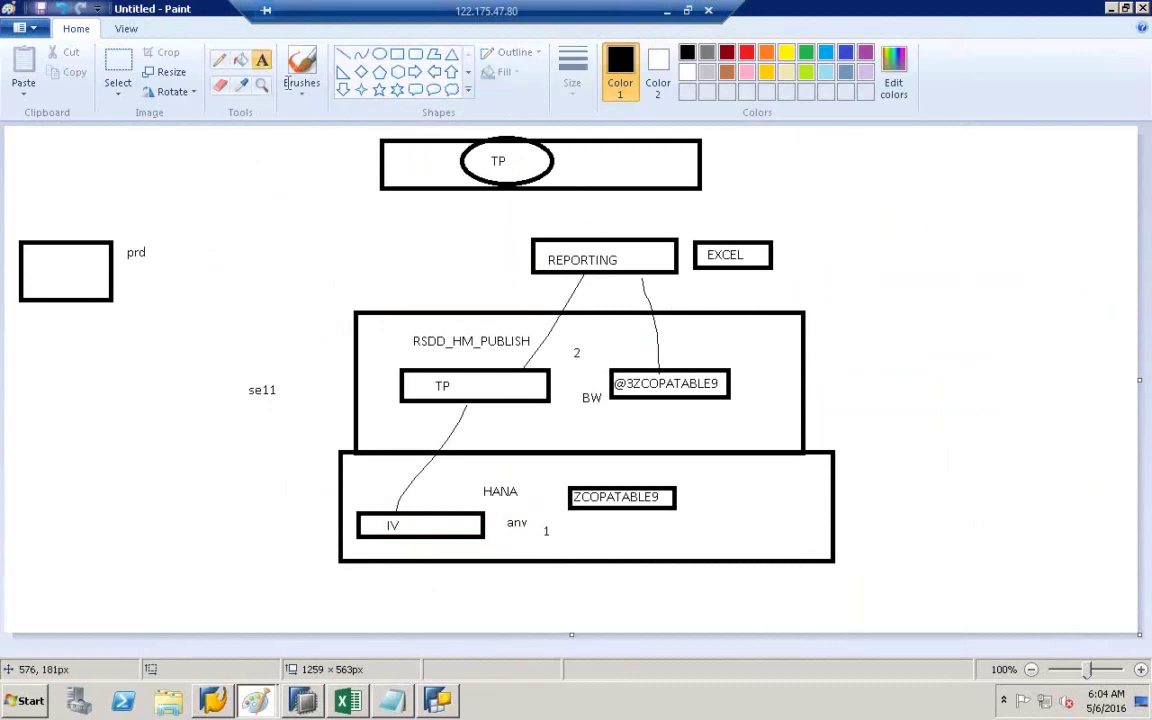
left_click(400, 268)
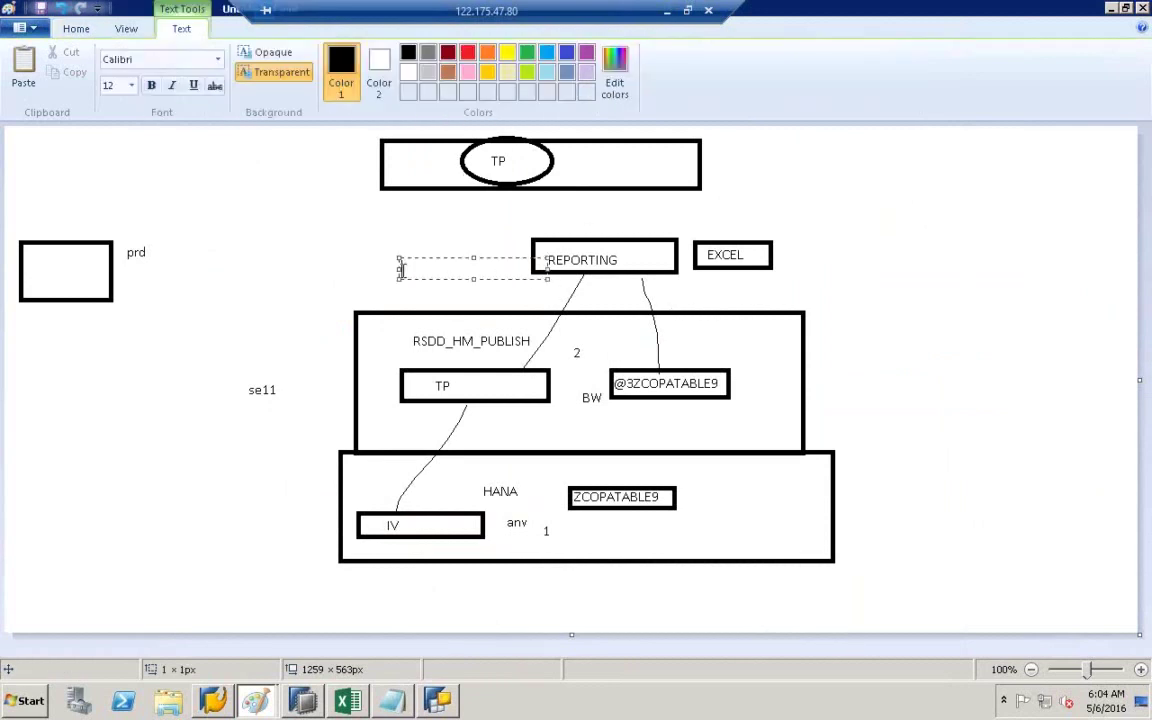
type("QD")
left_click(401, 231)
- Draw a rectangle around the QD label
left_click(397, 53)
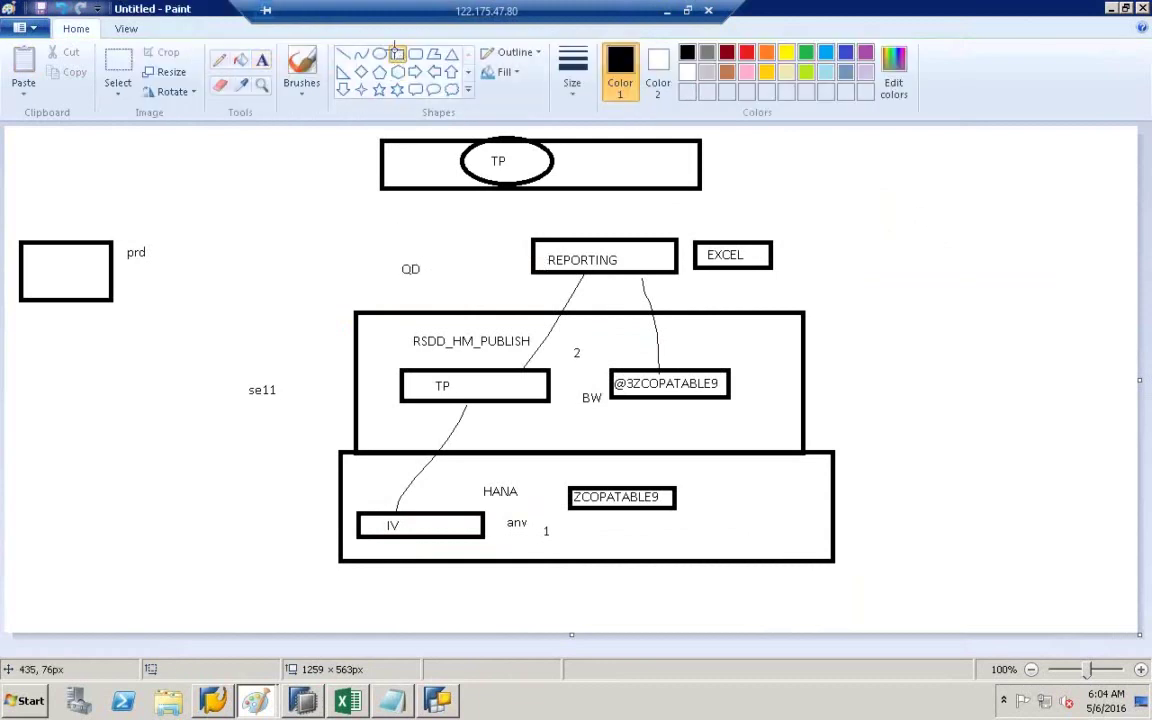
mouse_move(376, 251)
left_mouse_down()
mouse_move(447, 267)
mouse_move(453, 283)
left_mouse_up()
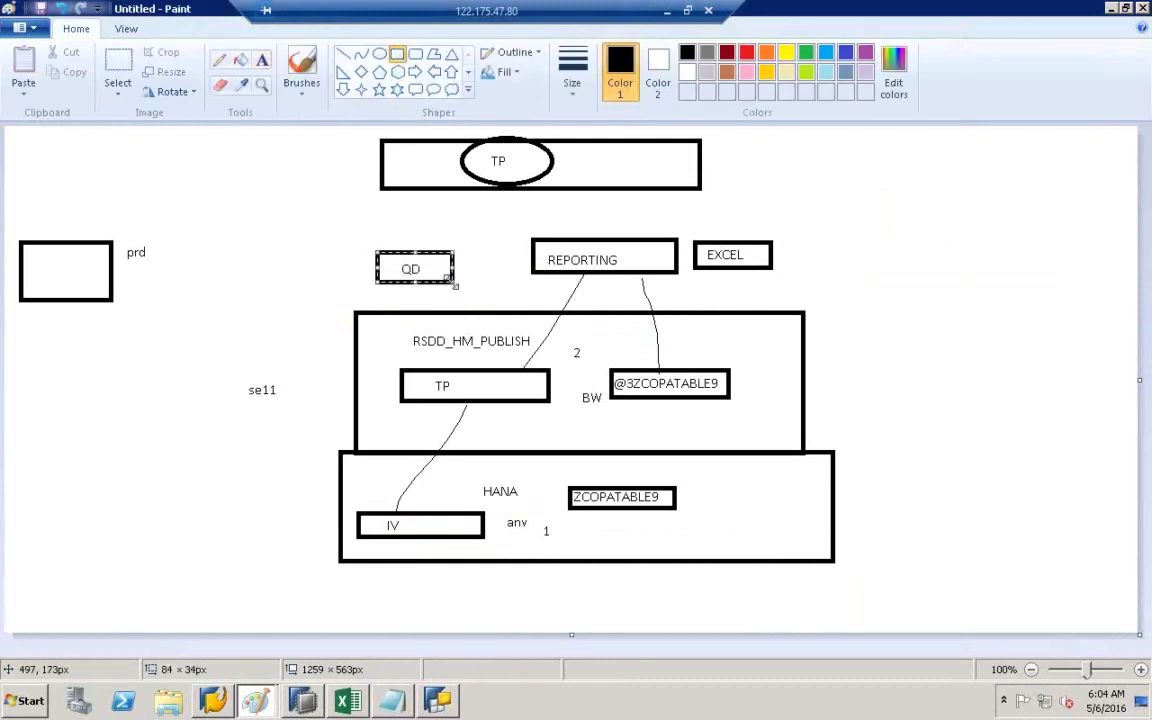
left_click(502, 282)
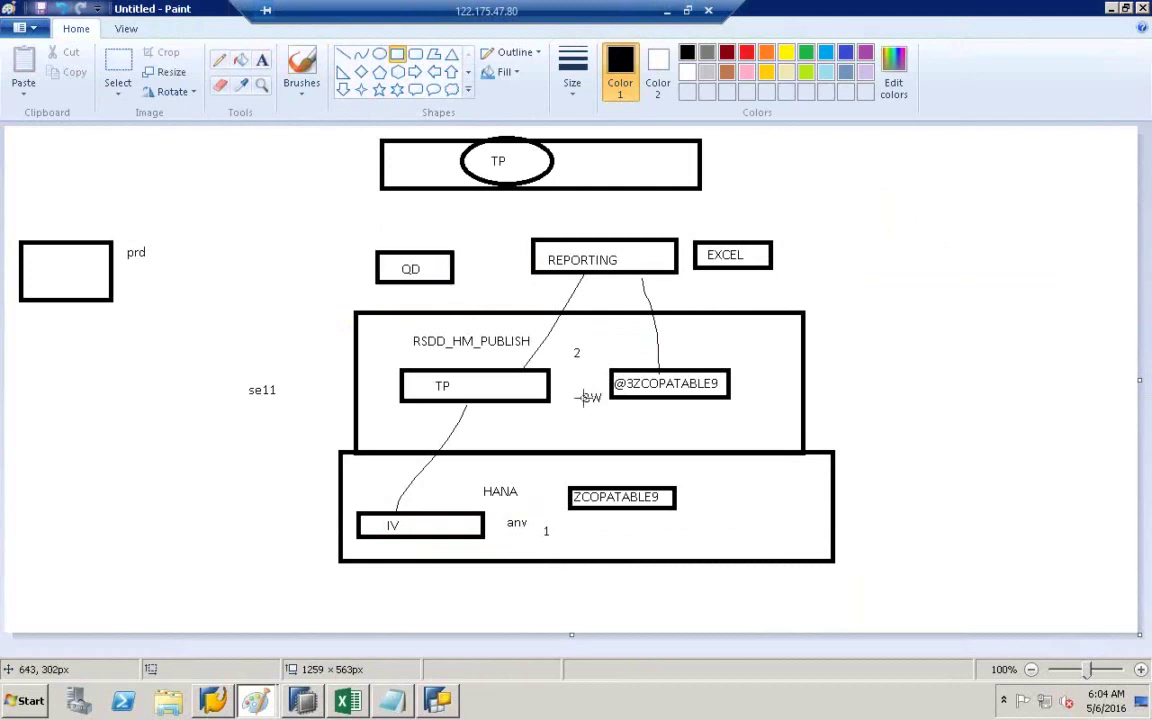
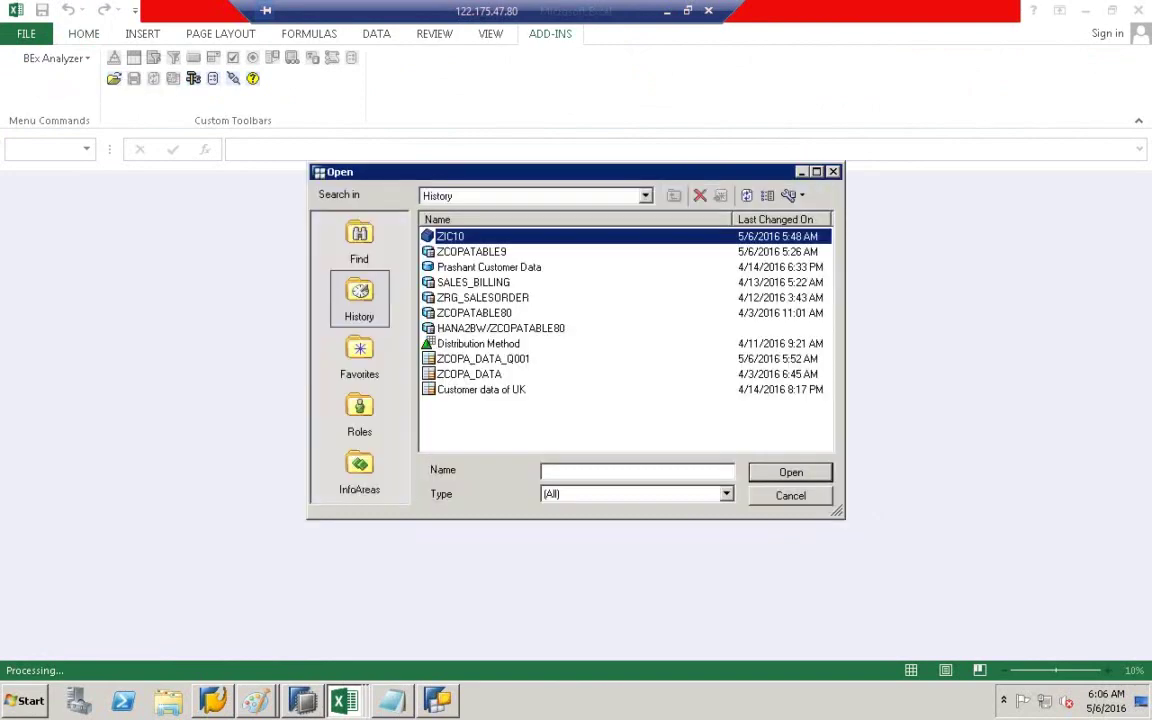
- Search the Open dialog for query ZCOPA_DATA_Q001 by name and run it
left_click(364, 246)
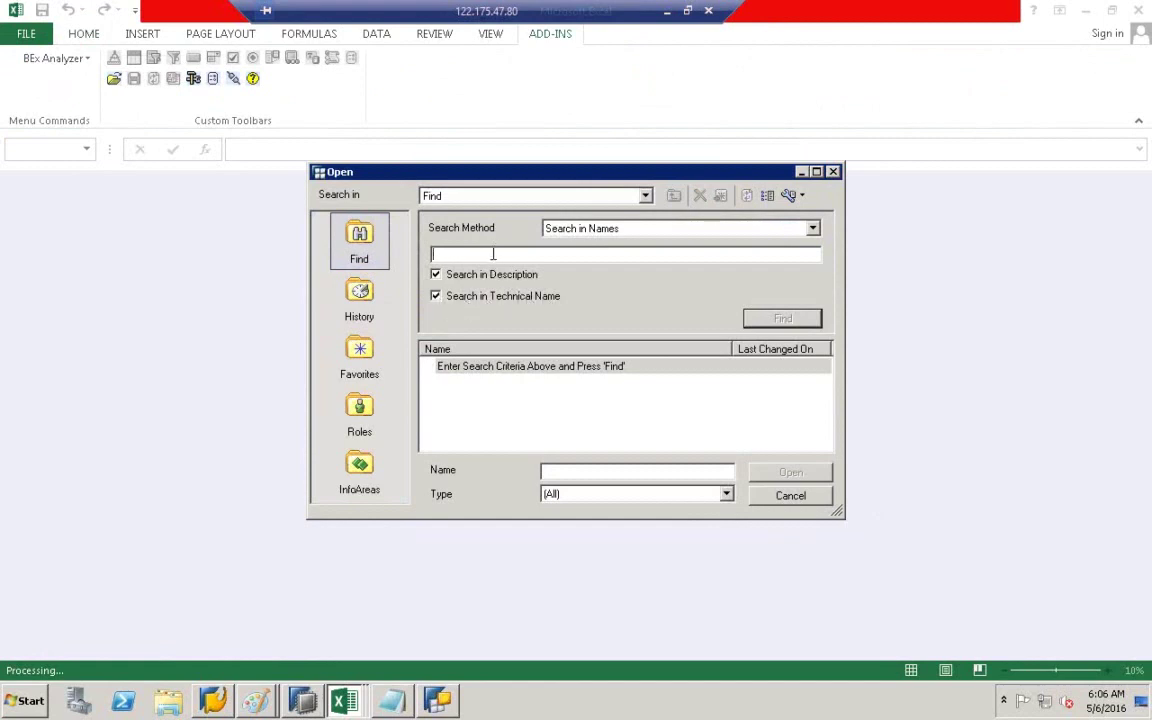
type("ZCOPA_DATA_Q001")
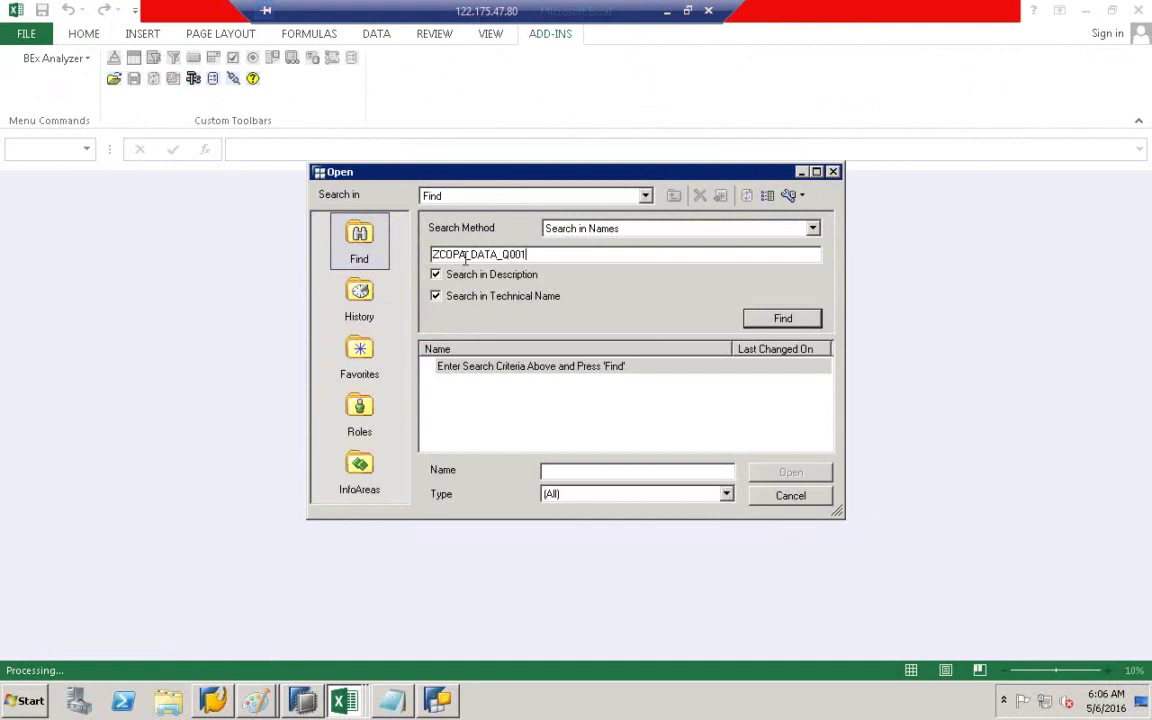
left_click(778, 320)
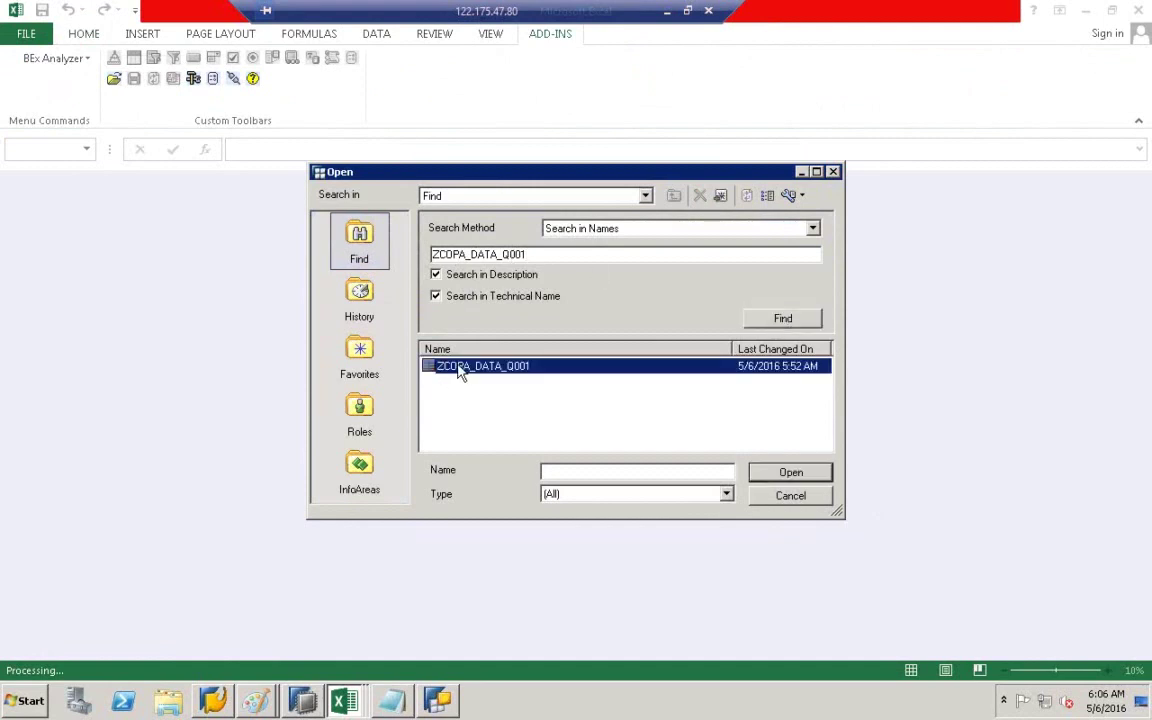
double_click(458, 369)
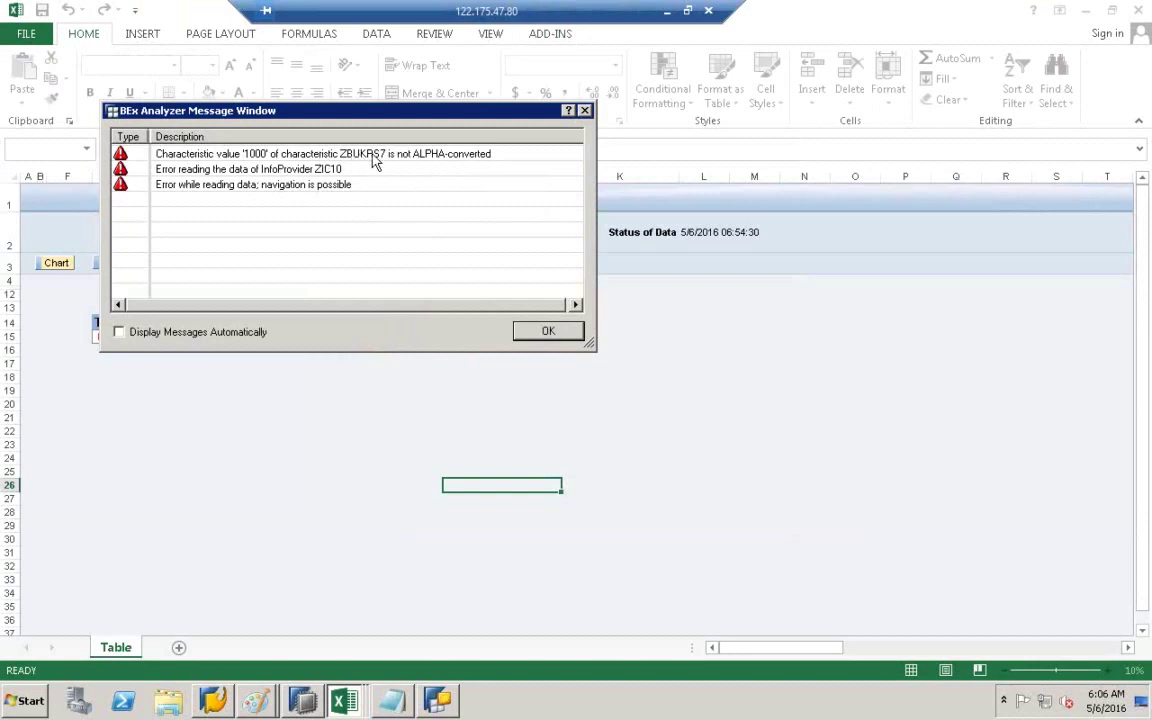
- Dismiss the ALPHA-conversion error messages, check the system information, and bring up SAP Logon
left_click(547, 331)
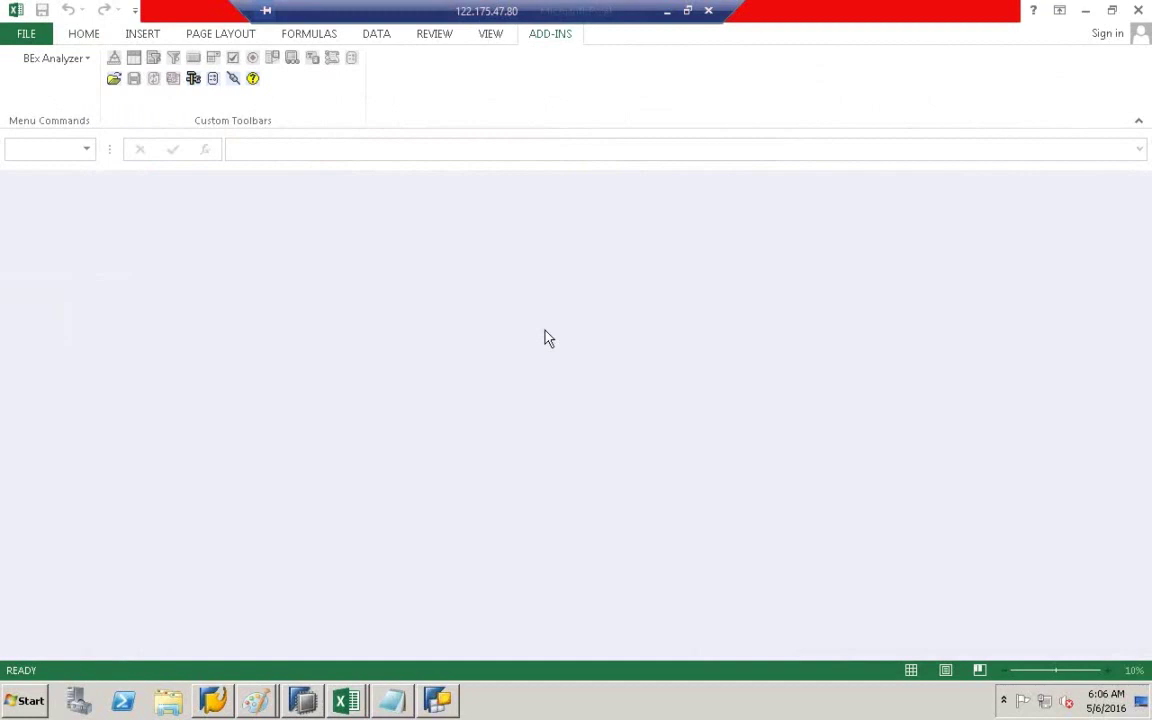
left_click(232, 78)
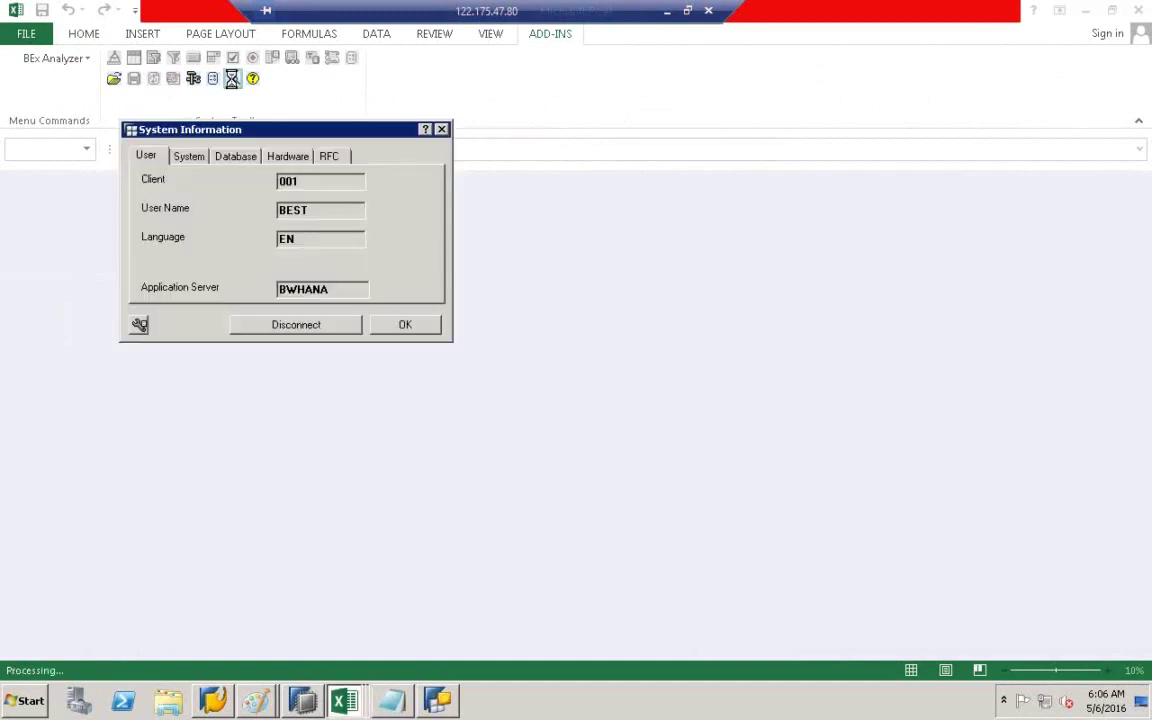
left_click(400, 326)
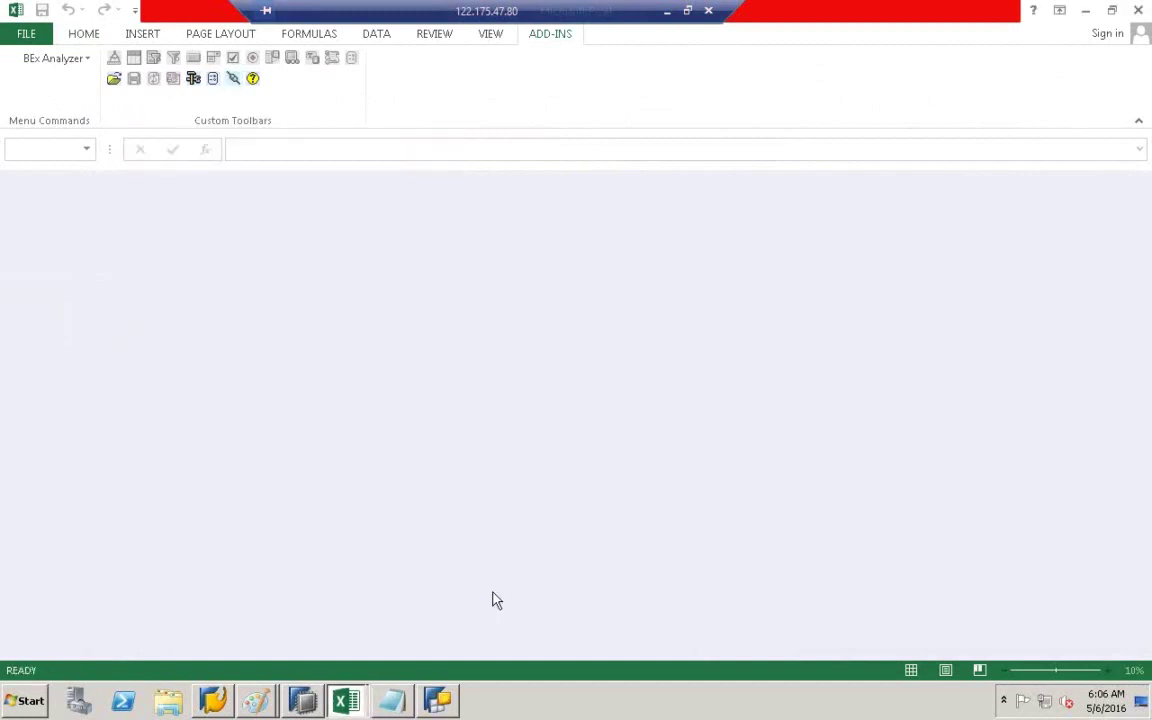
left_click(214, 700)
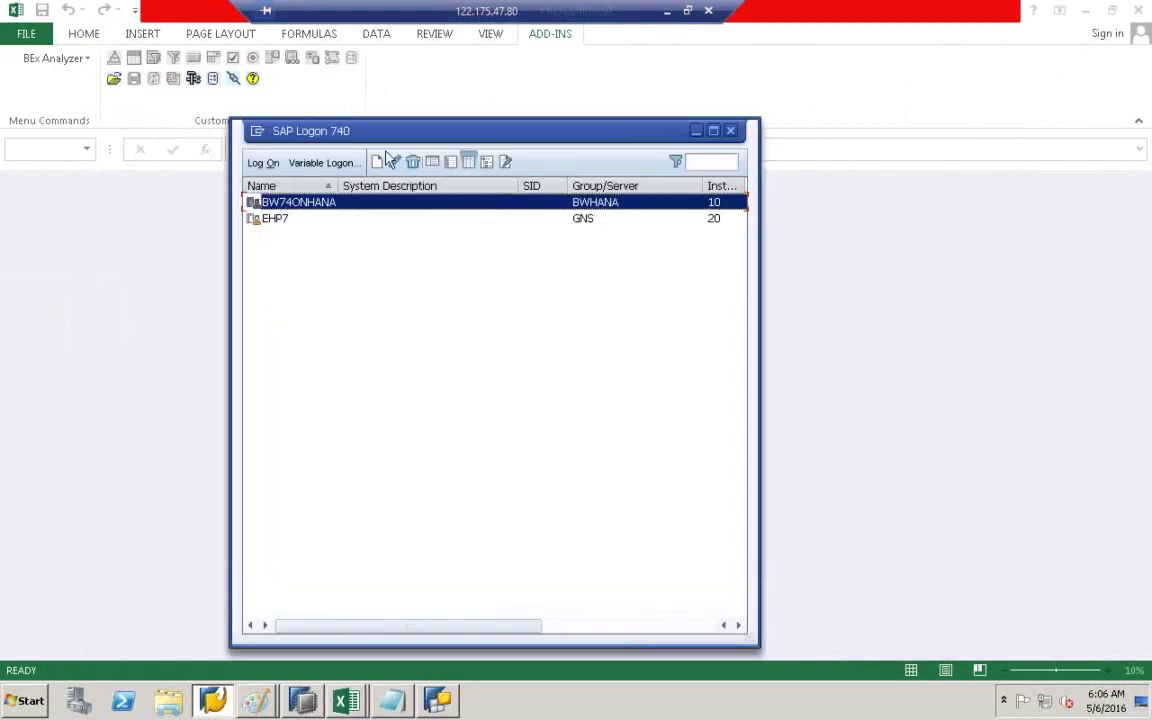
- Log on to BW74ONHANA using the previously used user name
double_click(301, 202)
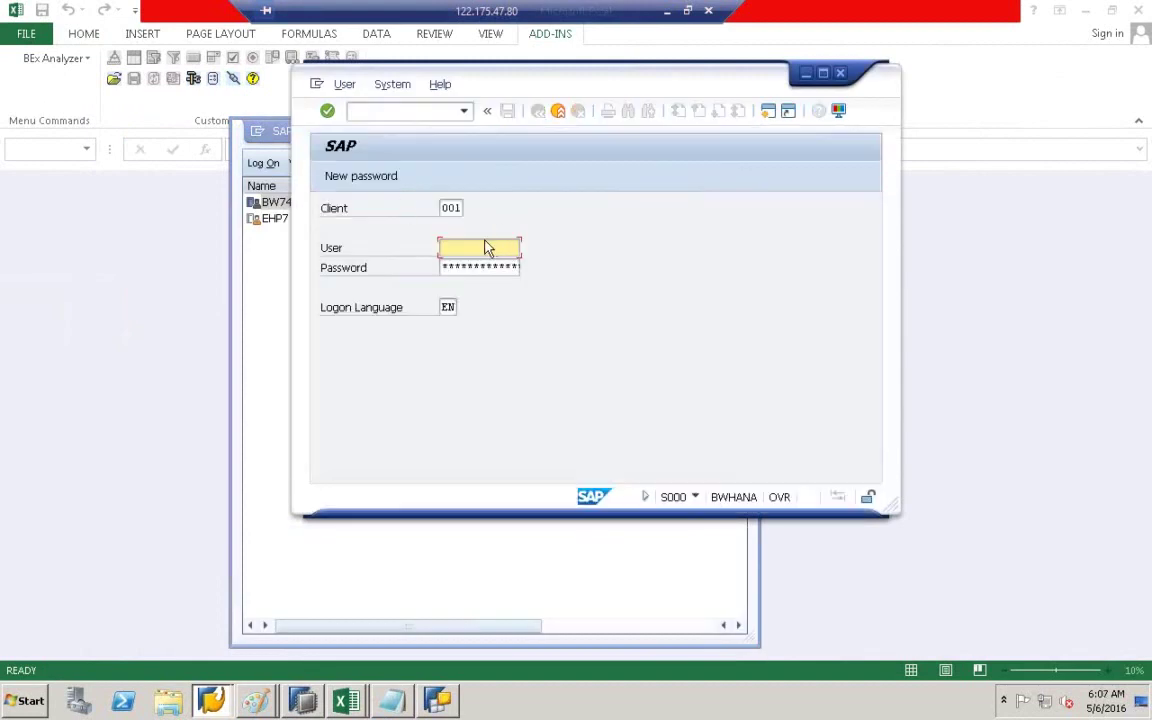
left_click(486, 241)
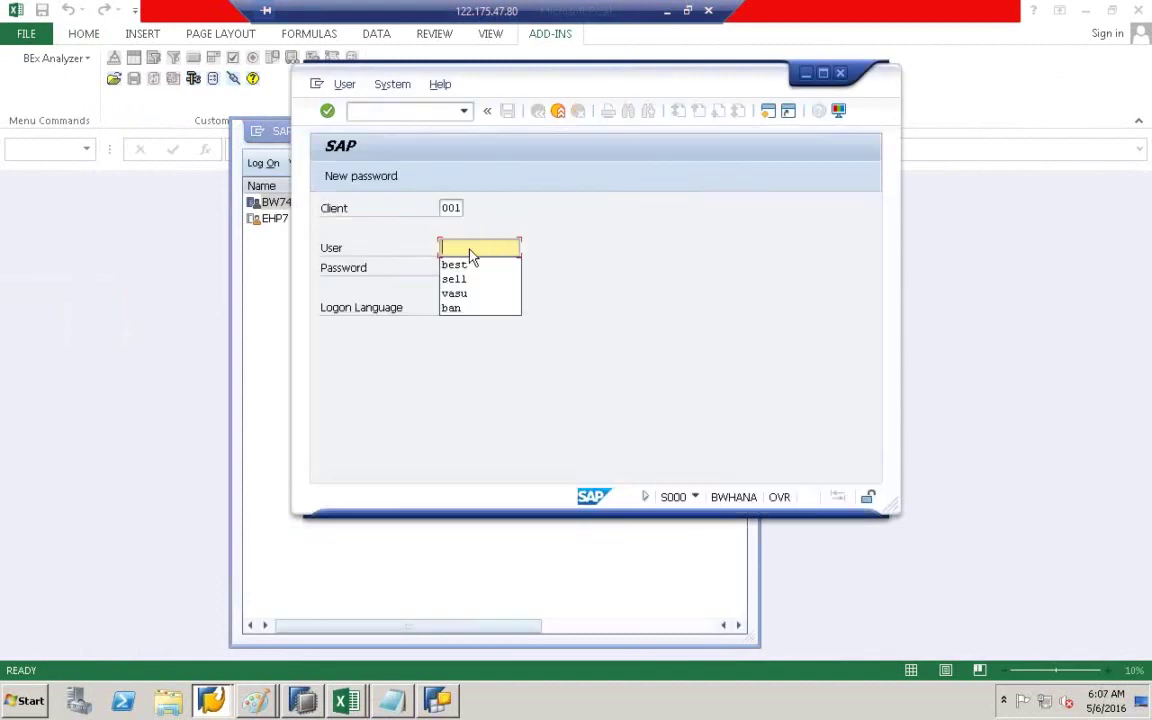
left_click(470, 263)
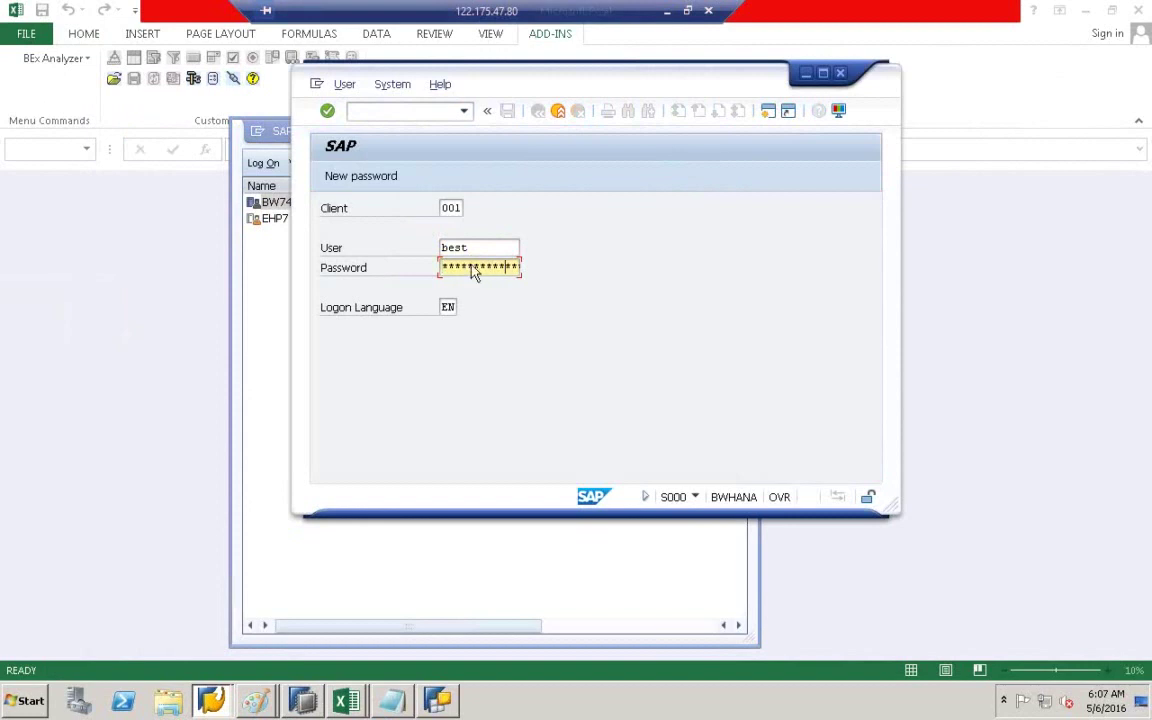
key("Return")
- Maximize the SAP session and start the Data Warehousing Workbench (RSA1)
left_click(823, 74)
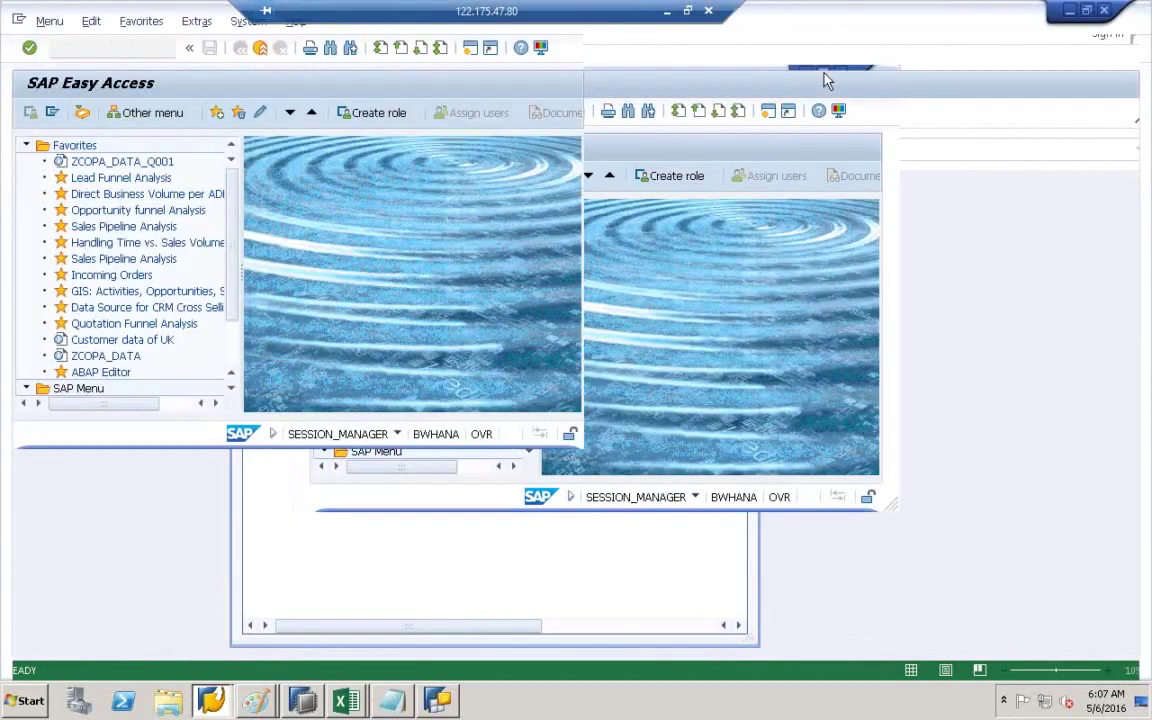
type("rs")
key("Return")
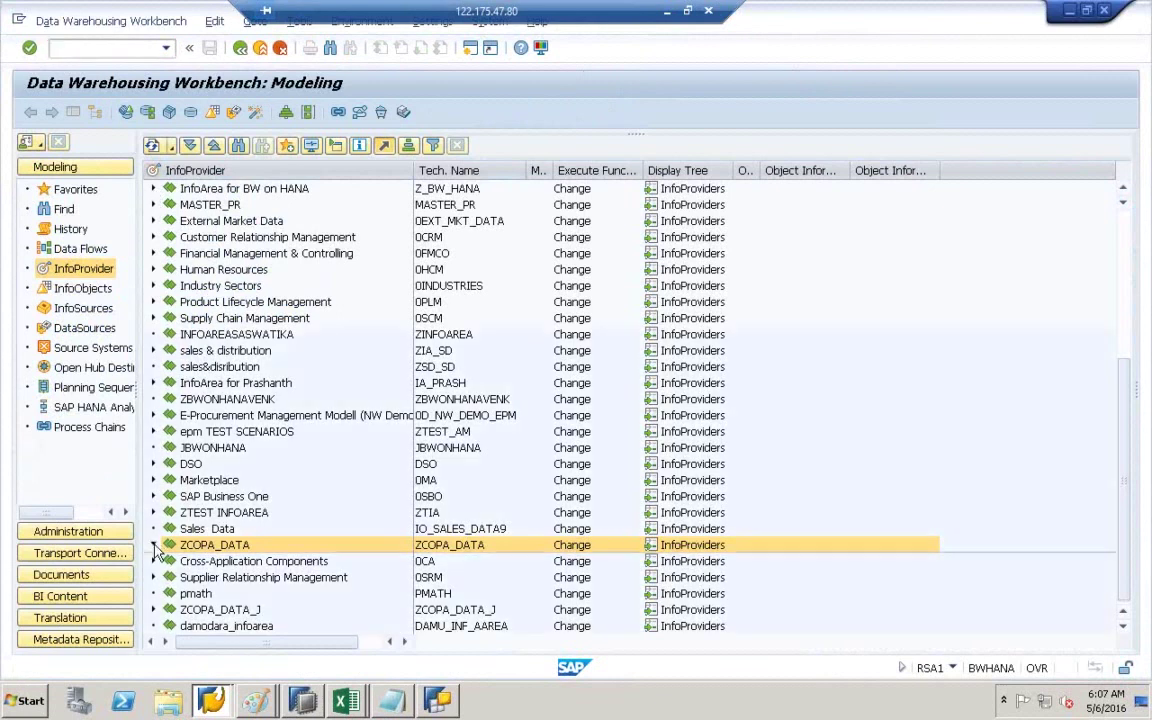
- Switch the Workbench tree to InfoObjects and expand the ZCOPA_DATA InfoArea
left_click(153, 544)
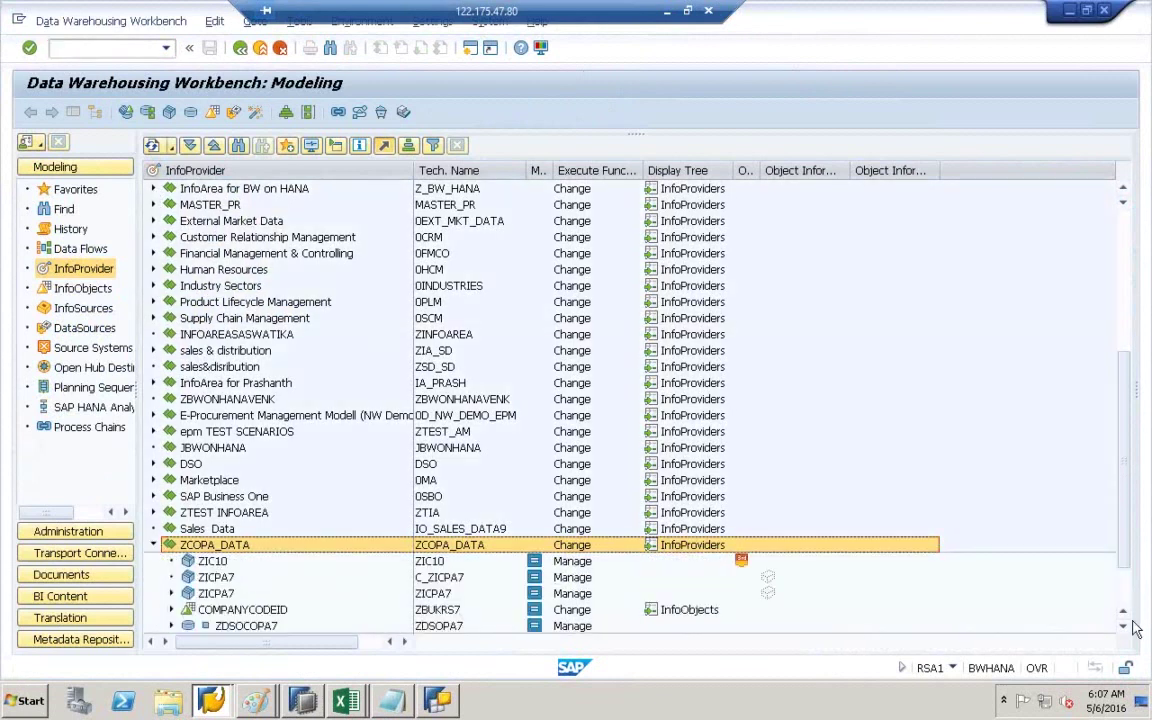
left_click(1125, 628)
left_click(1125, 628)
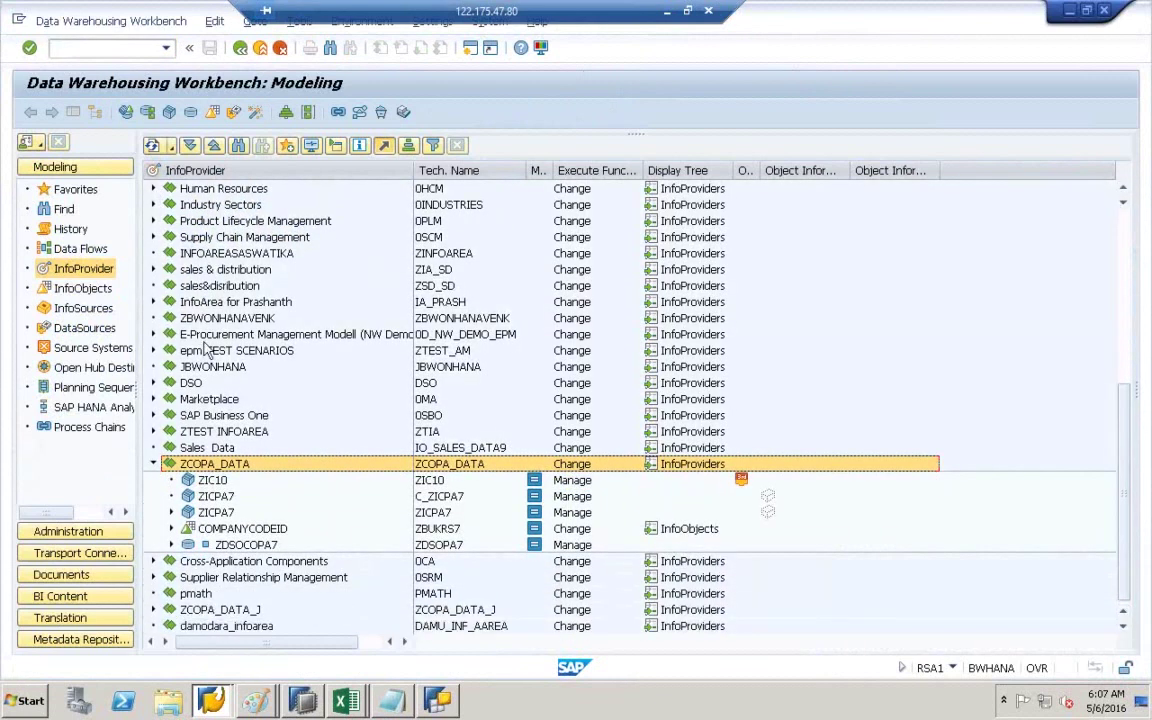
left_click(84, 289)
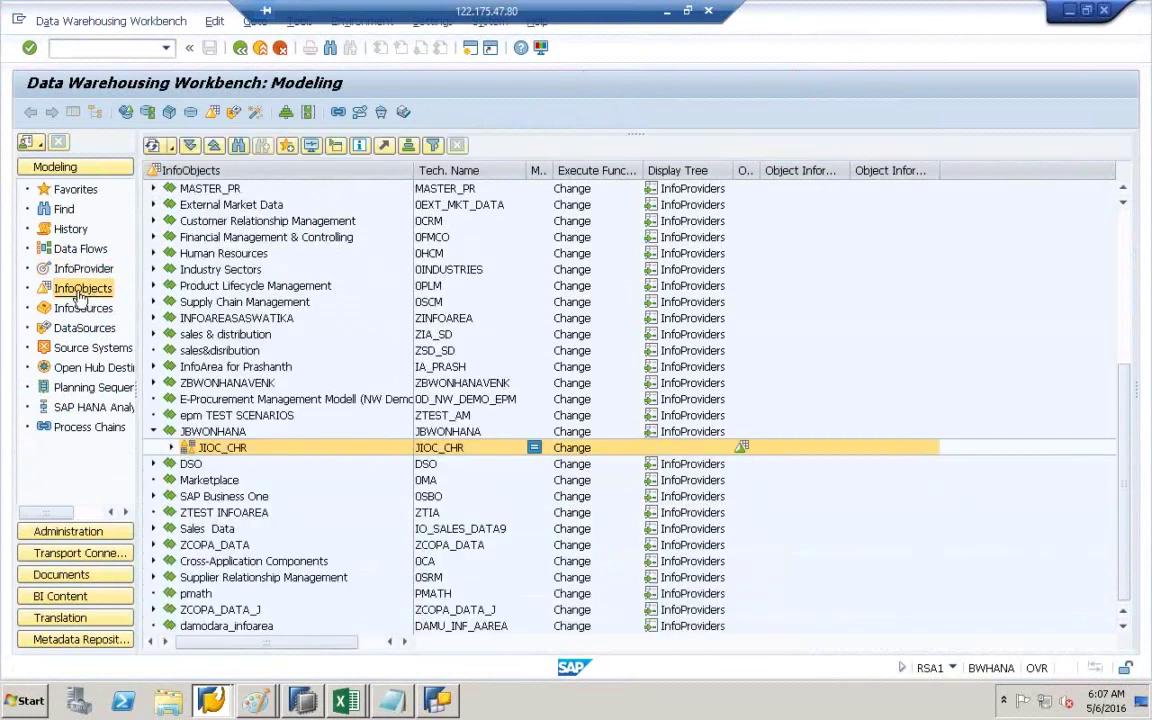
left_click(154, 432)
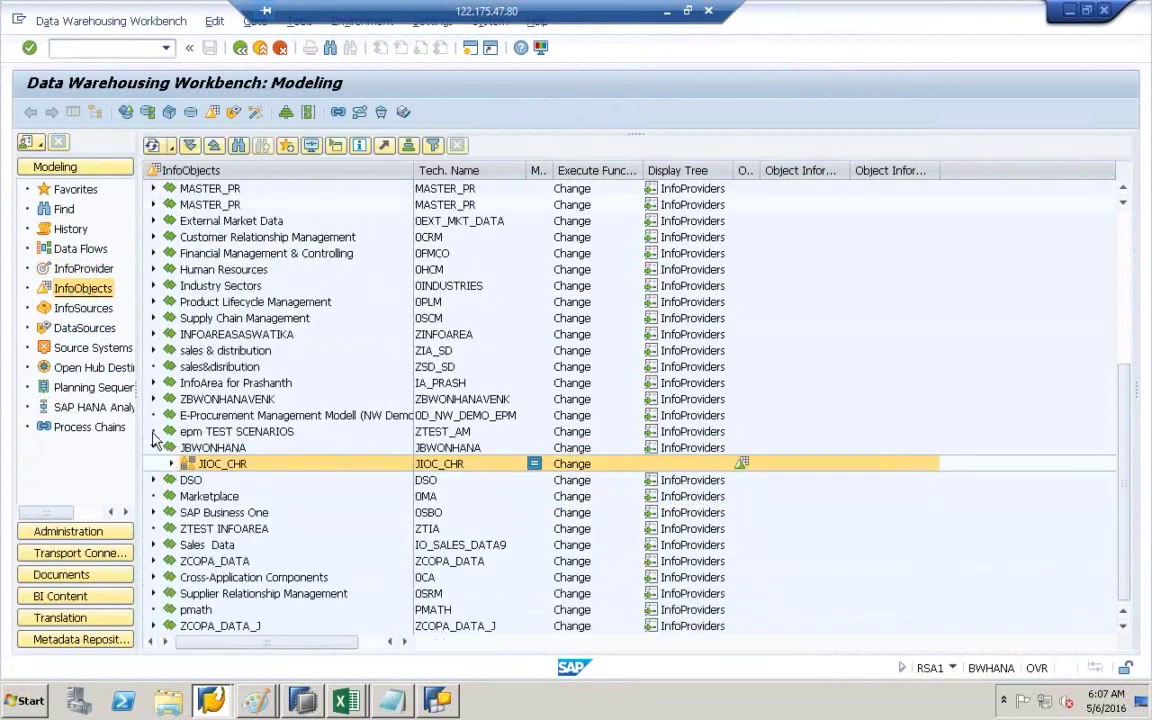
left_click(166, 546)
left_click(156, 545)
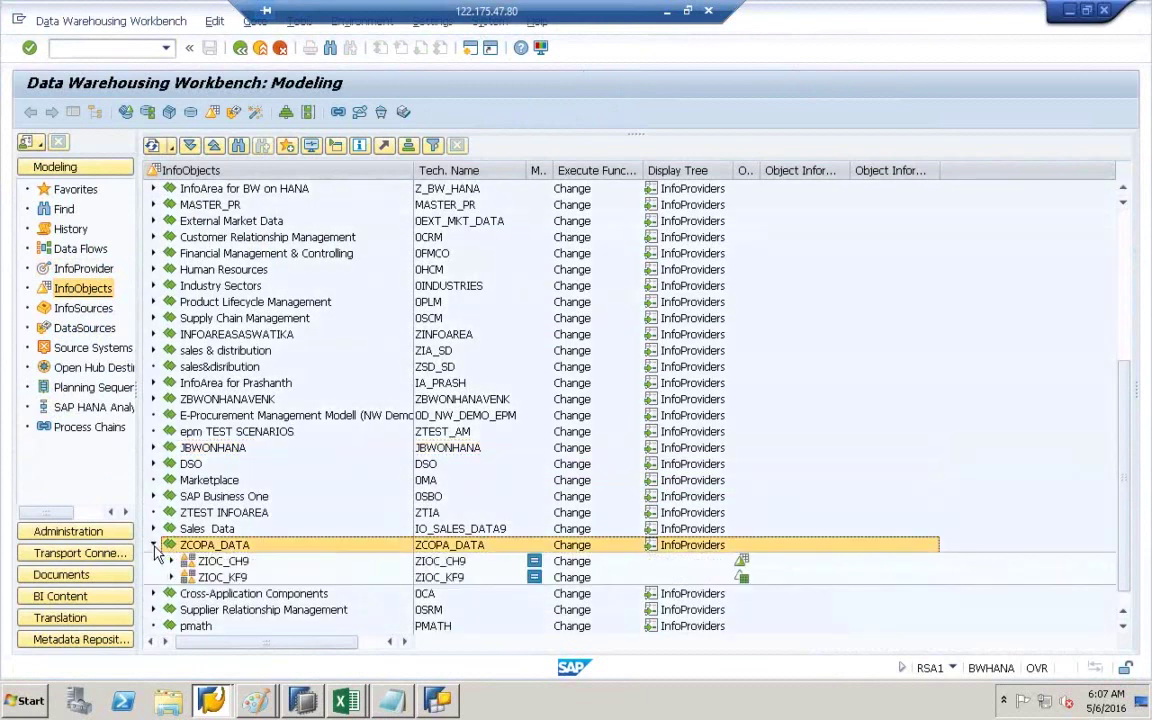
- Open characteristic ZBUKRS7 (COMPANYCODEID) from catalog ZIOC_CH9, then move to HANA Studio
left_click(171, 561)
scroll(270, 355, "down", 1)
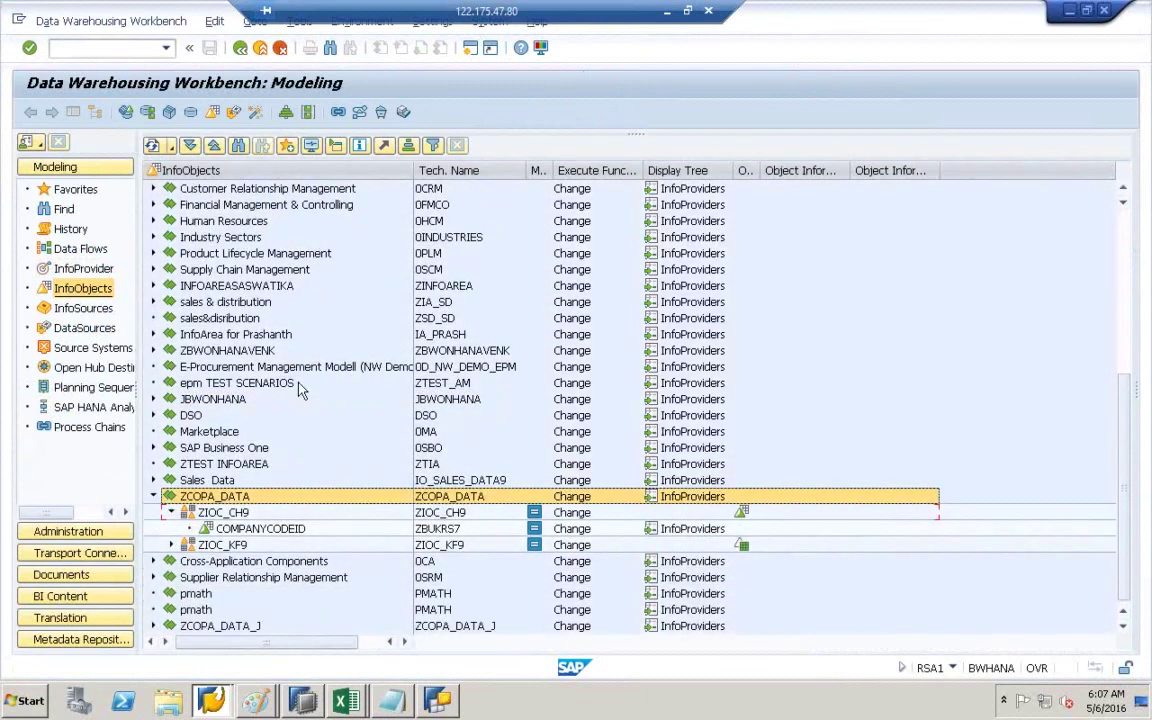
left_click(258, 530)
double_click(258, 530)
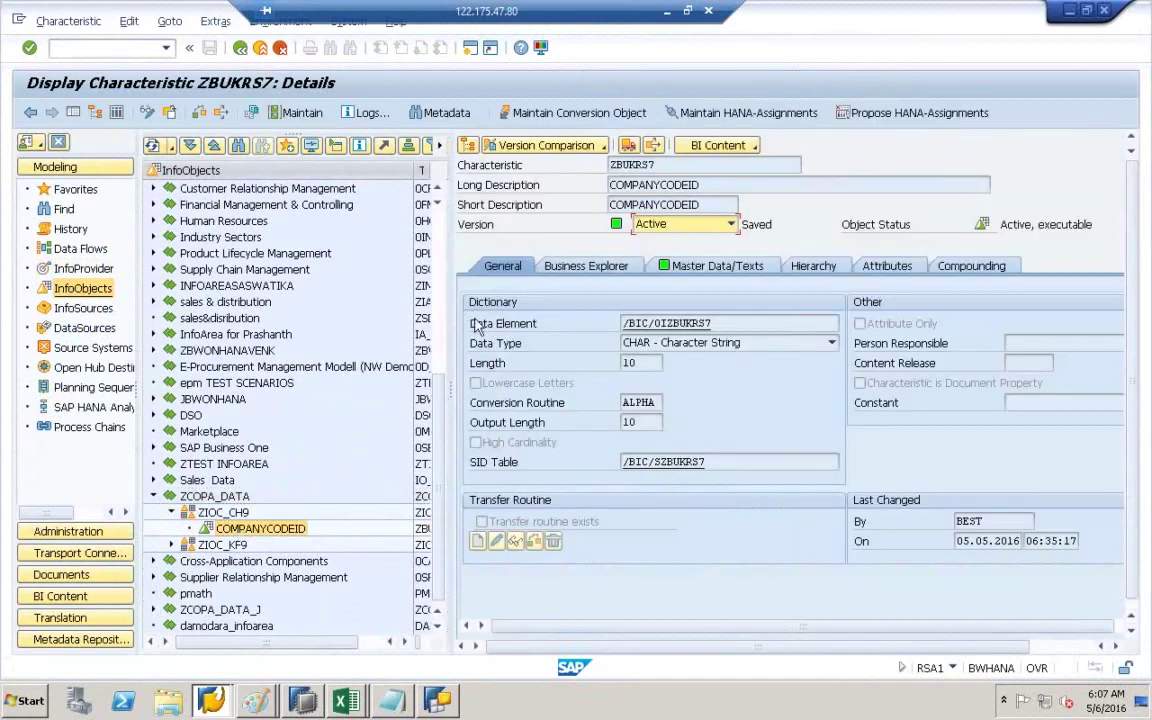
left_click_drag(452, 382, 330, 392)
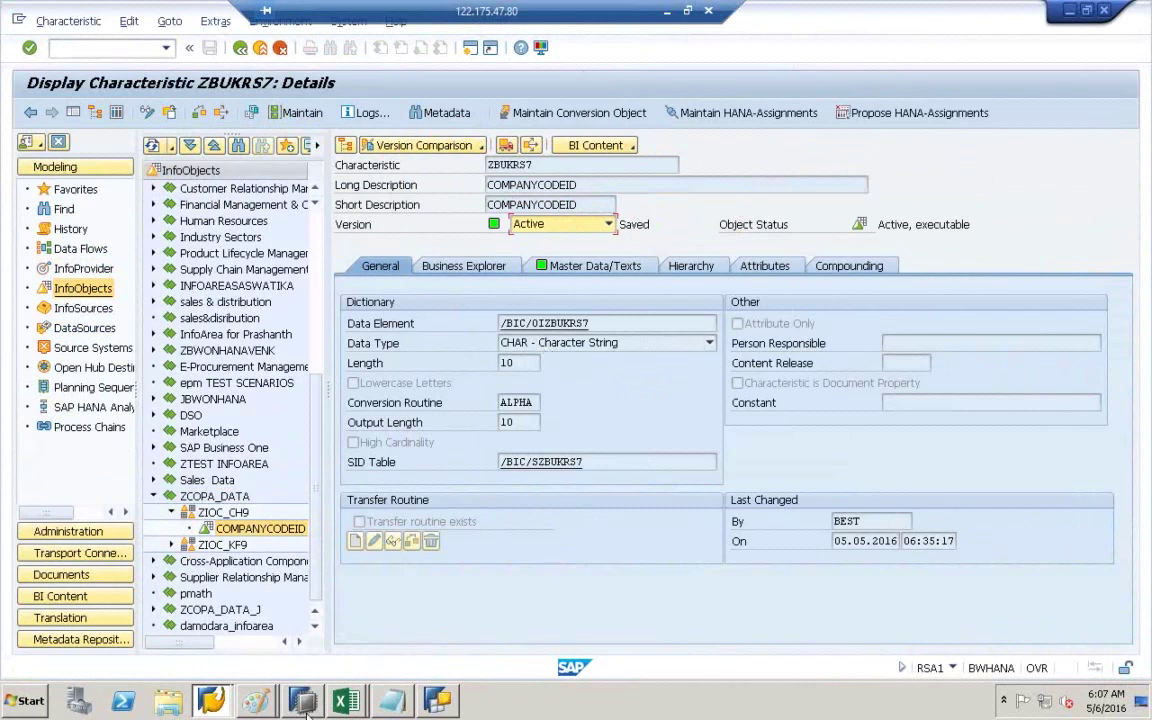
left_click(306, 708)
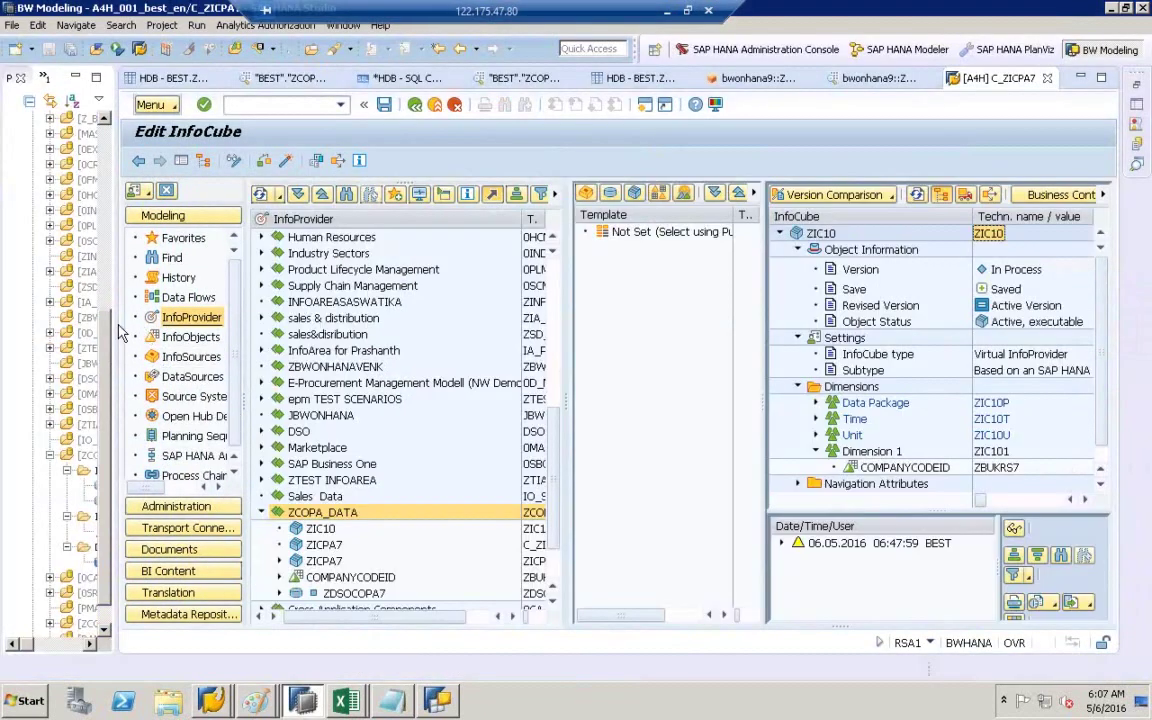
- In the HANA Modeler catalog, open table ZCOPATABLE9 under schema BEST and inspect column BUKRS
left_click(915, 52)
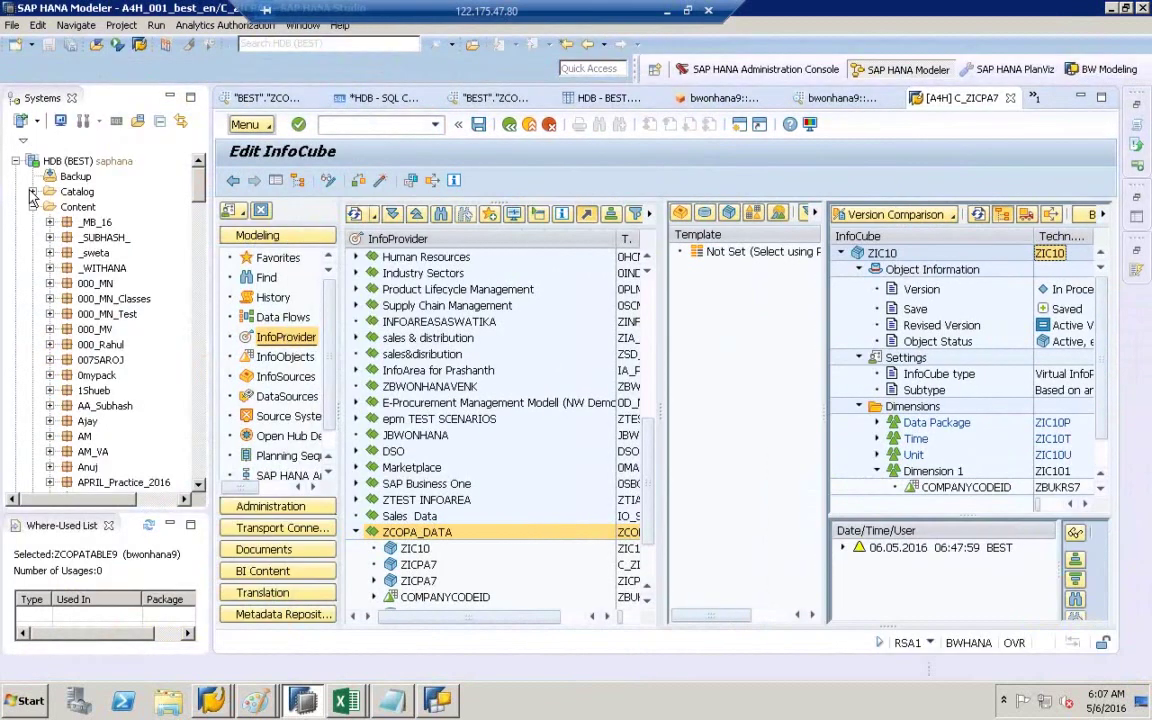
left_click(33, 193)
left_click_drag(209, 258, 395, 258)
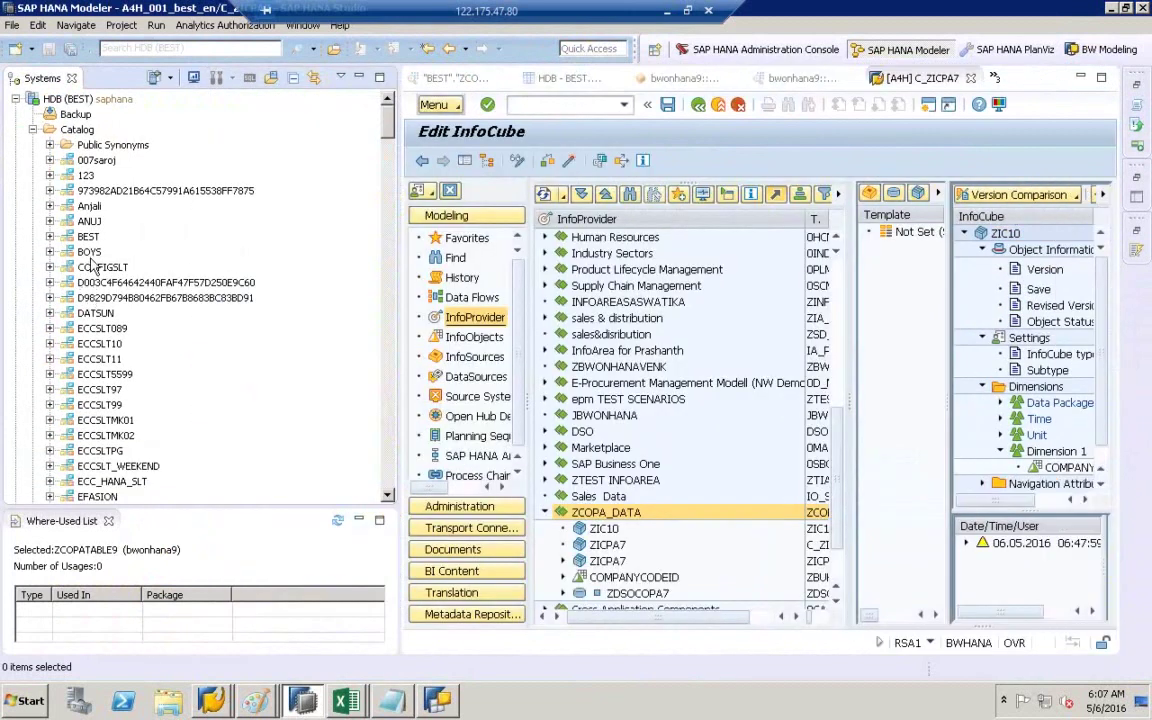
left_click(50, 237)
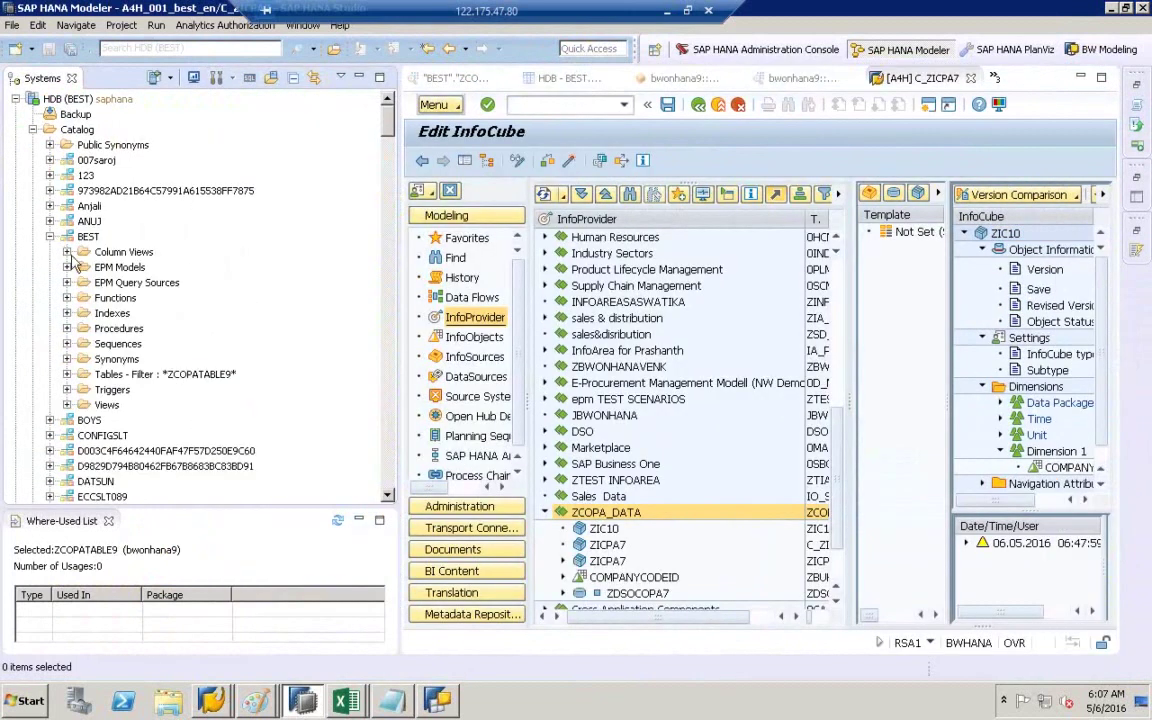
left_click(67, 374)
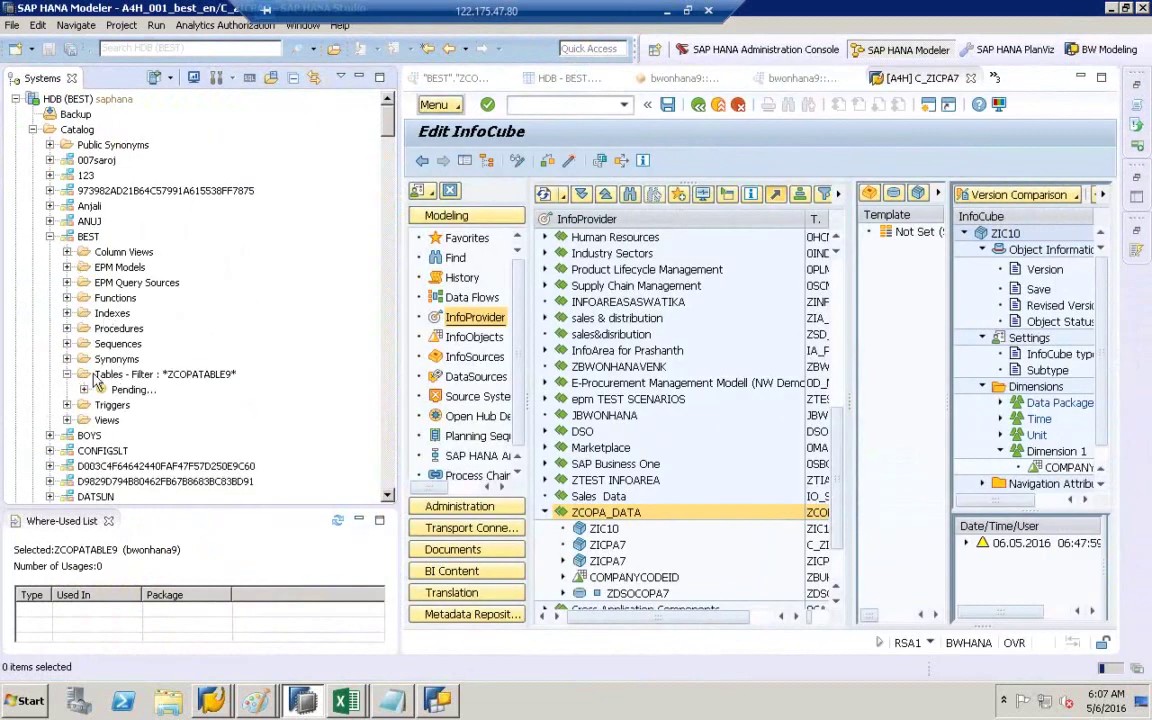
double_click(140, 389)
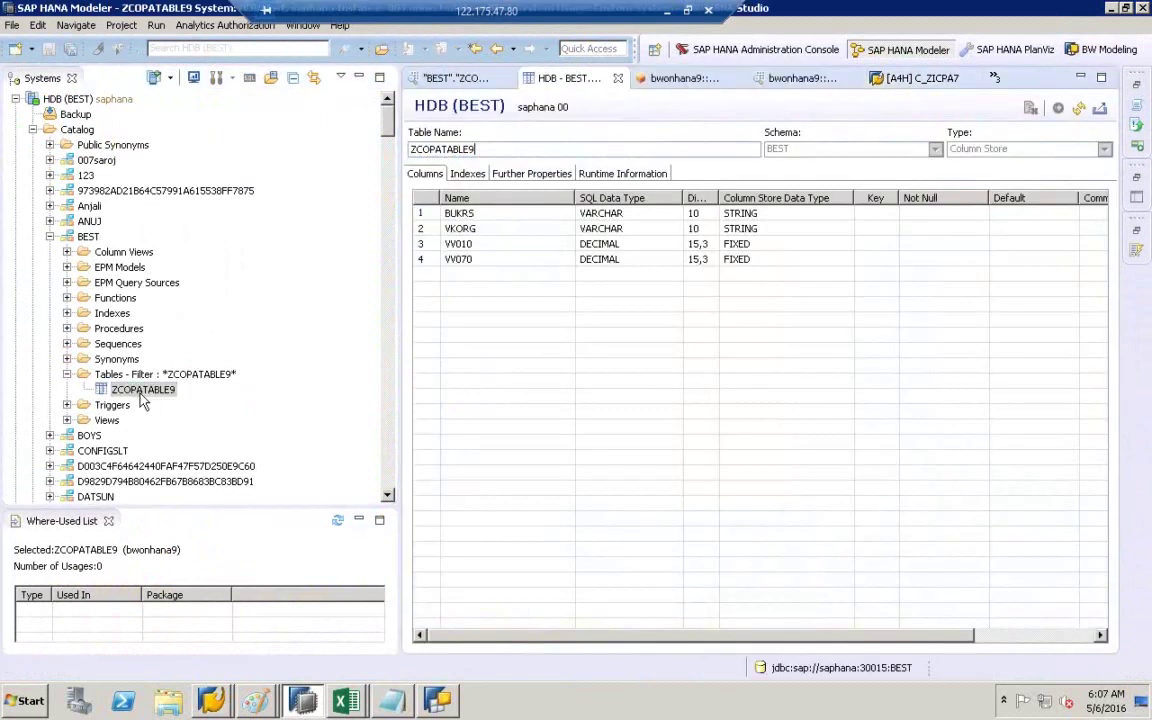
left_click(496, 219)
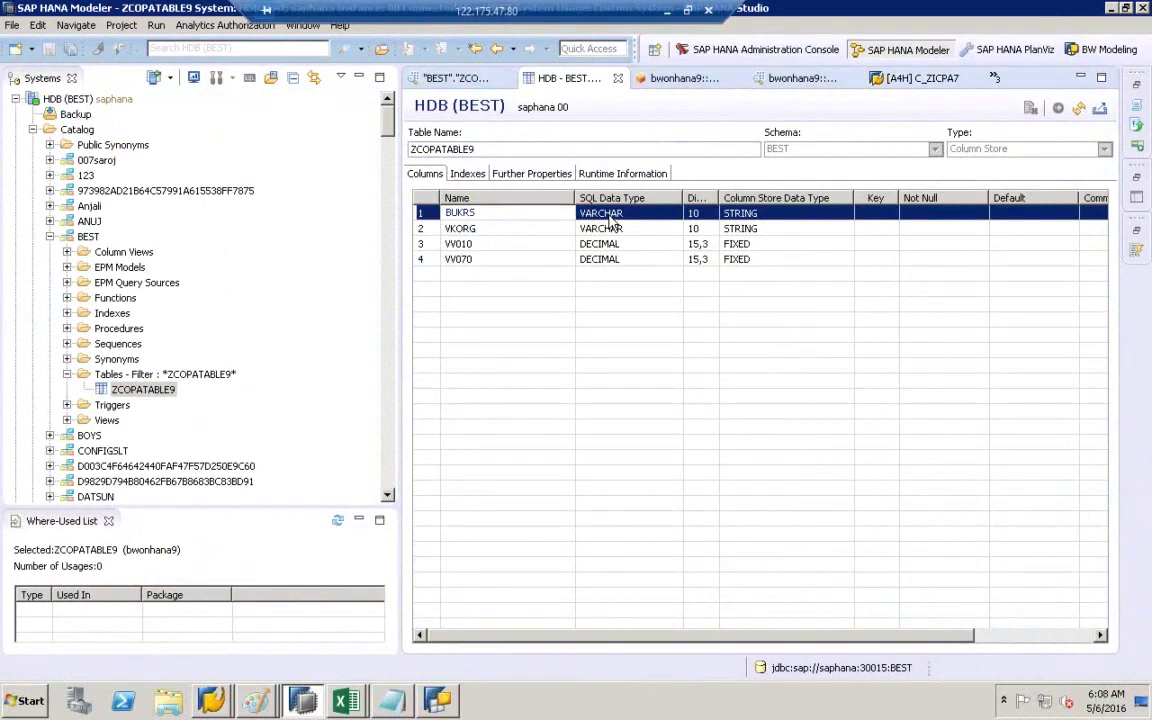
- Preview ZCOPATABLE9's data (company codes 1000 and 2000), then reopen its column definition
left_click(143, 391)
right_click(143, 391)
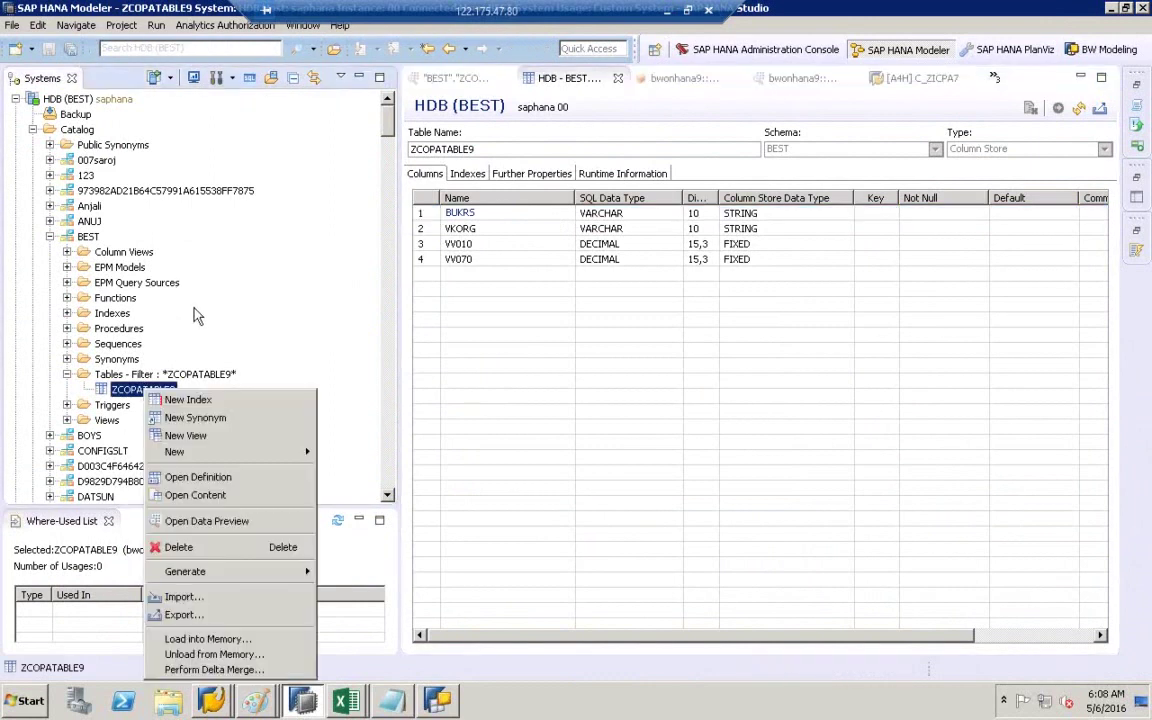
left_click(210, 524)
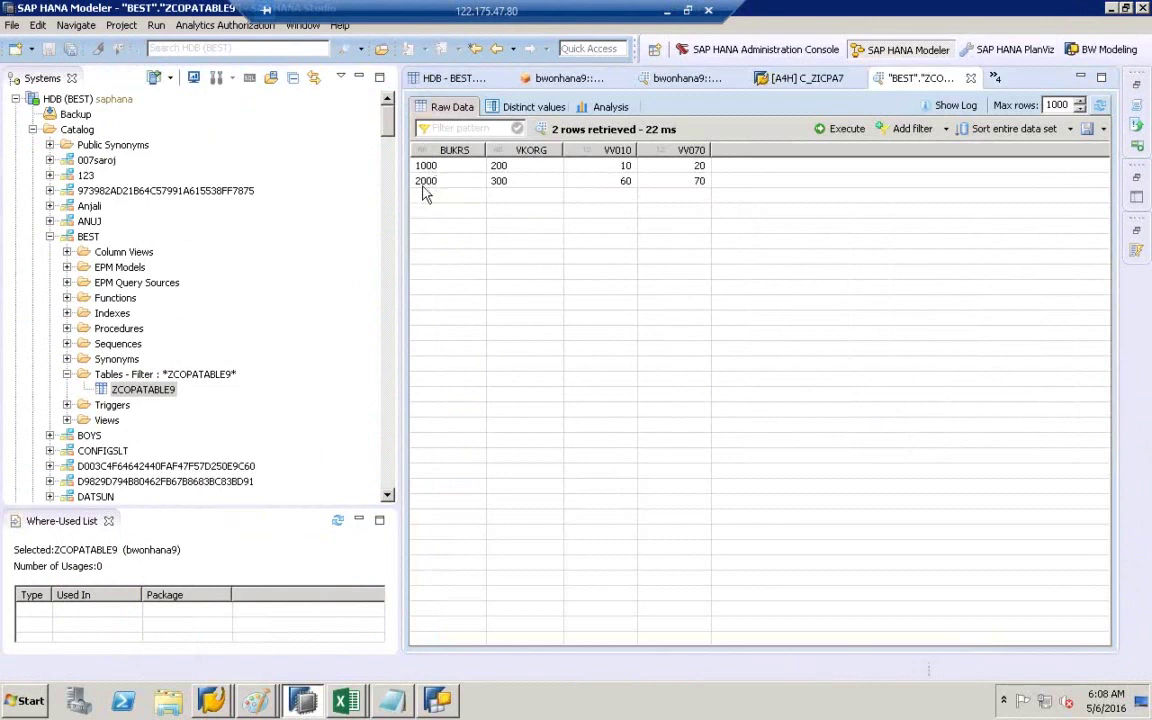
left_click(148, 388)
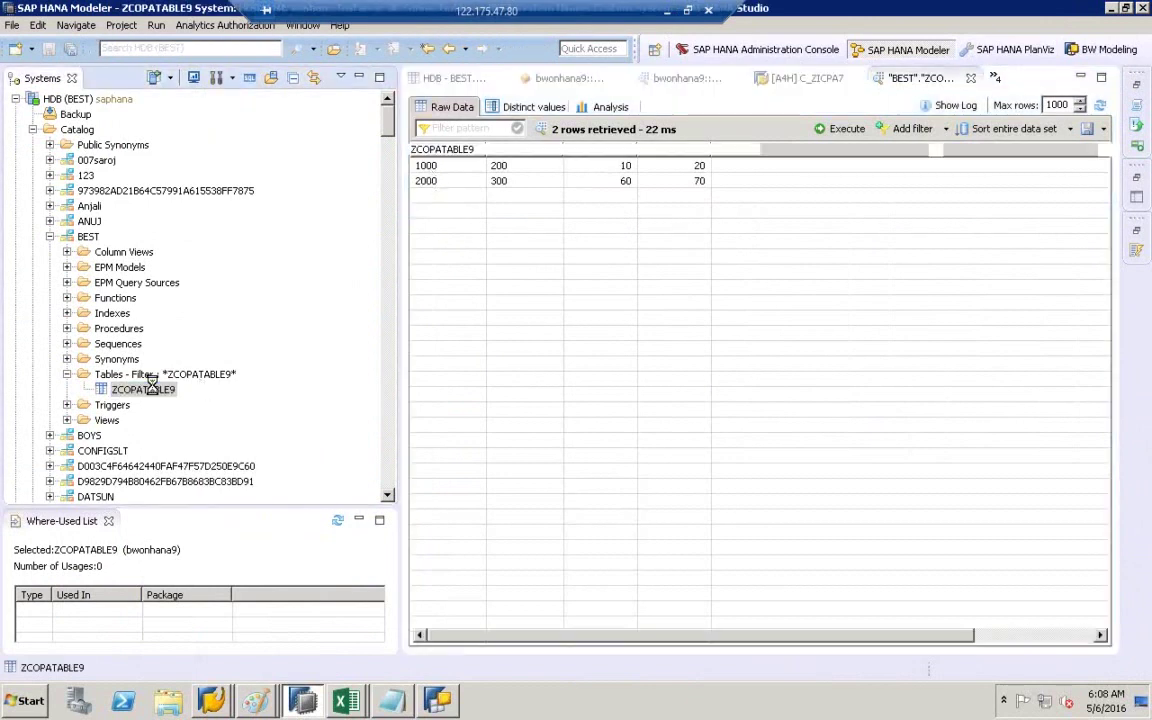
double_click(148, 386)
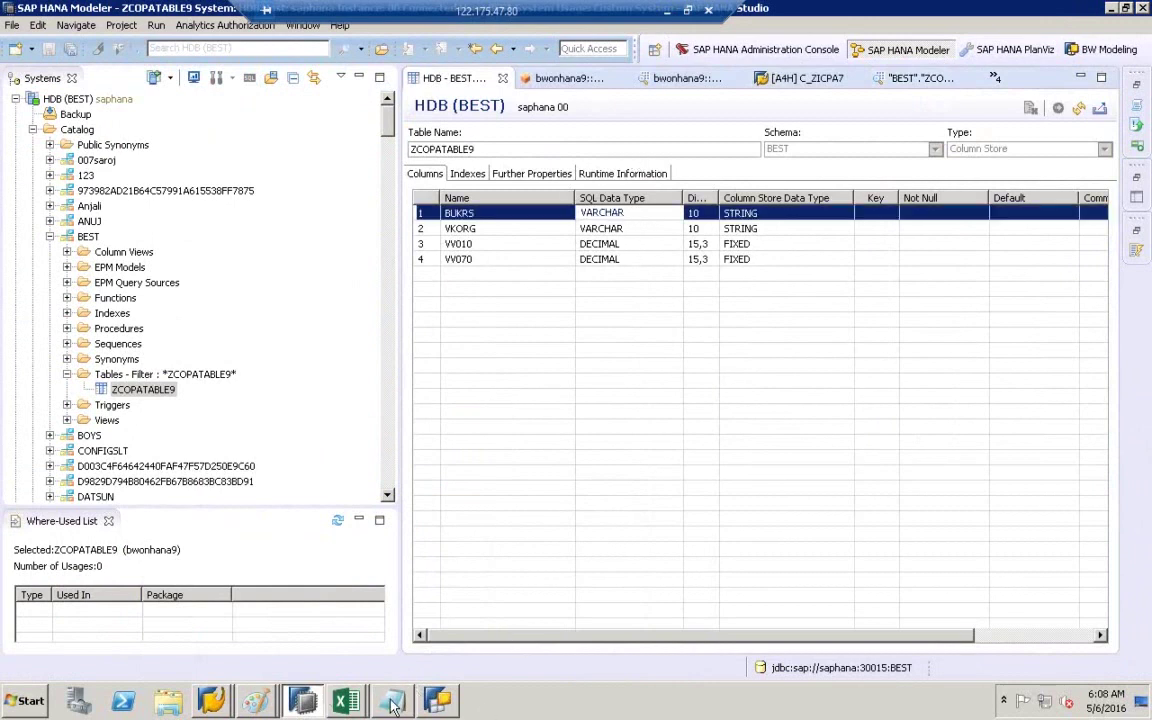
- Bring up characteristic ZBUKRS7 in change mode and review its settings tabs
left_click(211, 700)
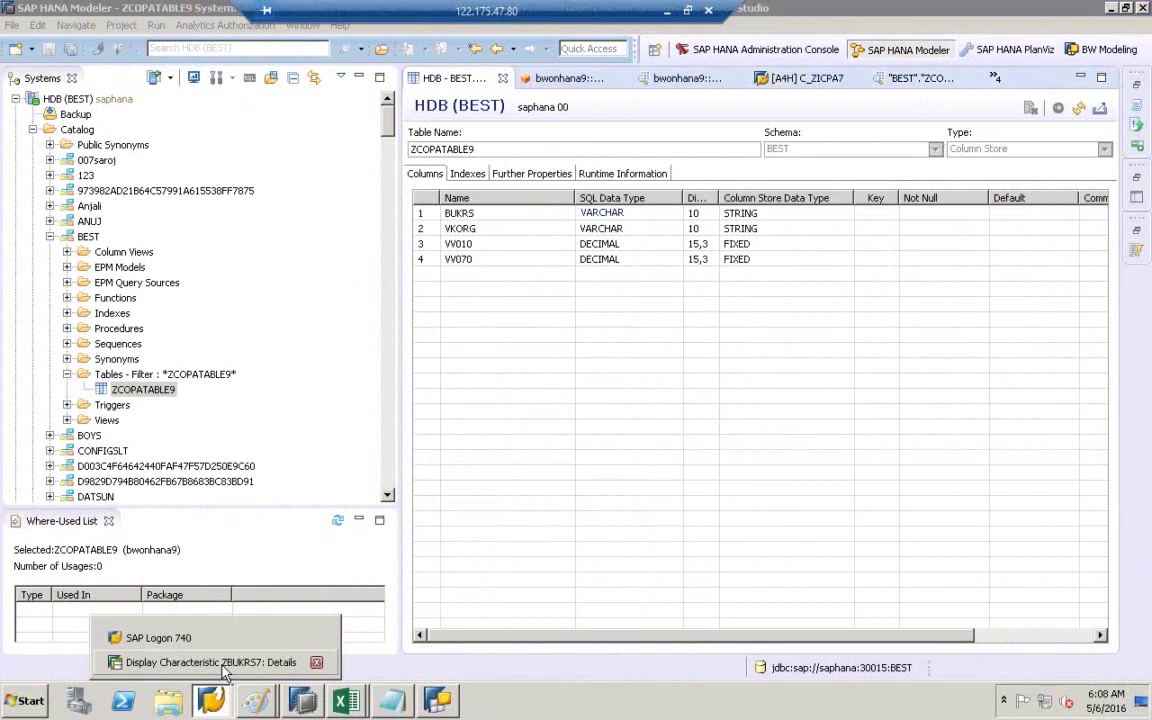
left_click(223, 668)
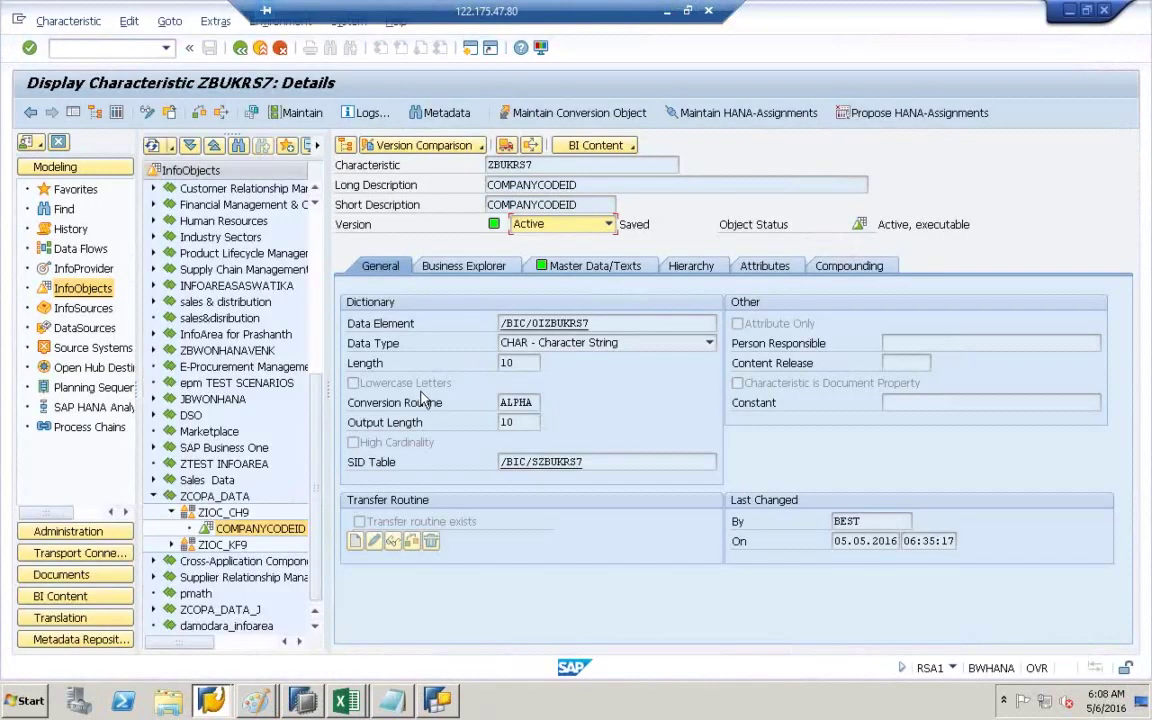
left_click(146, 112)
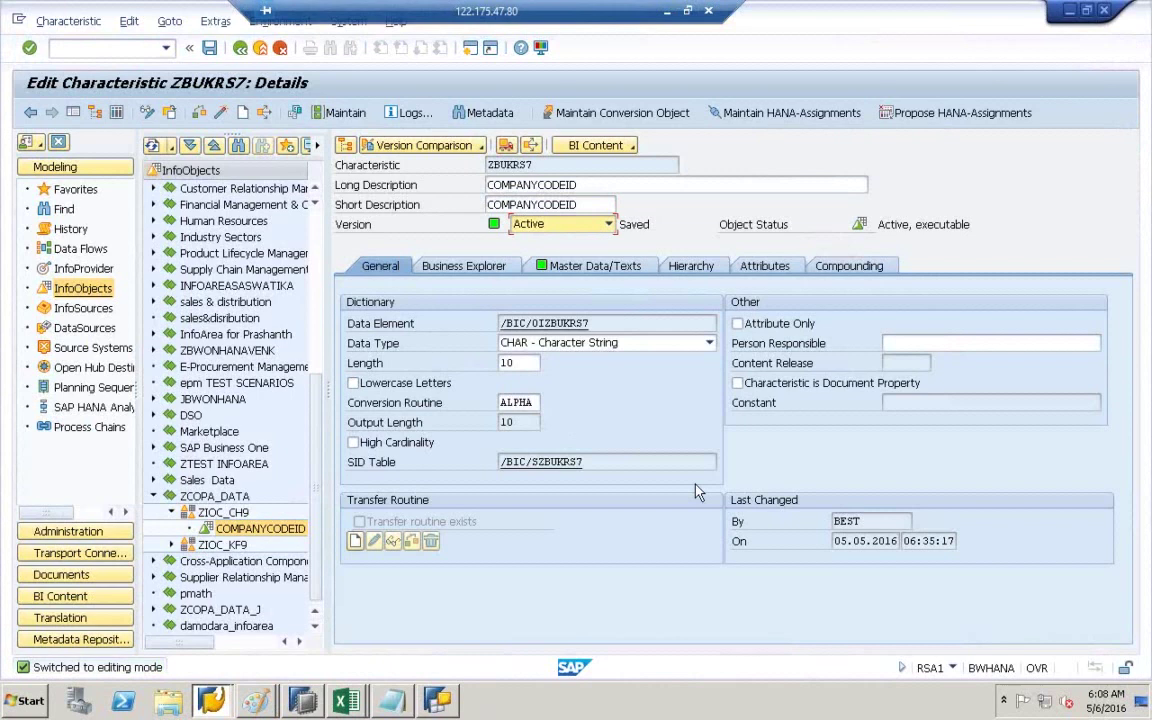
left_click(604, 265)
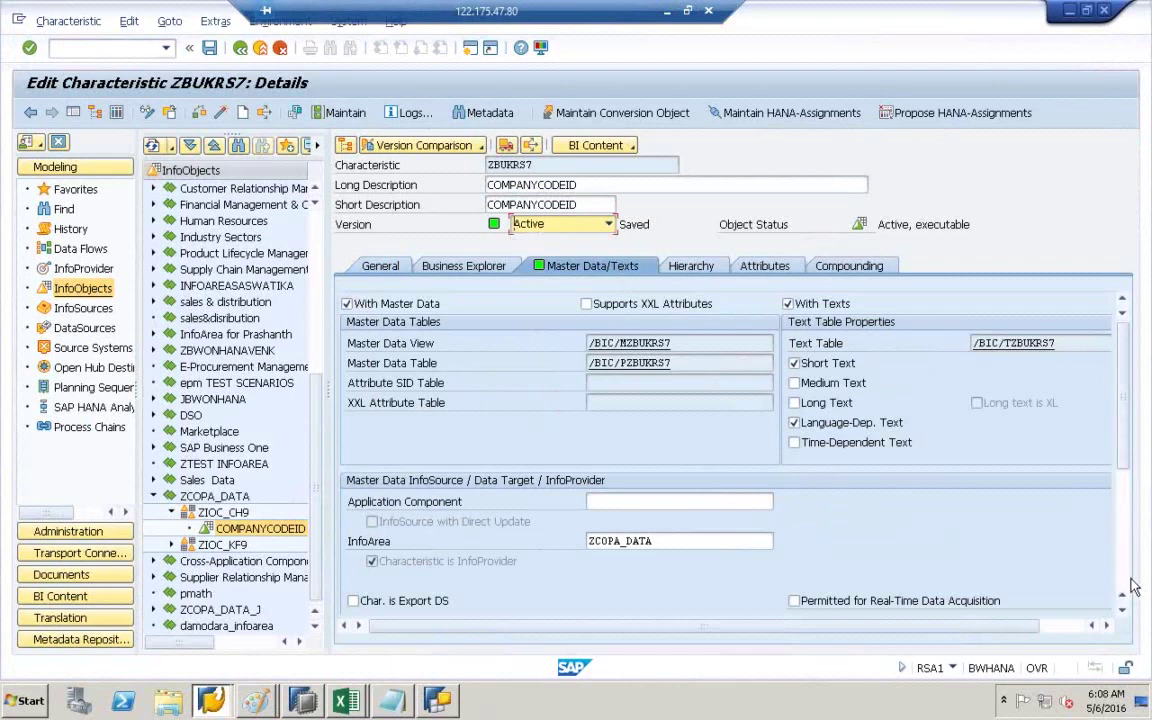
scroll(1133, 588, "down", 5)
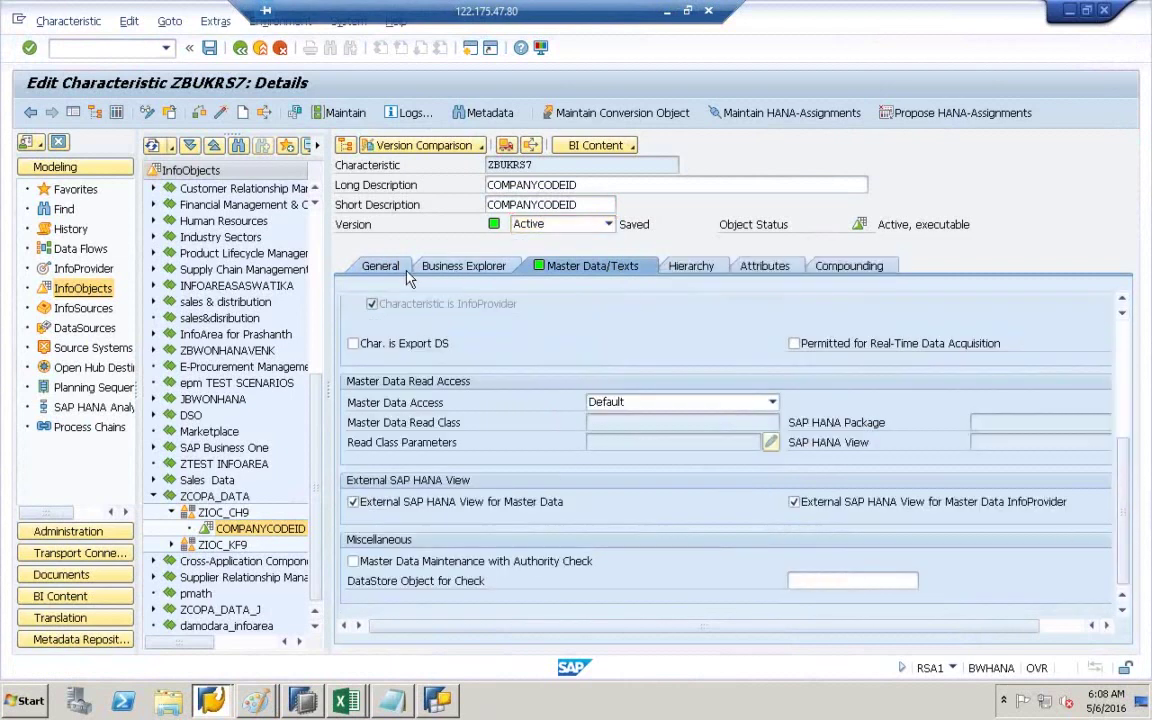
left_click(400, 268)
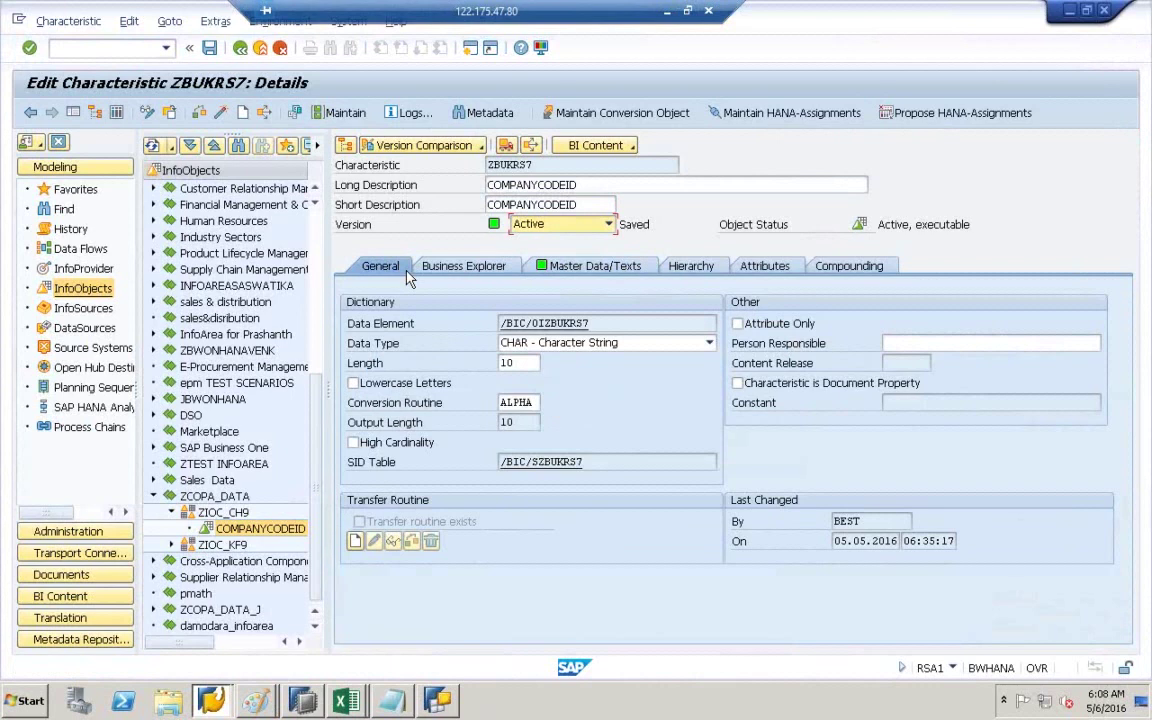
- Open the full conversion routine list from the ALPHA field and browse through it
left_click(536, 403)
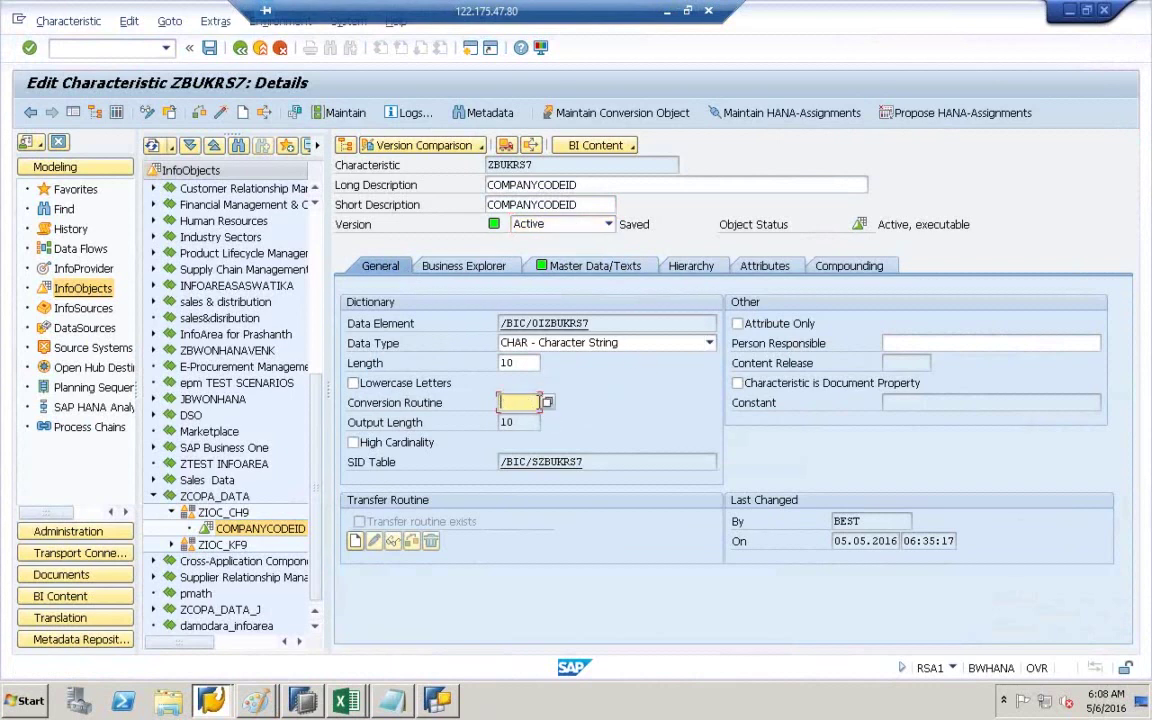
left_click(547, 403)
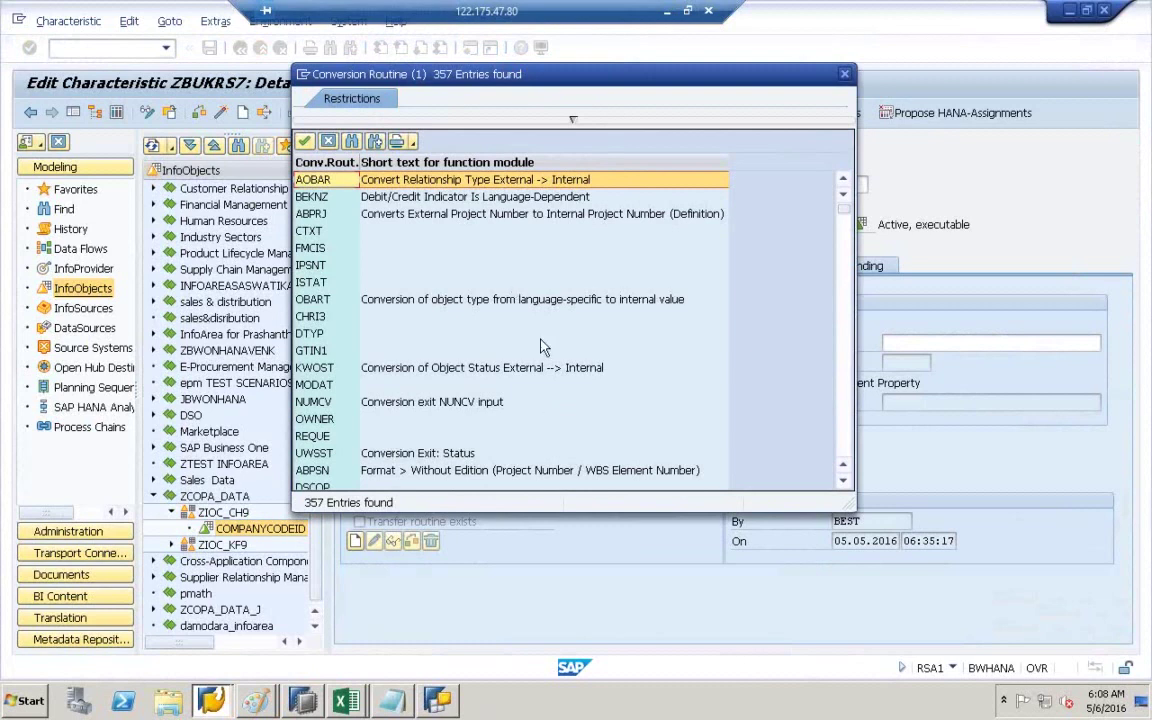
scroll(540, 347, "down", 15)
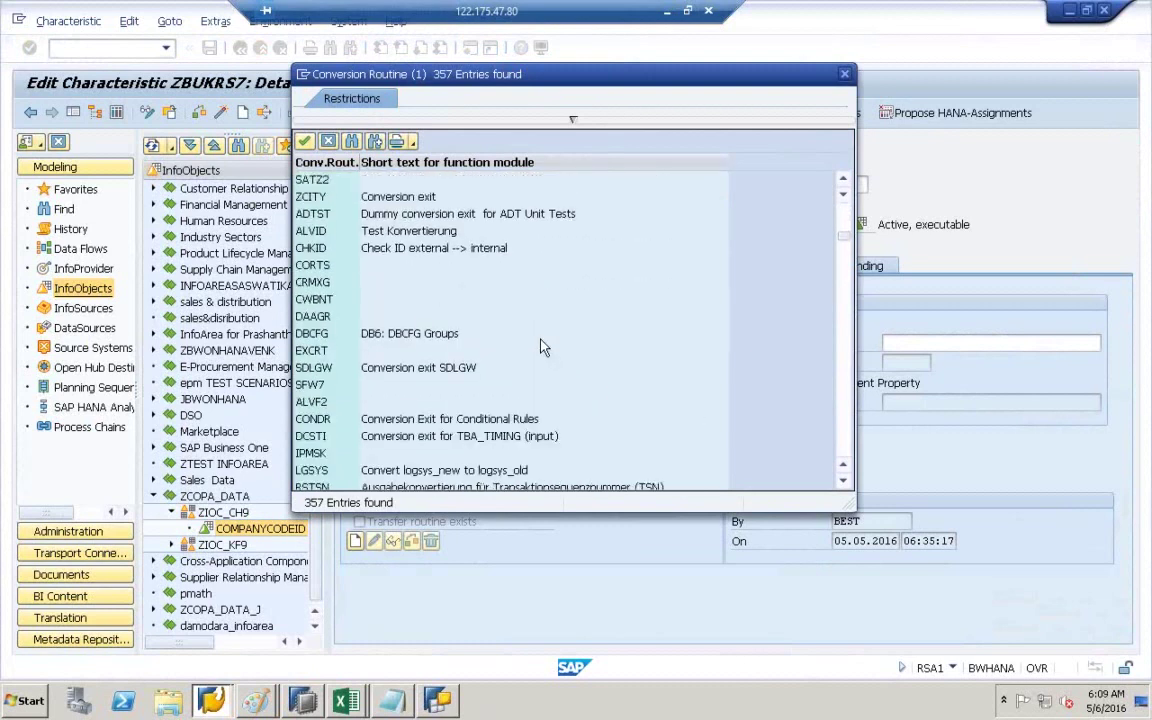
scroll(540, 347, "down", 20)
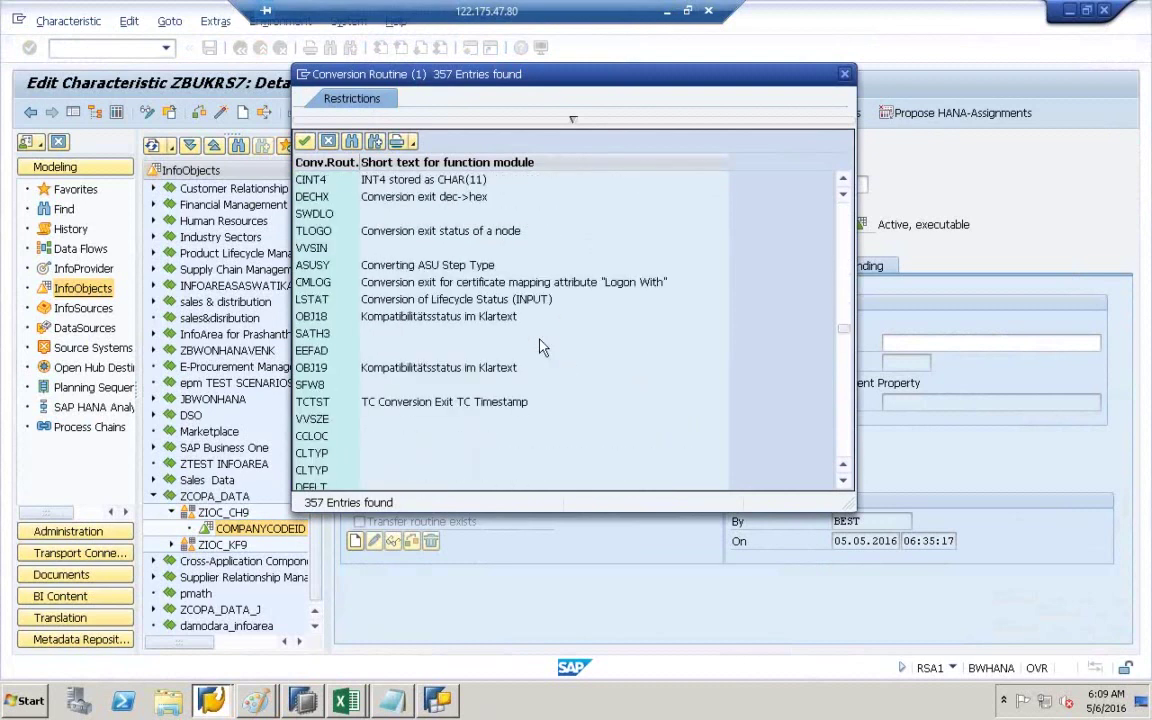
scroll(540, 347, "down", 20)
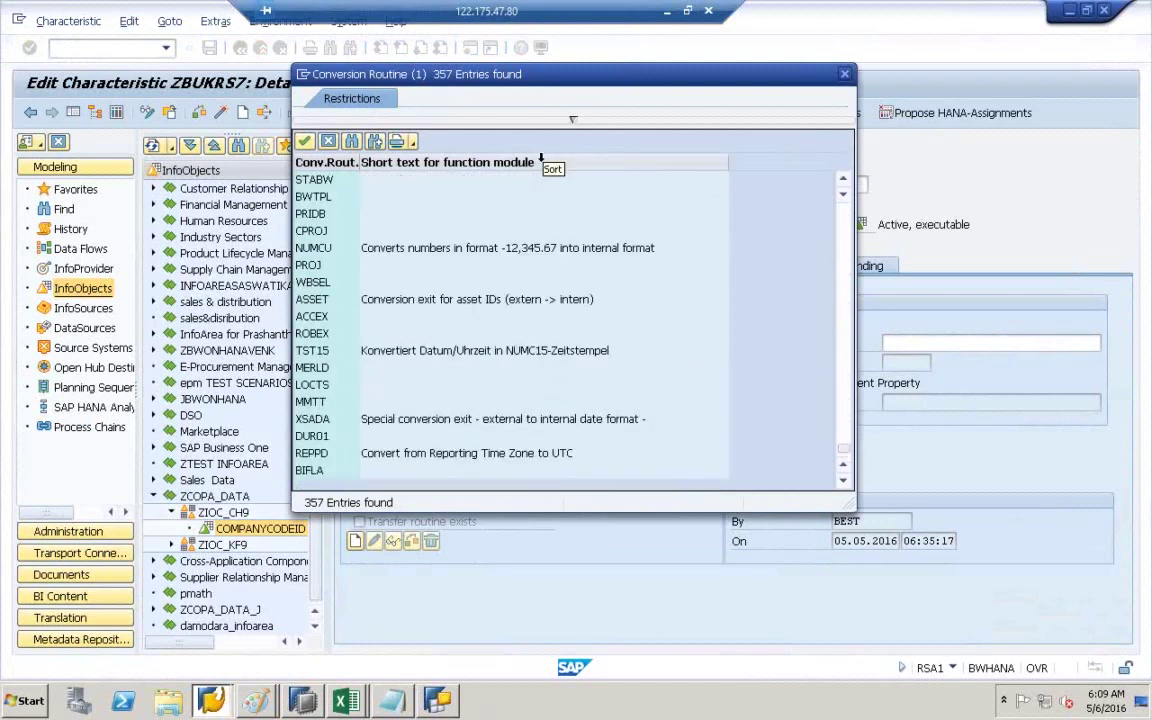
scroll(541, 157, "up", 15)
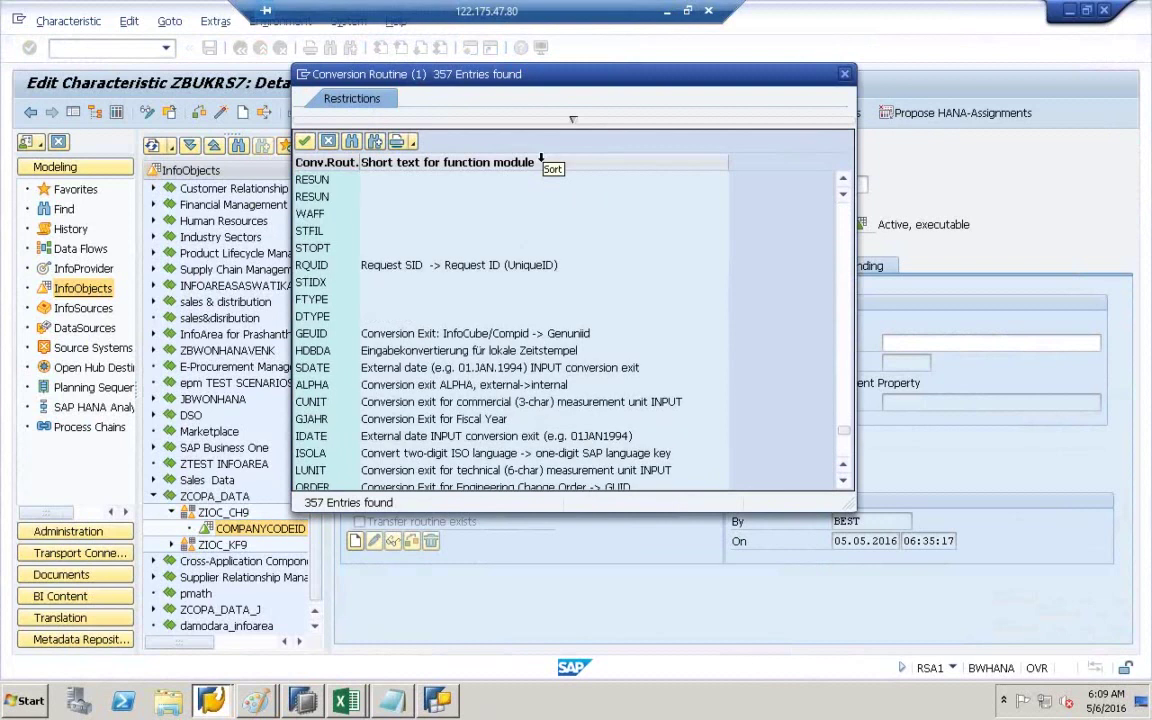
scroll(541, 157, "down", 3)
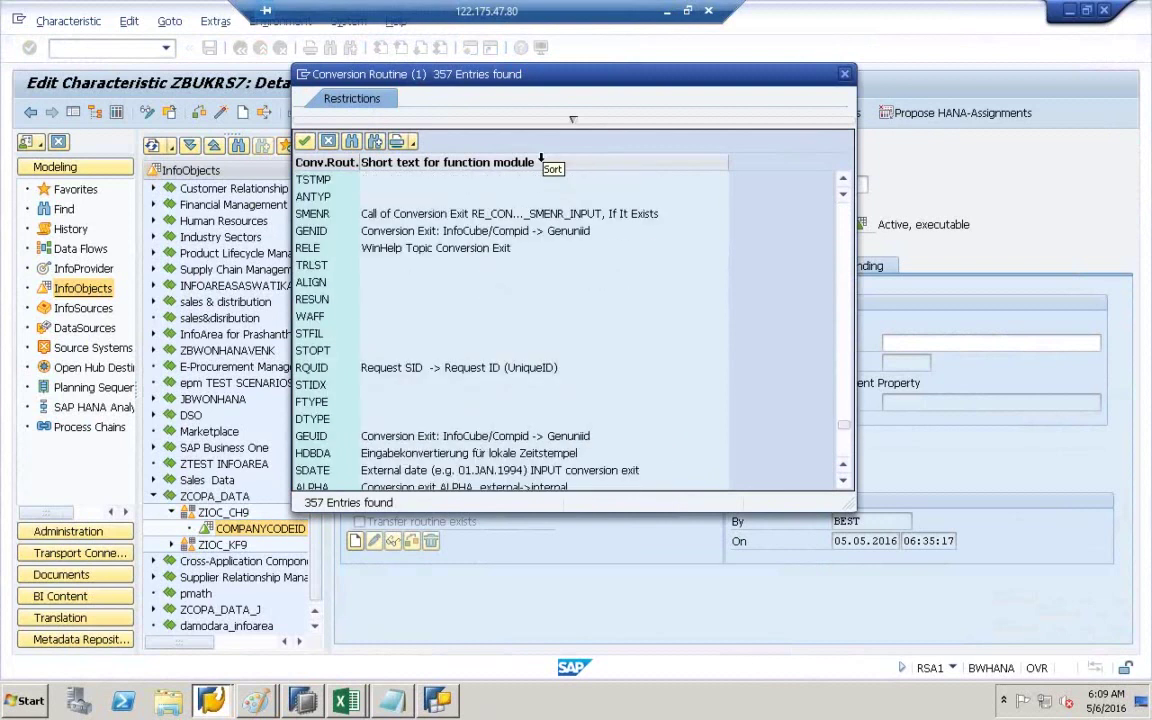
scroll(541, 157, "down", 5)
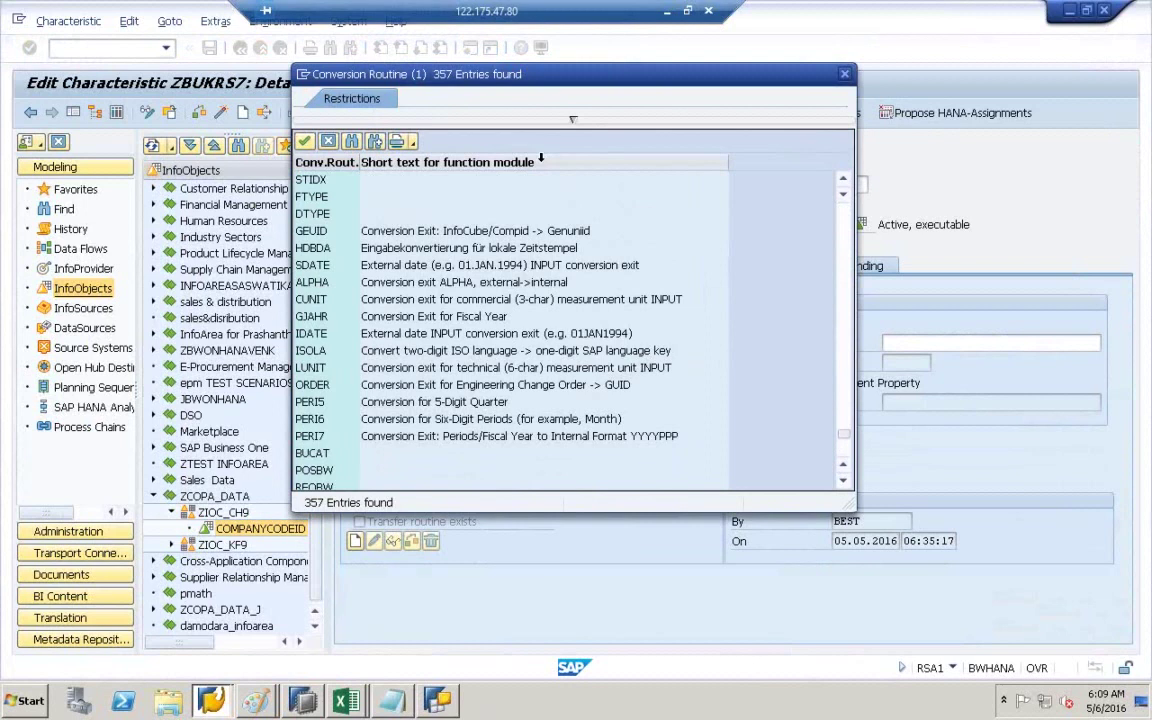
scroll(541, 157, "up", 6)
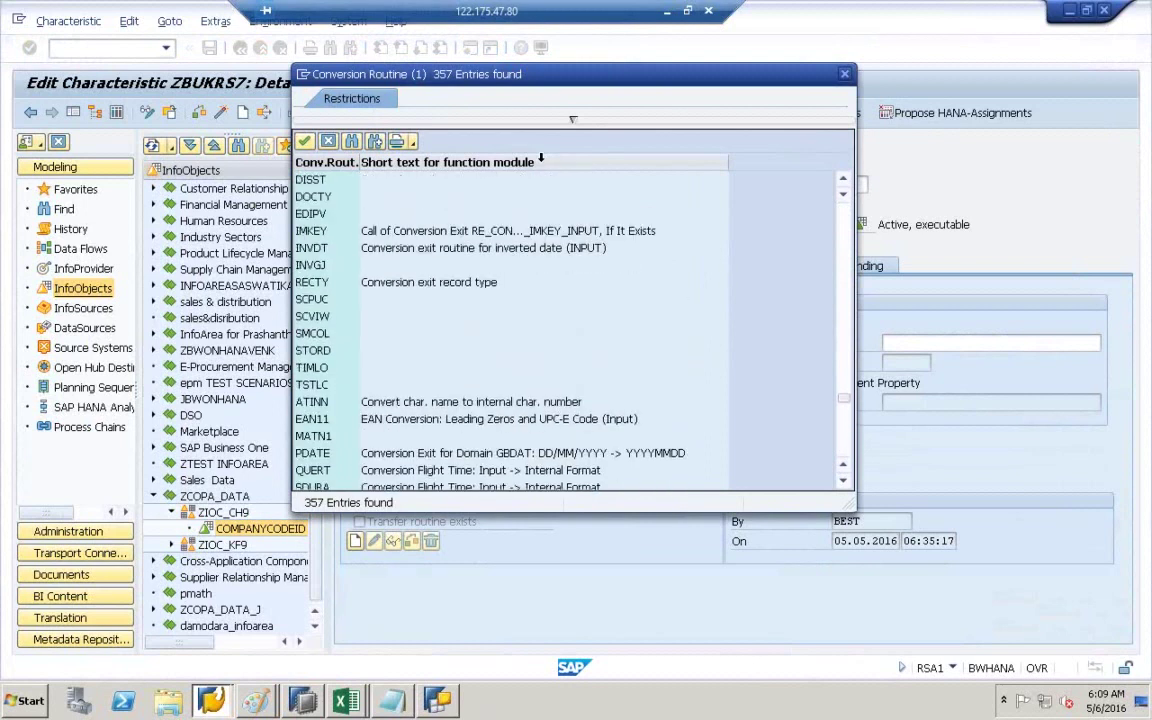
scroll(541, 157, "up", 10)
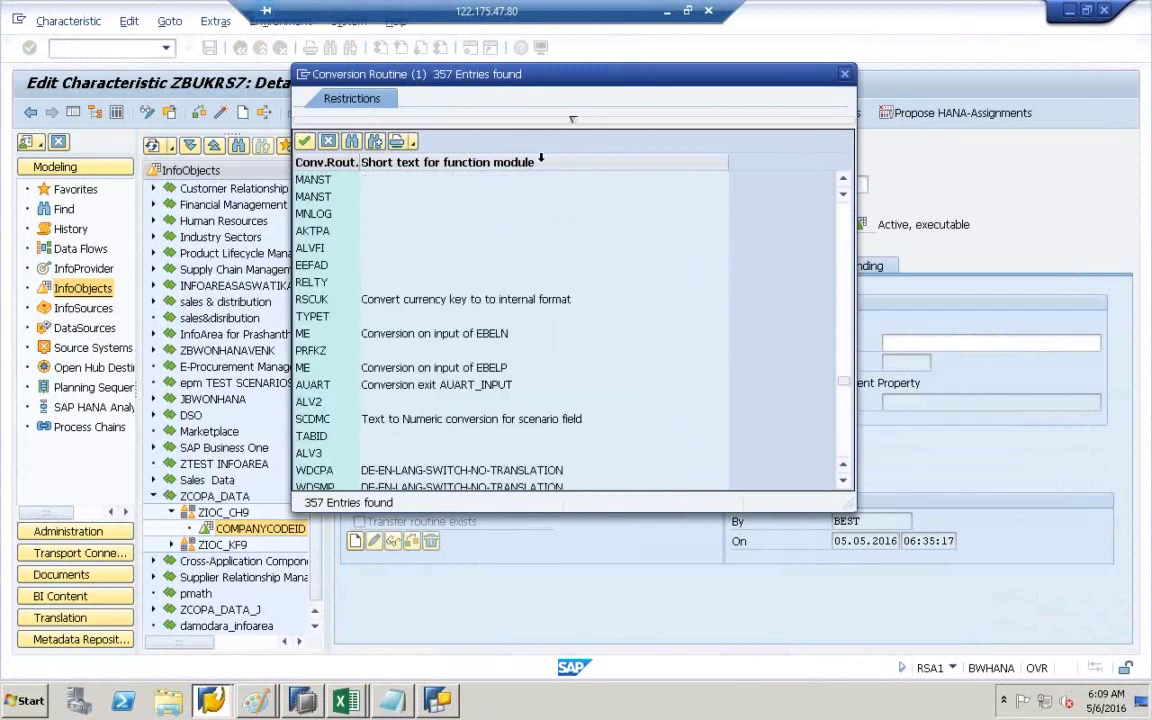
scroll(541, 157, "up", 2)
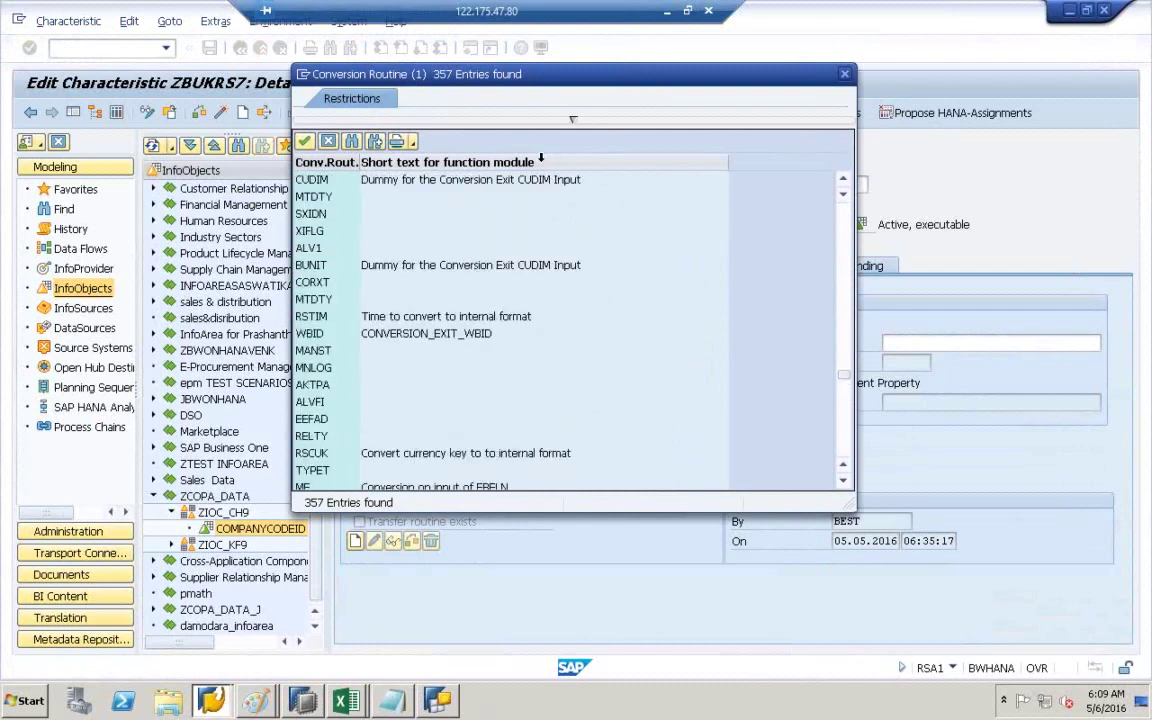
scroll(541, 157, "up", 8)
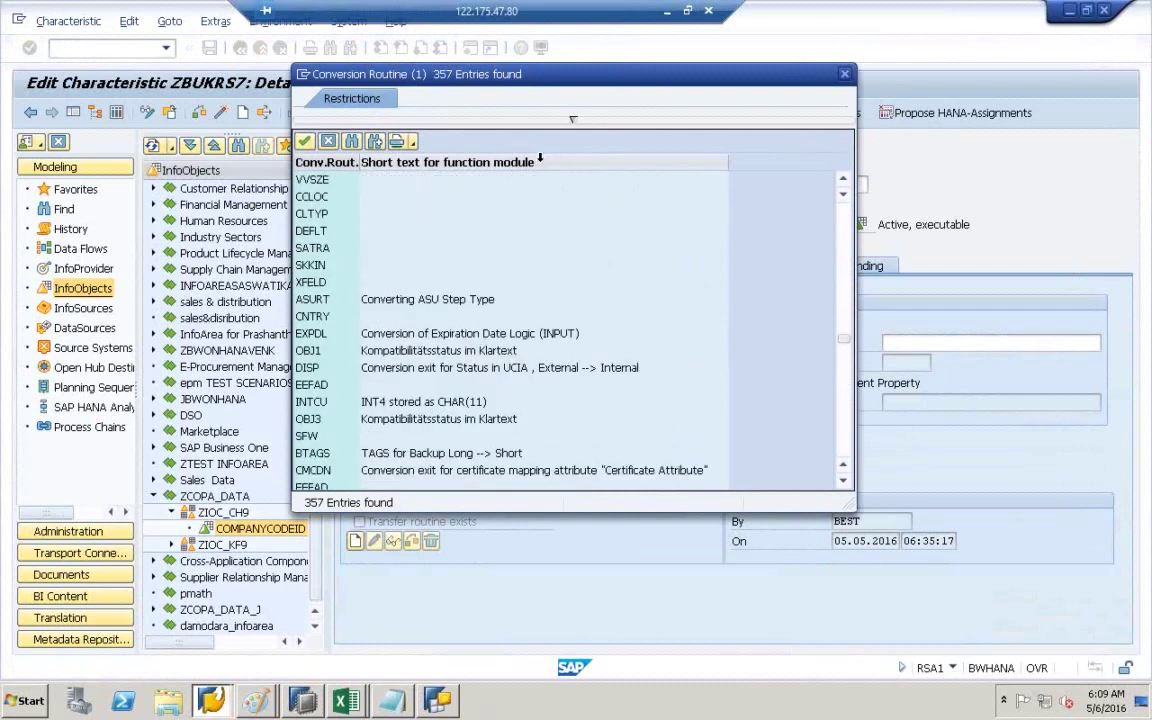
scroll(540, 158, "up", 3)
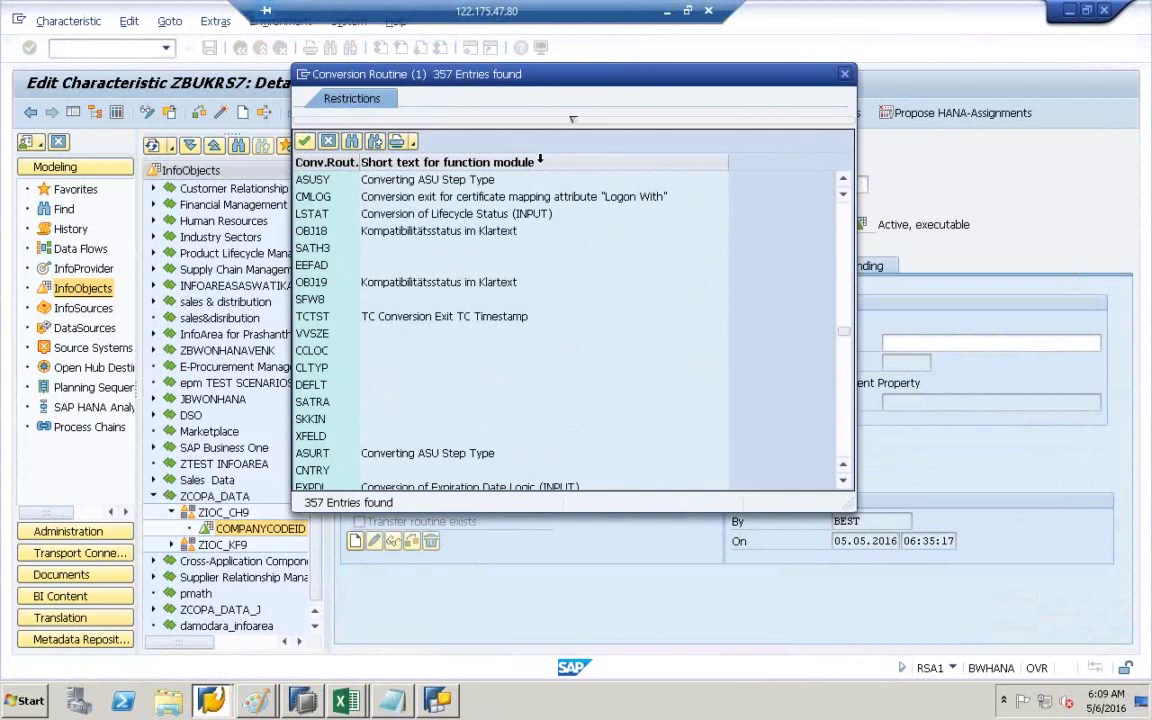
left_click_drag(846, 332, 843, 184)
- Search the routine list for 'AL' to locate ALPHA, then close it without choosing
left_click(353, 143)
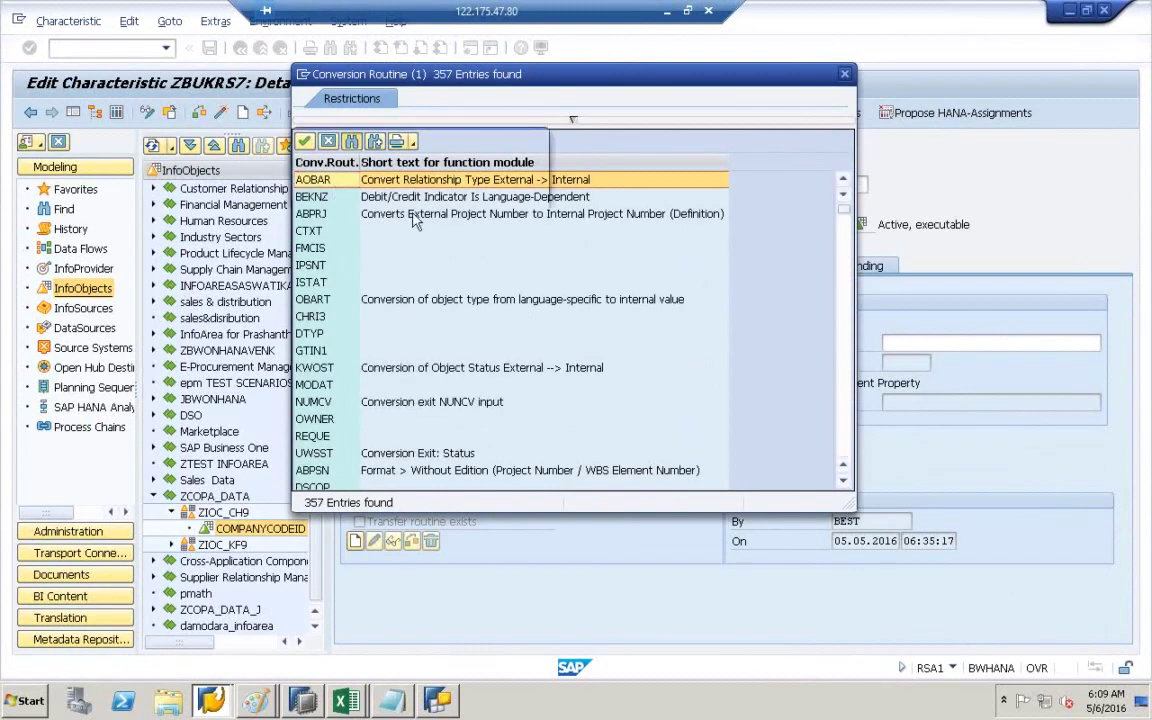
type("AL")
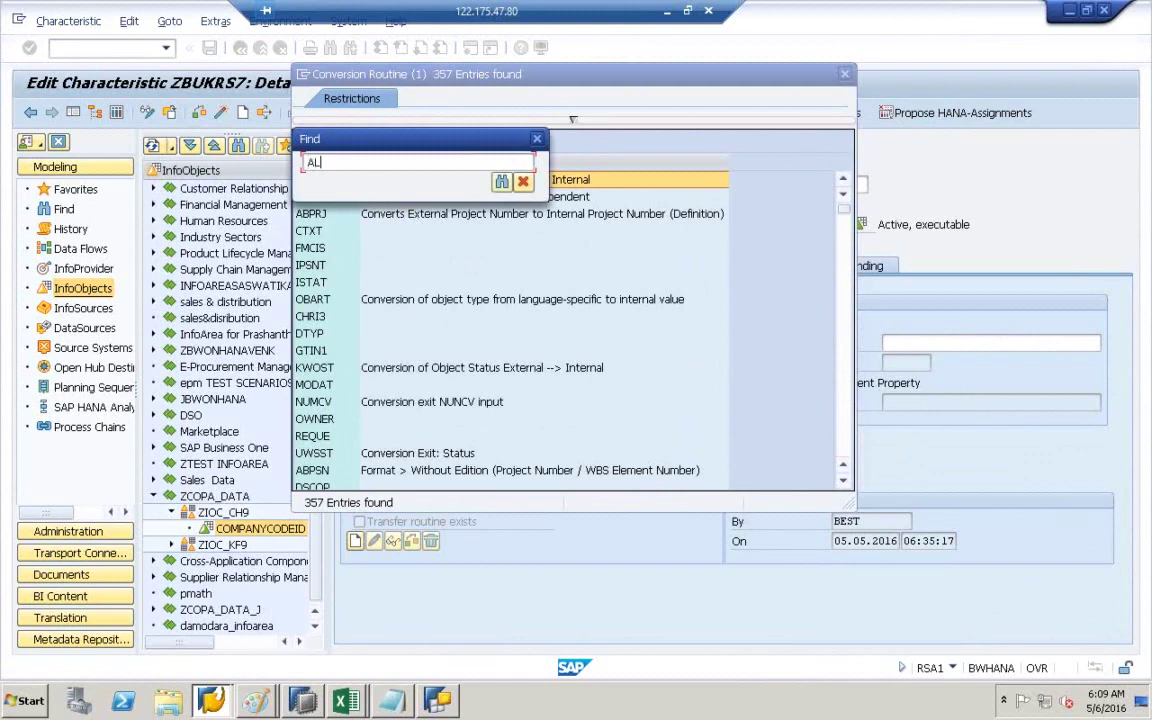
key("Return")
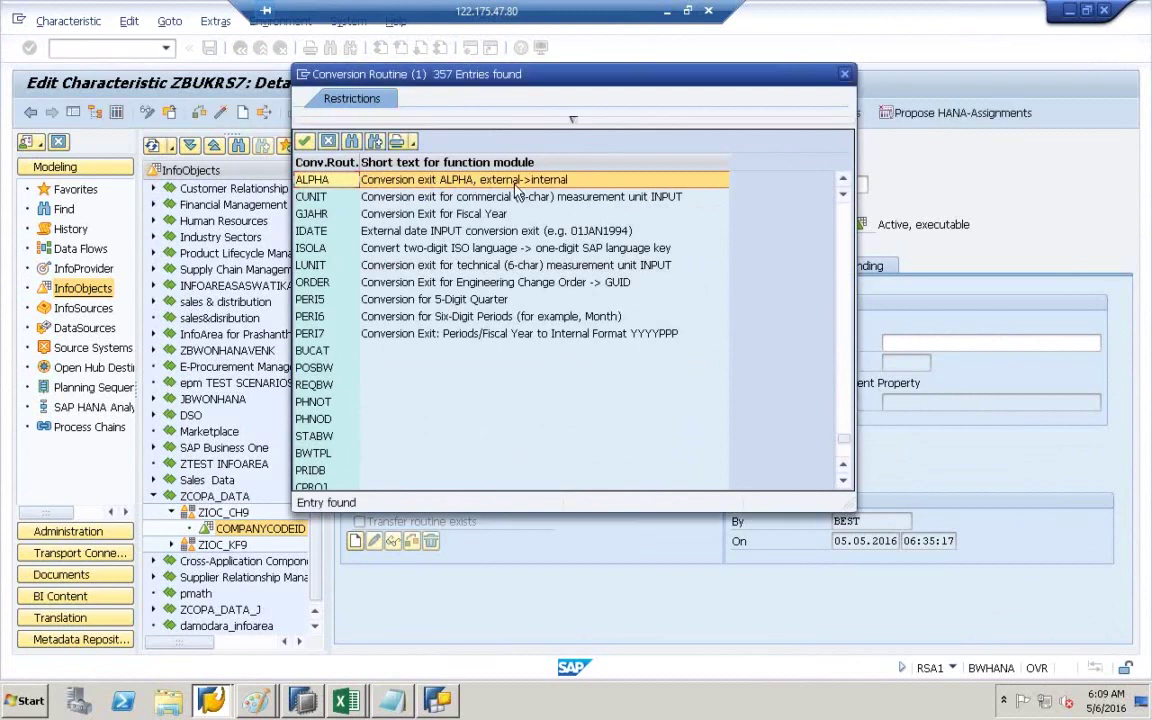
left_click(844, 72)
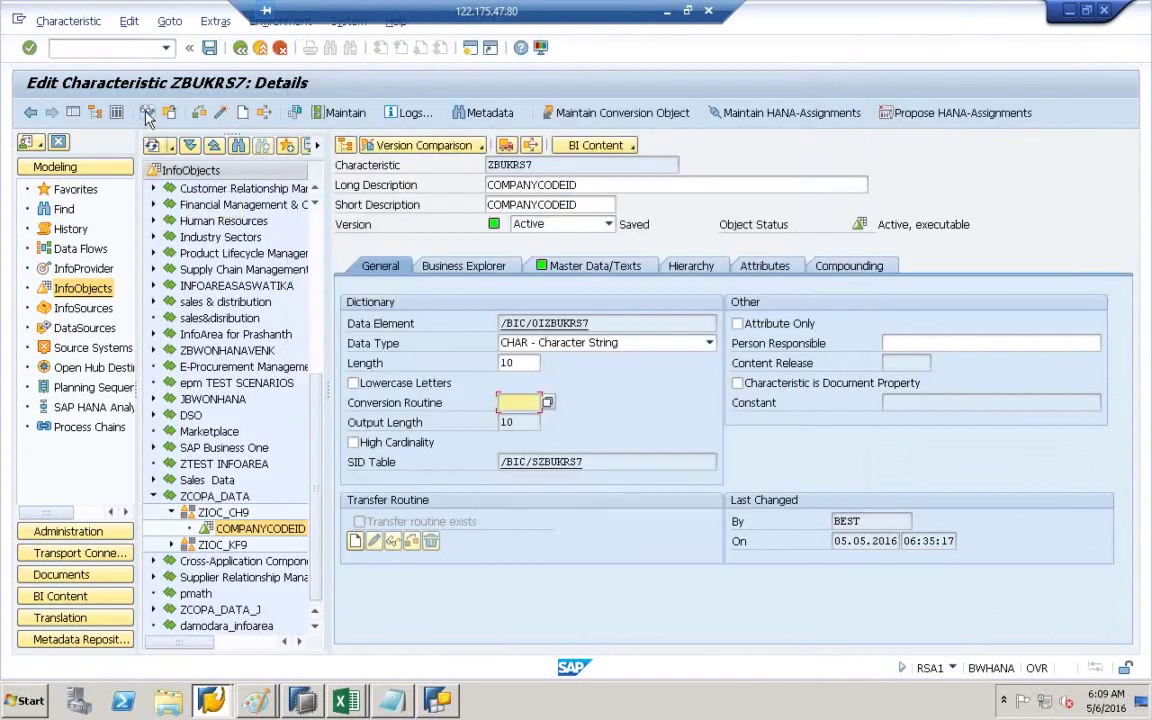
- Activate ZBUKRS7 despite the warnings and confirm its conversion routine is now empty
left_click(222, 113)
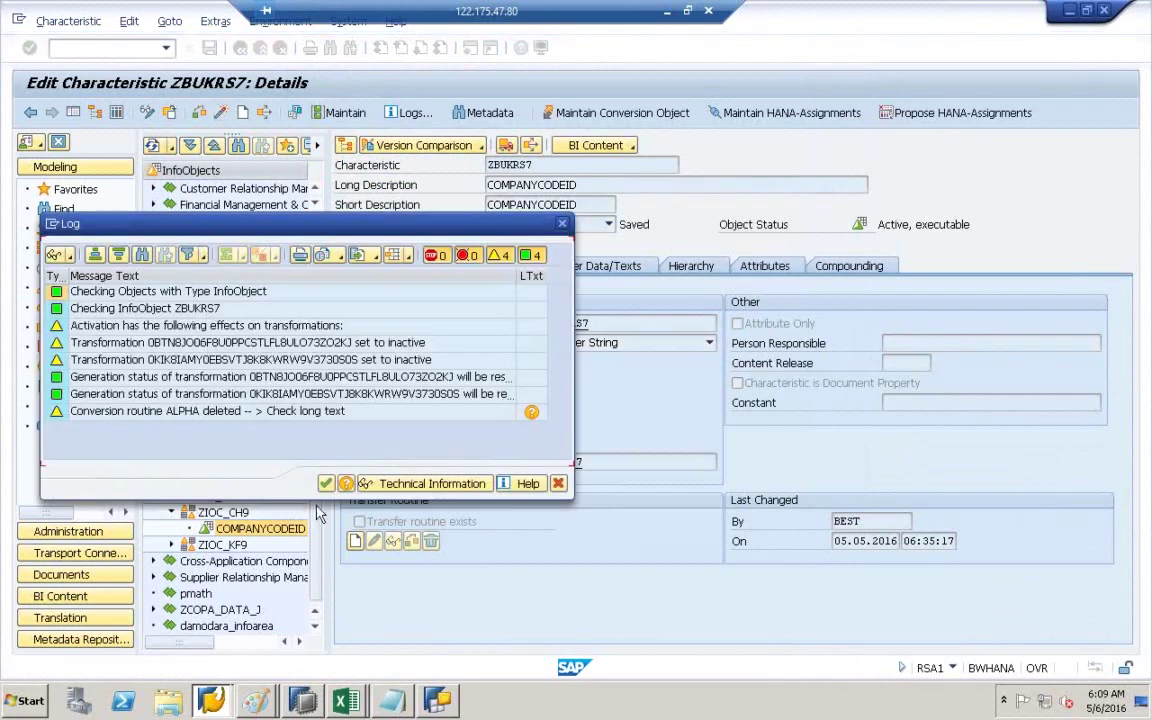
left_click(326, 484)
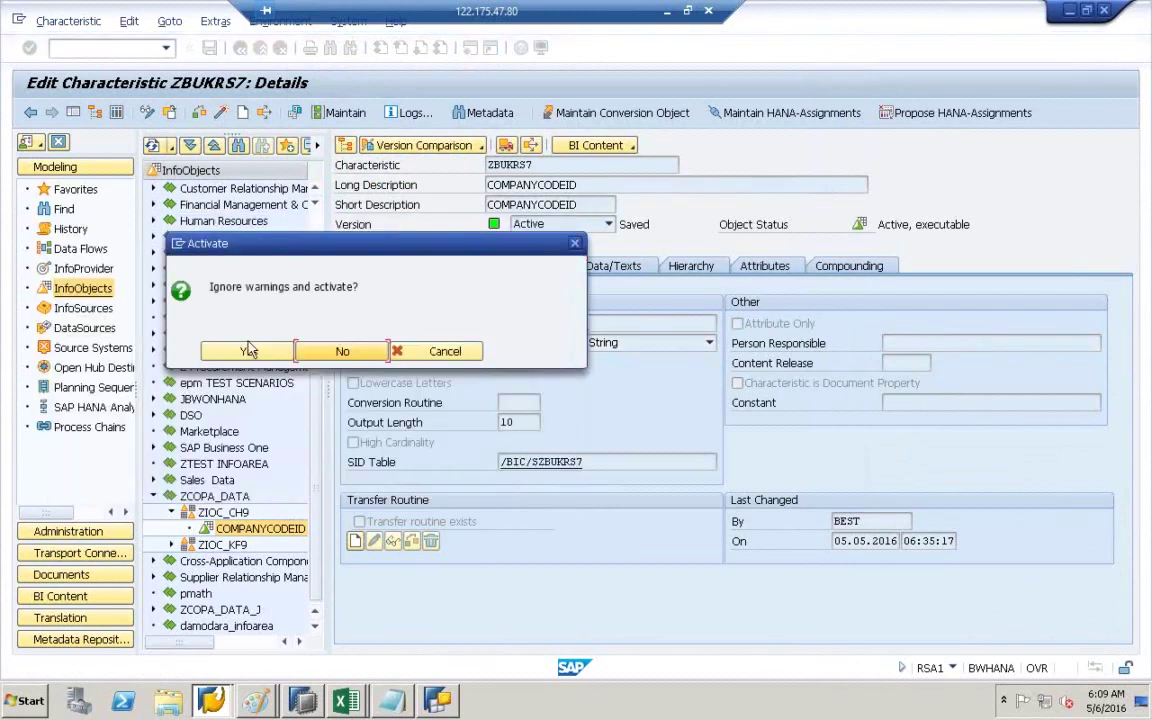
left_click(250, 353)
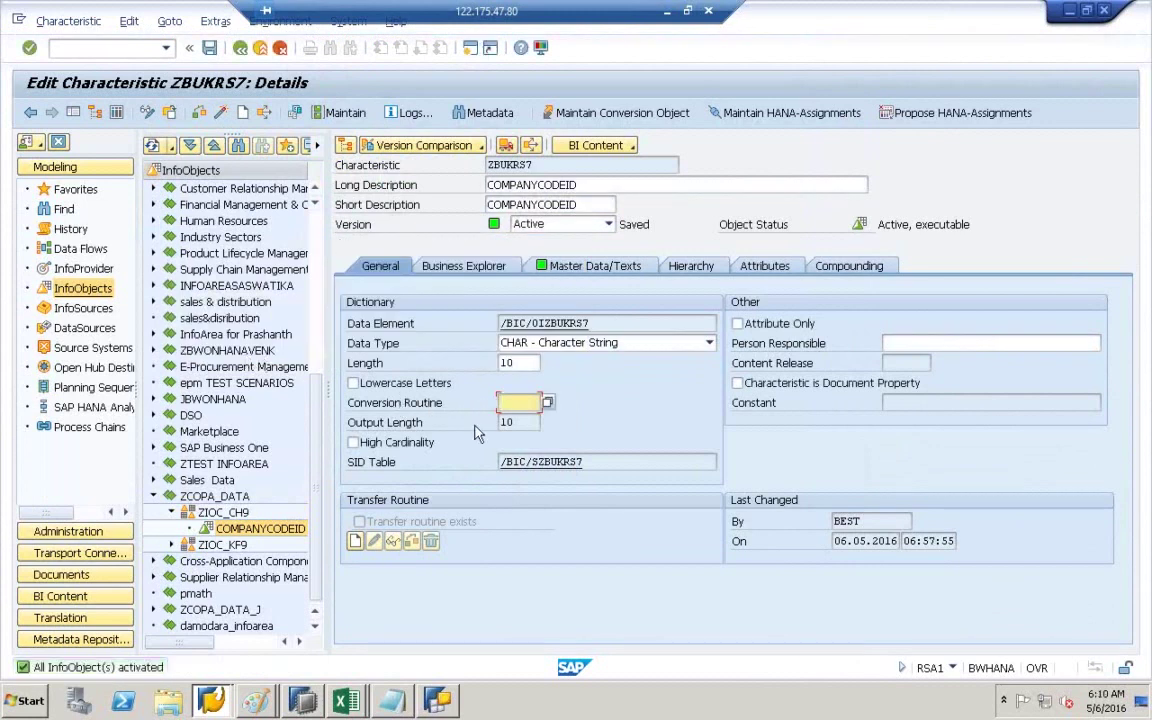
left_click(528, 410)
- Cycle through Query Designer and the ZCOPATABLE9 workbook to the blank BEx Analyzer window
left_click(445, 701)
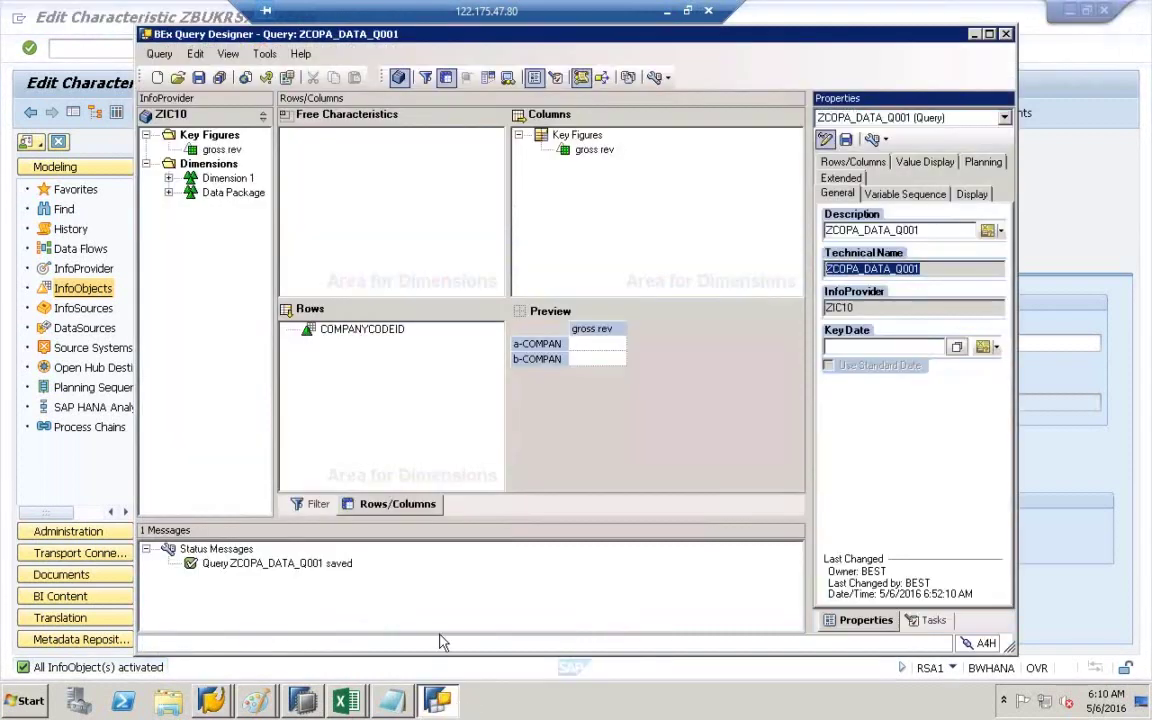
left_click(346, 701)
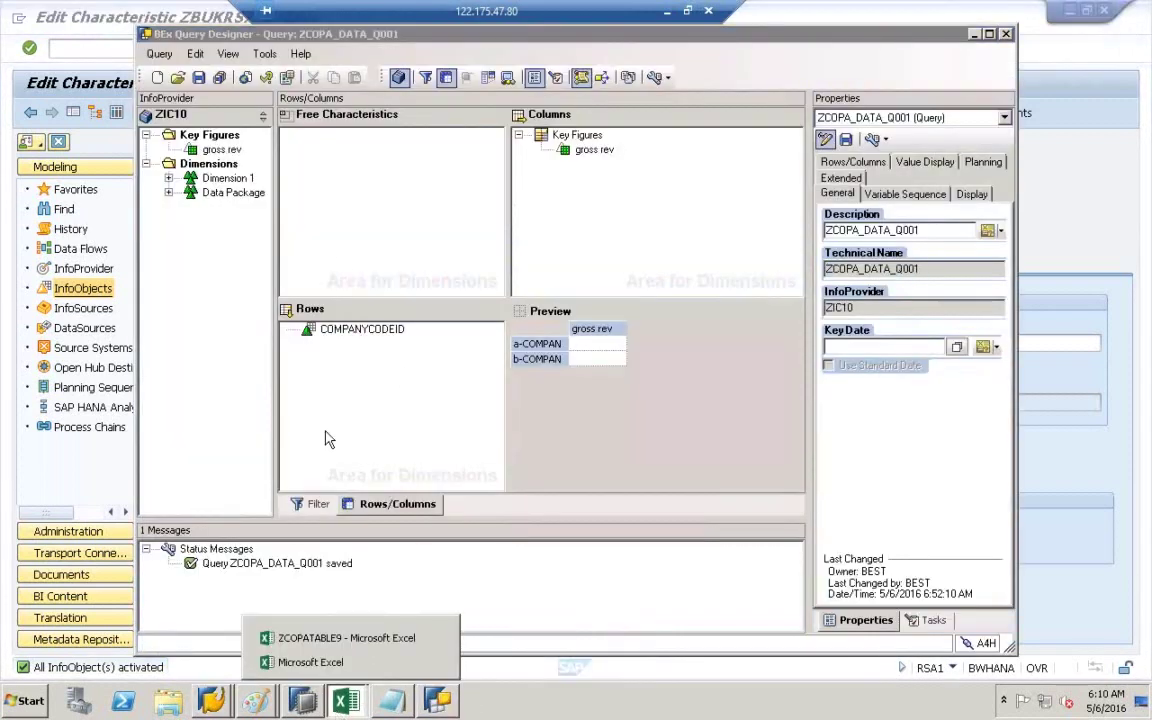
left_click(325, 636)
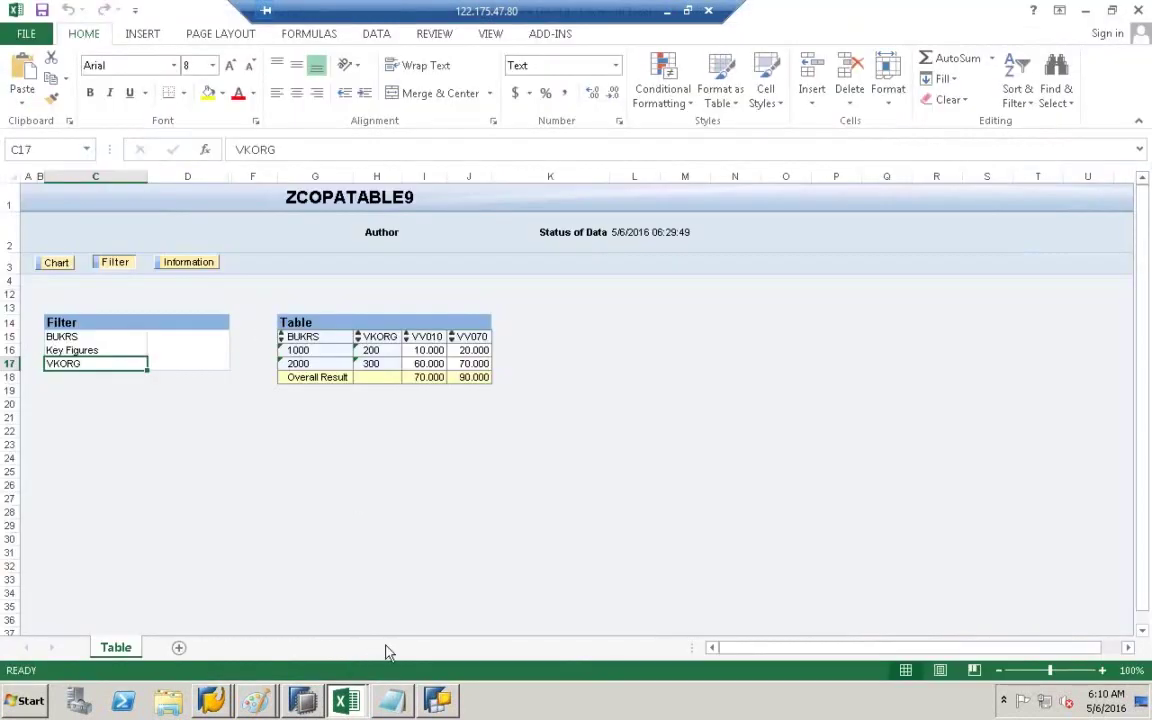
left_click(351, 704)
left_click(351, 668)
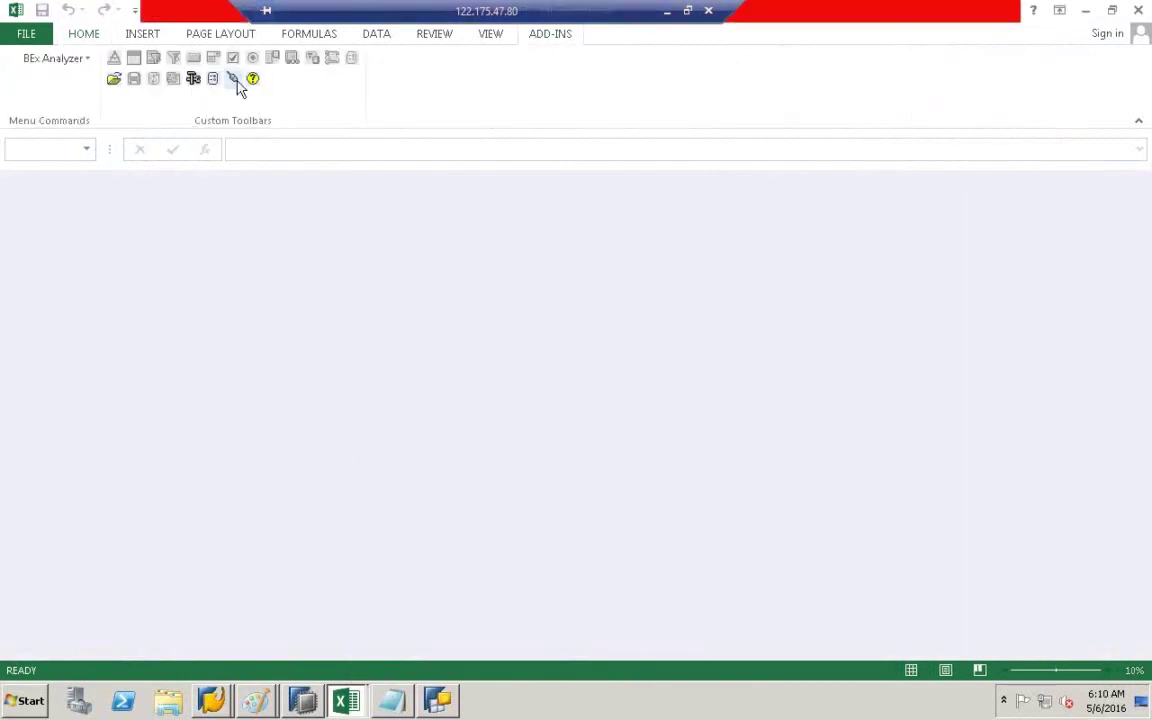
- Disconnect and reconnect via System Information, dismissing the 'saplogon.ini file not found' errors
left_click(233, 78)
left_click(310, 345)
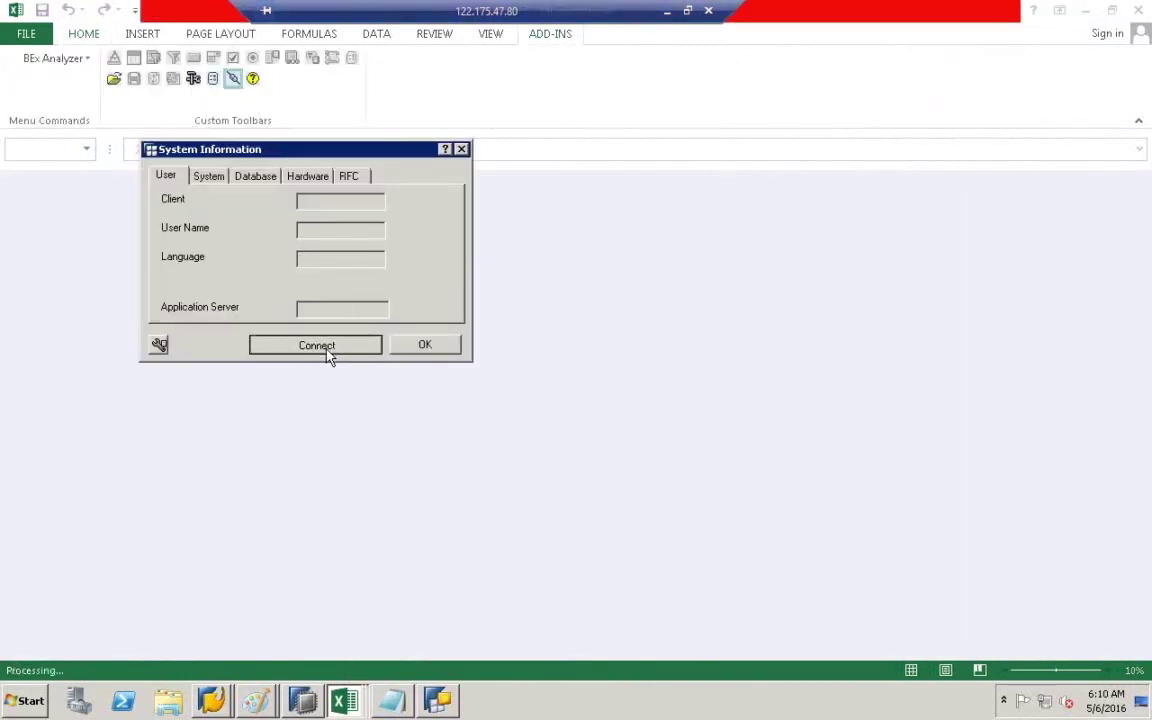
left_click(330, 352)
left_click(616, 398)
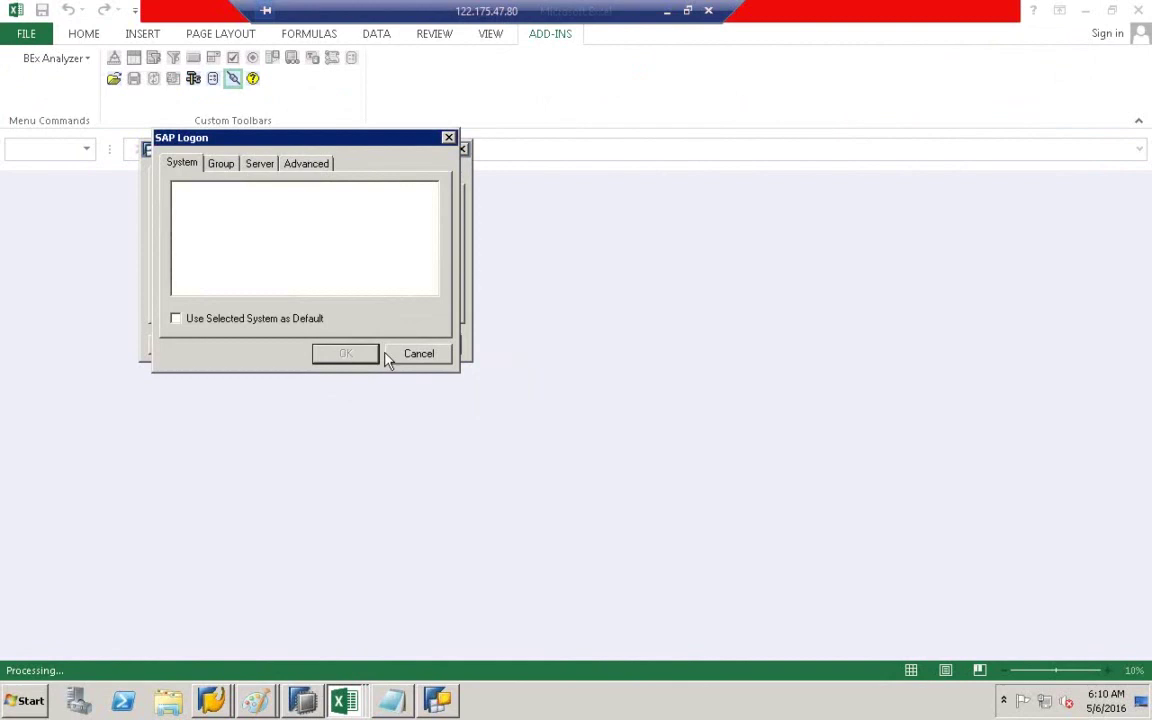
left_click(418, 353)
left_click(331, 354)
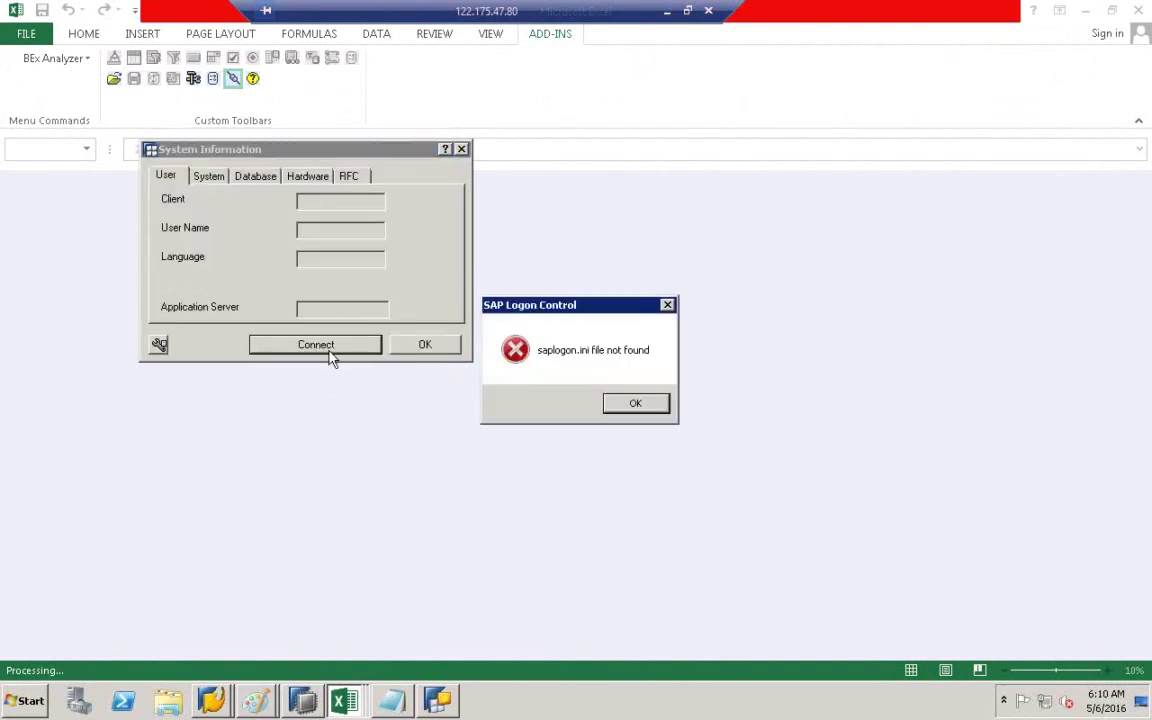
left_click(636, 405)
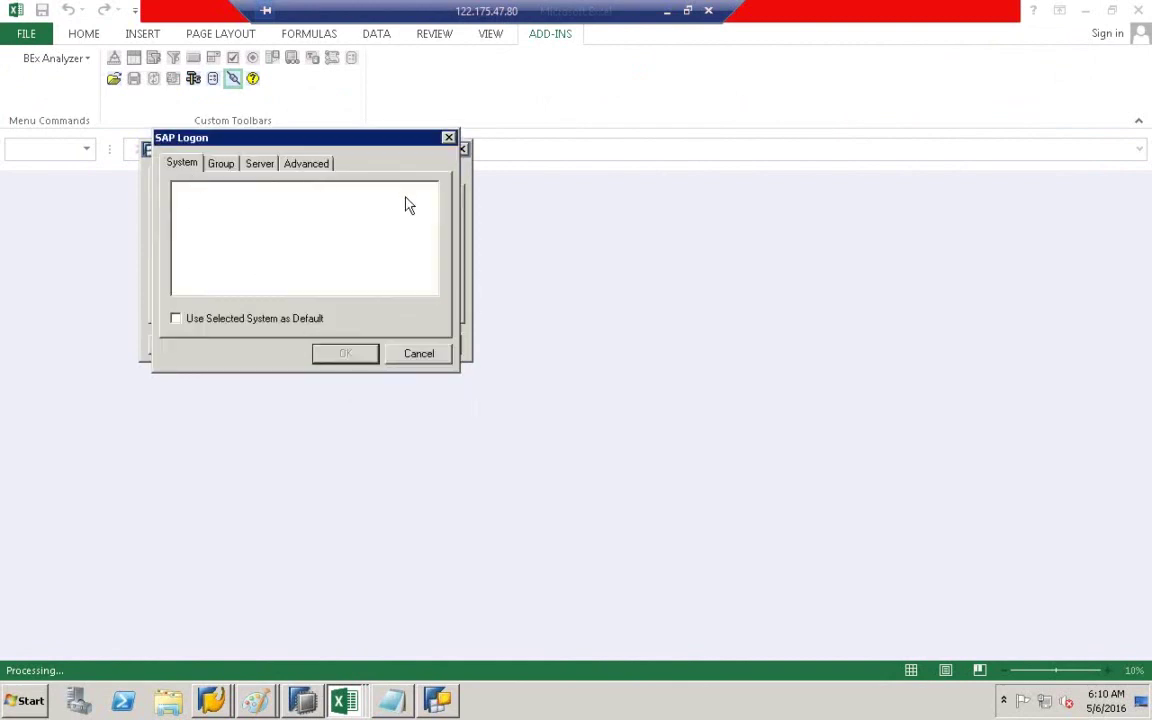
left_click(449, 137)
left_click(460, 148)
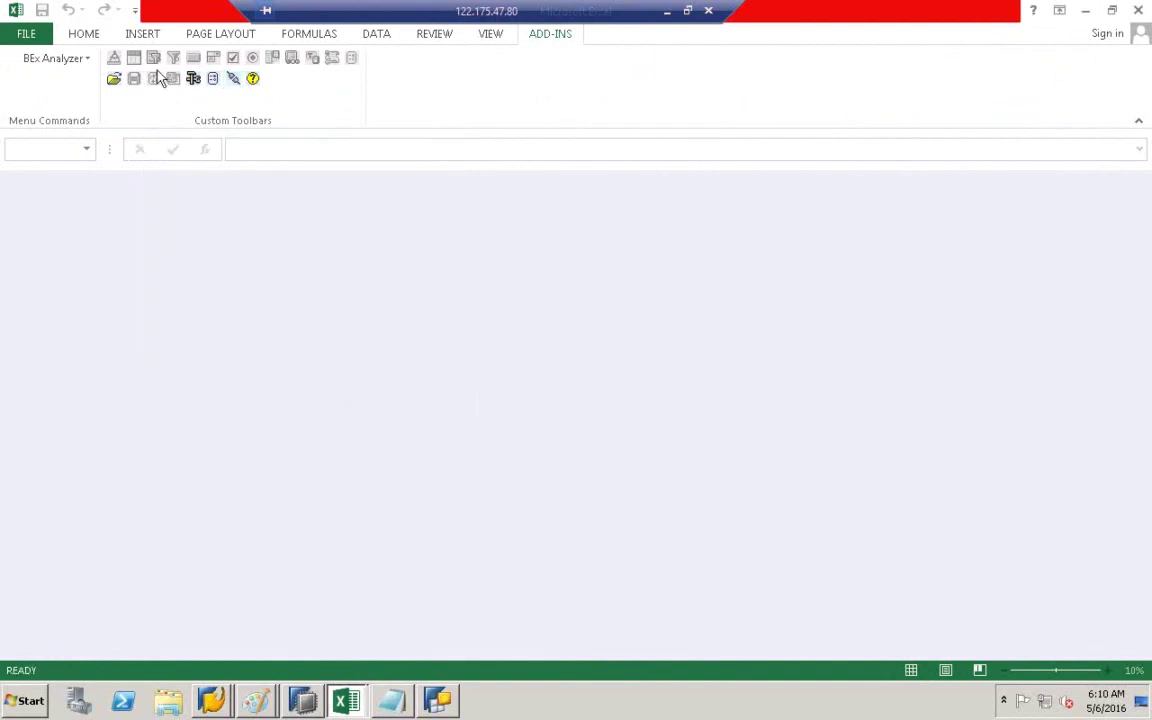
- Retry Open Query, dismiss the same saplogon.ini error, and close the Excel workbook
left_click(114, 79)
left_click(135, 95)
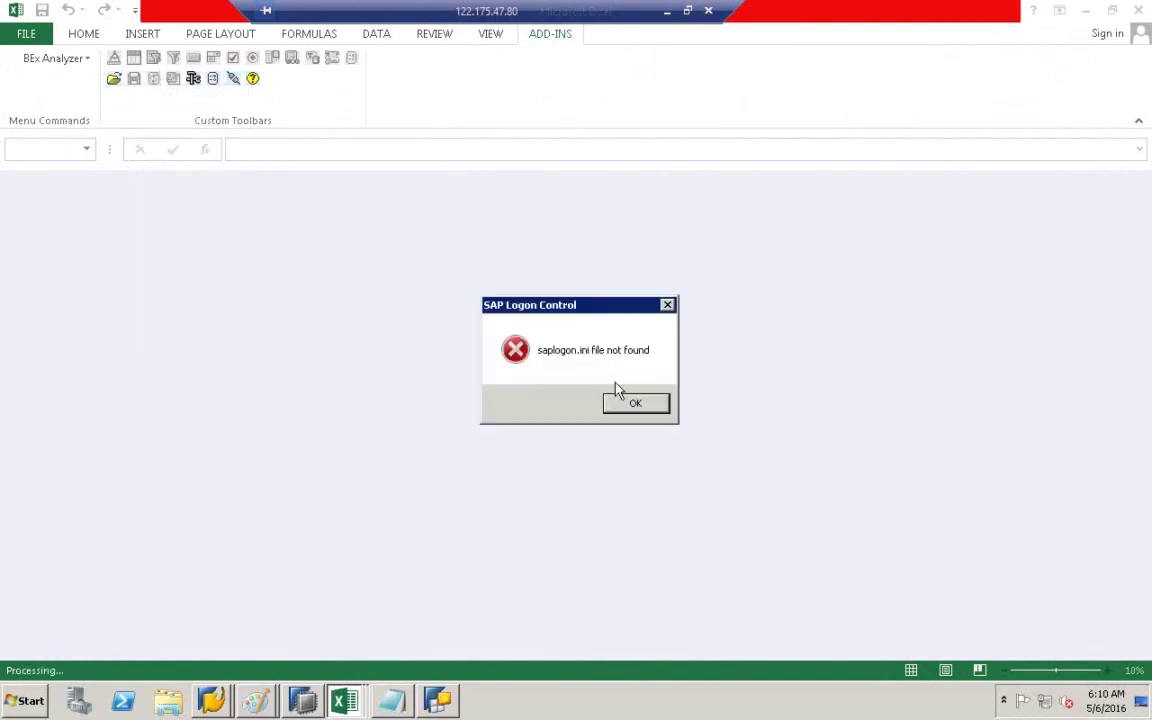
left_click(636, 404)
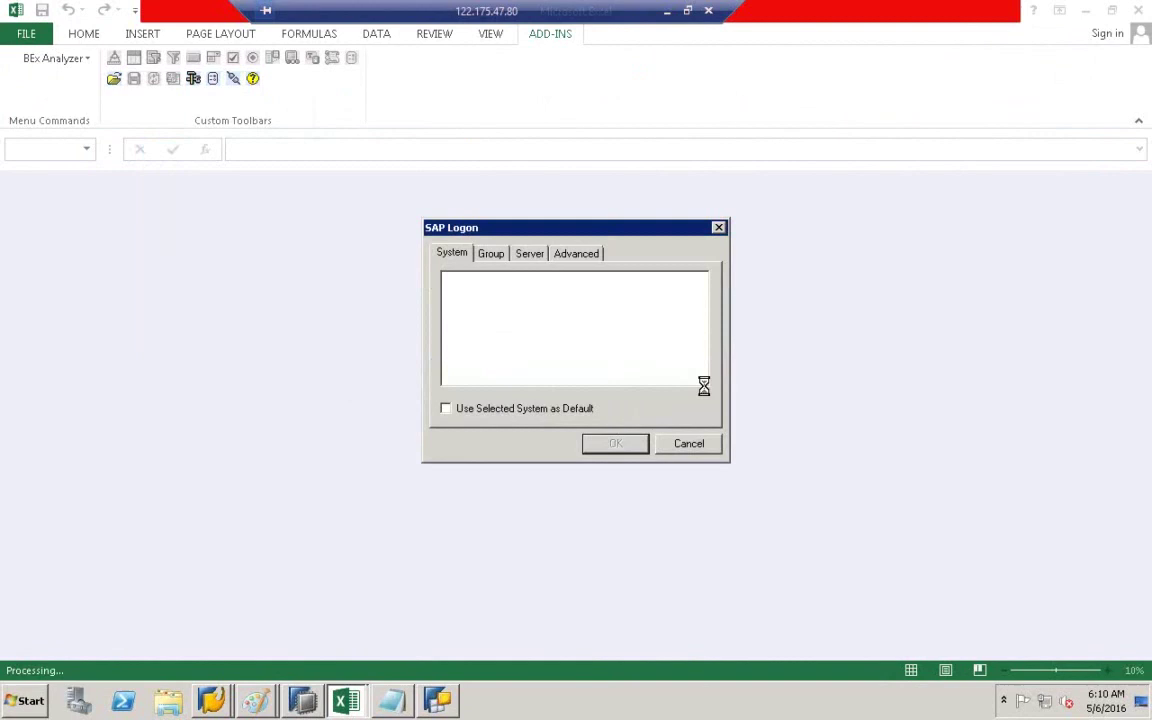
left_click(689, 444)
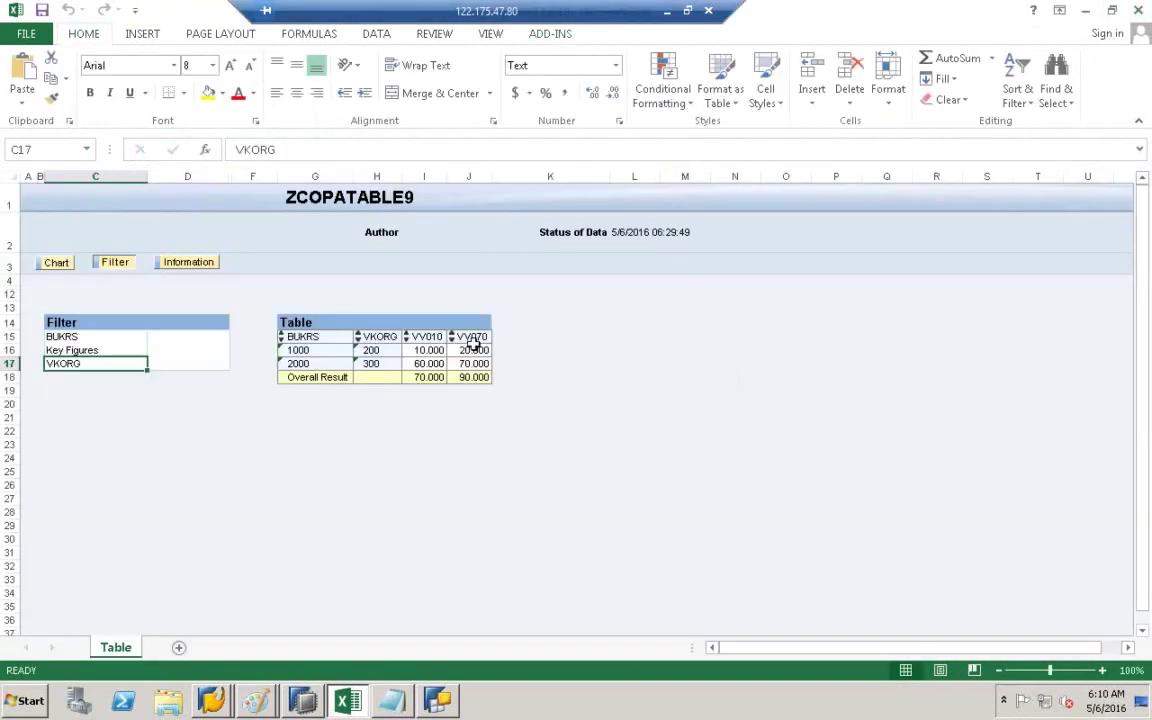
left_click(1138, 10)
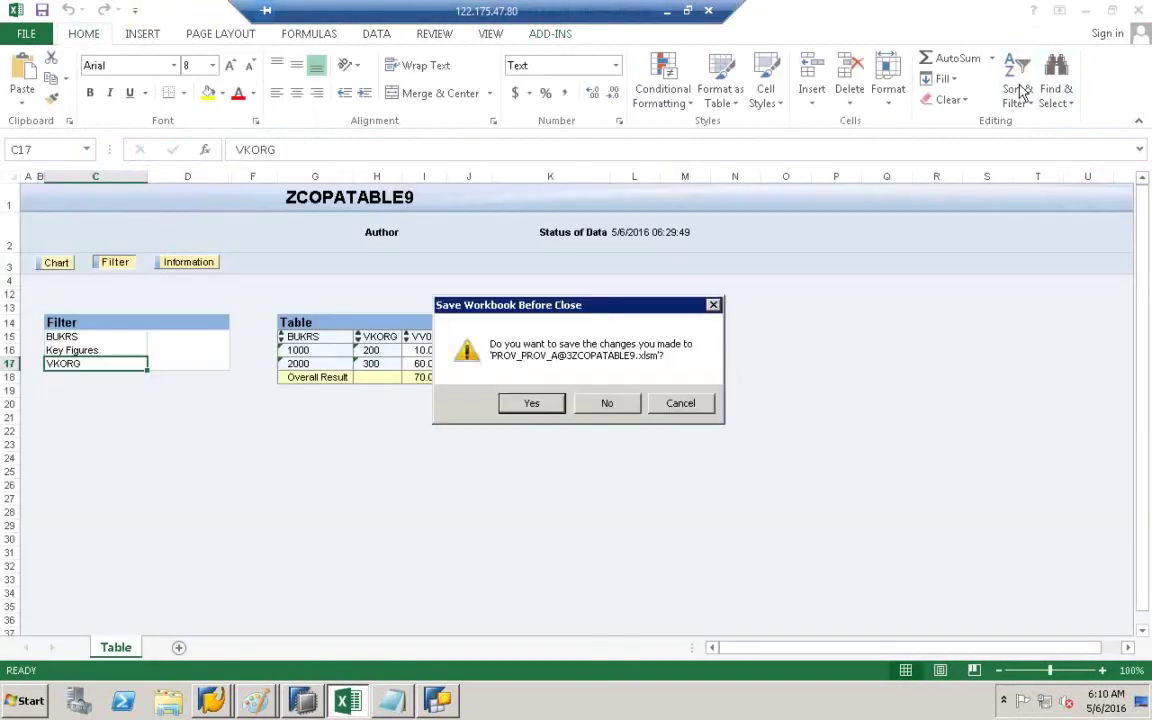
- Close the workbook without saving and clear Query Designer, SAP GUI, HANA Studio, SAP Logon and Paint away
left_click(620, 405)
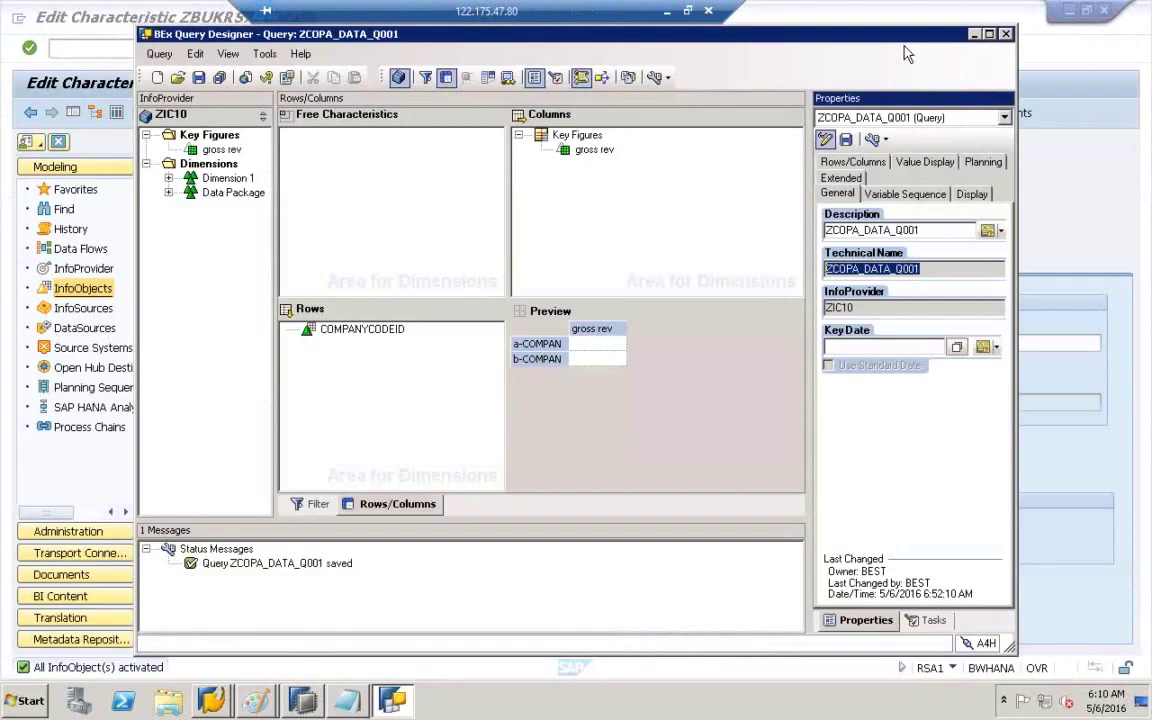
left_click(977, 35)
left_click(1070, 11)
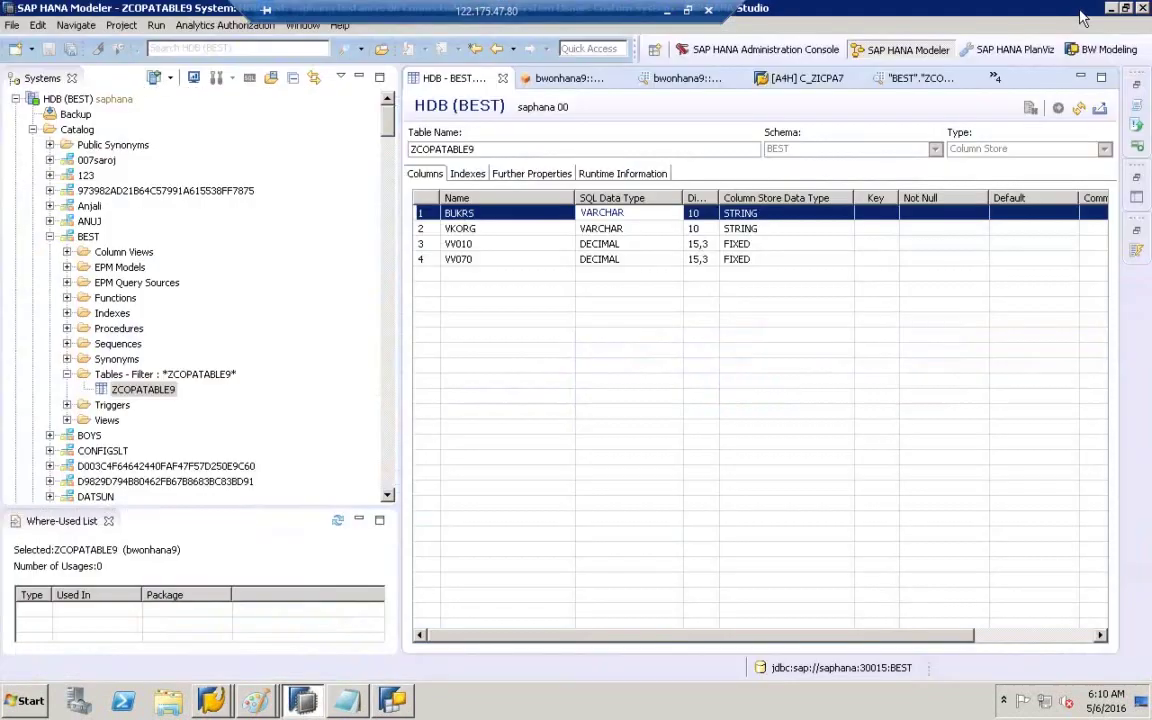
left_click(1110, 11)
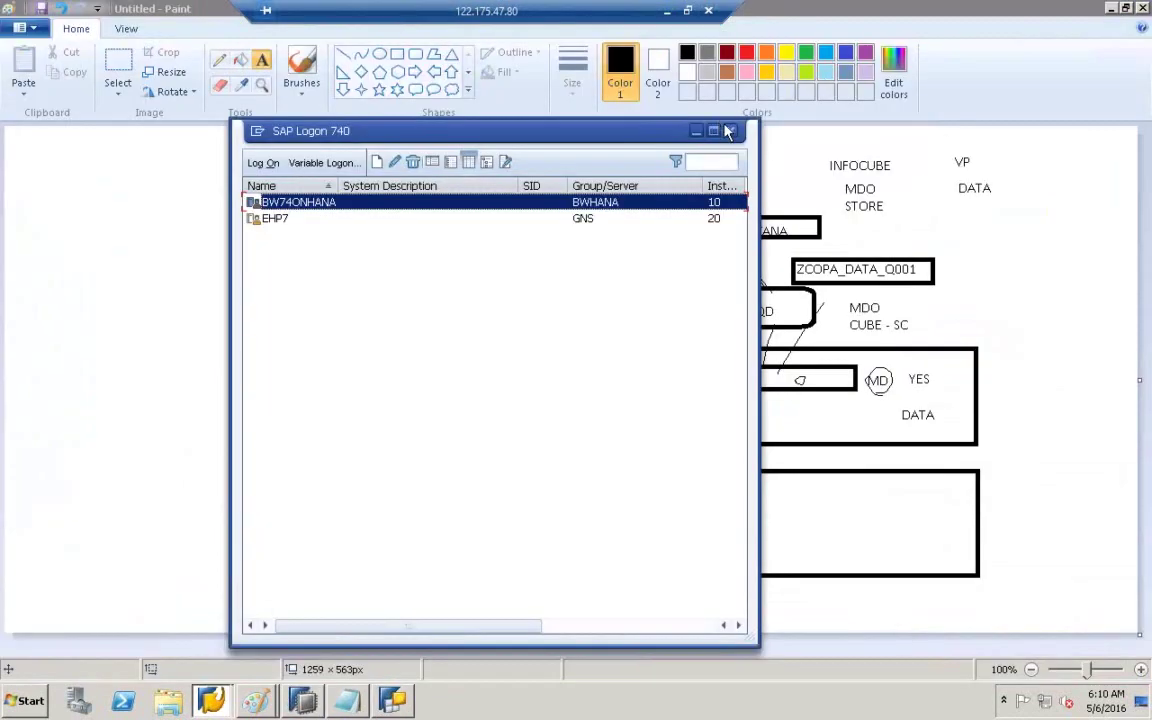
left_click(730, 131)
left_click(1121, 9)
left_click(1112, 10)
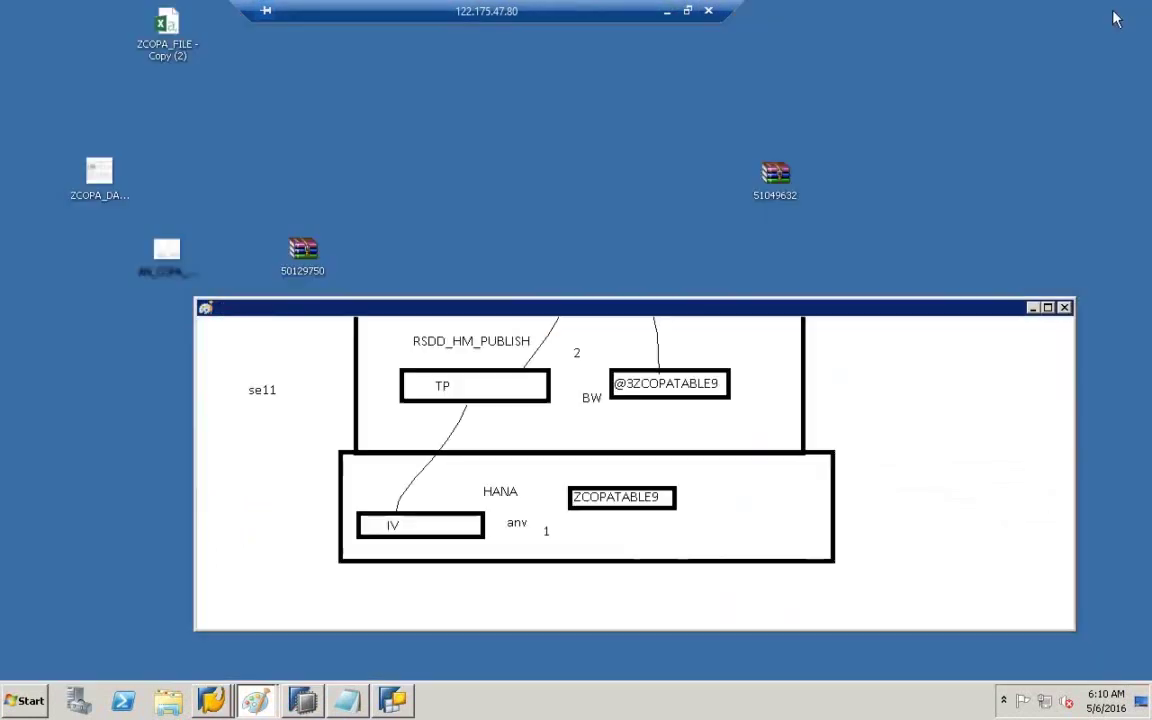
left_click(1032, 307)
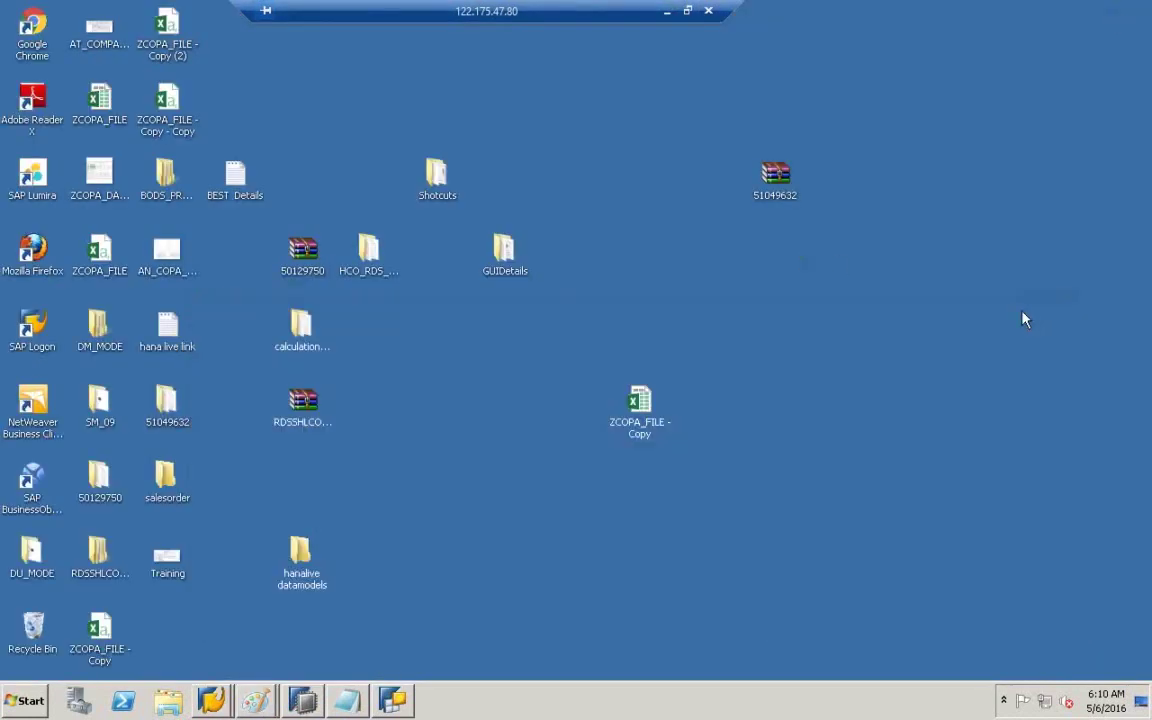
- Launch BEx Analyzer from Start > All Programs > Business Explorer
left_click(22, 700)
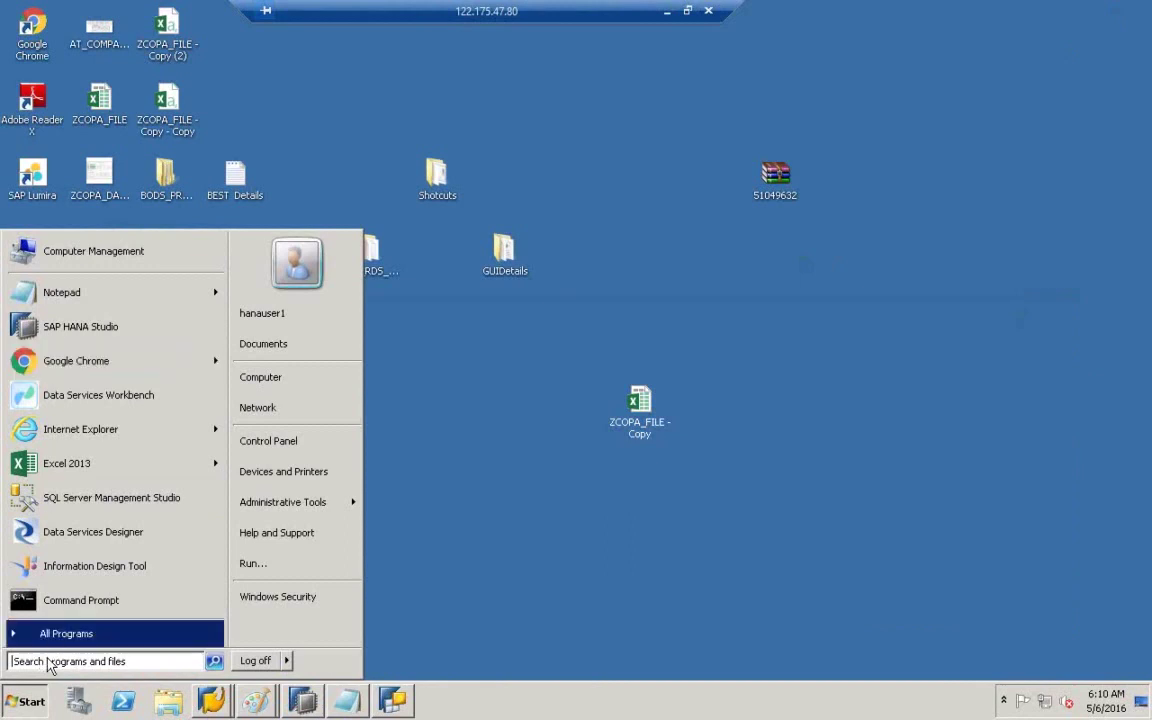
left_click(45, 632)
left_click(85, 401)
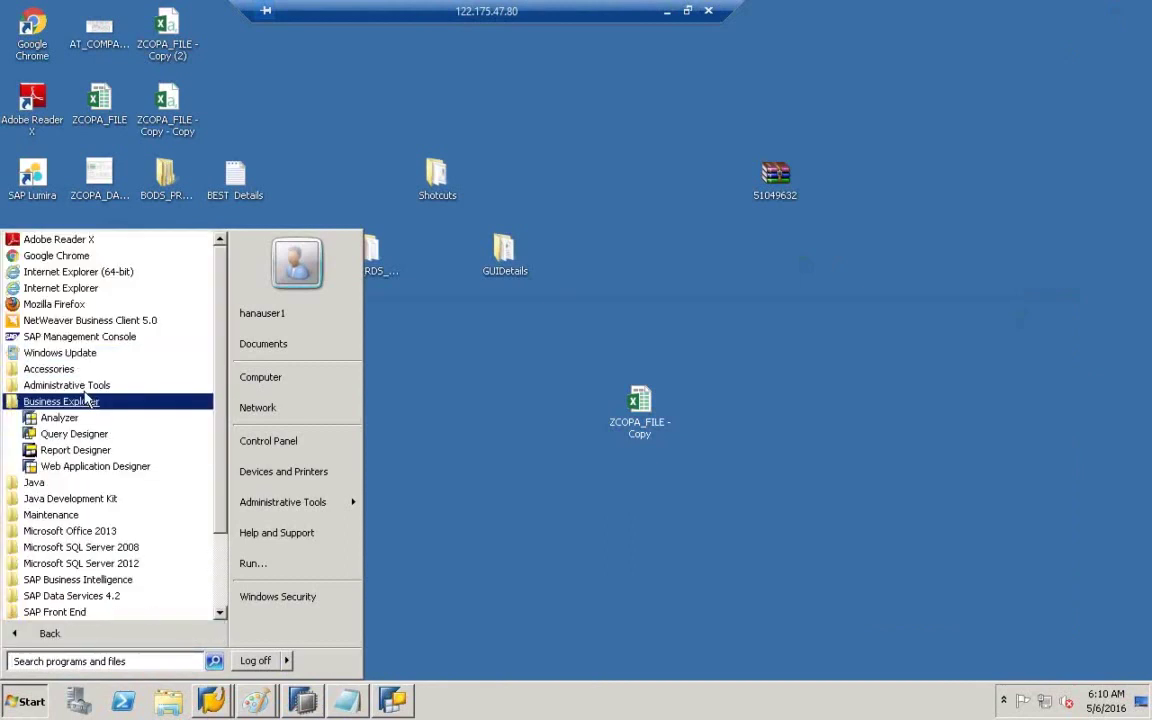
left_click(93, 435)
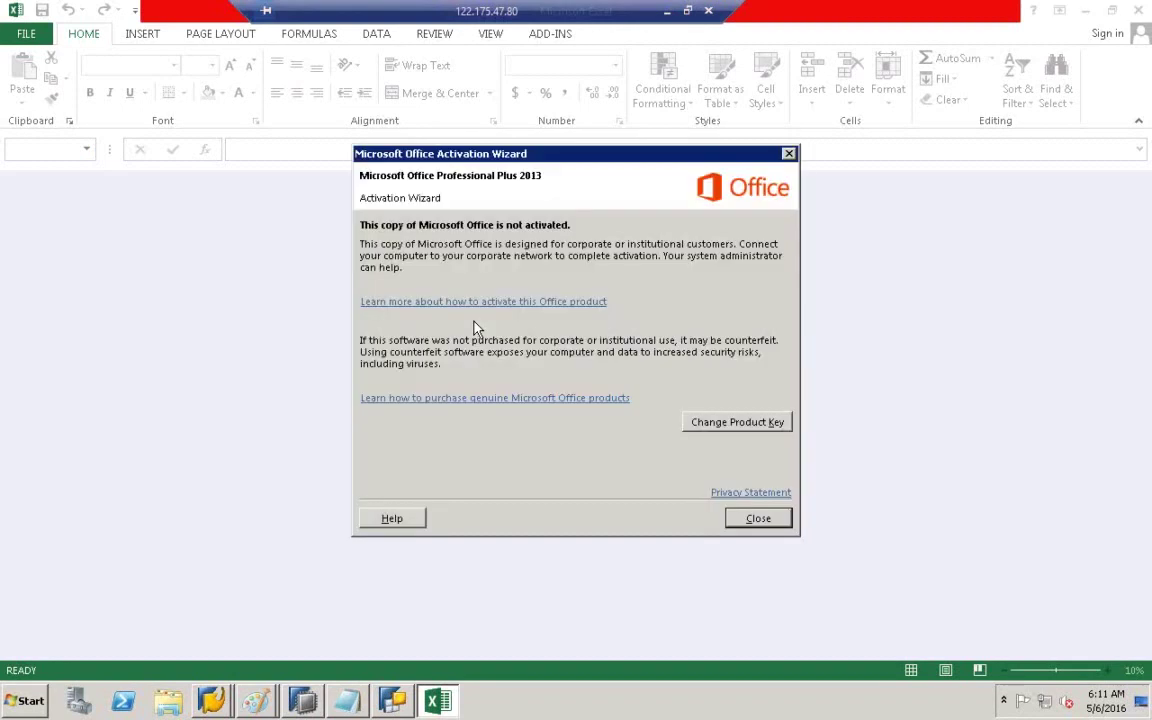
- Dismiss the Office activation notice and choose Open Query from the BEx Analyzer add-in
left_click(760, 522)
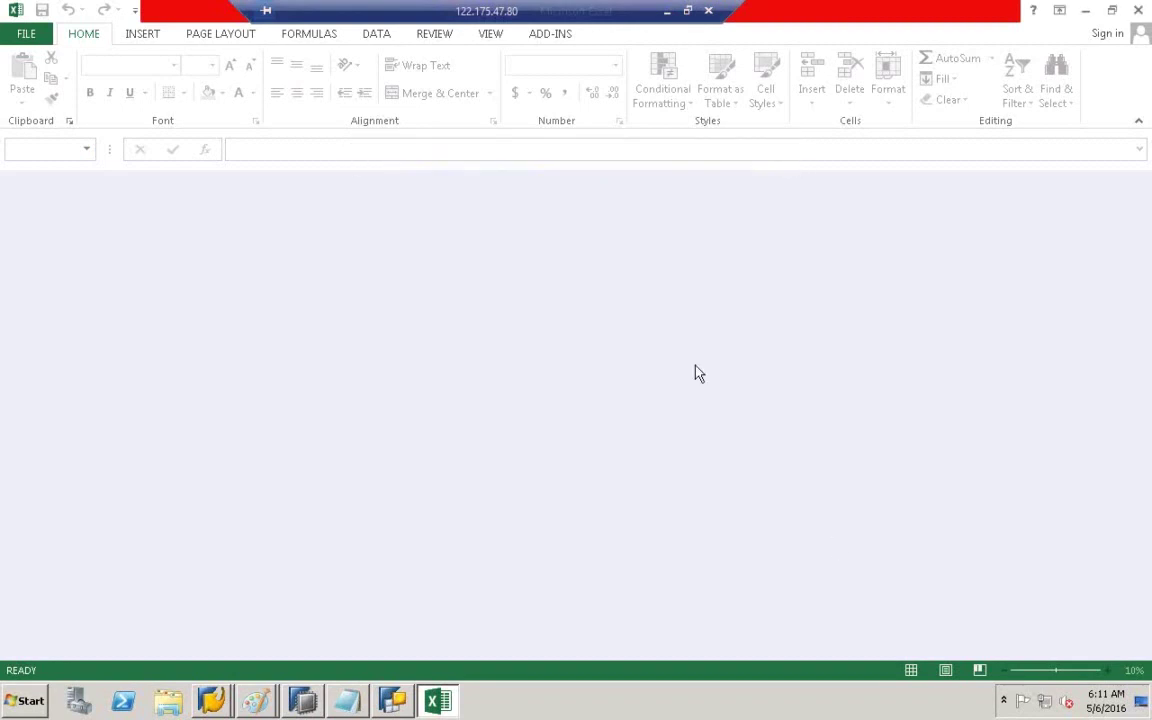
left_click(548, 35)
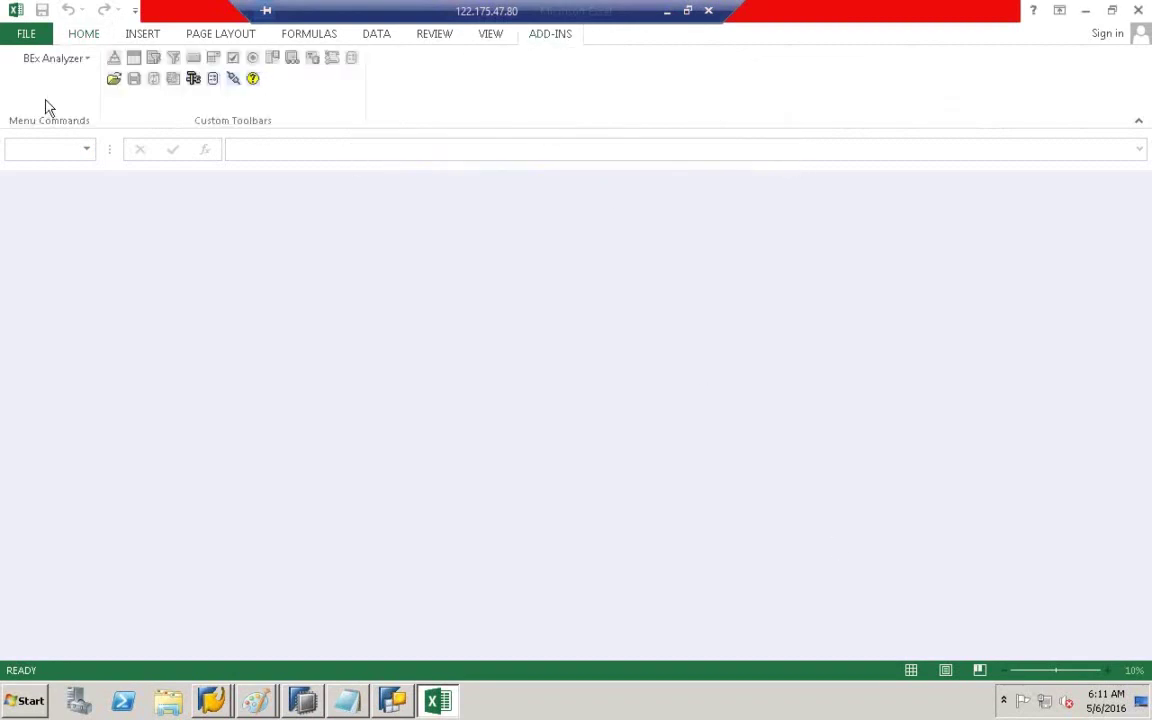
left_click(112, 84)
left_click(169, 97)
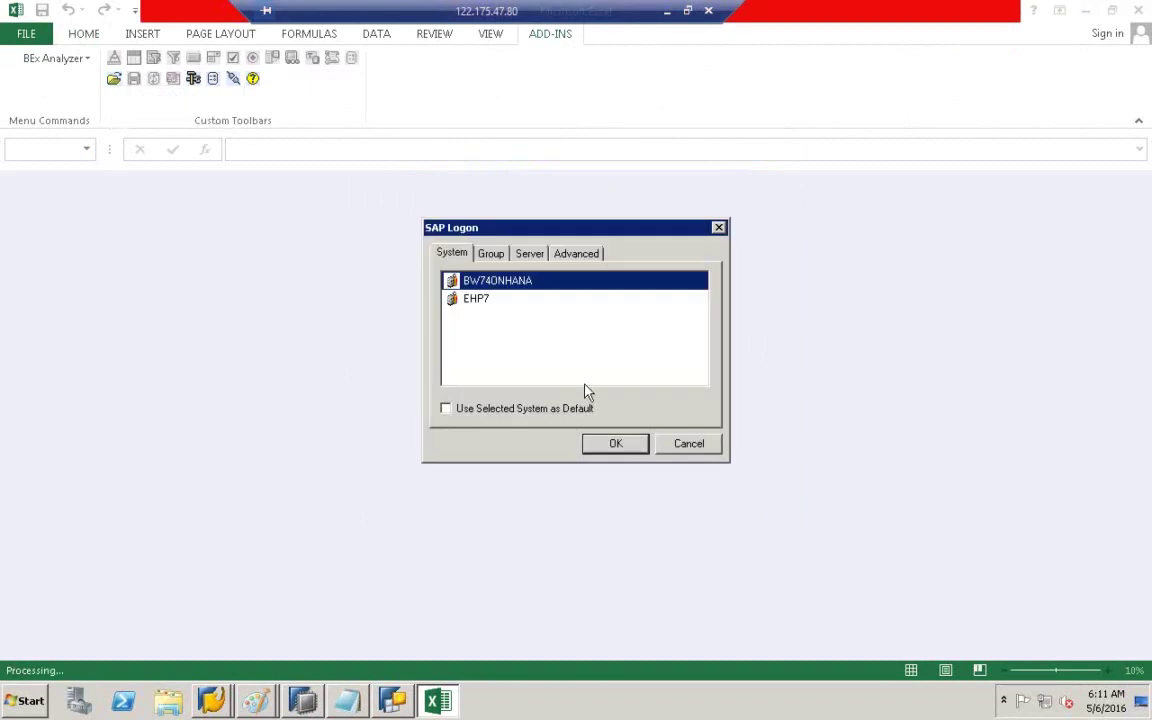
- Log on to BW74ONHANA, retyping the password before submitting
left_click(615, 443)
type("*")
key("BackSpace")
type("*")
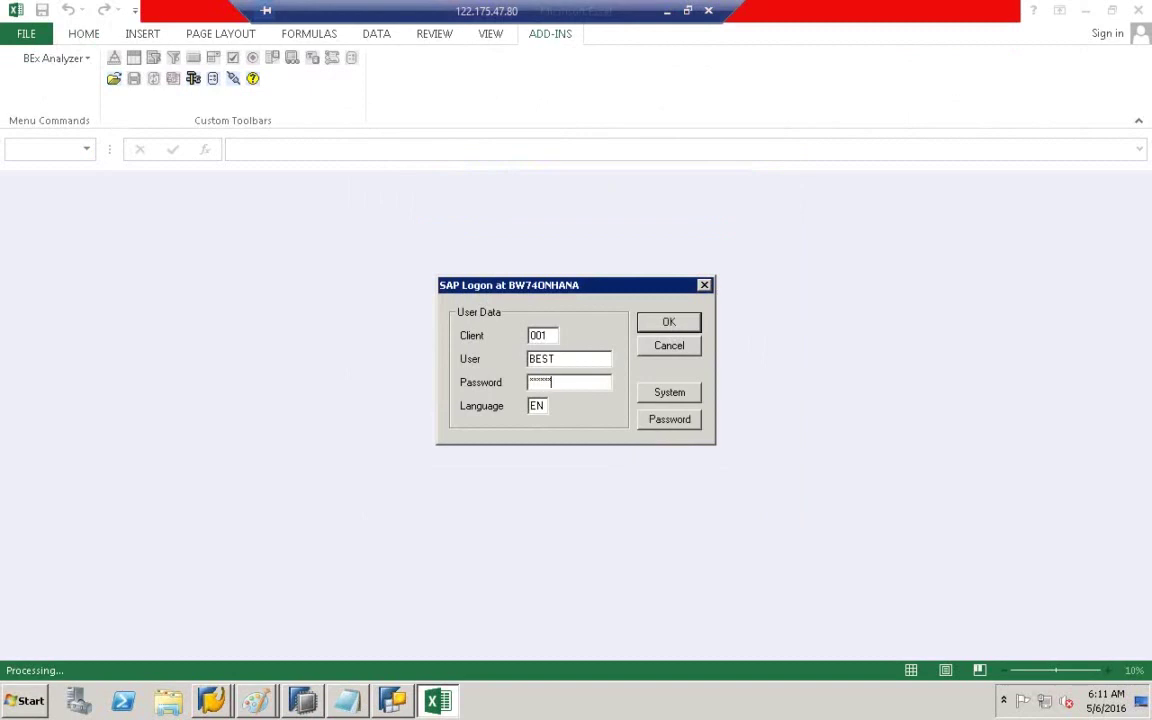
key("BackSpace")
type("*")
key("Return")
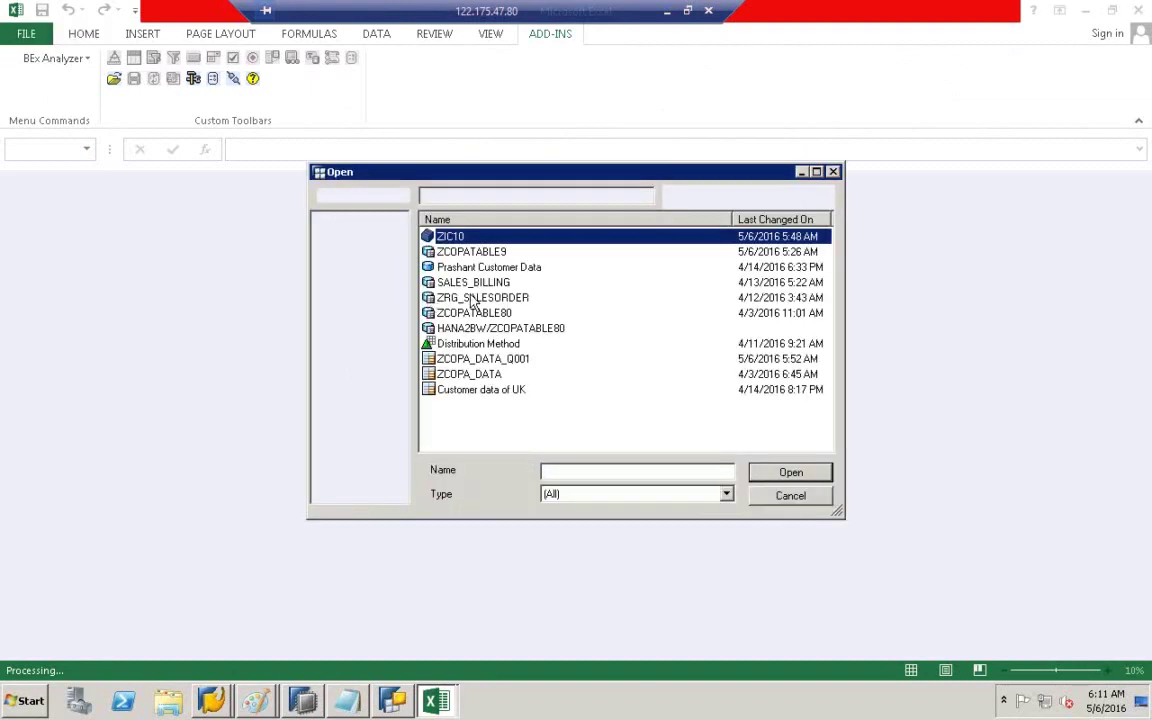
- Search for and run ZCOPA_DATA_Q001, then dismiss its ALPHA-conversion errors for ZIC10
left_click(360, 236)
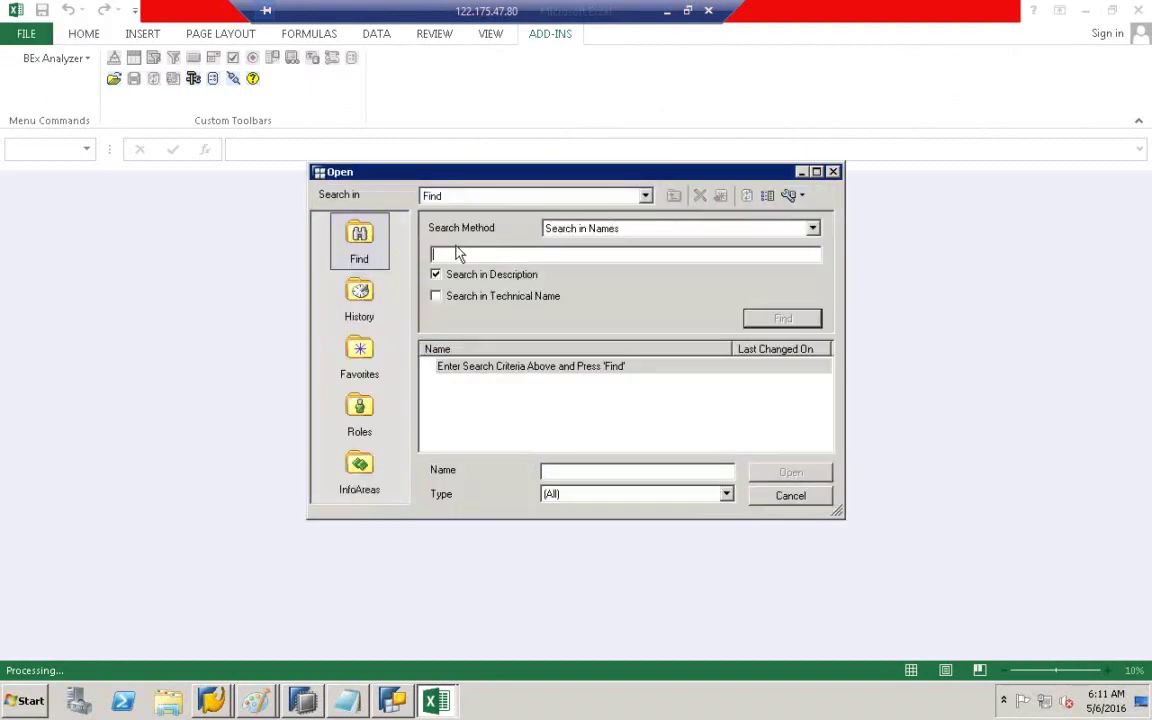
type("ZCOPA_DATA_Q001")
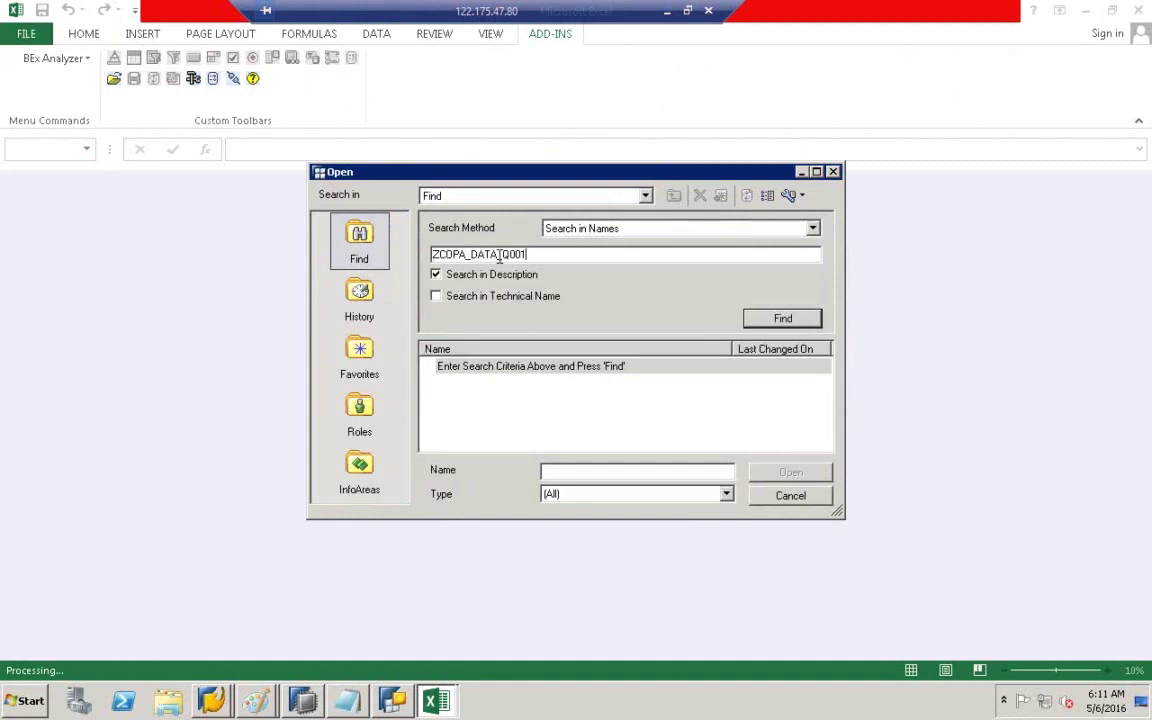
left_click(782, 319)
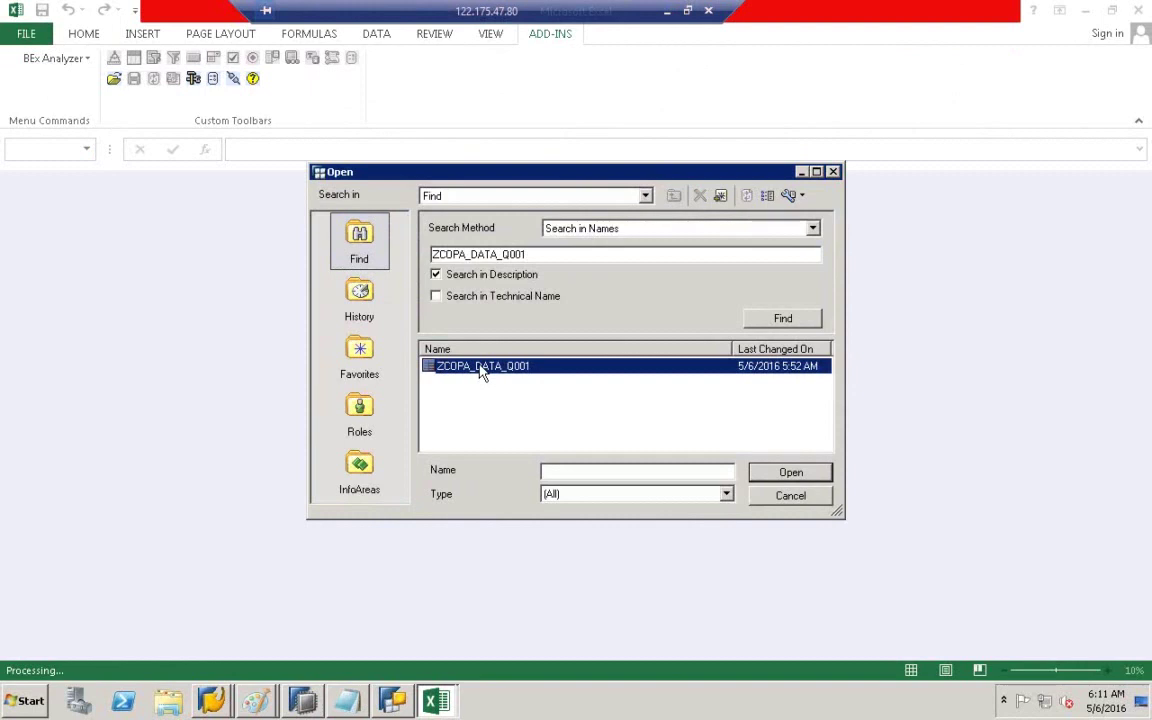
double_click(480, 367)
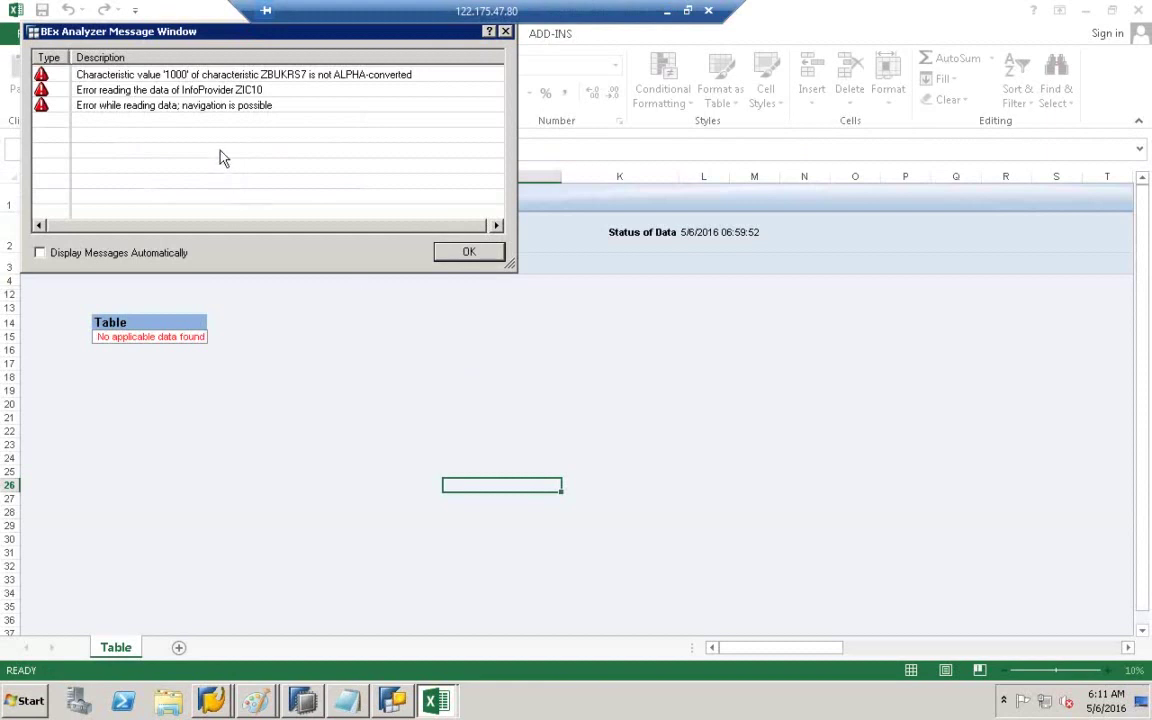
left_click(450, 256)
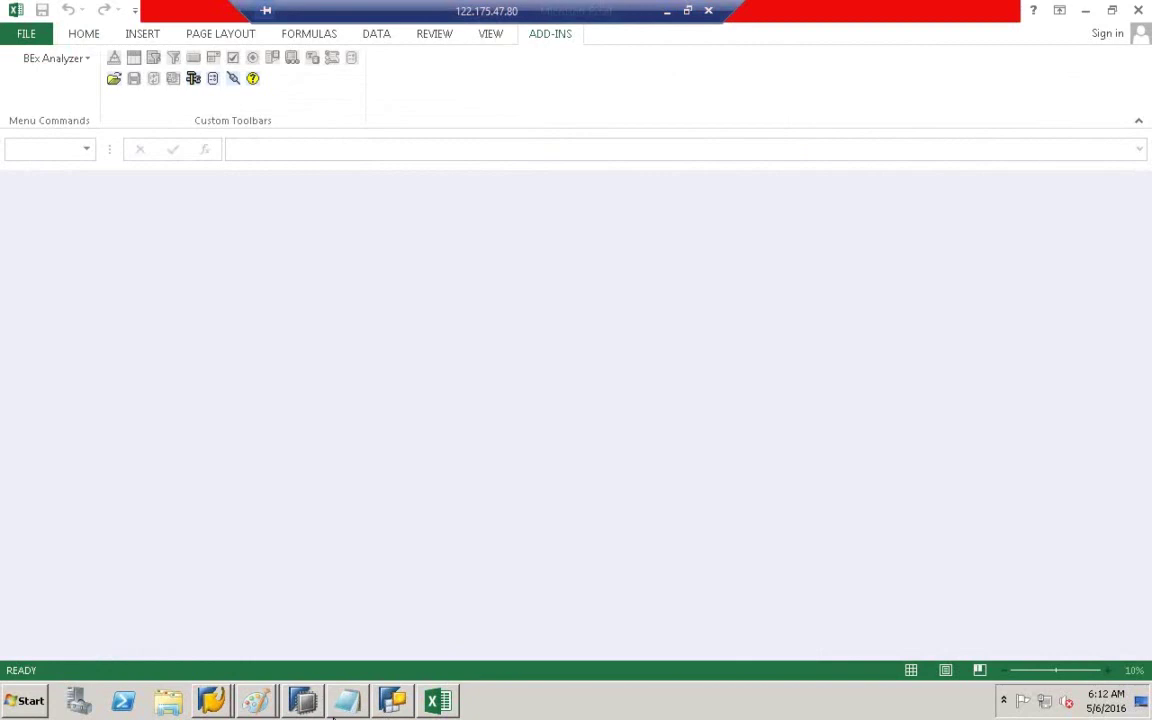
left_click(214, 698)
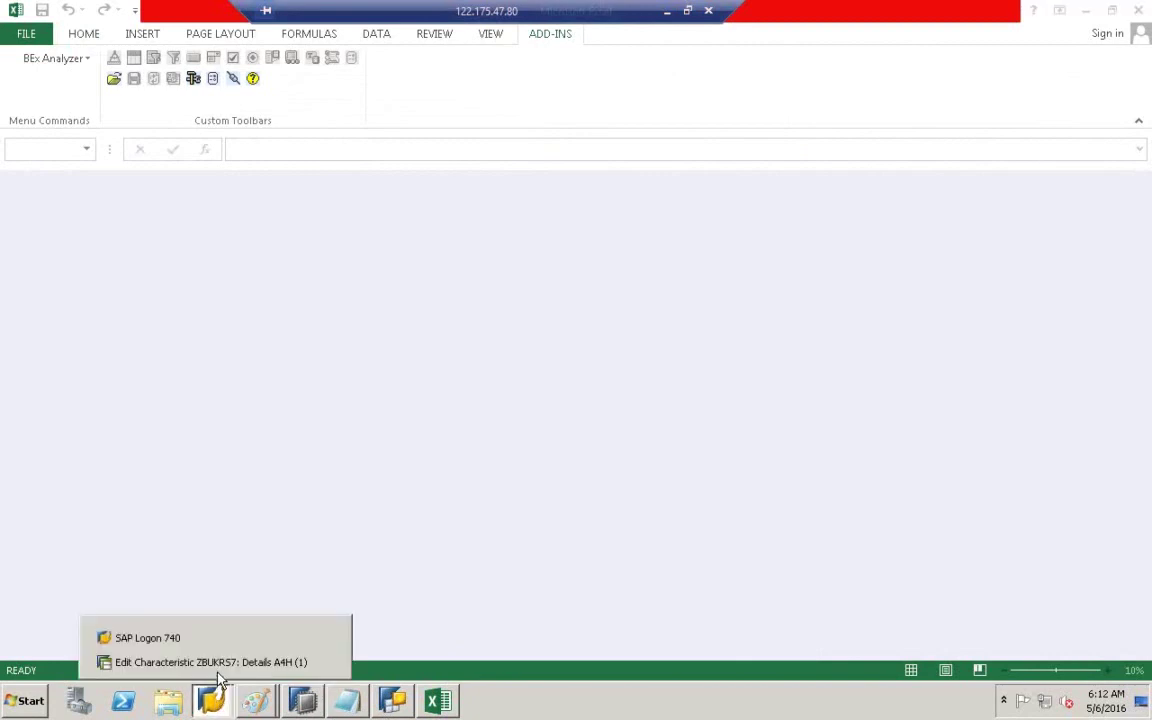
- Set ZBUKRS7's conversion routine to ALPHA using the F4 search
left_click(214, 663)
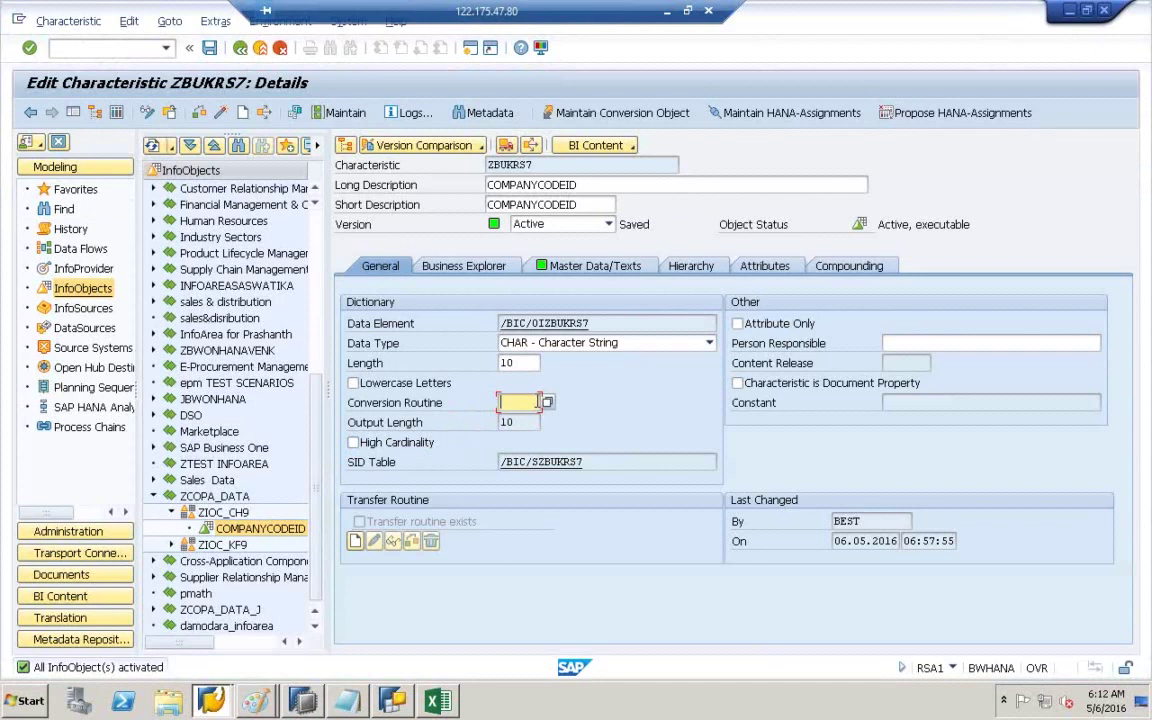
left_click(545, 403)
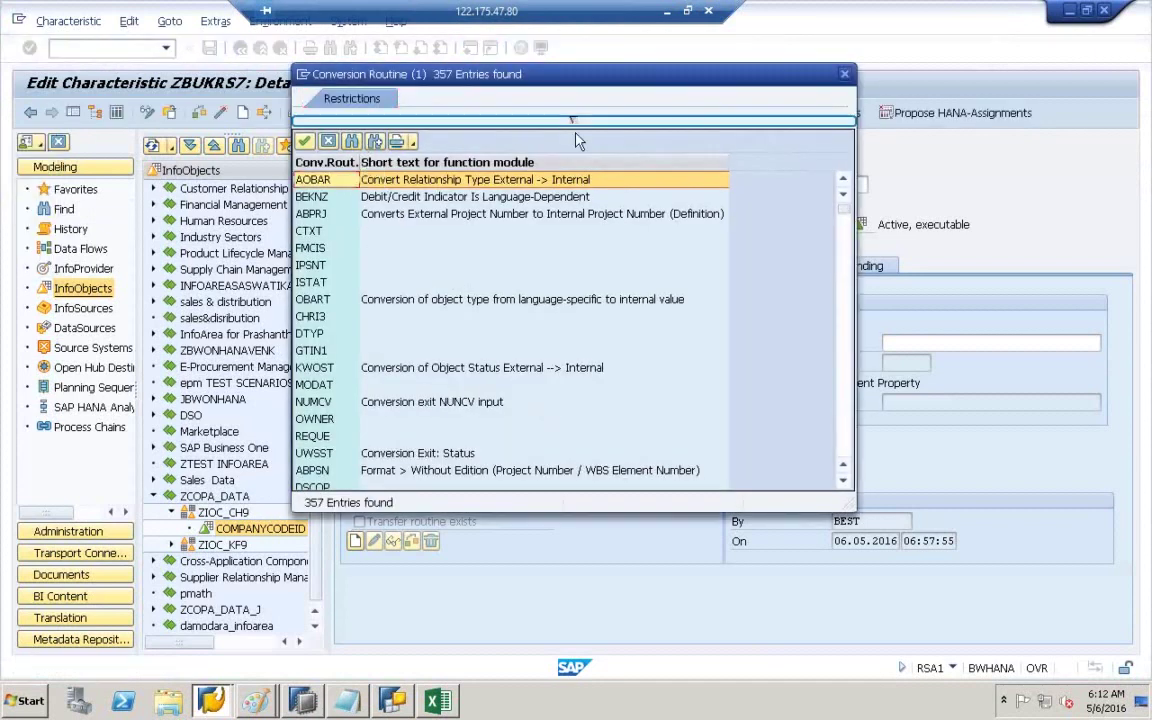
left_click(583, 122)
type("a")
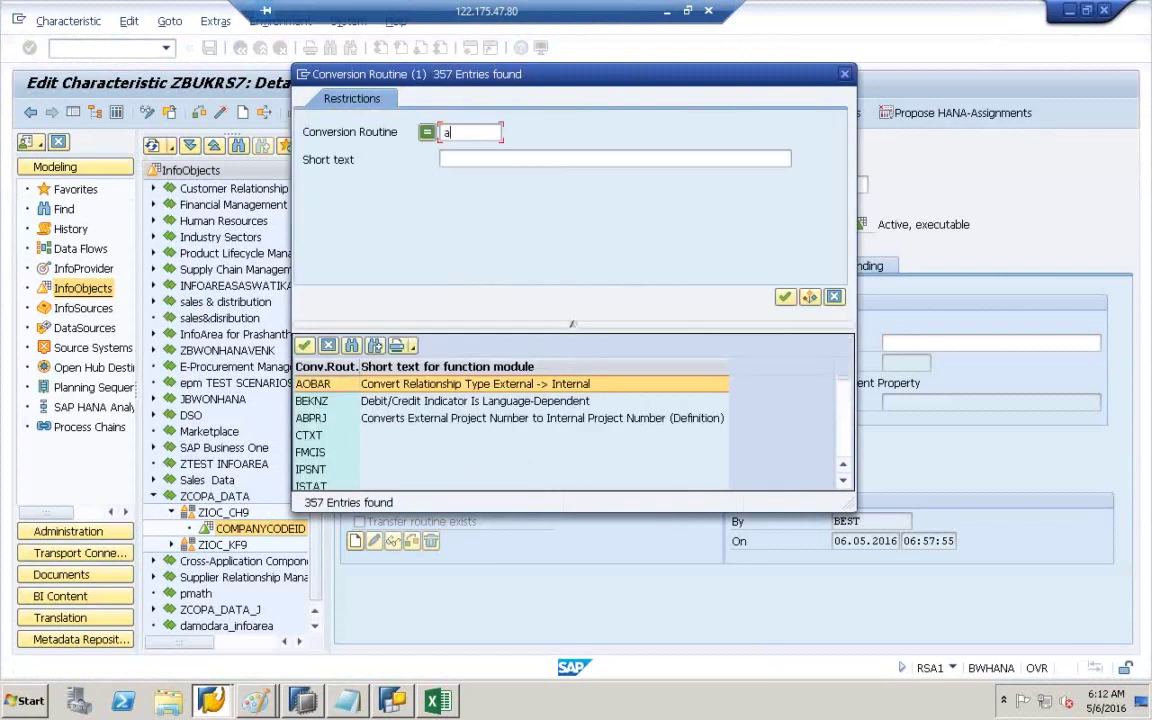
key("BackSpace")
type("AP")
key("BackSpace")
type("LPHA")
key("Return")
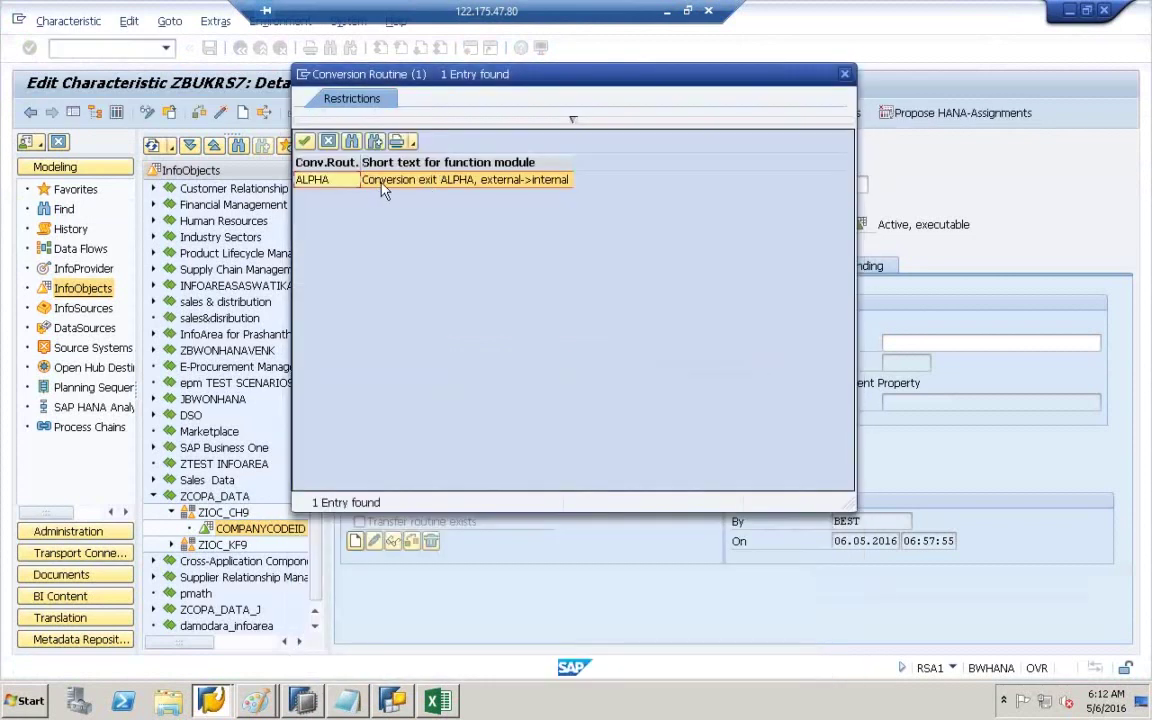
double_click(383, 189)
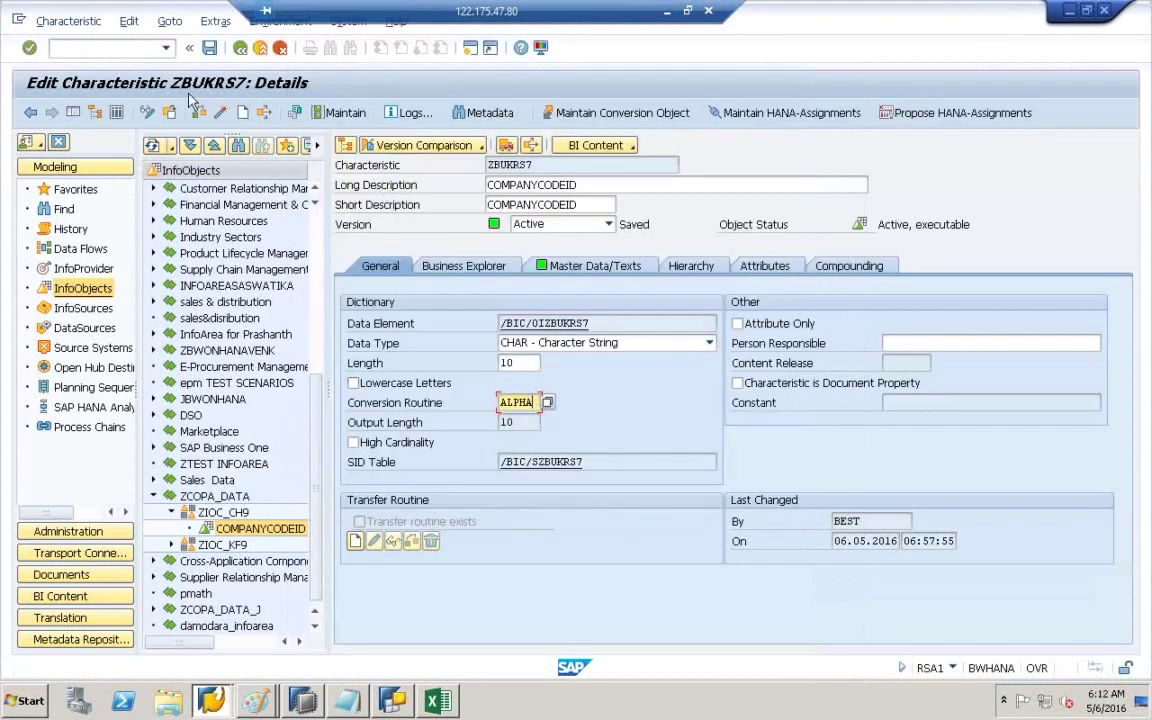
- Try activating ZBUKRS7 and review the master data and SID table errors in the log
left_click(199, 112)
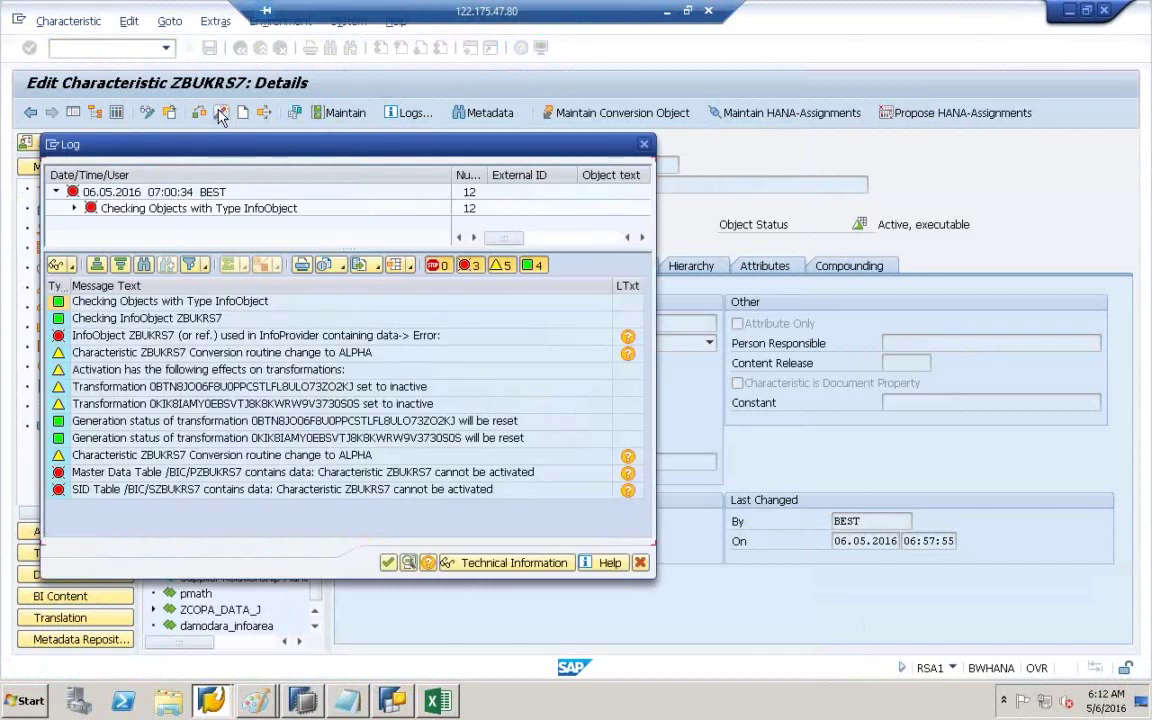
left_click(157, 473)
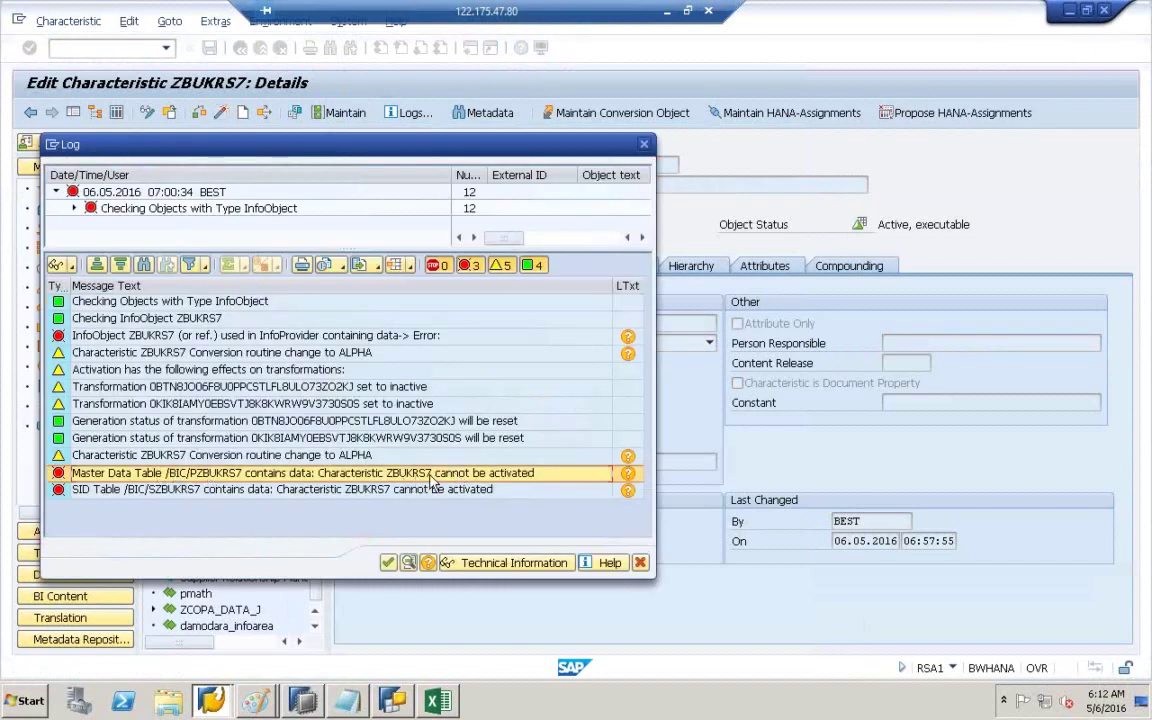
left_click(200, 490)
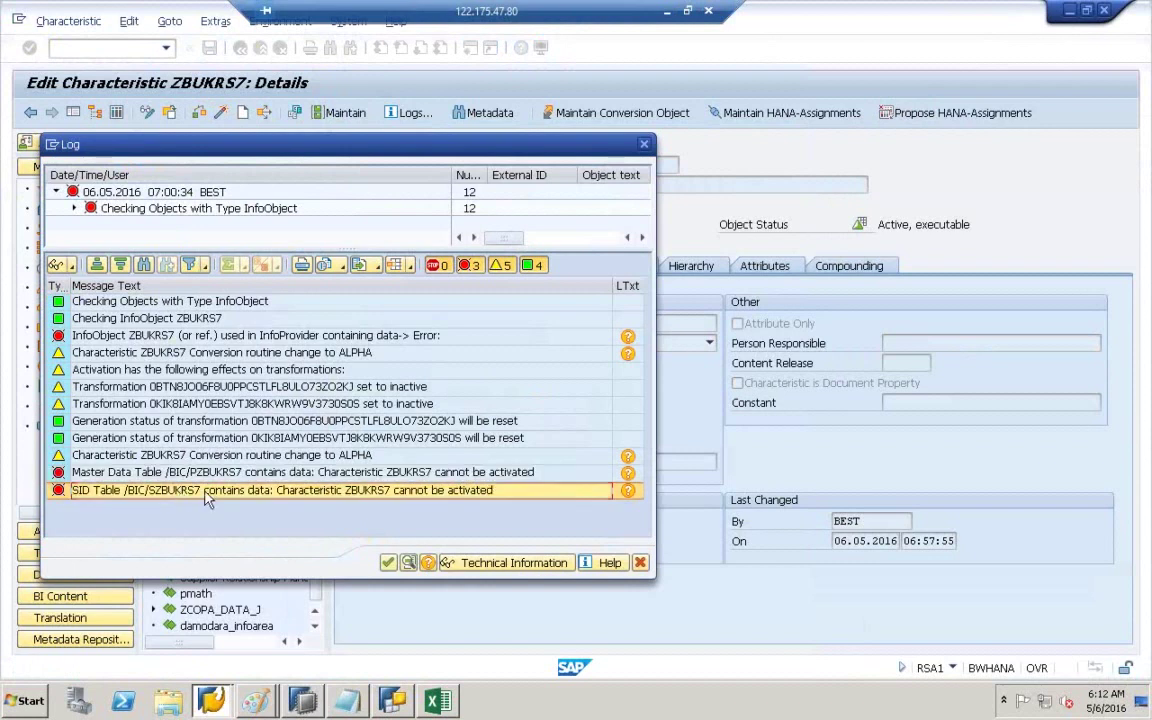
left_click(390, 564)
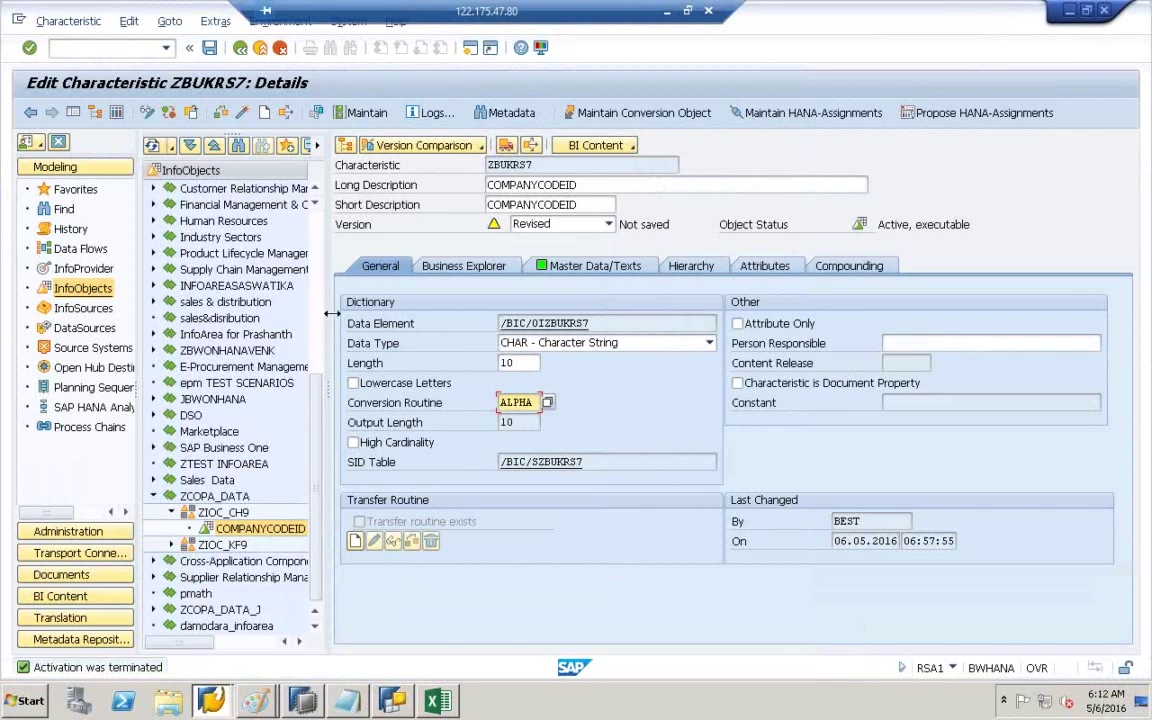
double_click(540, 166)
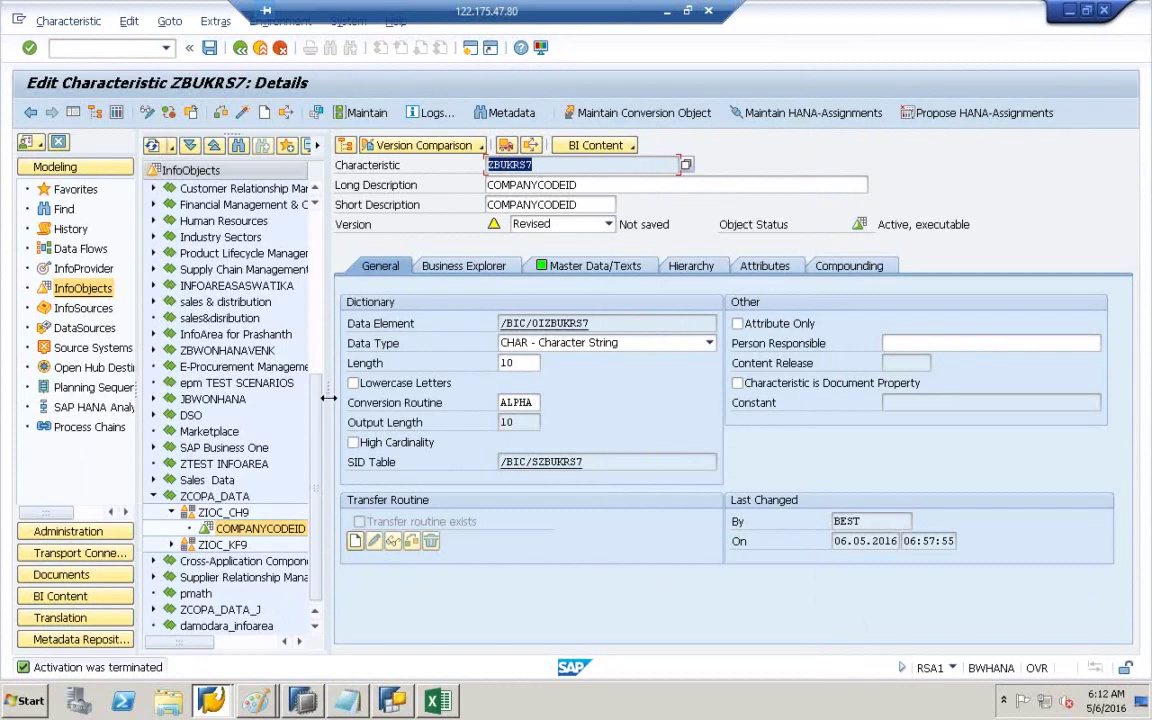
left_click_drag(328, 398, 432, 398)
- Start a new InfoObject in catalog ZIOC_CH9, discarding the unsaved ZBUKRS7 changes
left_click(222, 514)
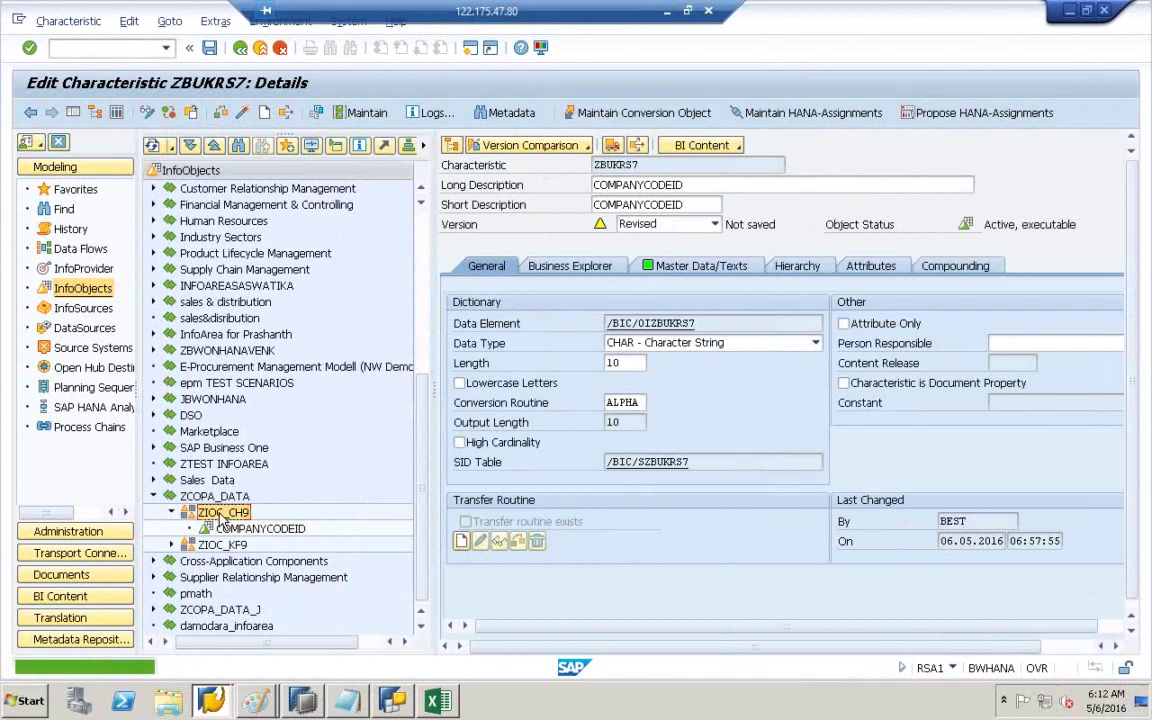
right_click(222, 520)
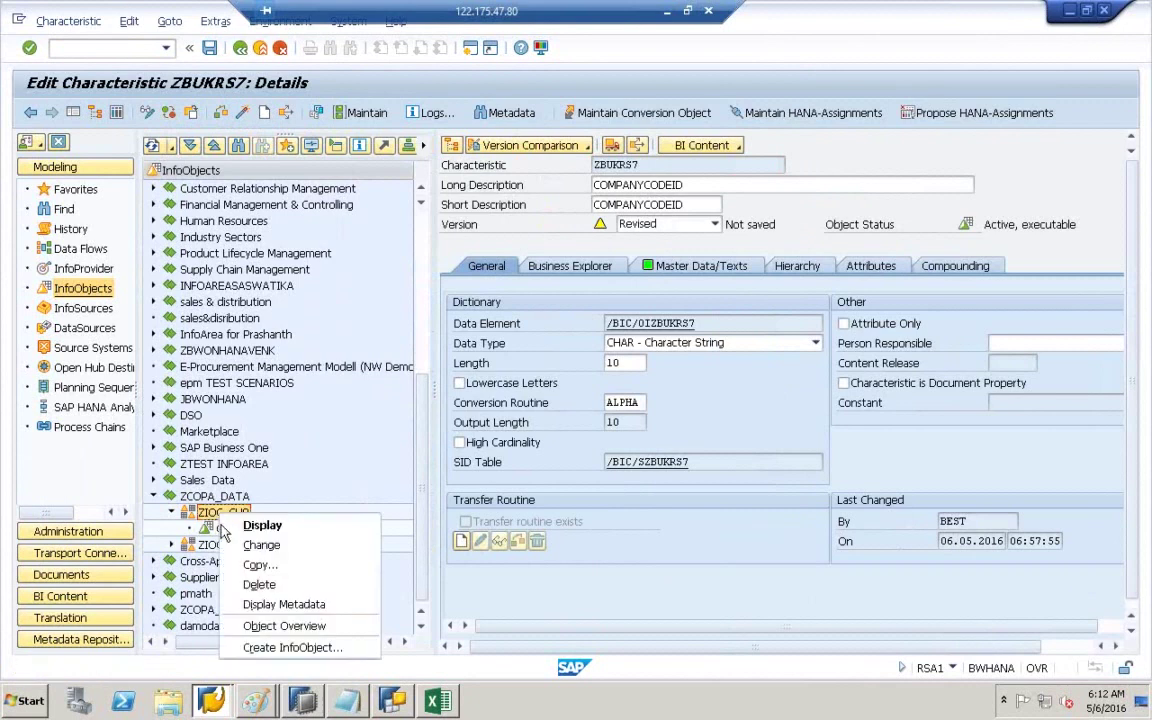
left_click(289, 648)
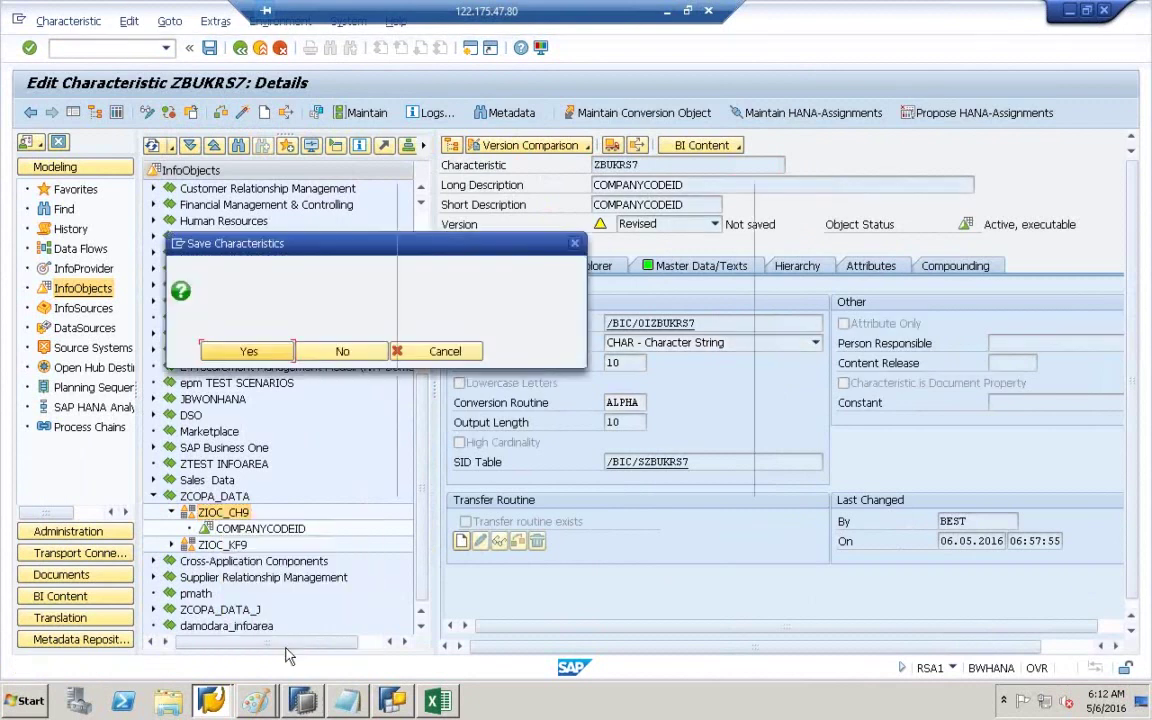
left_click(337, 349)
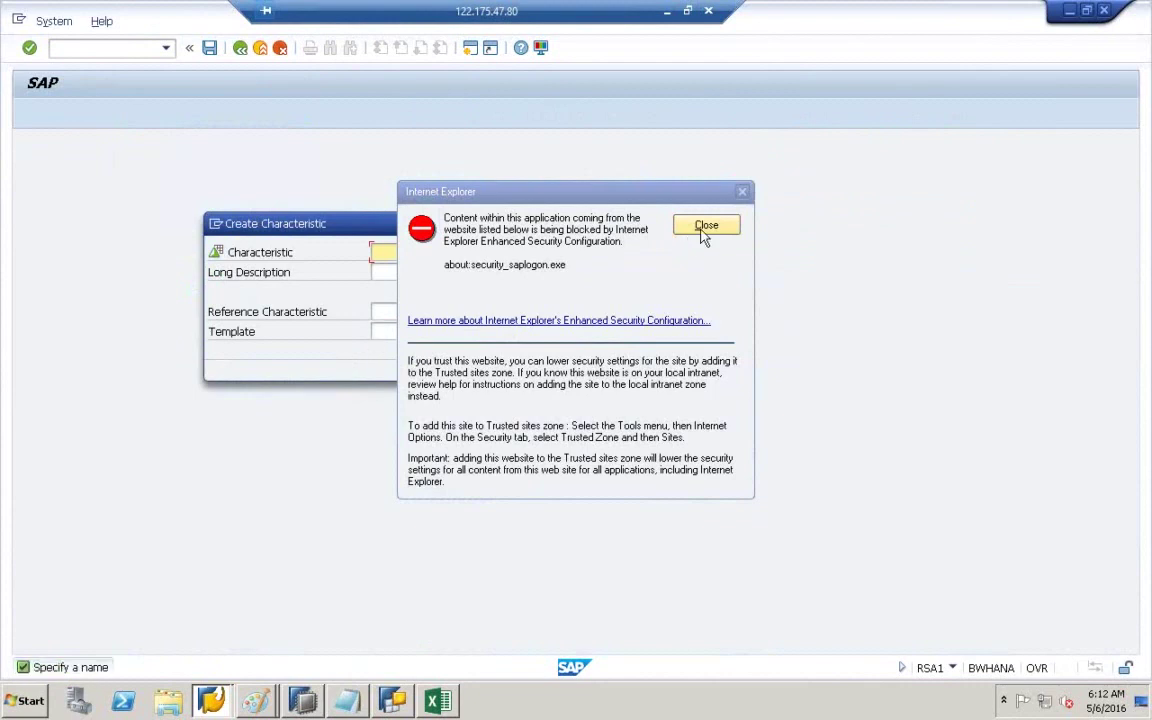
left_click(702, 226)
- Name the new characteristic ZBUKRS8, after finding ZBUKRS9 already exists
left_click(407, 250)
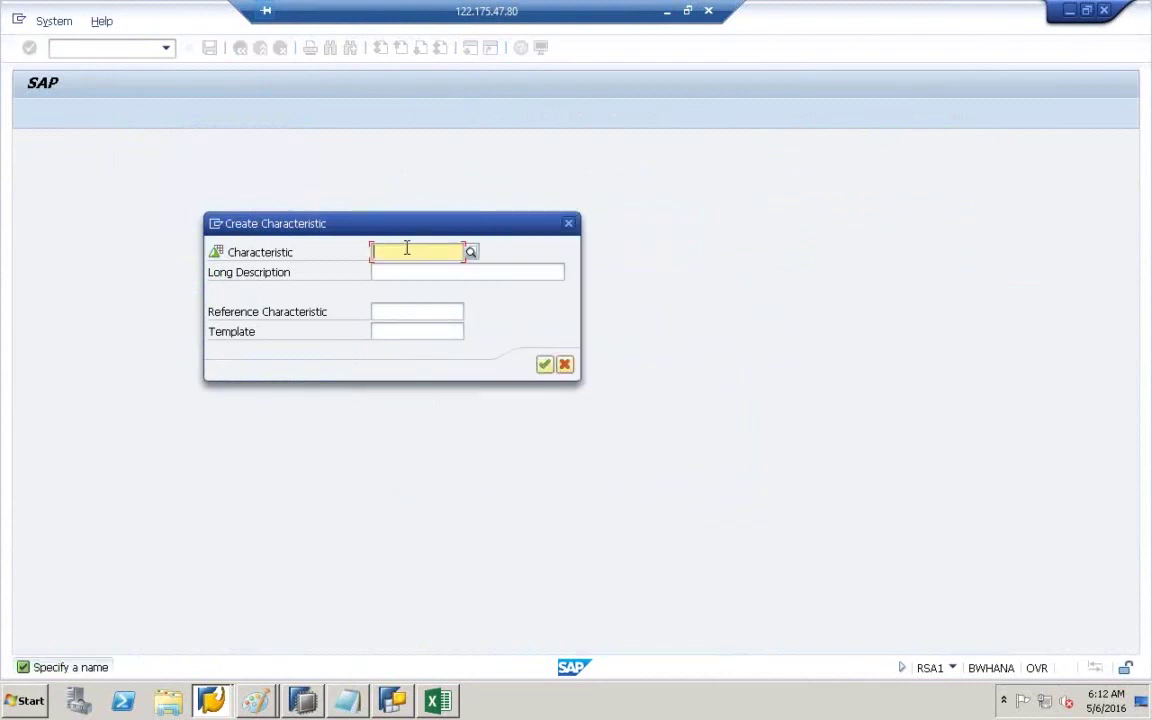
left_click(407, 250)
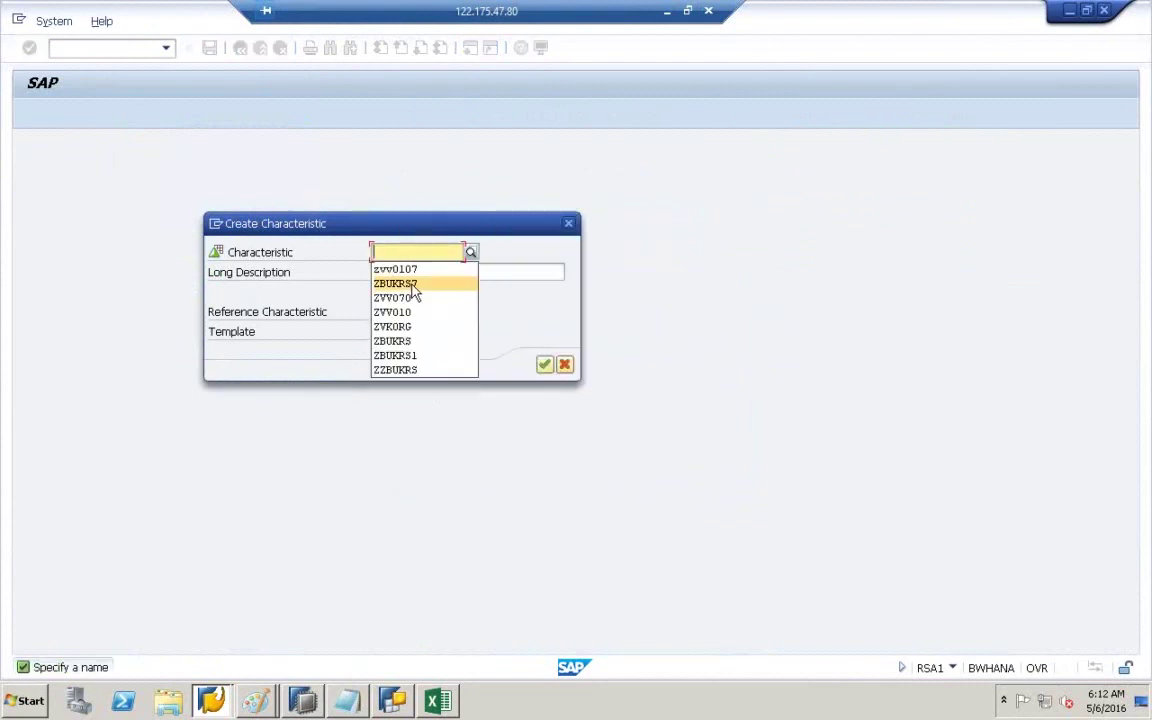
left_click(414, 286)
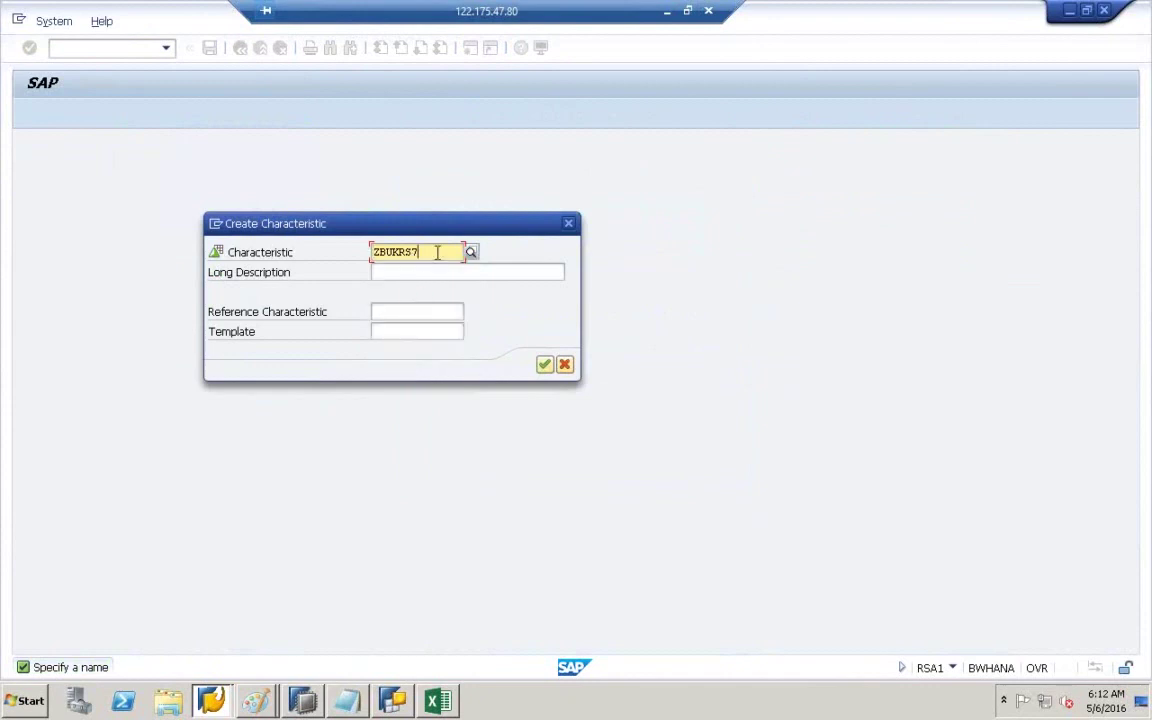
key("BackSpace")
type("9")
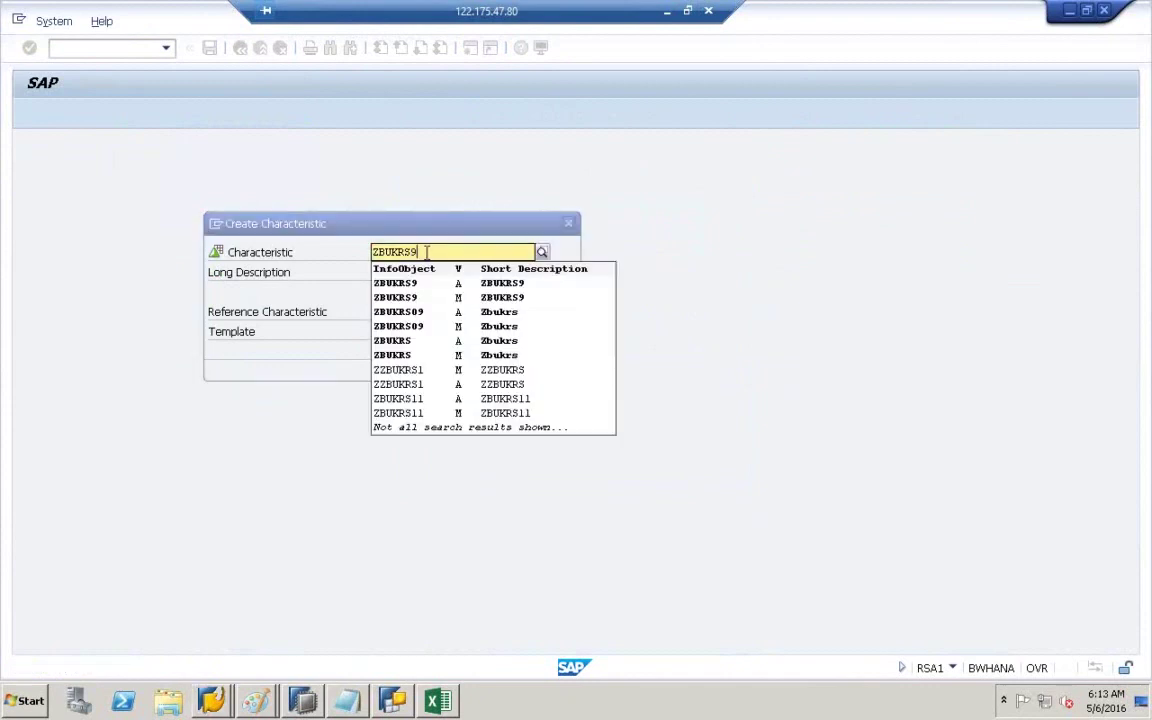
left_click_drag(427, 252, 355, 253)
key("ctrl+c")
left_click(355, 253)
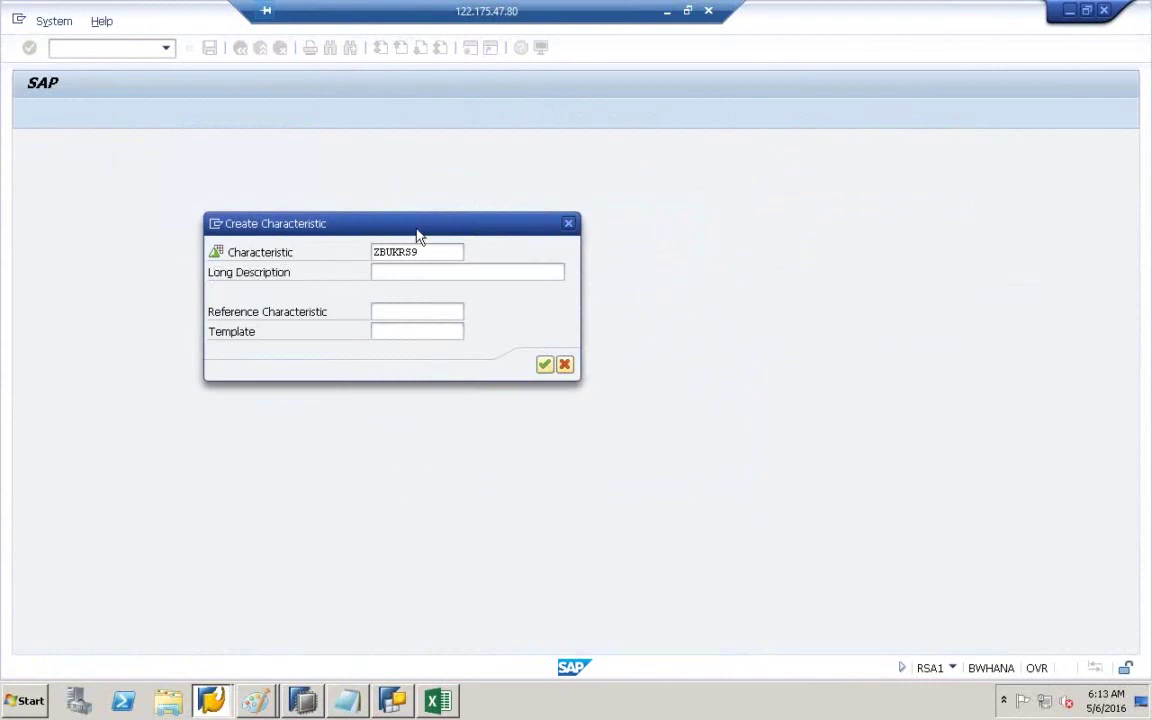
left_click(417, 272)
key("ctrl+v")
left_click(544, 364)
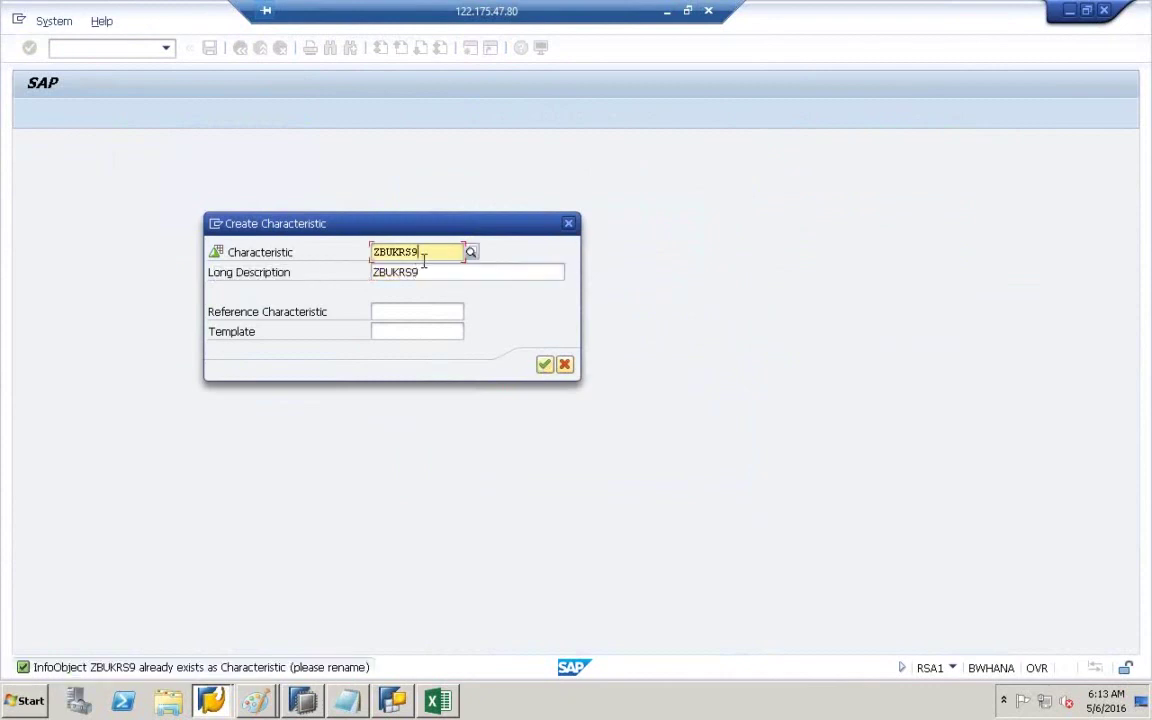
key("BackSpace")
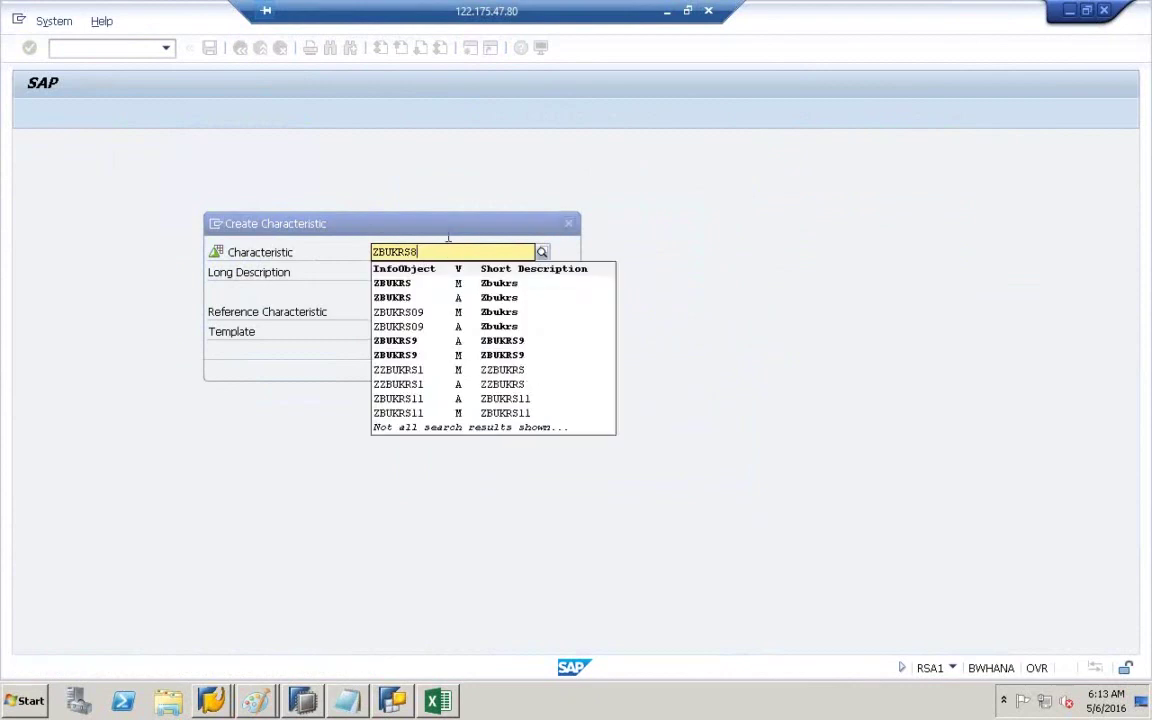
left_click(443, 272)
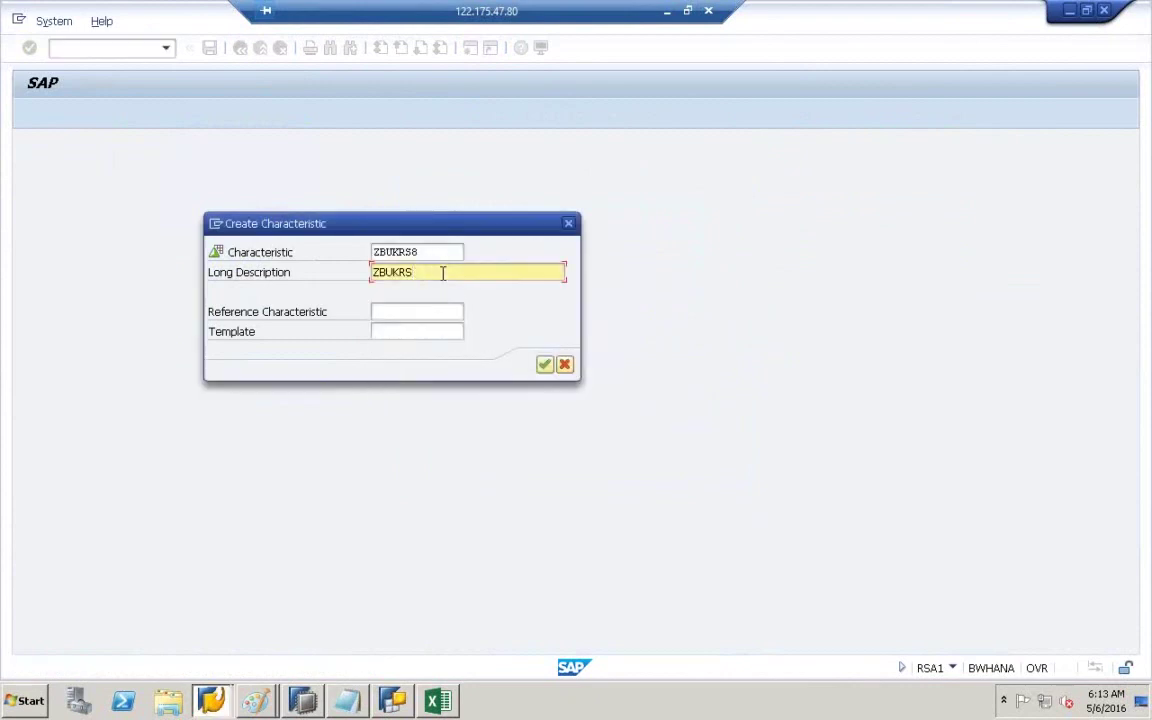
left_click(544, 364)
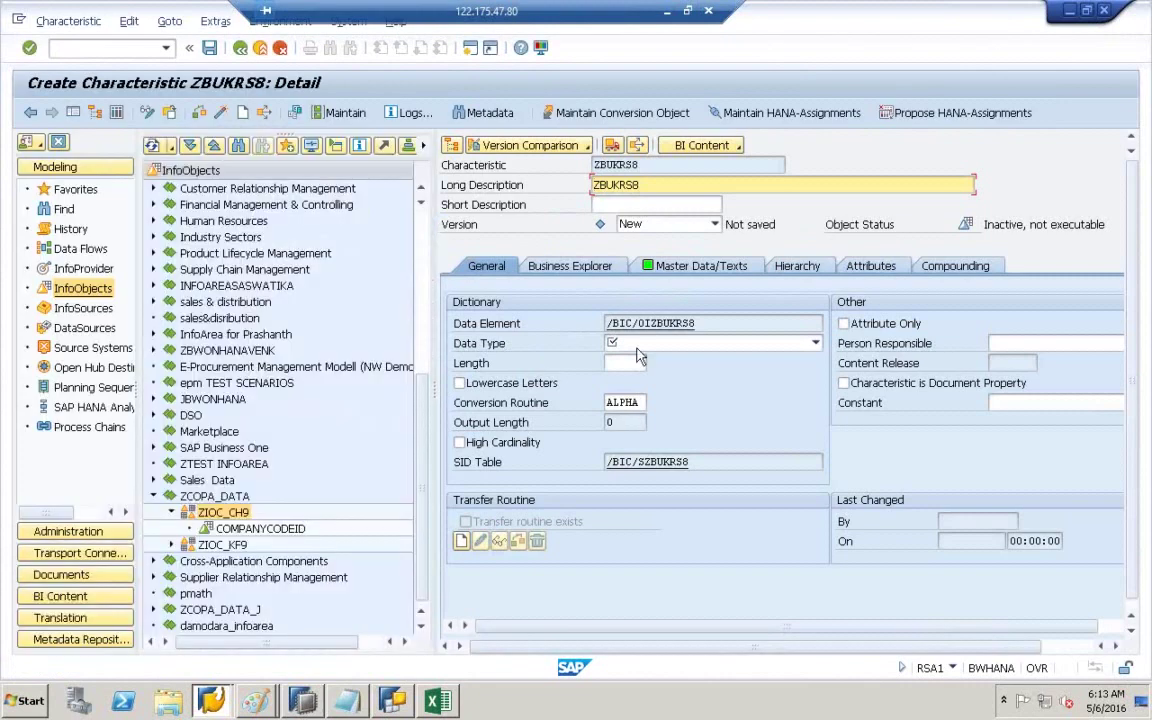
- Give ZBUKRS8 data type CHAR with length 10 and activate it
left_click(697, 343)
left_click(665, 361)
left_click(630, 363)
type("10")
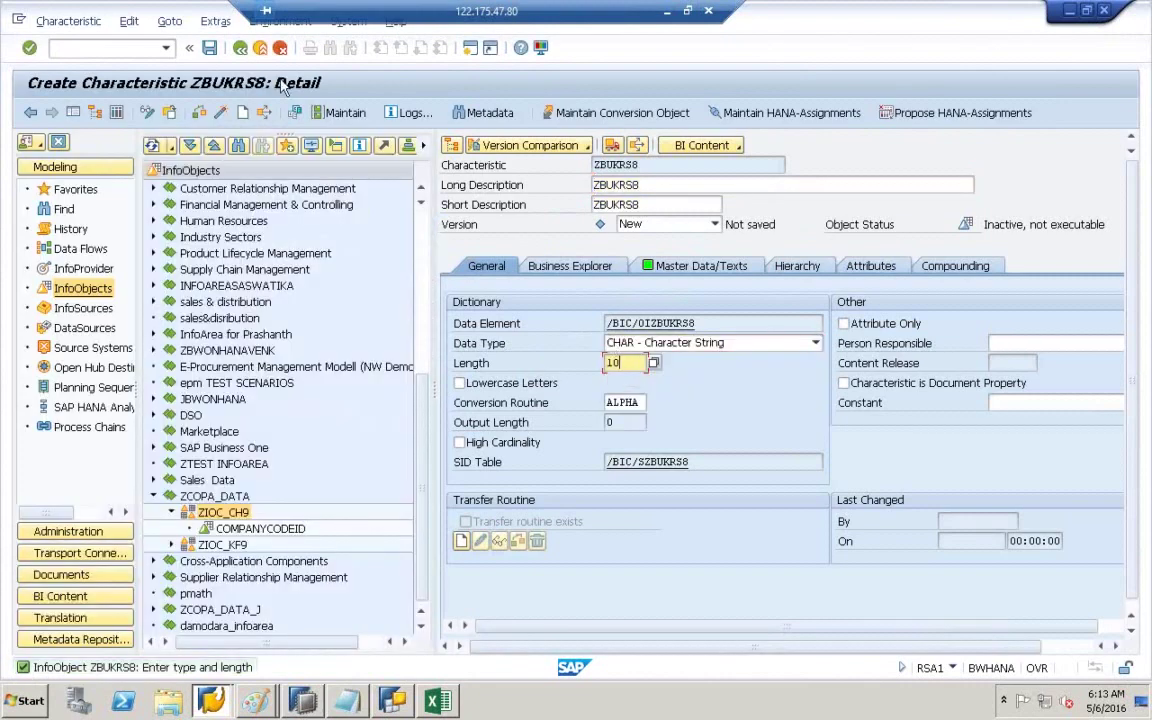
left_click(224, 113)
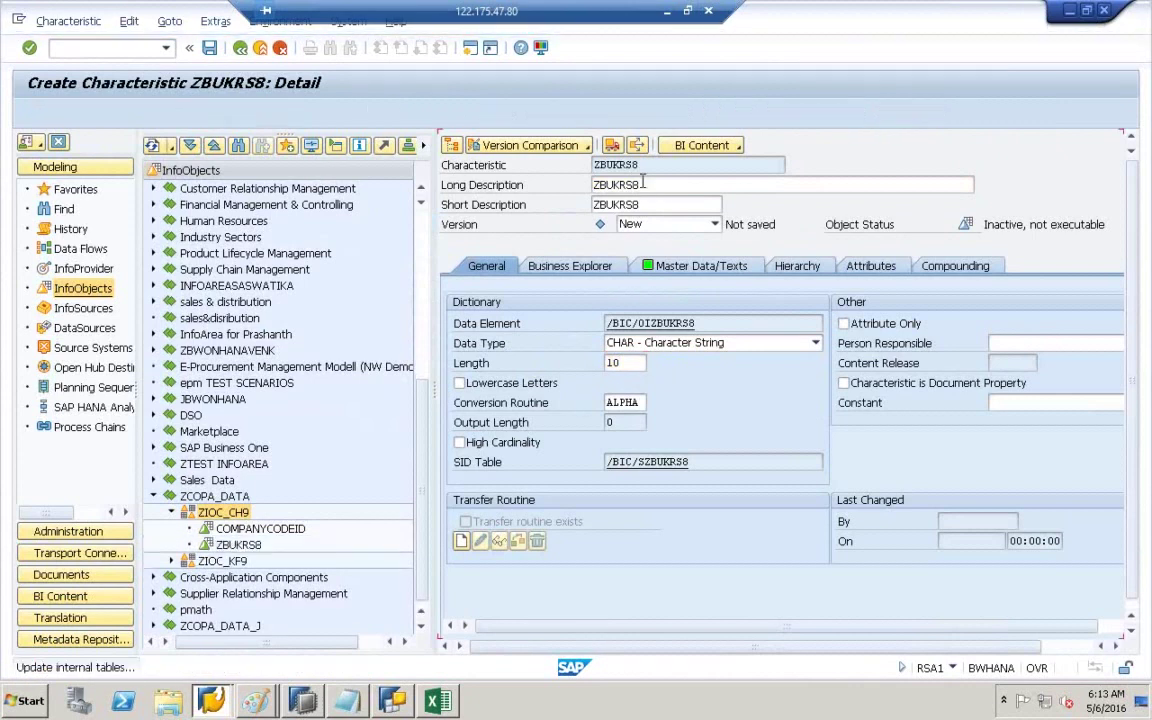
left_click_drag(658, 184, 596, 189)
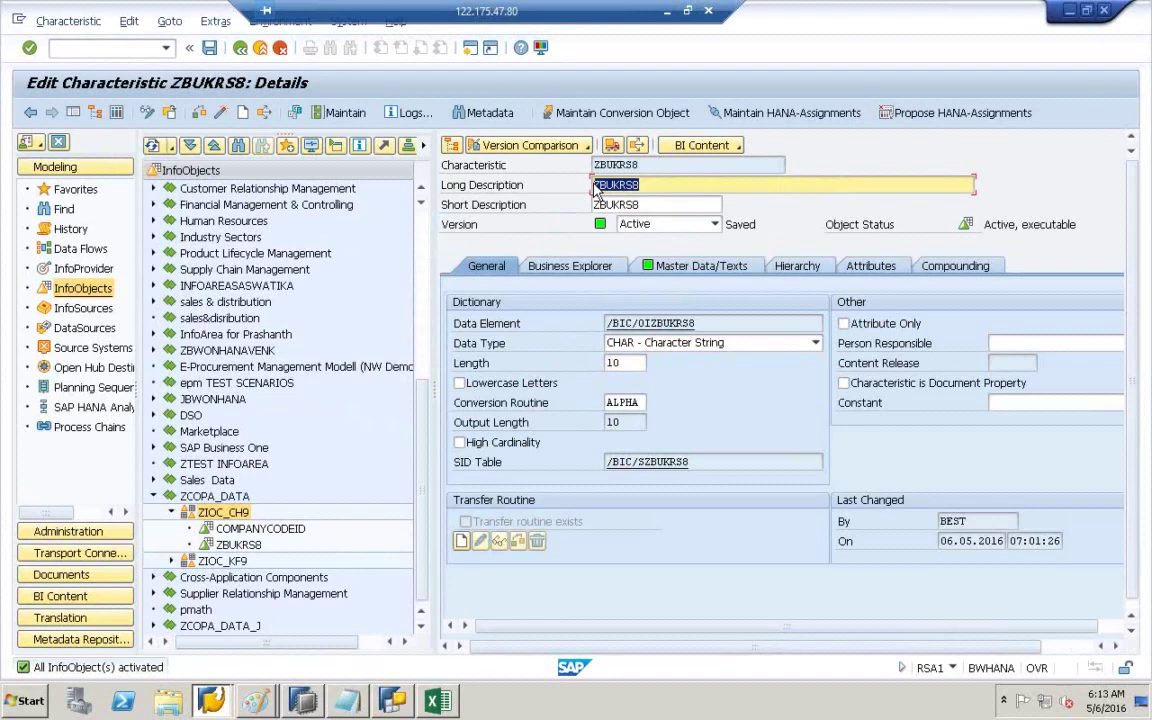
left_click(598, 185)
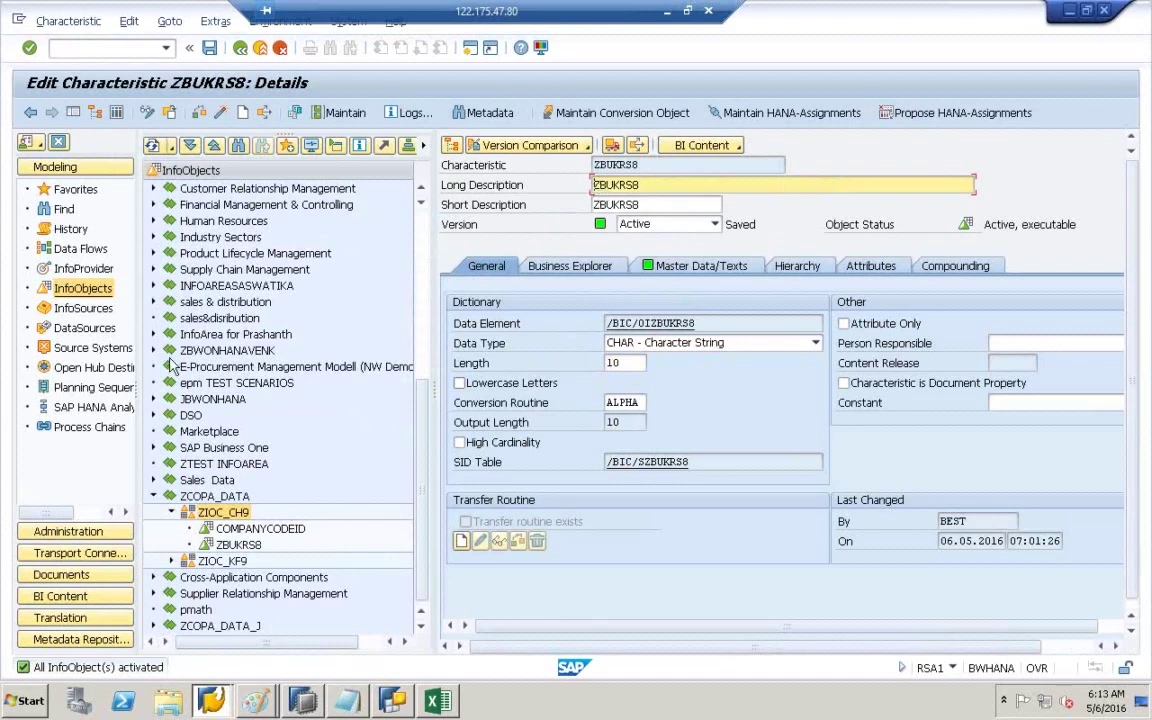
- Open InfoCube ZIC10 for changing and expand Dimension 1 to find COMPANYCODEID (ZBUKRS7)
left_click(72, 270)
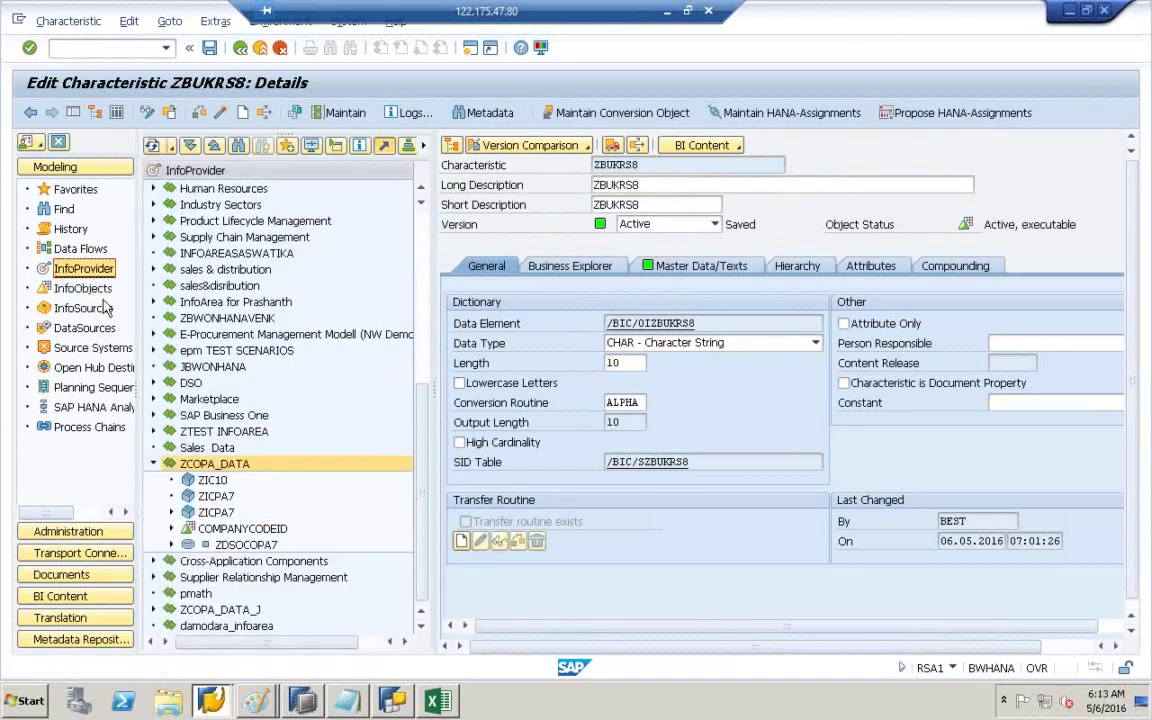
left_click(200, 481)
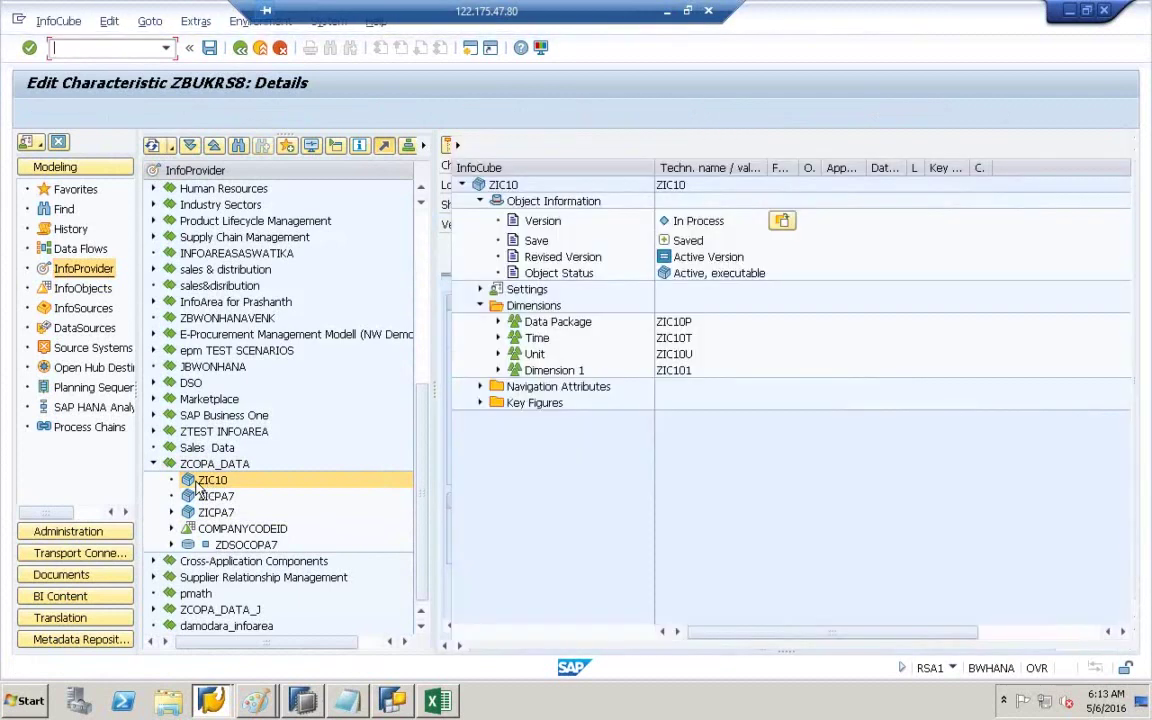
right_click(200, 481)
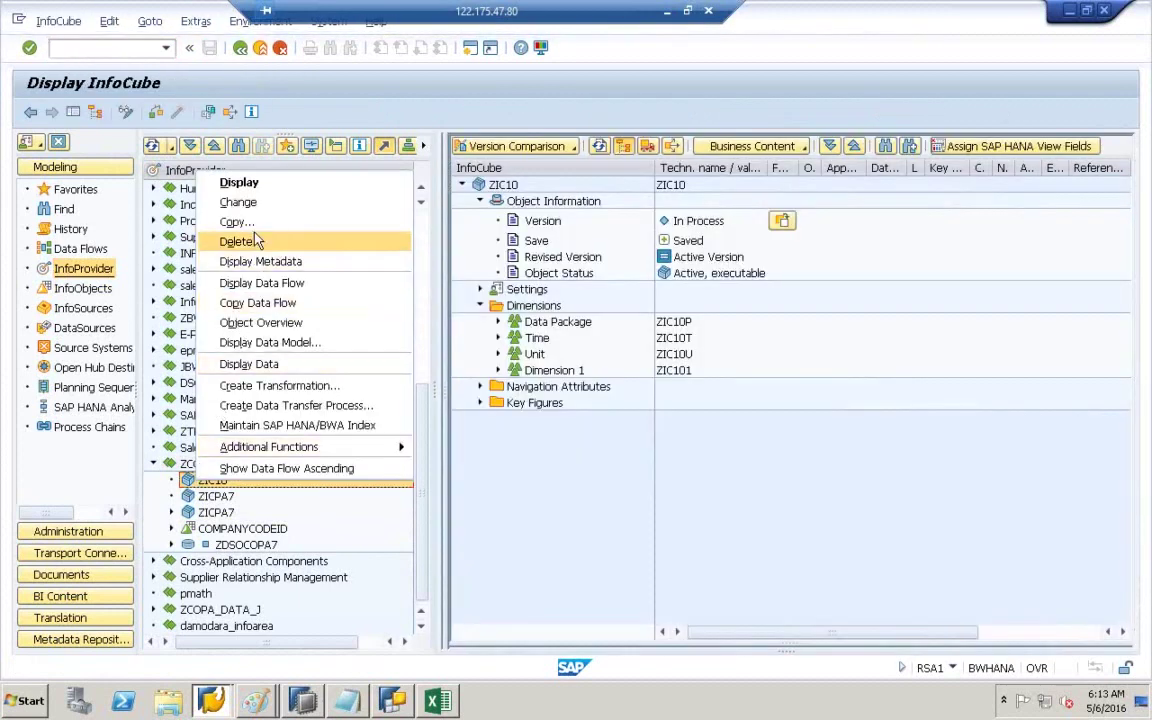
left_click(256, 204)
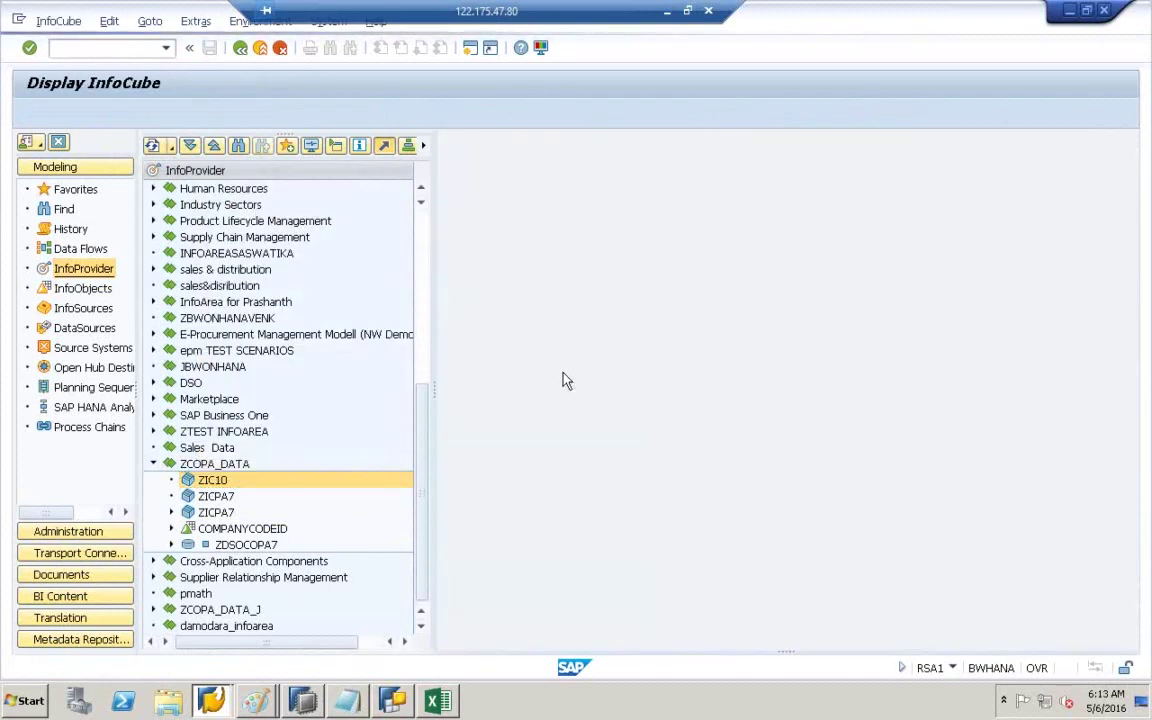
left_click(738, 370)
left_click(822, 386)
left_click(920, 388)
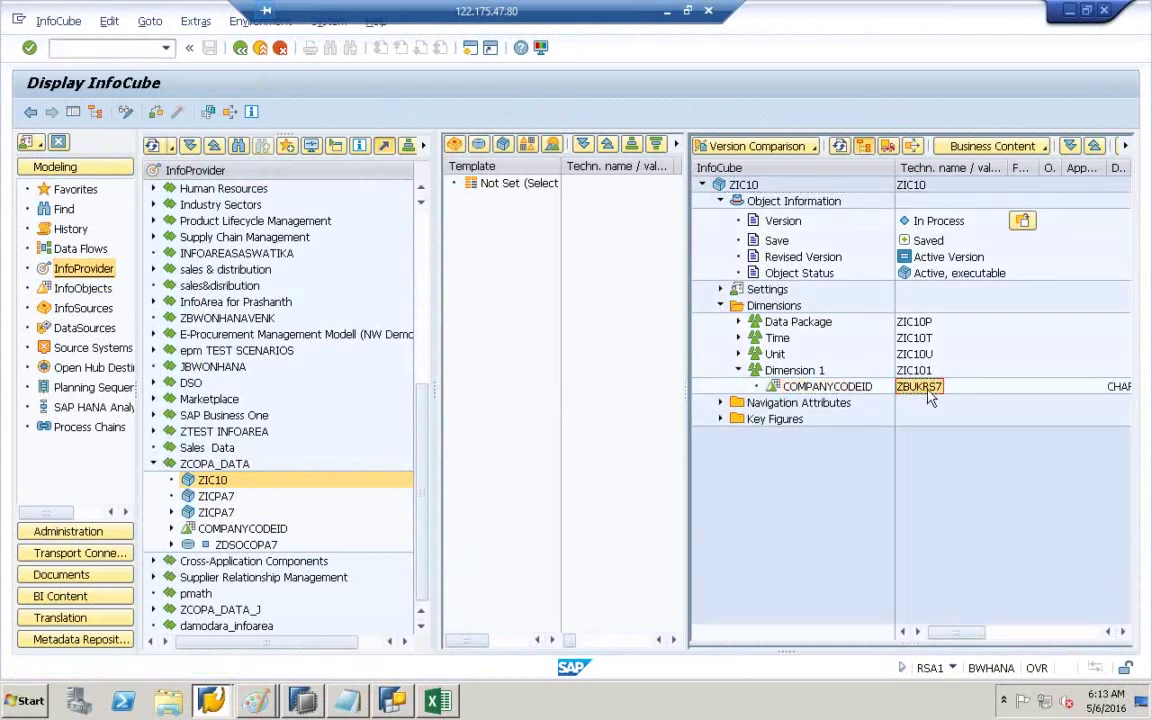
left_click(846, 391)
right_click(846, 391)
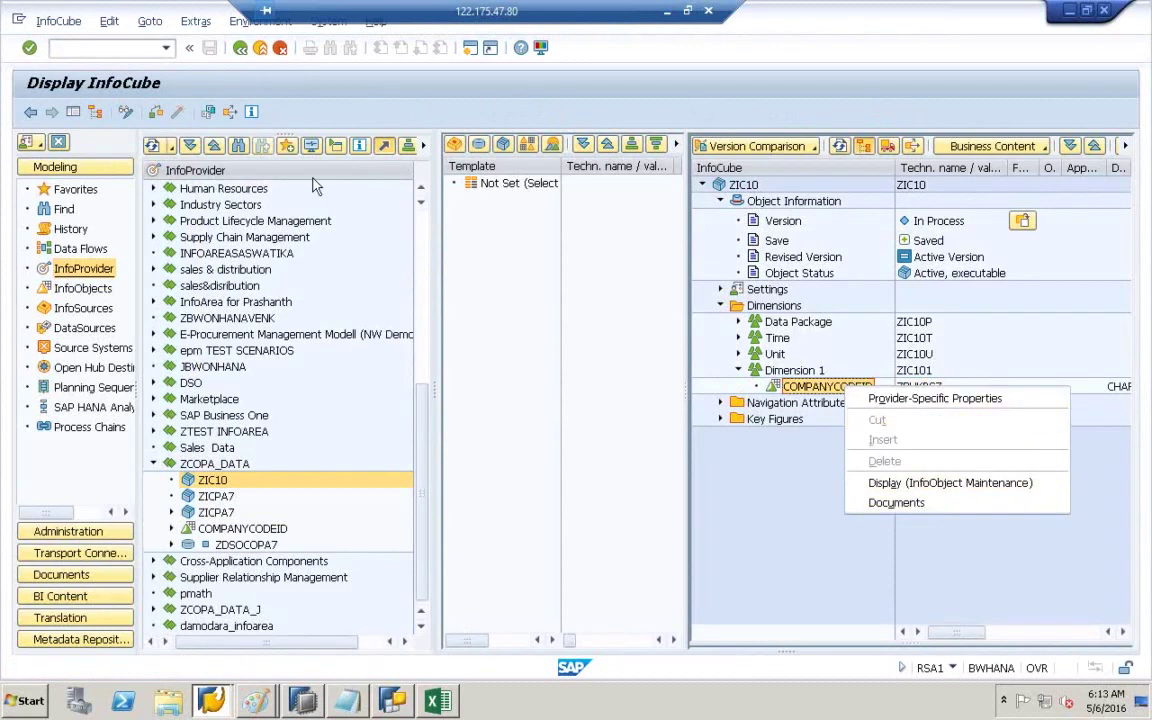
- Close the locking C_ZICPA7 editor in HANA Studio and switch ZIC10 into edit mode
left_click(126, 111)
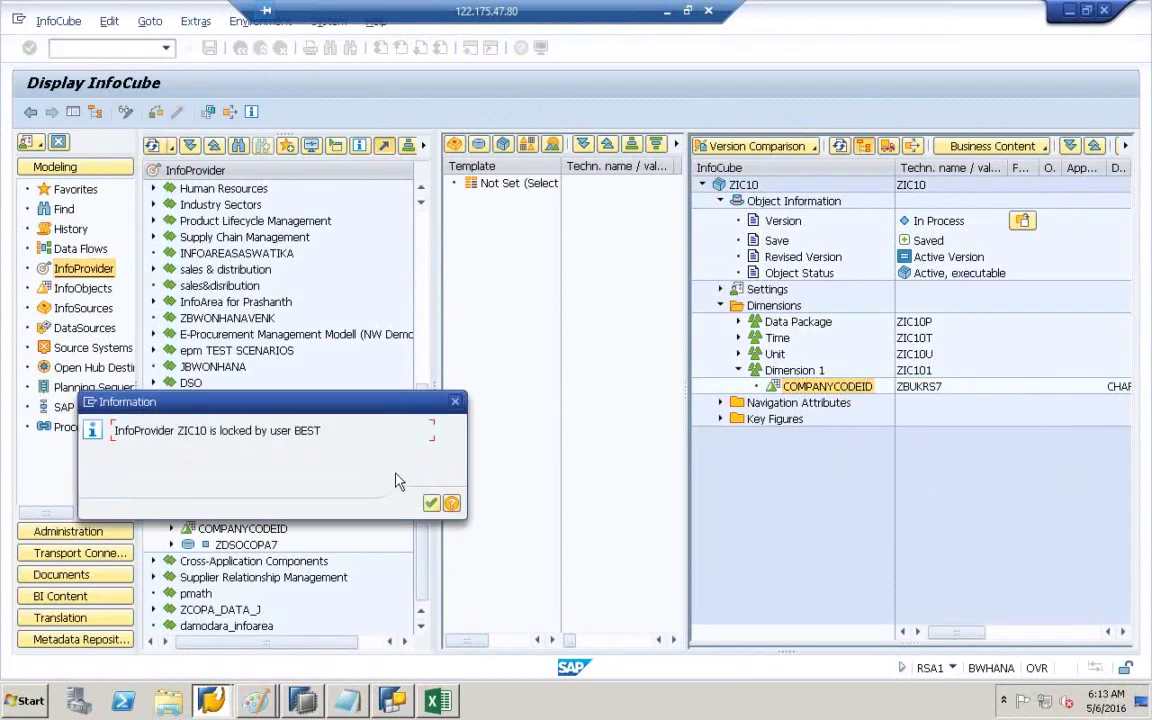
left_click(431, 503)
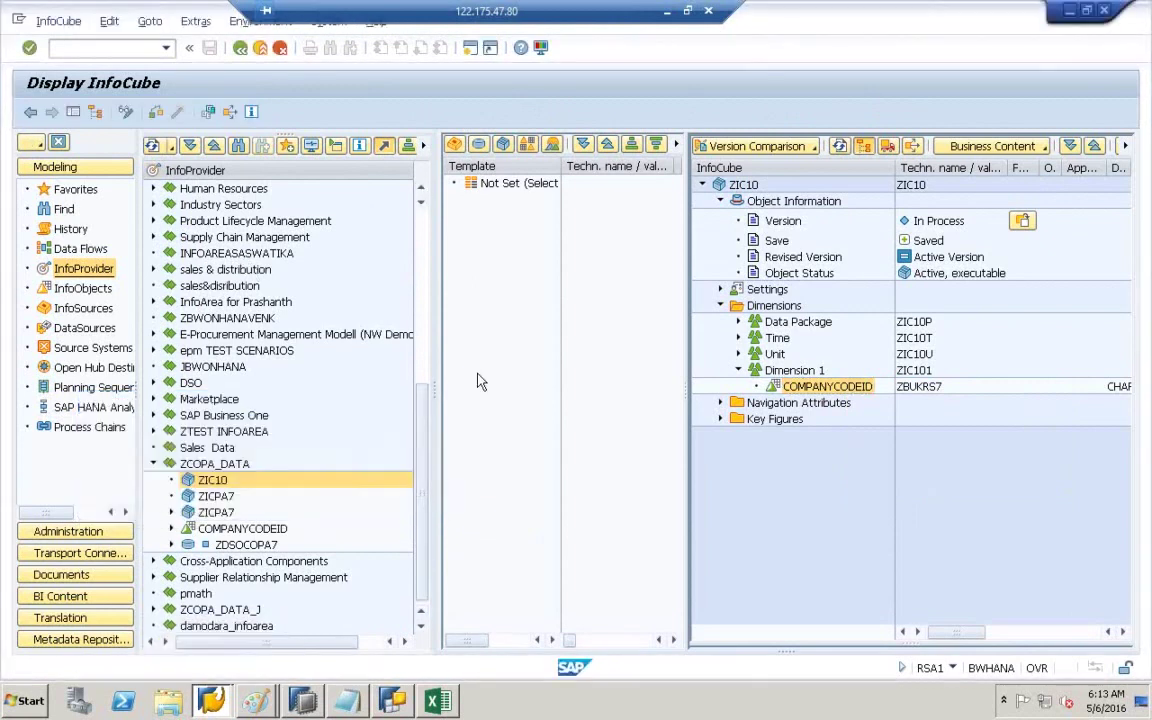
left_click(126, 113)
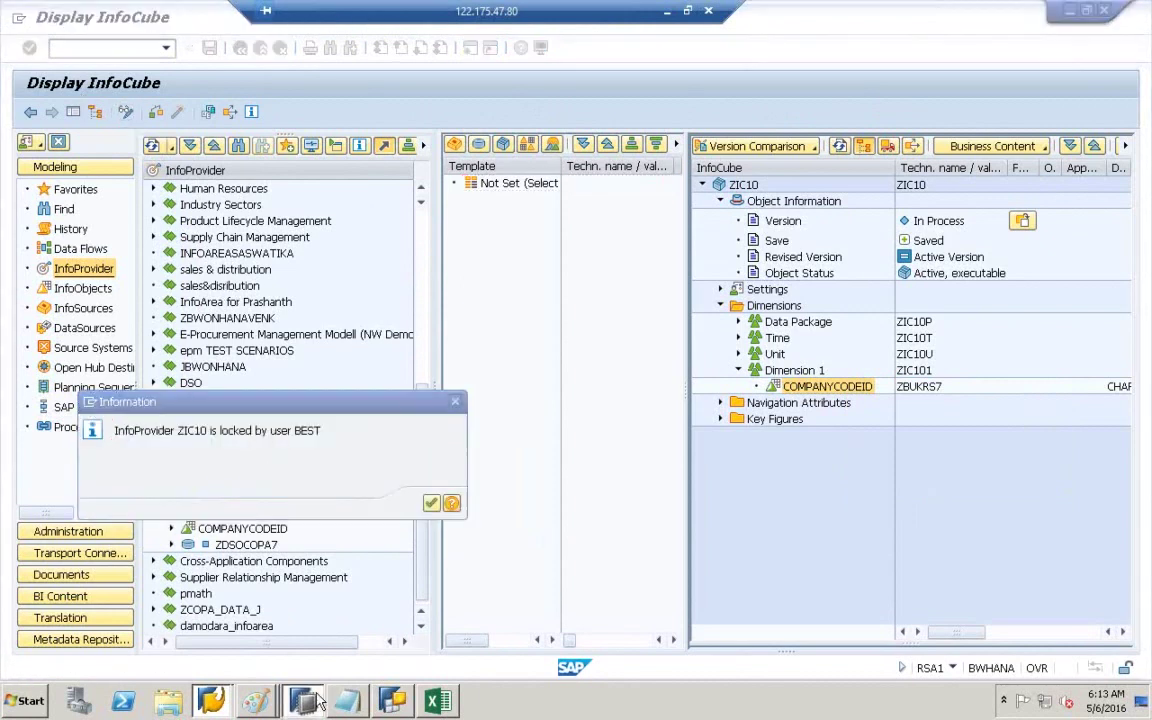
left_click(392, 702)
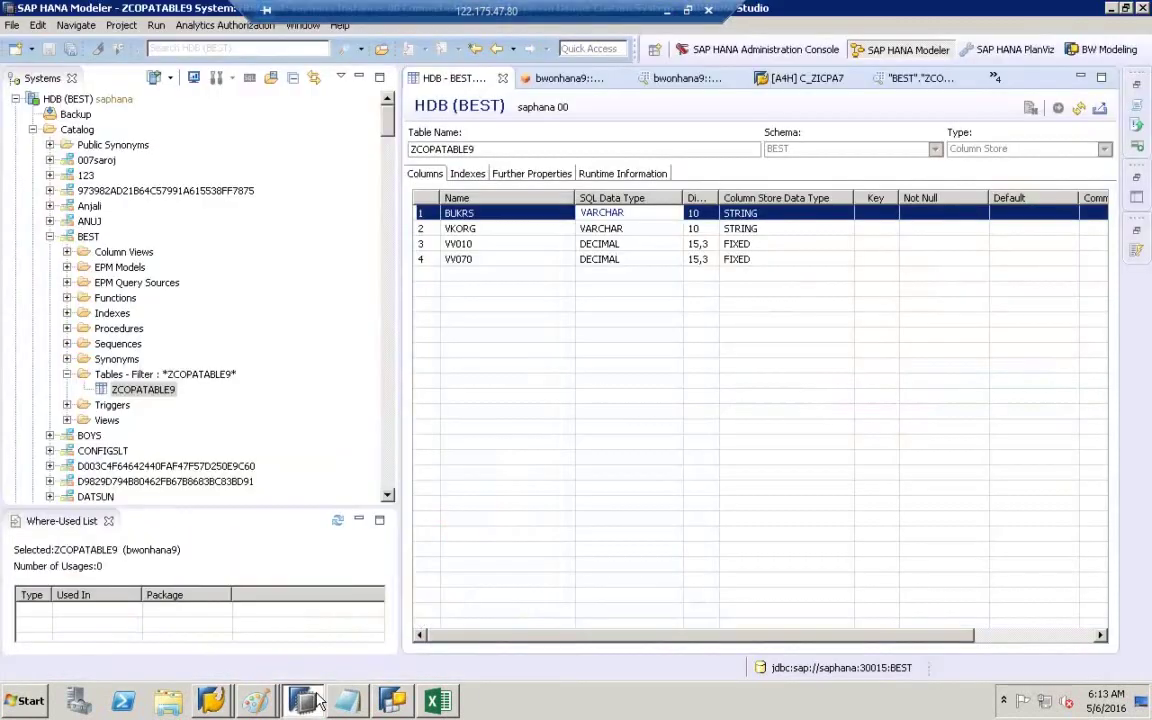
left_click(854, 79)
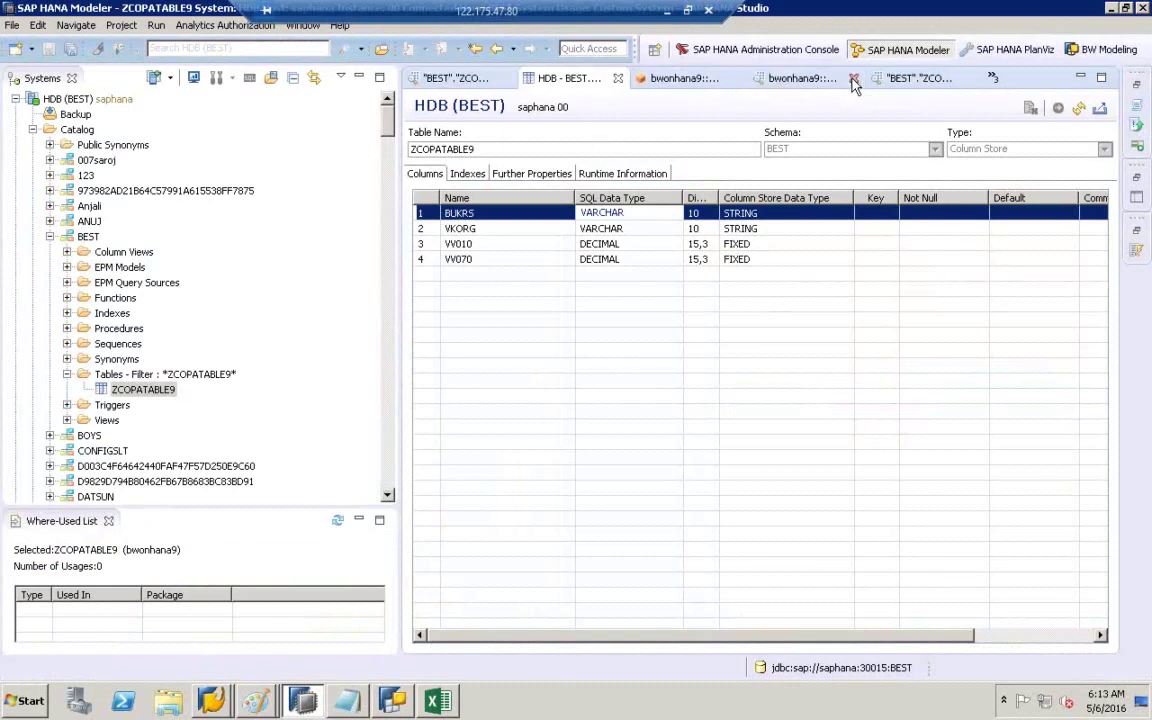
left_click(213, 703)
left_click(230, 689)
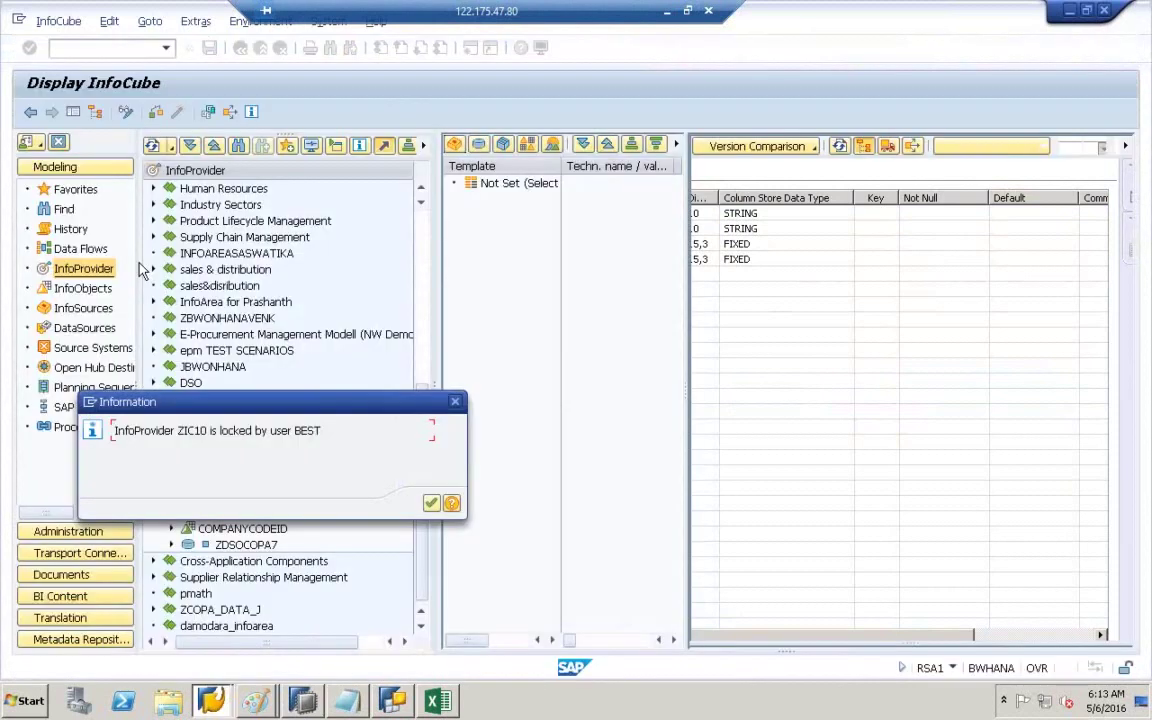
left_click(431, 502)
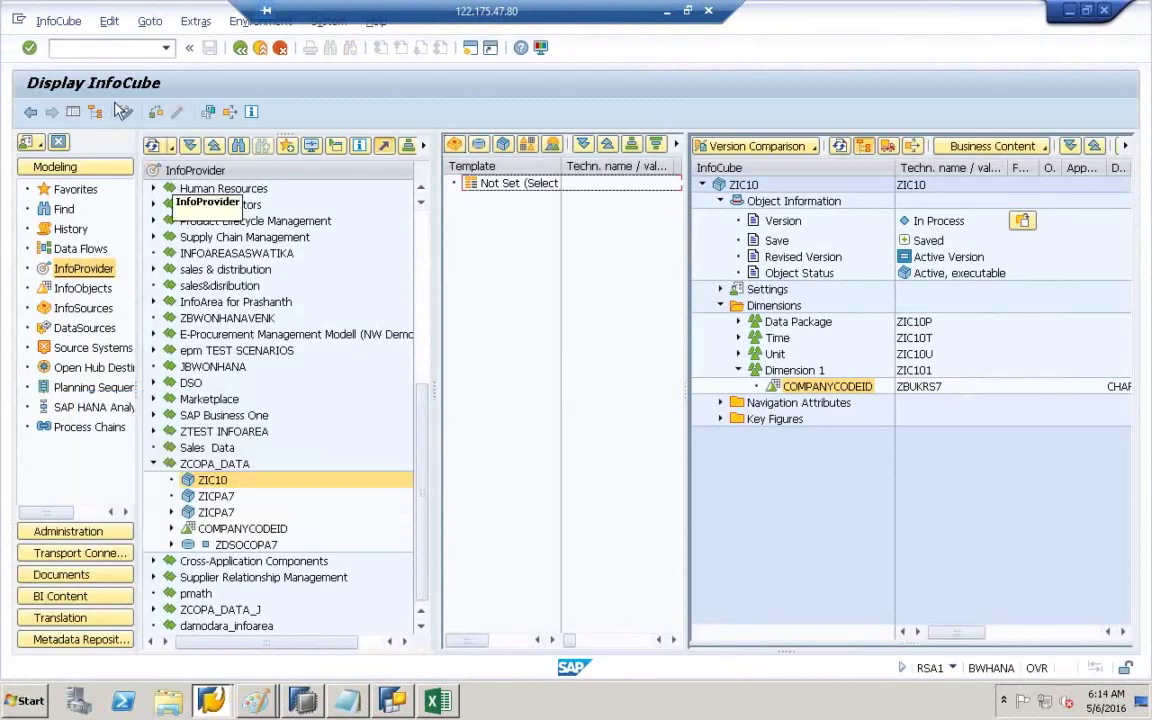
left_click(126, 112)
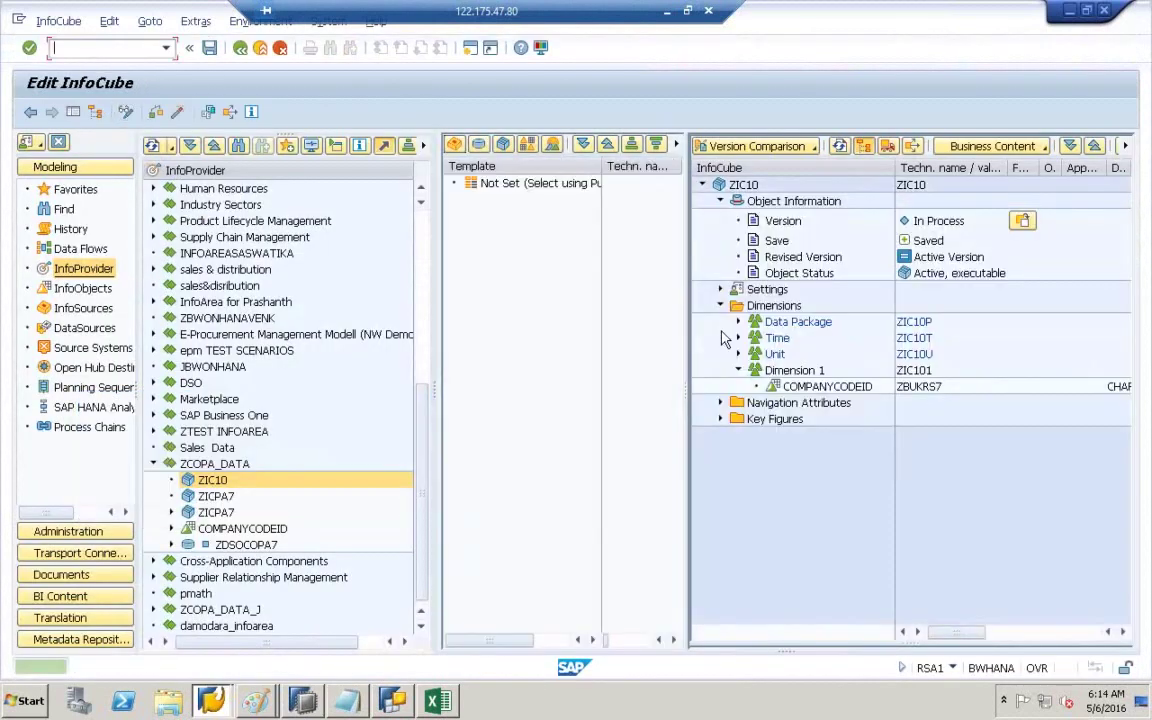
- Cut COMPANYCODEID out of Dimension 1
right_click(799, 389)
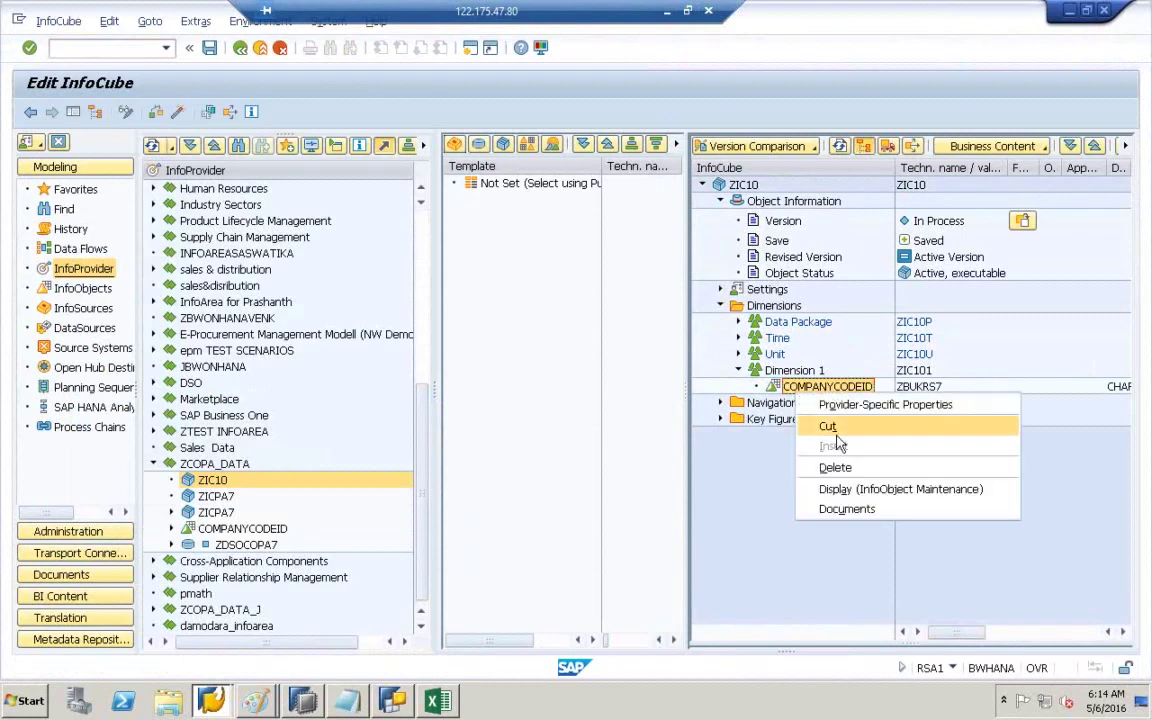
left_click(828, 427)
left_click(789, 373)
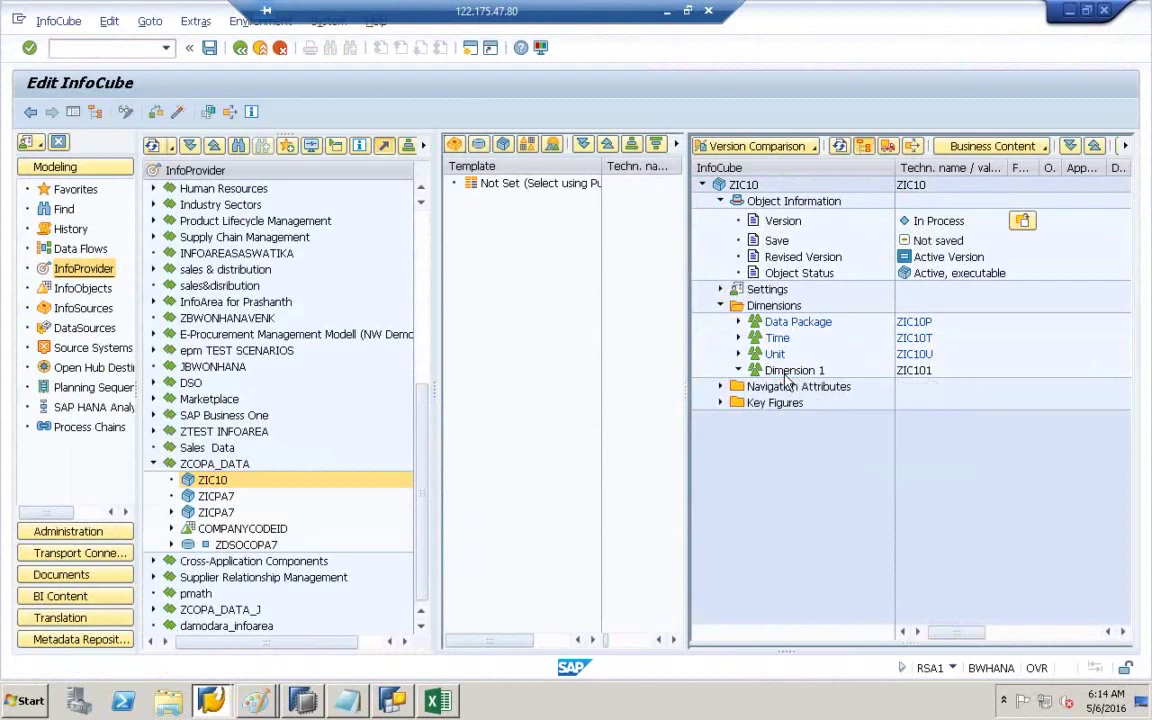
right_click(786, 377)
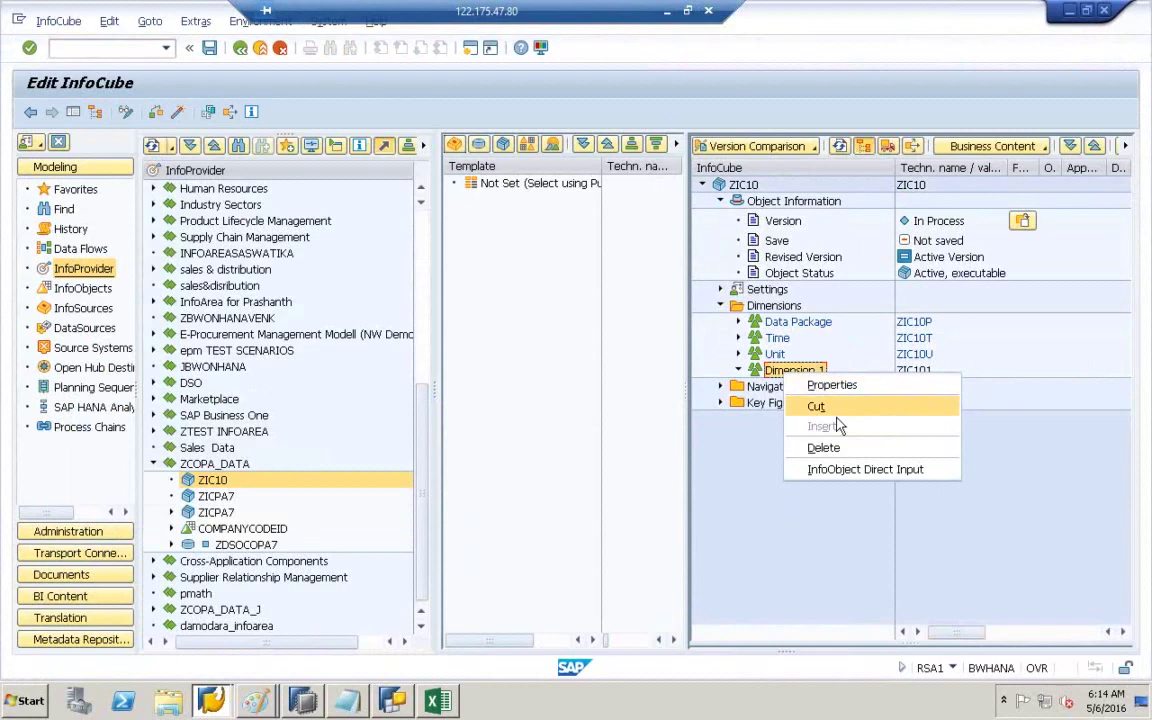
- Add ZBUKRS8 to Dimension 1 via InfoObject direct input
left_click(842, 469)
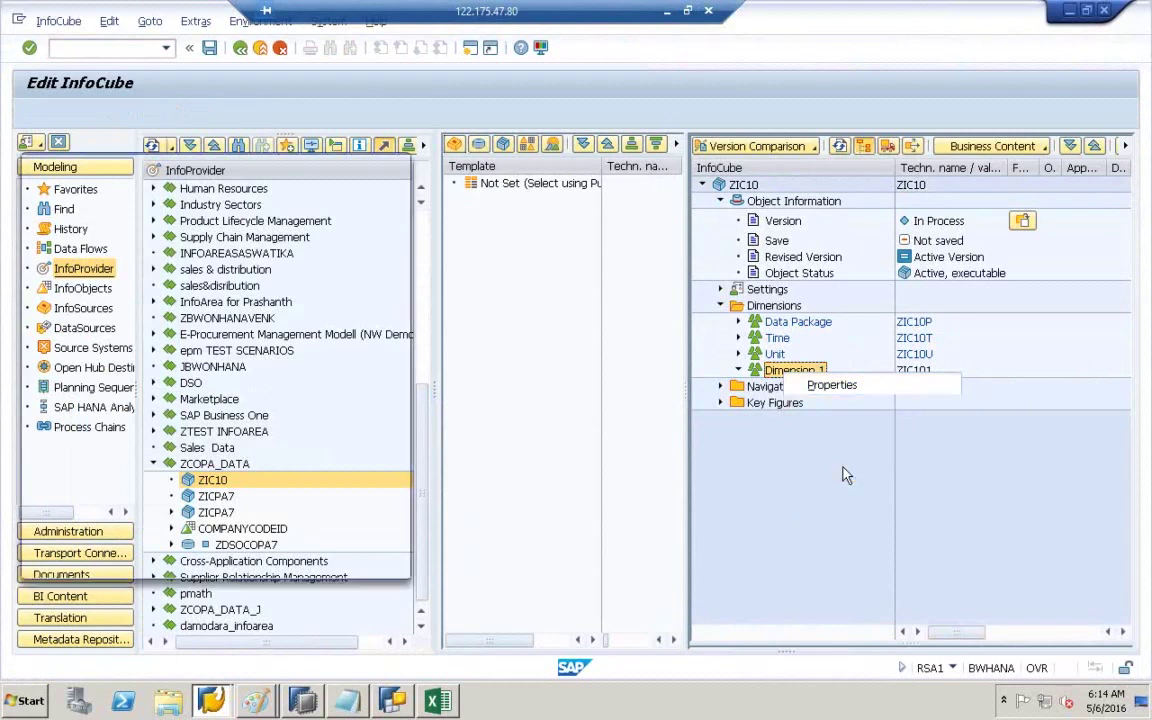
type("ZBUKRS8")
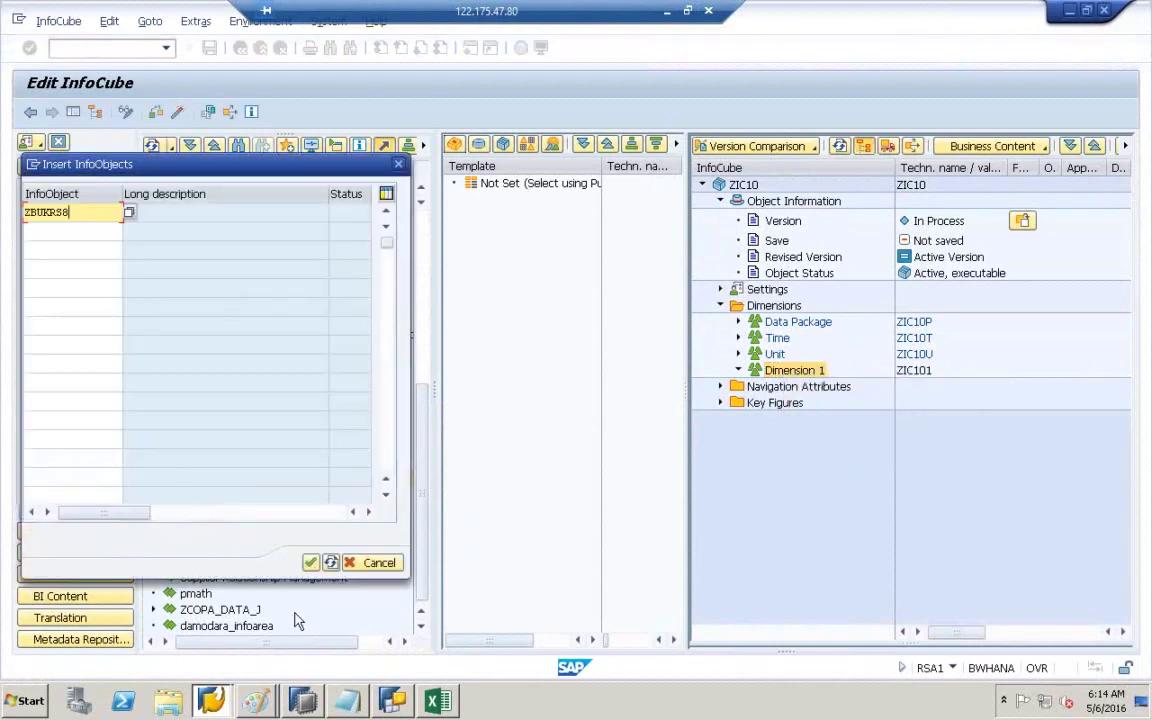
left_click(311, 562)
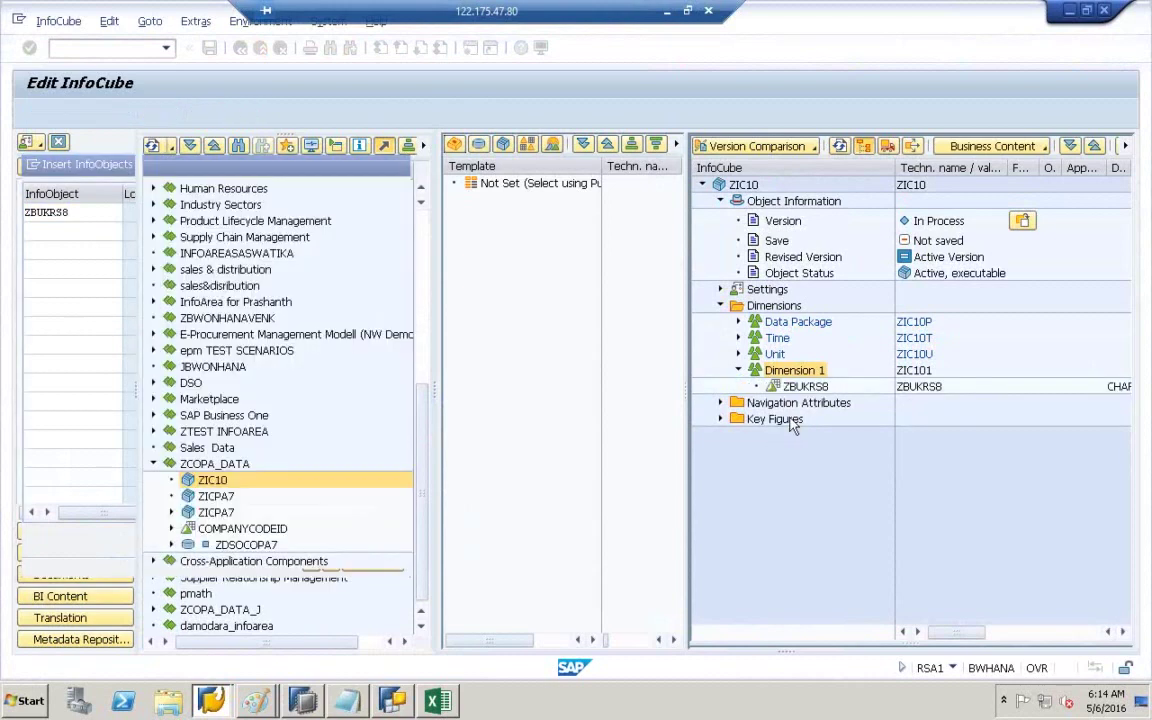
left_click(813, 388)
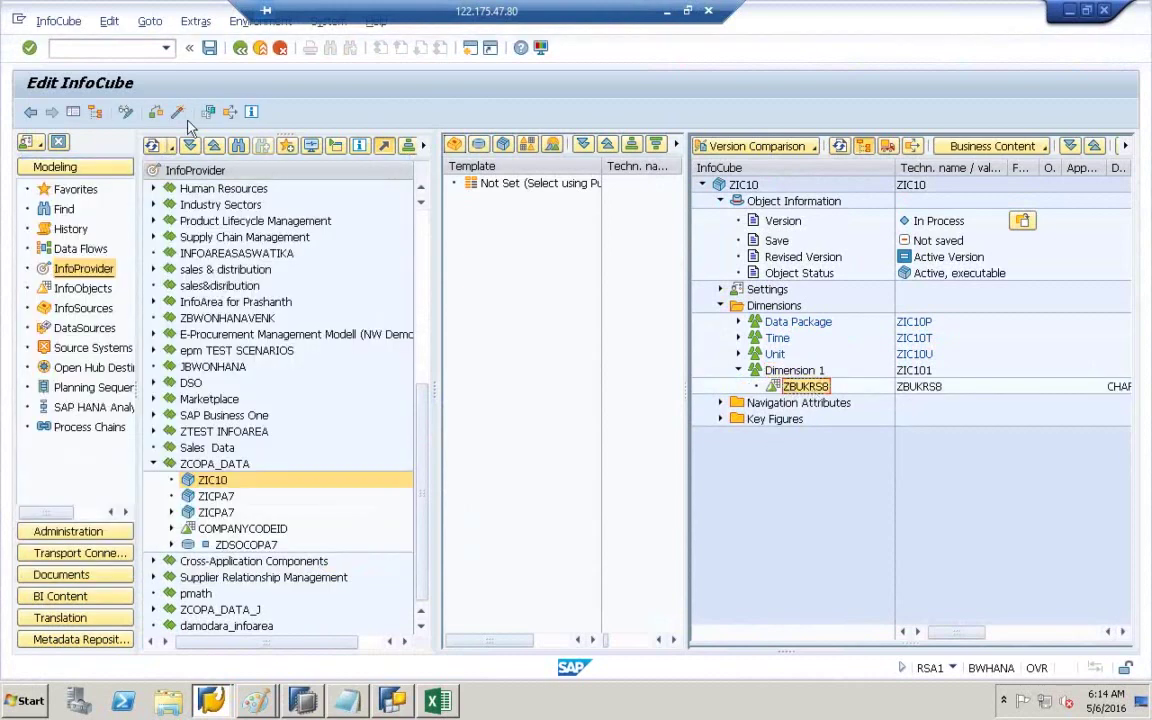
- Attempt to activate ZIC10 and expand the failed-activation log details
left_click(176, 112)
left_click(306, 623)
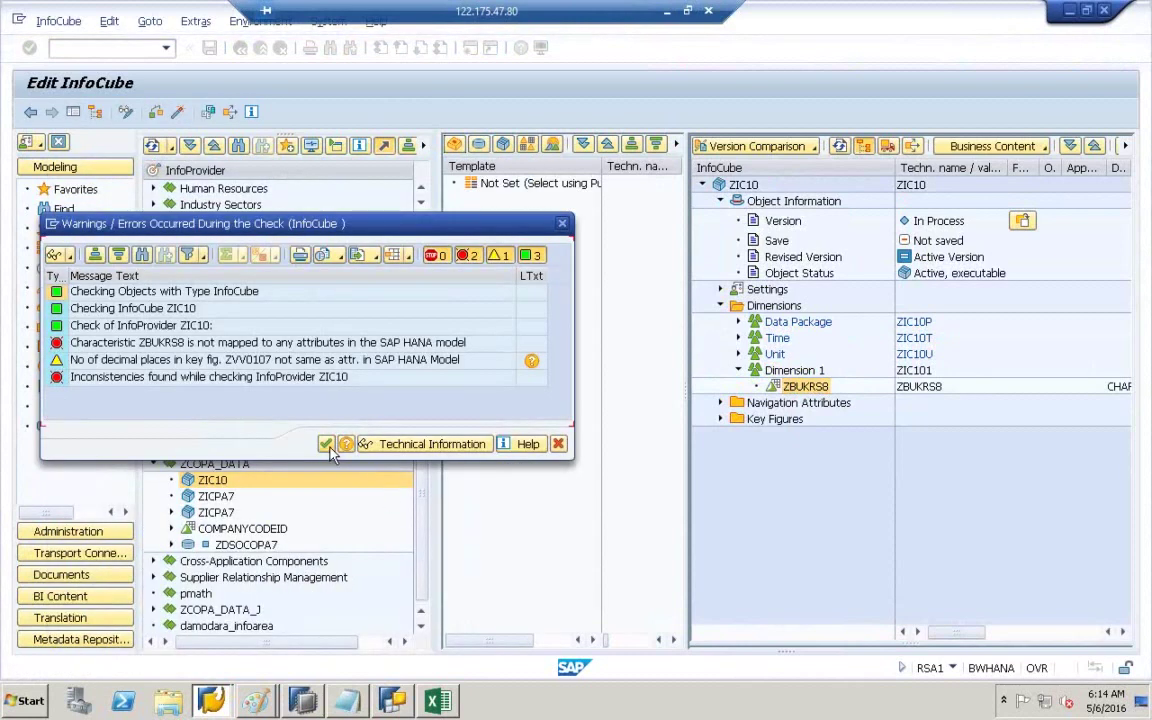
left_click(327, 445)
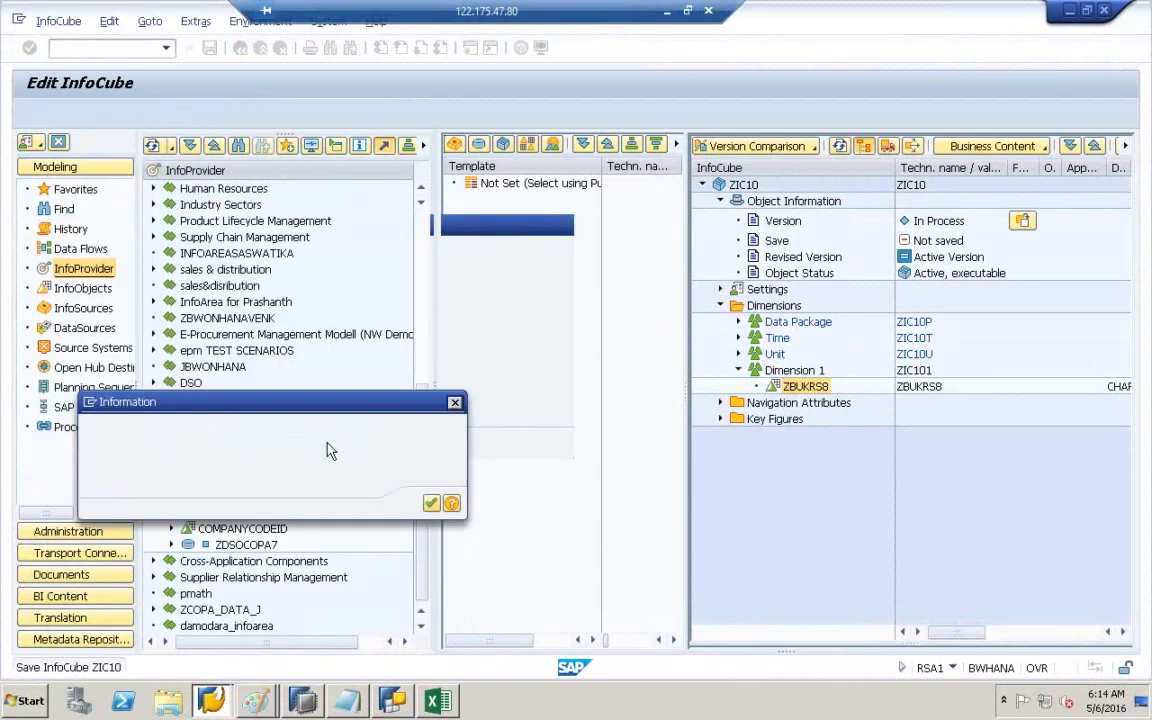
left_click(432, 504)
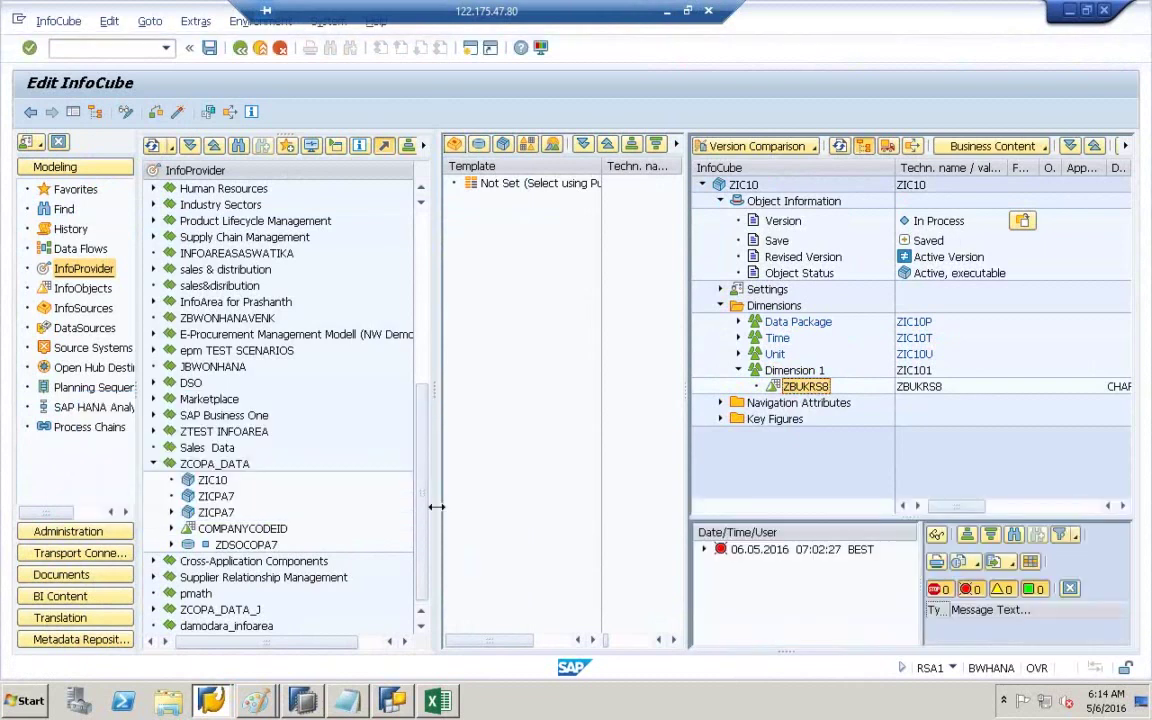
left_click(704, 549)
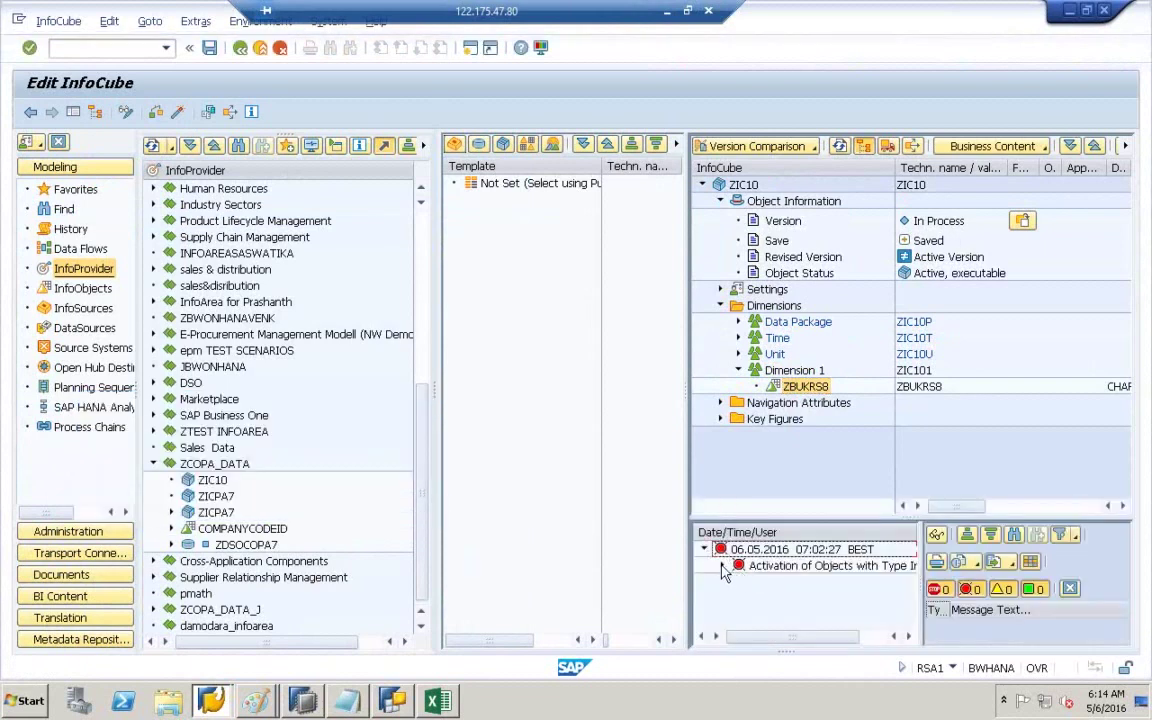
left_click(722, 566)
left_click(786, 386)
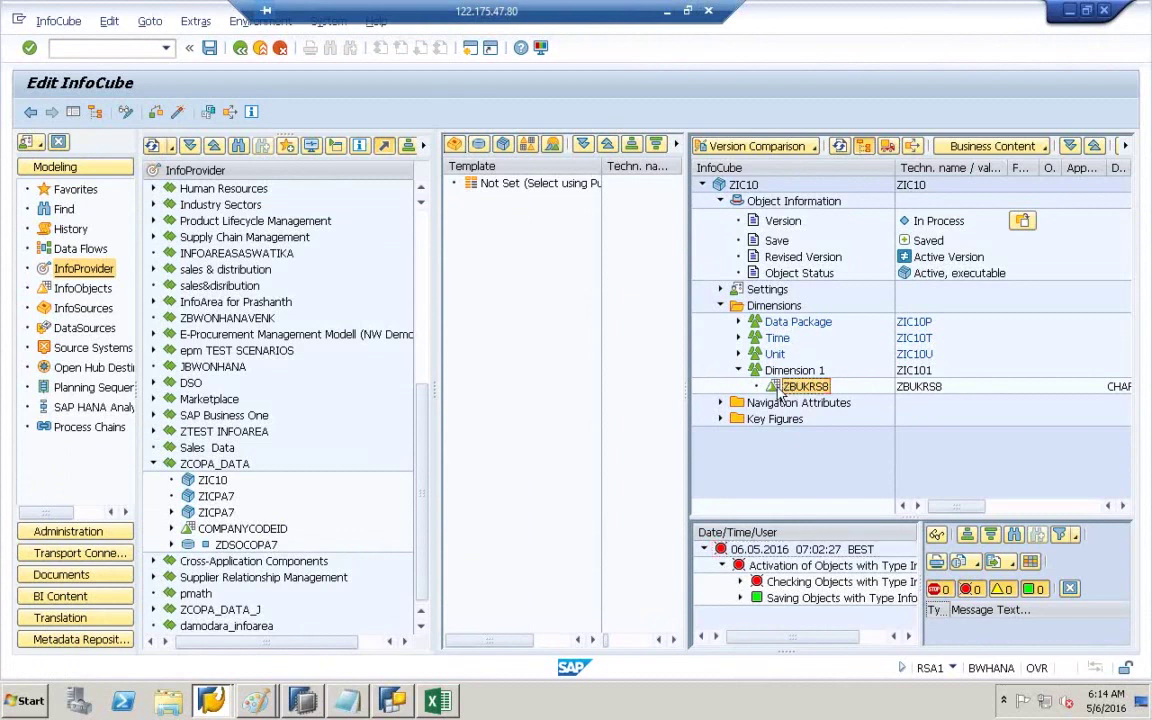
- Set ZBUKRS8's HANA attribute name to BUKRS in its provider-specific properties
right_click(786, 390)
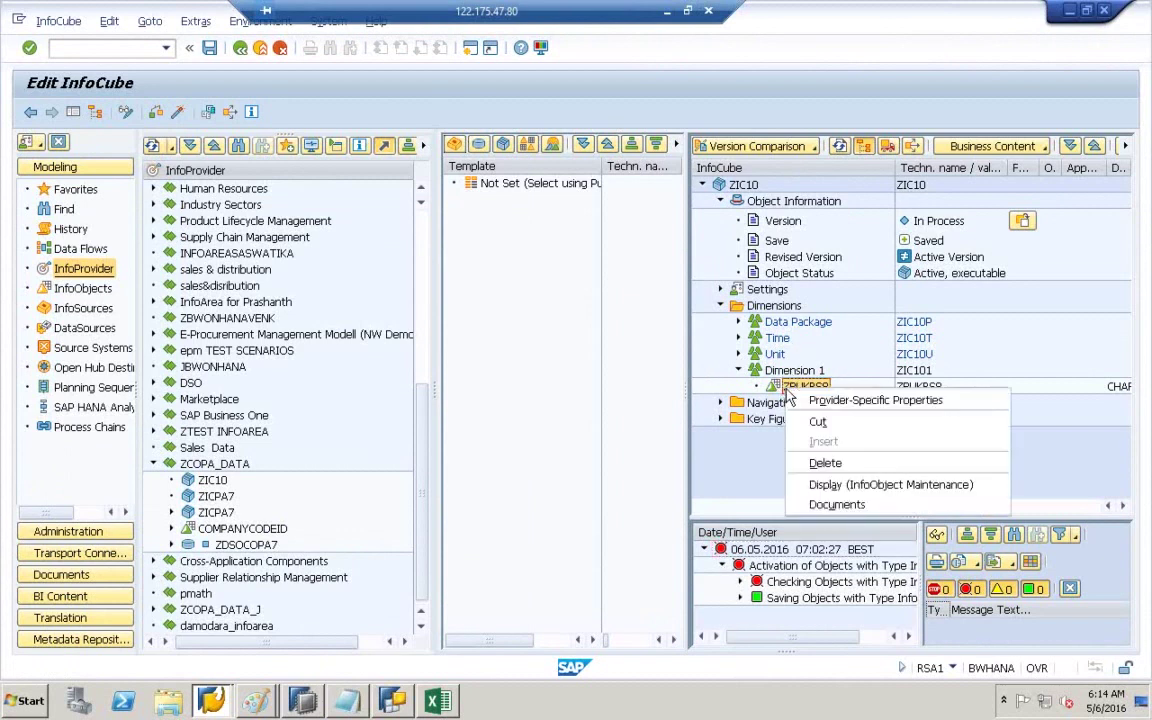
left_click(840, 400)
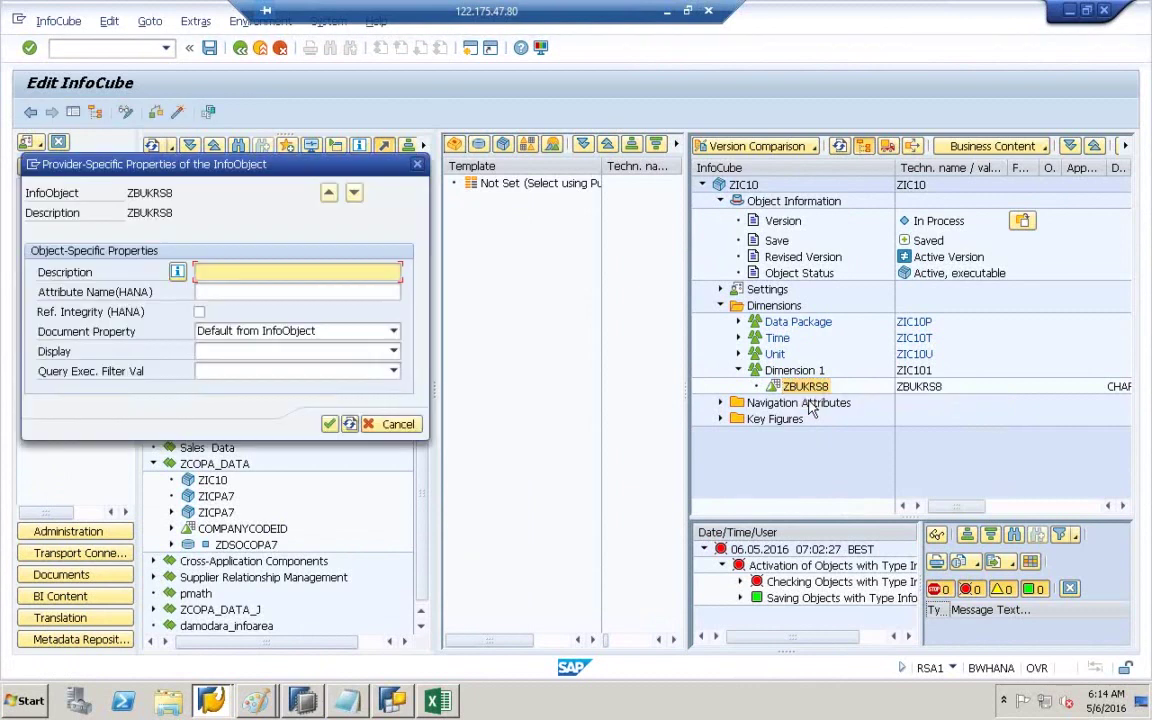
left_click(231, 291)
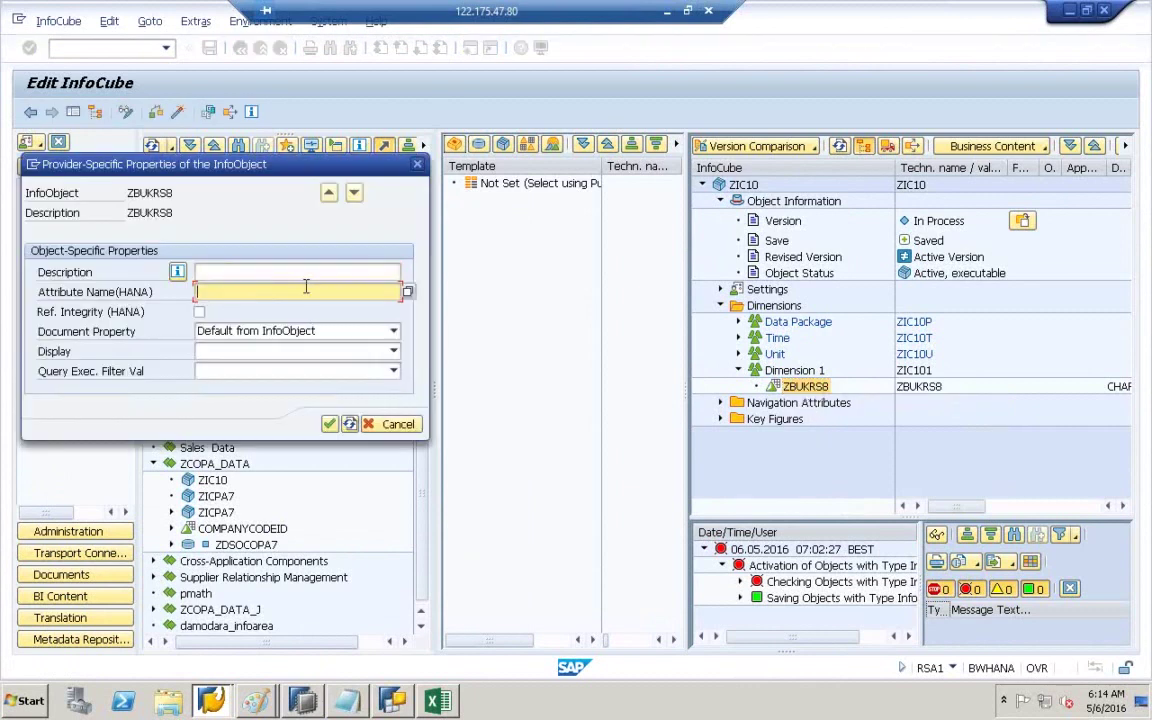
left_click(411, 291)
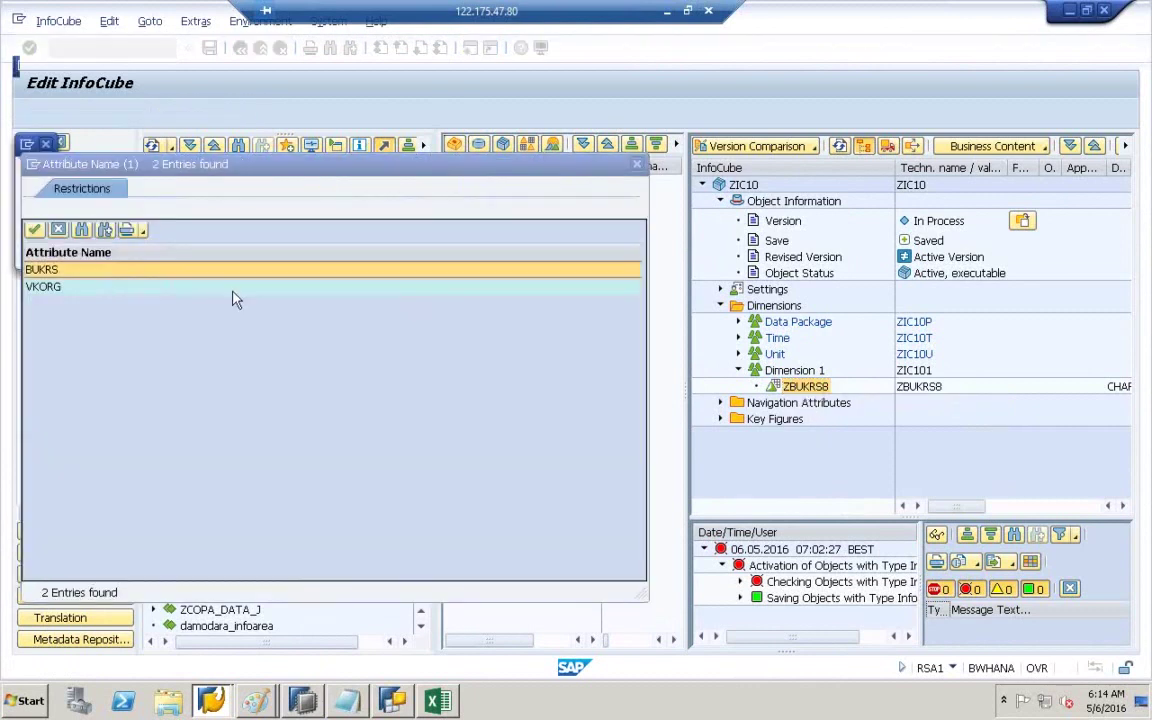
double_click(45, 270)
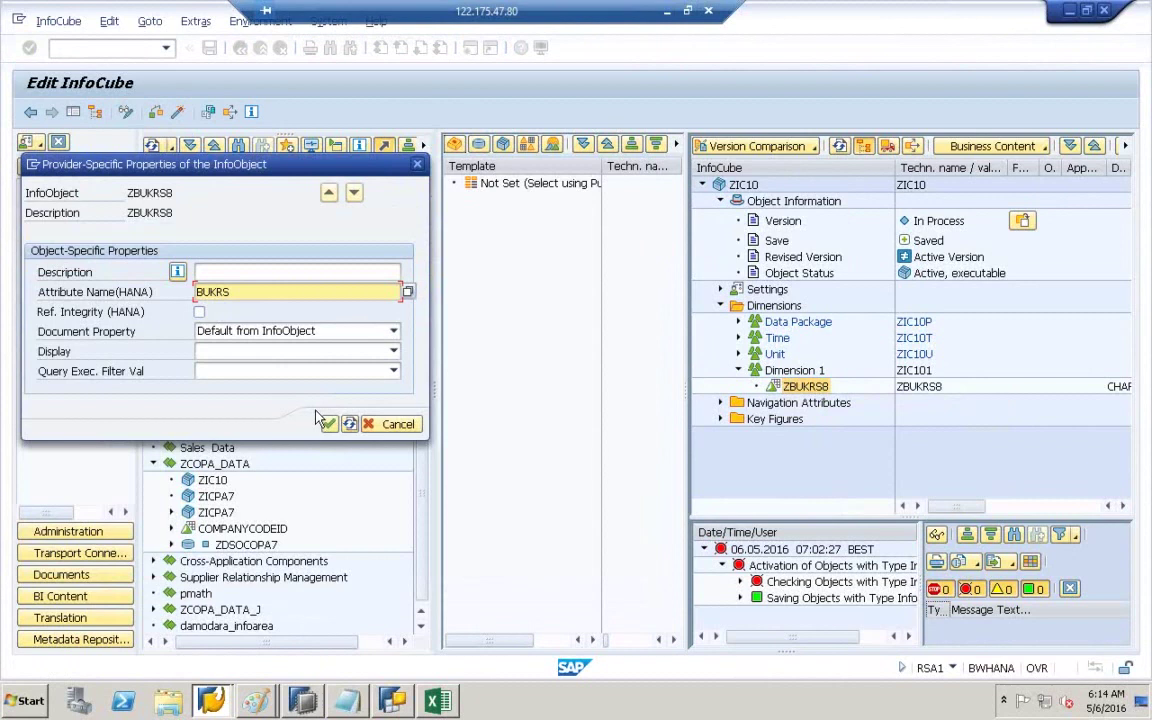
left_click(329, 424)
- Activate ZIC10, continuing despite ZBUKRS7 having been removed
left_click(177, 113)
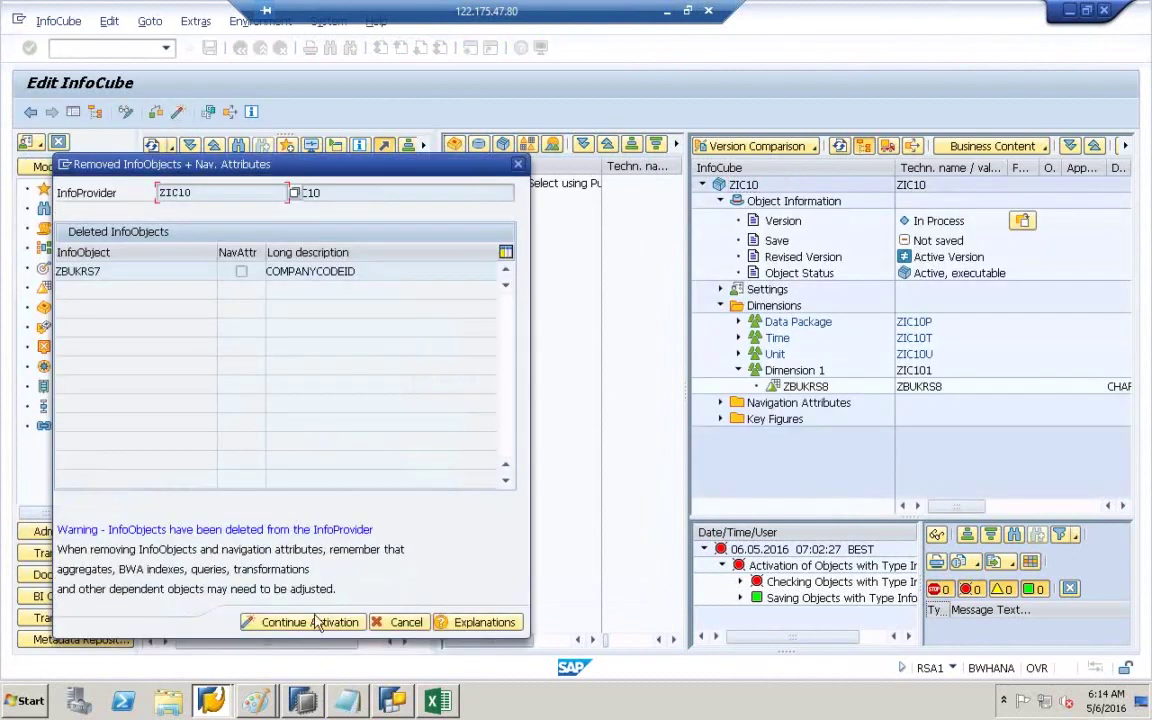
left_click(316, 622)
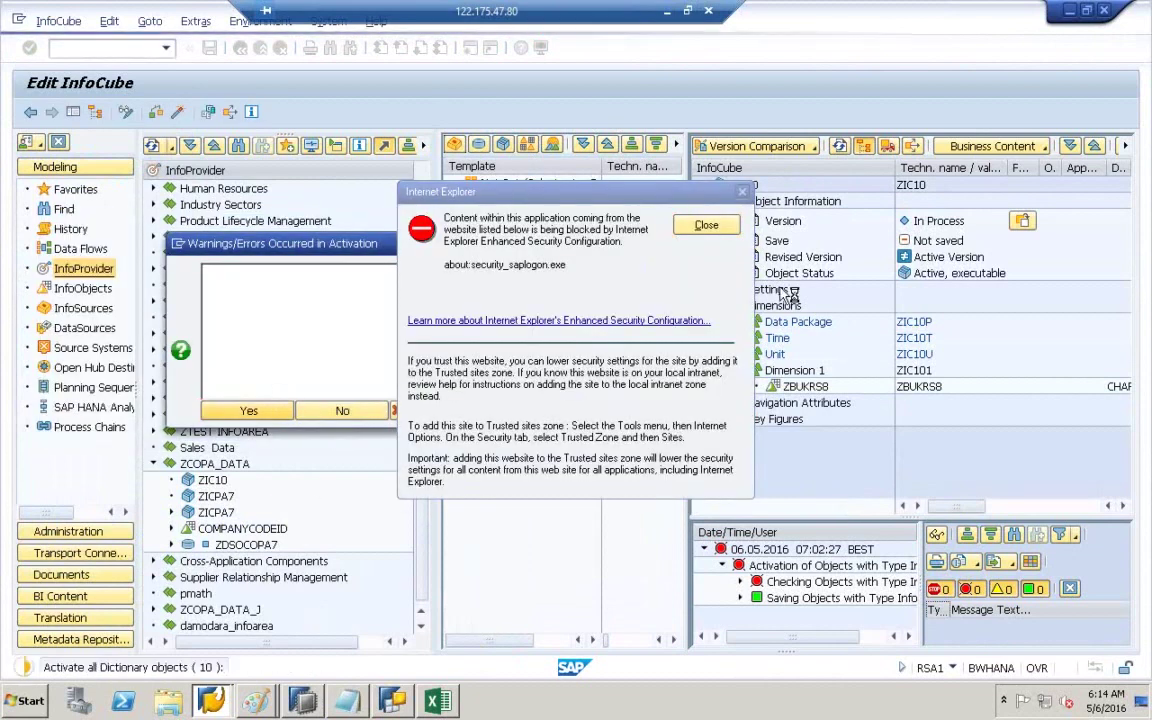
left_click(706, 224)
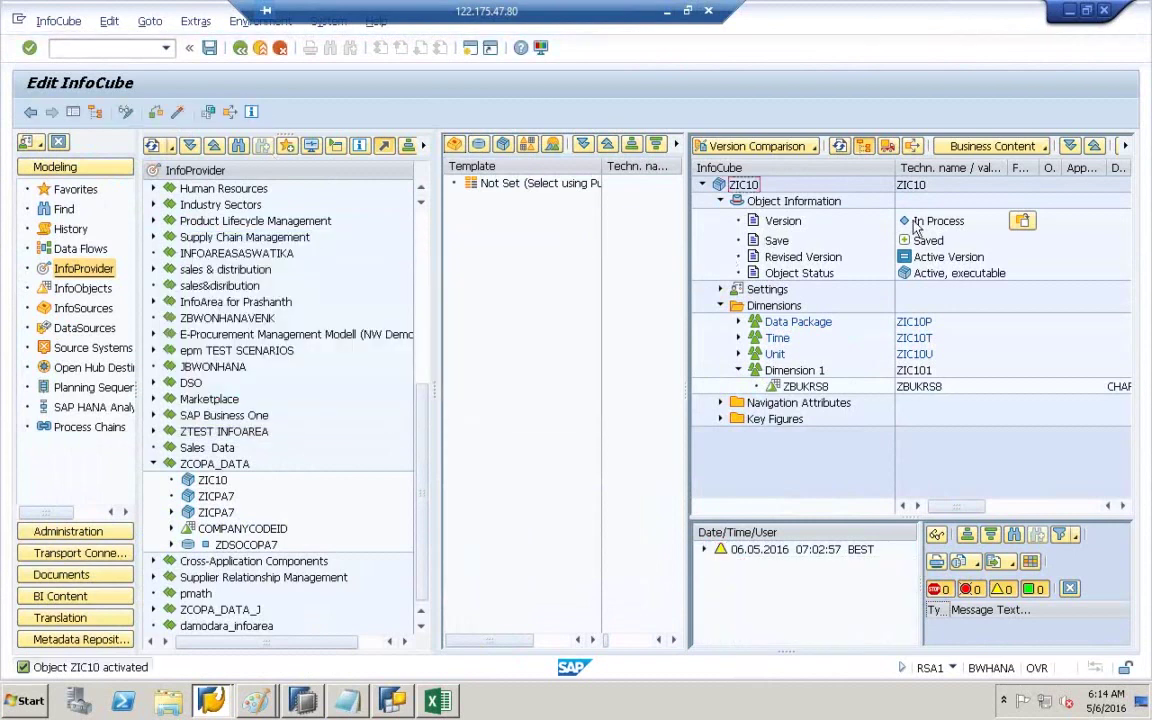
left_click(914, 186)
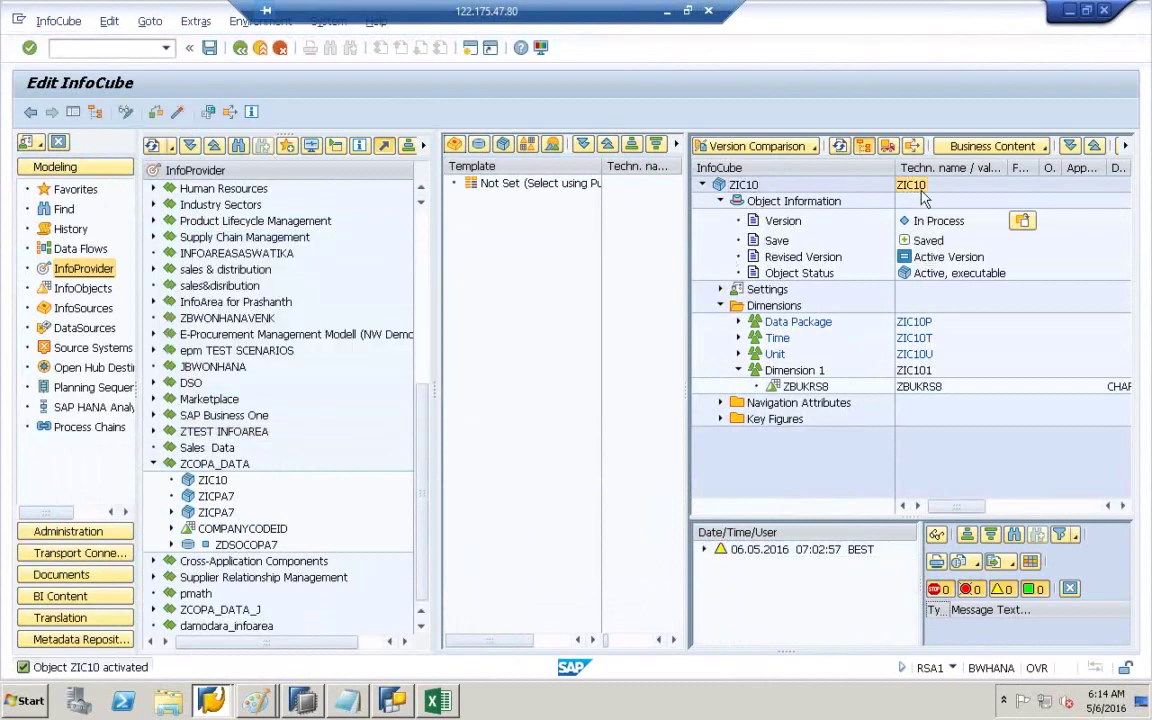
left_click(920, 387)
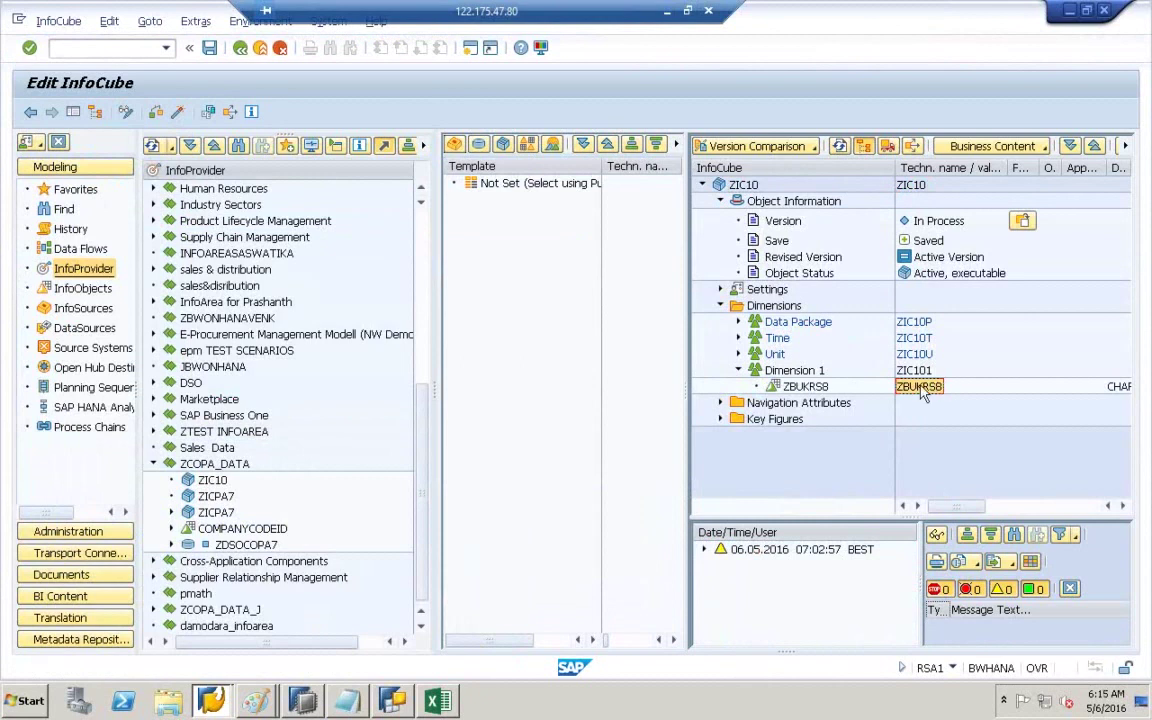
- Reopen ZCOPA_DATA_Q001 in the Rows/Columns view with technical keys displayed
left_click(394, 701)
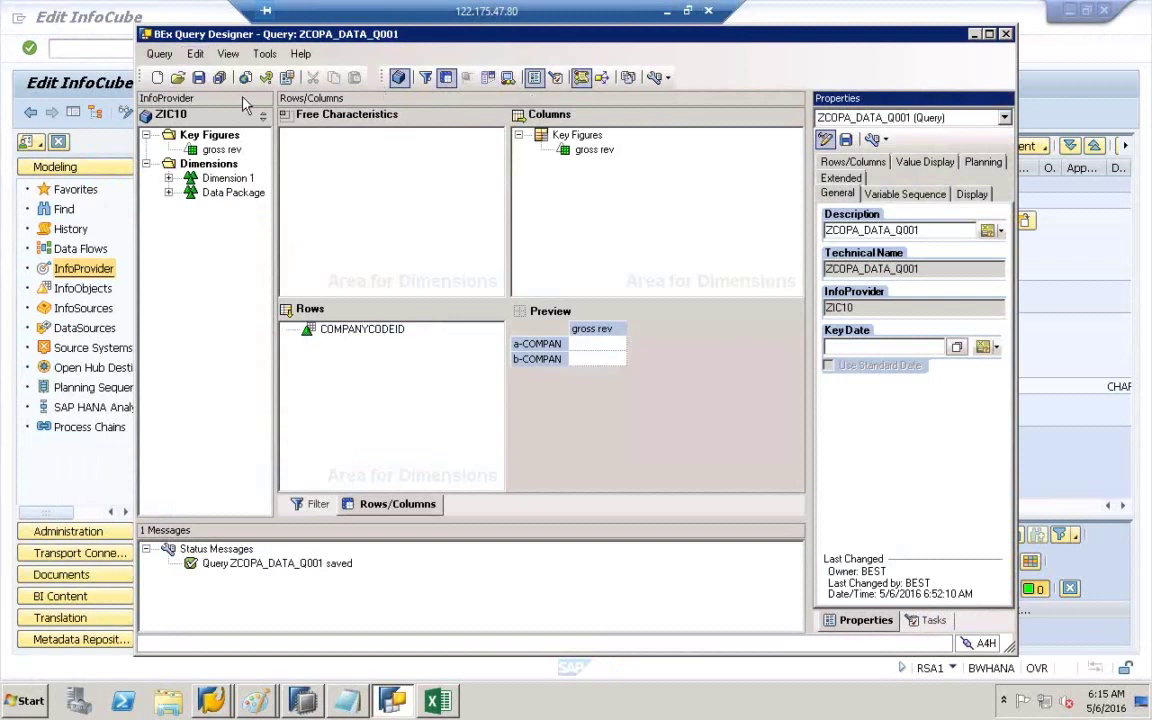
left_click(158, 77)
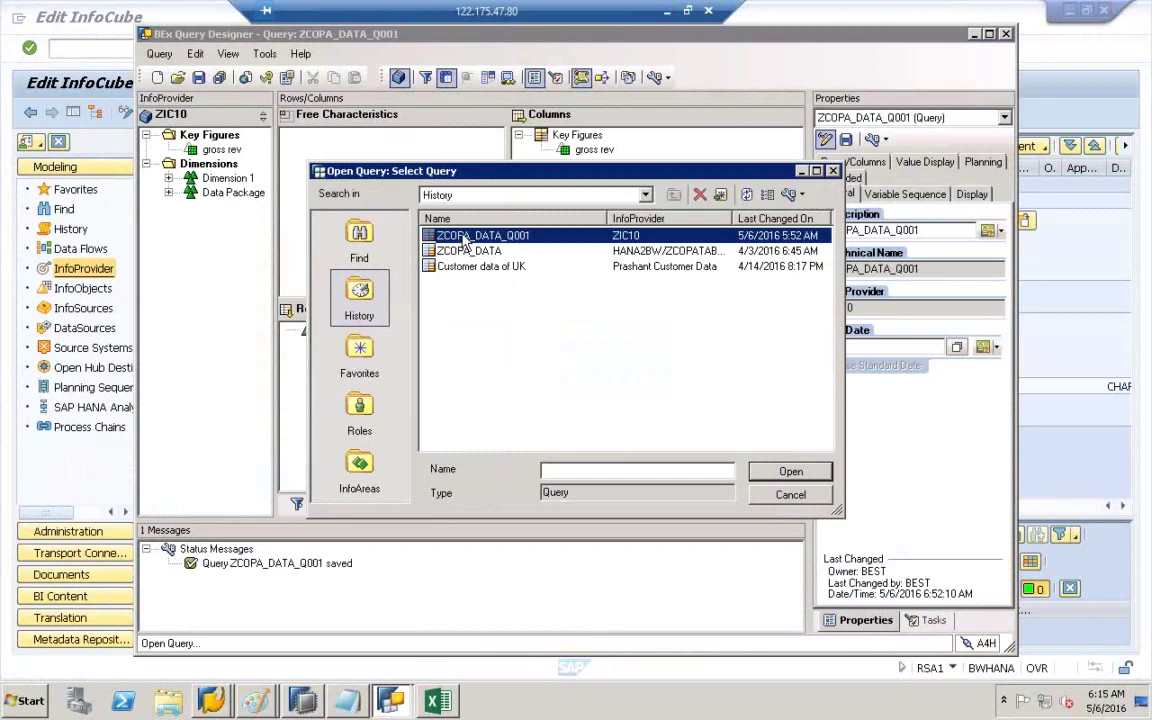
double_click(506, 237)
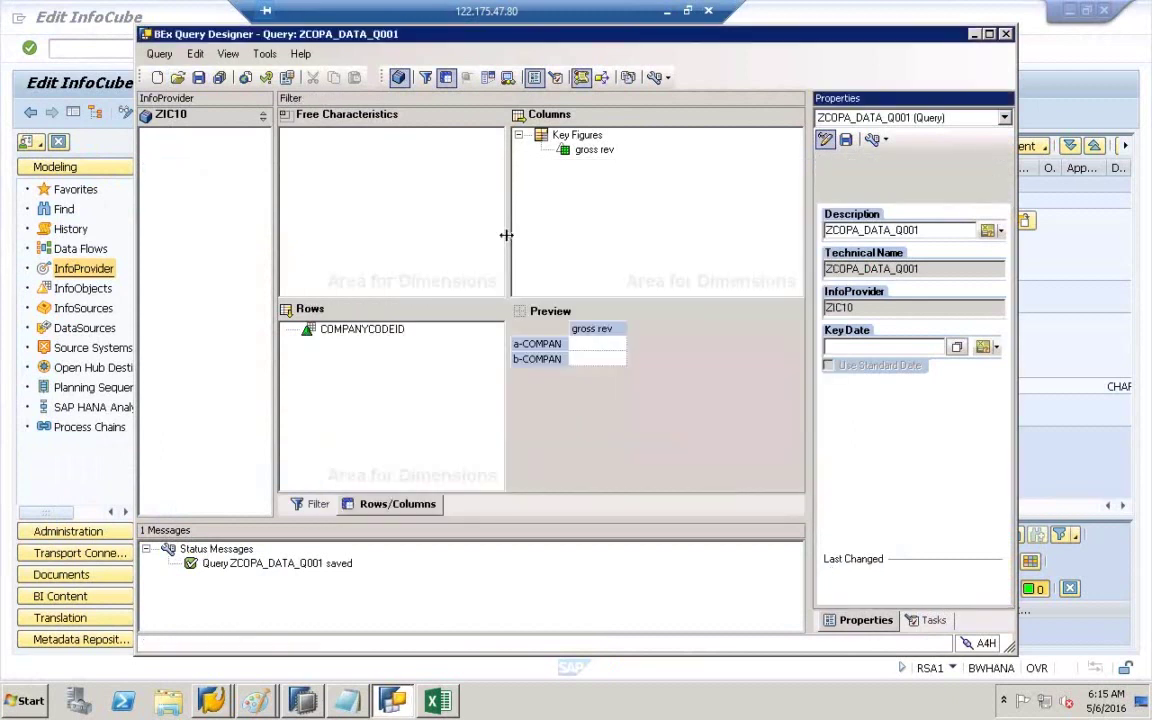
left_click(400, 504)
left_click_drag(276, 316, 355, 300)
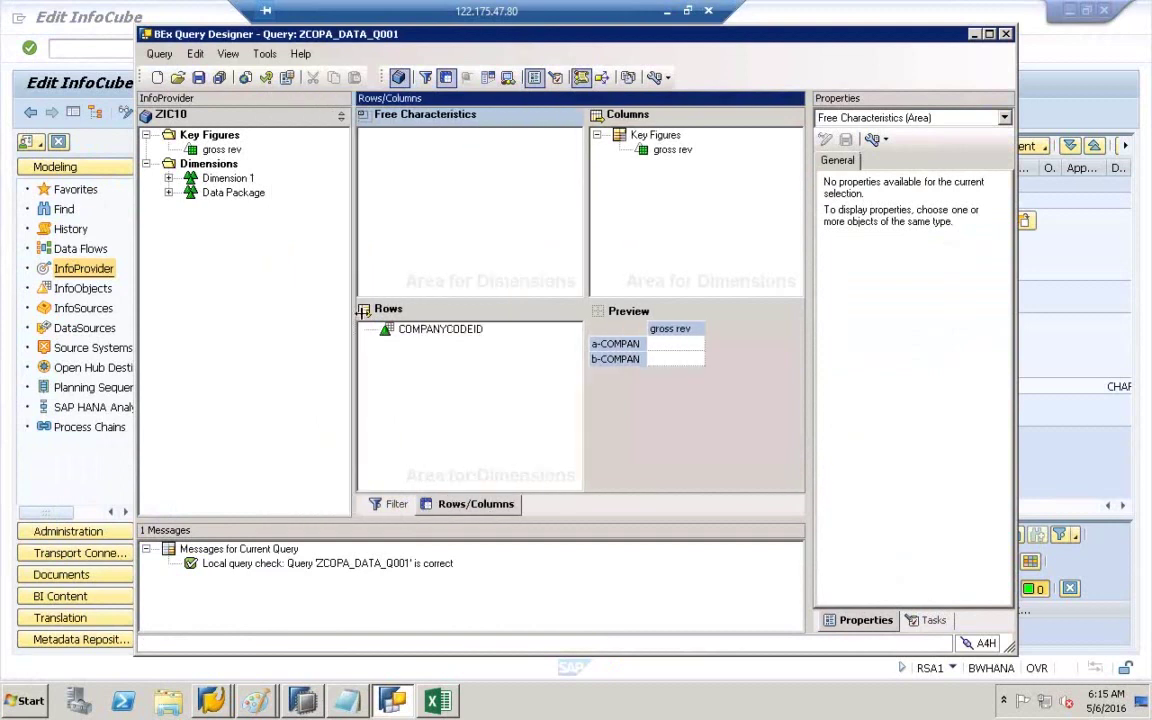
left_click(667, 80)
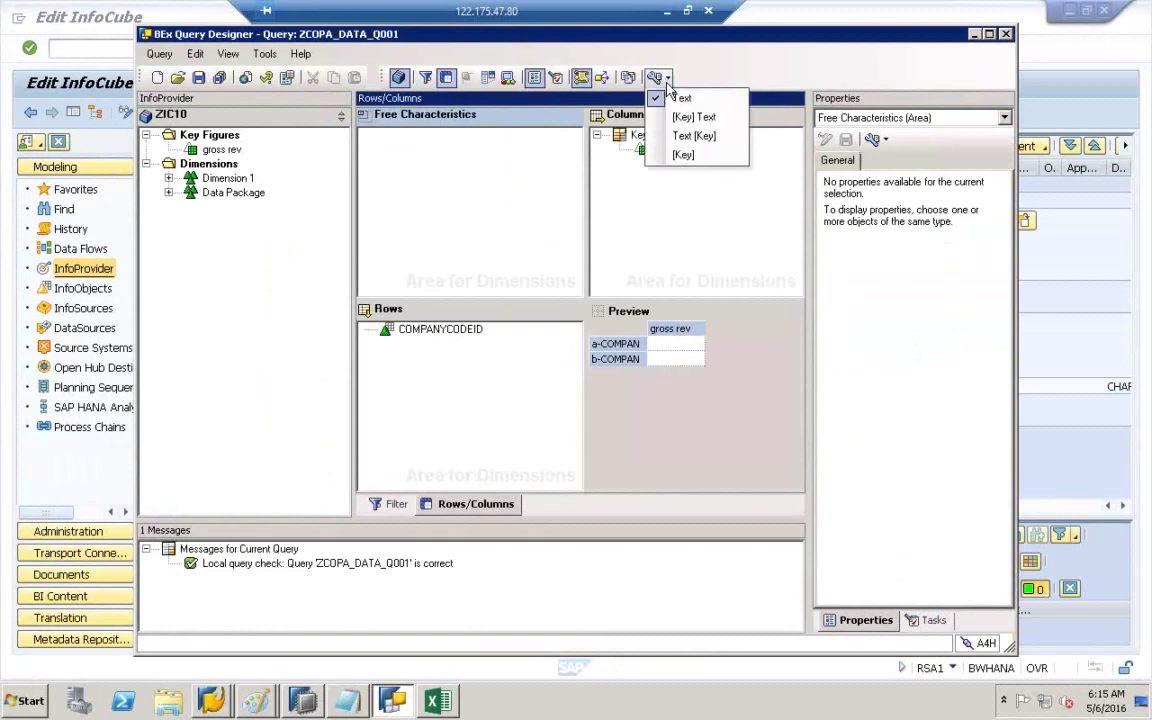
left_click(687, 158)
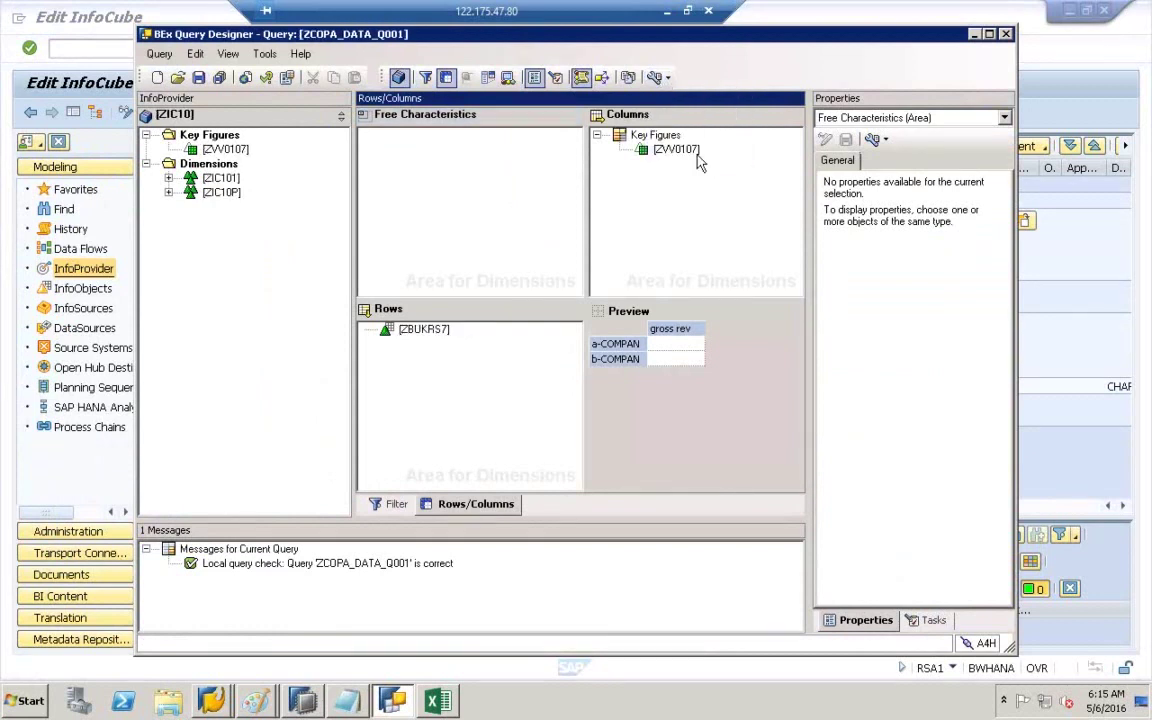
- Remove ZBUKRS7 from the query rows, inspect dimension ZIC101, and close the Query Designer
left_click(420, 335)
right_click(429, 336)
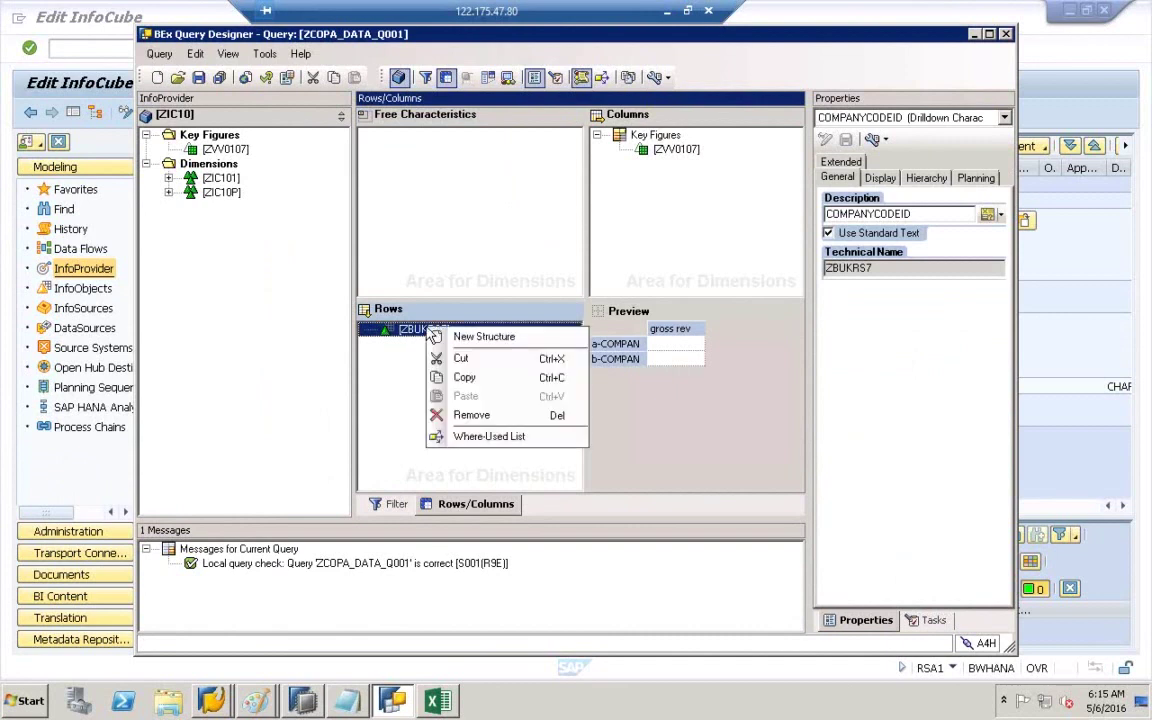
left_click(470, 414)
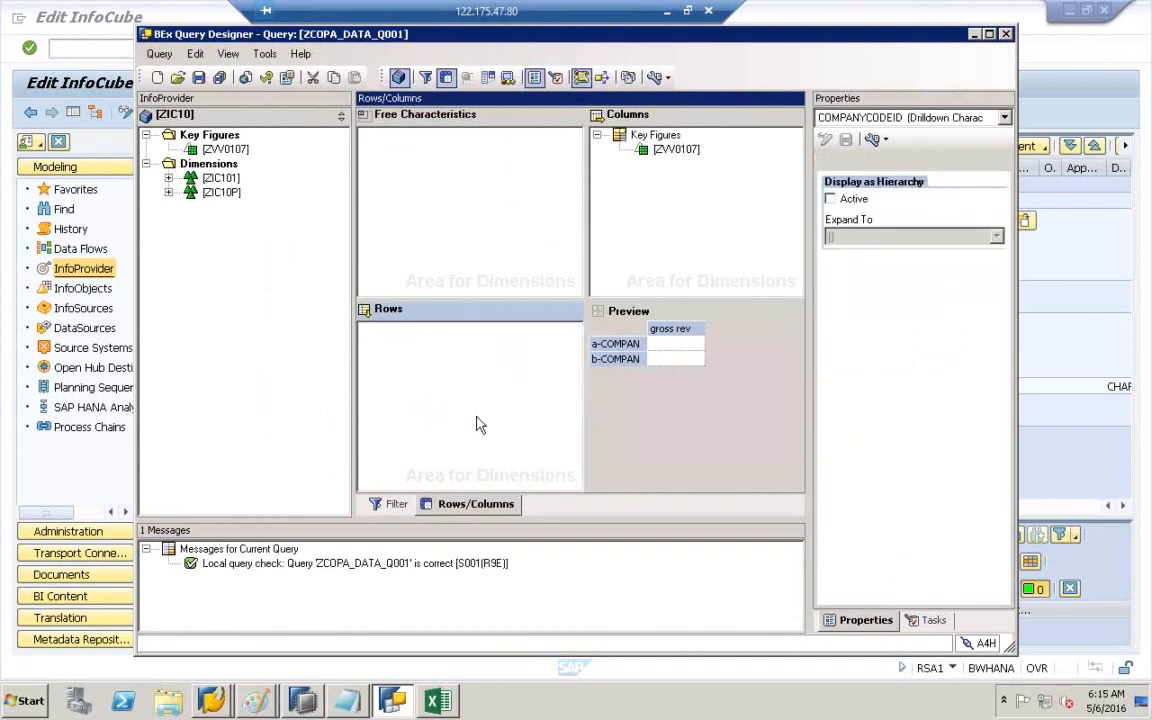
left_click(169, 179)
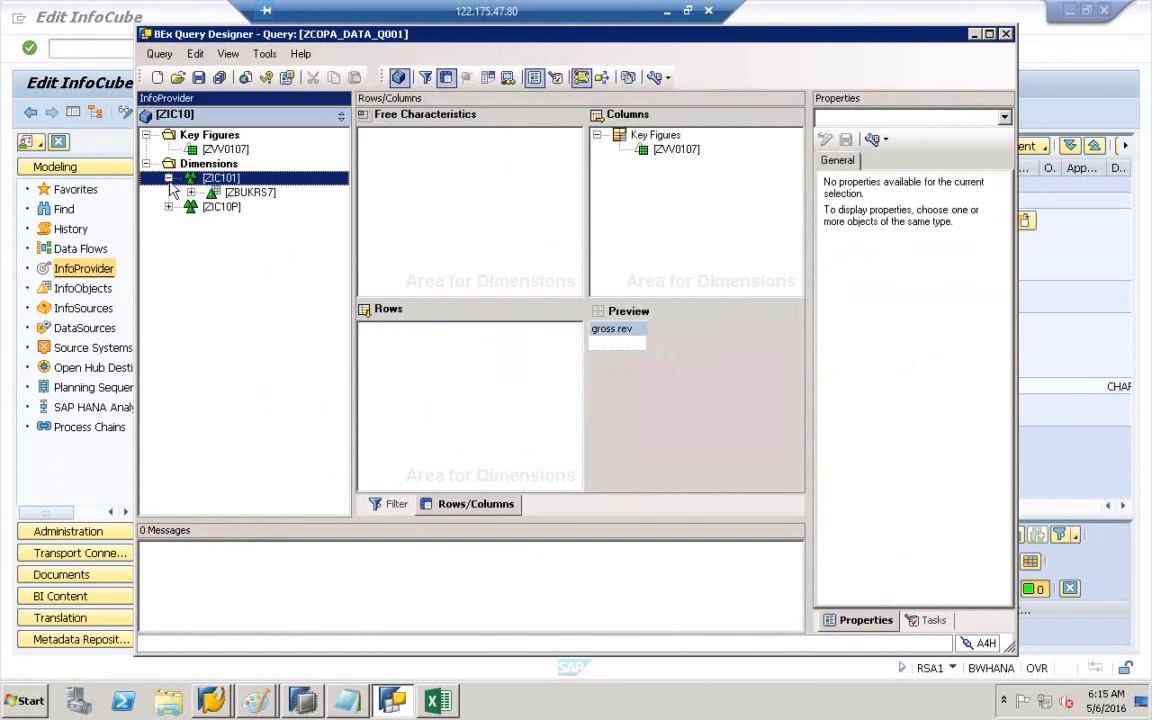
left_click(191, 194)
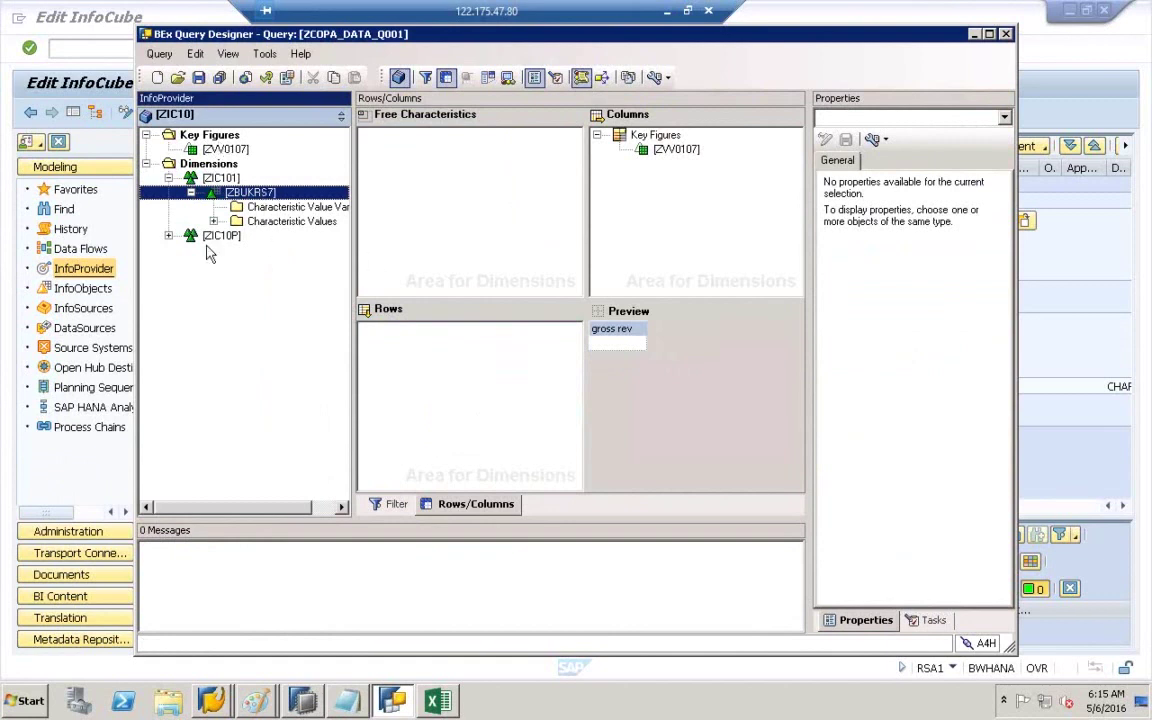
left_click(1006, 35)
left_click(575, 376)
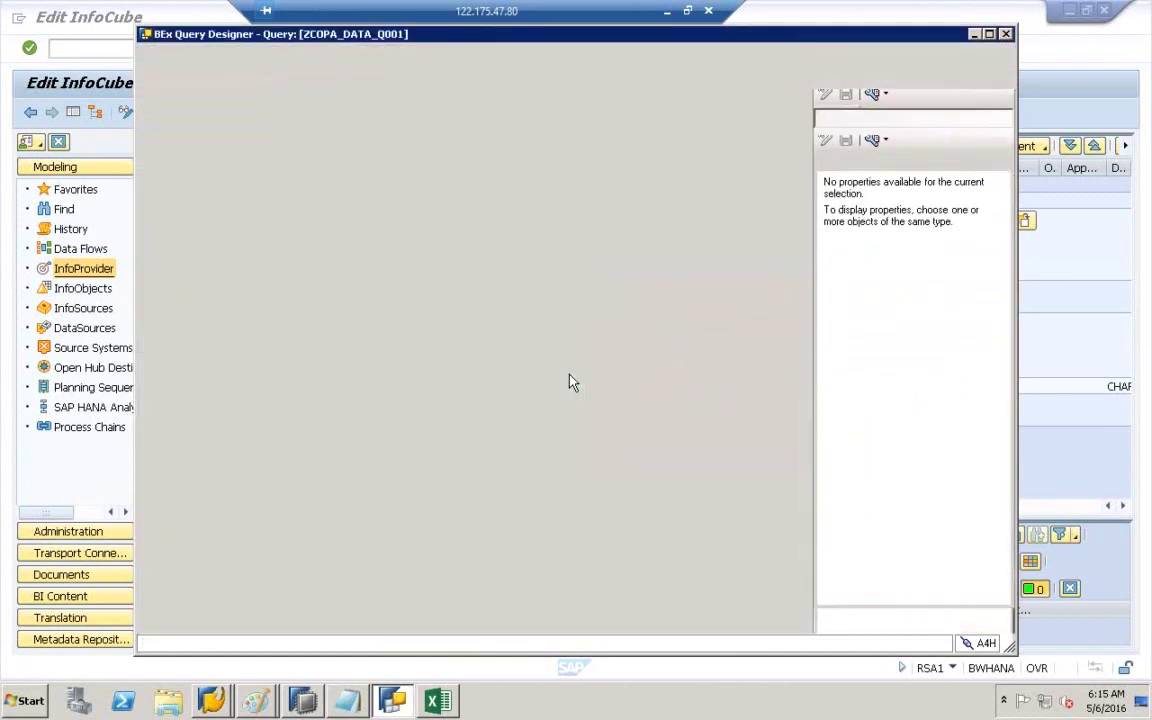
- Launch Query Designer from the Business Explorer Start menu folder and log on to BW740NHANA with the password
key("super")
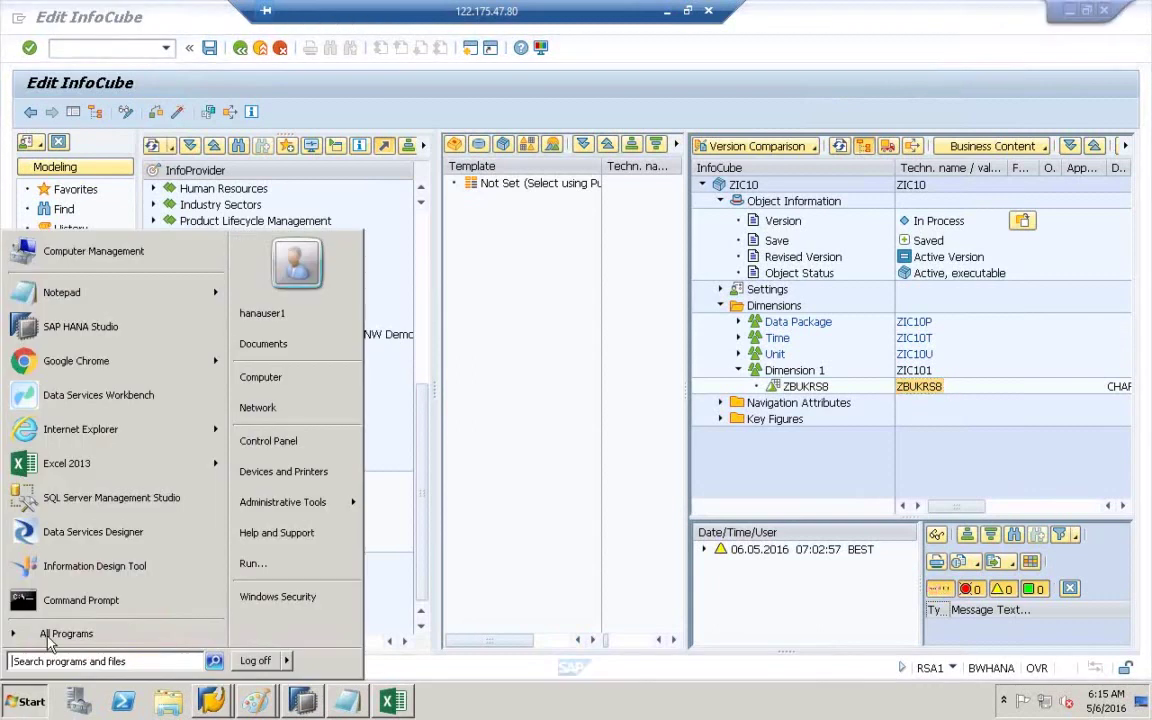
left_click(40, 632)
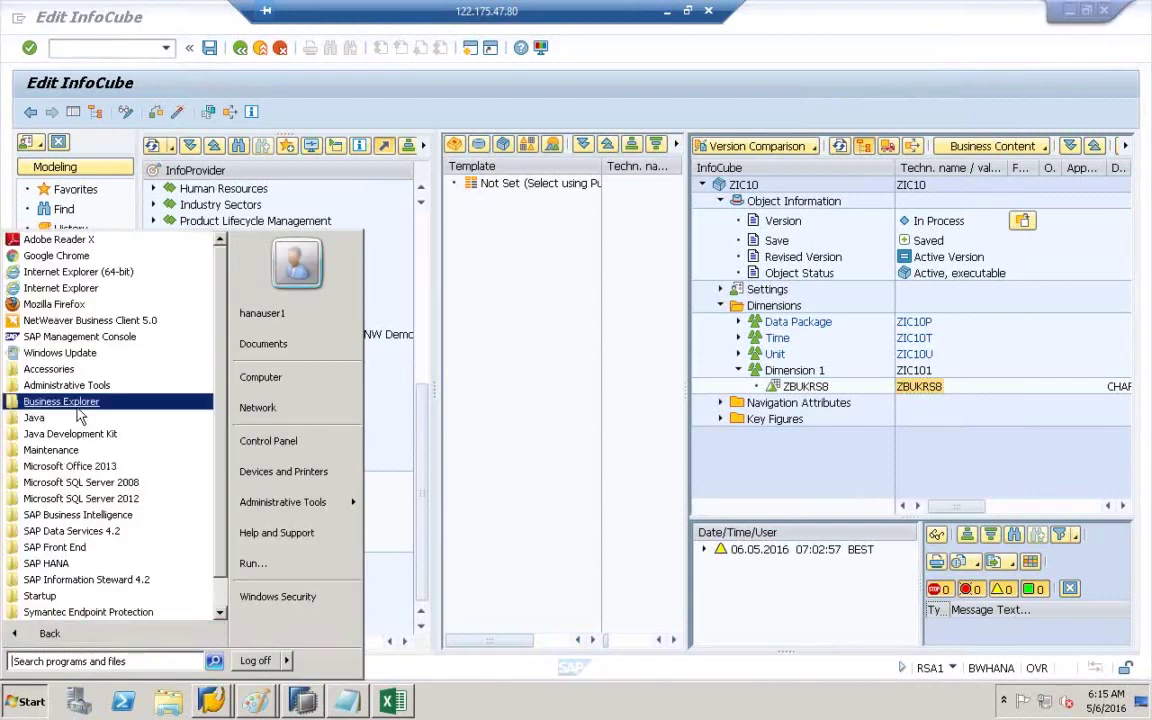
left_click(79, 404)
left_click(72, 433)
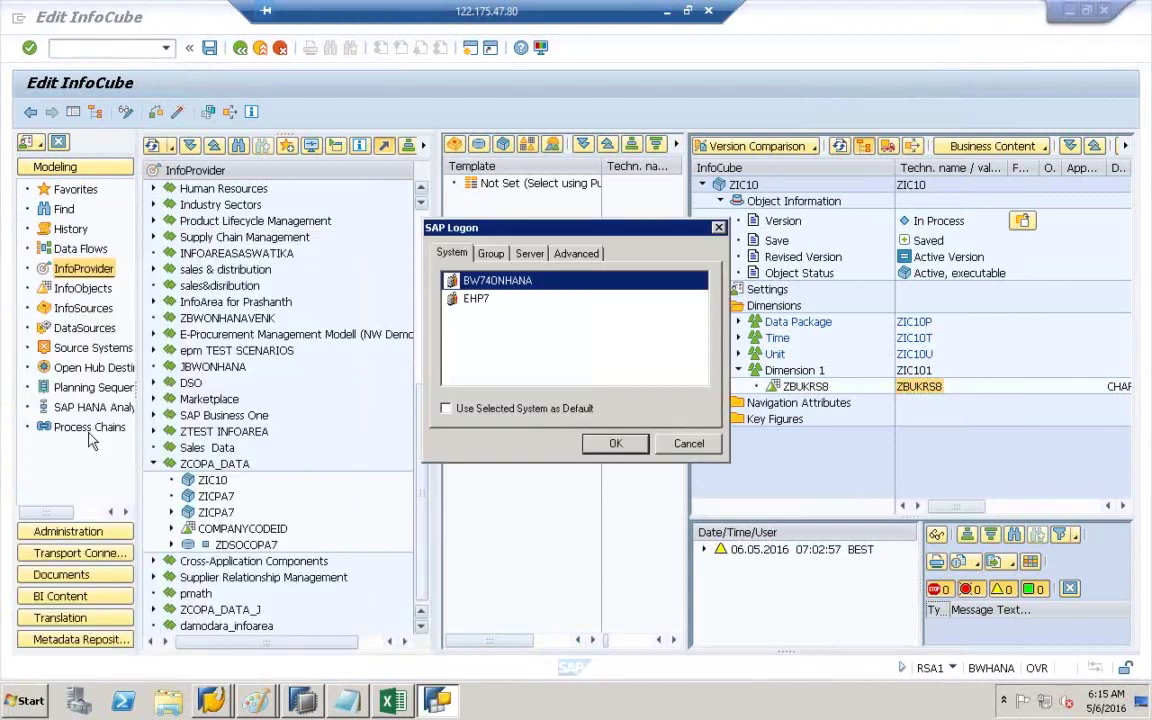
double_click(505, 284)
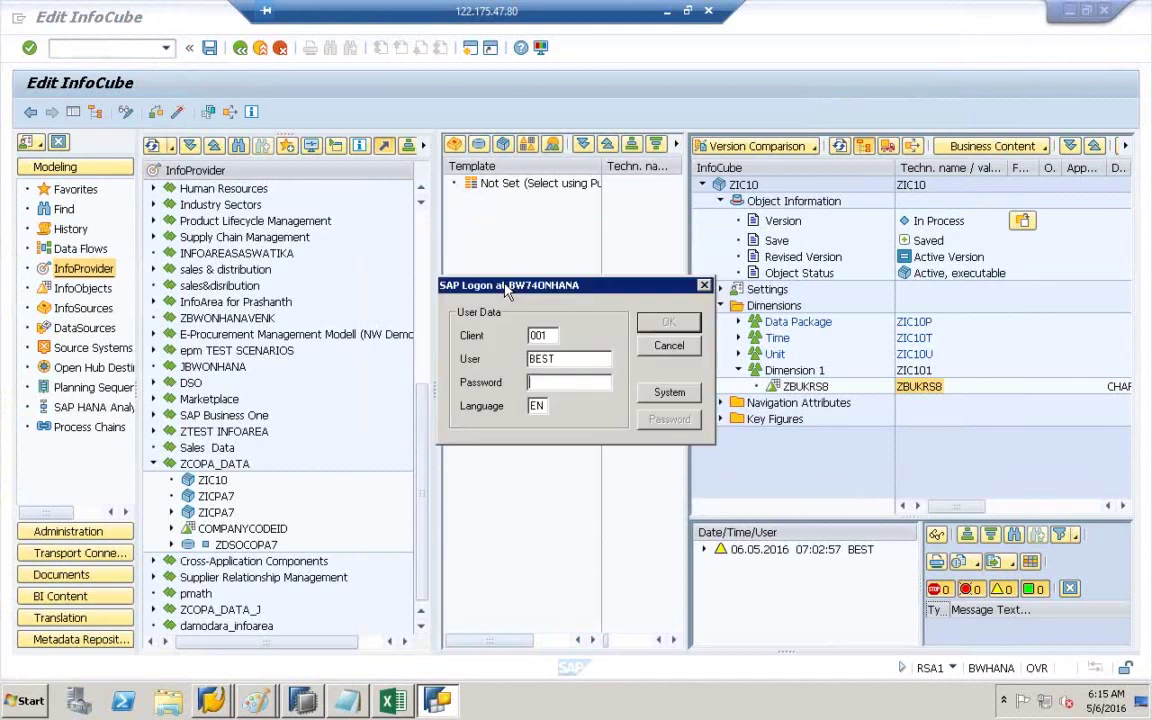
type("***")
key("Return")
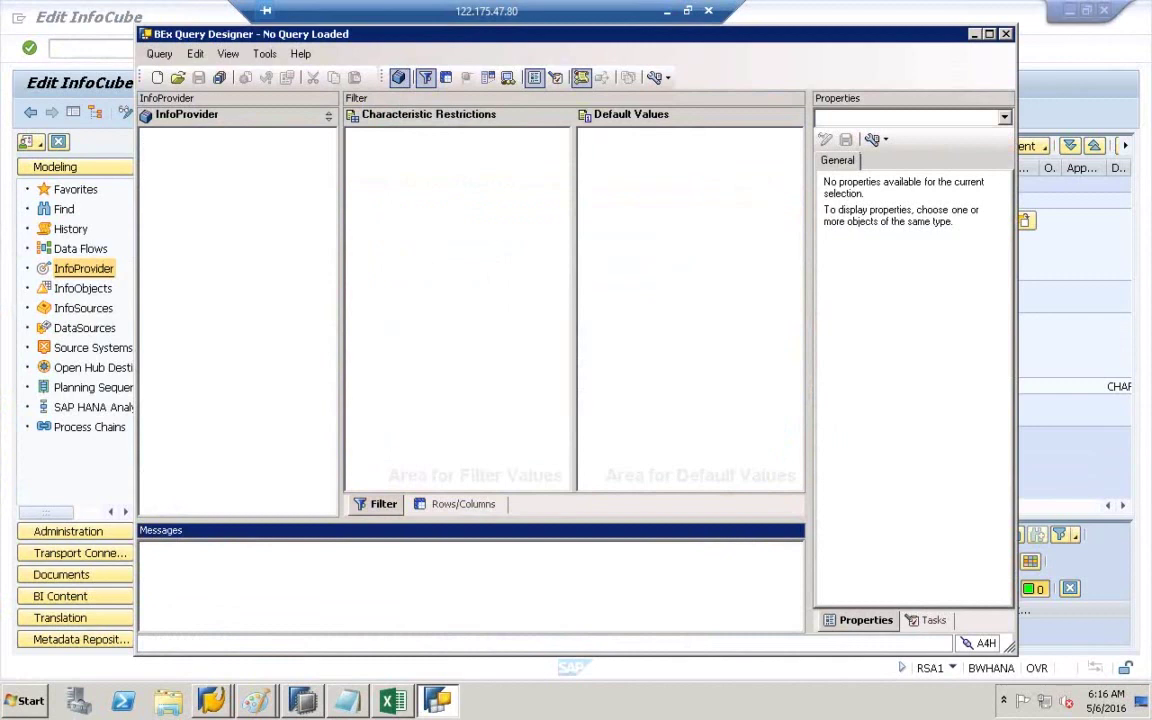
- Start a new query on ZIC10, placing ZBUKRS8 from Dimension 1 in rows and gross rev in columns
left_click(458, 504)
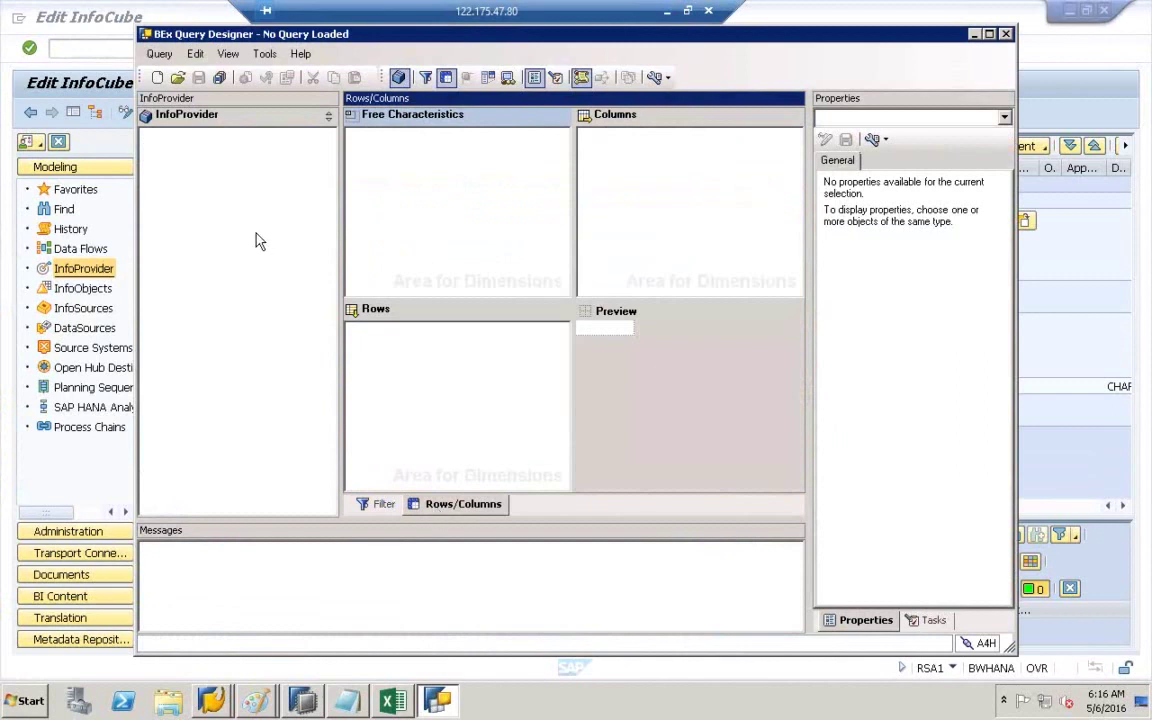
left_click(157, 78)
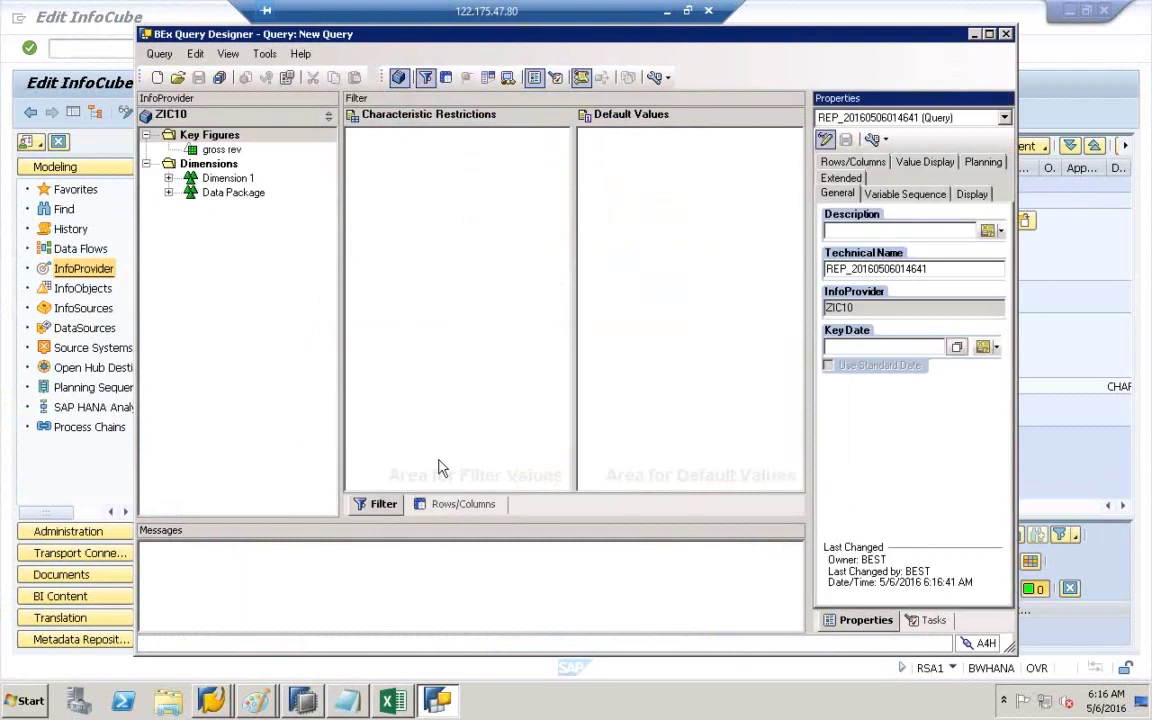
left_click(440, 503)
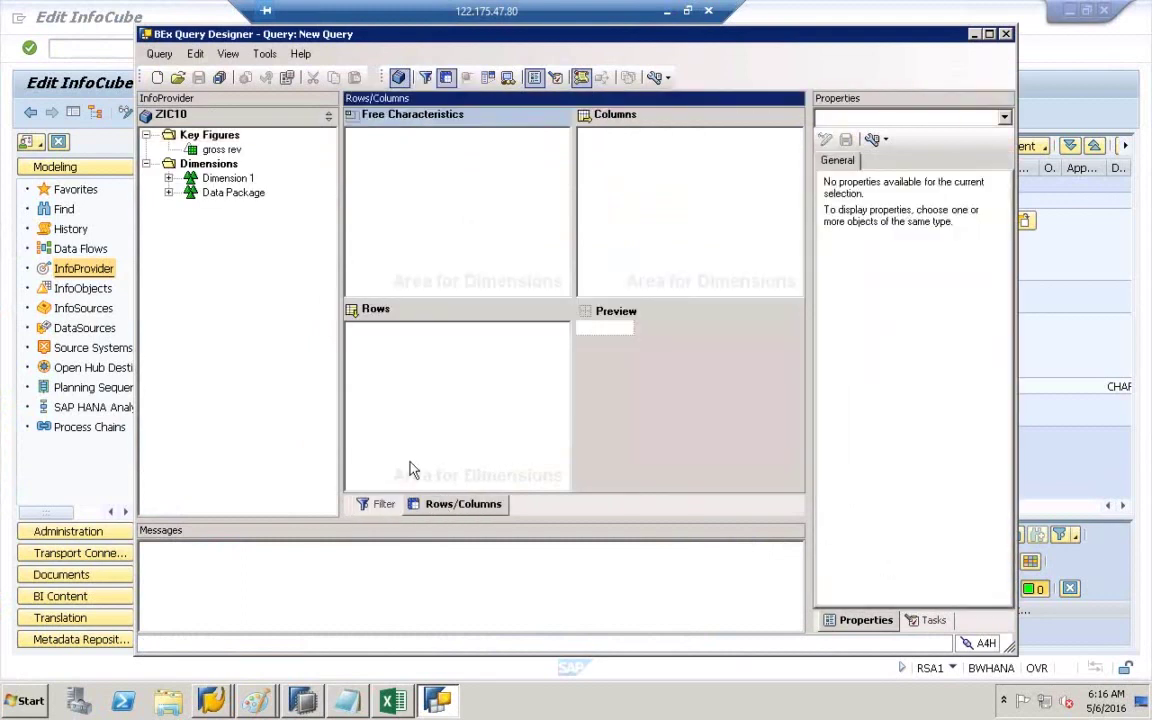
left_click(169, 178)
left_click(225, 192)
left_click_drag(258, 203, 470, 381)
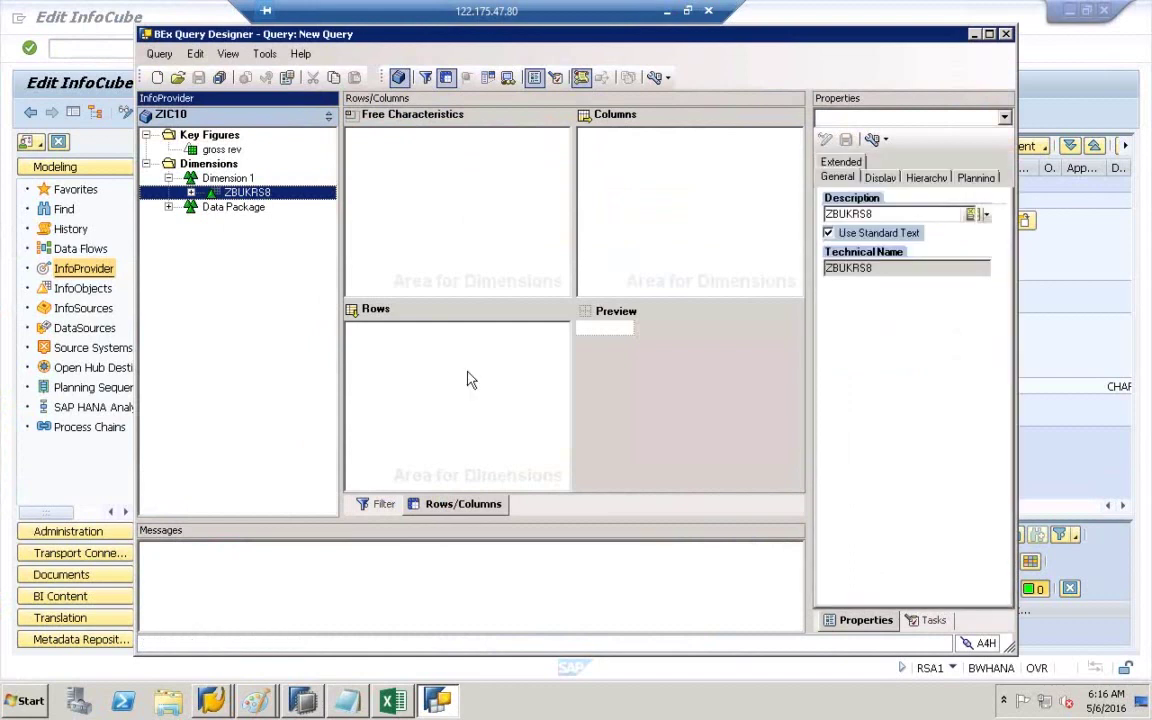
left_click(169, 207)
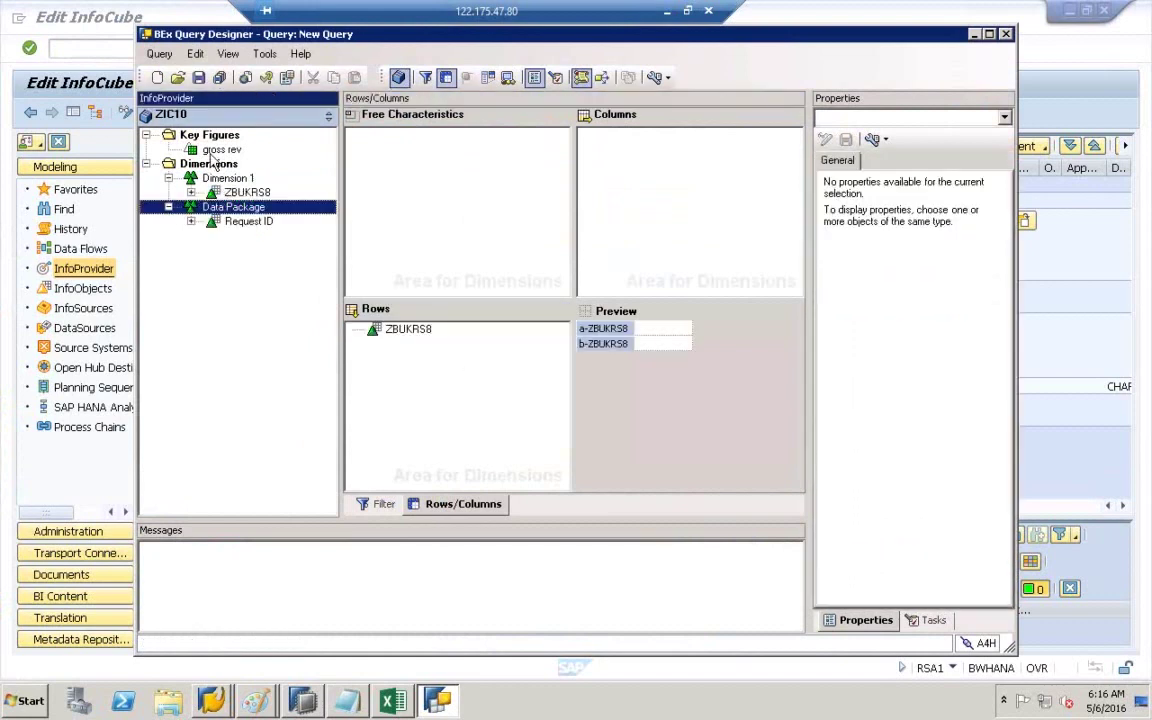
left_click(168, 208)
left_click_drag(221, 149, 383, 147)
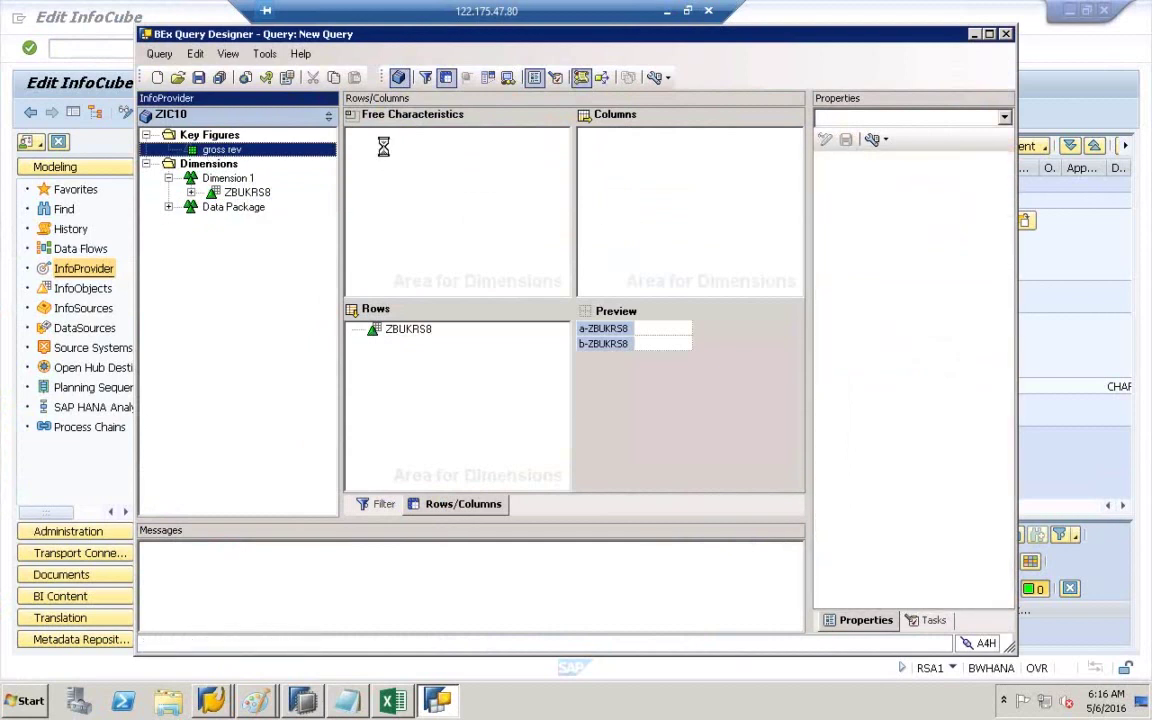
- Try saving the new query as ZCOPA_DATA_Q001, cancel since it exists, and show the open-query history
left_click(198, 78)
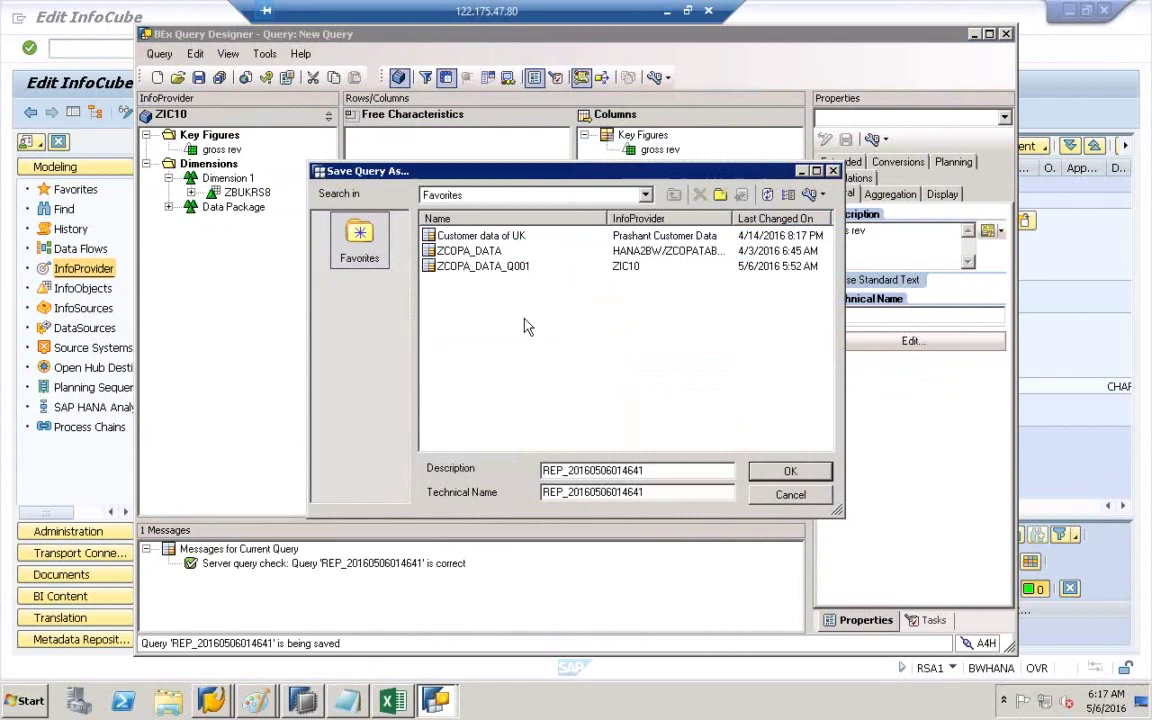
left_click(446, 271)
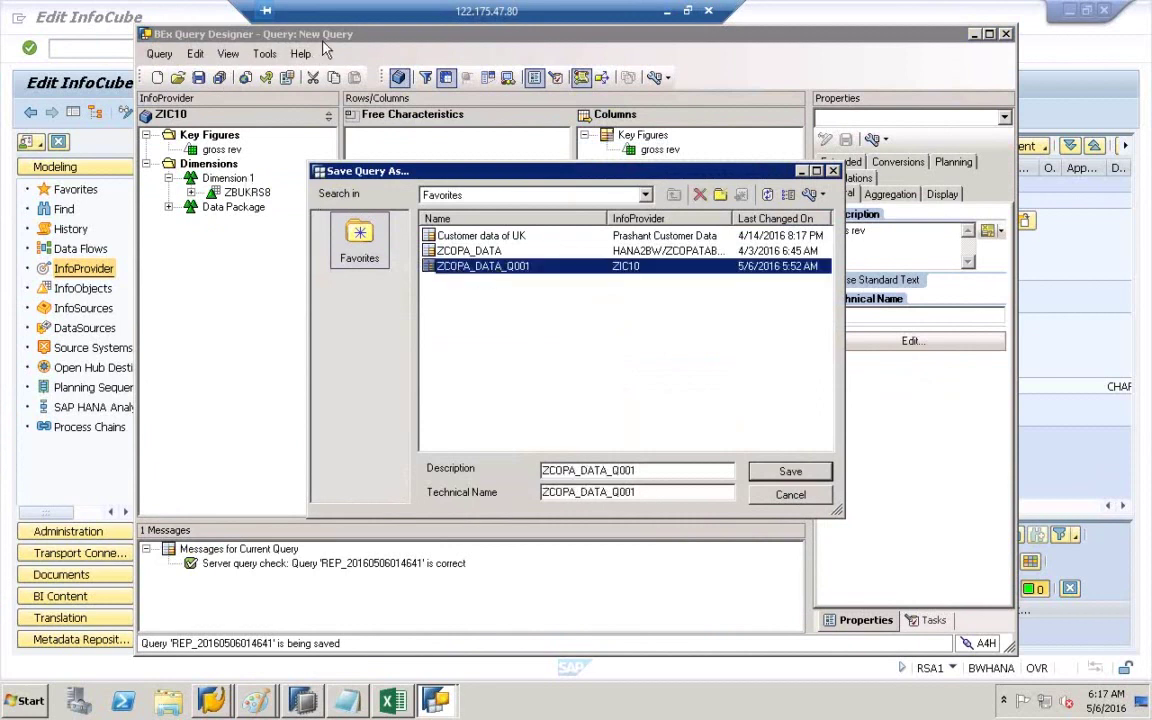
double_click(487, 266)
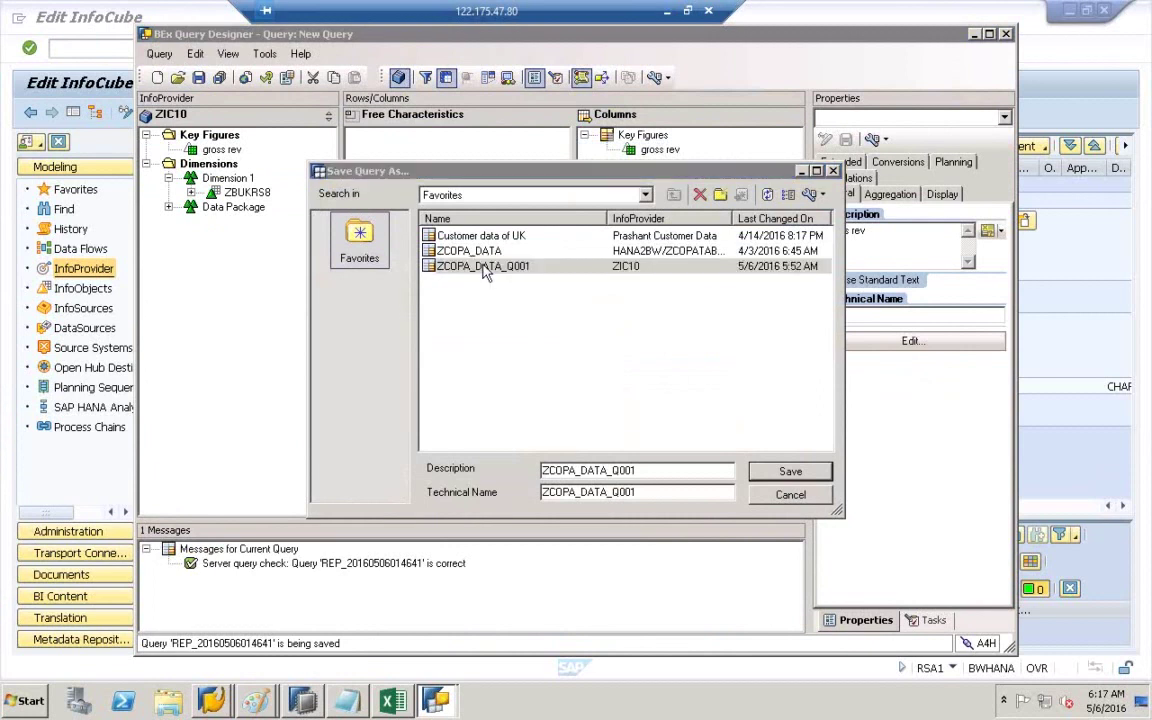
left_click(686, 405)
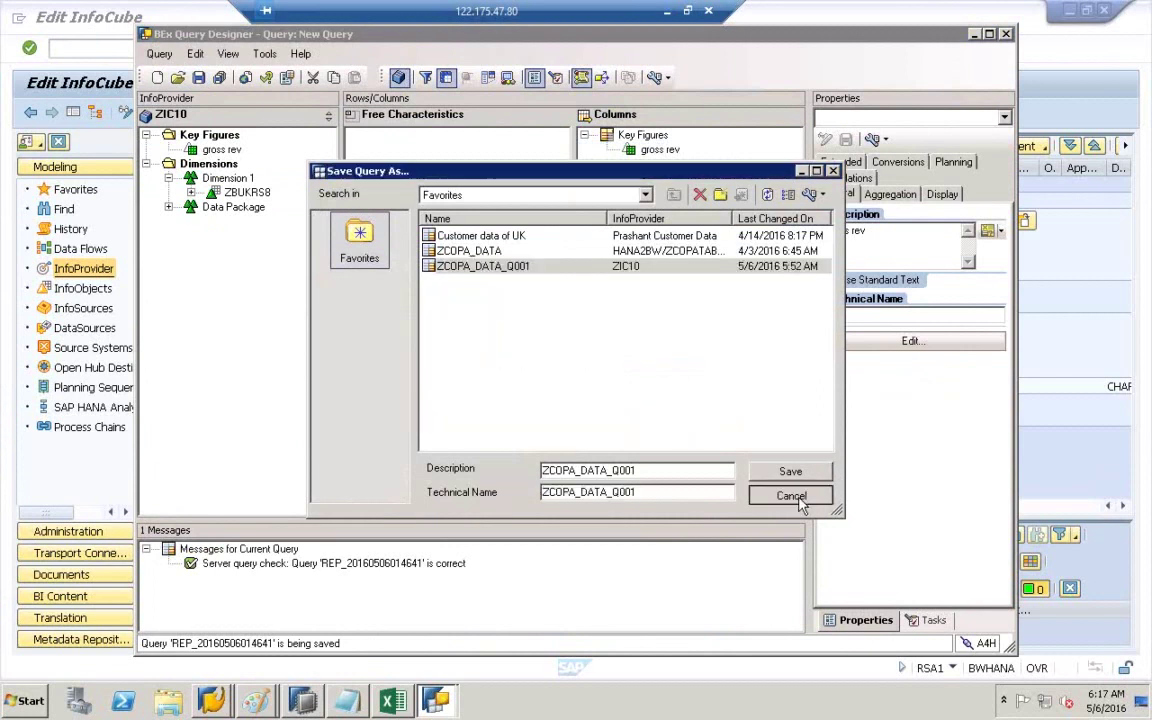
left_click(790, 494)
left_click(174, 79)
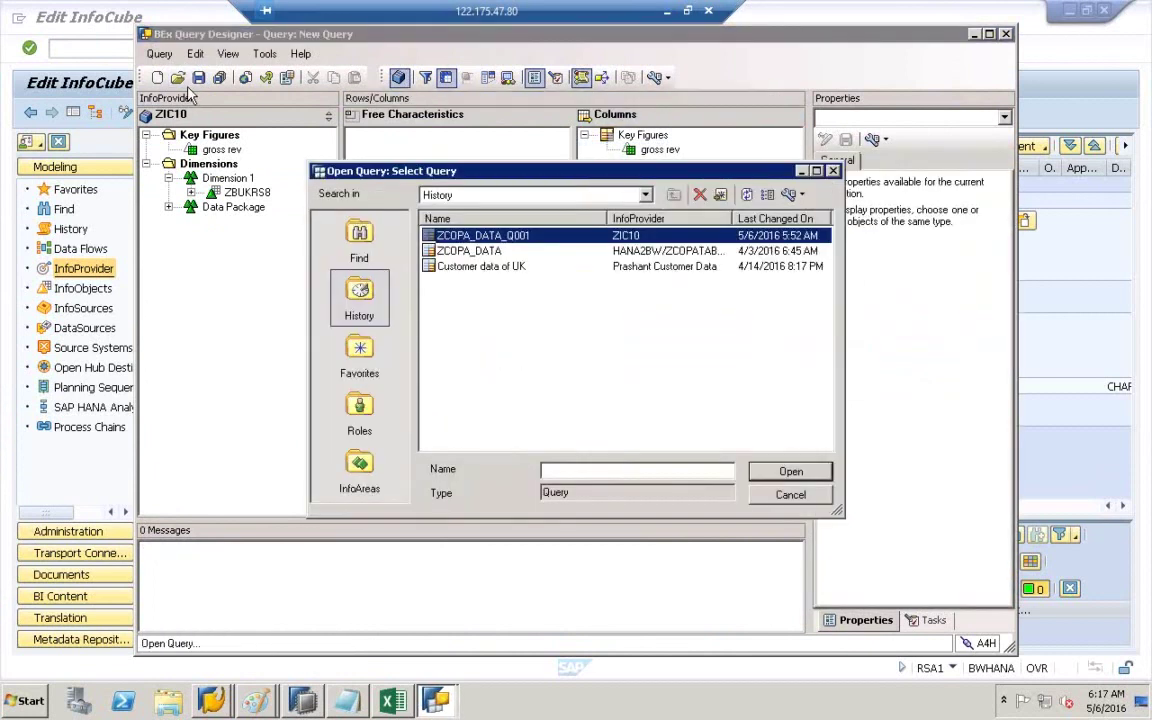
- Open ZCOPA_DATA_Q001 from the query history, discarding the new query's changes
left_click(790, 494)
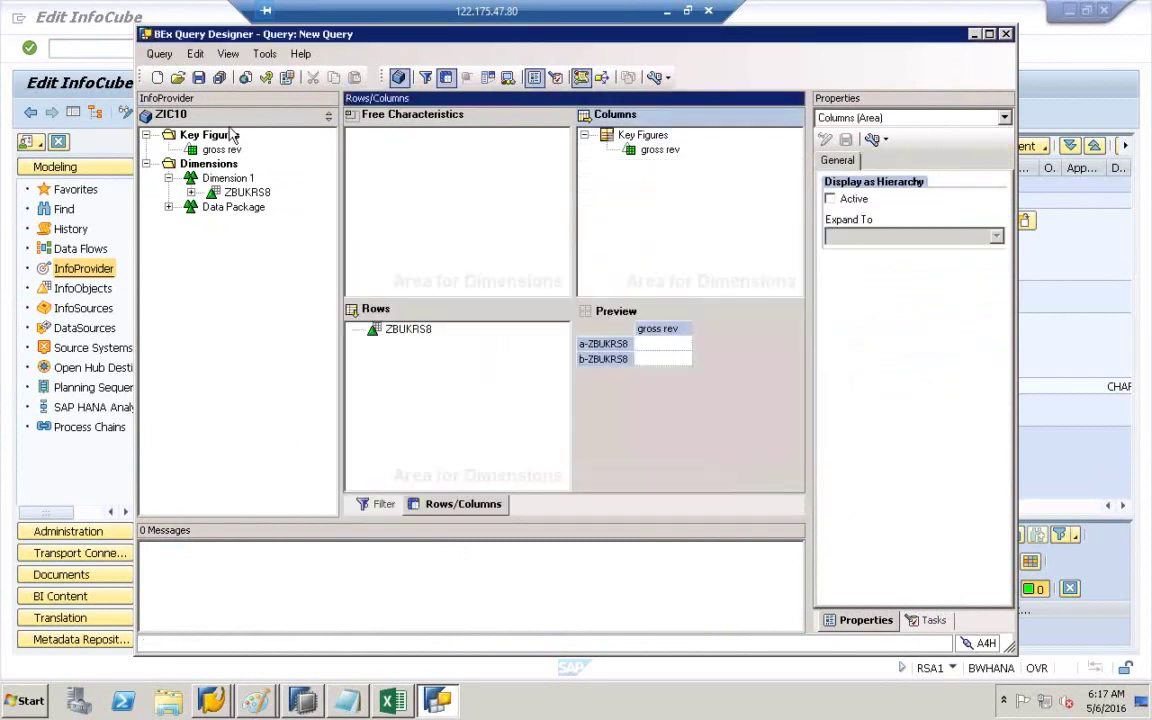
left_click(178, 79)
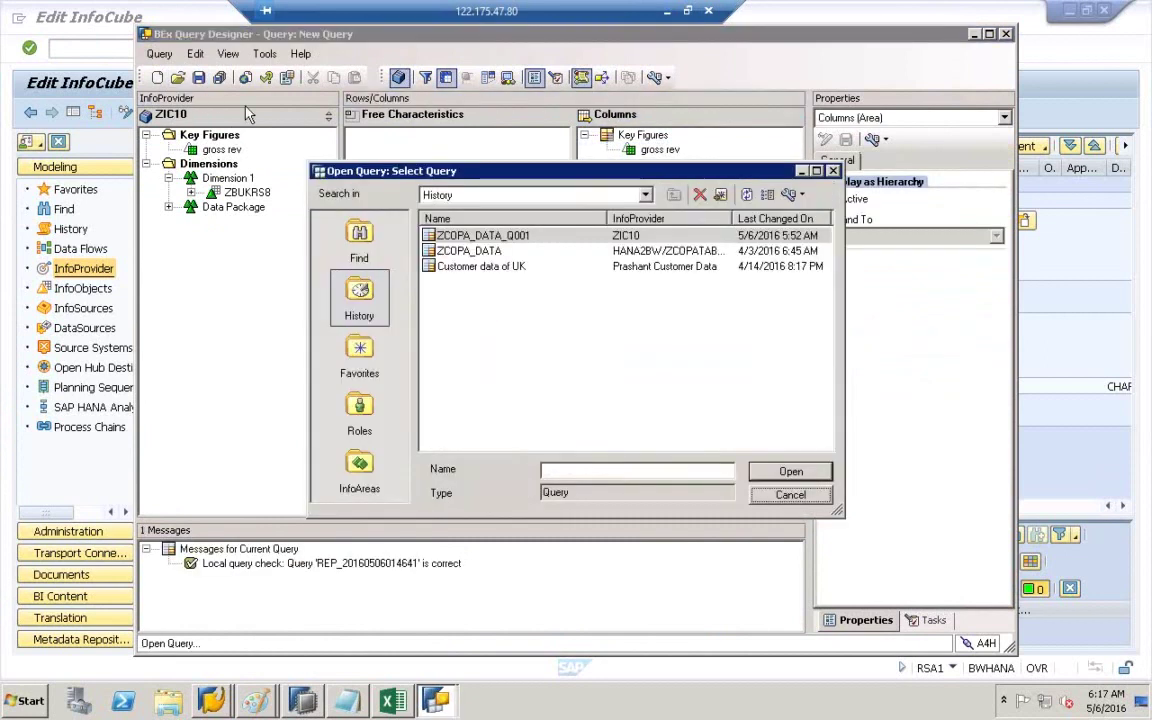
left_click(484, 237)
double_click(483, 238)
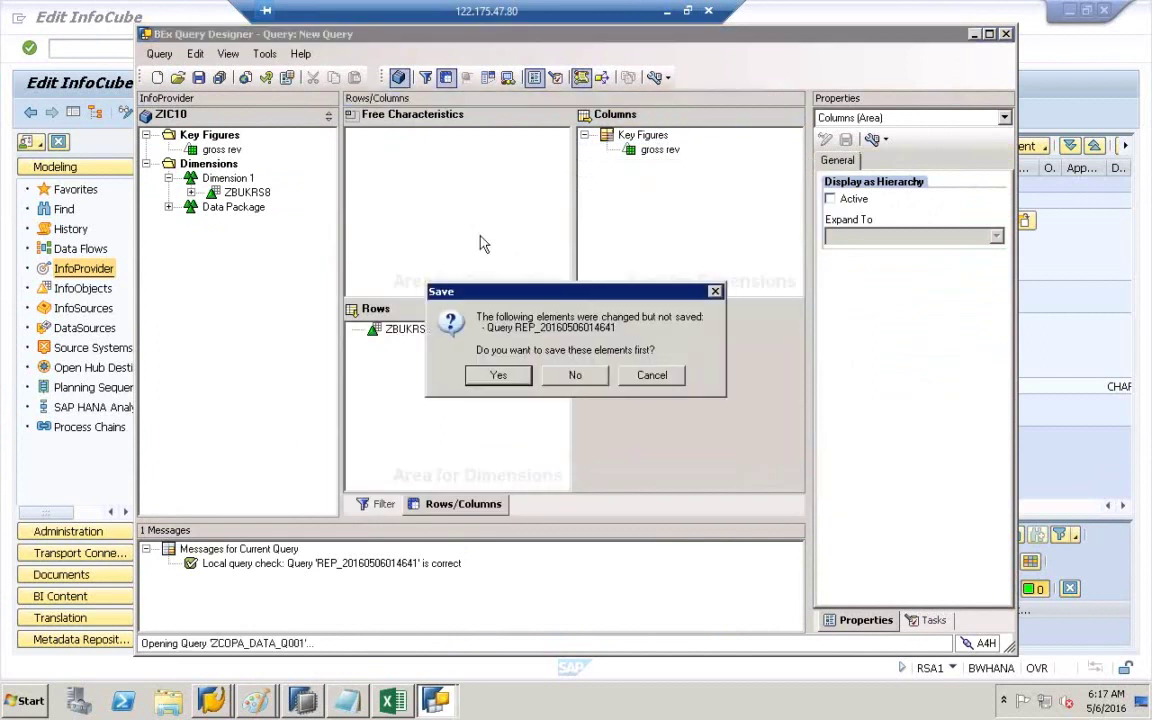
left_click(588, 379)
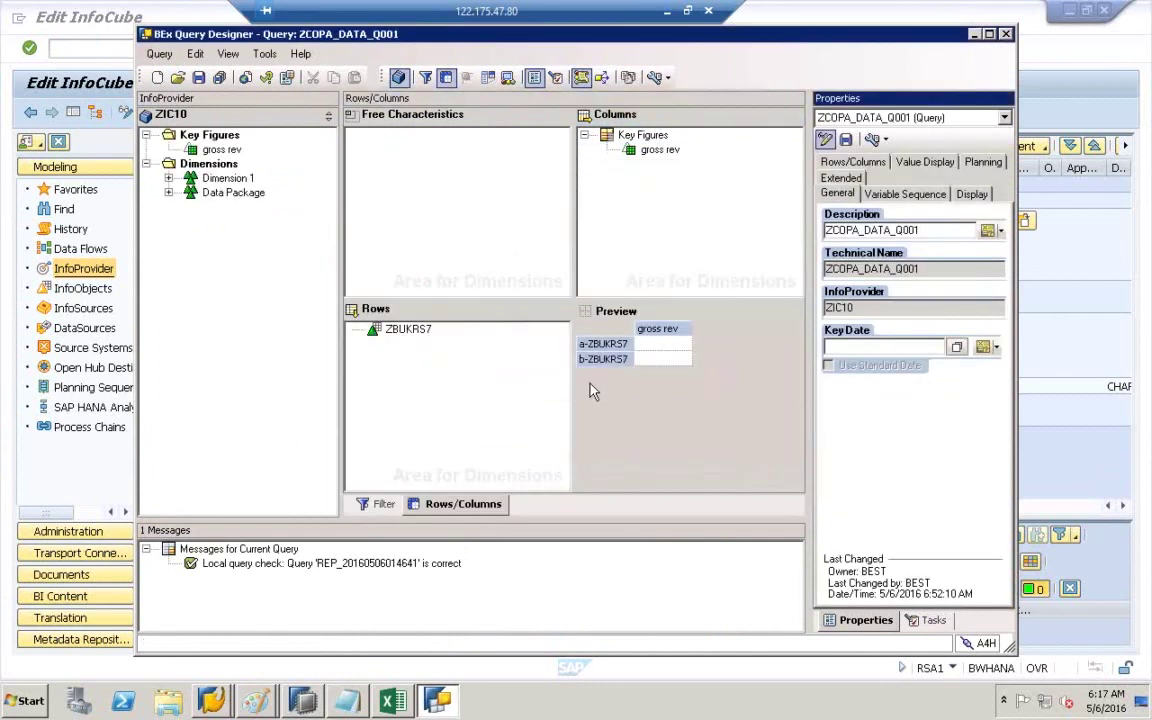
- Replace ZBUKRS7 with ZBUKRS8 in the query rows and save the query
left_click(414, 333)
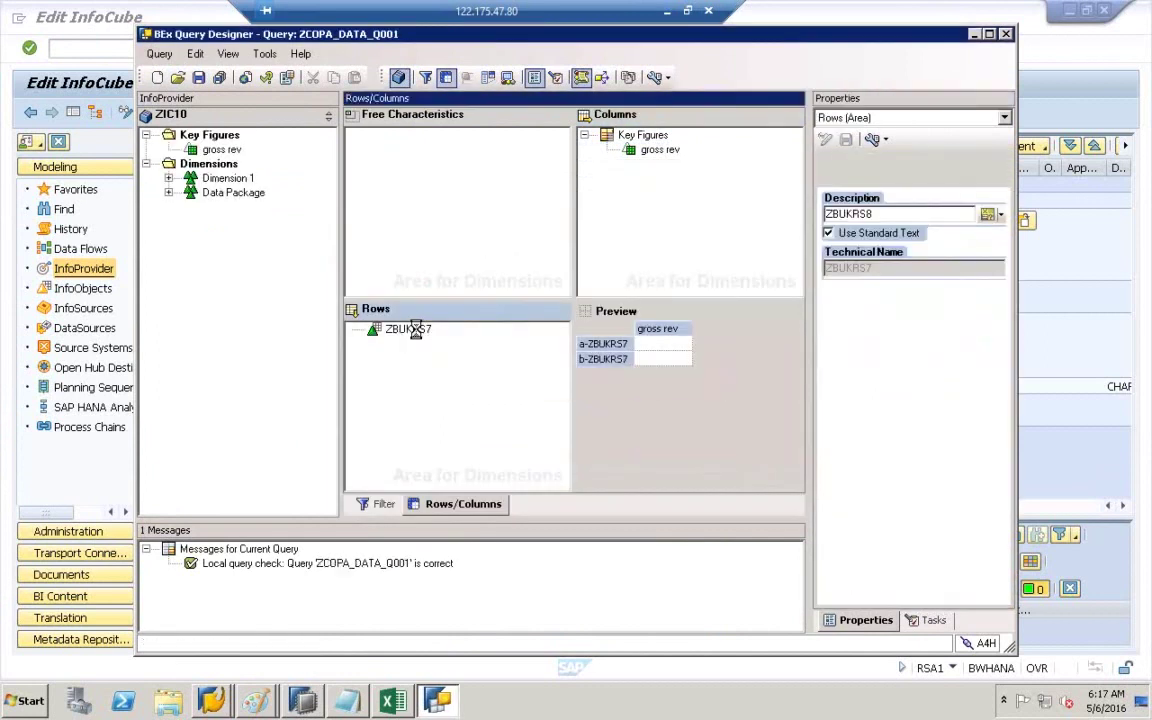
right_click(414, 333)
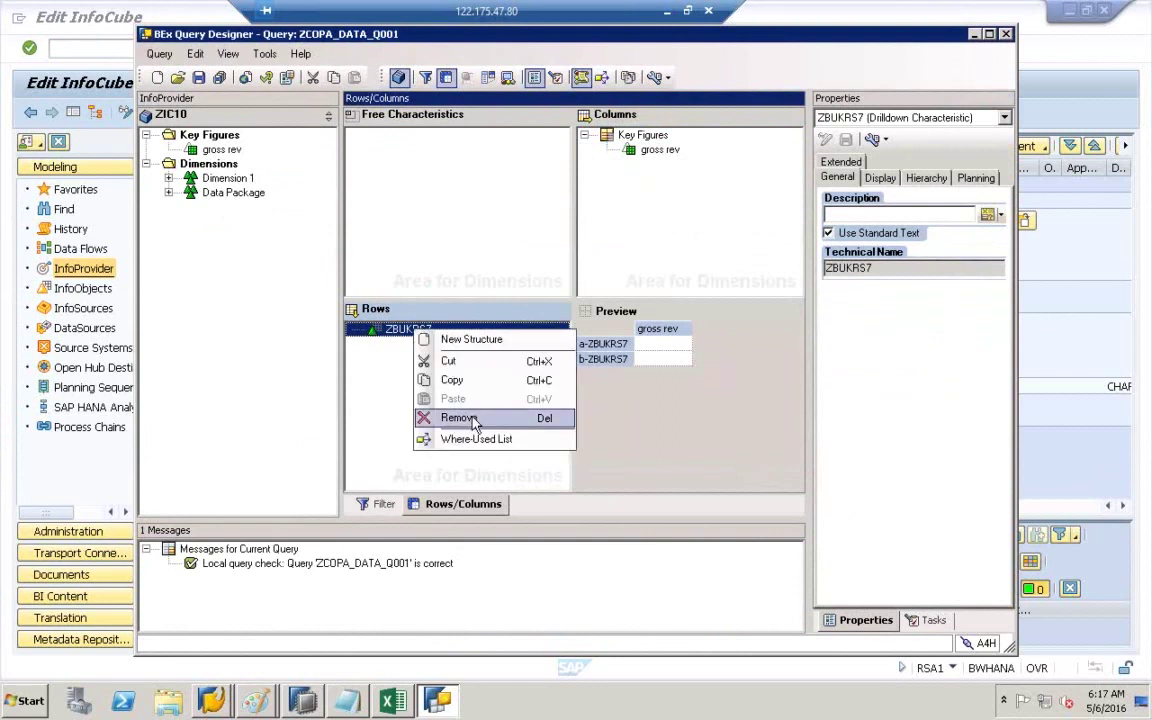
left_click(432, 380)
left_click(168, 178)
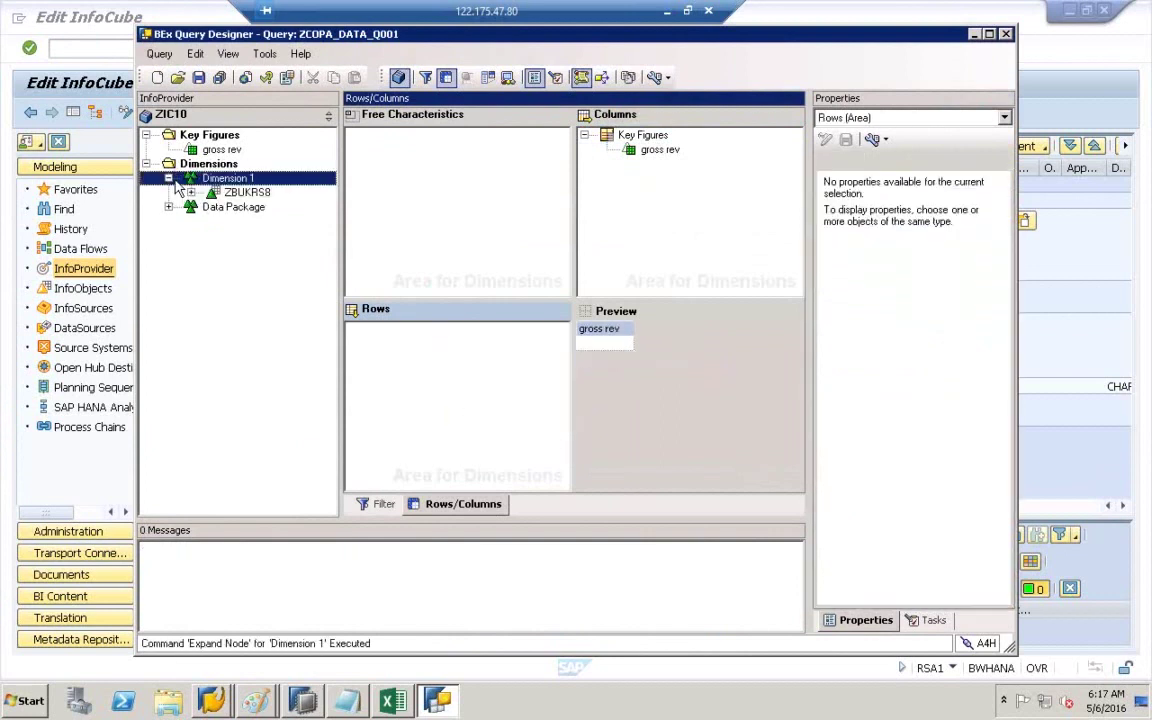
left_click(235, 193)
left_click_drag(232, 191, 468, 349)
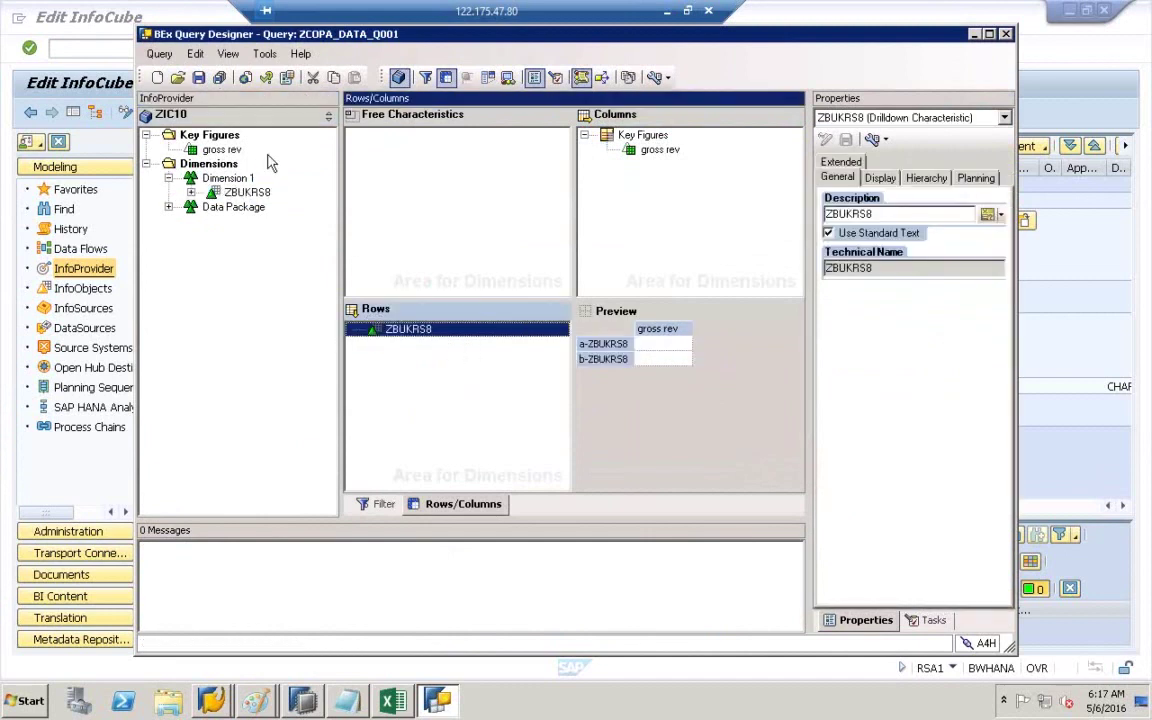
left_click(199, 78)
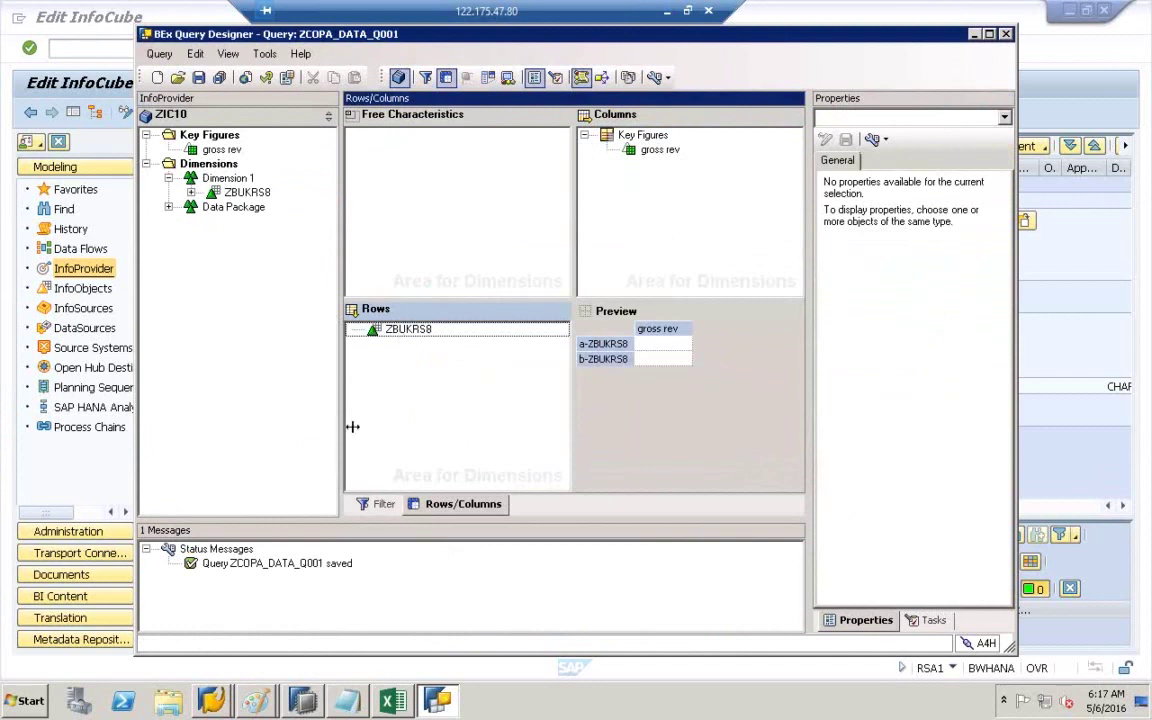
left_click(393, 701)
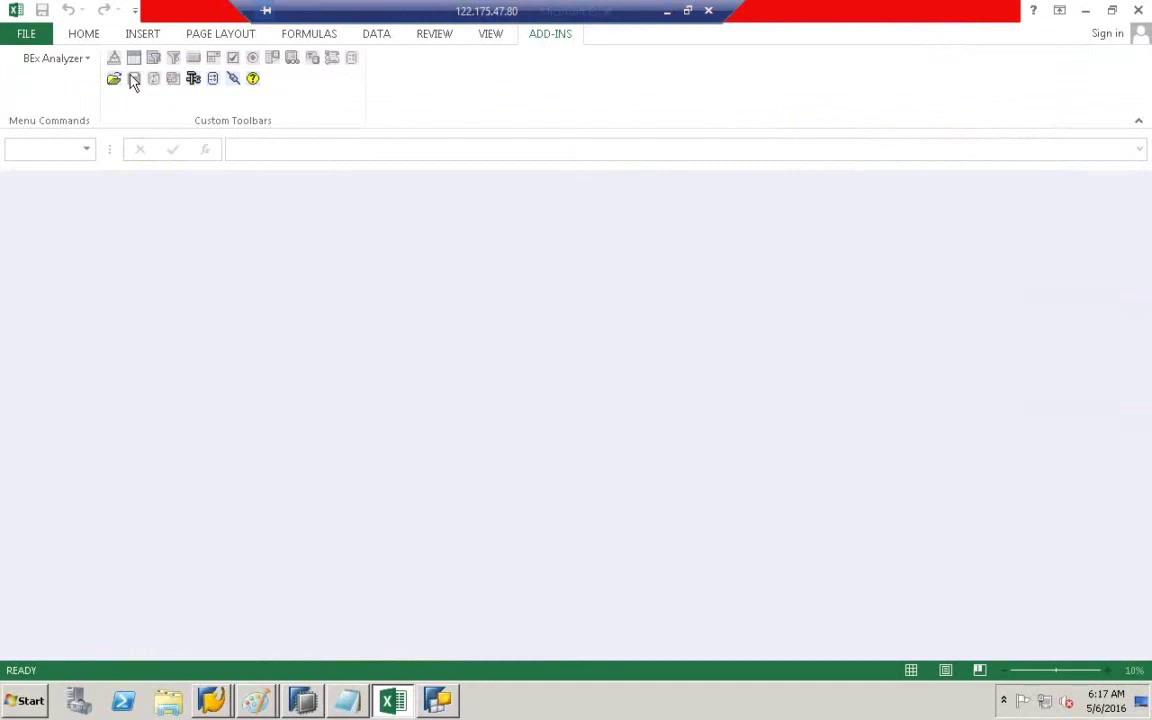
- Try disconnecting and reconnecting from System Information; dismiss the saplogon.ini not found error and cancel logon
left_click(233, 79)
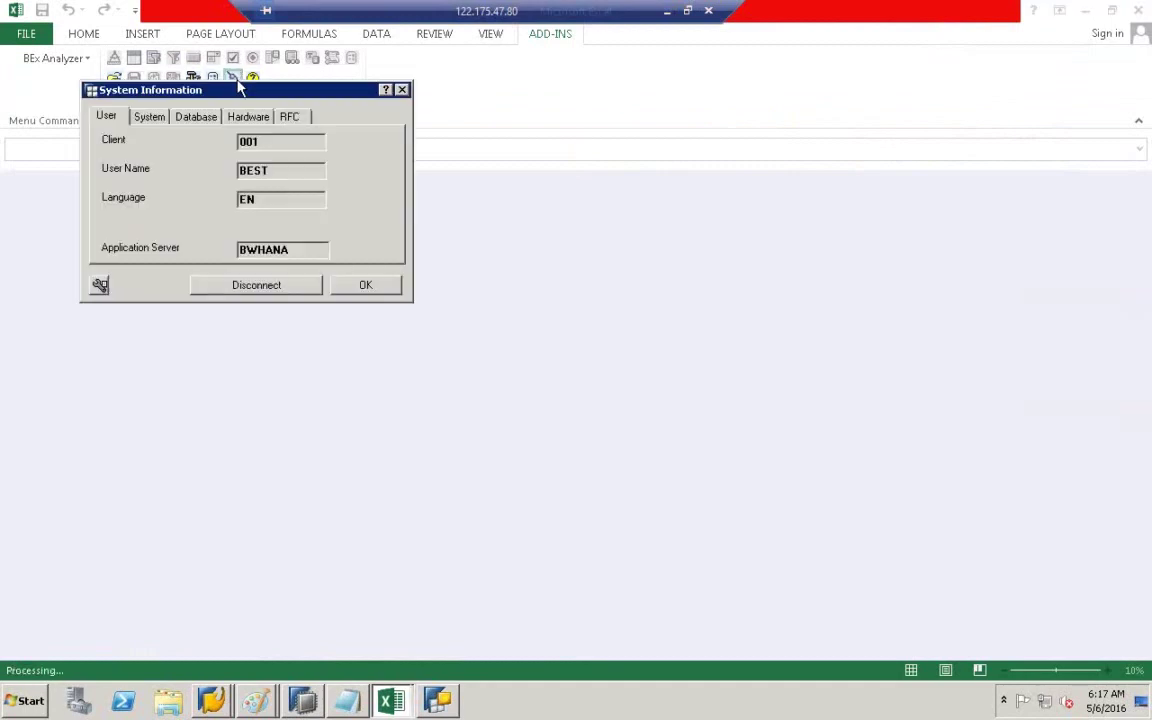
left_click(278, 290)
left_click(296, 290)
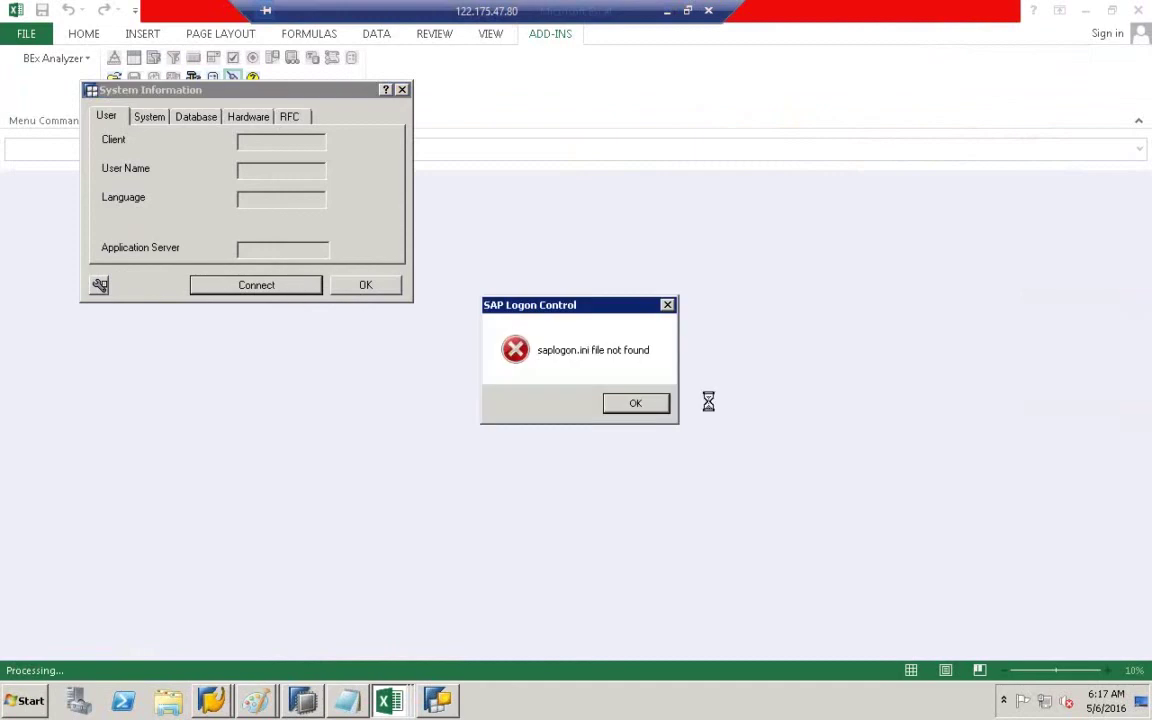
key("Return")
left_click(358, 292)
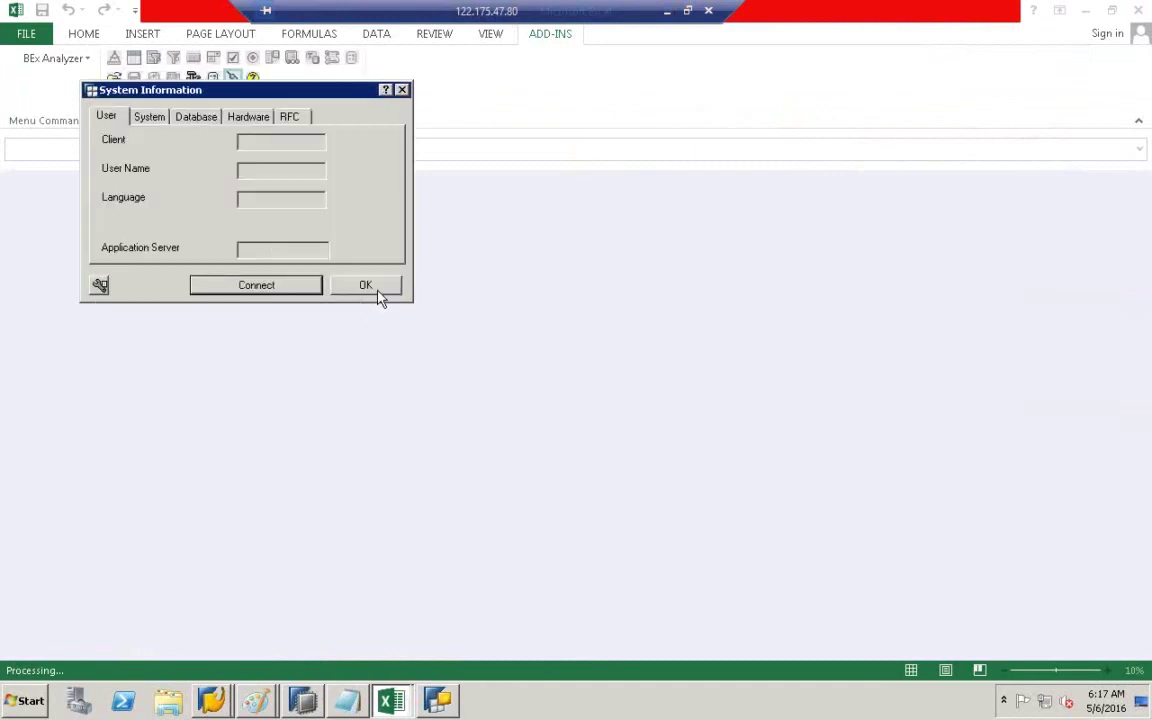
left_click(366, 286)
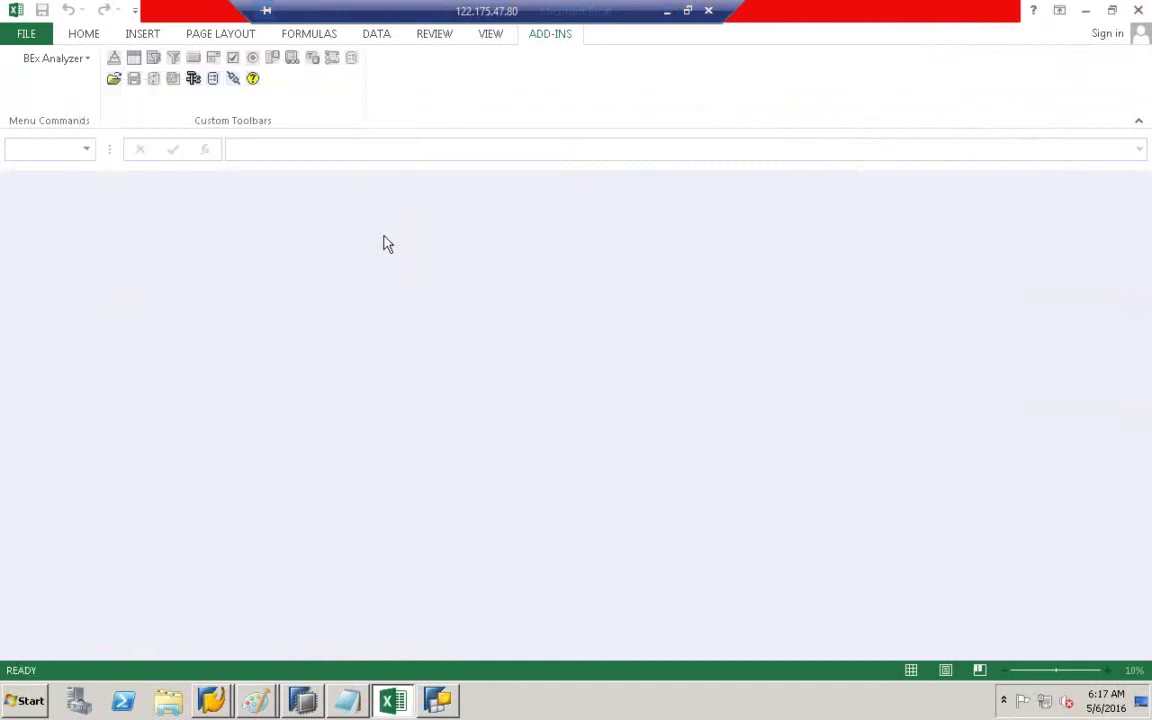
- Attempt Open Query, which hits the same saplogon.ini error, cancel the logon and close Excel
left_click(114, 79)
left_click(136, 89)
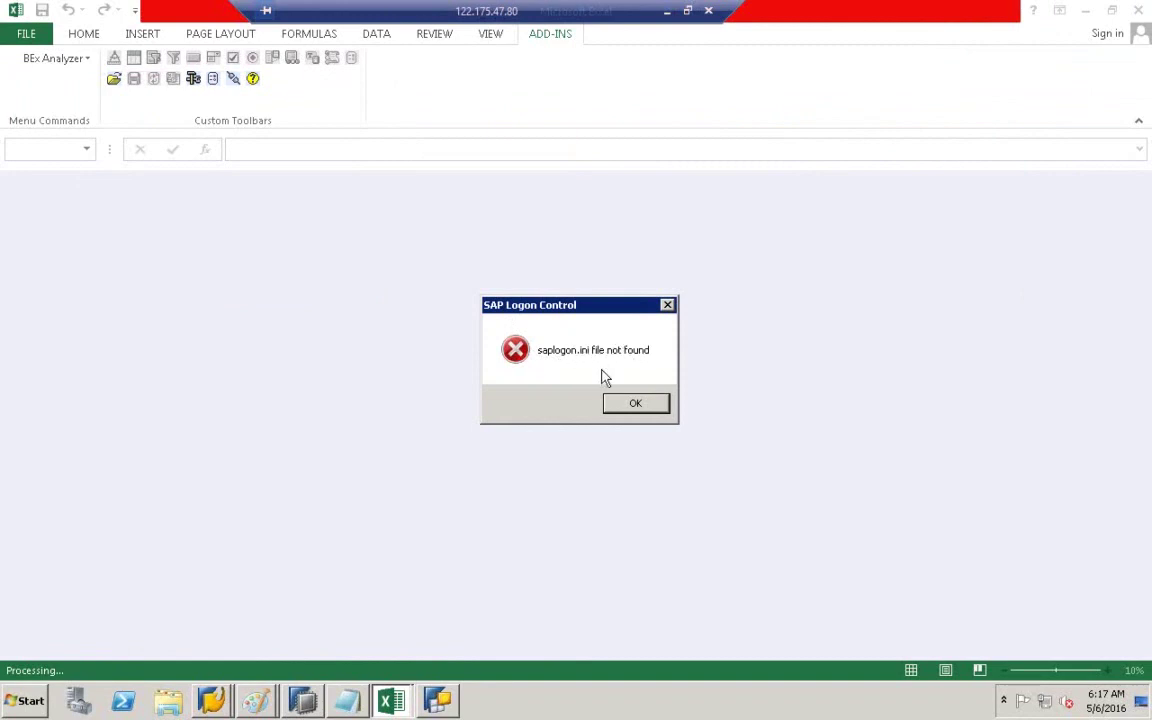
left_click(636, 404)
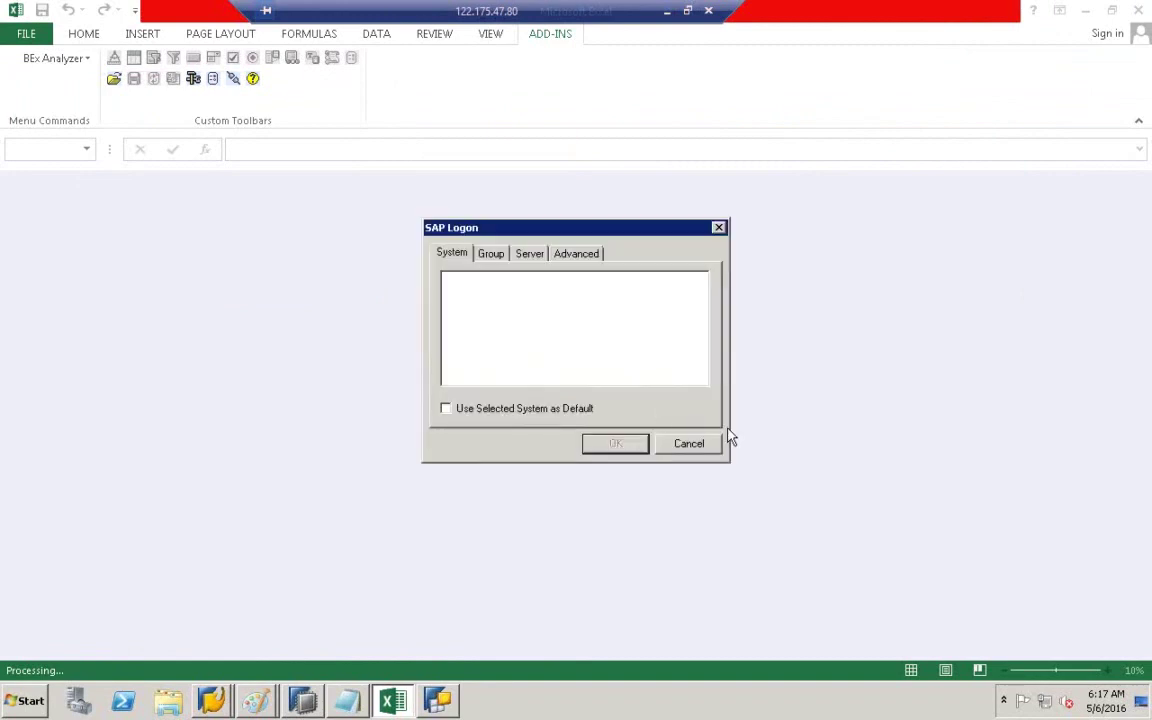
left_click(706, 442)
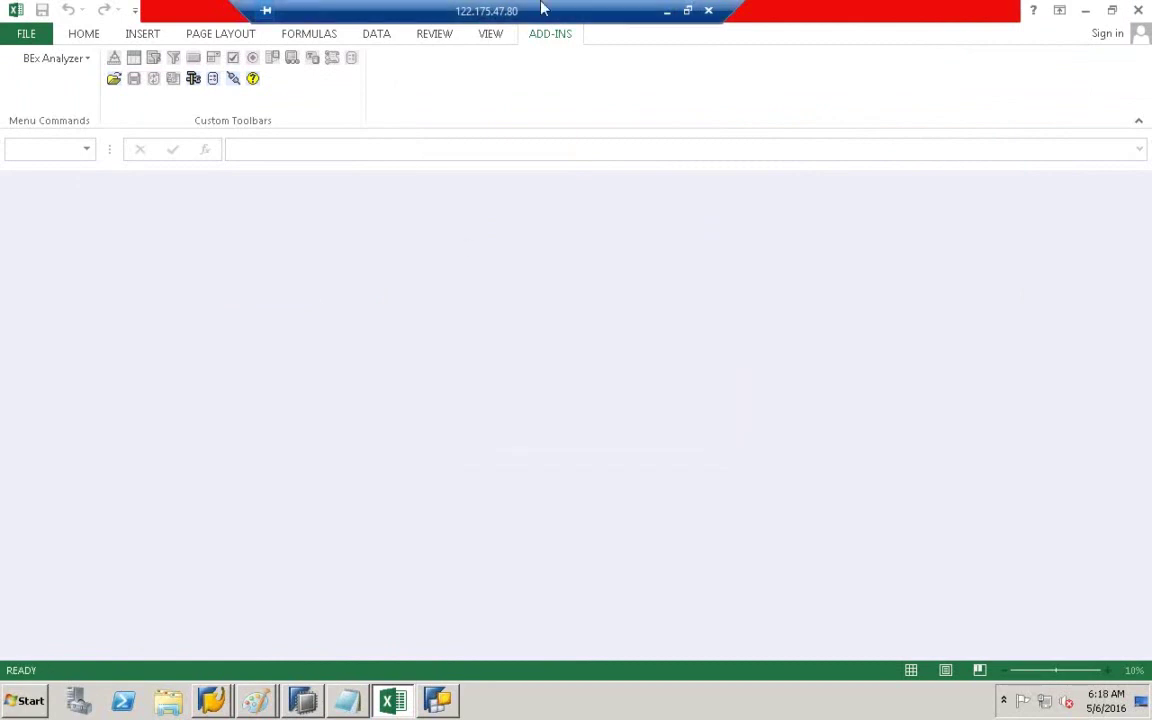
left_click_drag(540, 8, 348, 8)
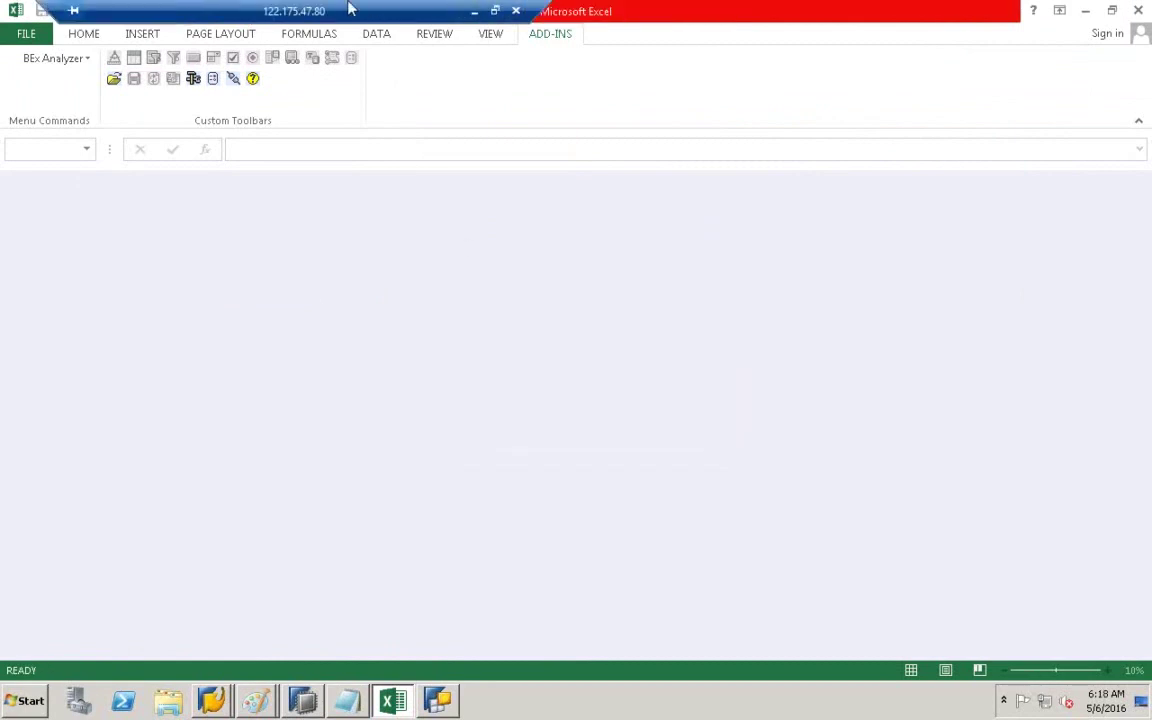
left_click(1143, 12)
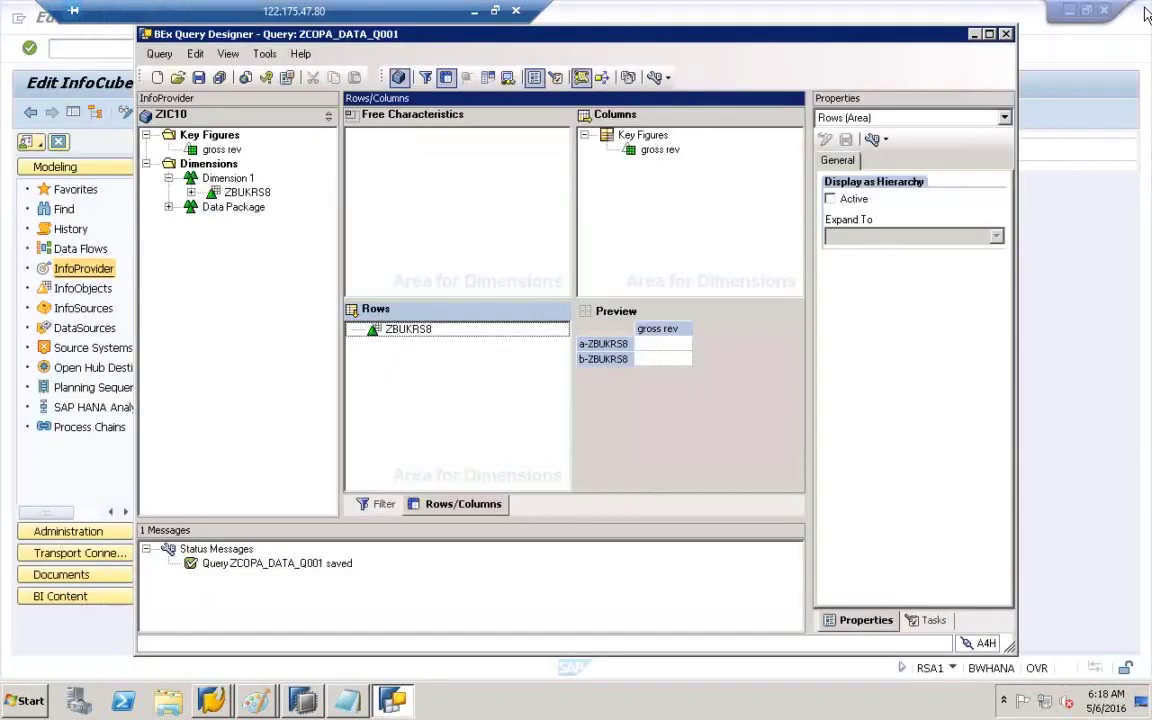
- Minimise the open windows and launch BEx Analyzer from the Start menu's Business Explorer programs
left_click(974, 35)
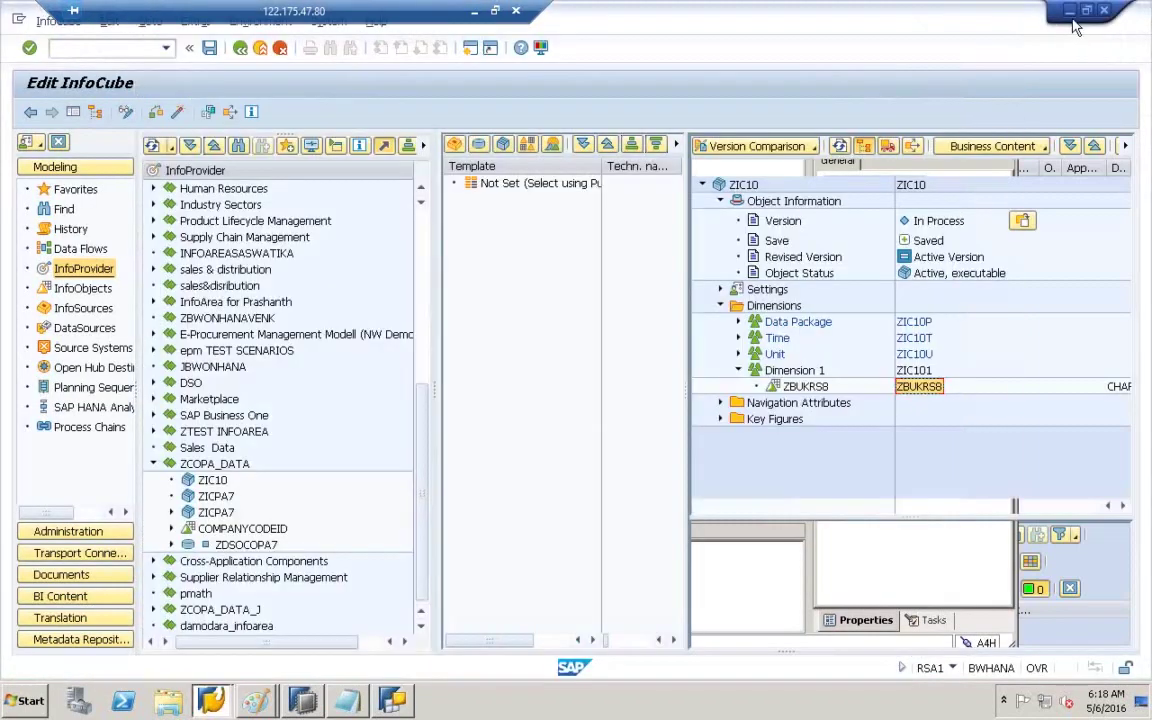
left_click(1070, 11)
left_click(1112, 9)
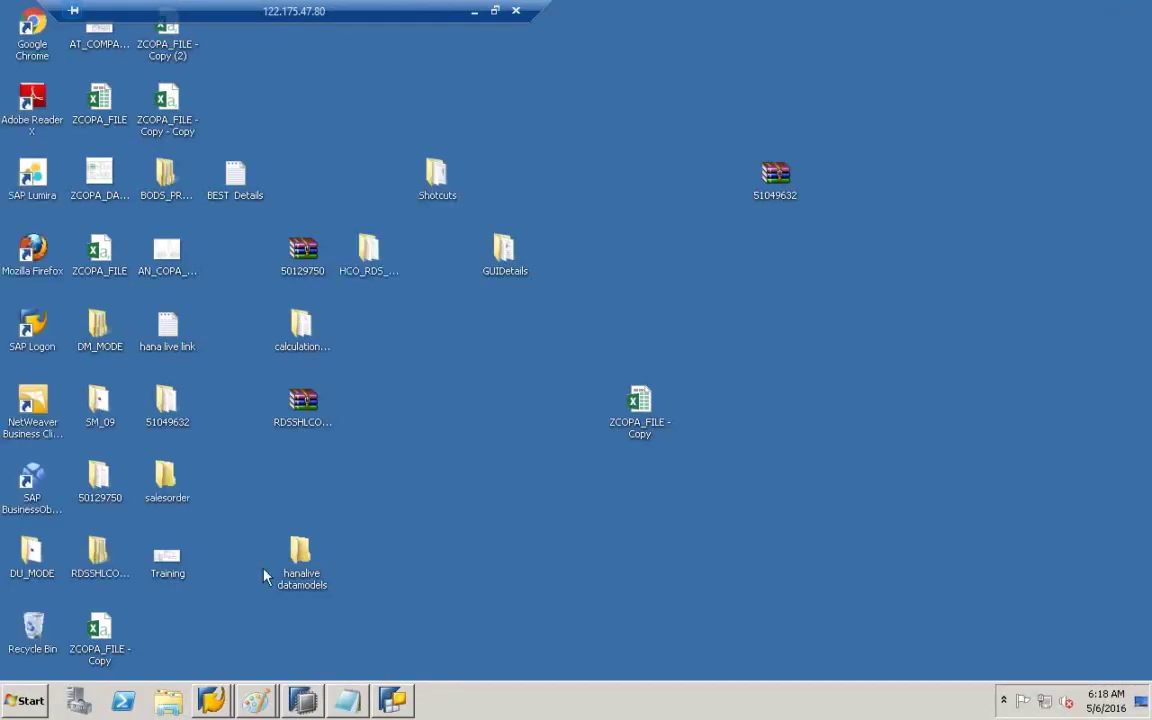
left_click(36, 704)
left_click(40, 634)
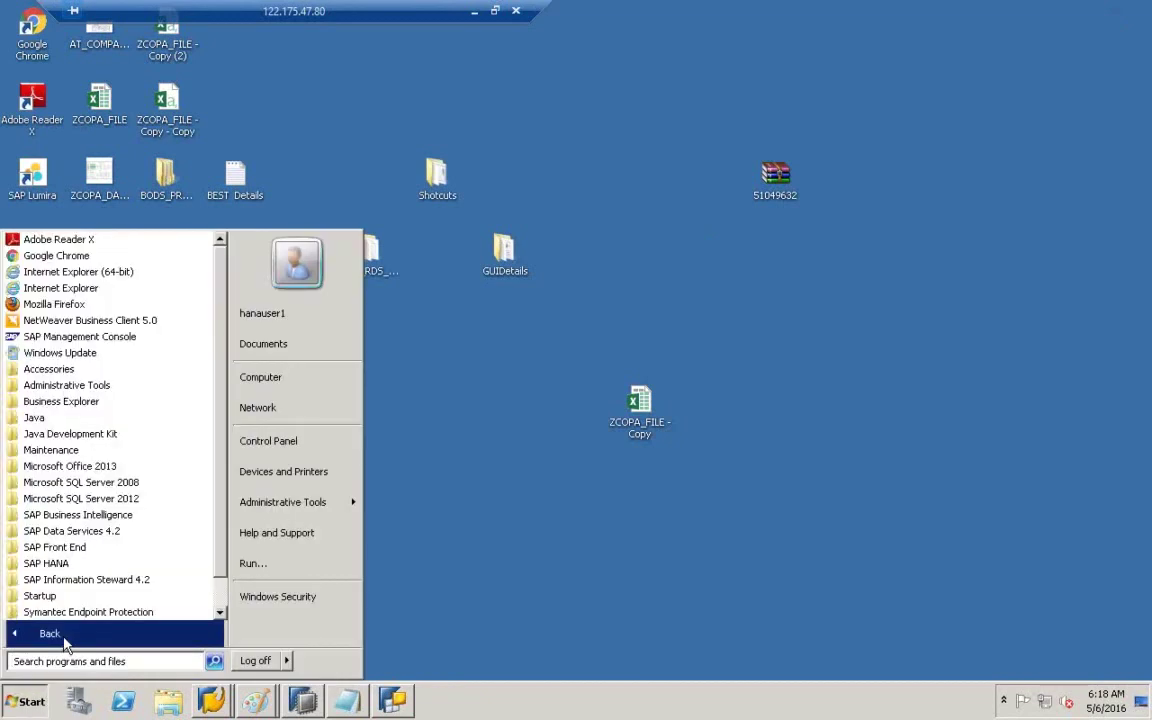
left_click(62, 403)
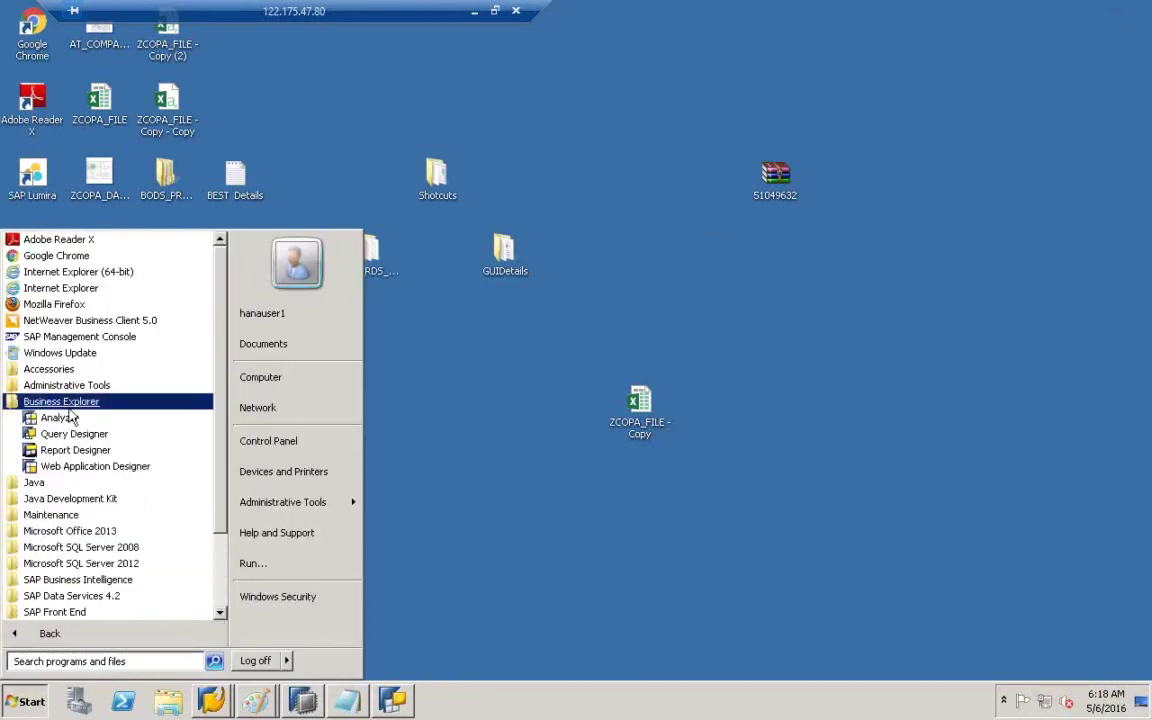
left_click(60, 419)
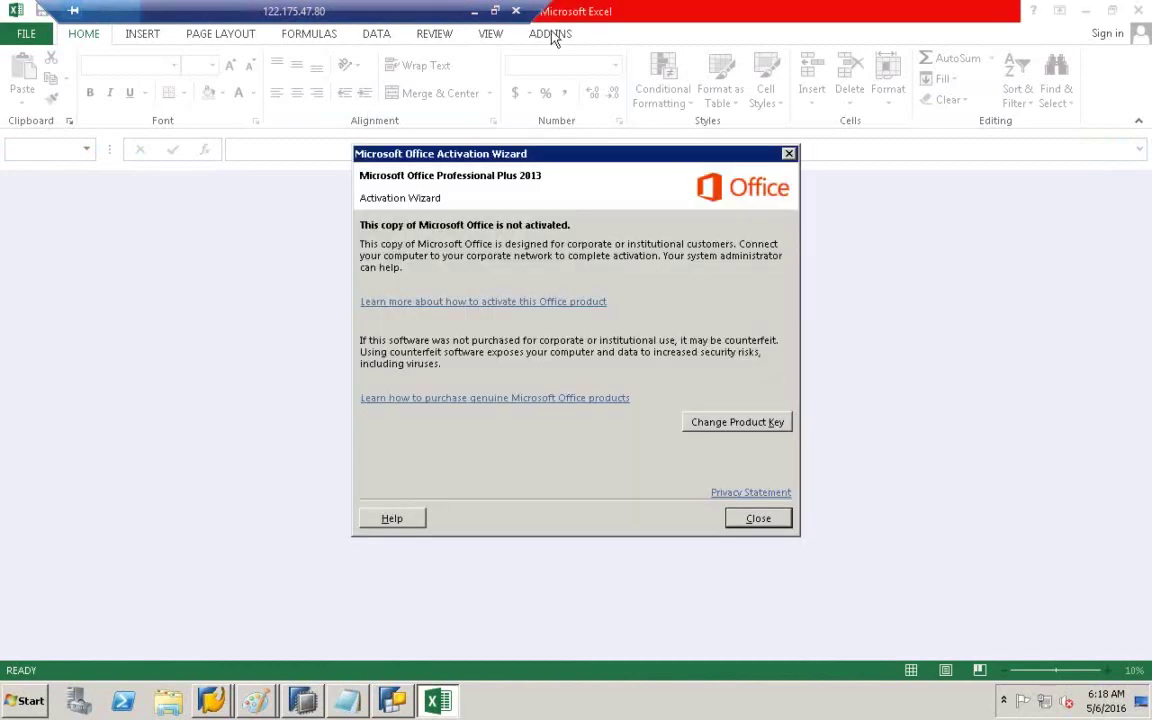
- Dismiss the activation notice, choose ADD-INS Open Query, and log on to BW740NHANA with the password
left_click(778, 525)
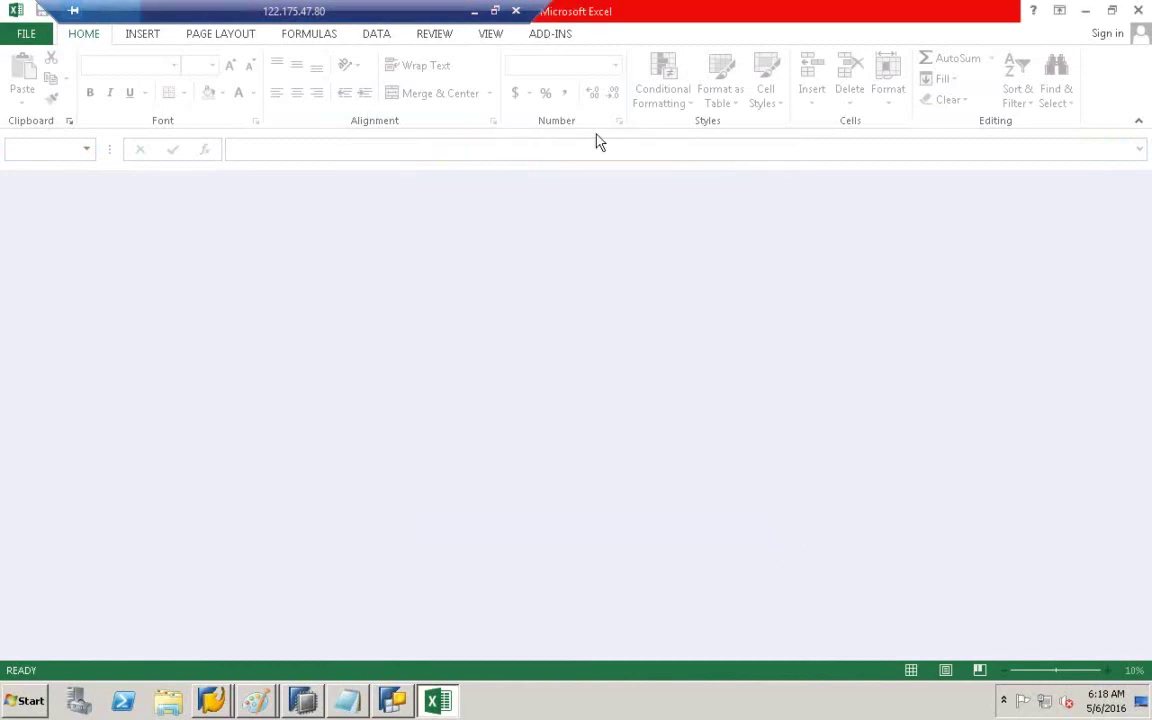
left_click(540, 40)
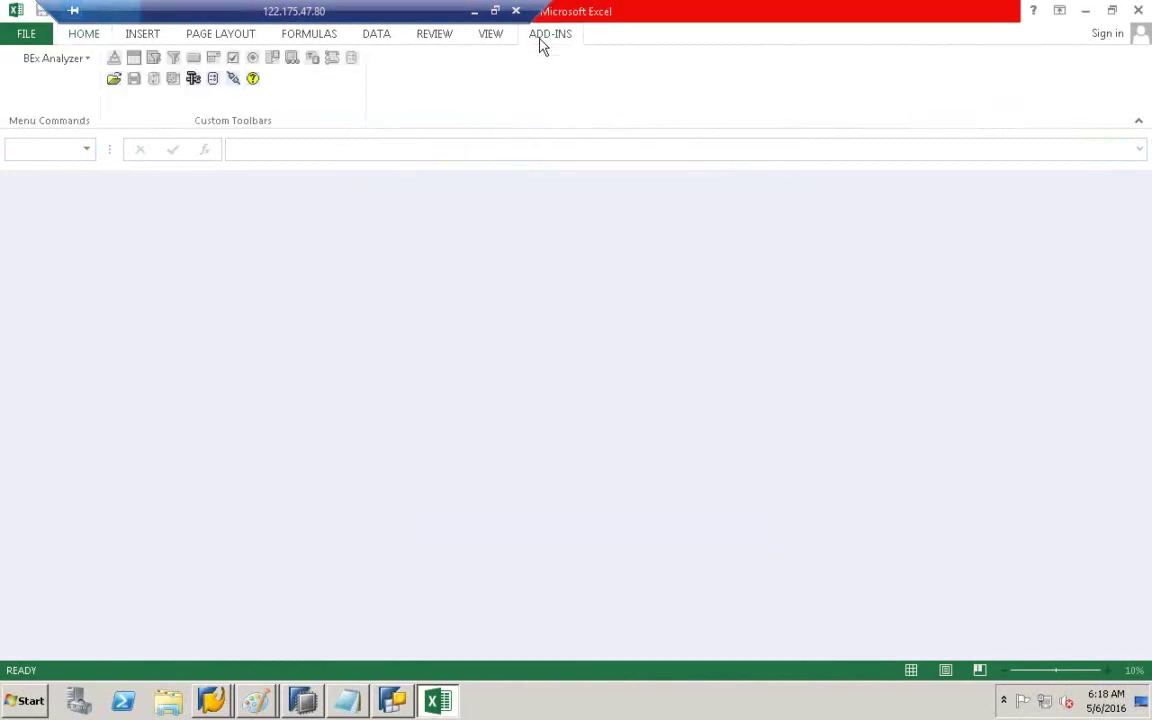
left_click(116, 80)
left_click(155, 95)
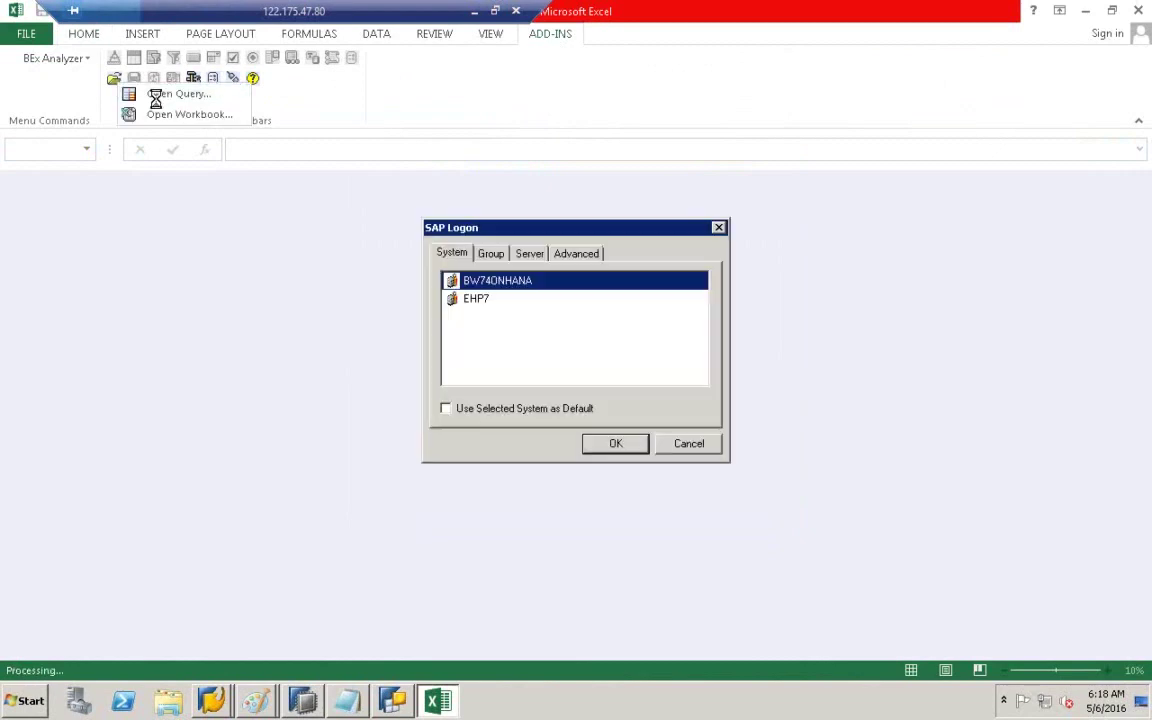
double_click(507, 285)
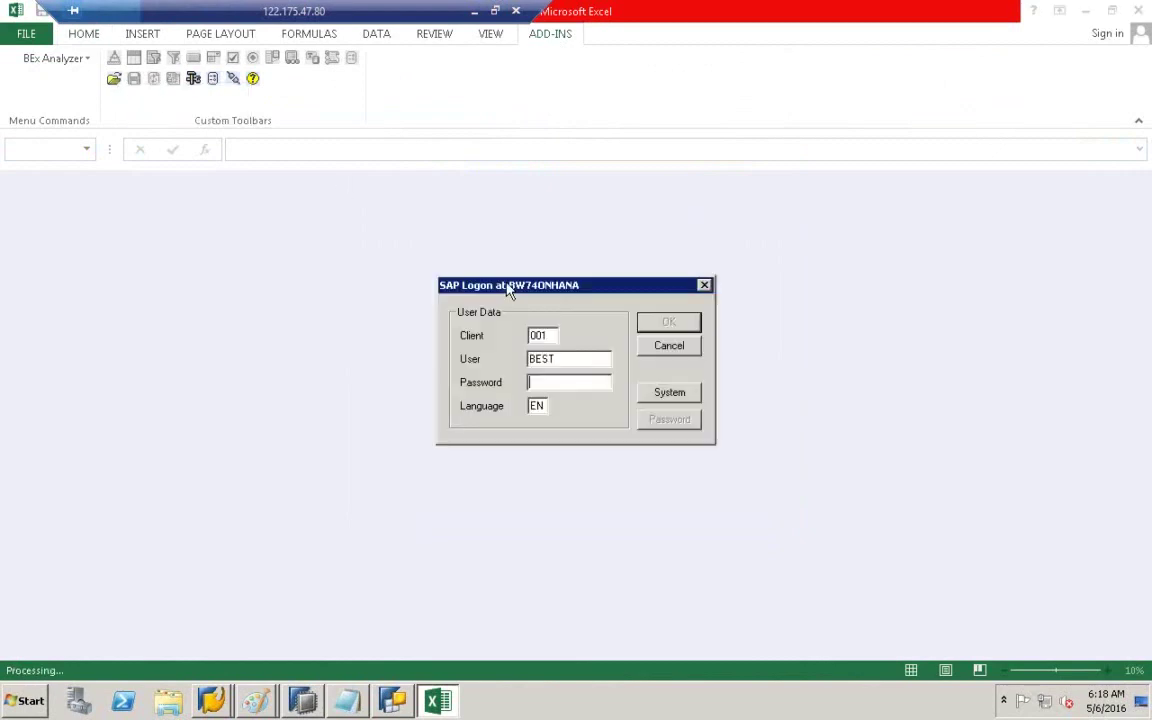
type("***")
key("Return")
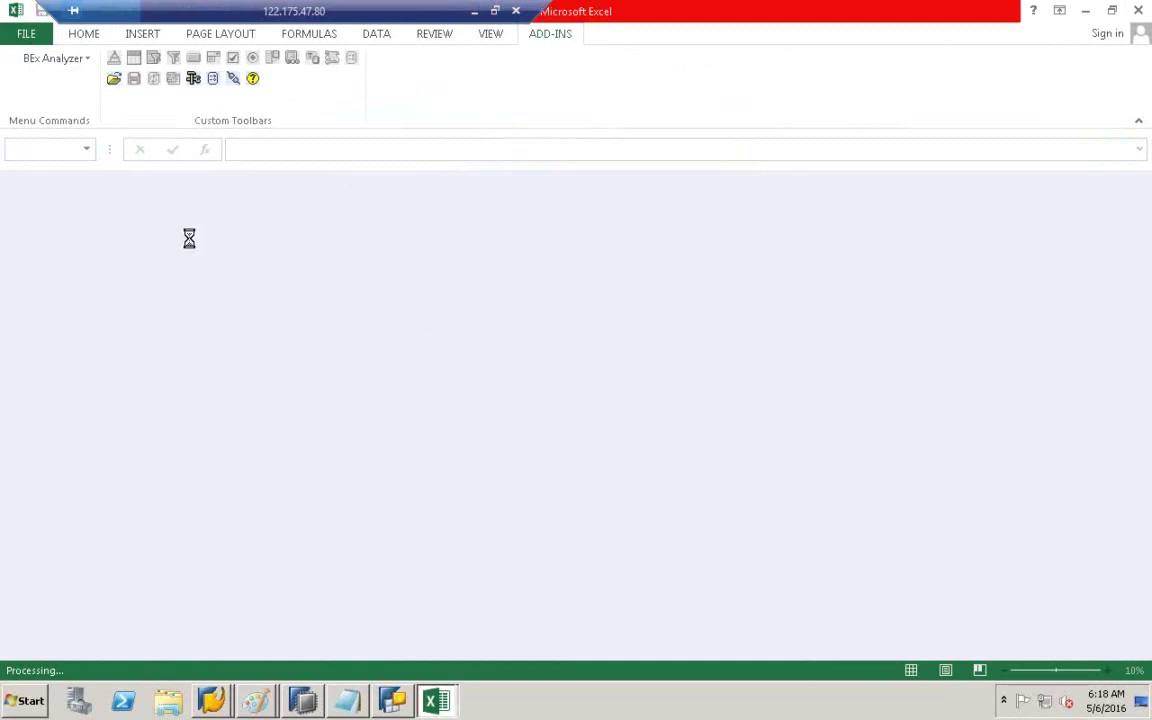
- Switch the Open dialog to Find and clear the mistyped 'ZIC18' search text
left_click(372, 249)
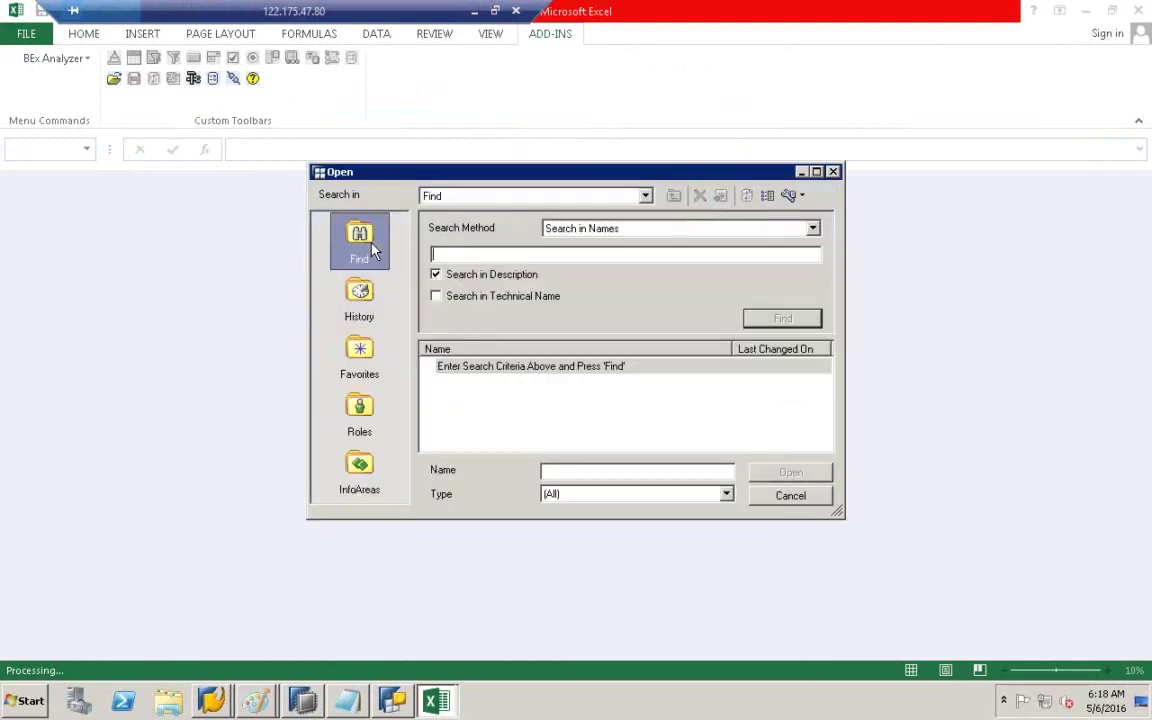
type("ZIC18")
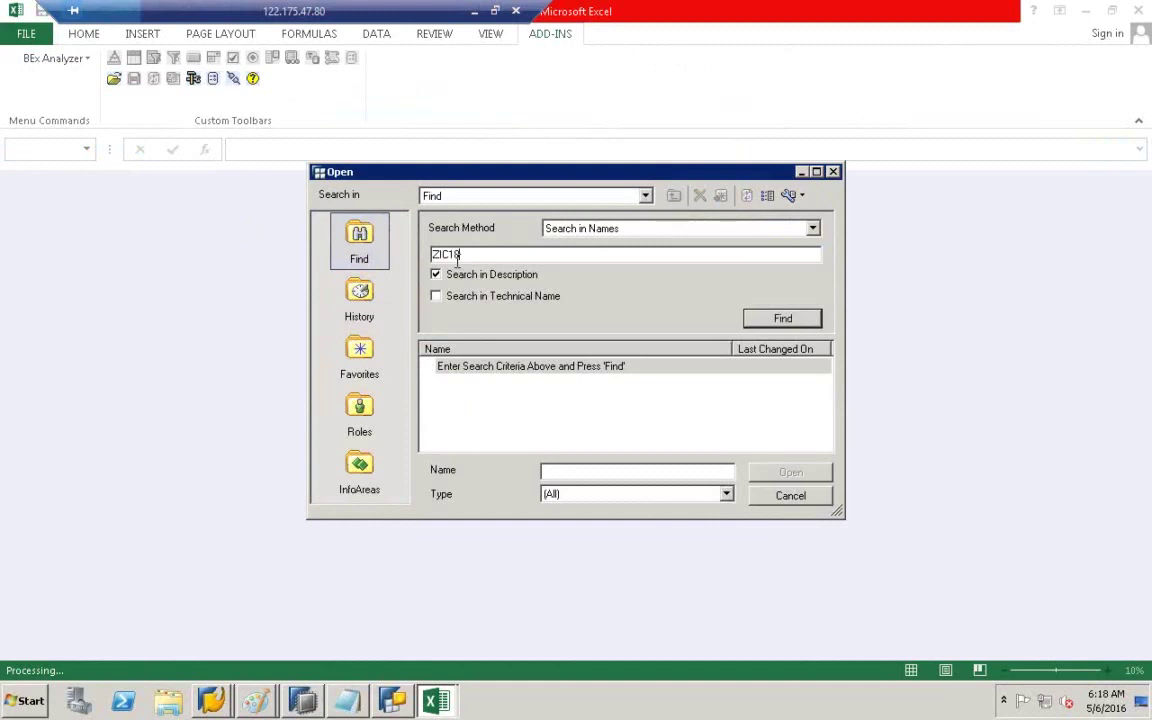
double_click(493, 257)
key("BackSpace")
- Copy ZCOPA_DATA_Q001 from Query Designer, search it including technical names, and open the result
left_click(399, 707)
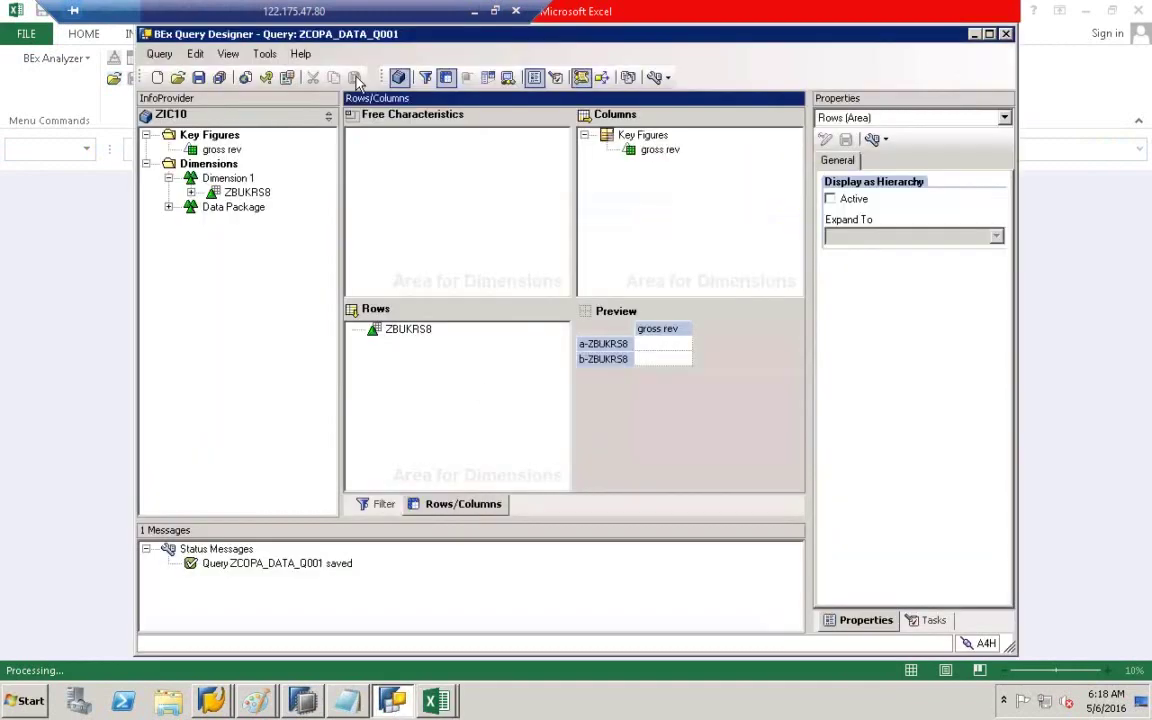
left_click(262, 75)
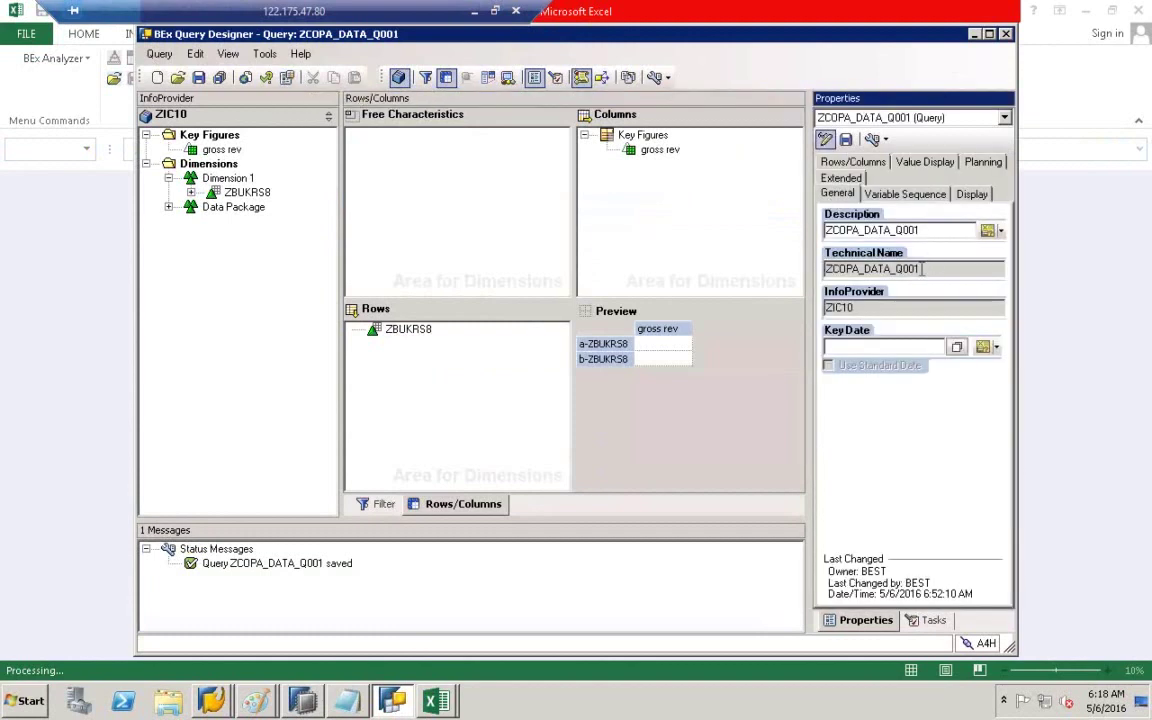
left_click_drag(936, 268, 826, 268)
key("ctrl+c")
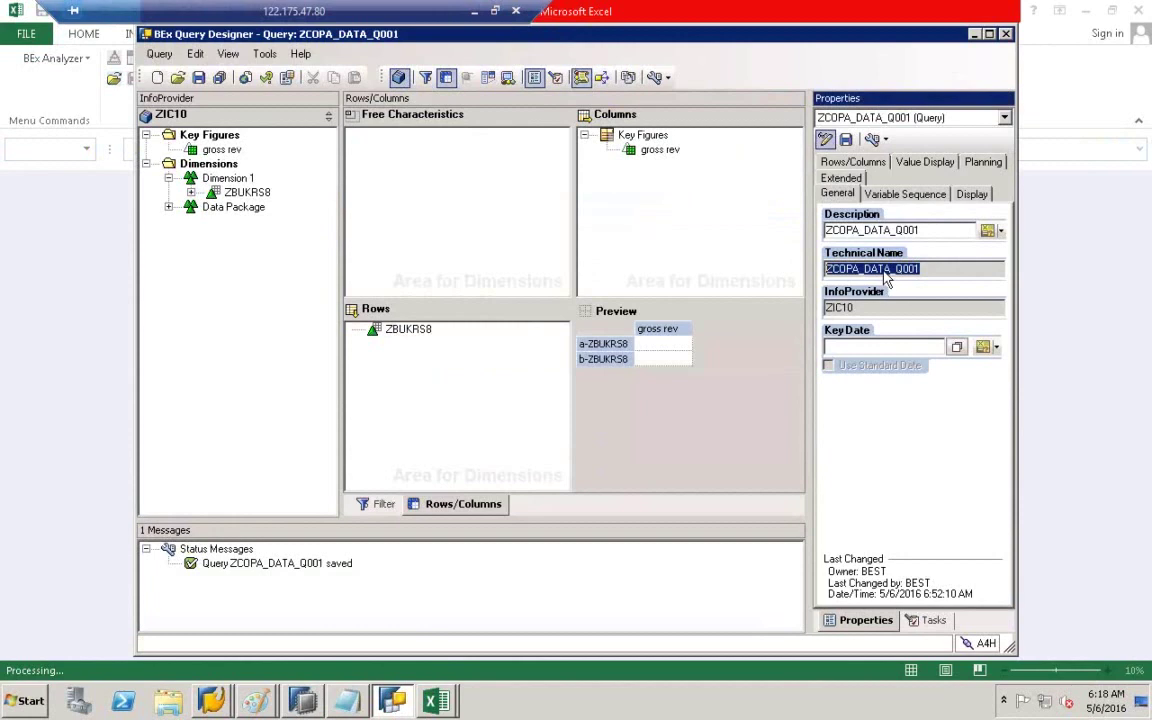
left_click(420, 663)
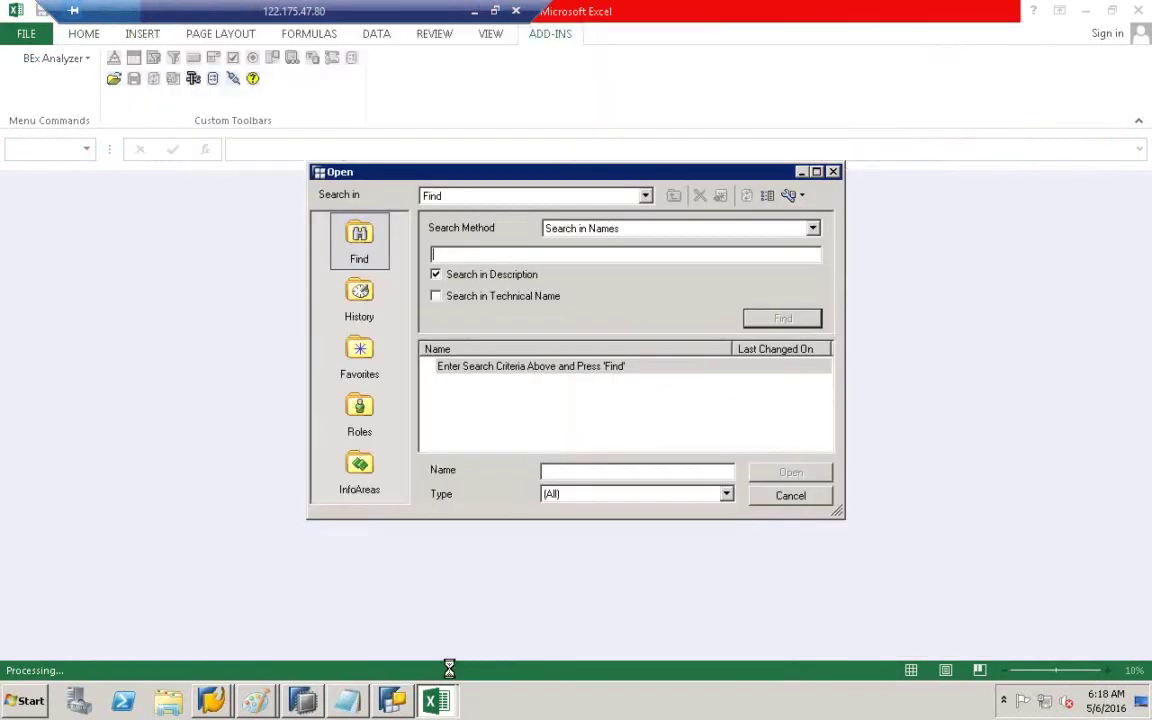
key("ctrl+v")
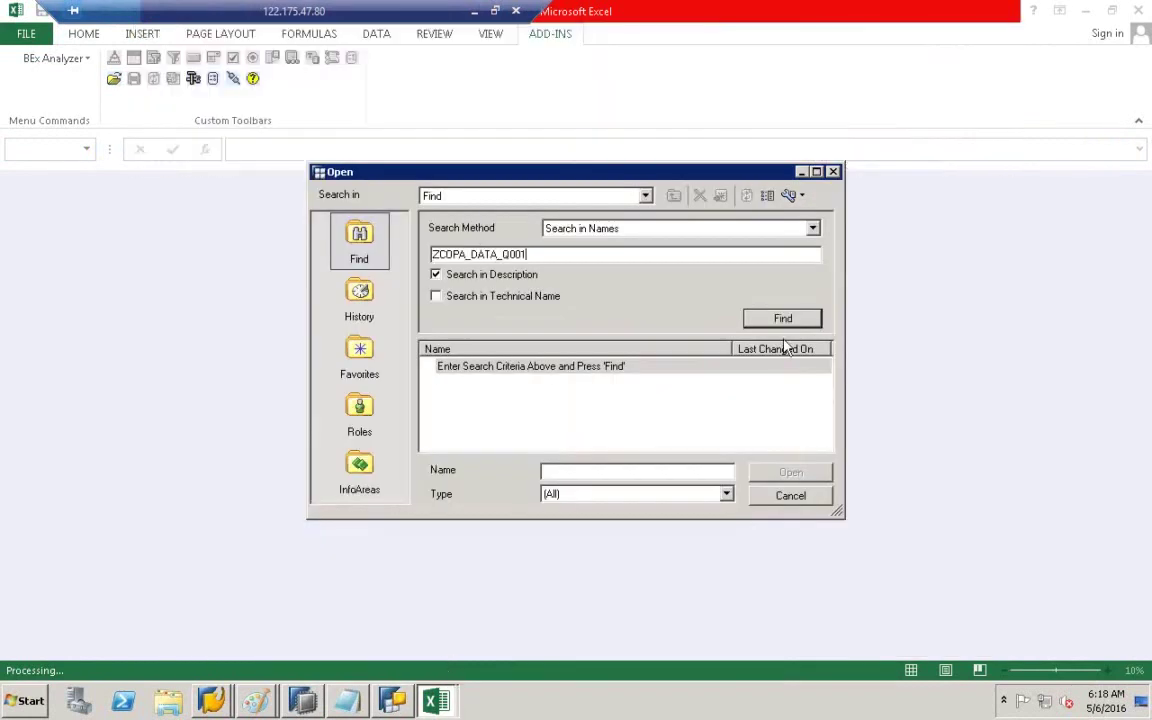
left_click(478, 299)
left_click(750, 318)
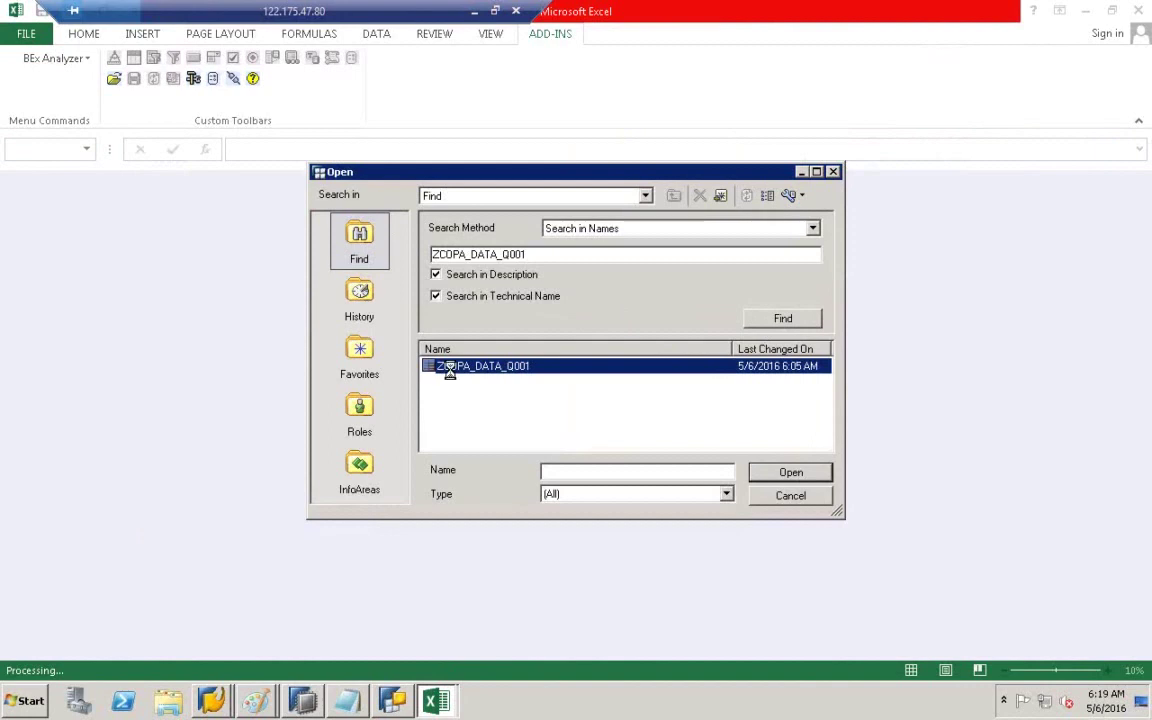
double_click(451, 370)
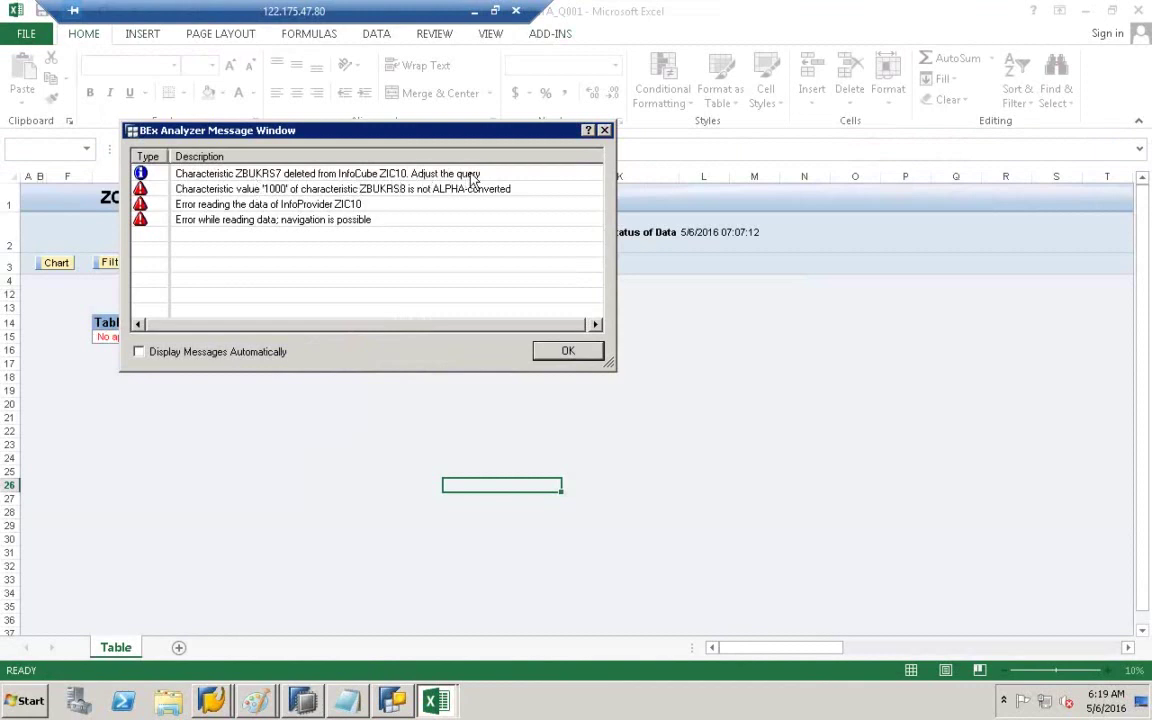
- Select the ZBUKRS8 value '1000' not ALPHA-converted message and drag the Message Window off the sheet
left_click(243, 188)
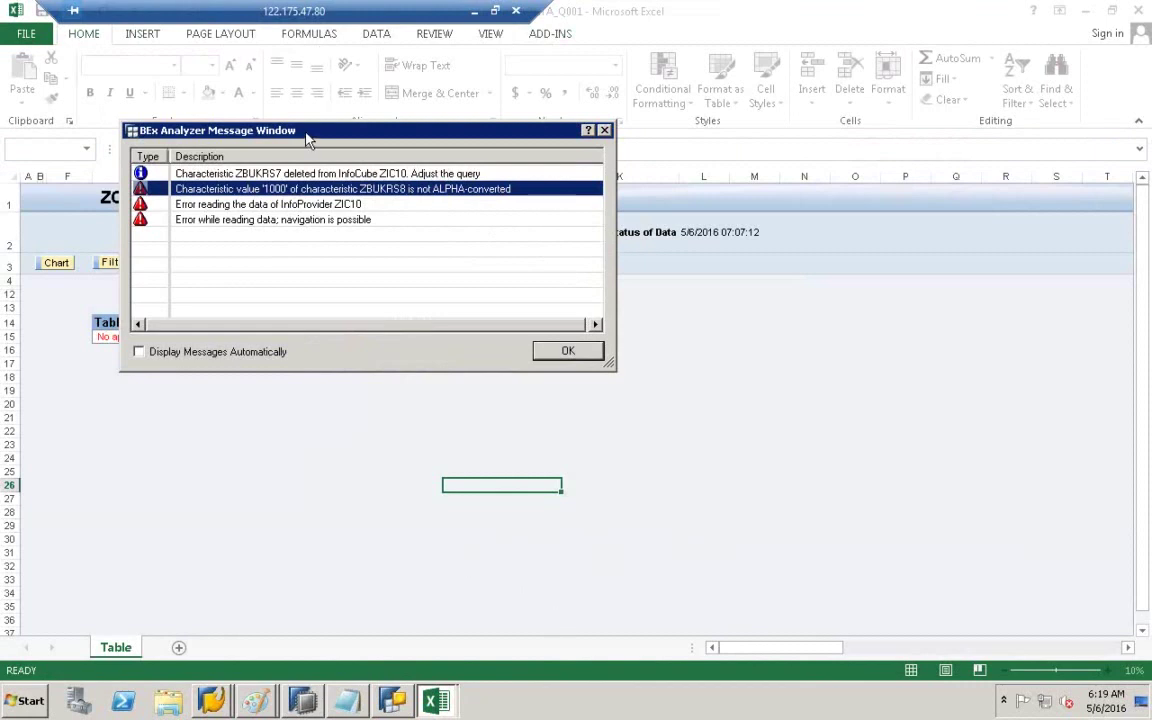
left_click_drag(306, 133, 607, 193)
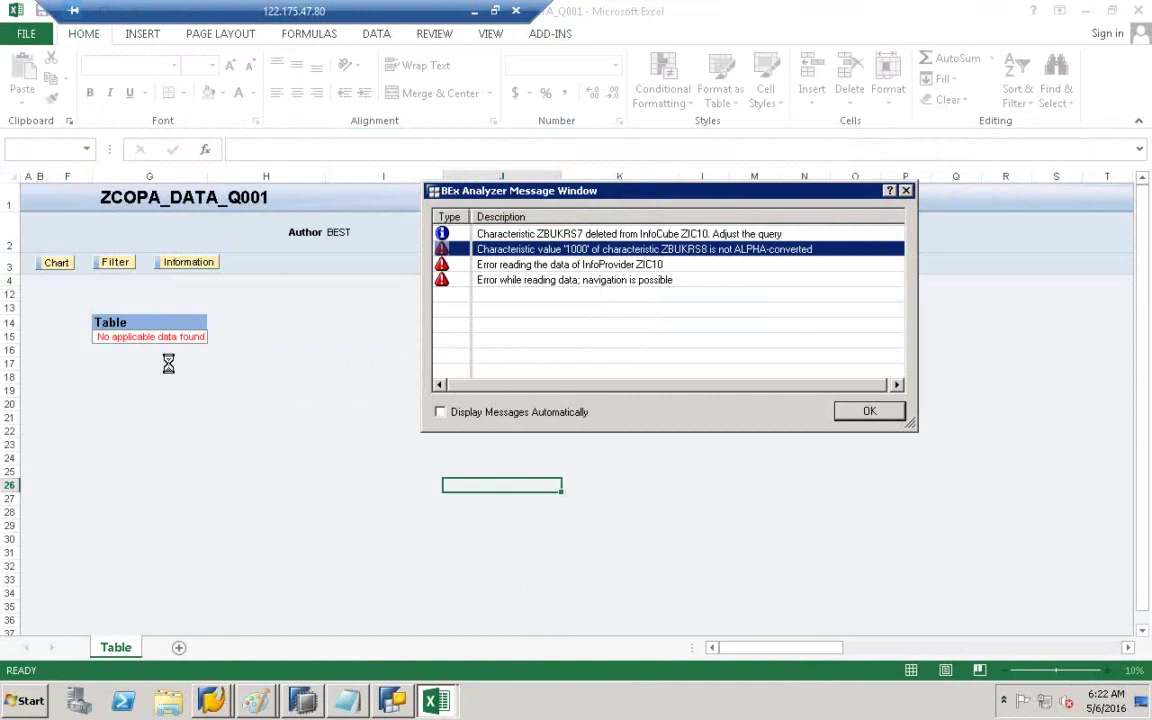
- Dismiss the error messages, close Excel and Query Designer, and restore Untitled - Paint
left_click(869, 413)
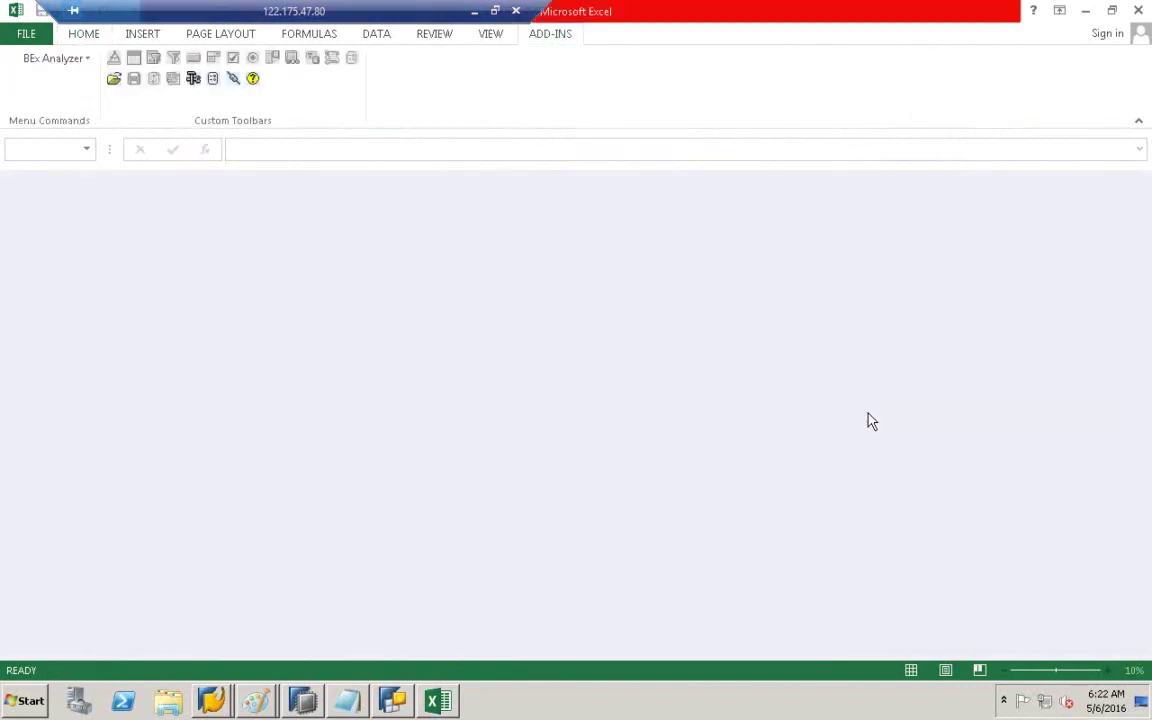
left_click(1141, 10)
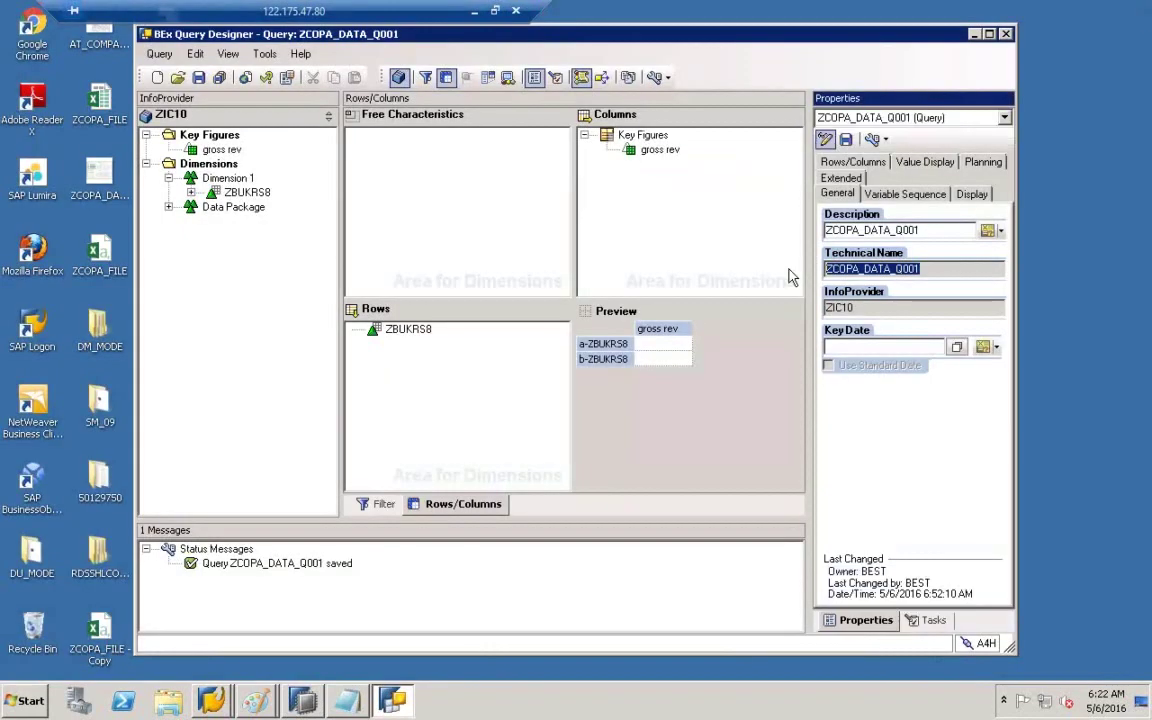
left_click(1006, 34)
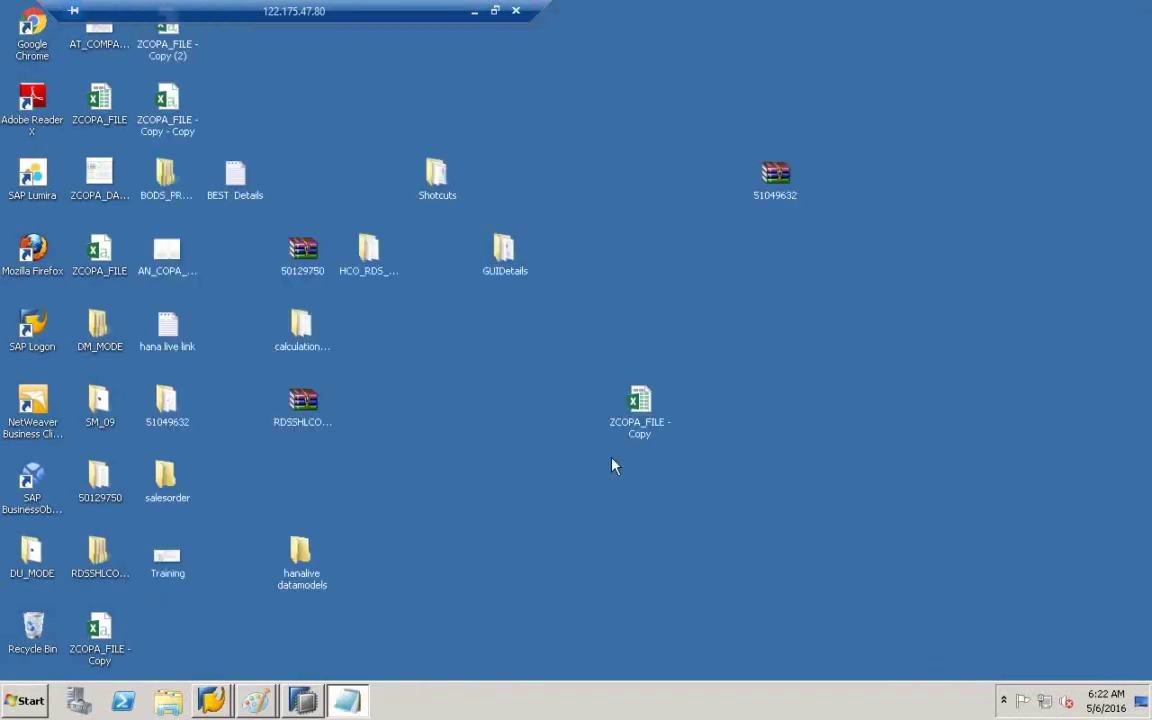
left_click(256, 700)
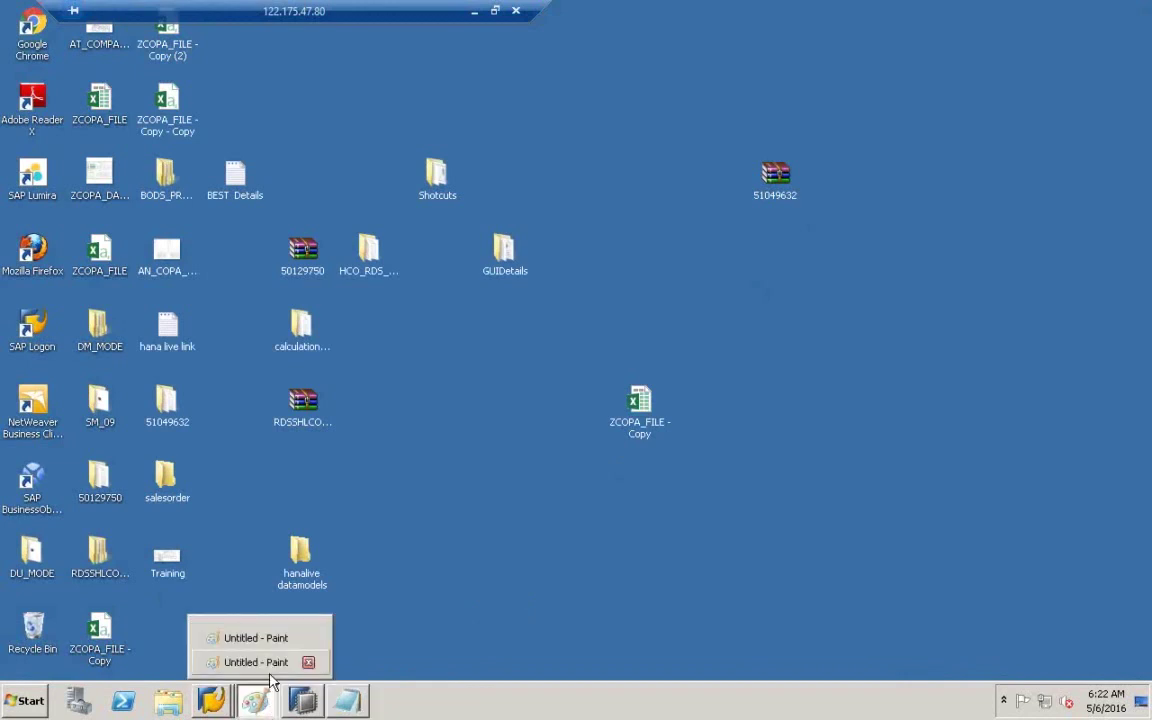
left_click(260, 660)
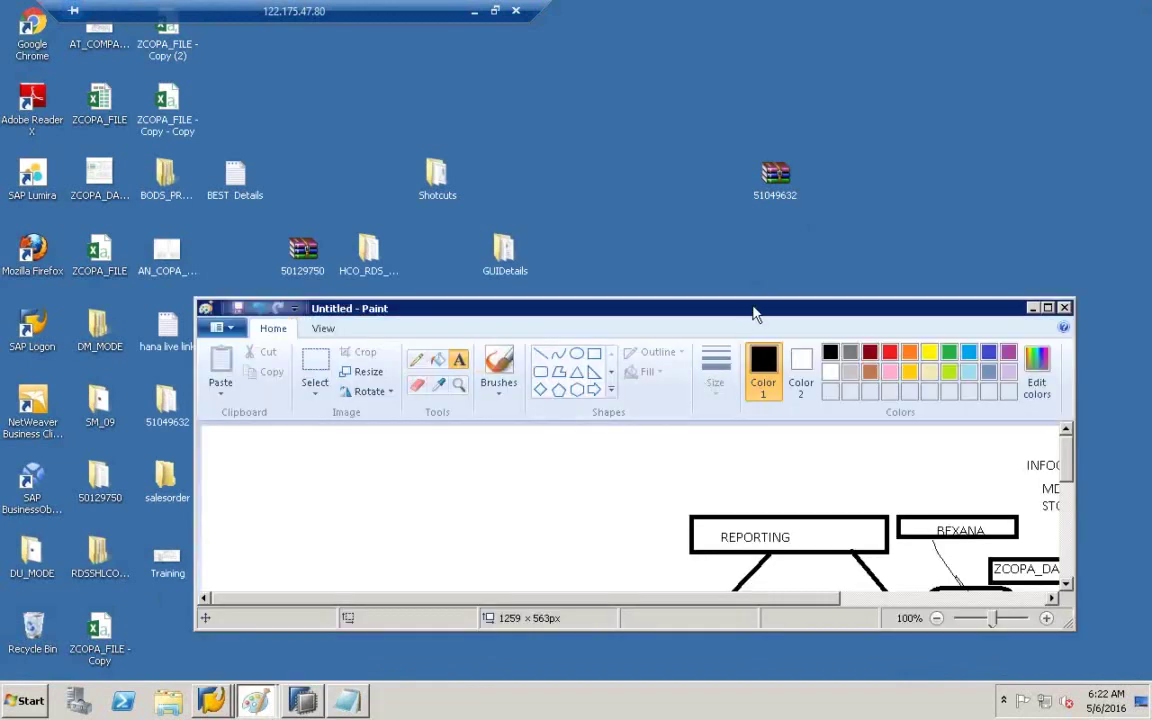